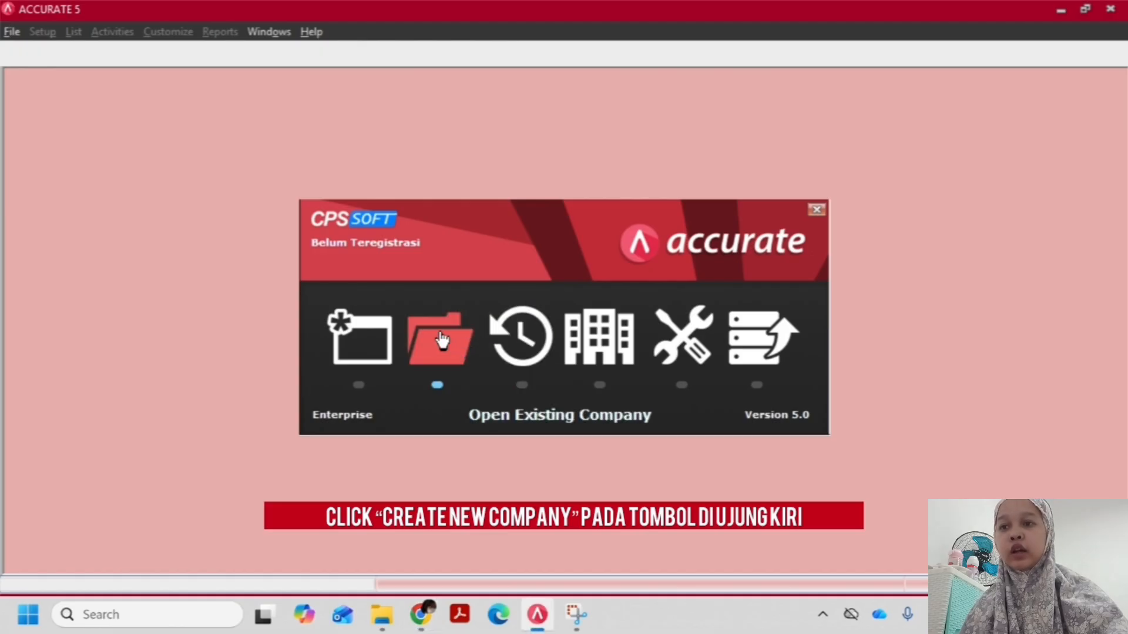
# Start creating a new local company database and choose the ACCURATE folder in the Documents library as its location
pyautogui.click(377, 344)
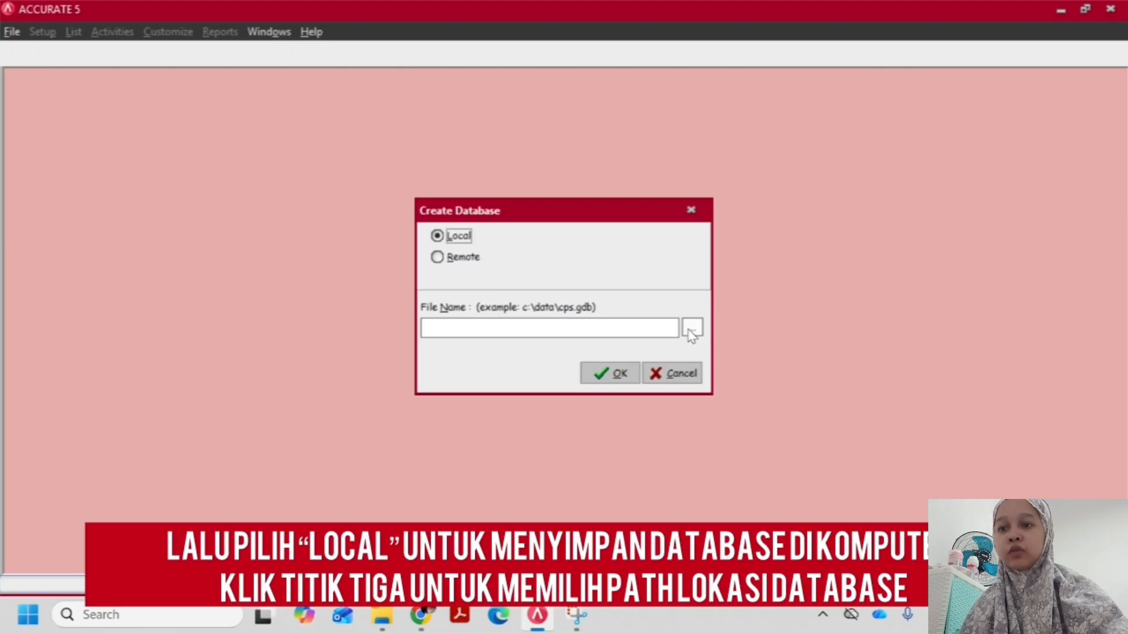
pyautogui.click(692, 328)
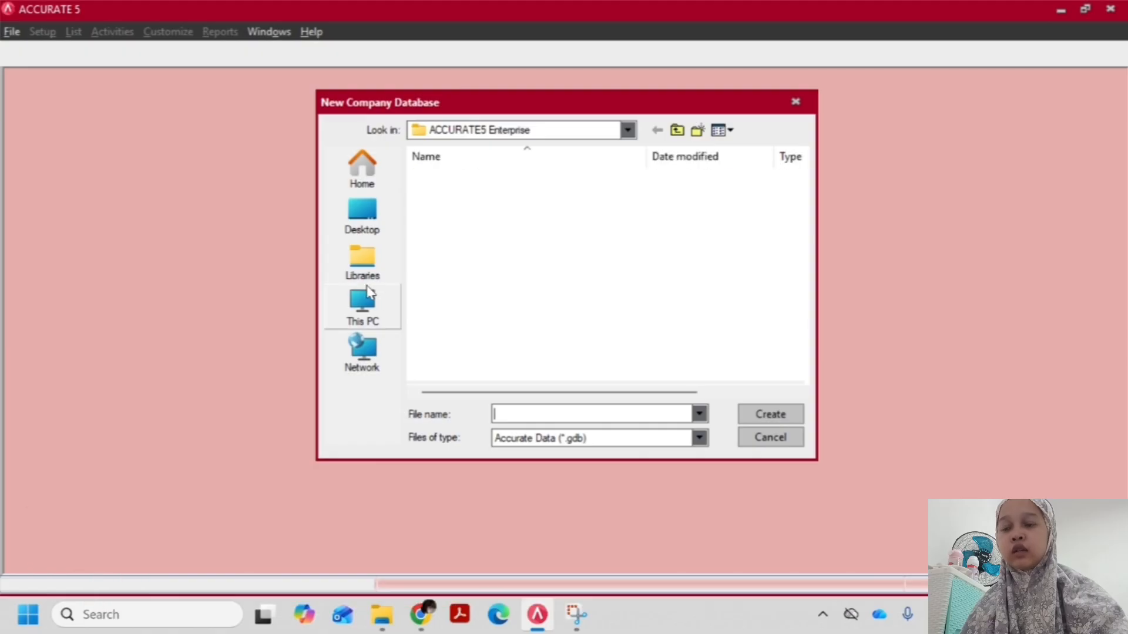
pyautogui.click(371, 277)
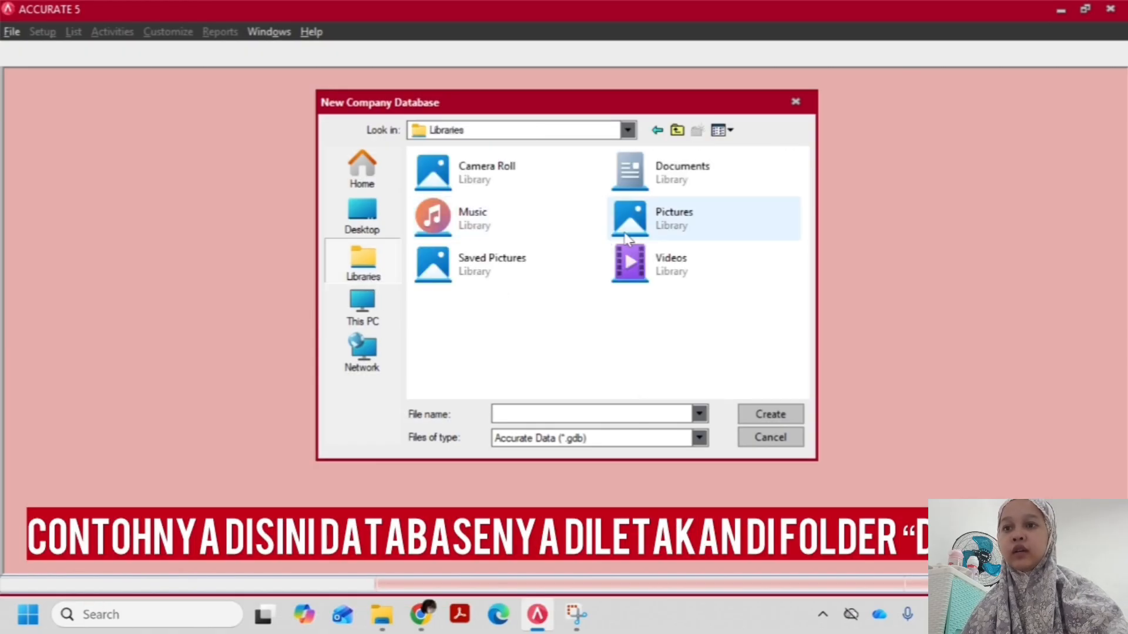
pyautogui.click(637, 190)
pyautogui.doubleClick(640, 194)
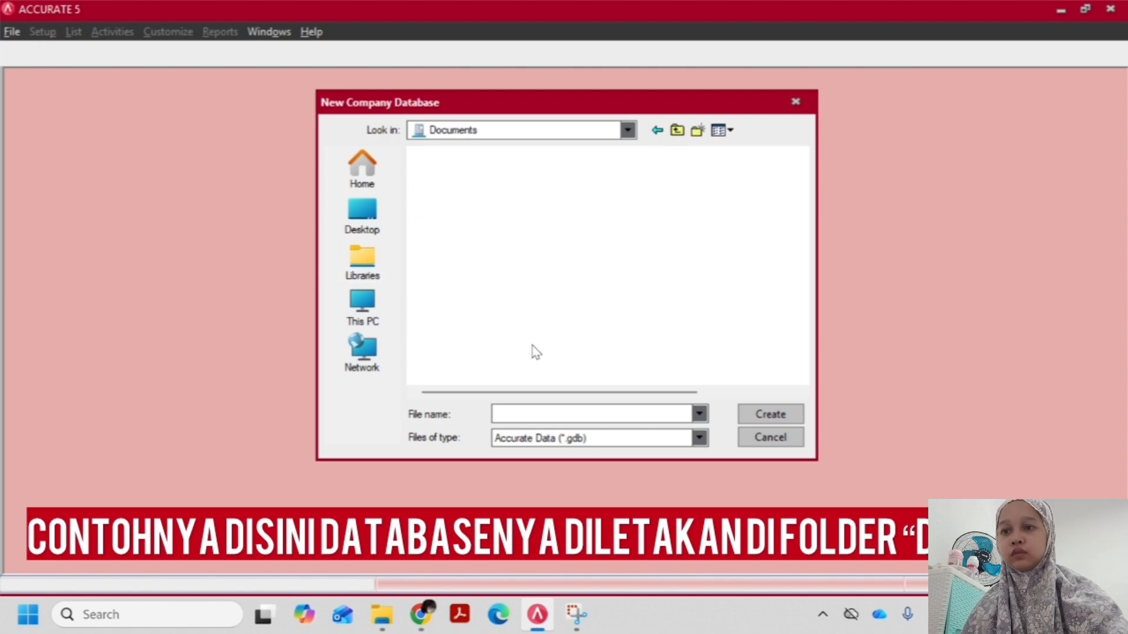
pyautogui.click(524, 414)
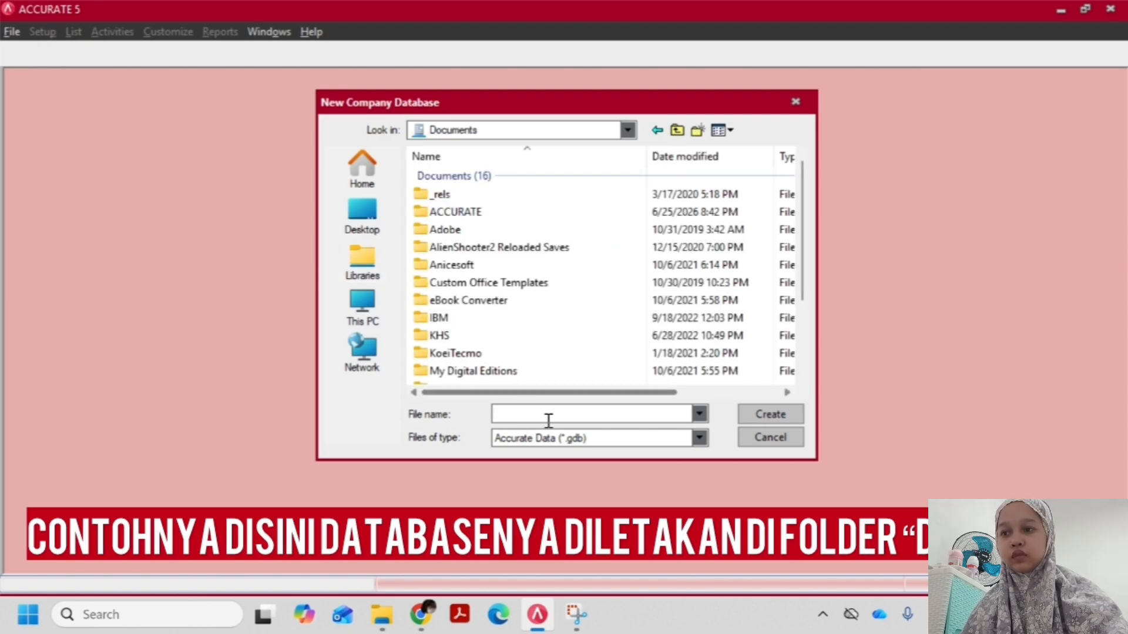
pyautogui.doubleClick(460, 218)
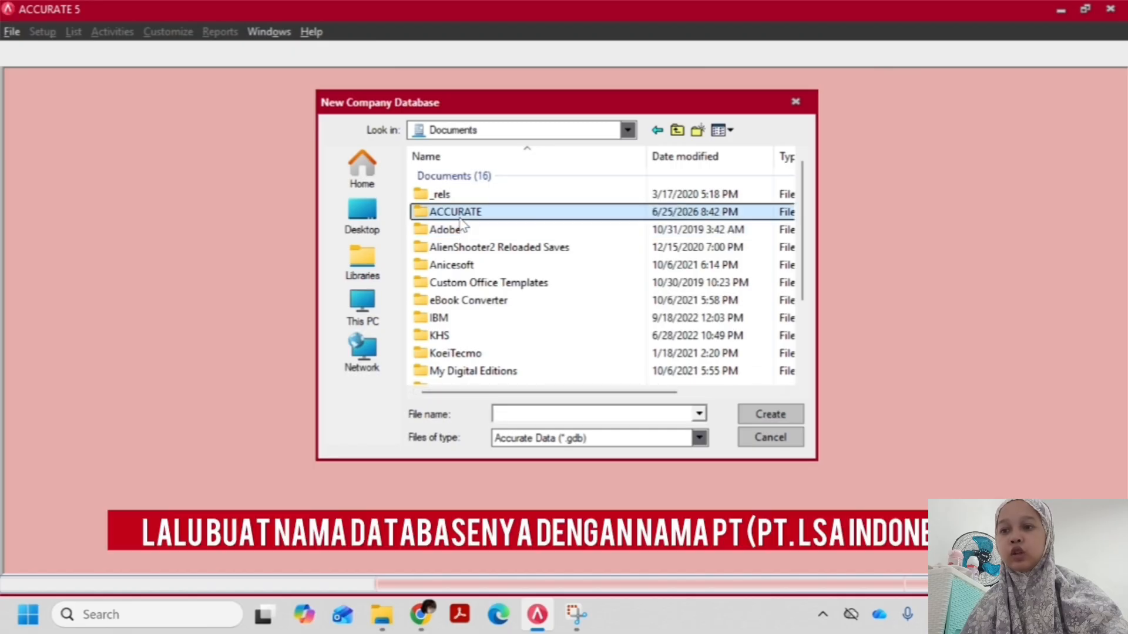
# Name the database file PT.LSA INDONESIA and create the database
pyautogui.click(522, 414)
pyautogui.write('PT.')
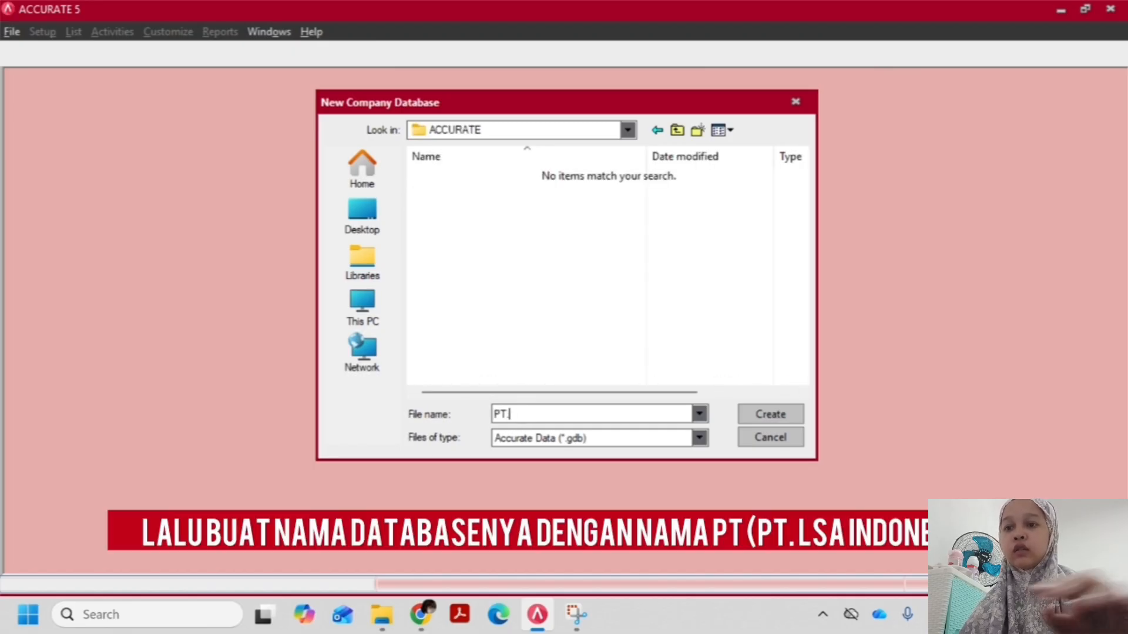
pyautogui.write('LSA I')
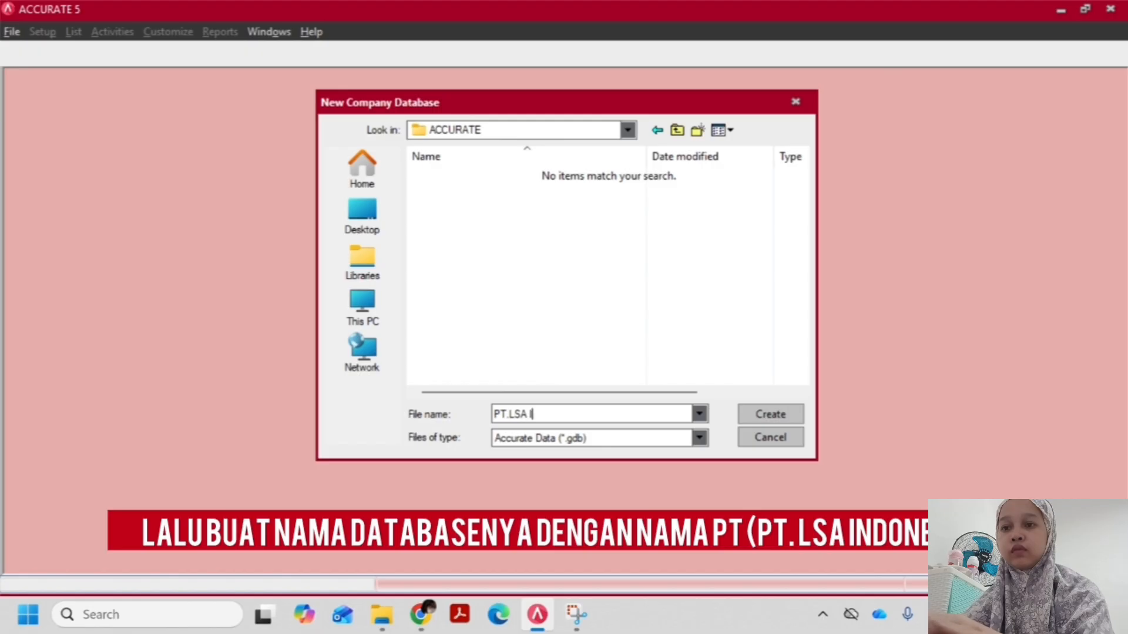
pyautogui.write('NDONESIA')
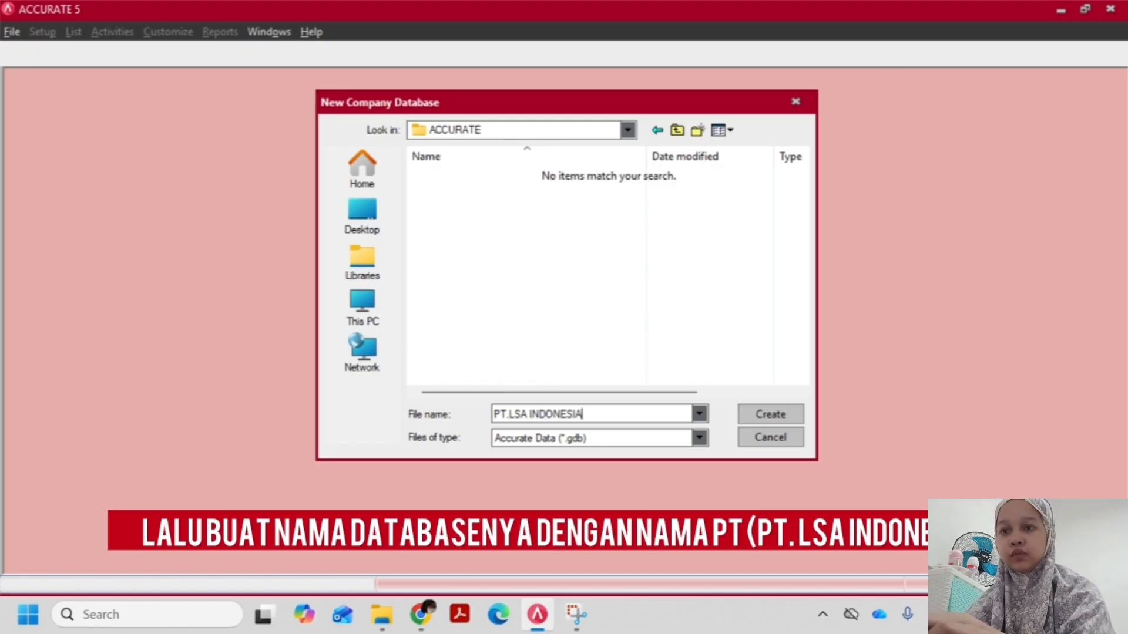
pyautogui.hotkey('ctrl', 'a')
pyautogui.press('Return')
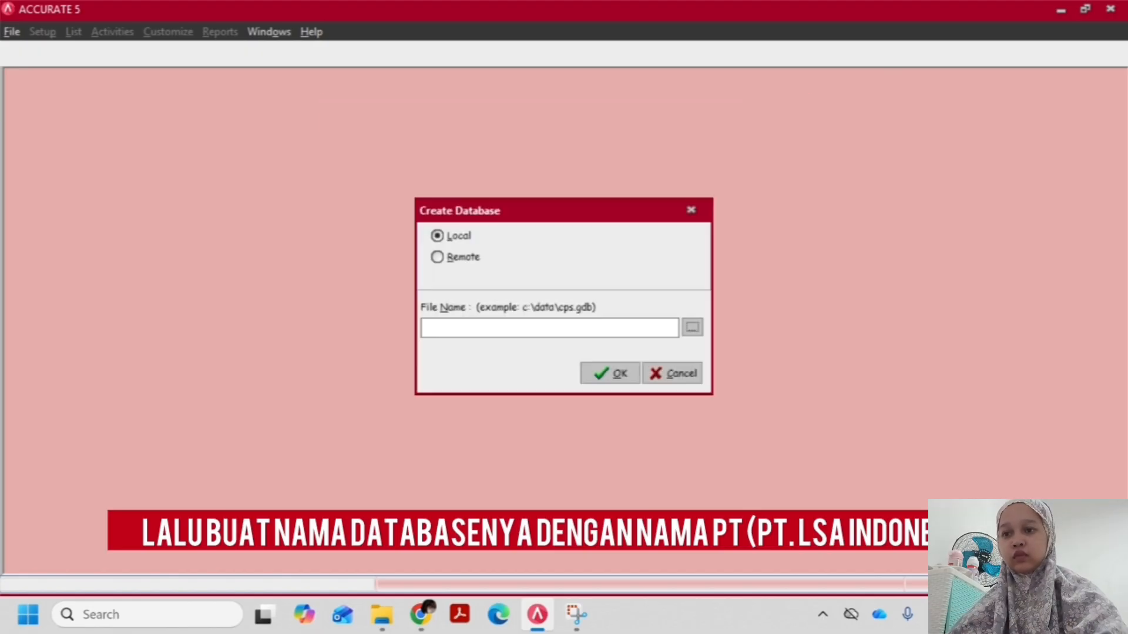
pyautogui.click(590, 376)
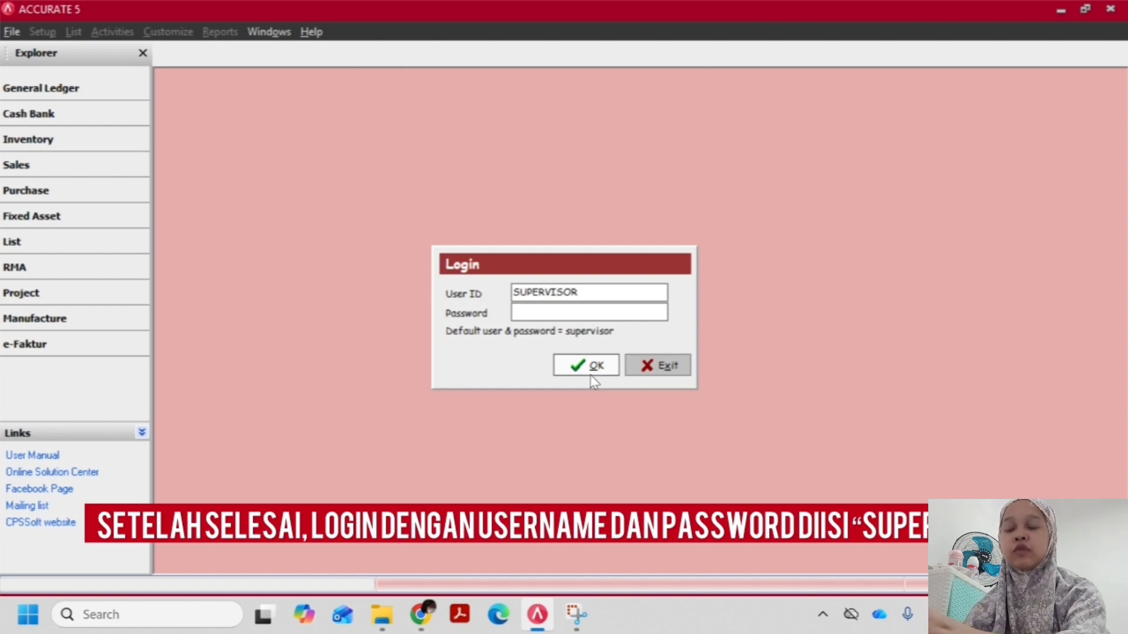
# Log in to the new company database with the prefilled user ID by entering the account password
pyautogui.write('s')
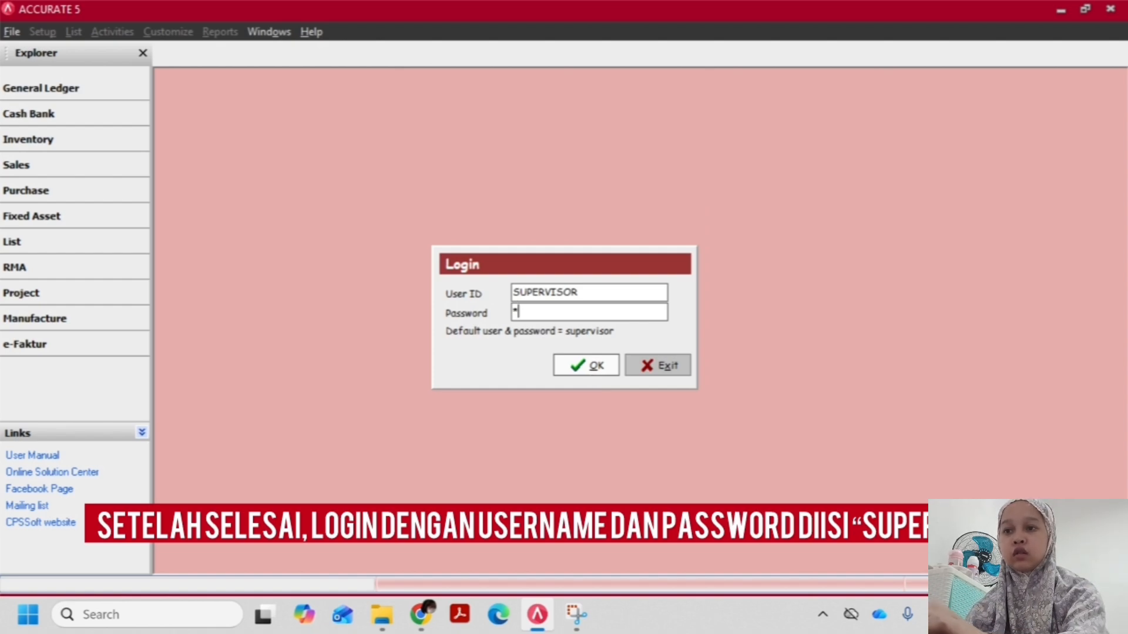
pyautogui.write('upe')
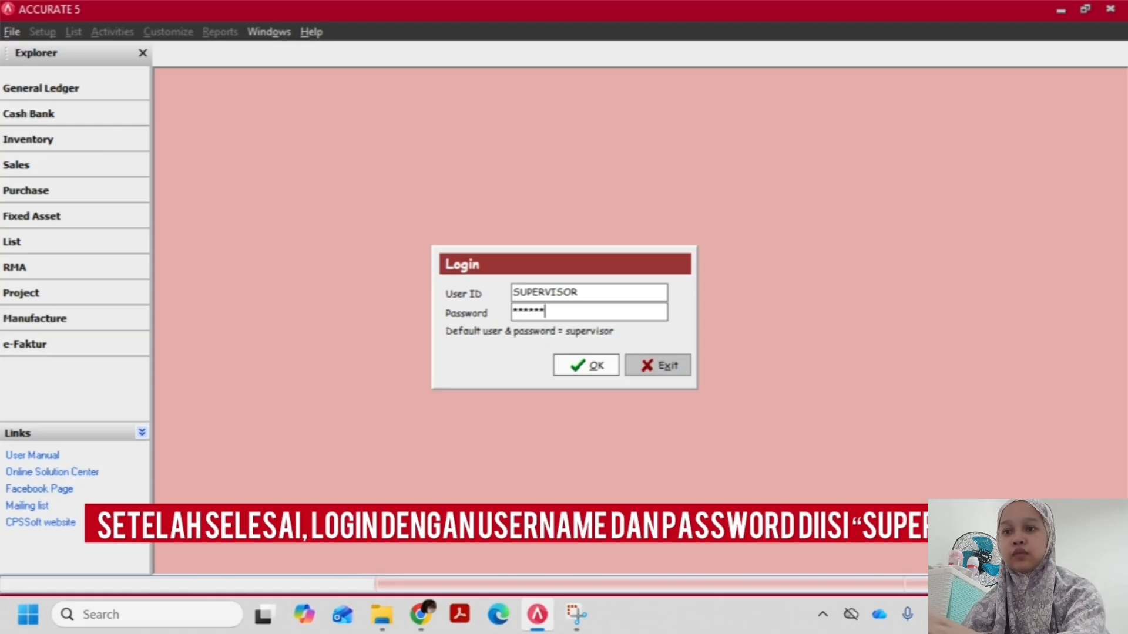
pyautogui.write('rvisor')
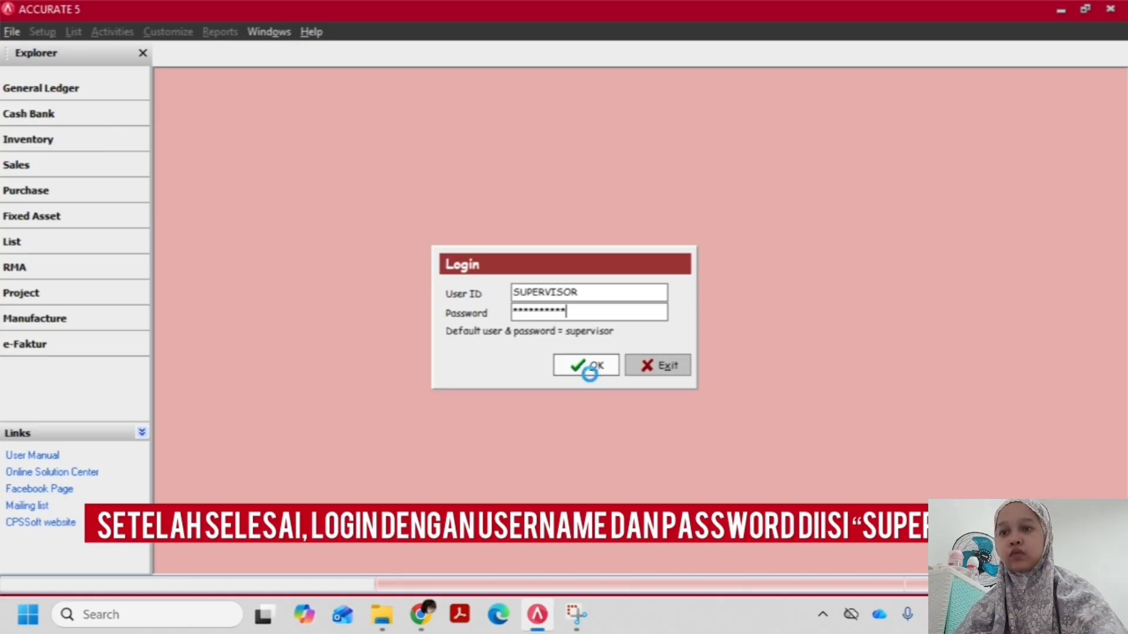
pyautogui.click(586, 368)
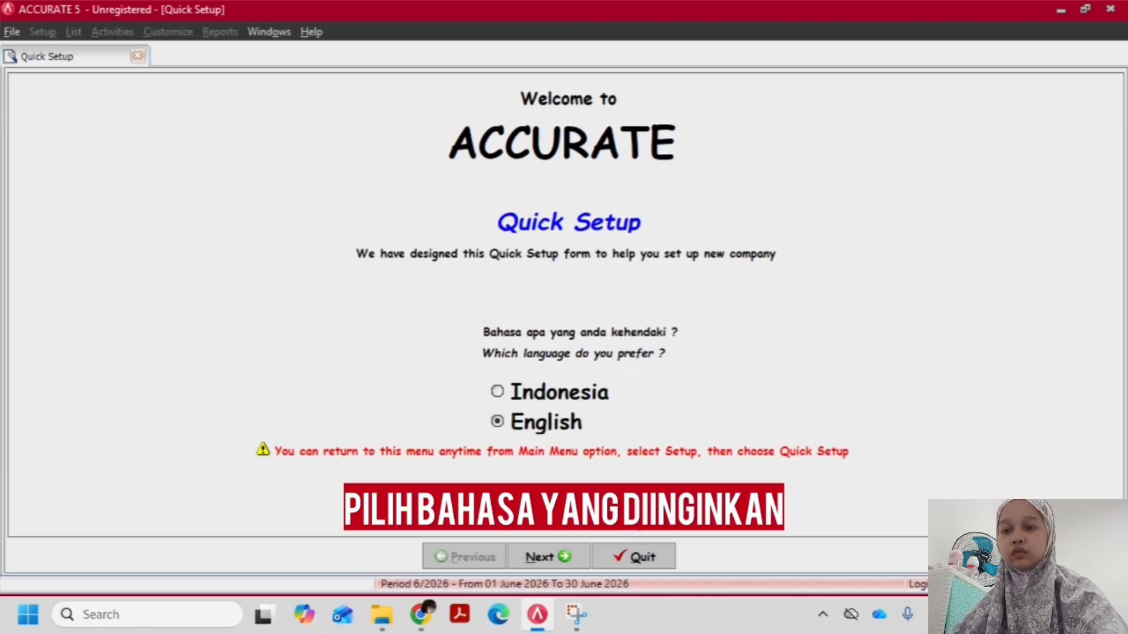
# Continue the Quick Setup in English and choose Advance Setup as the setup type
pyautogui.click(544, 559)
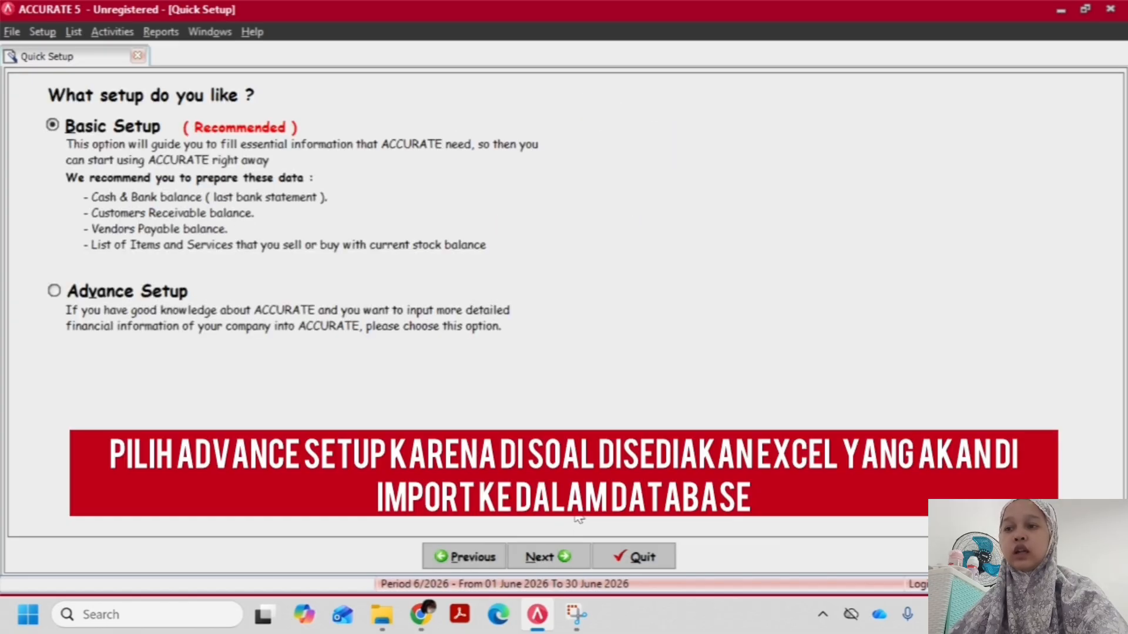
pyautogui.click(55, 291)
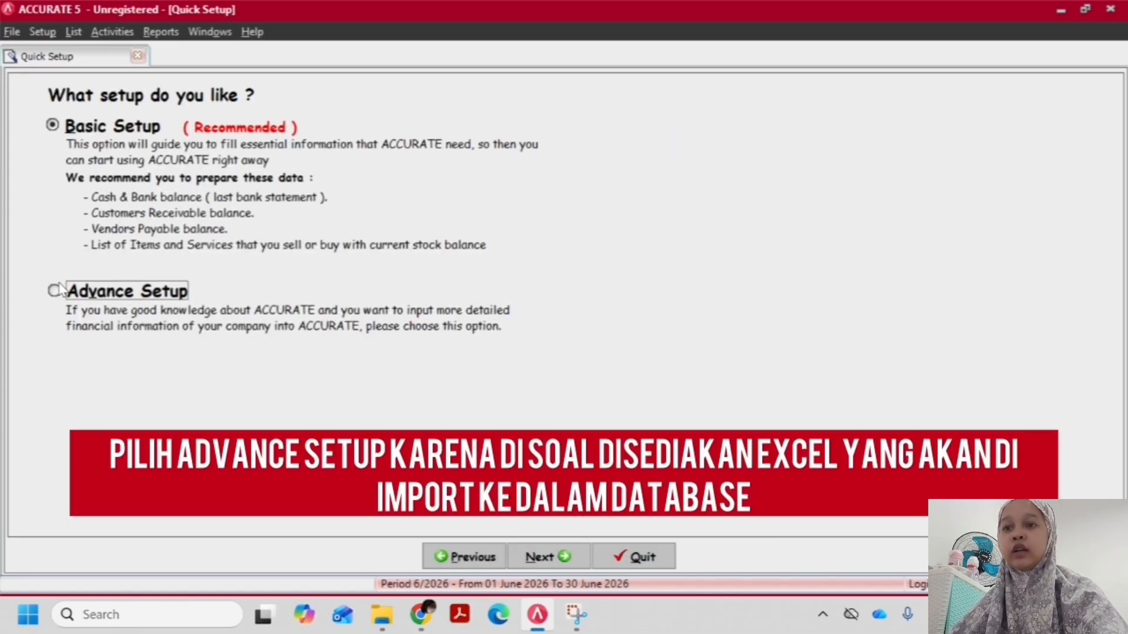
pyautogui.click(570, 558)
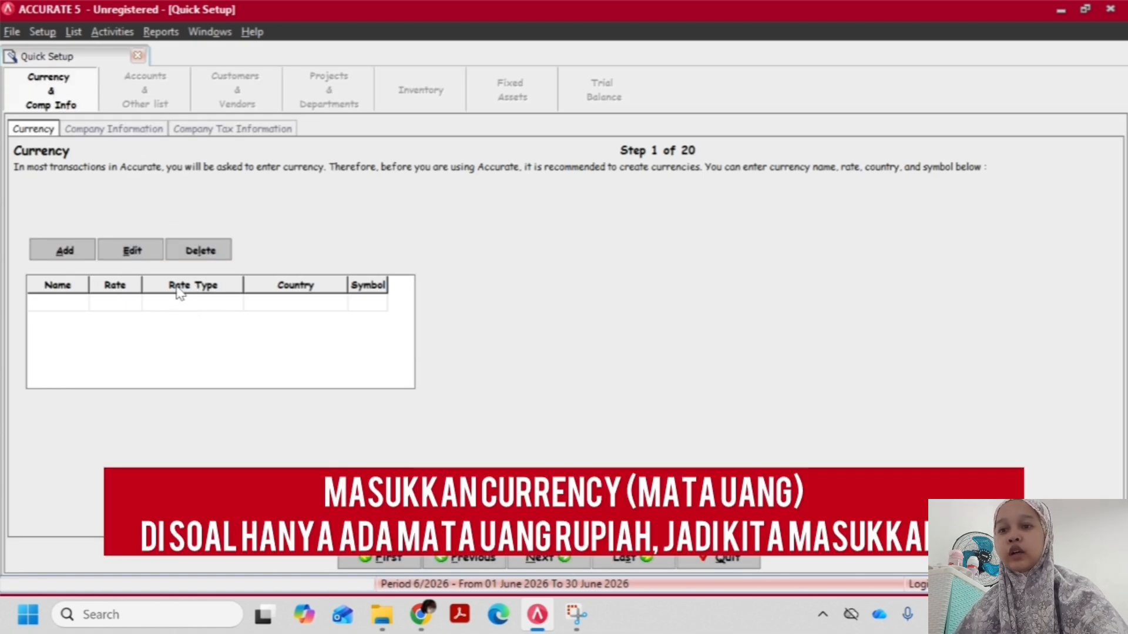
# Add a new currency named IDR with an exchange rate of 1
pyautogui.click(58, 251)
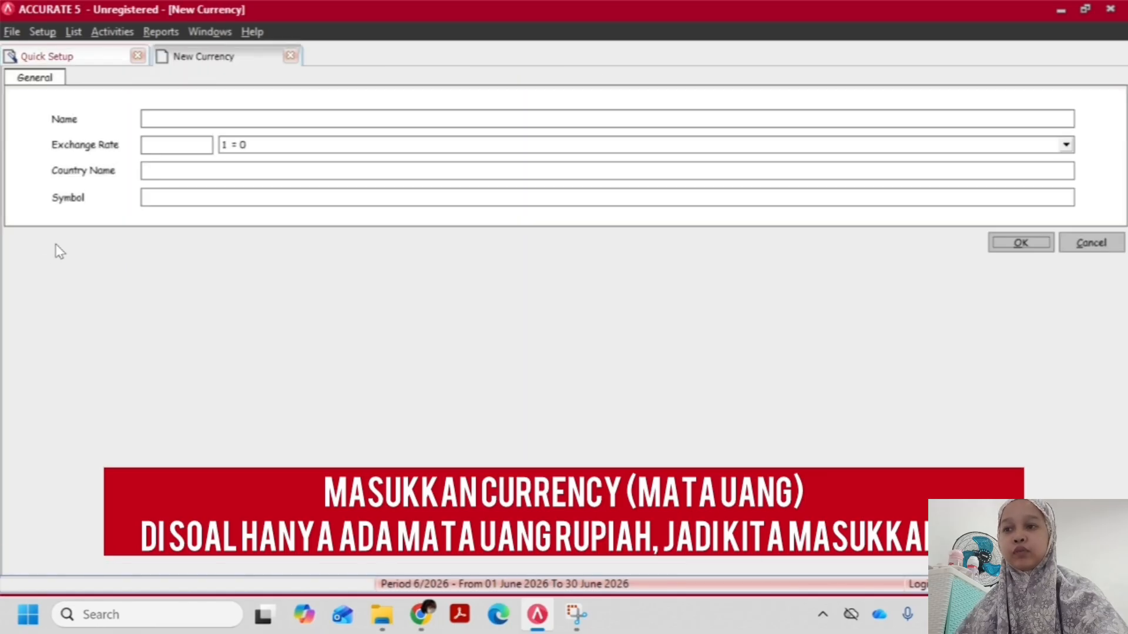
pyautogui.click(170, 122)
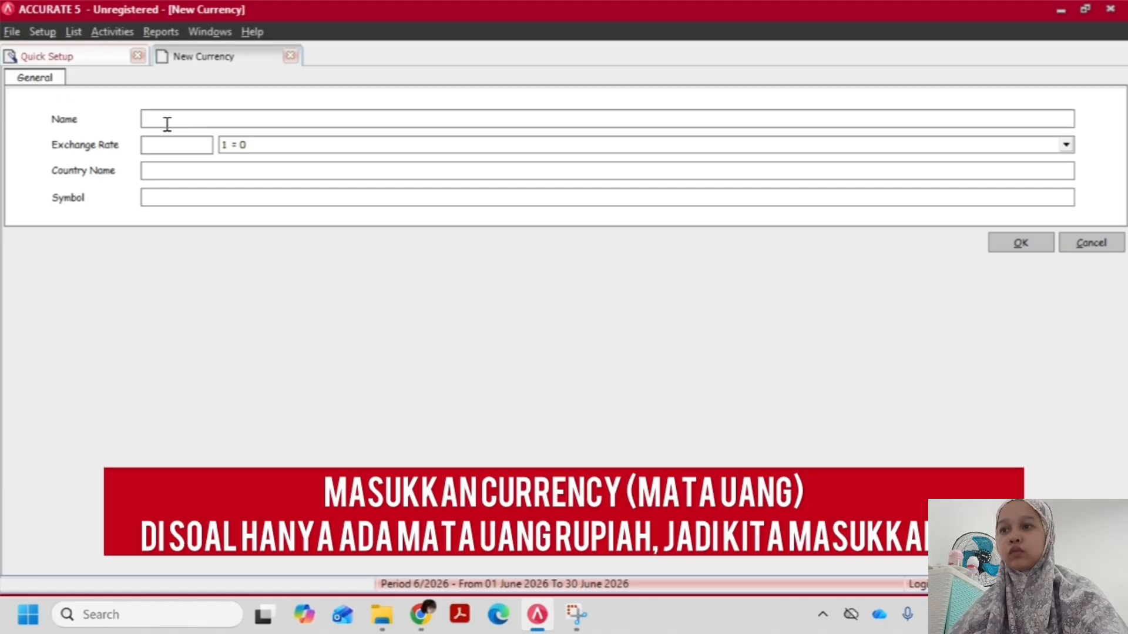
pyautogui.write('IDR')
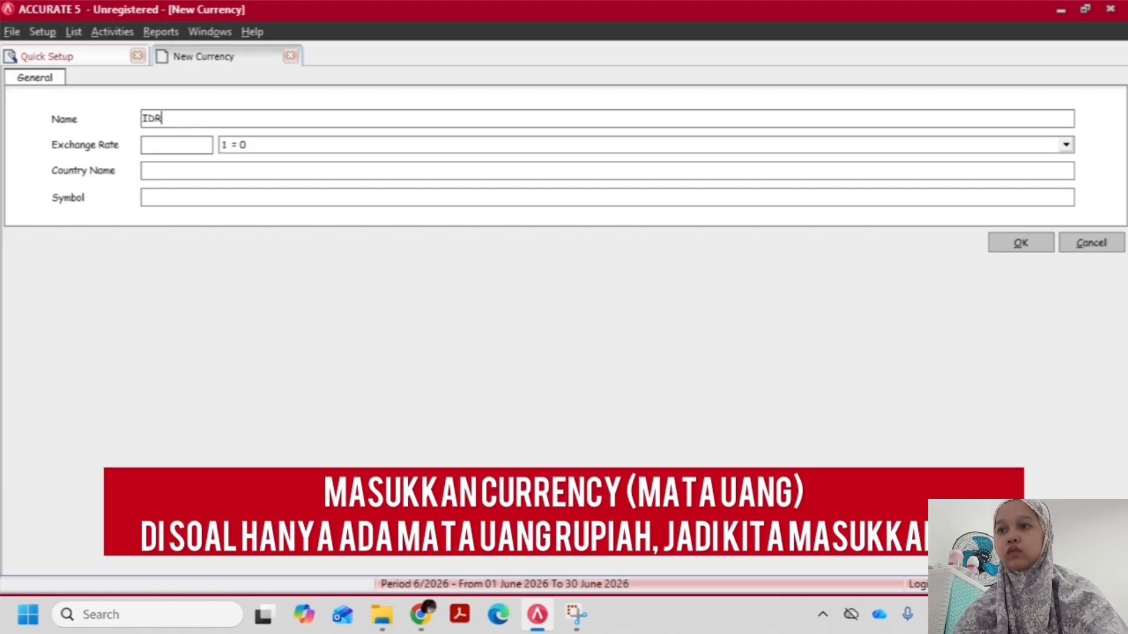
pyautogui.press('Tab')
pyautogui.write('1')
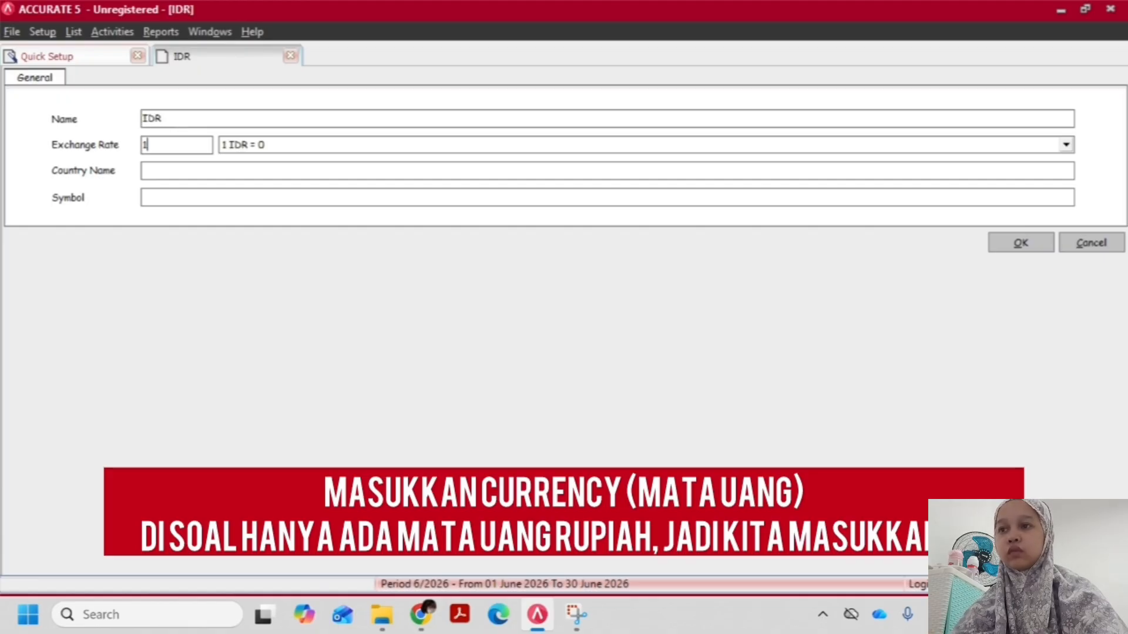
pyautogui.press('Tab')
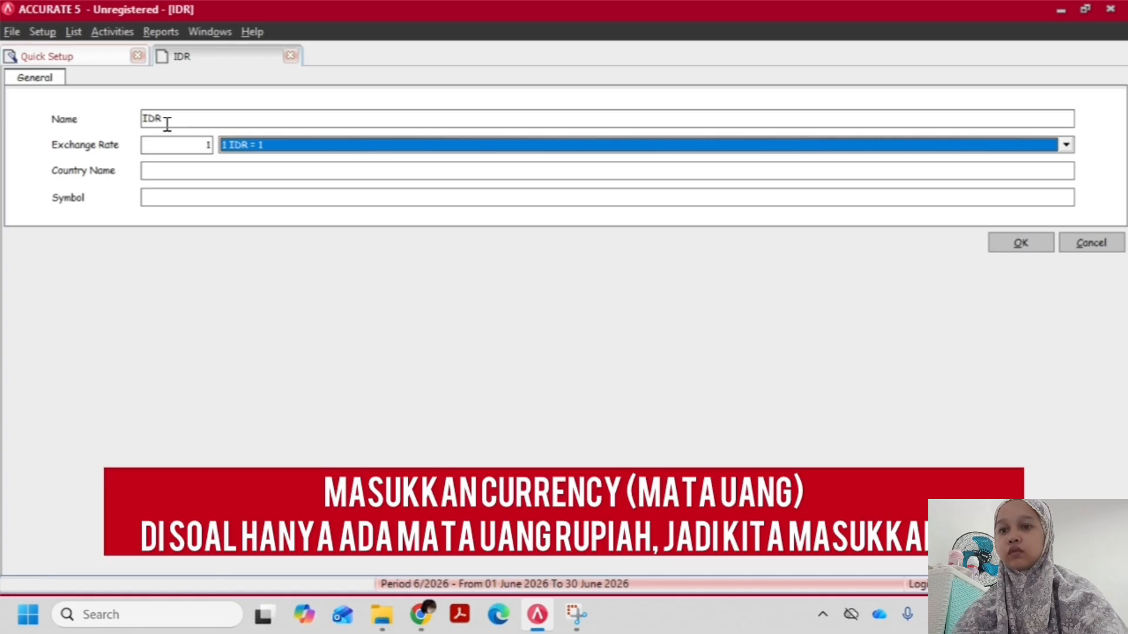
# Set the currency's country name to Indonesia and symbol to IDR, and save it as the company's default currency
pyautogui.press('Tab')
pyautogui.write('I')
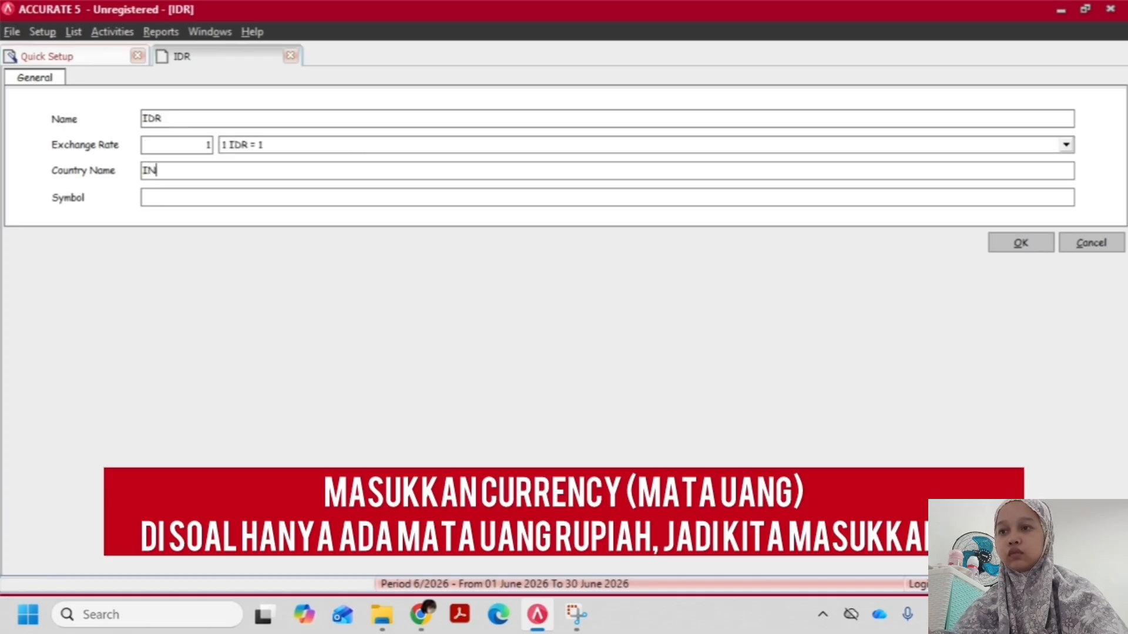
pyautogui.write('n')
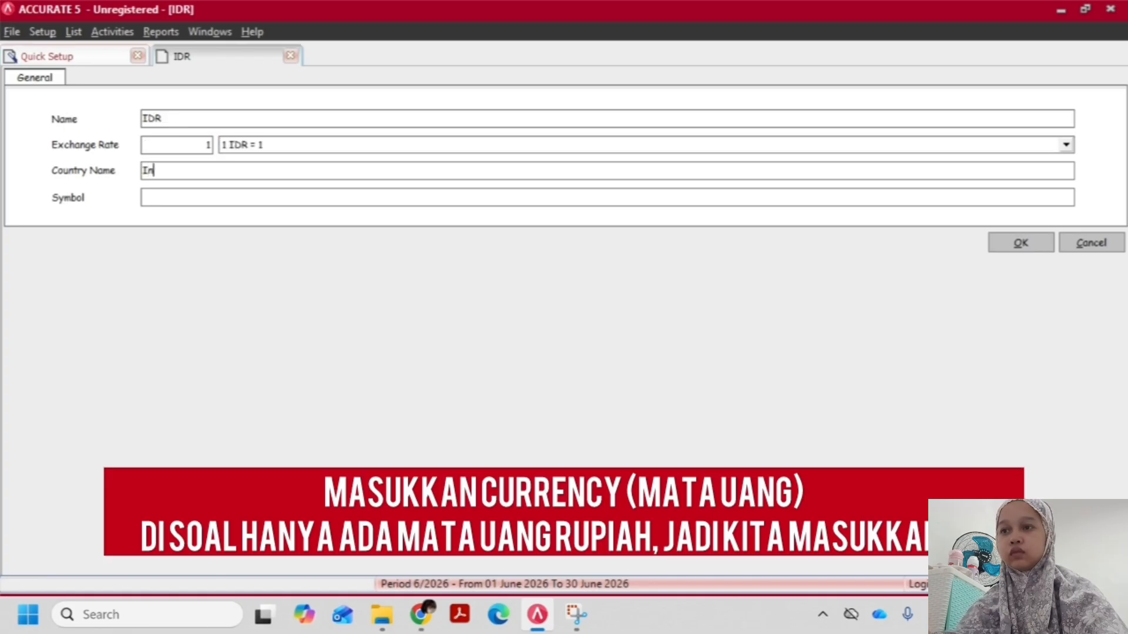
pyautogui.write('donesia')
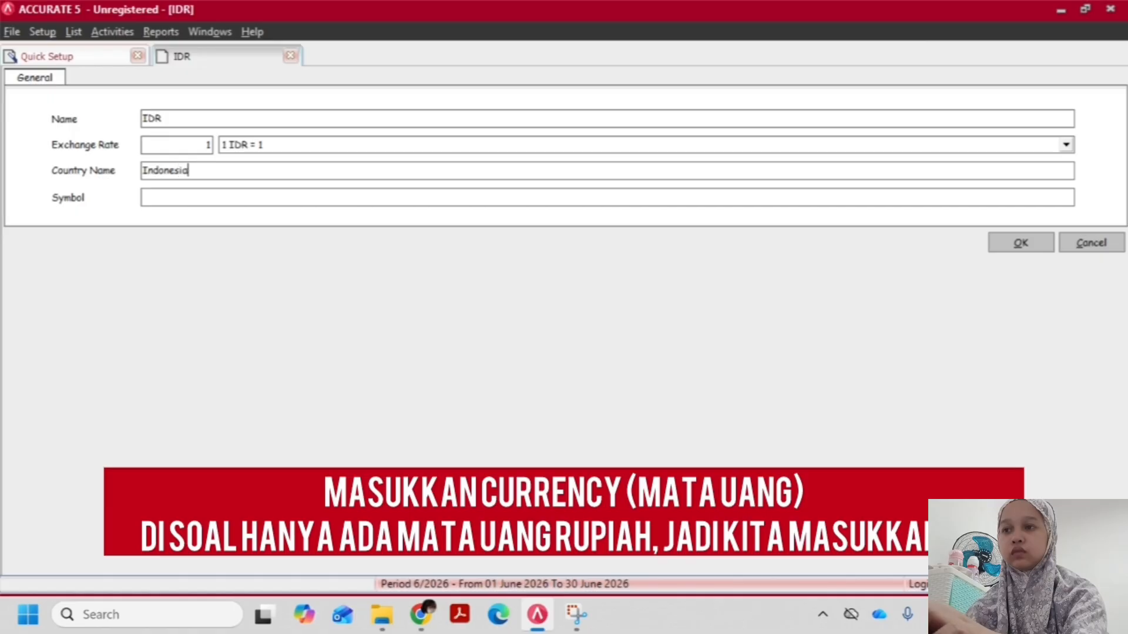
pyautogui.press('Tab')
pyautogui.write('IDR')
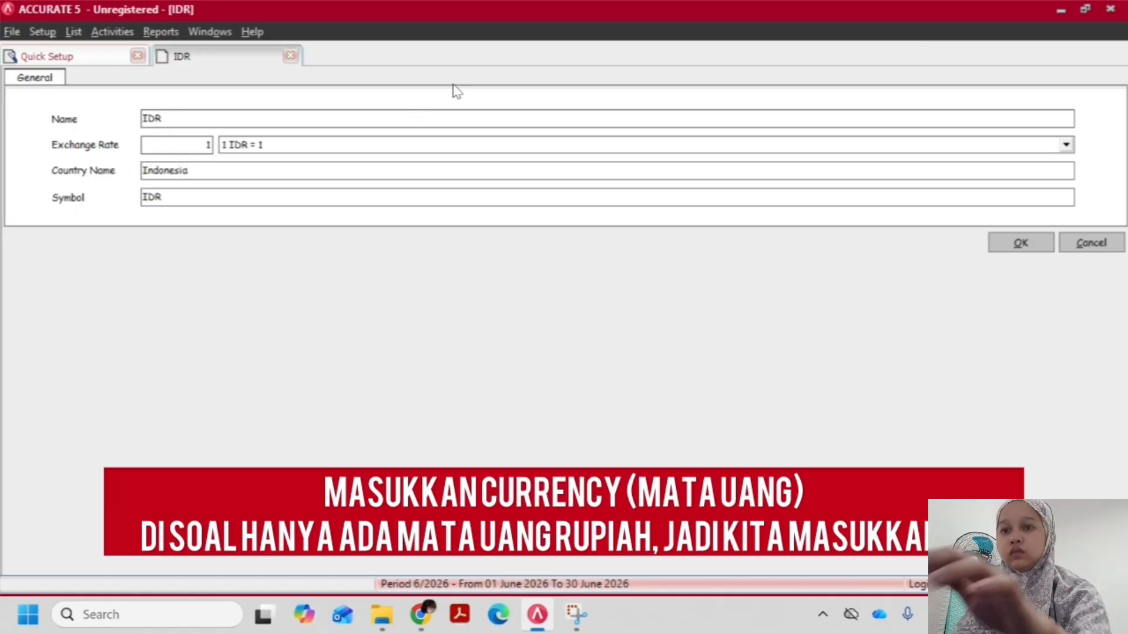
pyautogui.click(1008, 245)
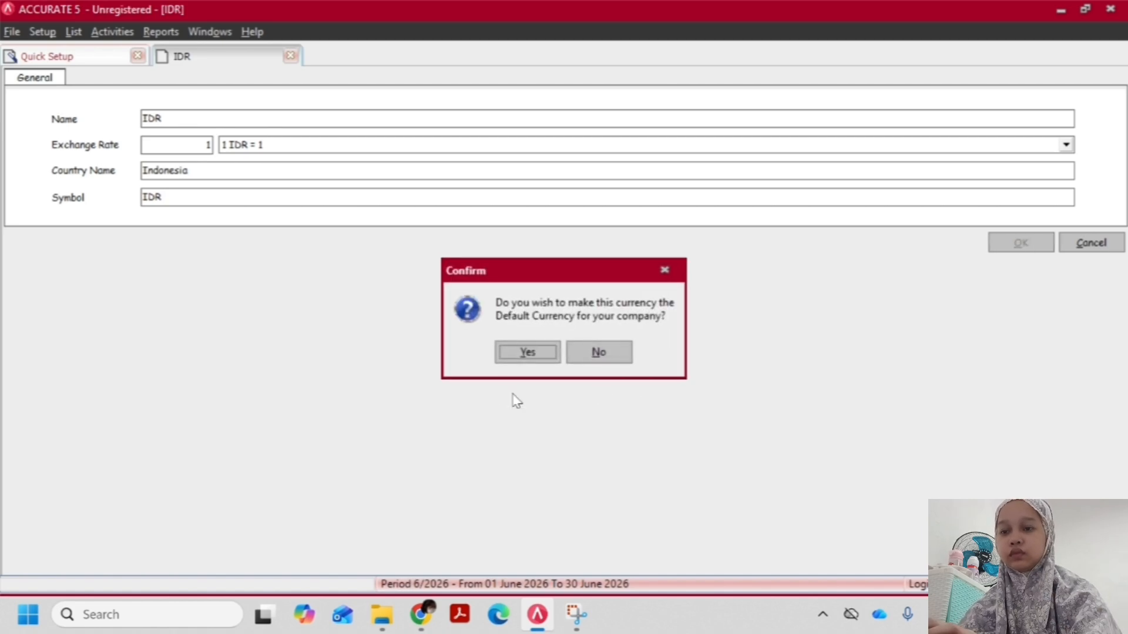
pyautogui.click(517, 355)
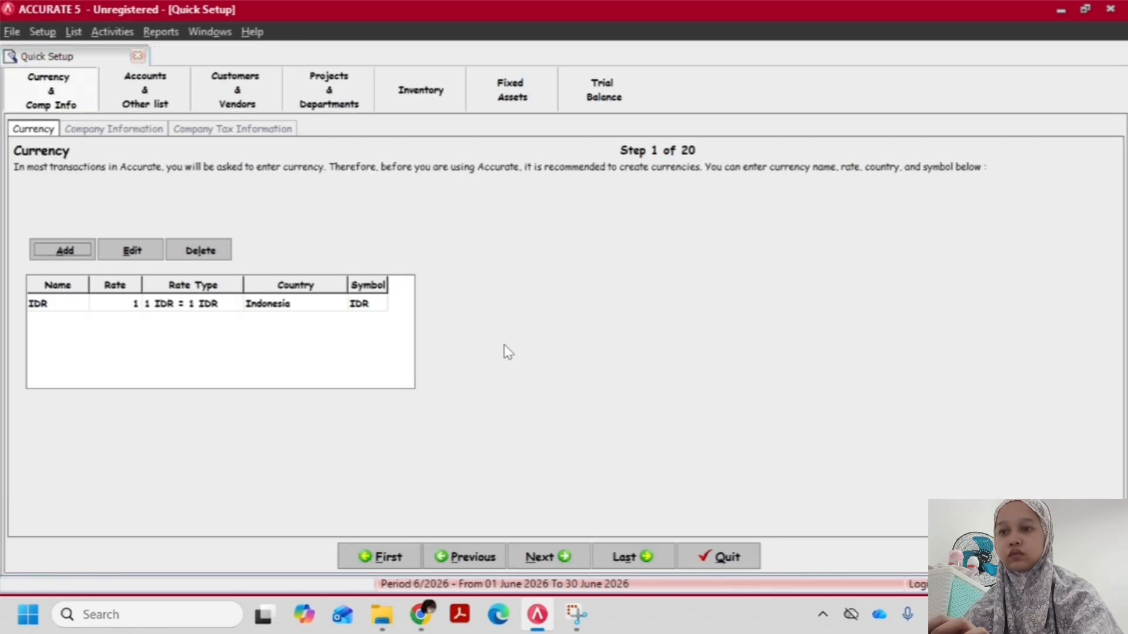
# Advance to the company information, consult the assignment PDF in the browser, and enter PT. LSA INDONESIA as the company name
pyautogui.click(549, 551)
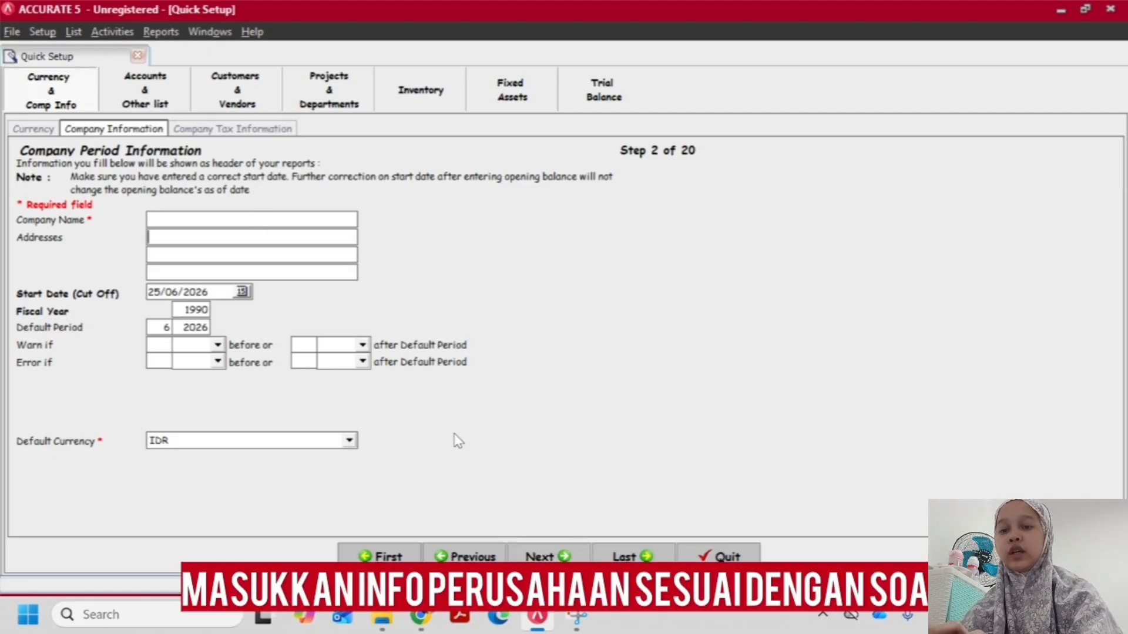
pyautogui.hotkey('alt', 'Tab')
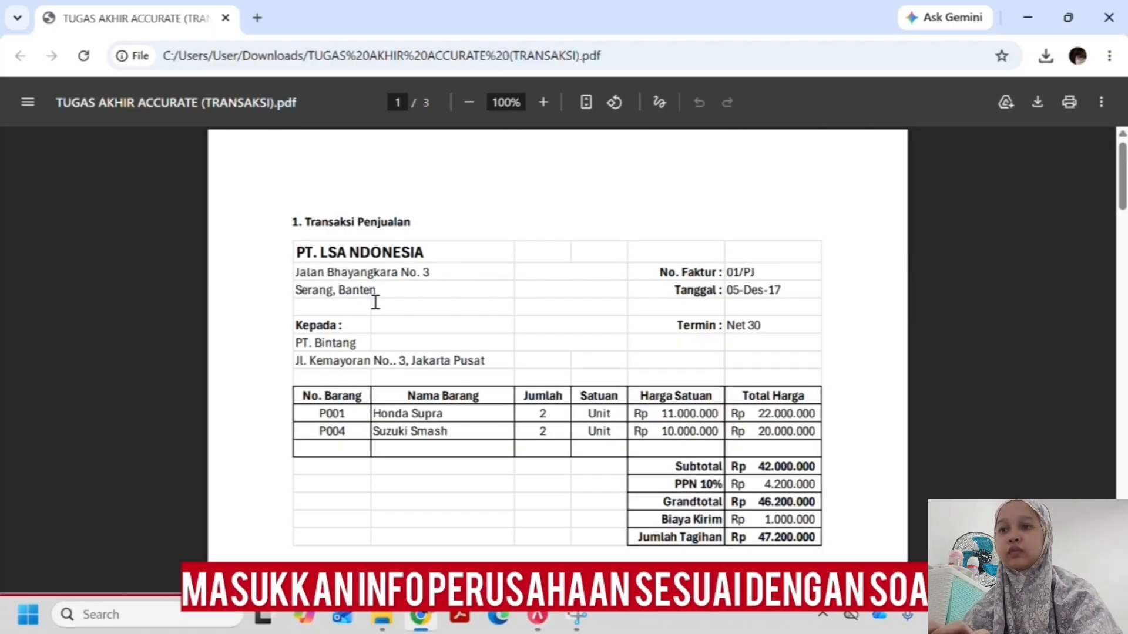
pyautogui.hotkey('alt', 'Tab')
pyautogui.click(207, 221)
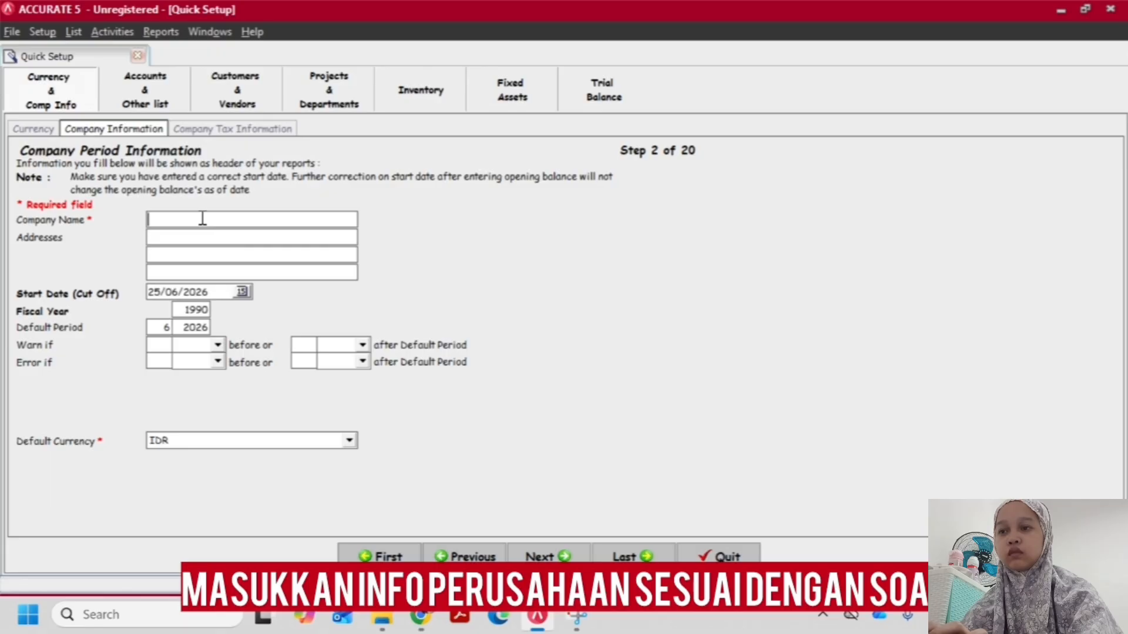
pyautogui.write('PT. L')
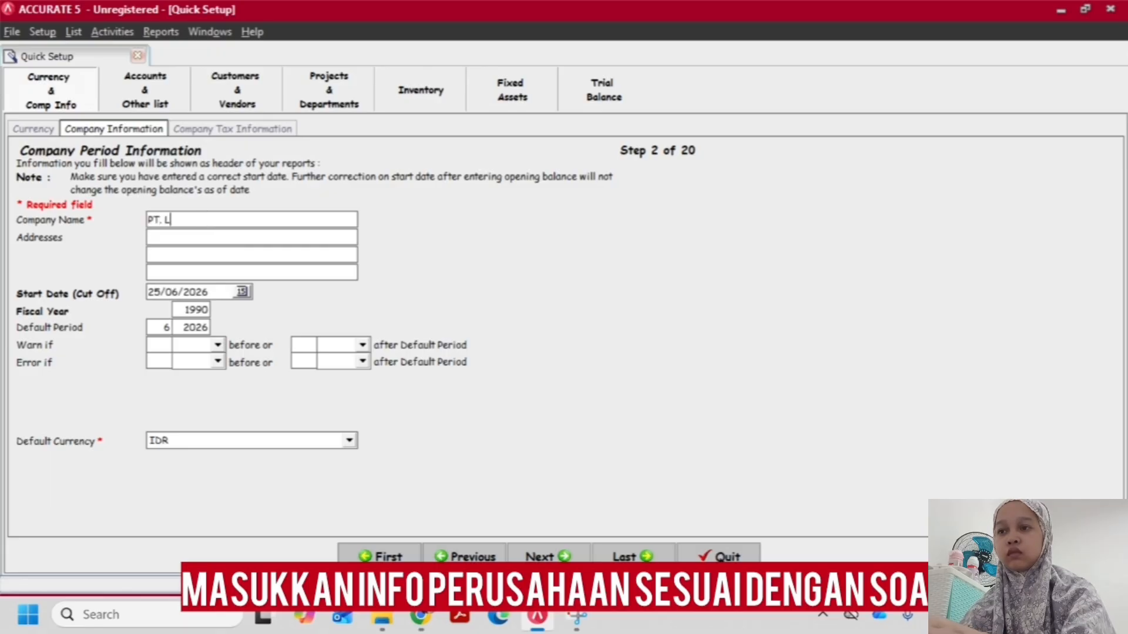
pyautogui.write('SA INDON')
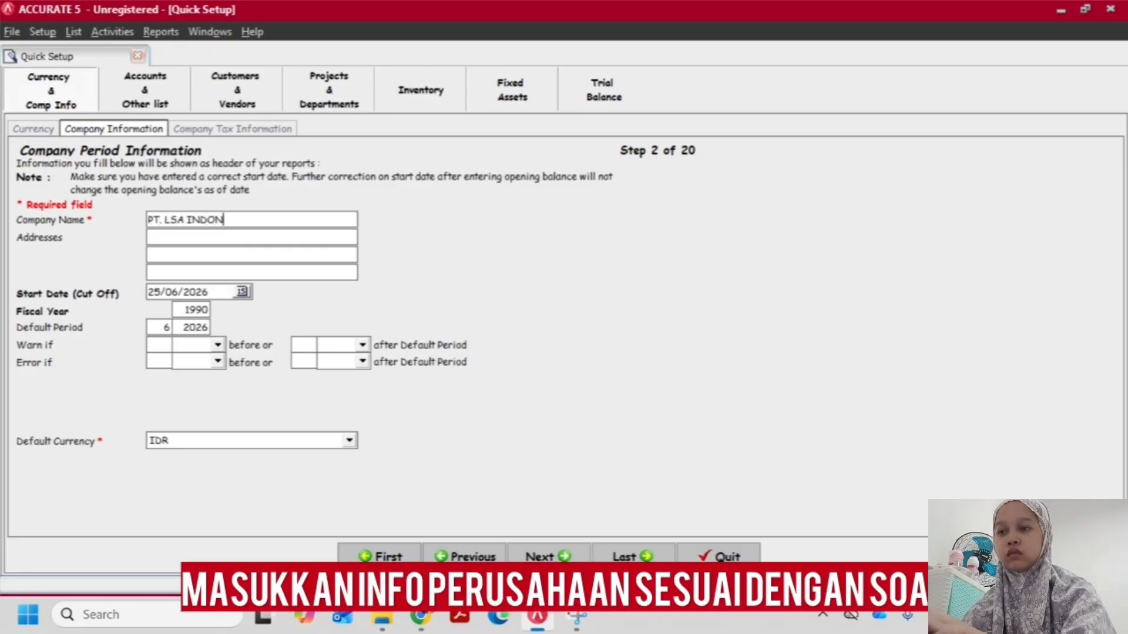
pyautogui.write('ESIA')
pyautogui.press('Tab')
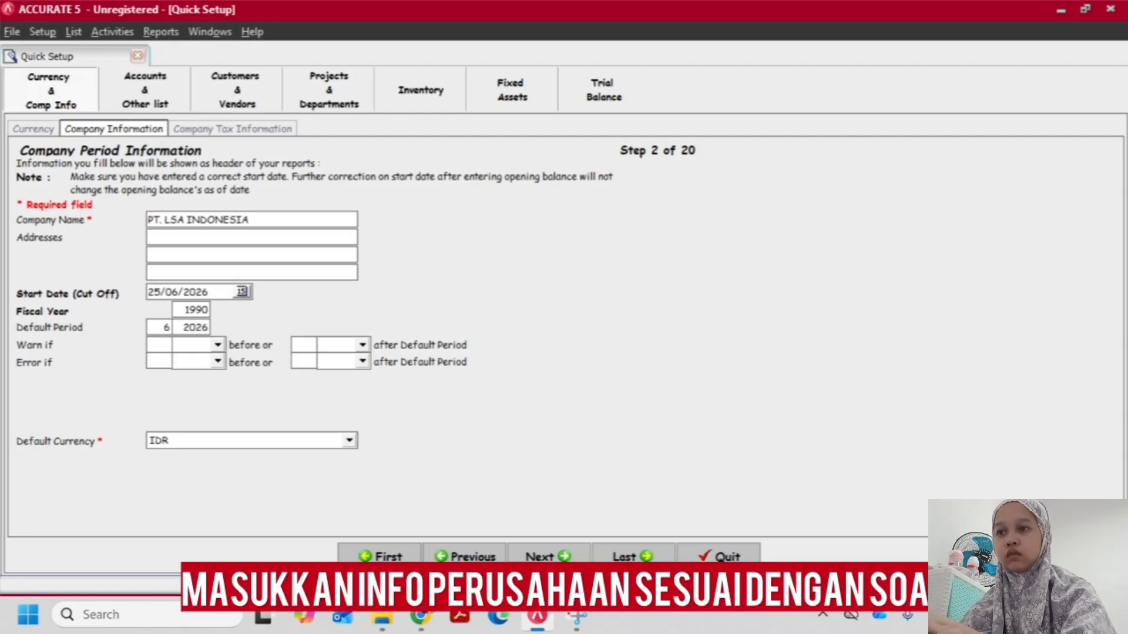
# Enter the company's street address on the first address line, checking the street number in the assignment PDF
pyautogui.write('JALAN BAHYAA')
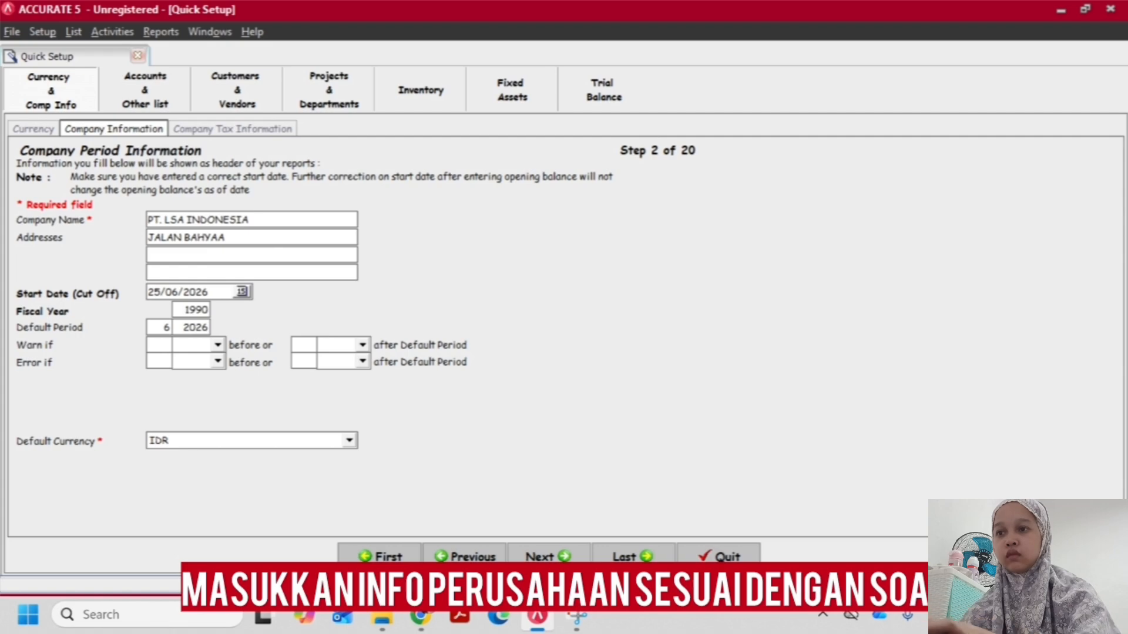
pyautogui.press('BackSpace')
pyautogui.press('BackSpace')
pyautogui.press('BackSpace')
pyautogui.press('BackSpace')
pyautogui.press('BackSpace')
pyautogui.write('H')
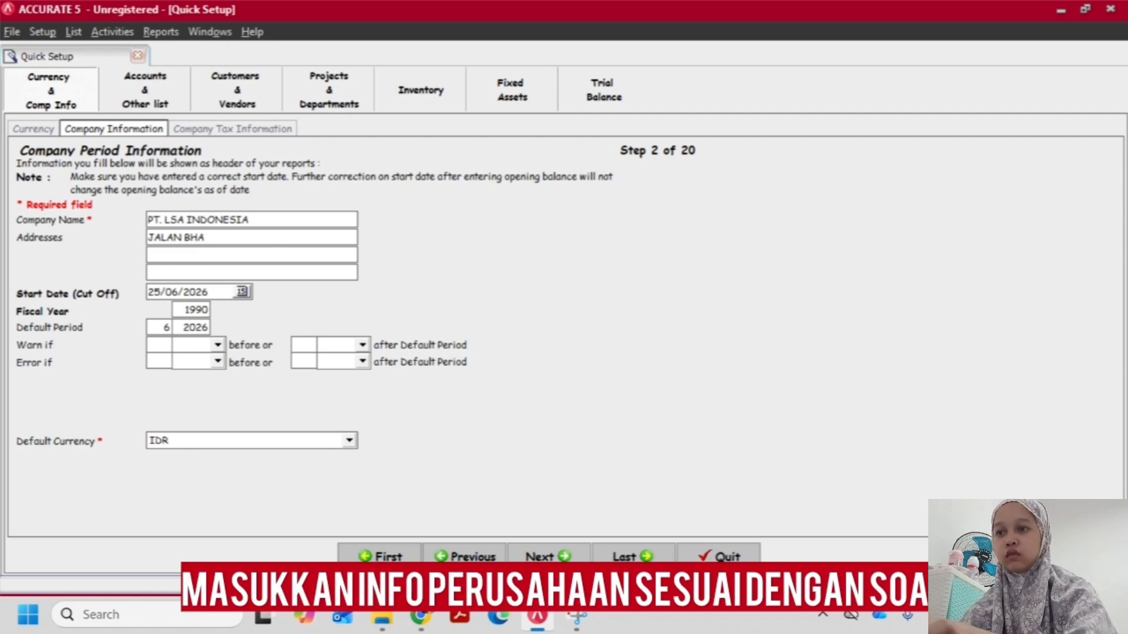
pyautogui.write('AYANGKARA NO')
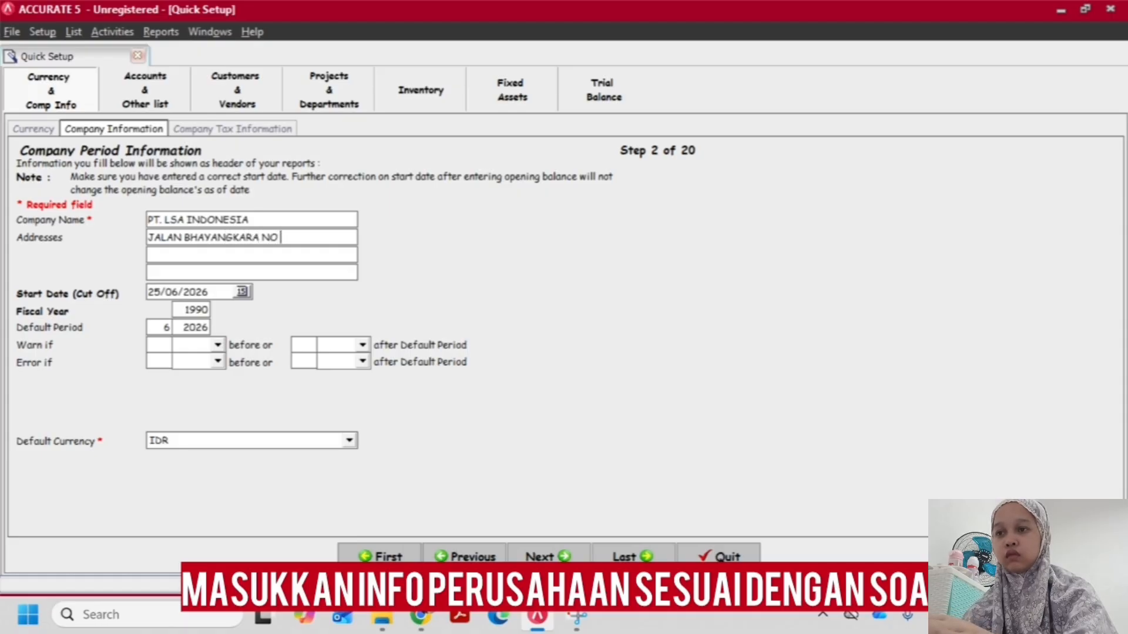
pyautogui.hotkey('alt', 'Tab')
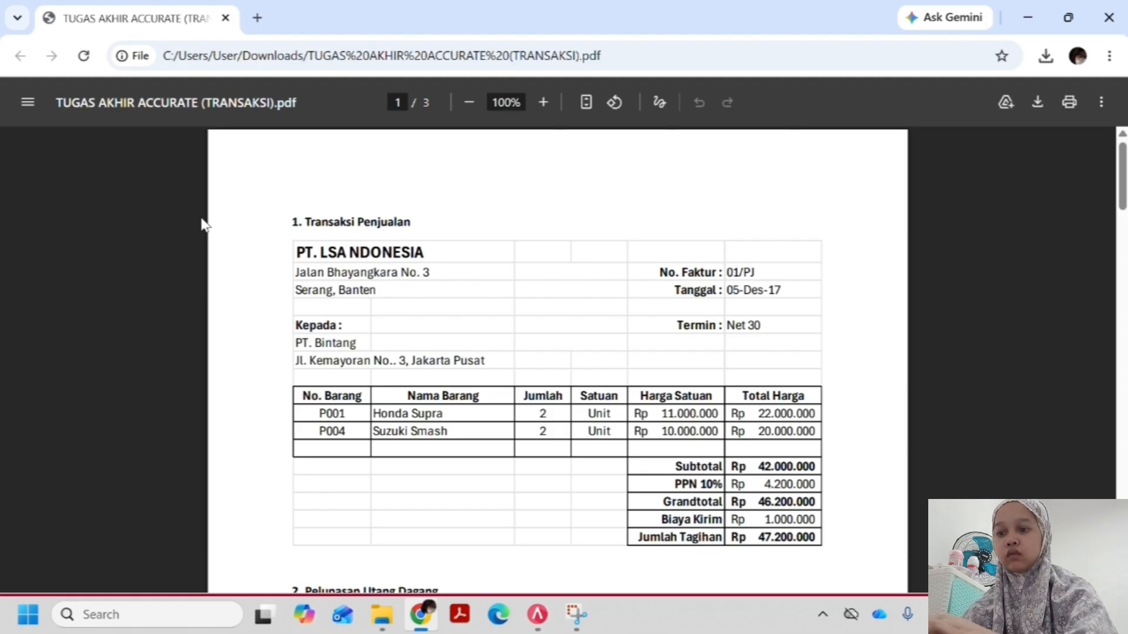
pyautogui.hotkey('alt', 'Tab')
pyautogui.write('3')
# Fill in the company's city and province on the second address line
pyautogui.press('Tab')
pyautogui.write('SA')
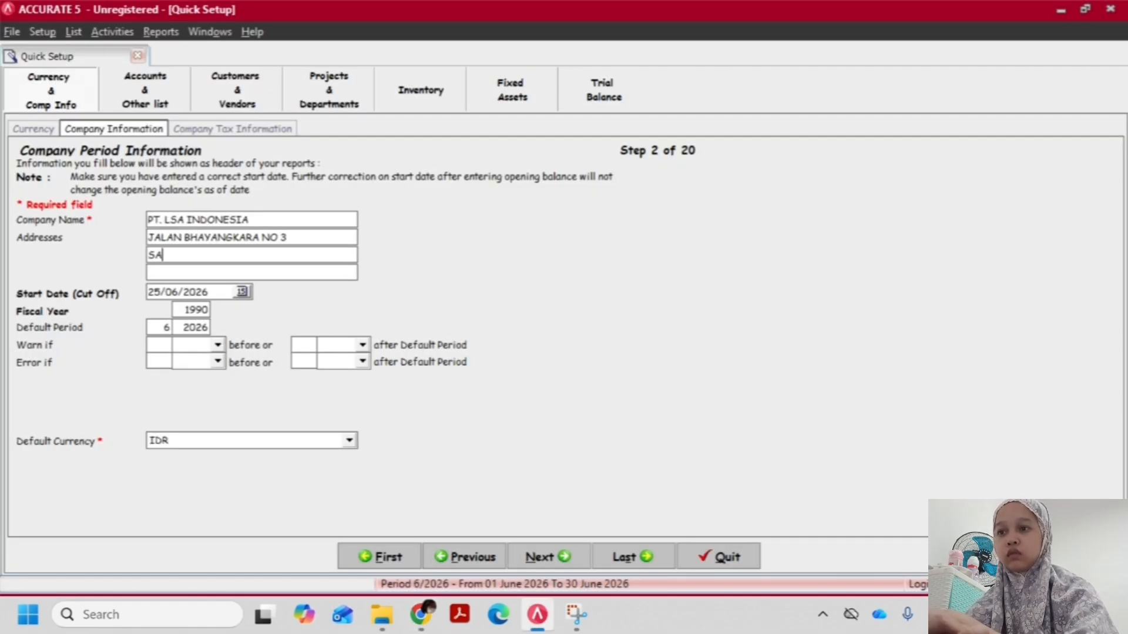
pyautogui.write('RANG ')
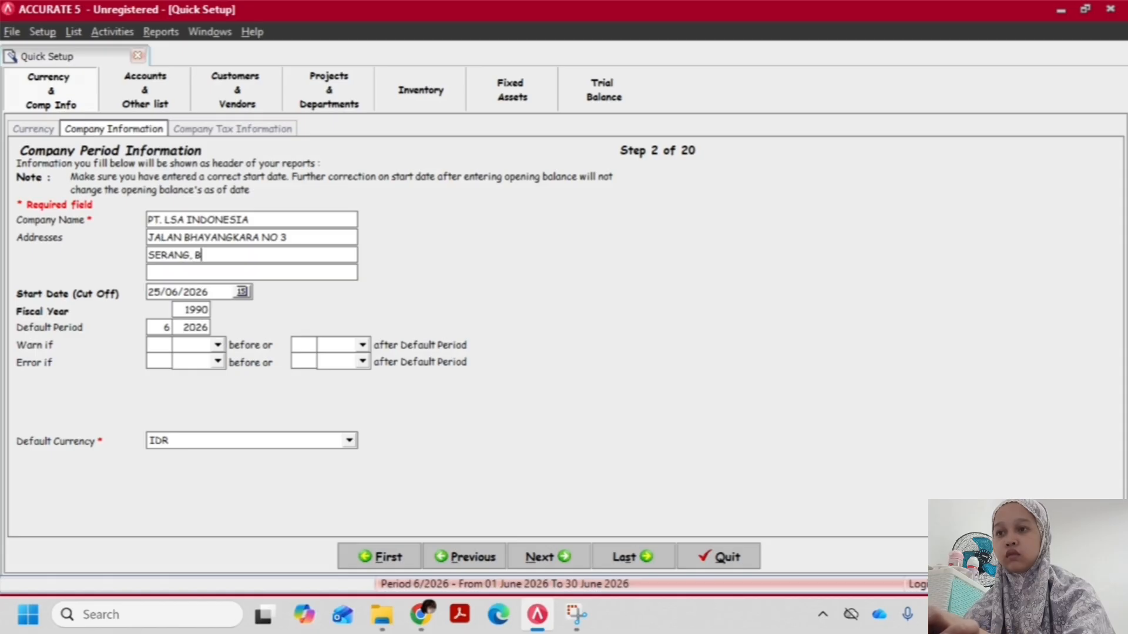
pyautogui.write('BAN')
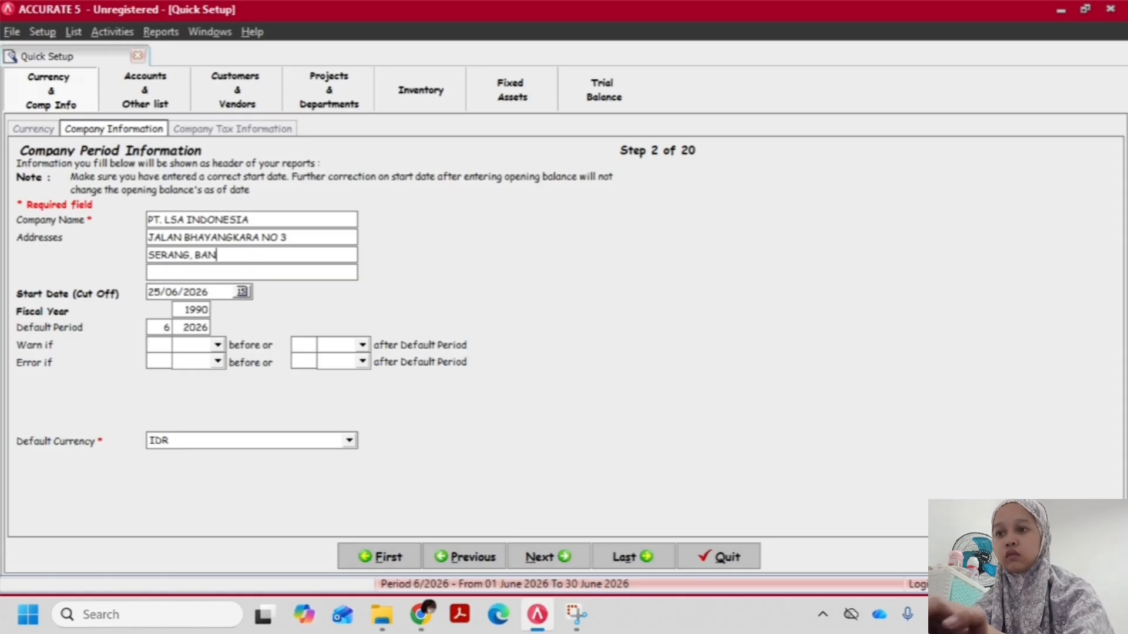
pyautogui.write('TEN')
pyautogui.press('Tab')
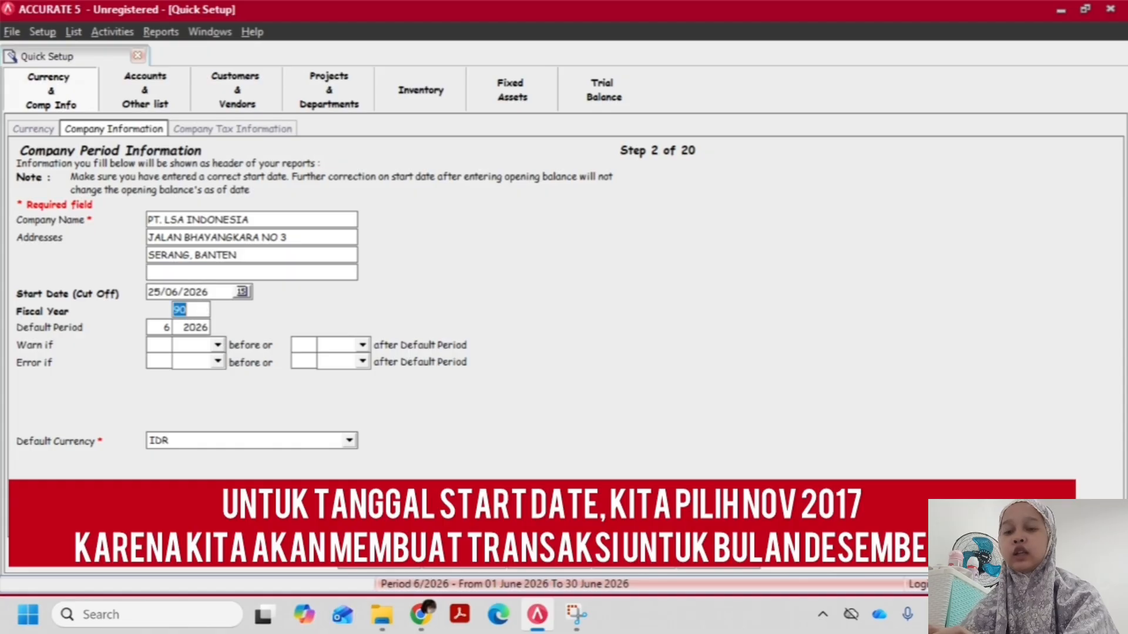
# Check the transaction date in the assignment PDF and set the company's start date (cut off) to 30/11/2017
pyautogui.hotkey('alt', 'Tab')
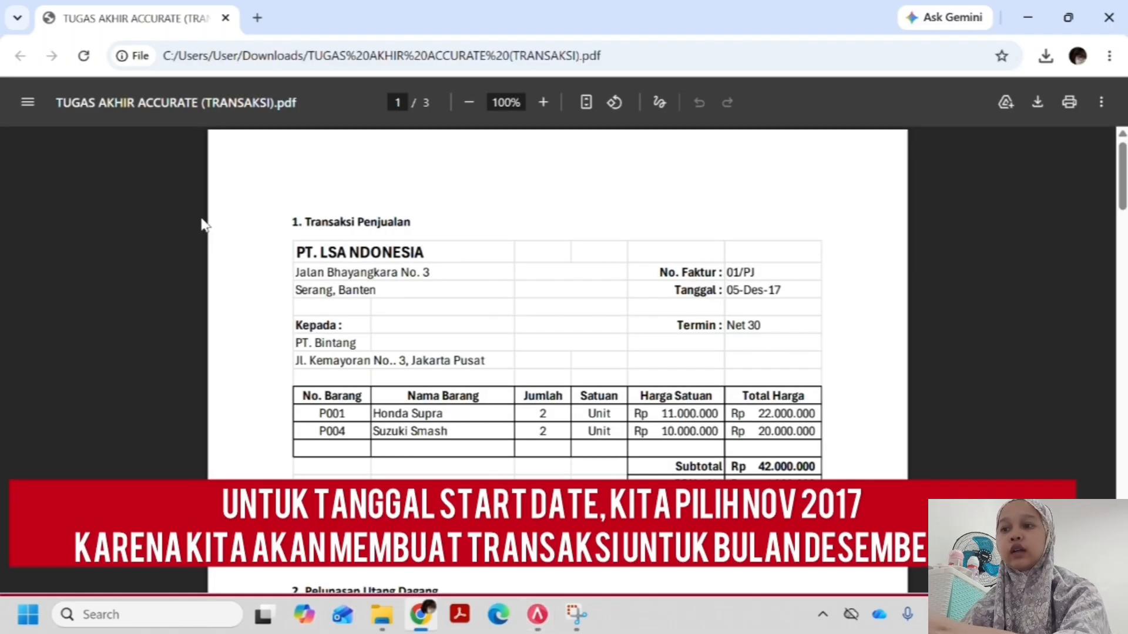
pyautogui.hotkey('alt', 'Tab')
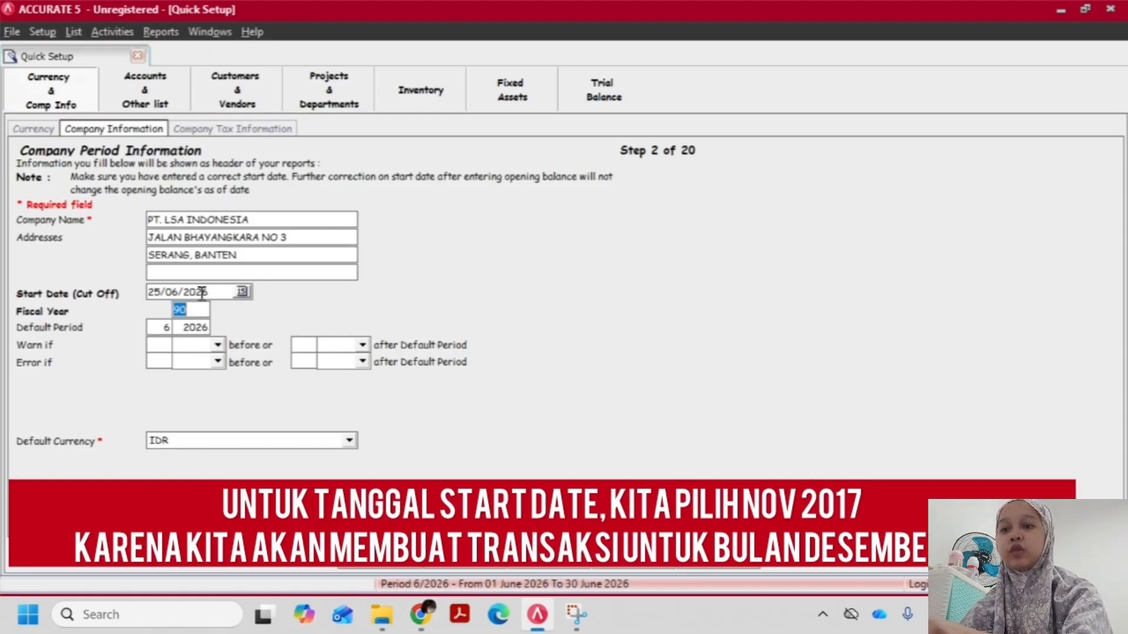
pyautogui.click(214, 293)
pyautogui.press('BackSpace')
pyautogui.write('30/')
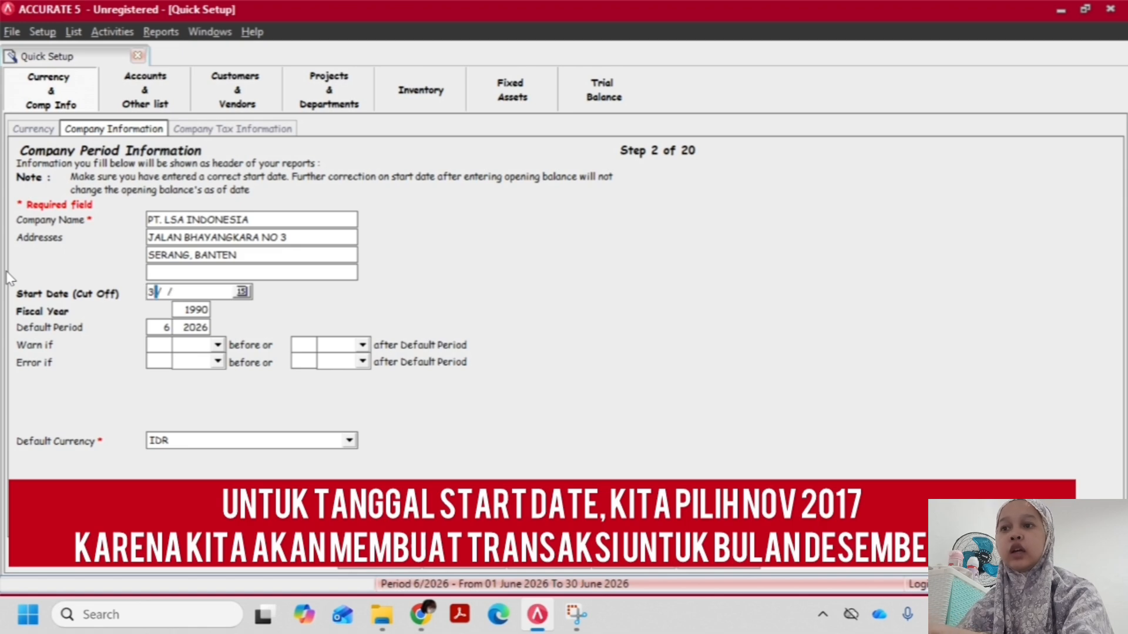
pyautogui.write('11/17')
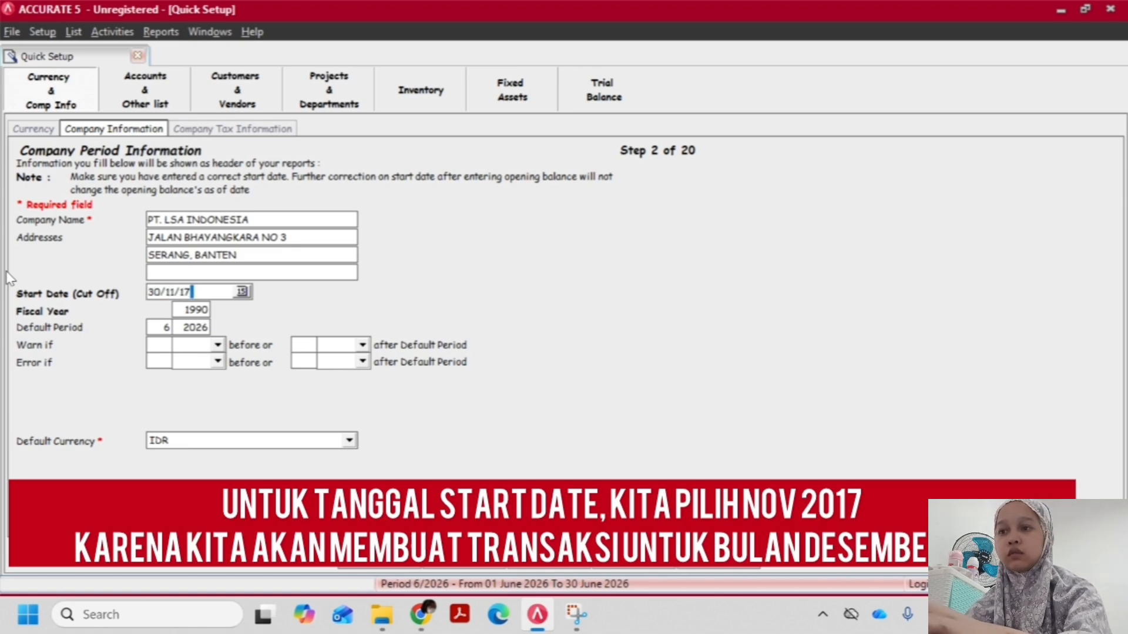
pyautogui.press('Tab')
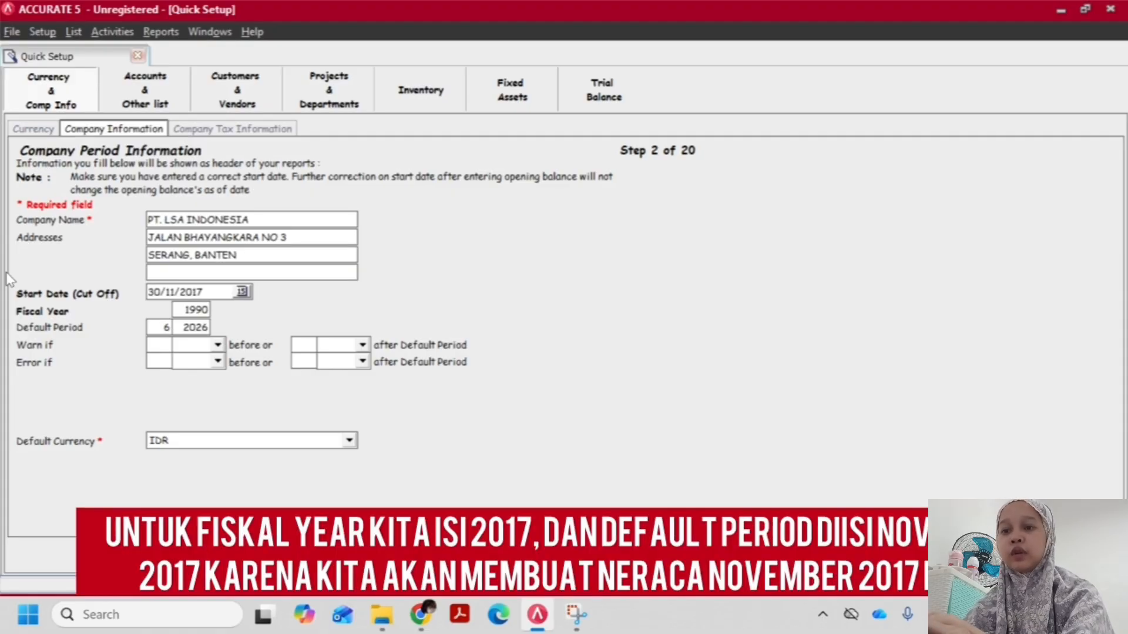
# Set the fiscal year to 2017 and the default period to month 11 of 2017
pyautogui.doubleClick(208, 307)
pyautogui.write('2')
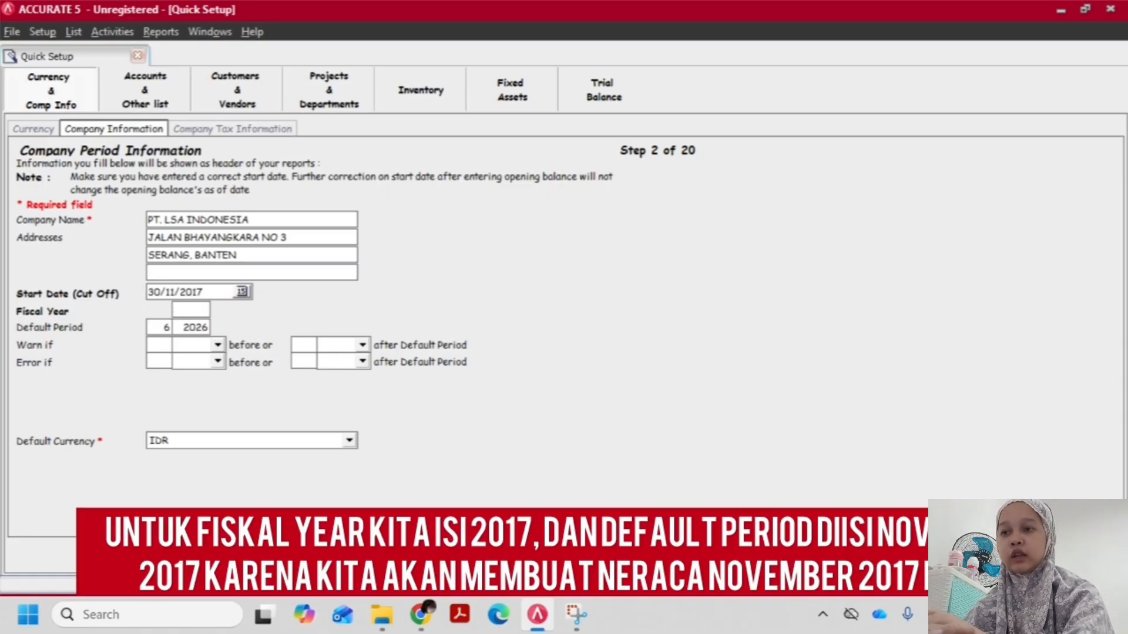
pyautogui.write('017')
pyautogui.press('Tab')
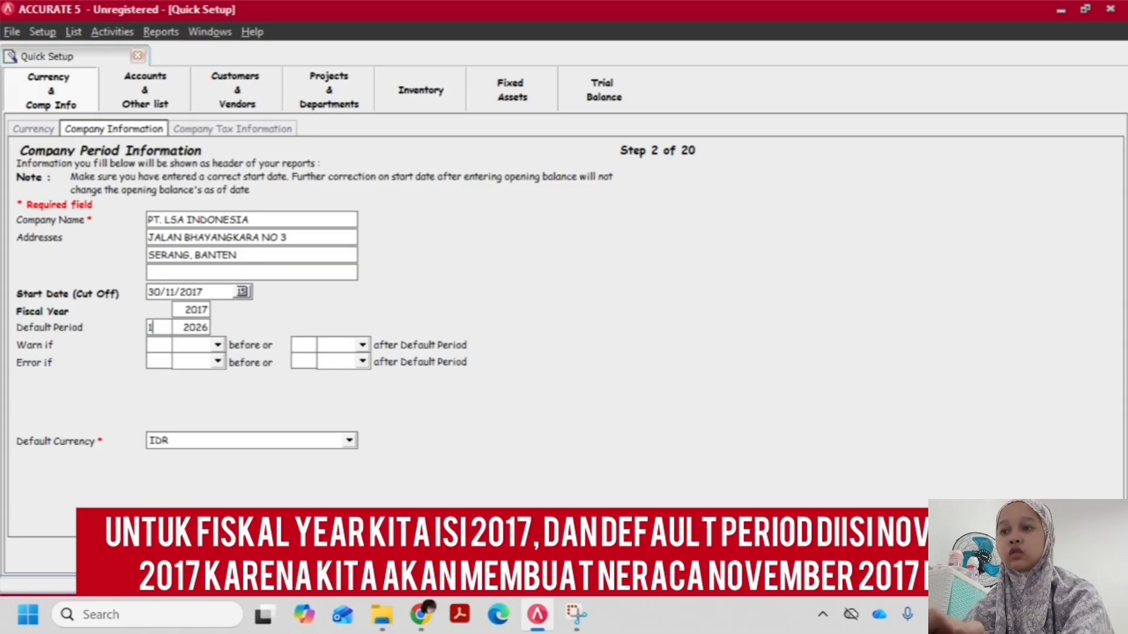
pyautogui.press('Tab')
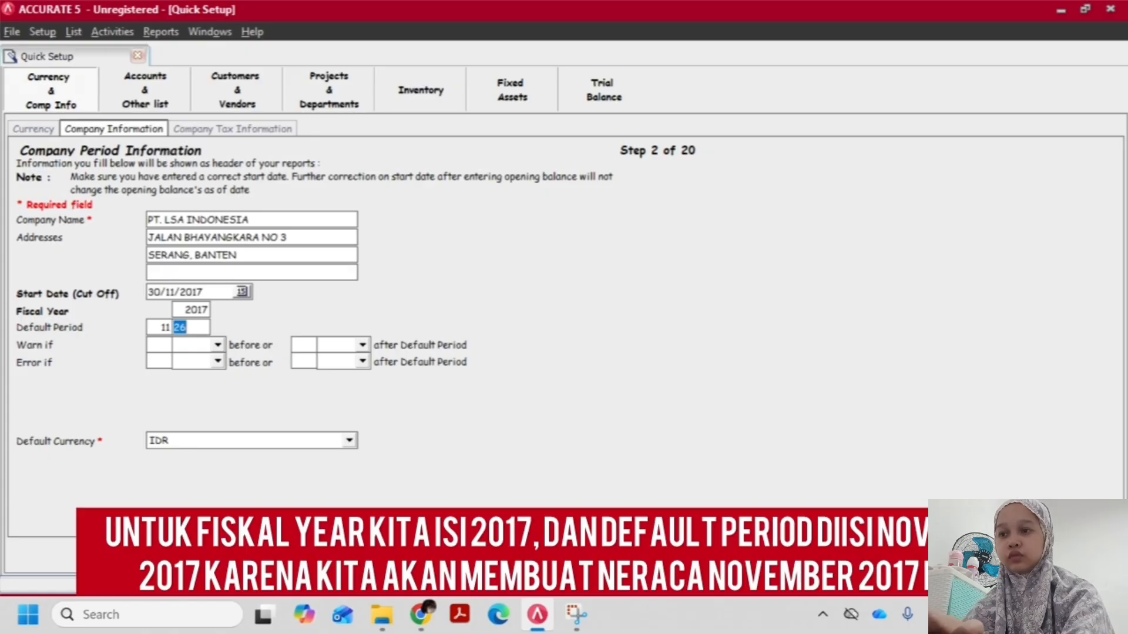
pyautogui.write('17')
pyautogui.click(230, 273)
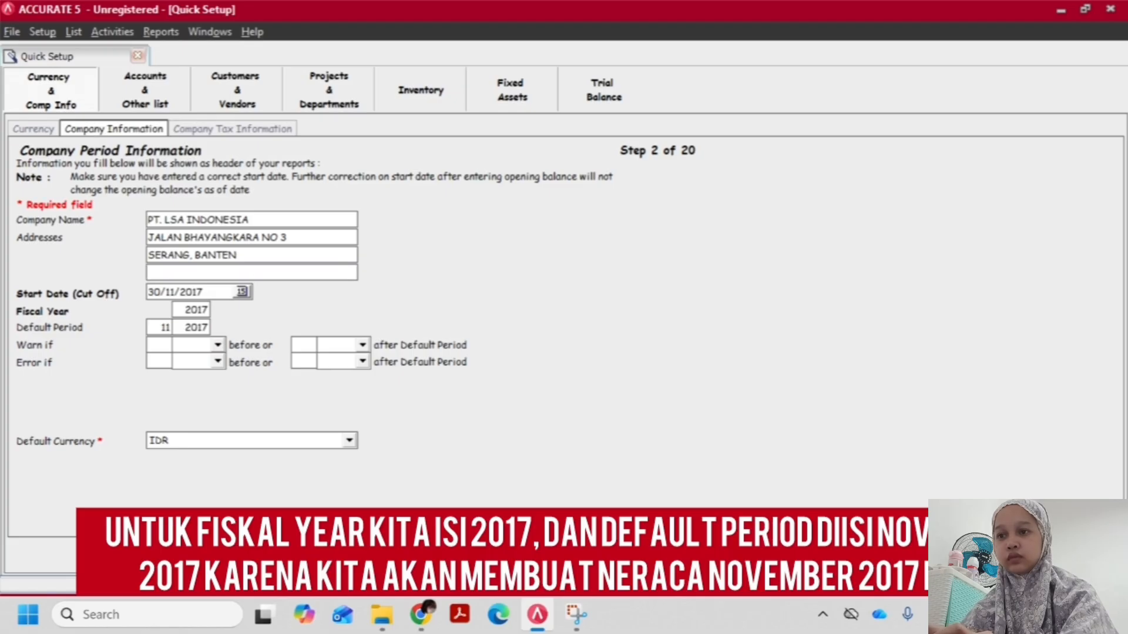
# Set the taxable company's date to 30/11/17 in the company tax information and continue to the chart of accounts
pyautogui.click(1057, 555)
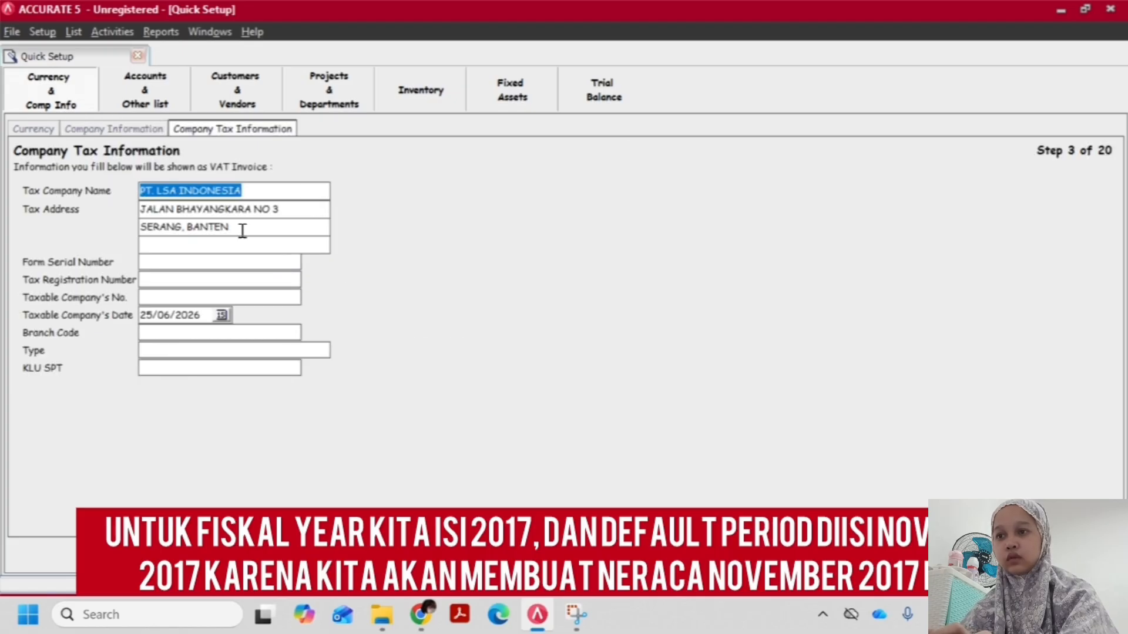
pyautogui.click(191, 311)
pyautogui.write('30/')
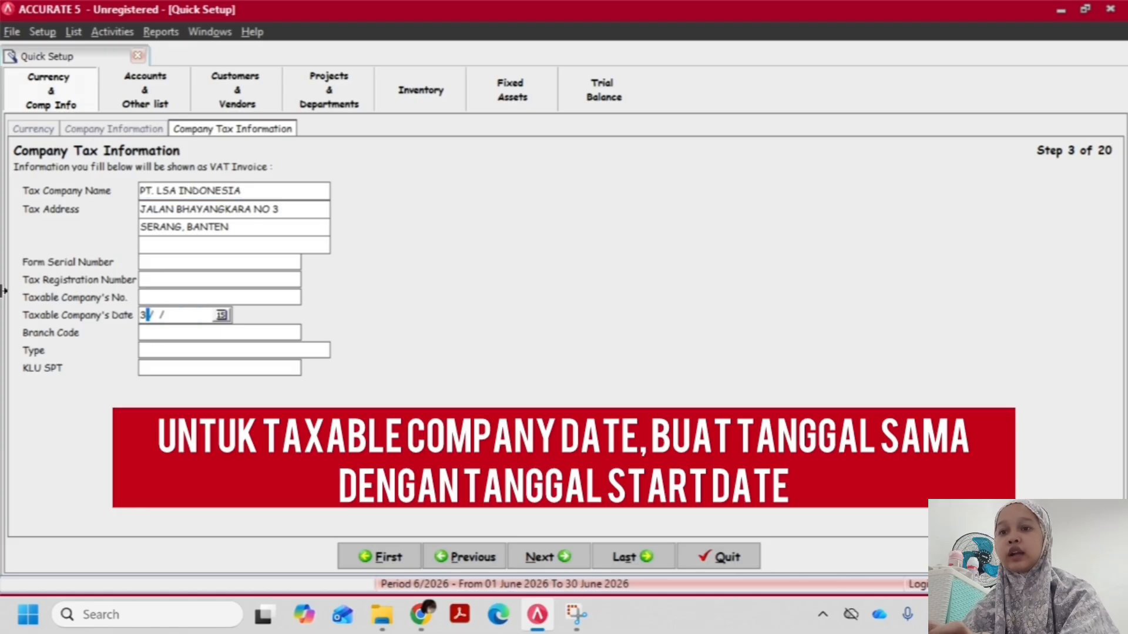
pyautogui.write('11/17')
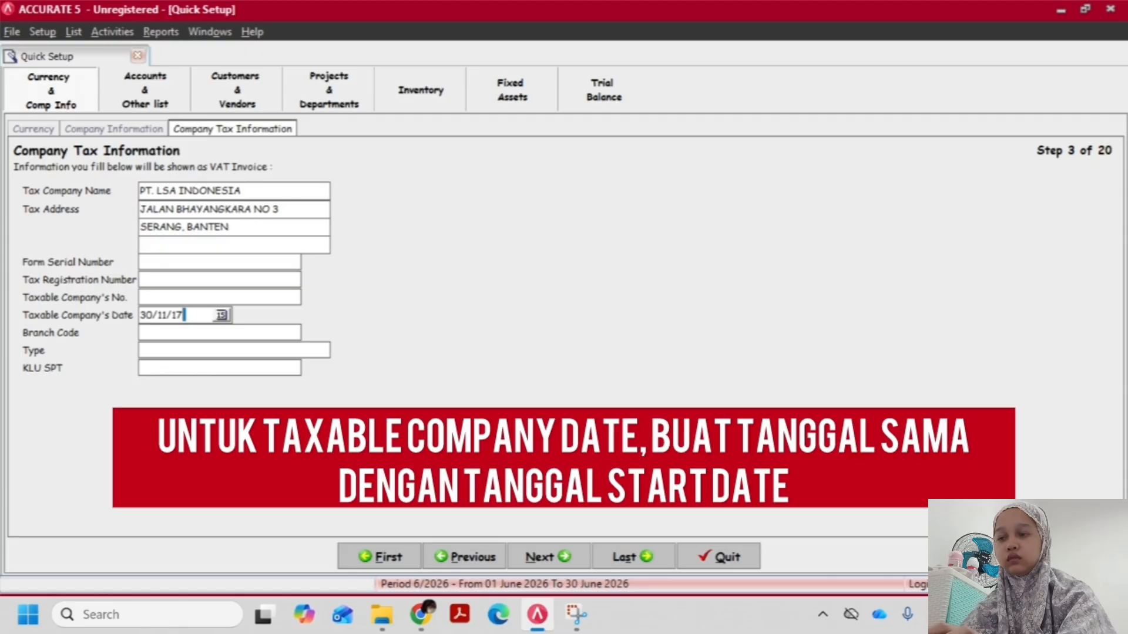
pyautogui.click(555, 559)
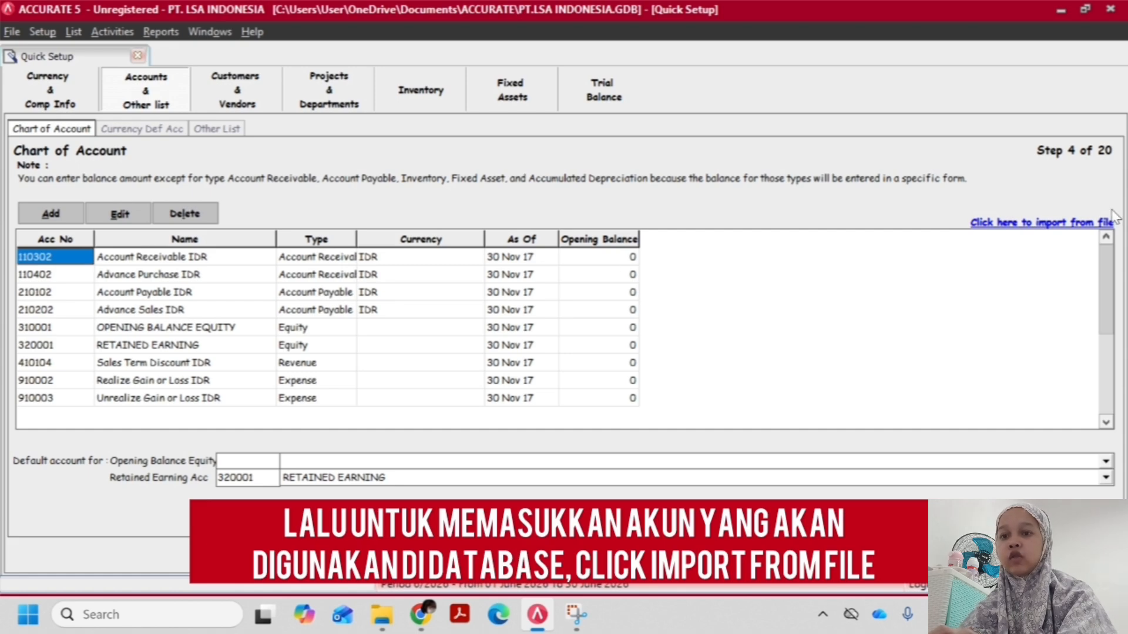
# Start a chart of accounts import from the Excel file "1. daftar akun PT.STAPI-1.xls" and extract its data
pyautogui.click(1079, 223)
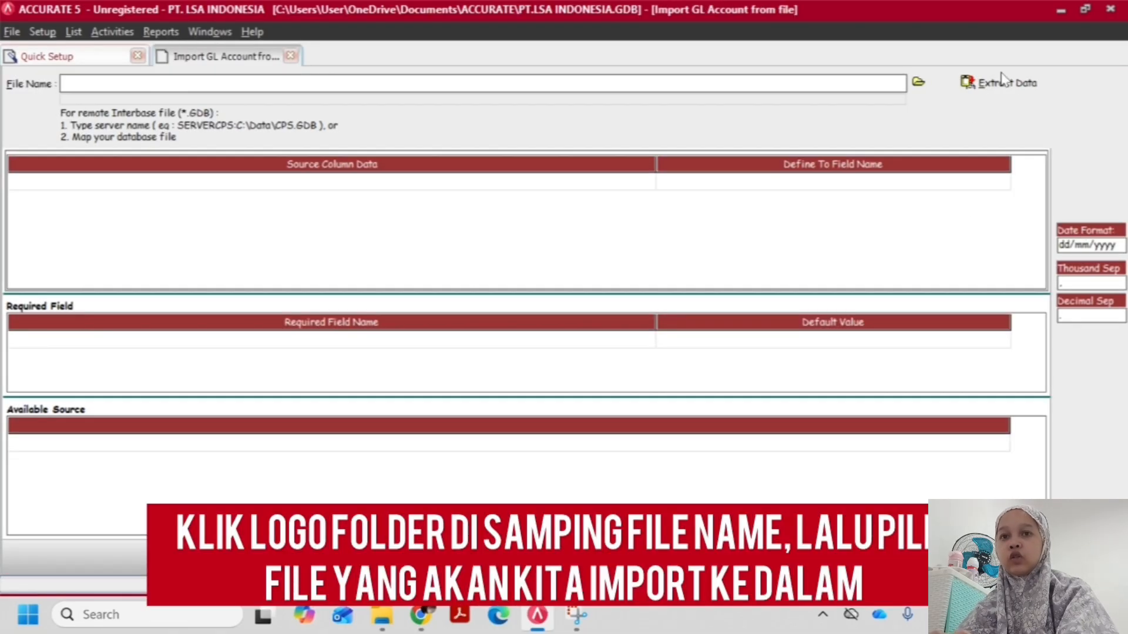
pyautogui.click(920, 86)
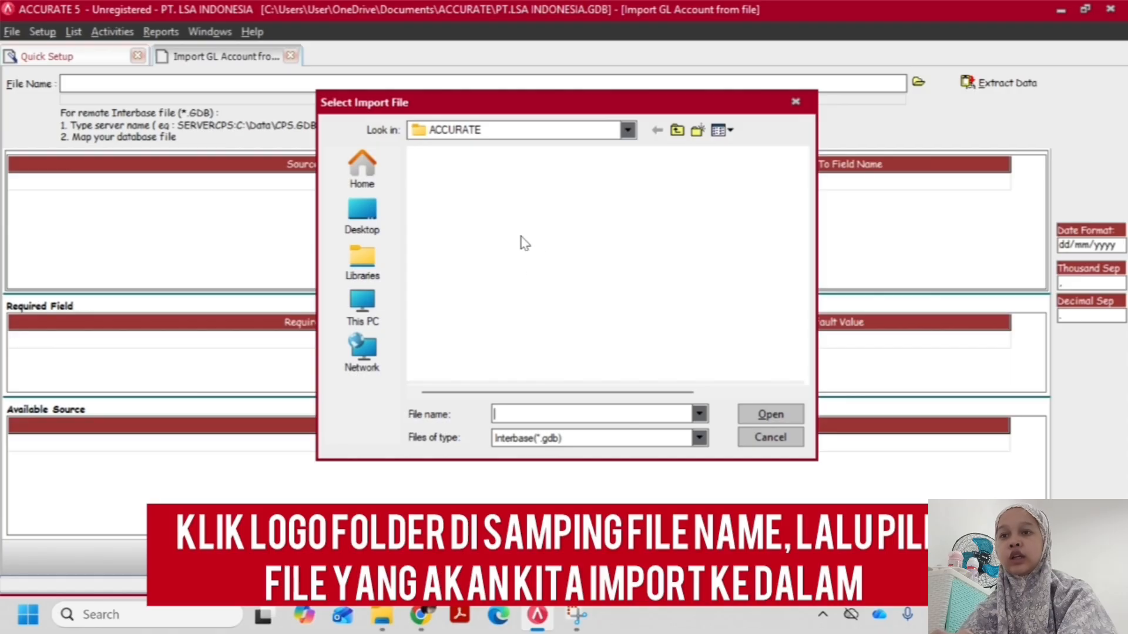
pyautogui.click(555, 439)
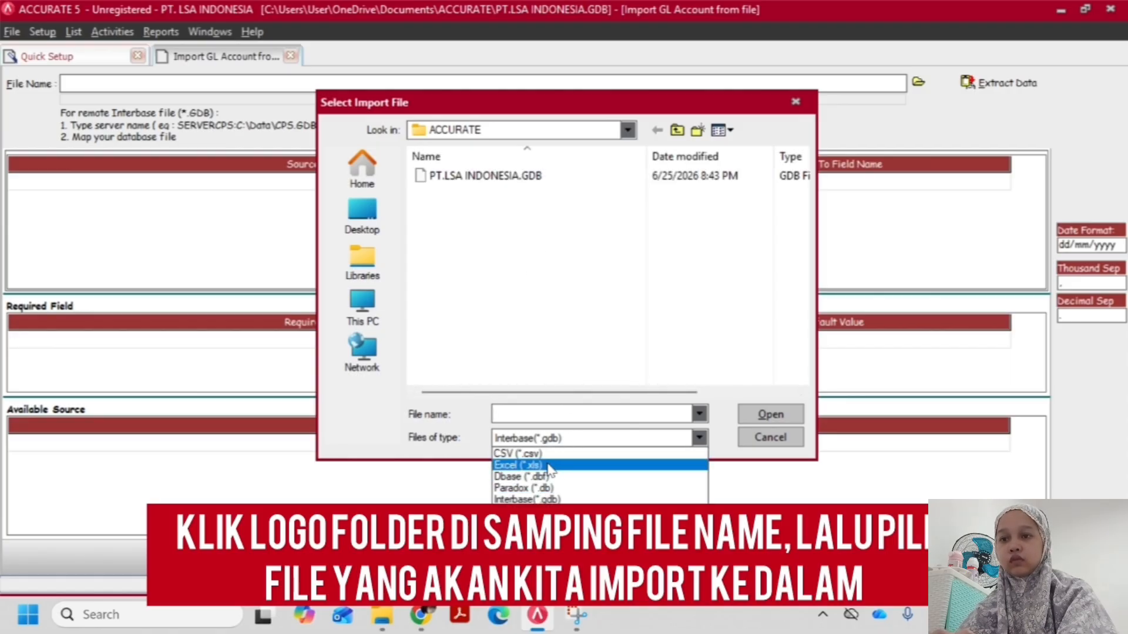
pyautogui.click(550, 466)
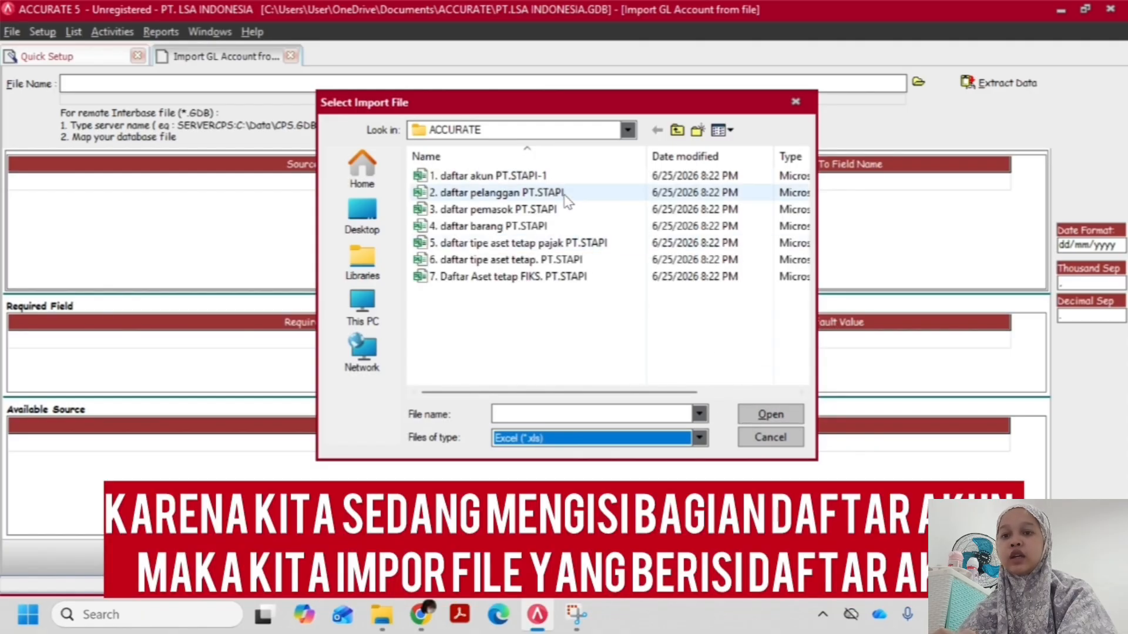
pyautogui.click(504, 180)
pyautogui.doubleClick(505, 179)
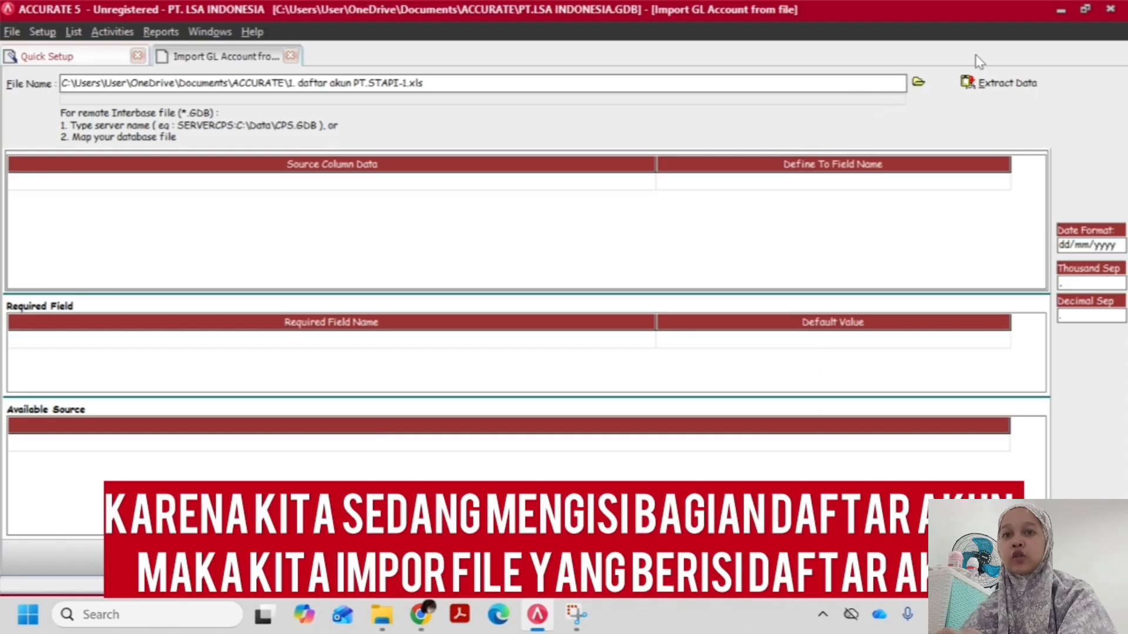
pyautogui.click(993, 82)
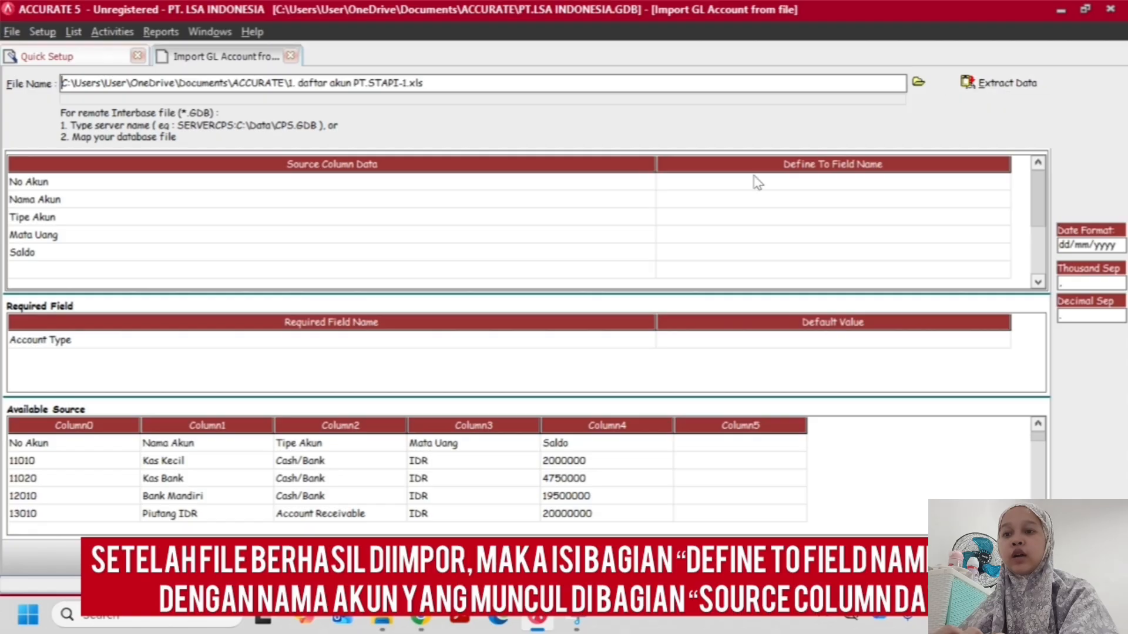
# Map the source column No Akun to Account No and Nama Akun to Account Name
pyautogui.click(875, 185)
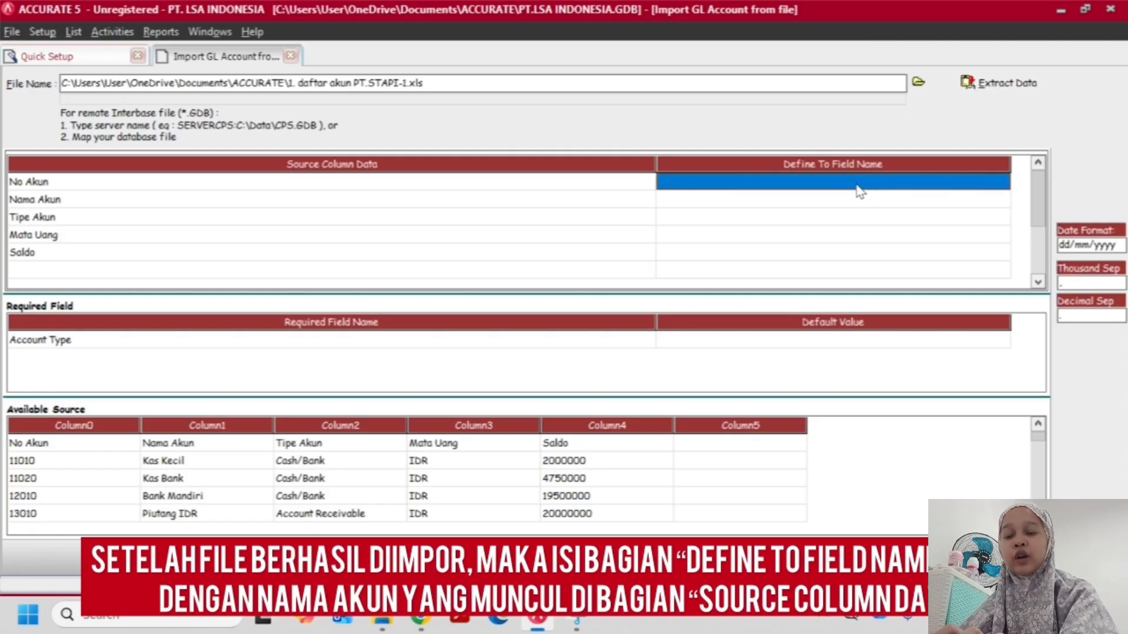
pyautogui.click(858, 187)
pyautogui.click(1000, 182)
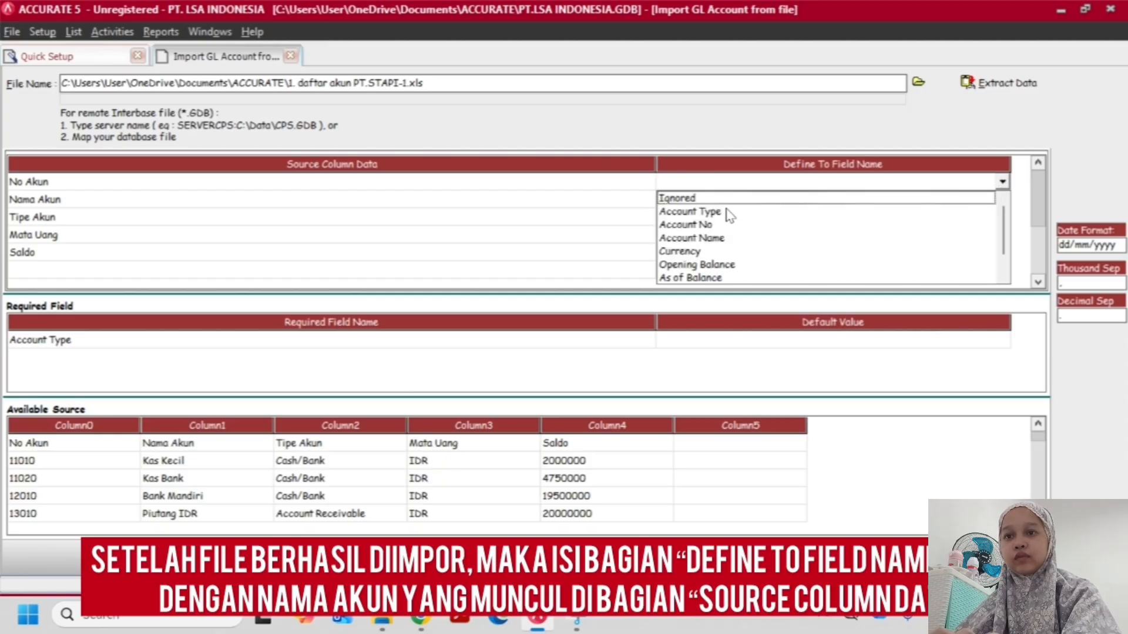
pyautogui.click(686, 225)
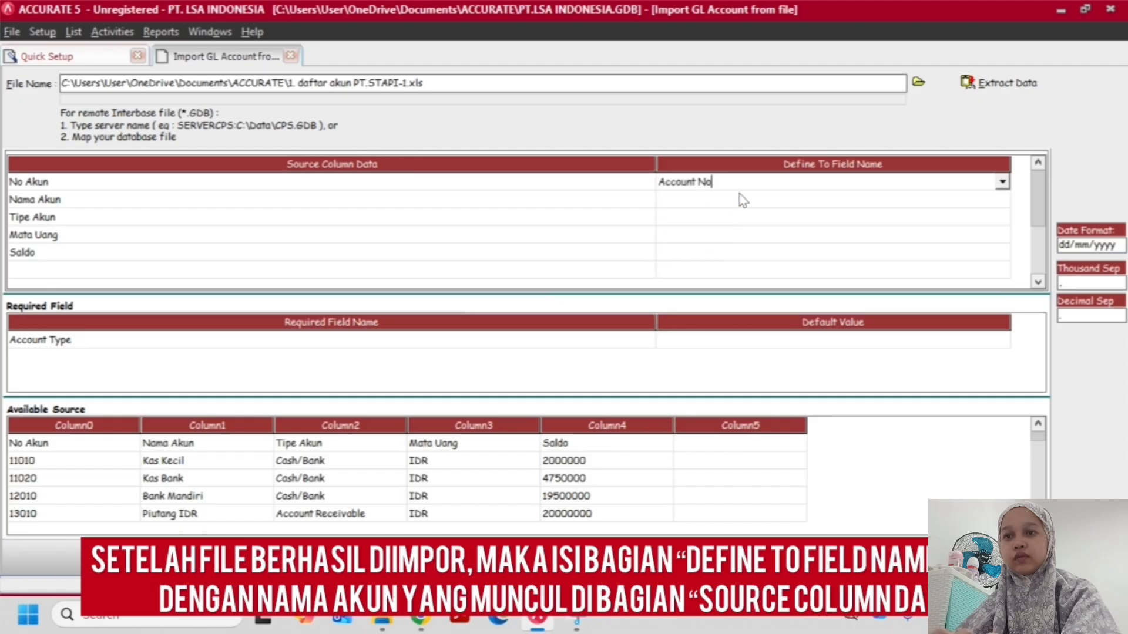
pyautogui.click(741, 198)
pyautogui.click(743, 200)
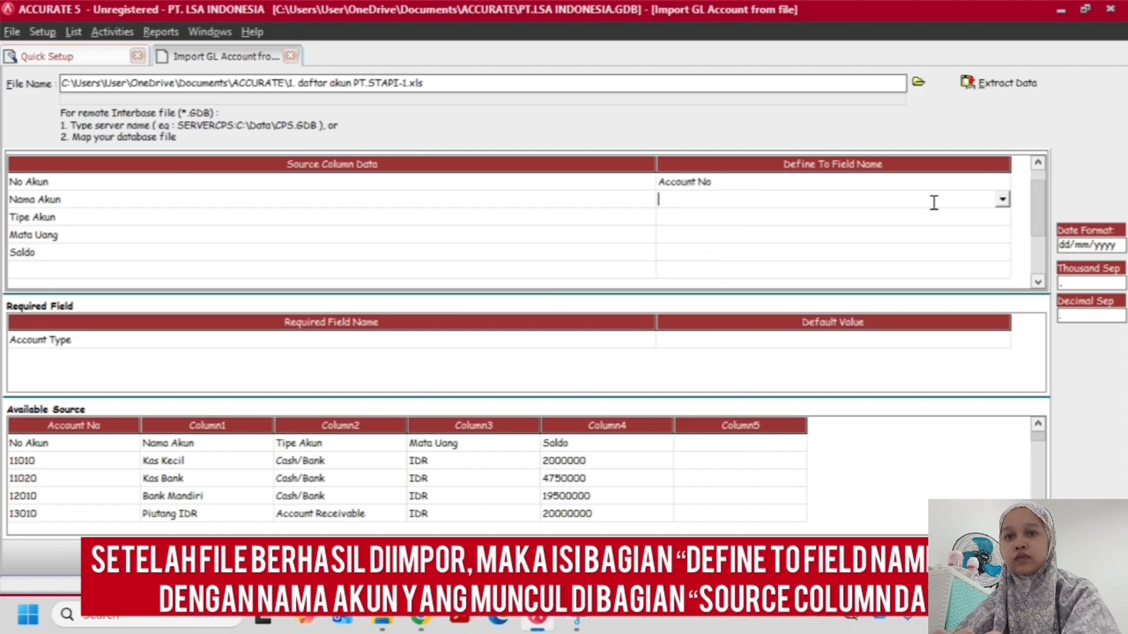
pyautogui.click(1002, 200)
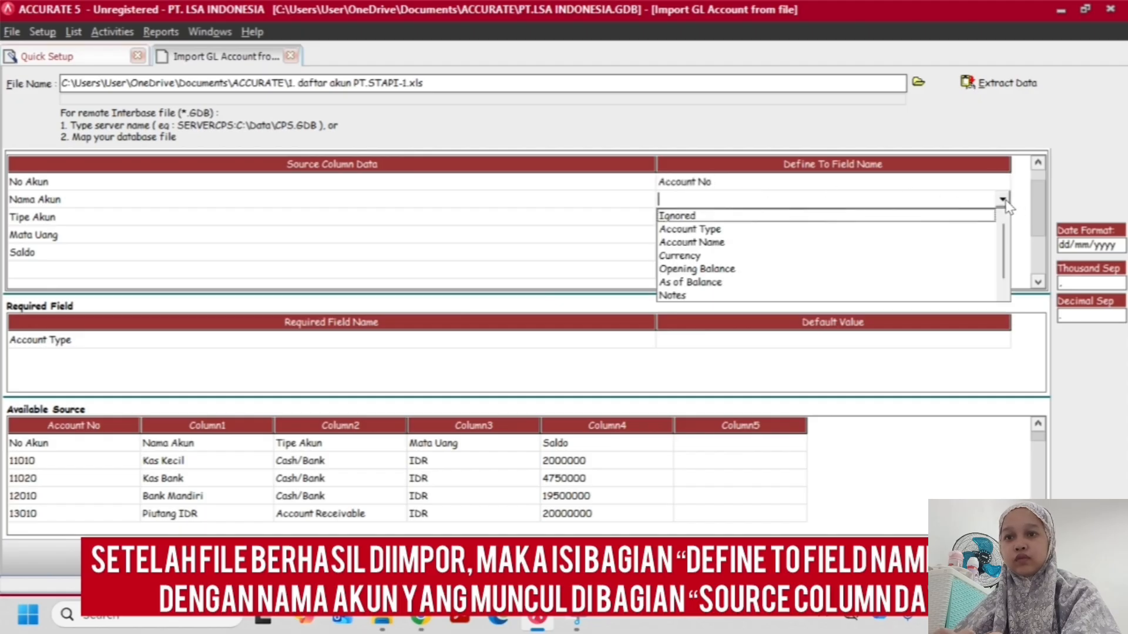
pyautogui.click(728, 243)
# Map the source column Tipe Akun to Account Type and dismiss the account type definitions without filling them in
pyautogui.click(736, 217)
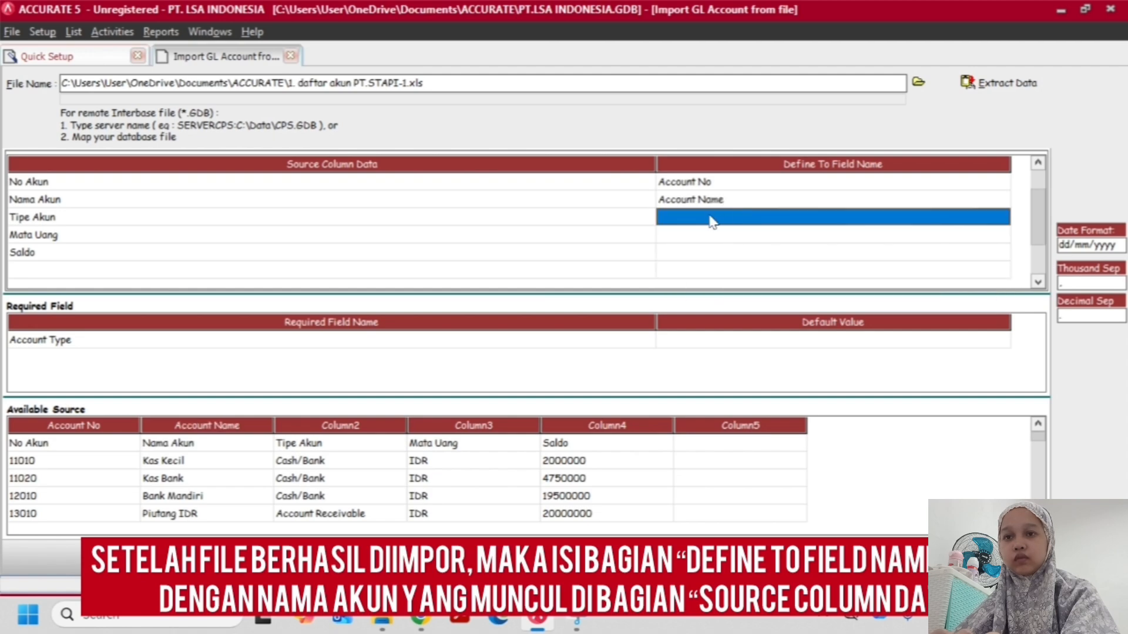
pyautogui.click(712, 220)
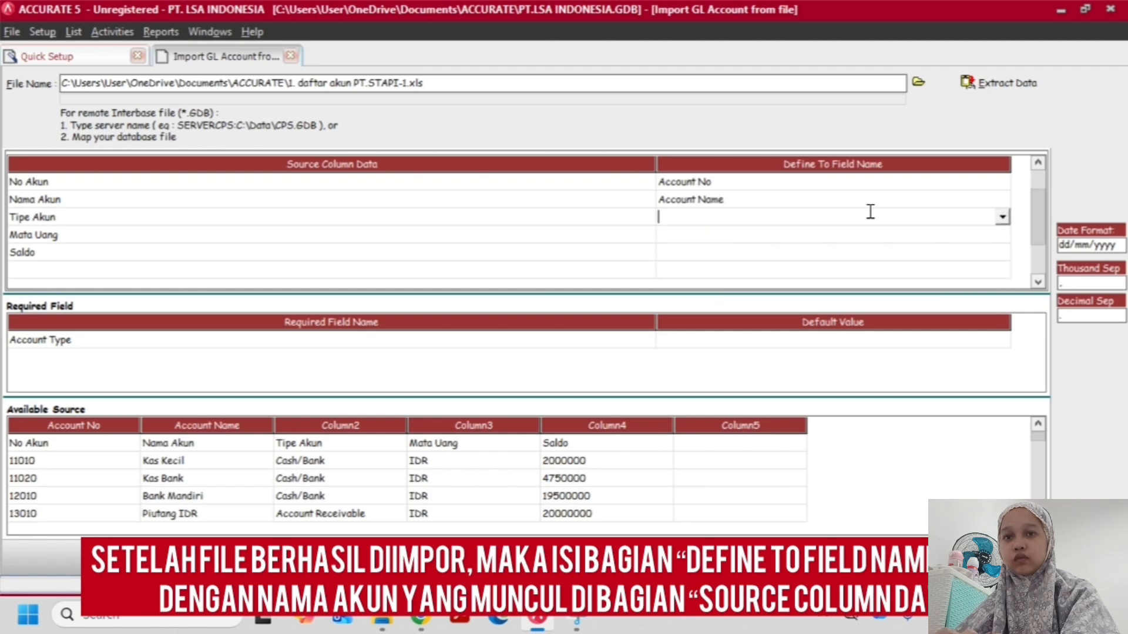
pyautogui.click(1002, 217)
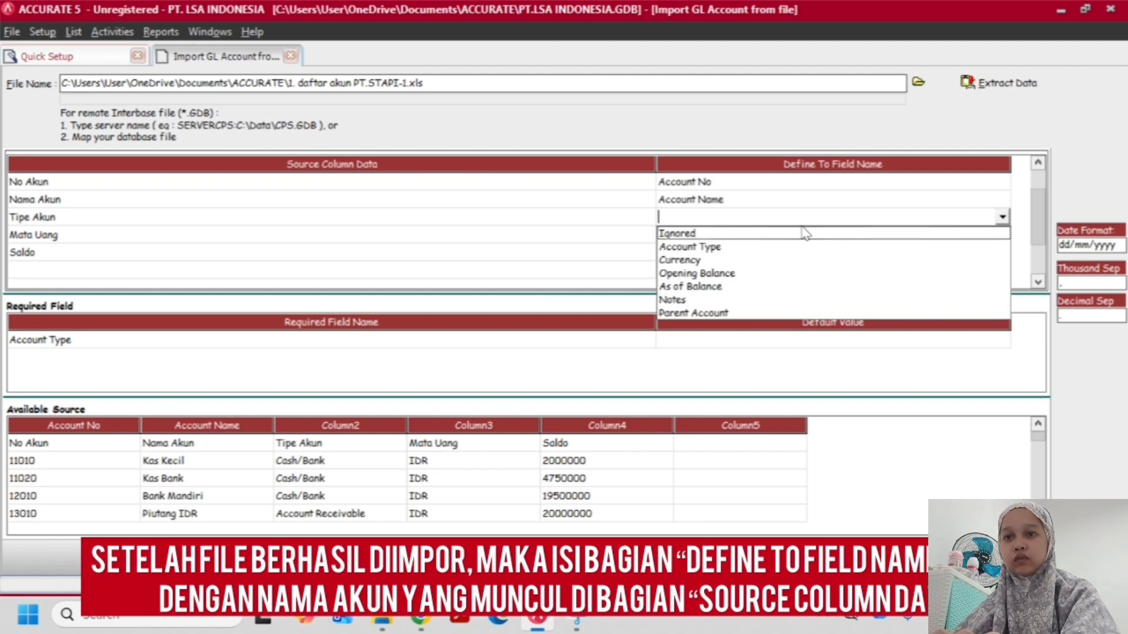
pyautogui.click(760, 248)
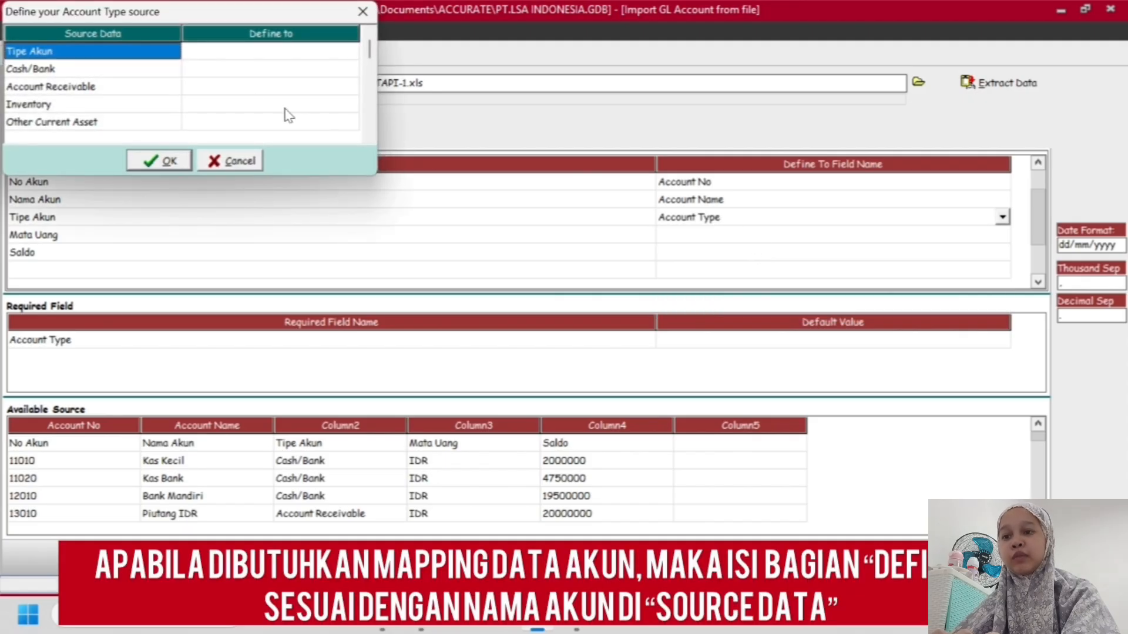
pyautogui.click(274, 57)
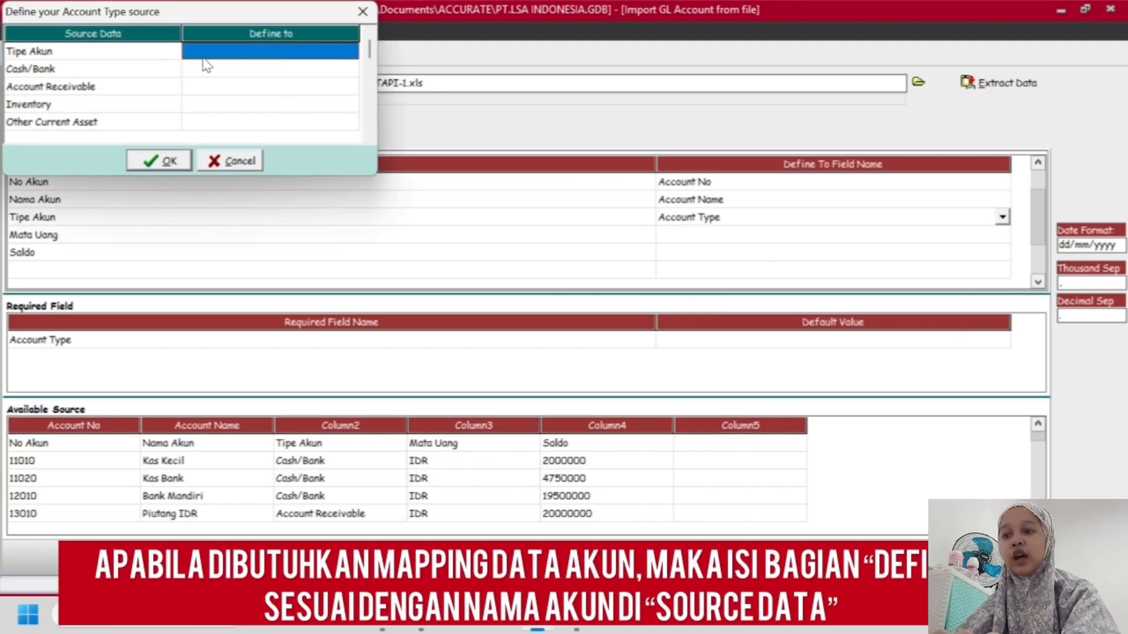
pyautogui.click(151, 57)
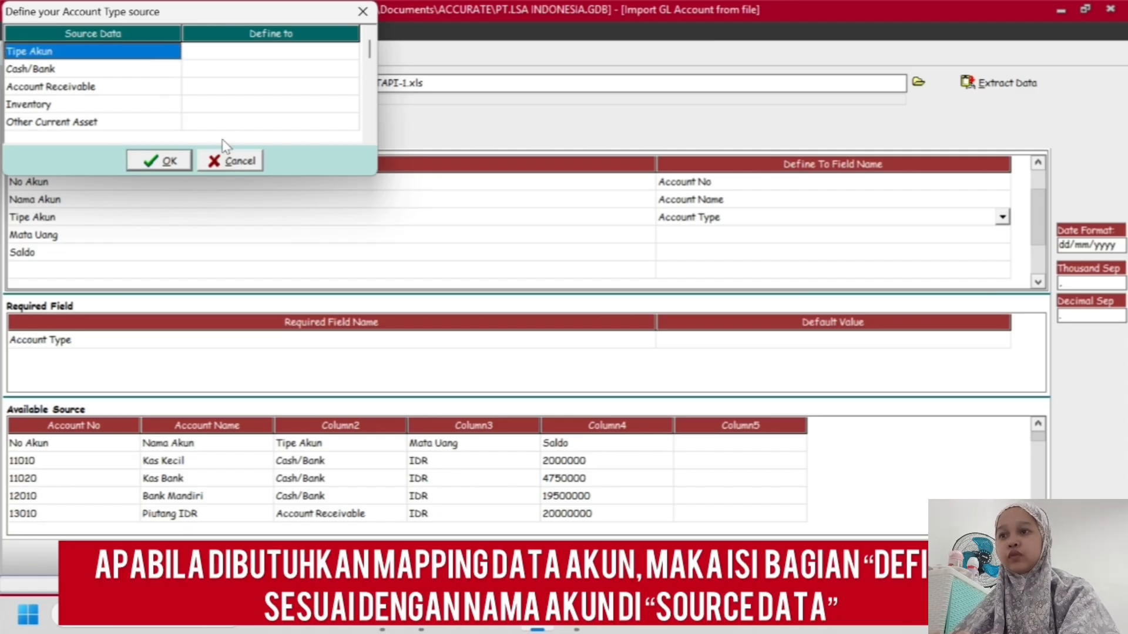
pyautogui.click(216, 162)
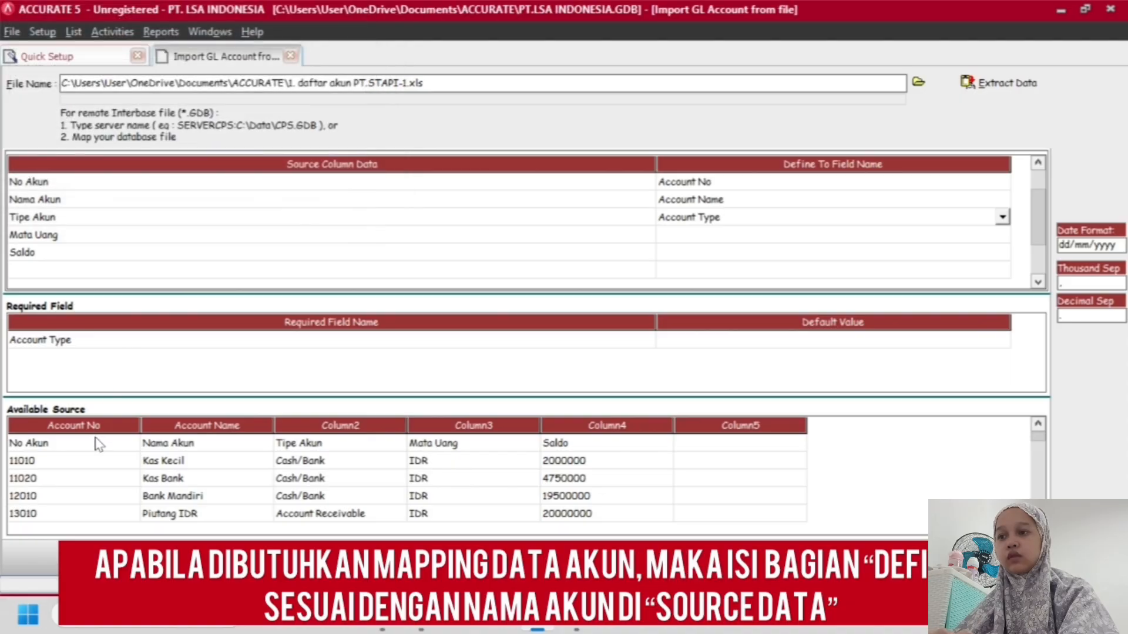
# Delete the header row No Akun from the available source data
pyautogui.rightClick(98, 444)
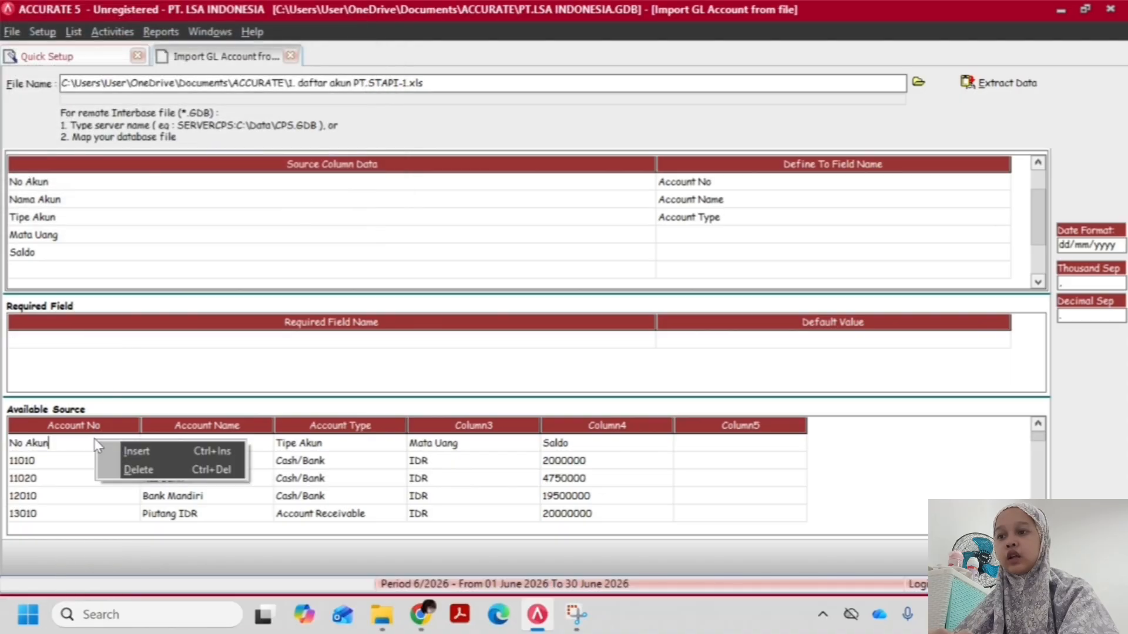
pyautogui.click(169, 465)
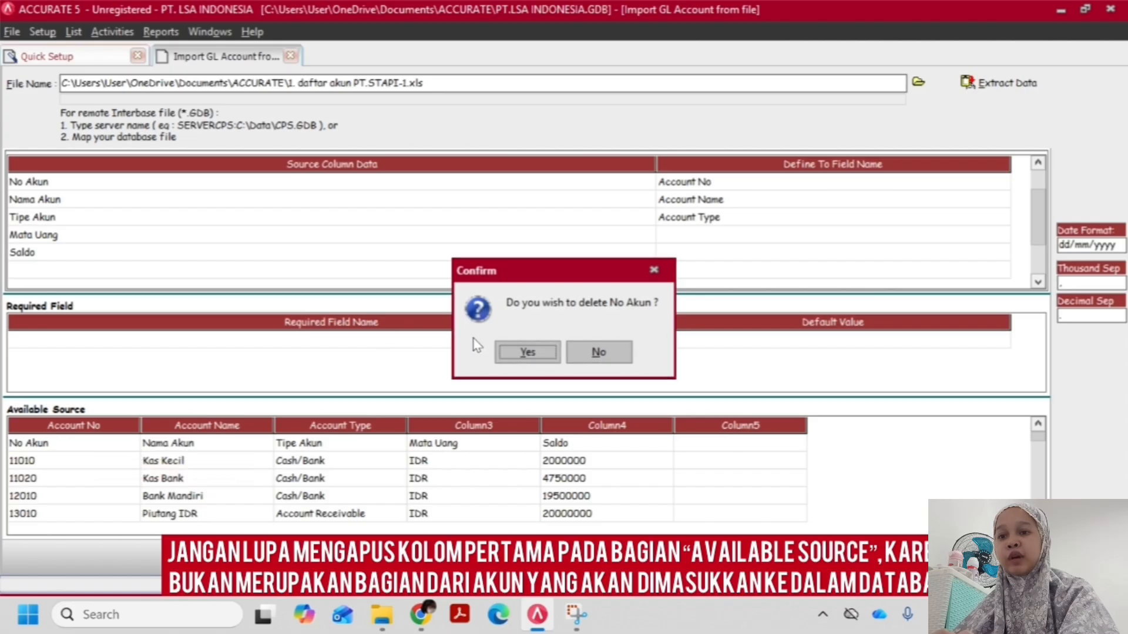
pyautogui.click(523, 353)
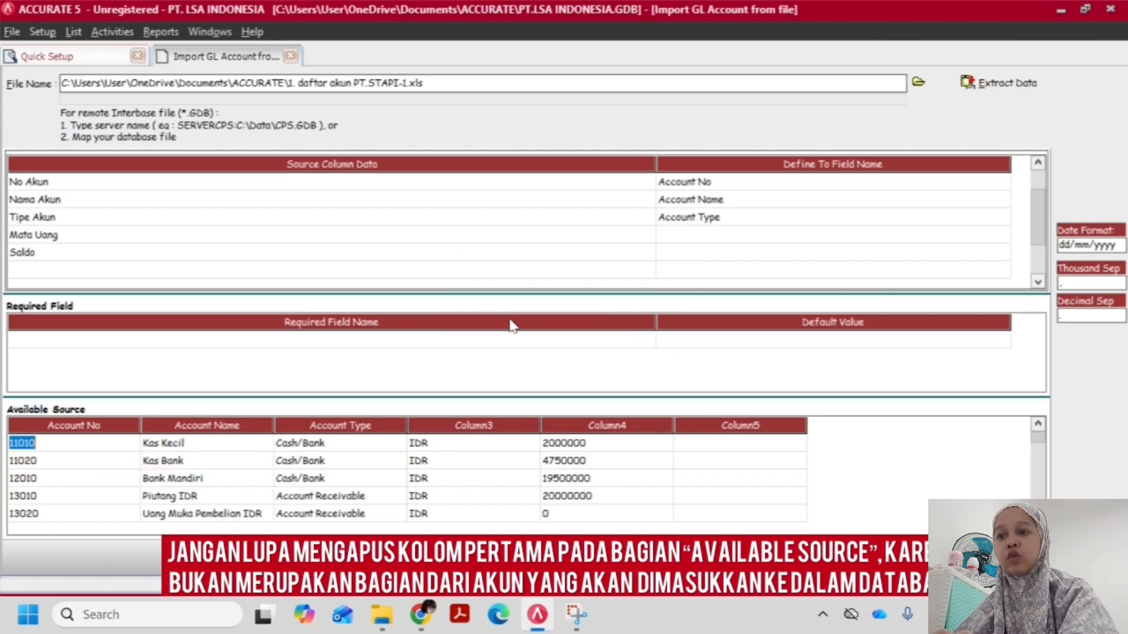
# Choose Account Type again for the source column Tipe Akun to reopen the account type definitions
pyautogui.click(712, 238)
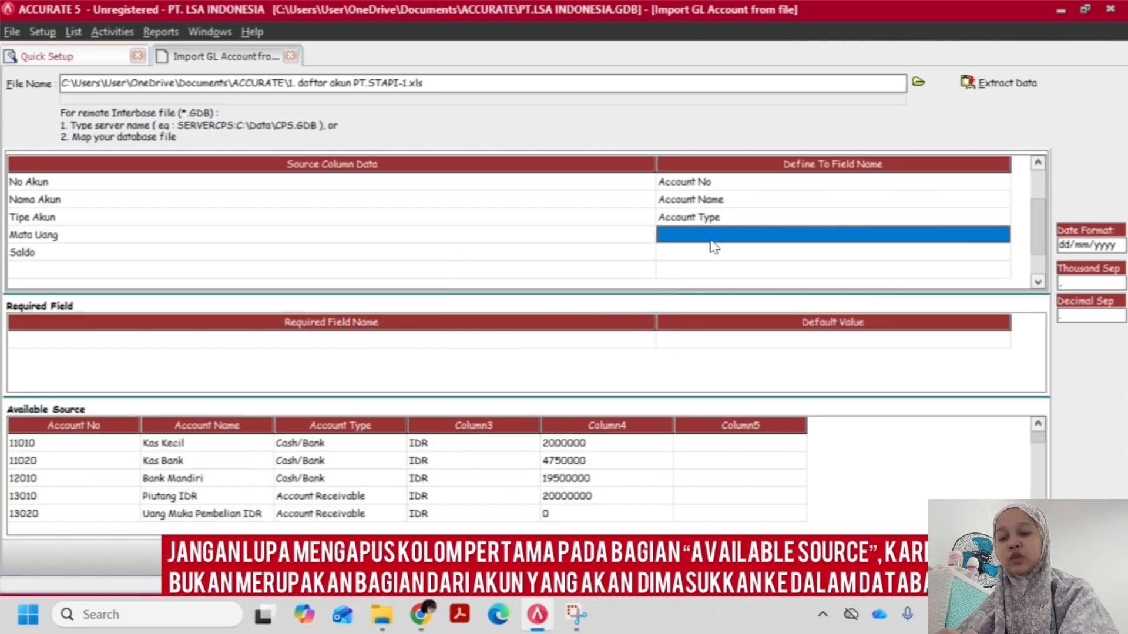
pyautogui.click(677, 234)
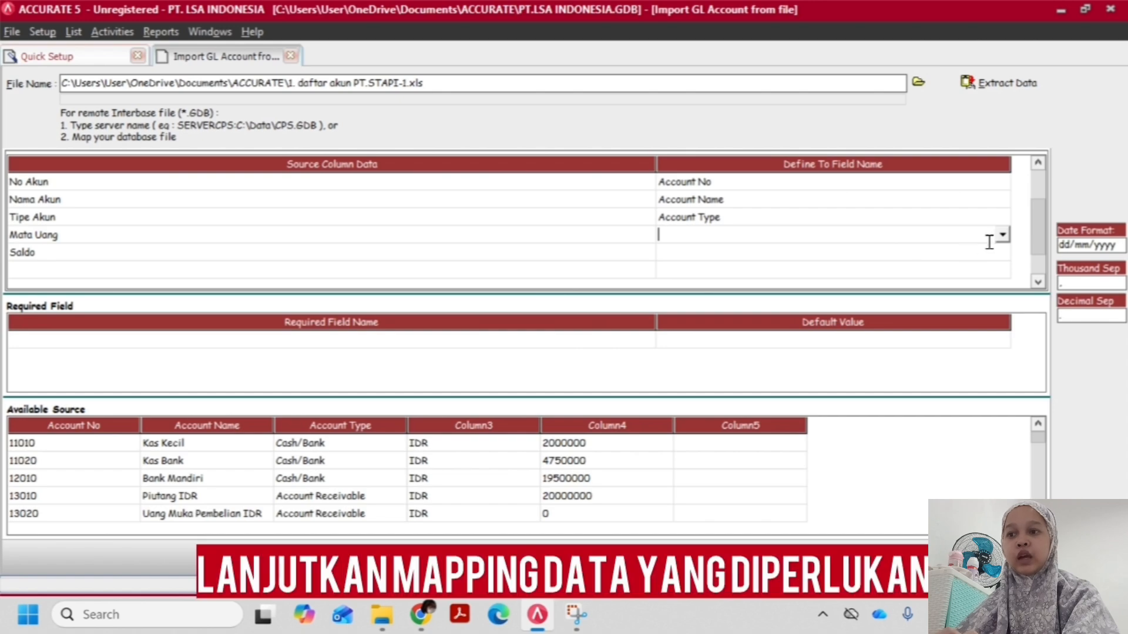
pyautogui.click(963, 225)
pyautogui.click(952, 226)
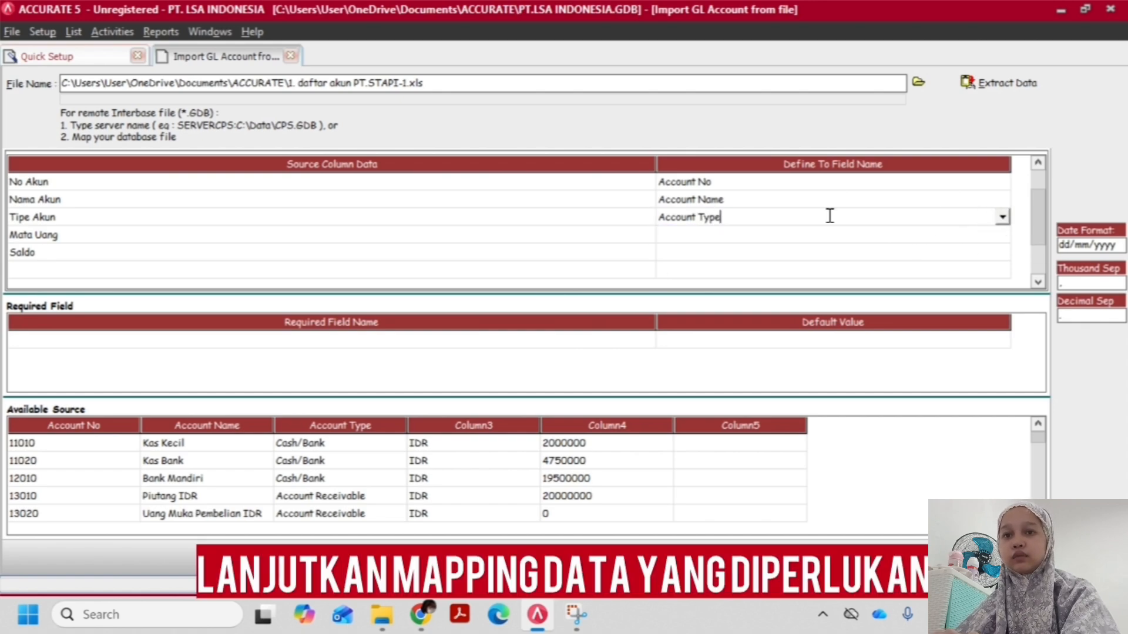
pyautogui.click(1002, 218)
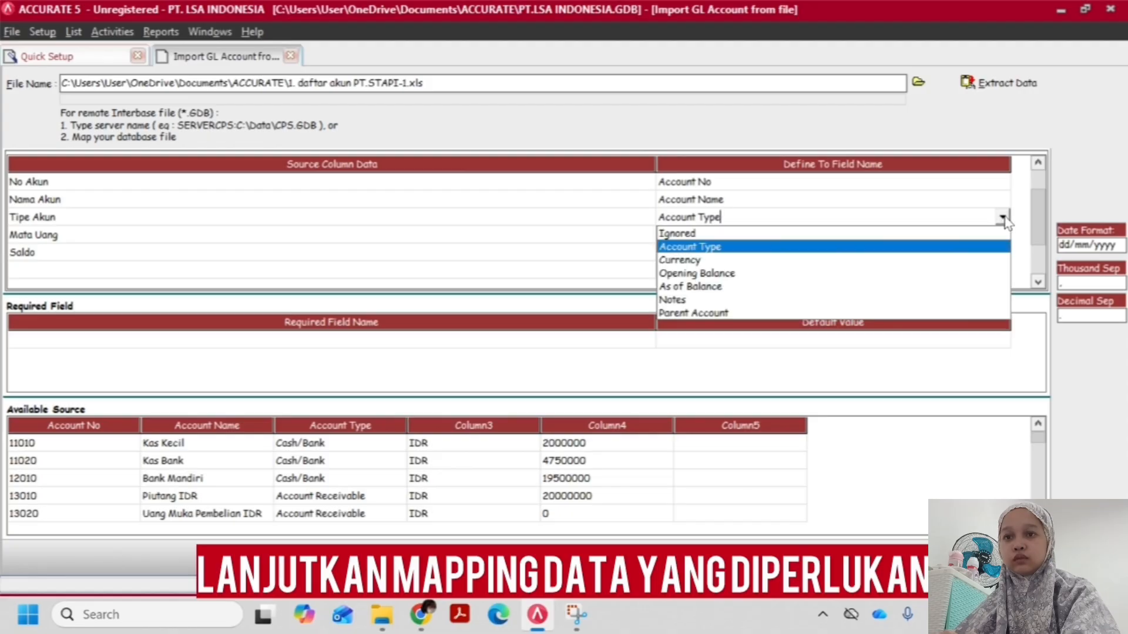
pyautogui.click(764, 249)
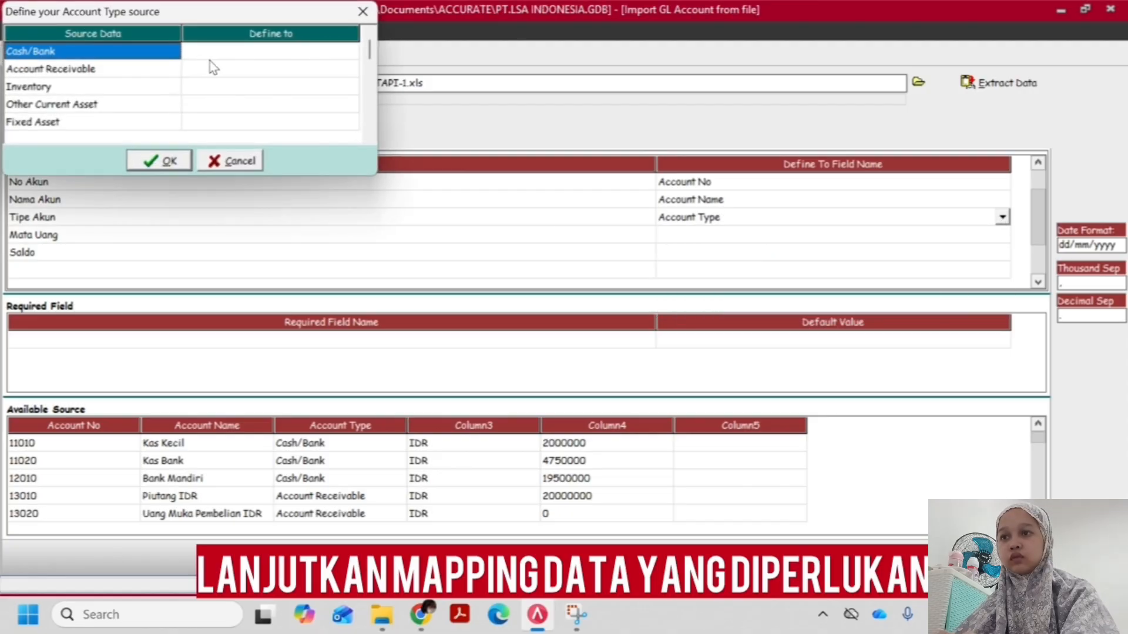
# Define the source types Cash/Bank as Cash/Bank and Account Receivable as Account Receivable
pyautogui.click(232, 57)
pyautogui.click(222, 57)
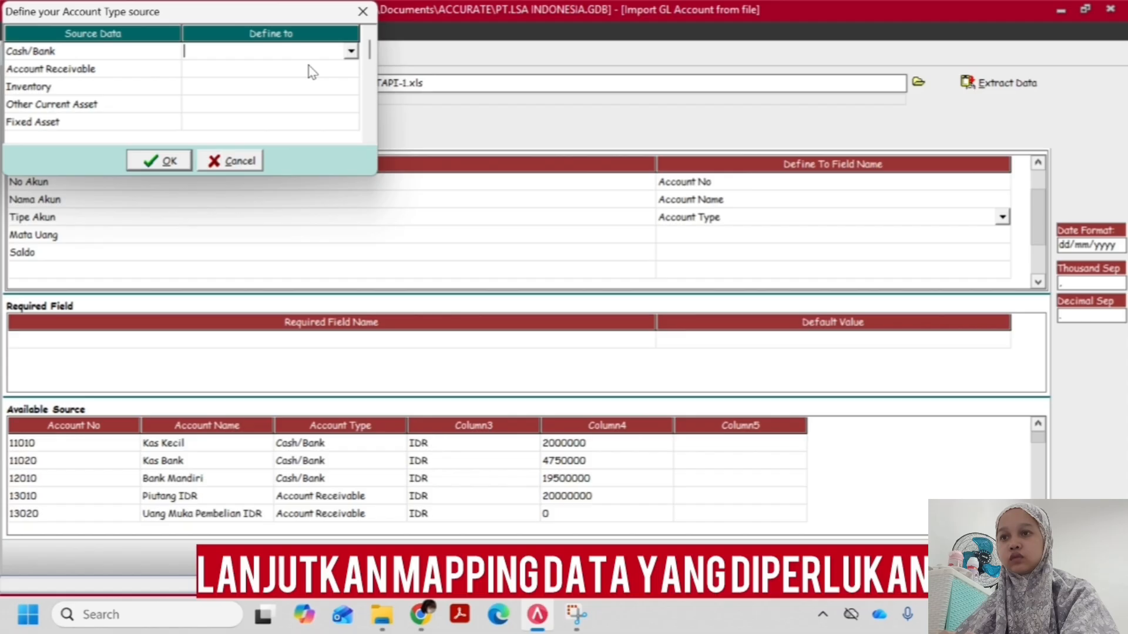
pyautogui.click(351, 51)
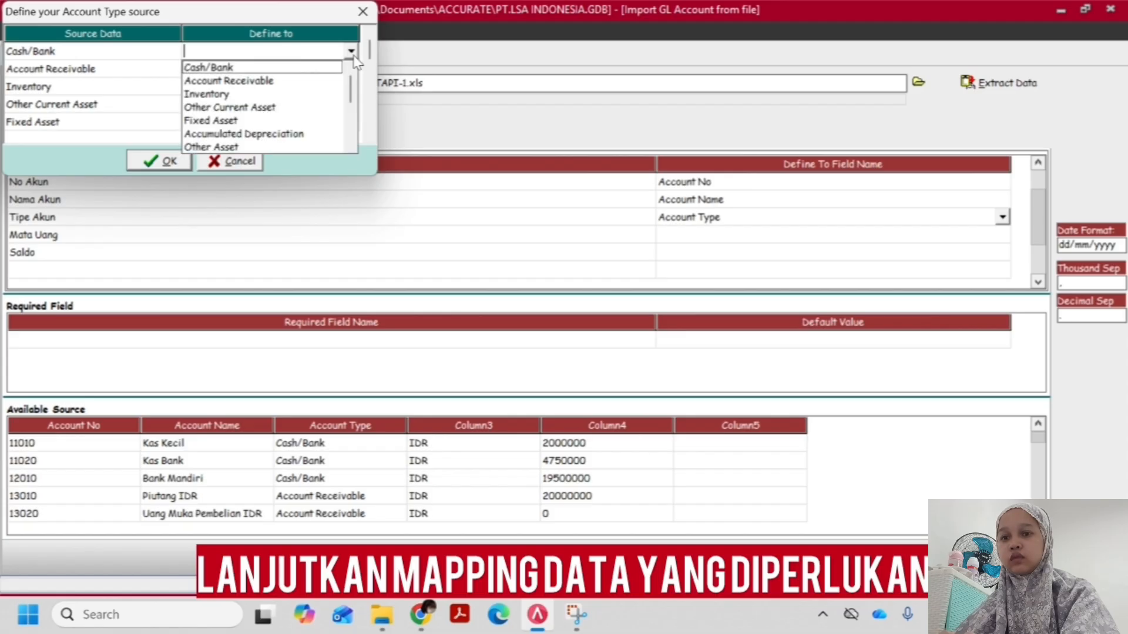
pyautogui.click(253, 69)
pyautogui.click(237, 73)
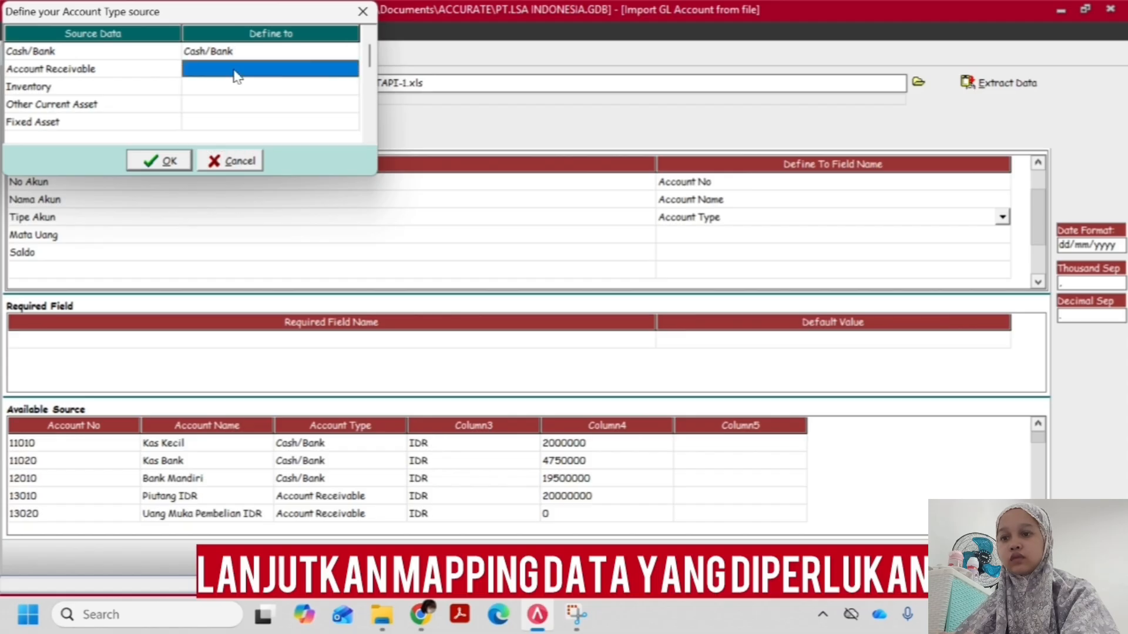
pyautogui.click(272, 75)
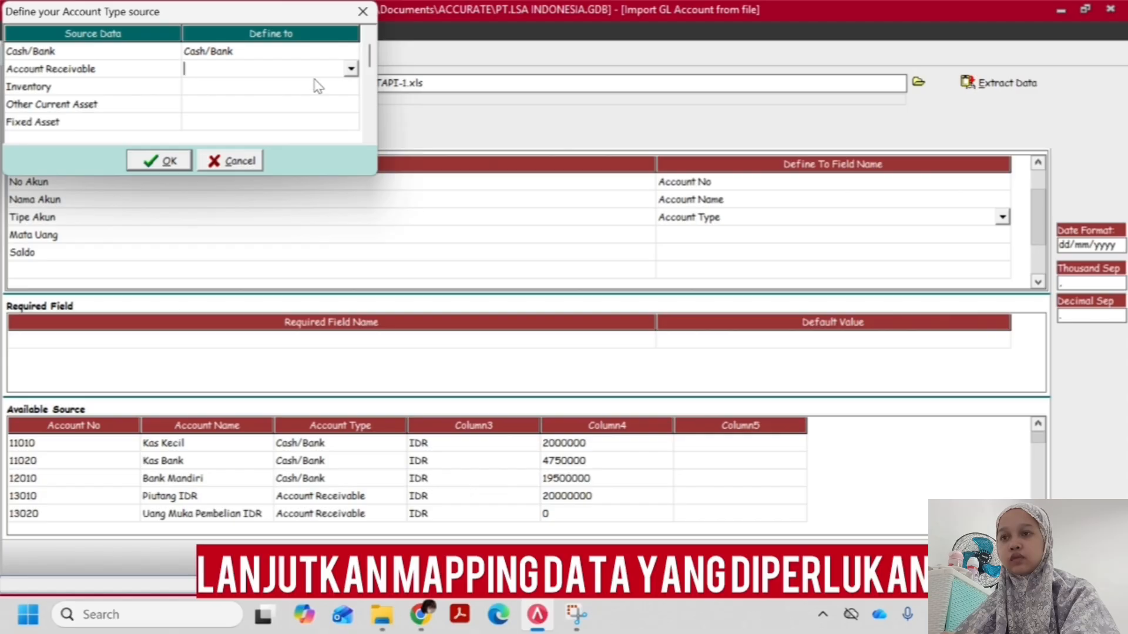
pyautogui.click(351, 68)
pyautogui.click(272, 98)
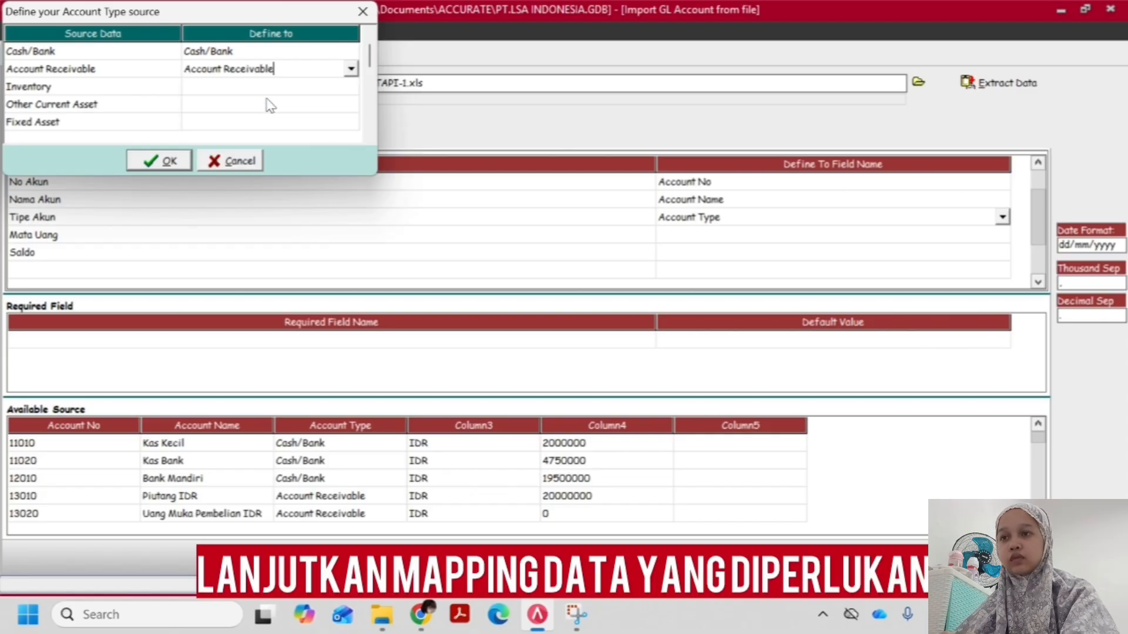
# Define the source types Inventory as Inventory and Other Current Asset as Other Current Asset
pyautogui.click(262, 85)
pyautogui.click(236, 90)
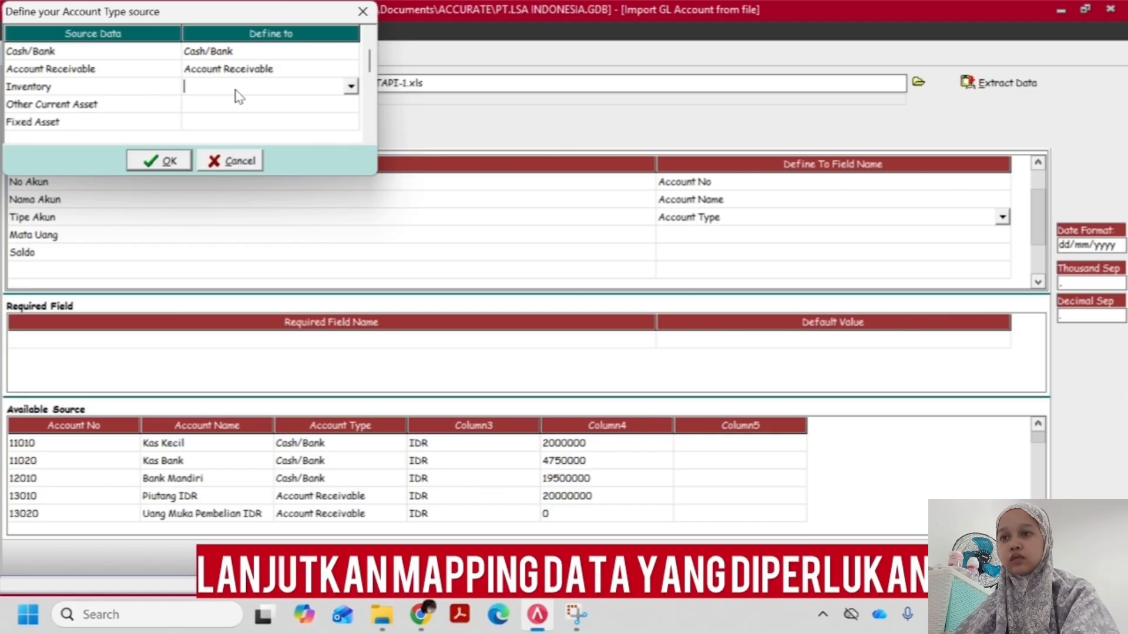
pyautogui.click(350, 87)
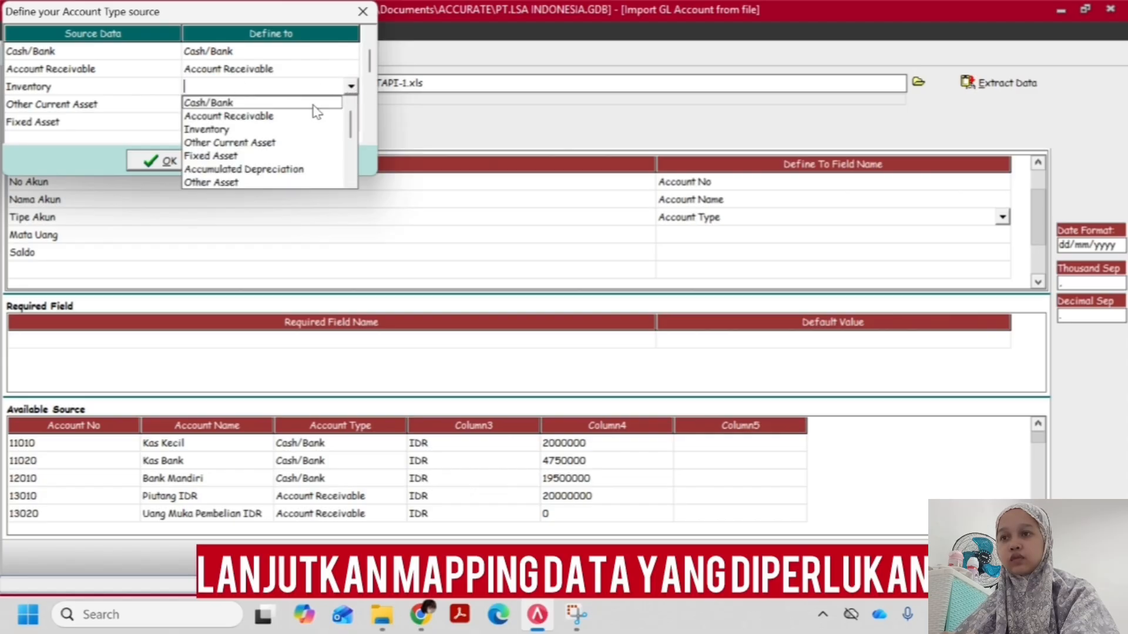
pyautogui.click(258, 129)
pyautogui.click(257, 106)
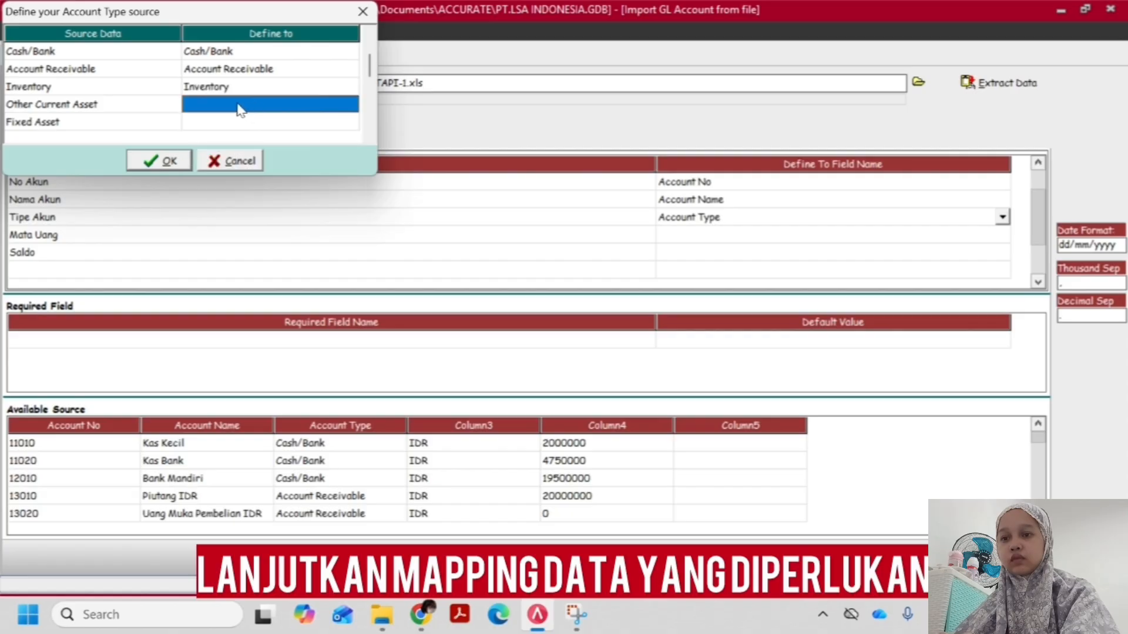
pyautogui.click(240, 109)
pyautogui.click(350, 104)
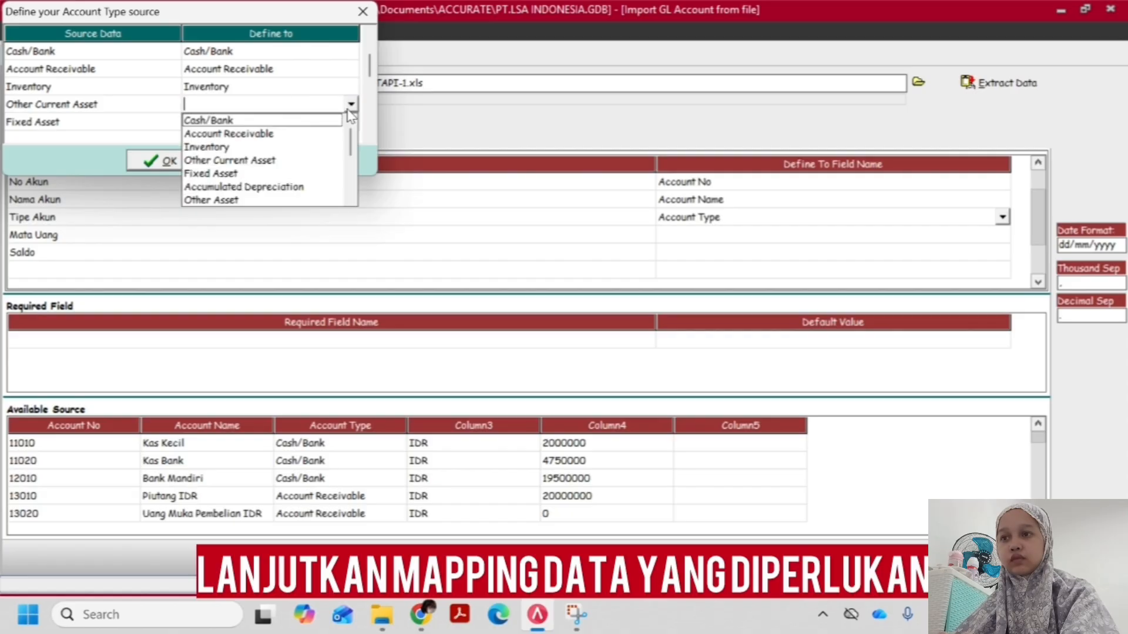
pyautogui.click(272, 158)
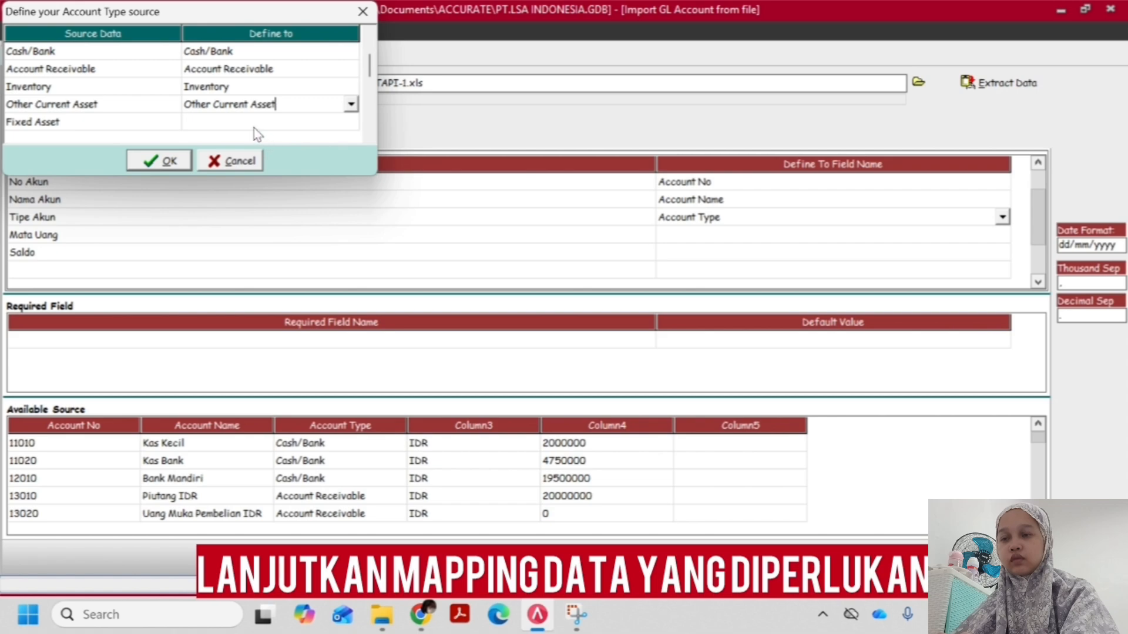
# Define the source type Fixed Asset as Fixed Asset
pyautogui.click(253, 124)
pyautogui.click(243, 125)
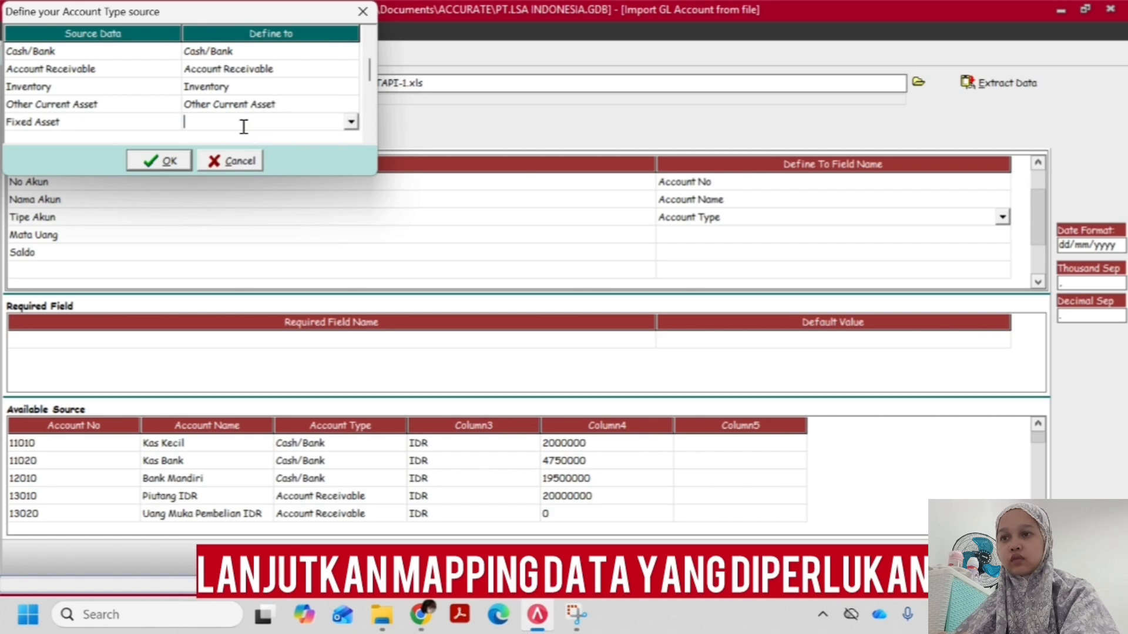
pyautogui.click(351, 122)
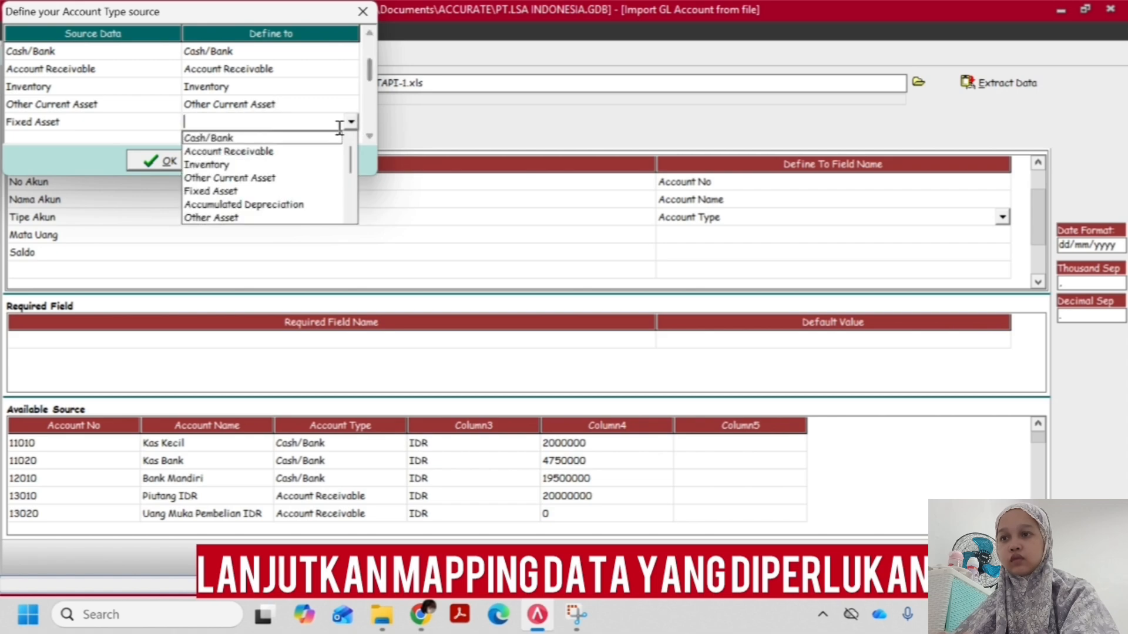
pyautogui.click(247, 191)
# Define the source type Accum Depreciation as Accumulated Depreciation
pyautogui.click(254, 92)
pyautogui.press('Down')
pyautogui.press('Down')
pyautogui.press('Down')
pyautogui.press('Down')
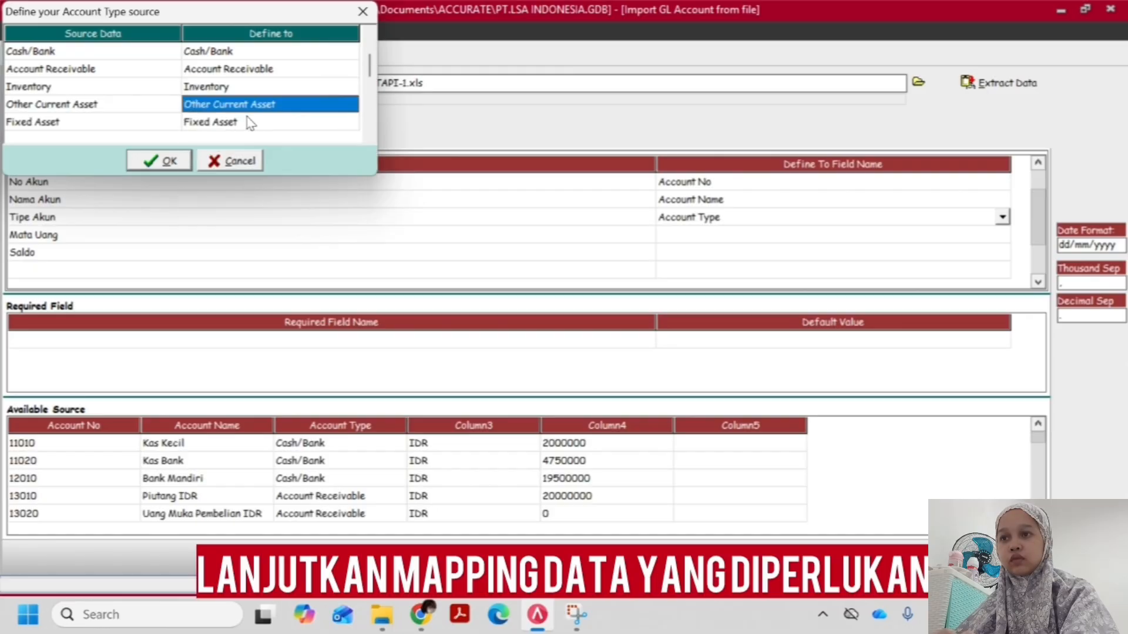
pyautogui.press('Down')
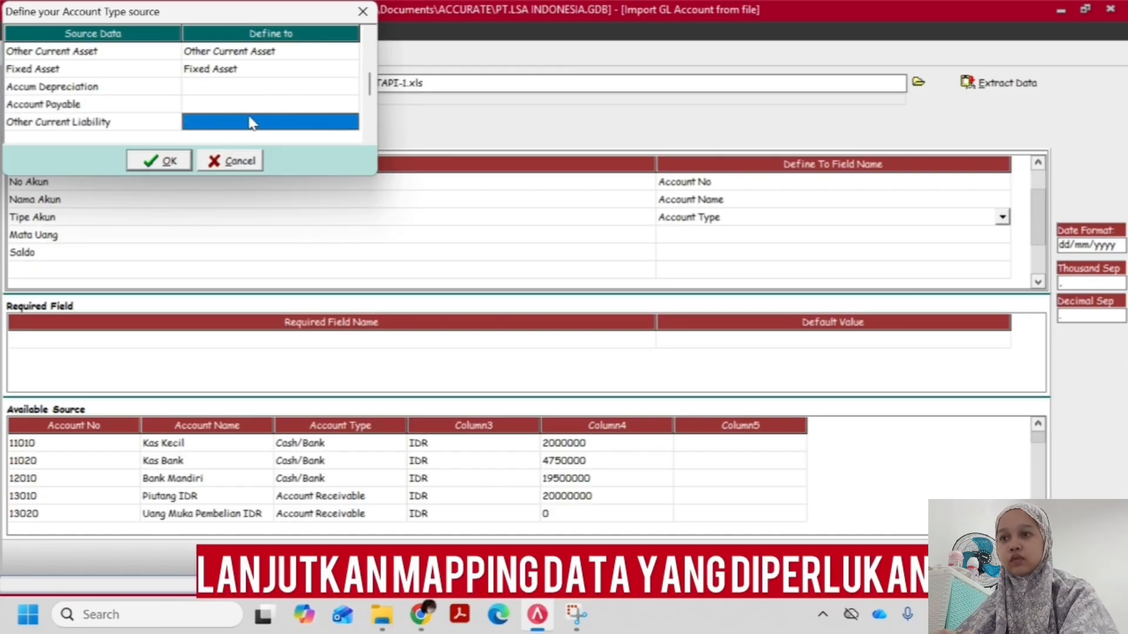
pyautogui.press('Up')
pyautogui.press('Up')
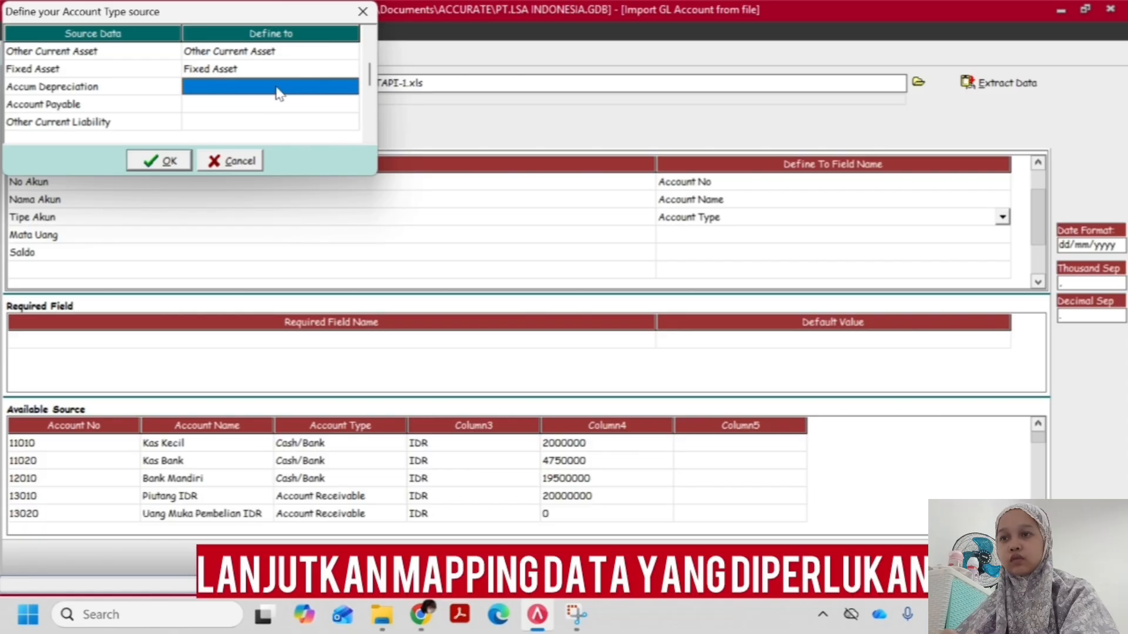
pyautogui.click(279, 92)
pyautogui.click(351, 88)
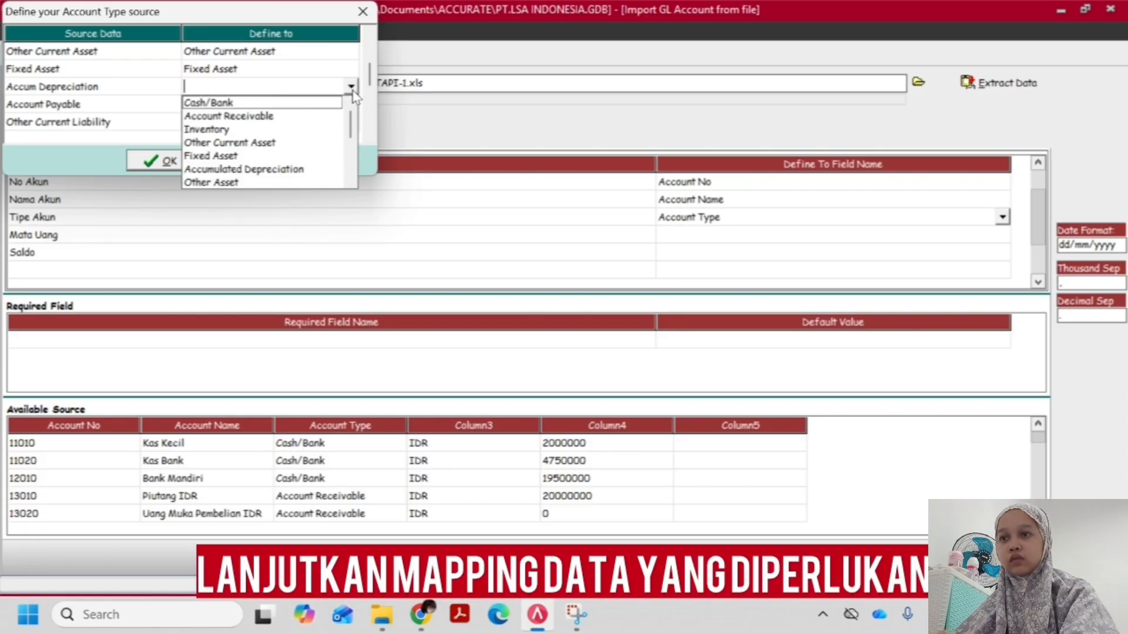
pyautogui.click(276, 170)
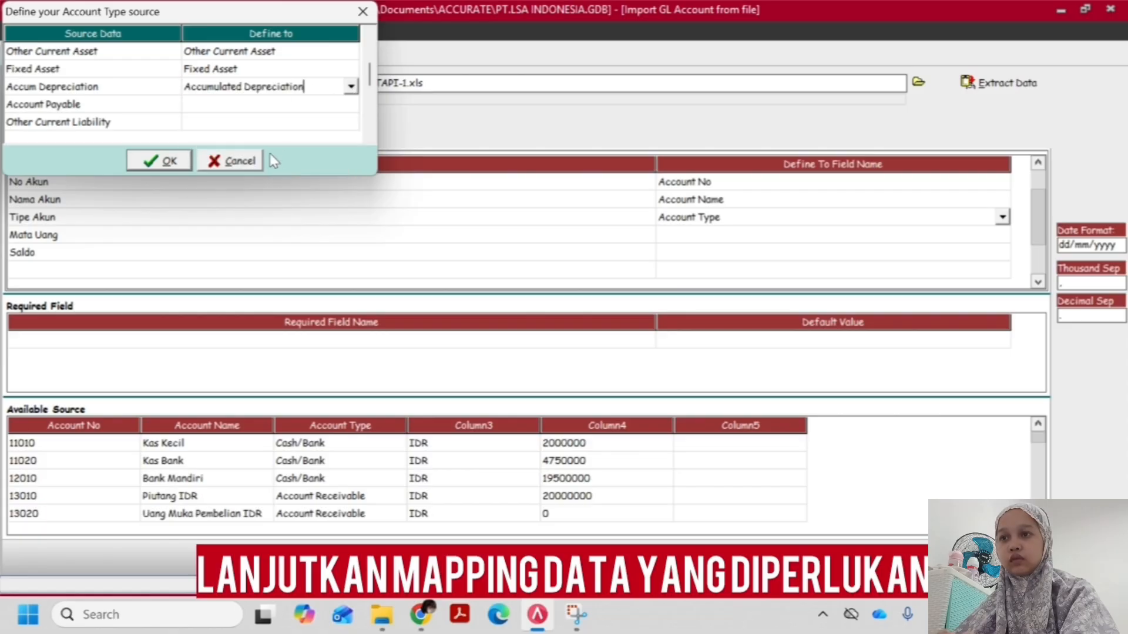
# Define the source type Account Payable as Account Payable
pyautogui.click(264, 110)
pyautogui.click(235, 107)
pyautogui.click(351, 104)
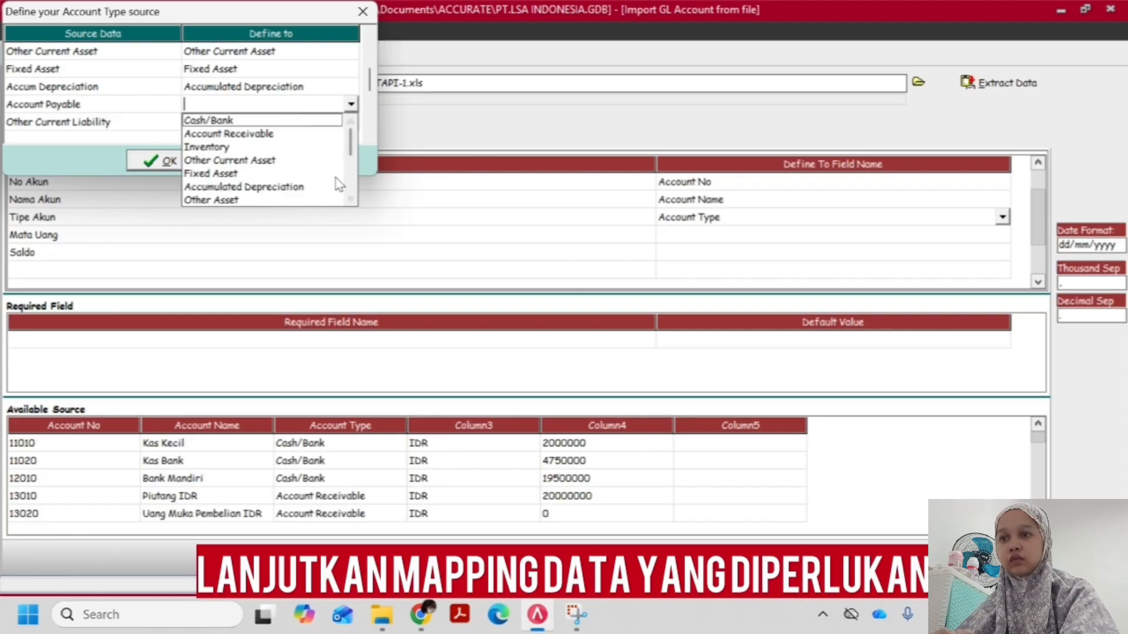
pyautogui.scroll(-3, 306, 194)
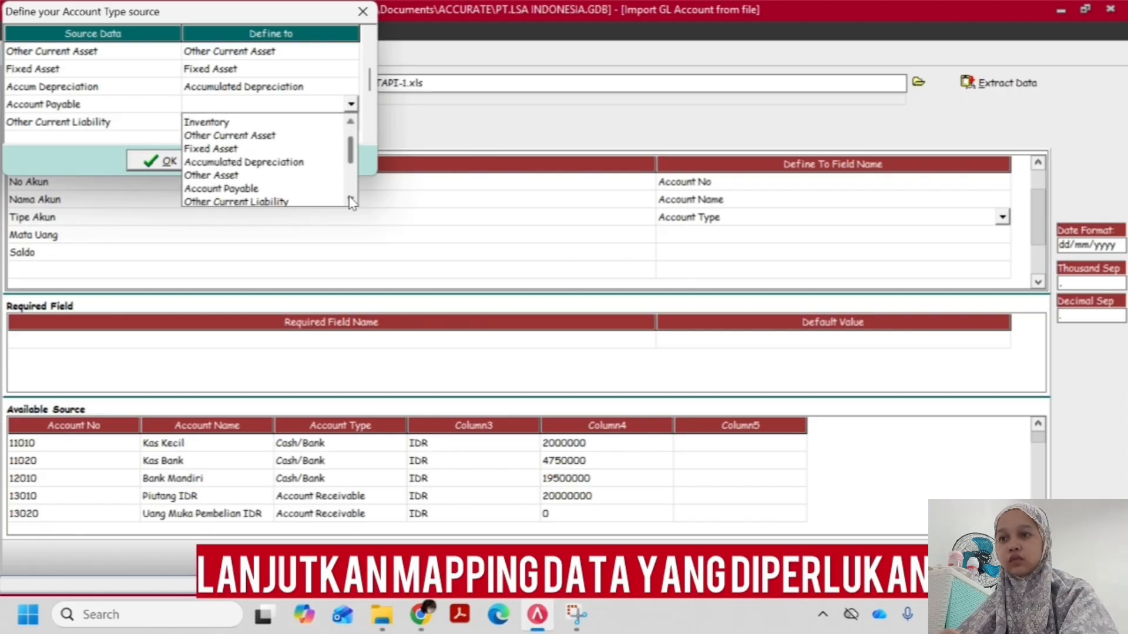
pyautogui.click(248, 174)
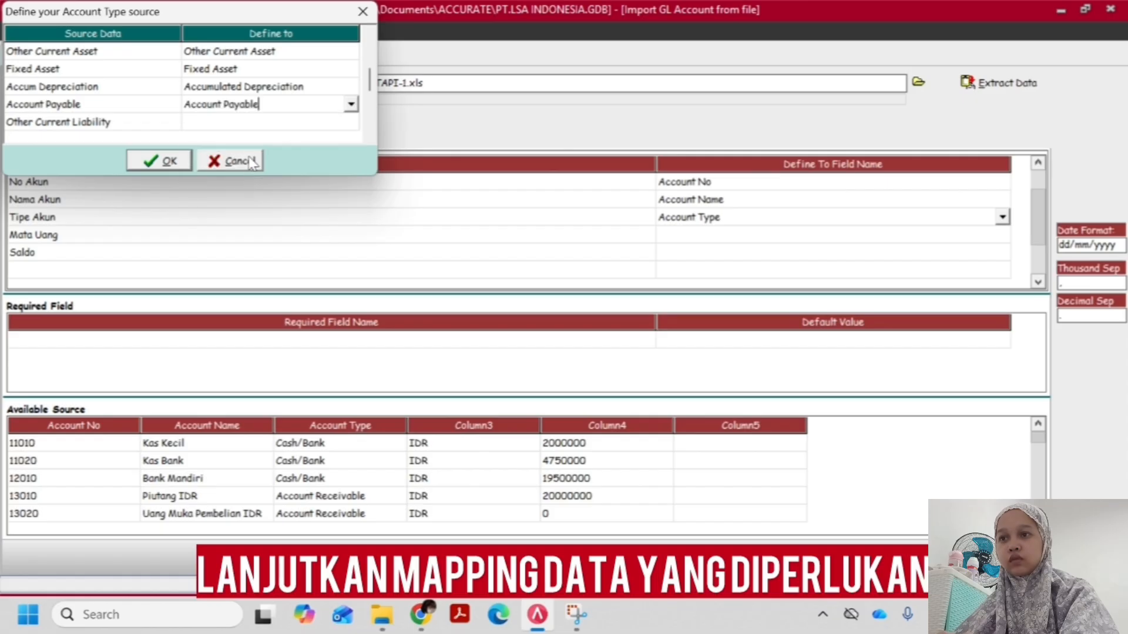
# Define the source type Other Current Liability as Other Current Liability
pyautogui.click(246, 126)
pyautogui.click(223, 126)
pyautogui.click(351, 122)
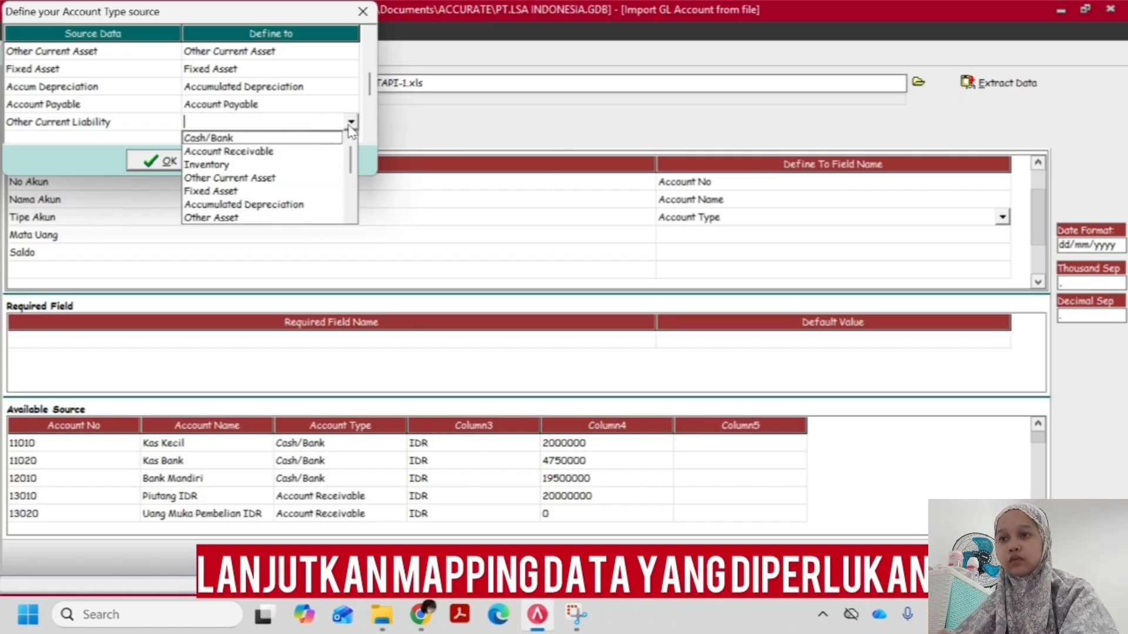
pyautogui.click(353, 212)
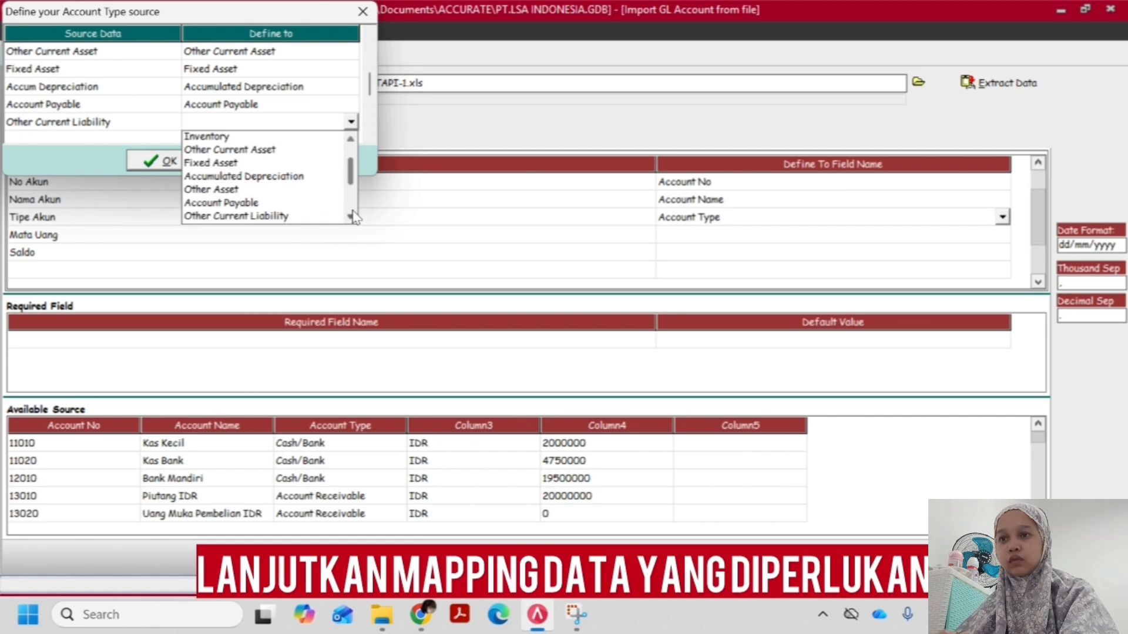
pyautogui.click(353, 216)
pyautogui.click(353, 217)
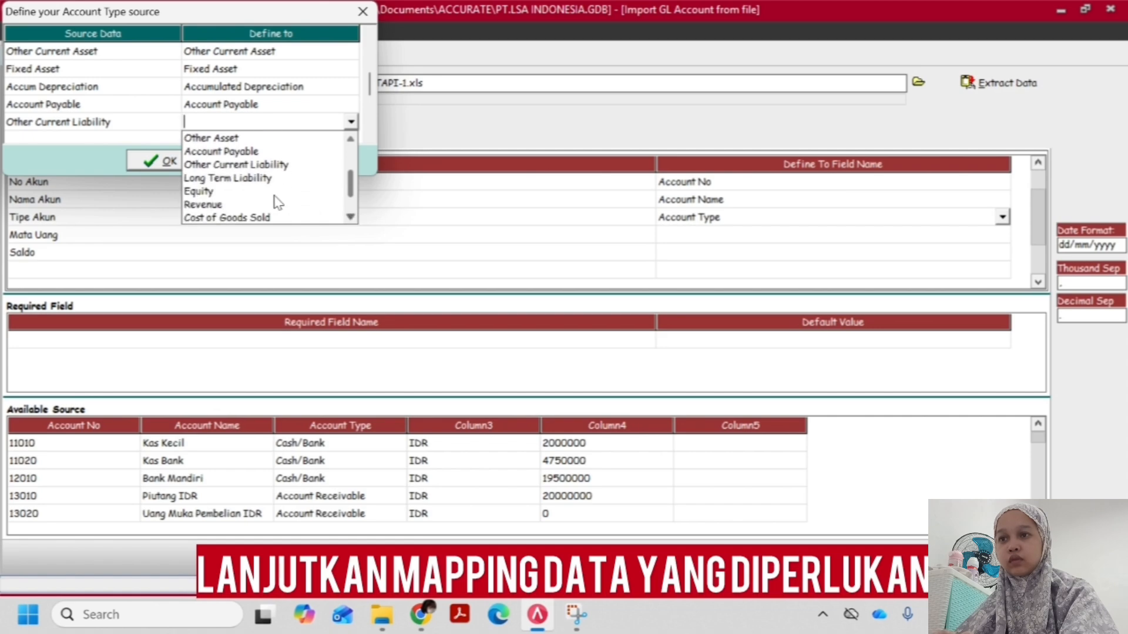
pyautogui.click(269, 165)
# Define the source type Long Term Liability as Long Term Liability
pyautogui.scroll(2, 250, 94)
pyautogui.scroll(-4, 242, 122)
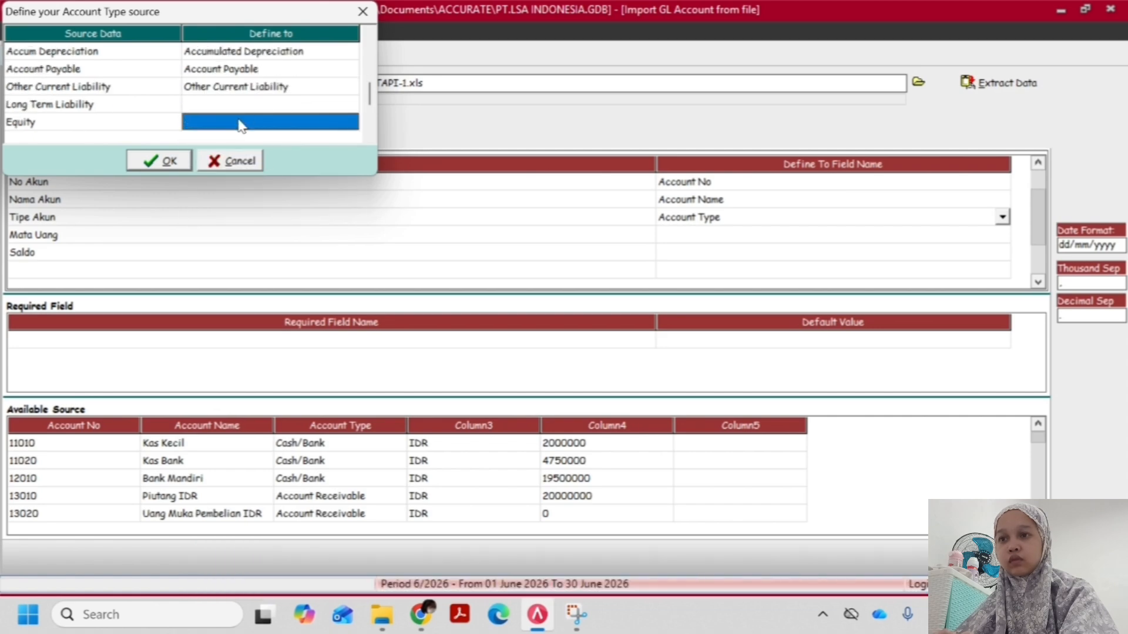
pyautogui.scroll(-1, 241, 125)
pyautogui.click(255, 93)
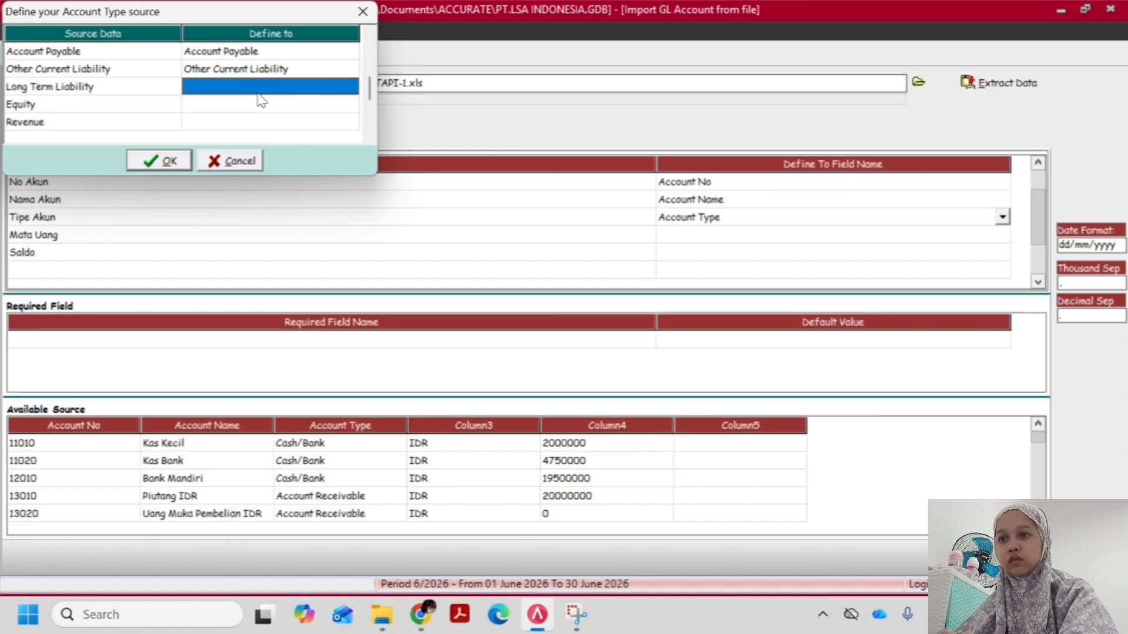
pyautogui.click(302, 93)
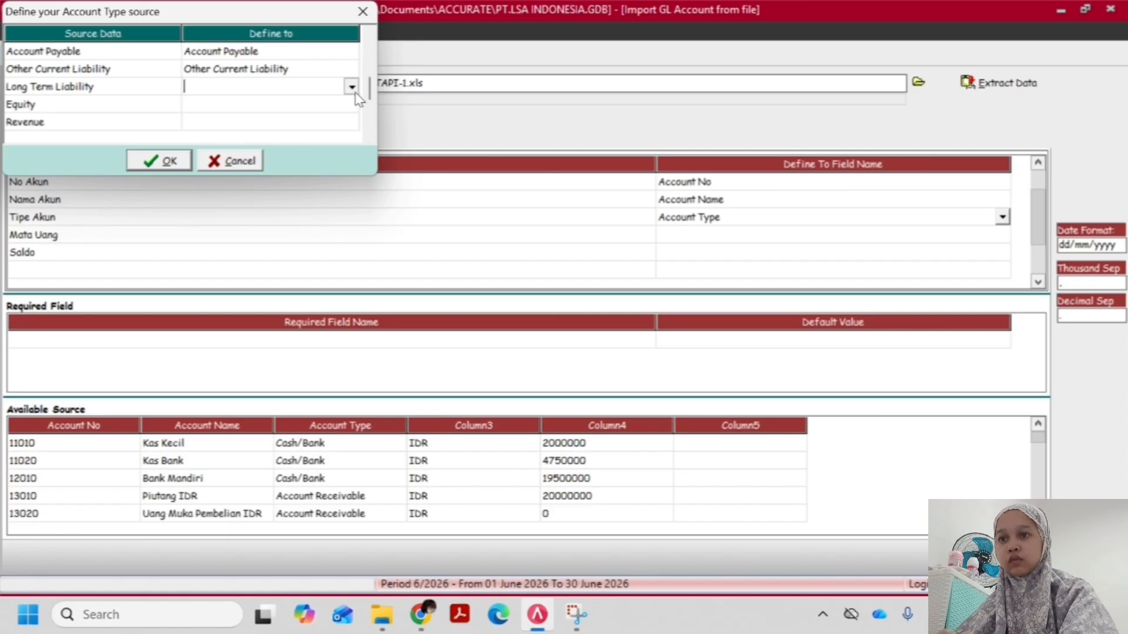
pyautogui.click(350, 86)
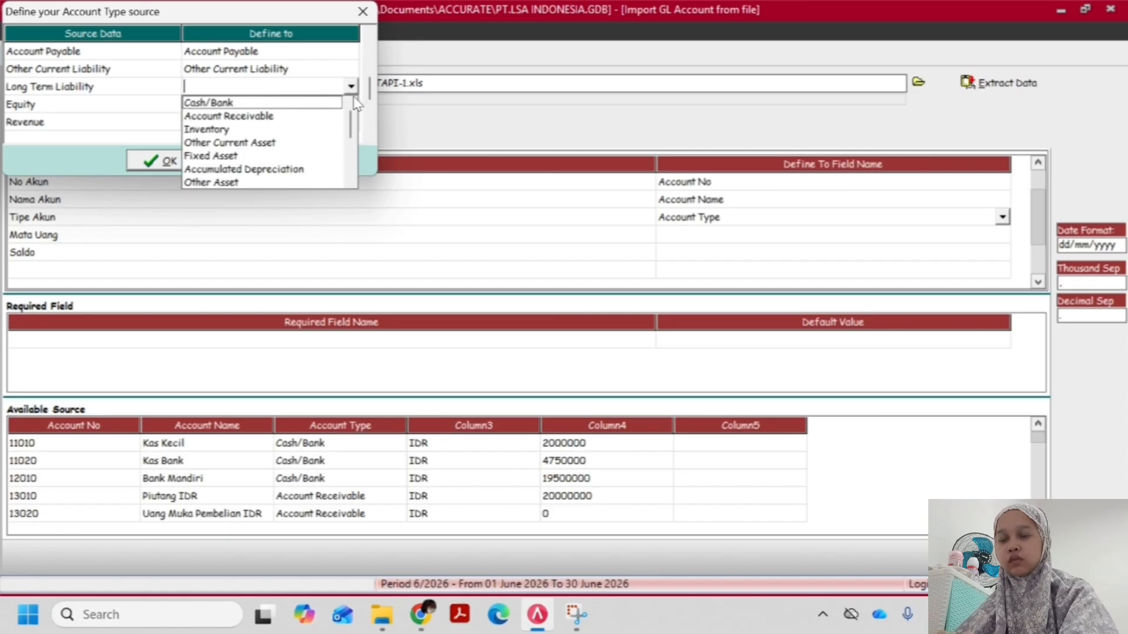
pyautogui.click(350, 181)
pyautogui.click(350, 181)
pyautogui.click(350, 182)
pyautogui.click(350, 181)
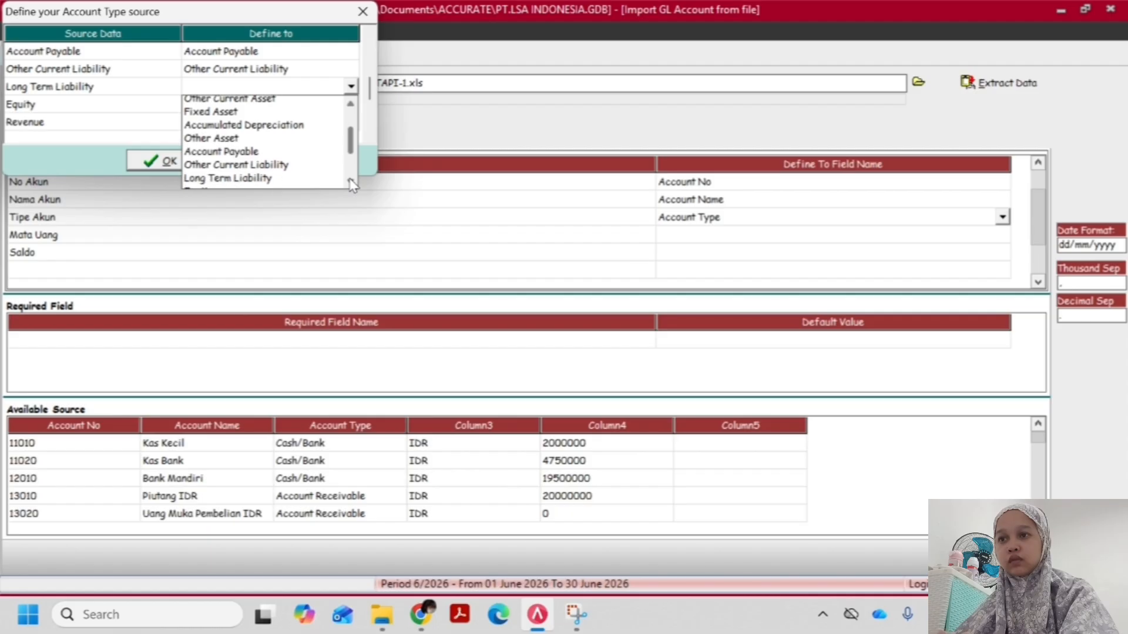
pyautogui.click(350, 181)
pyautogui.click(350, 182)
pyautogui.click(351, 182)
pyautogui.click(251, 144)
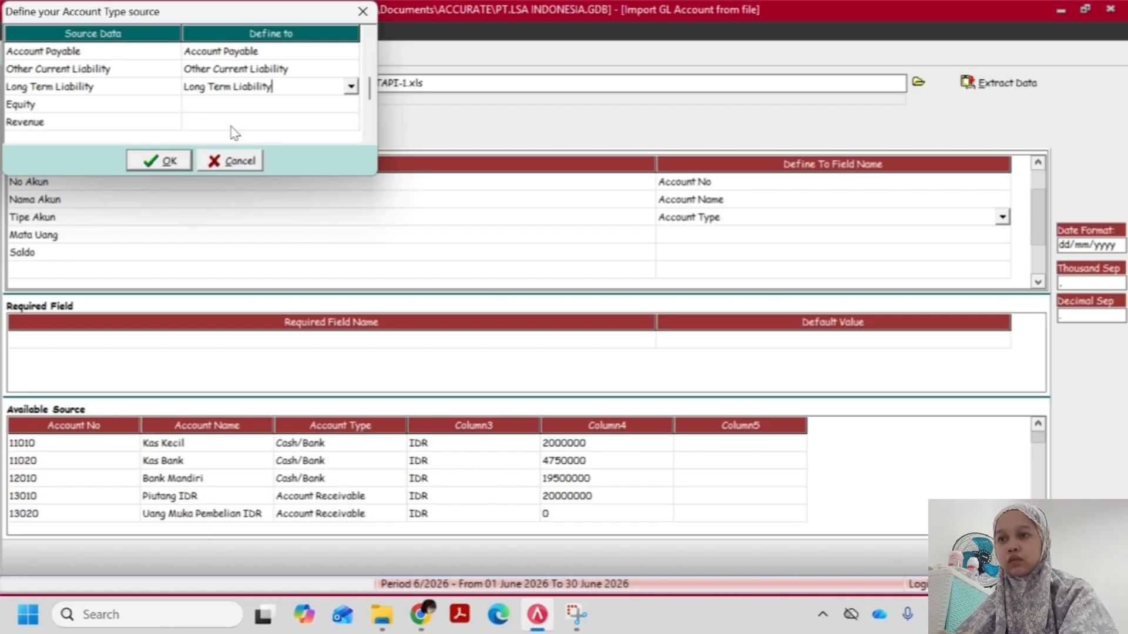
# Define the source type Equity as Equity
pyautogui.click(210, 108)
pyautogui.click(350, 105)
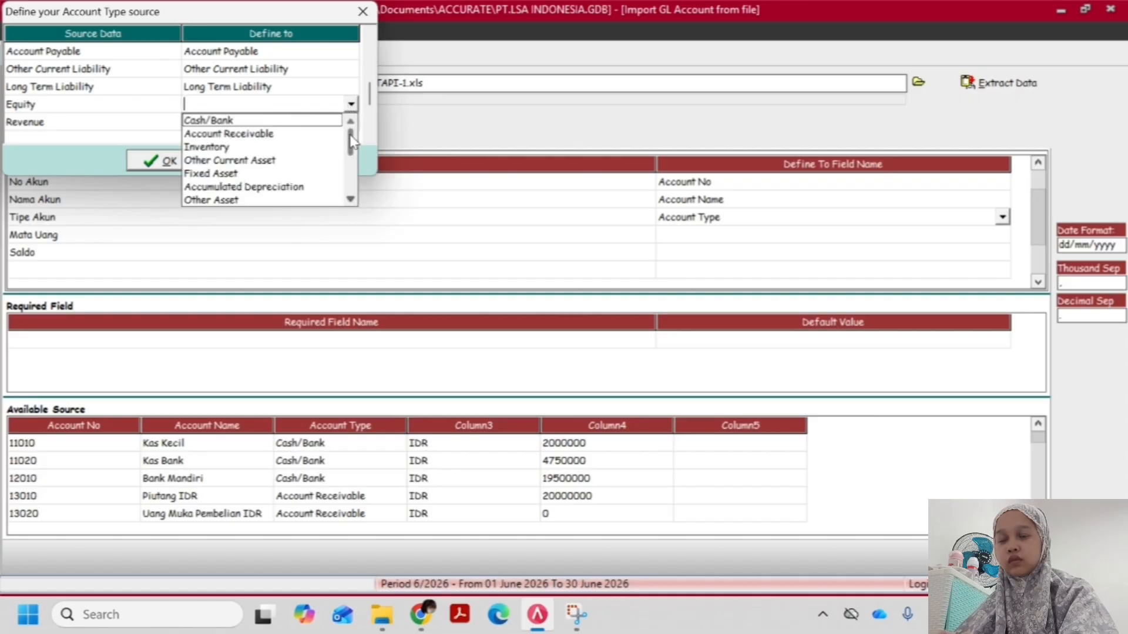
pyautogui.scroll(-3, 350, 194)
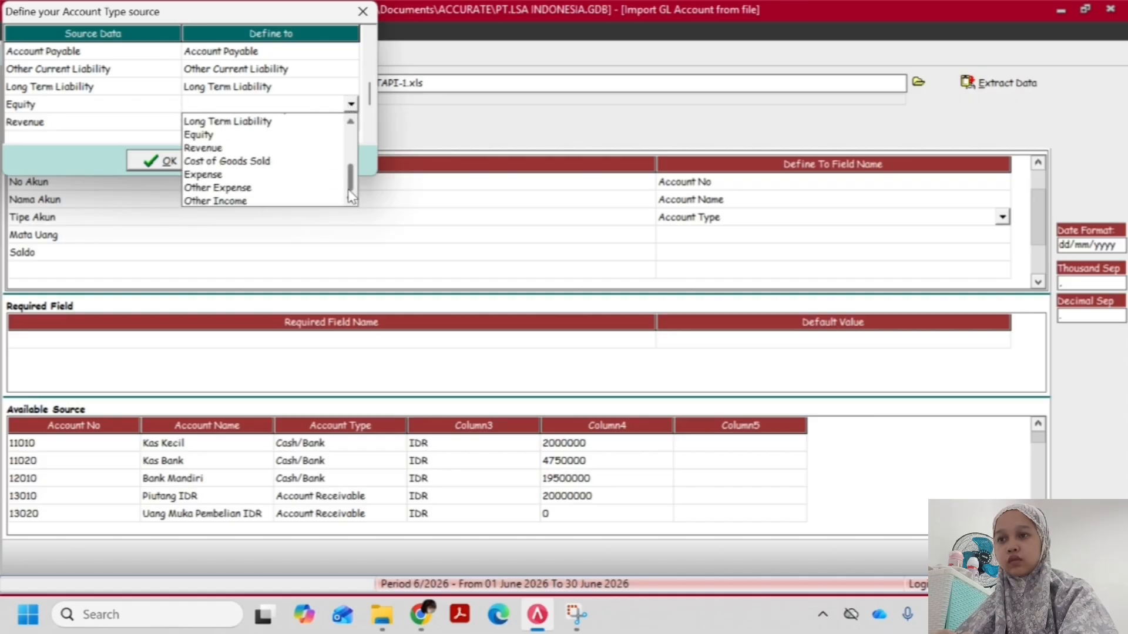
pyautogui.click(216, 135)
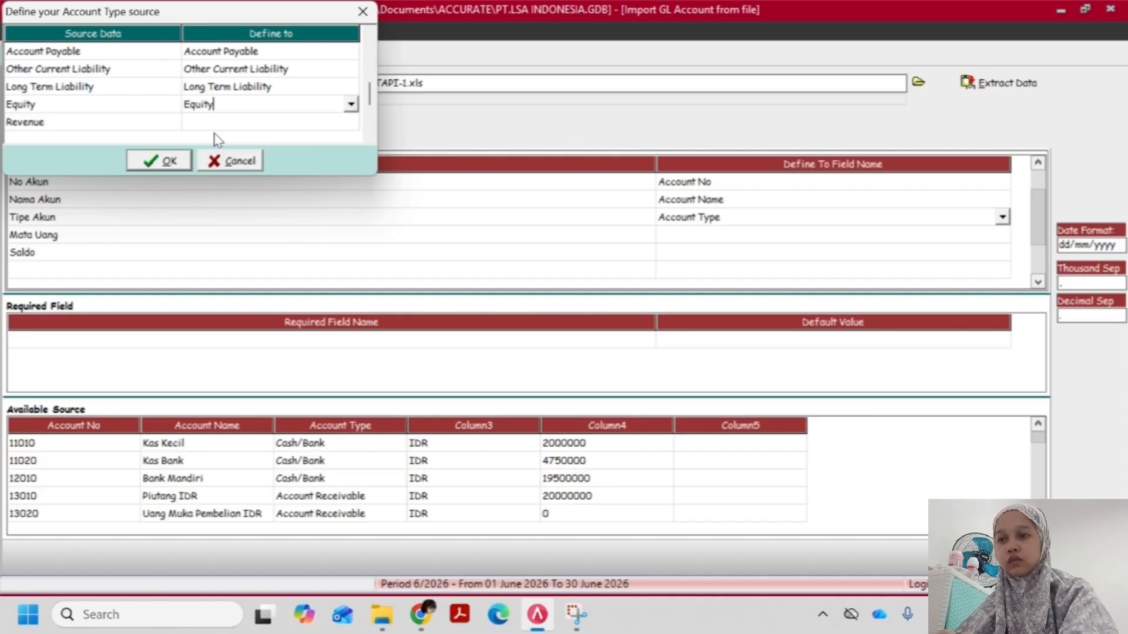
# Define the source type Revenue as Revenue
pyautogui.click(235, 125)
pyautogui.click(227, 127)
pyautogui.click(351, 122)
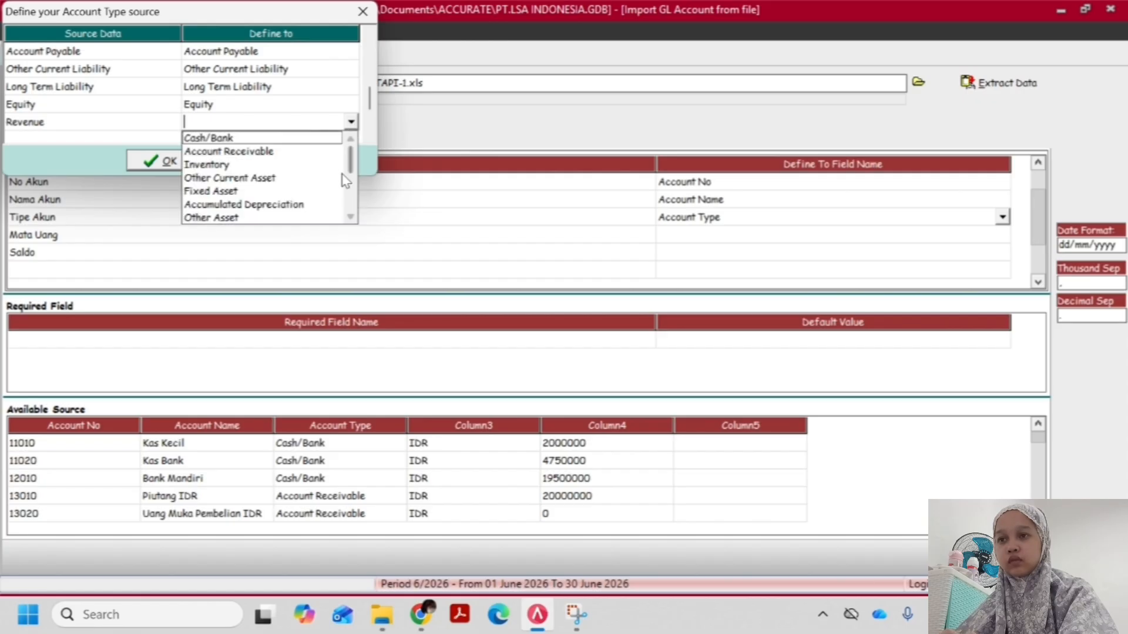
pyautogui.scroll(-1, 344, 179)
pyautogui.scroll(-2, 344, 179)
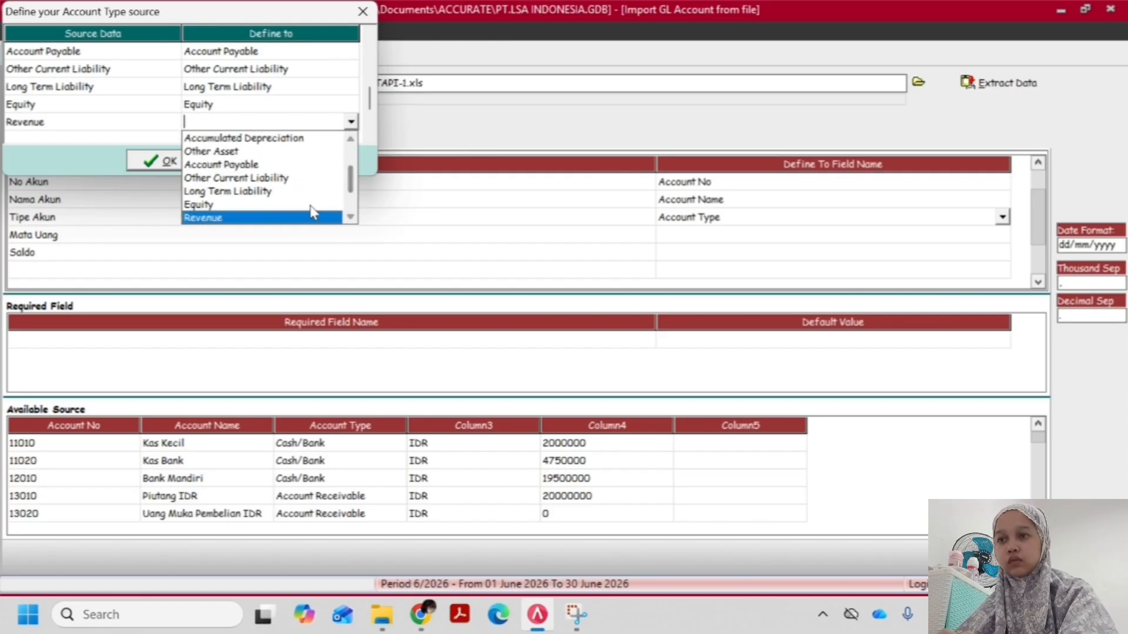
pyautogui.click(281, 215)
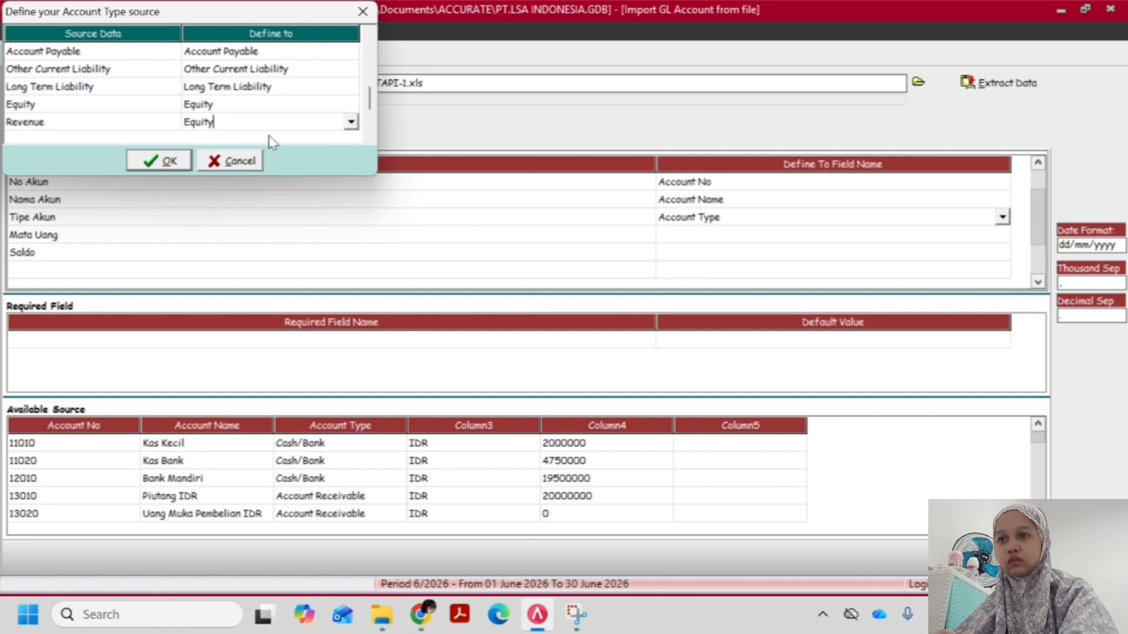
pyautogui.click(351, 123)
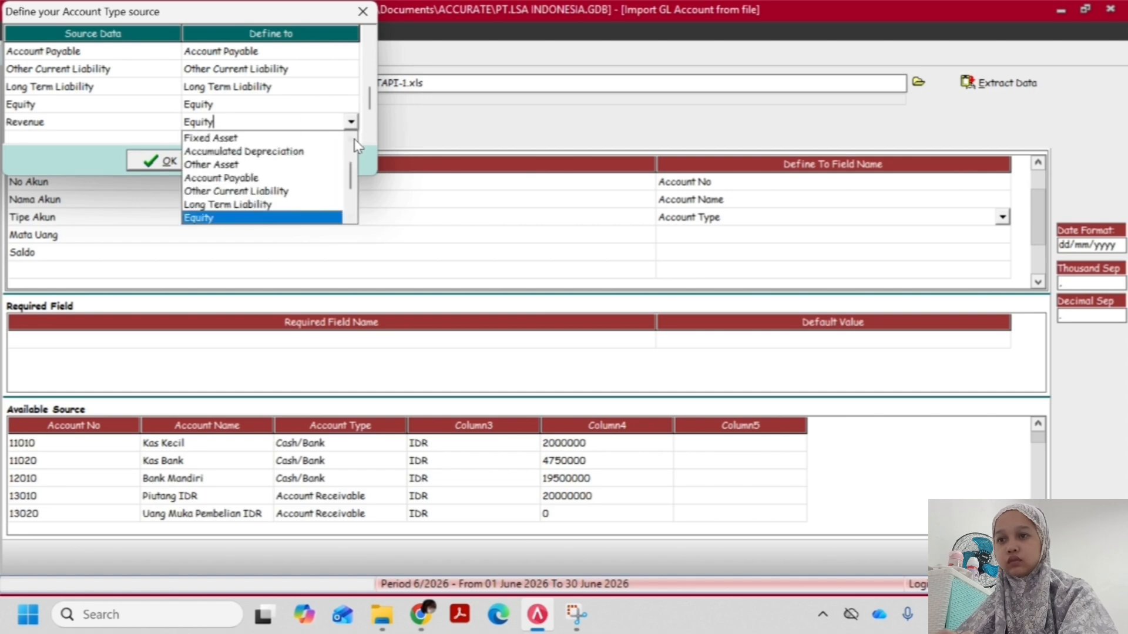
pyautogui.click(351, 217)
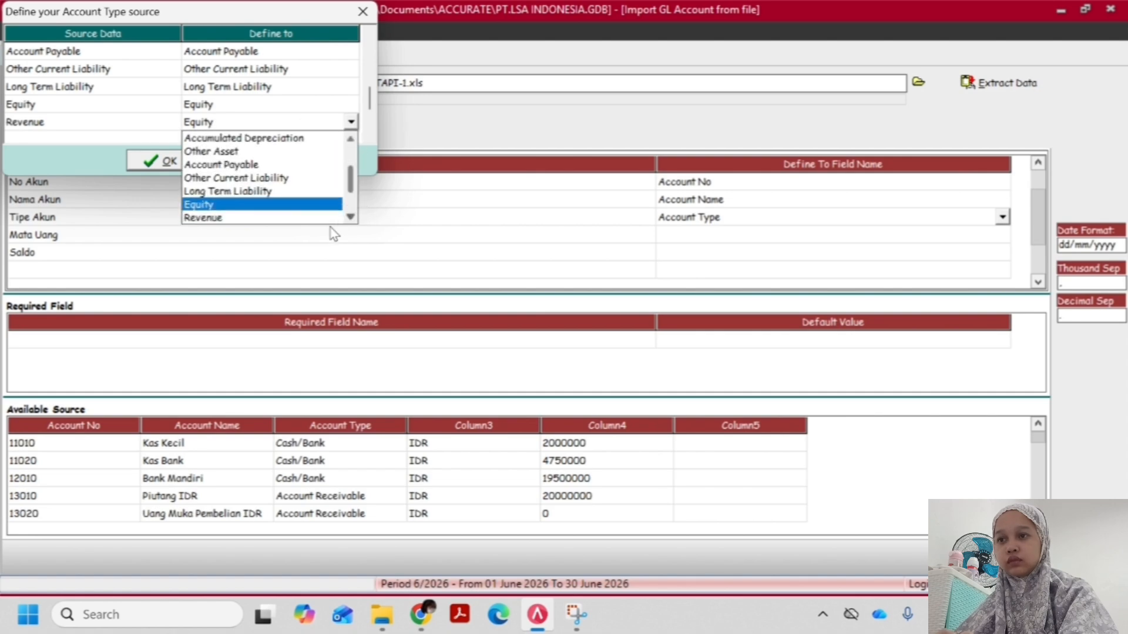
pyautogui.click(275, 218)
# Define the source type Cost of Good Sold as Cost of Goods Sold
pyautogui.click(268, 111)
pyautogui.scroll(-3, 270, 106)
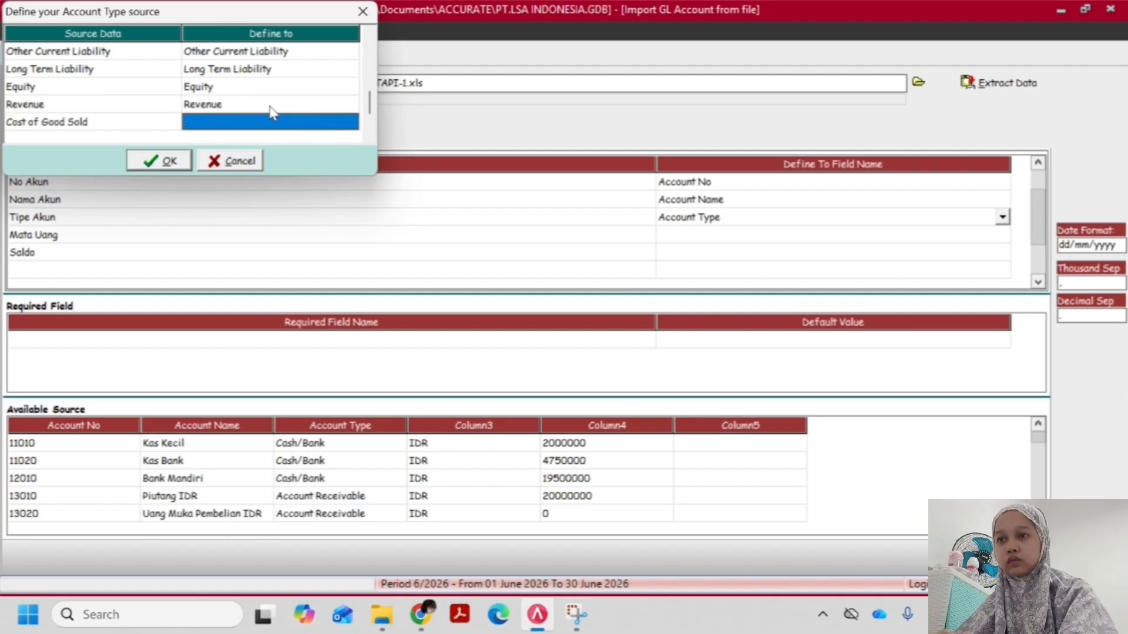
pyautogui.click(270, 103)
pyautogui.click(311, 104)
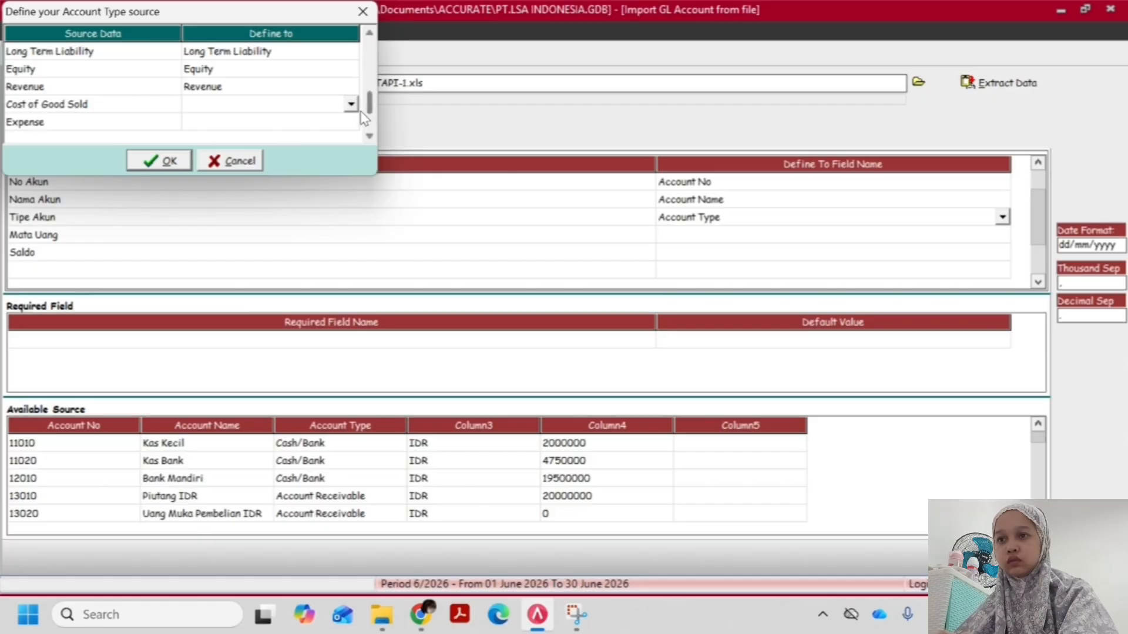
pyautogui.click(351, 105)
pyautogui.press('Down')
pyautogui.press('Down')
pyautogui.press('Down')
pyautogui.press('Down')
pyautogui.press('Down')
pyautogui.press('Down')
pyautogui.press('Down')
pyautogui.press('Down')
pyautogui.press('Down')
pyautogui.press('Down')
pyautogui.press('Down')
pyautogui.press('Down')
pyautogui.press('Down')
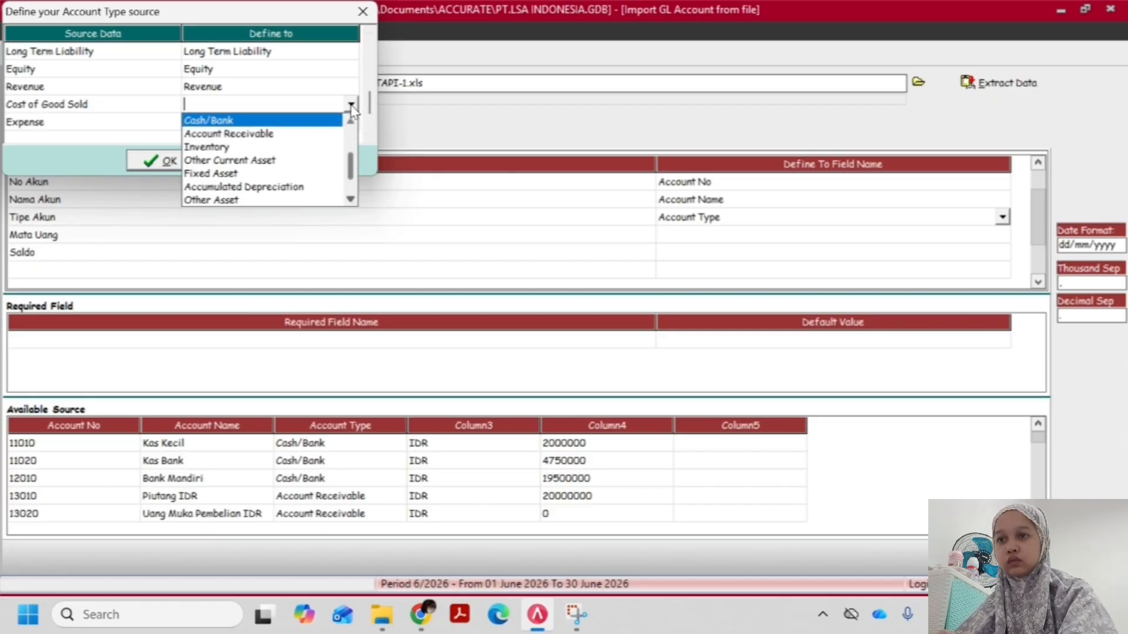
pyautogui.press('Return')
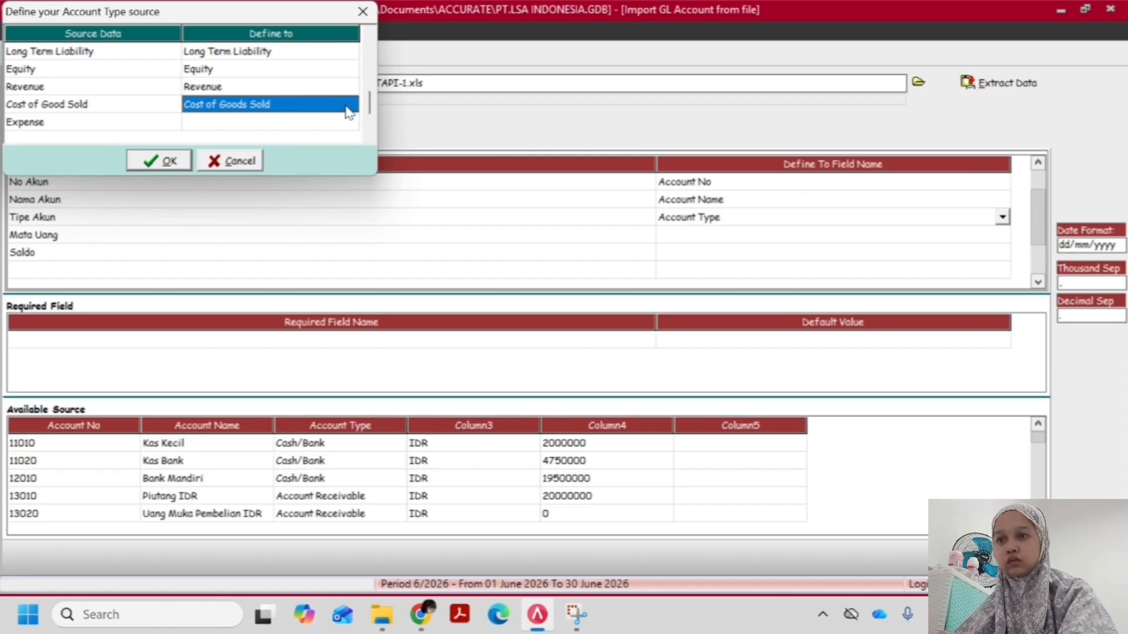
# Define the source type Expense as Expense
pyautogui.click(346, 121)
pyautogui.click(352, 127)
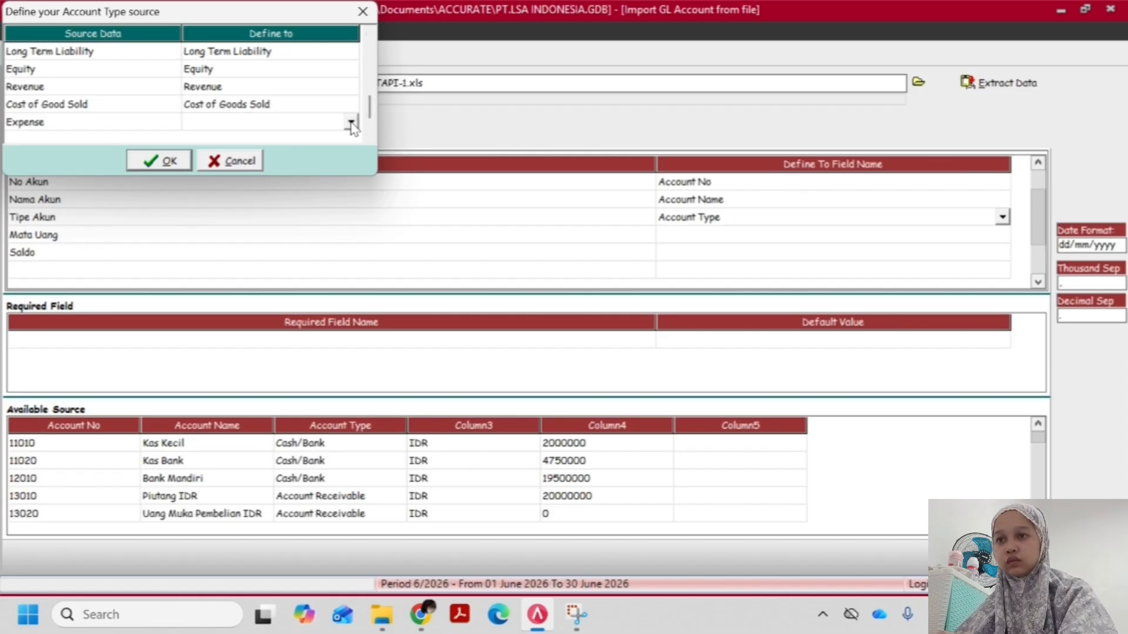
pyautogui.click(352, 127)
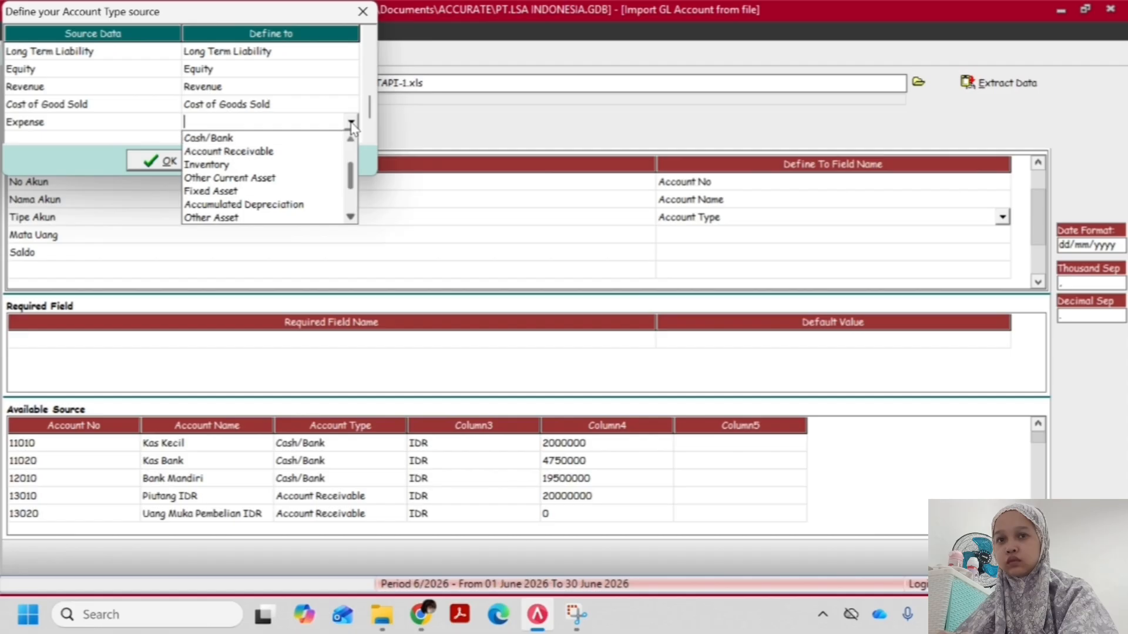
pyautogui.press('e')
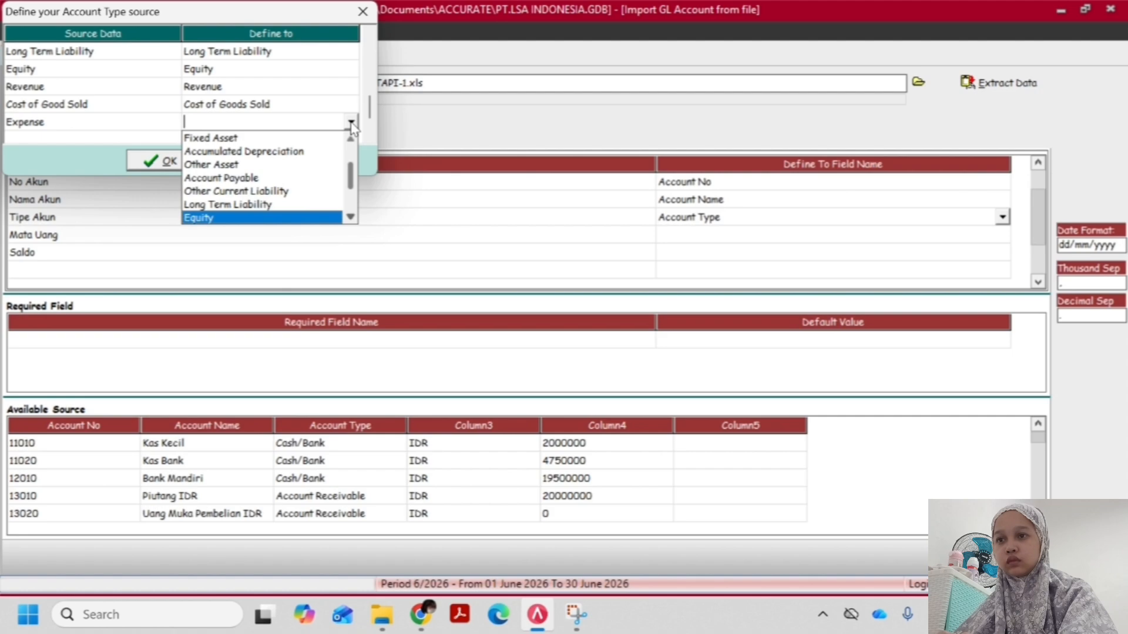
pyautogui.click(351, 216)
pyautogui.click(351, 216)
pyautogui.click(351, 216)
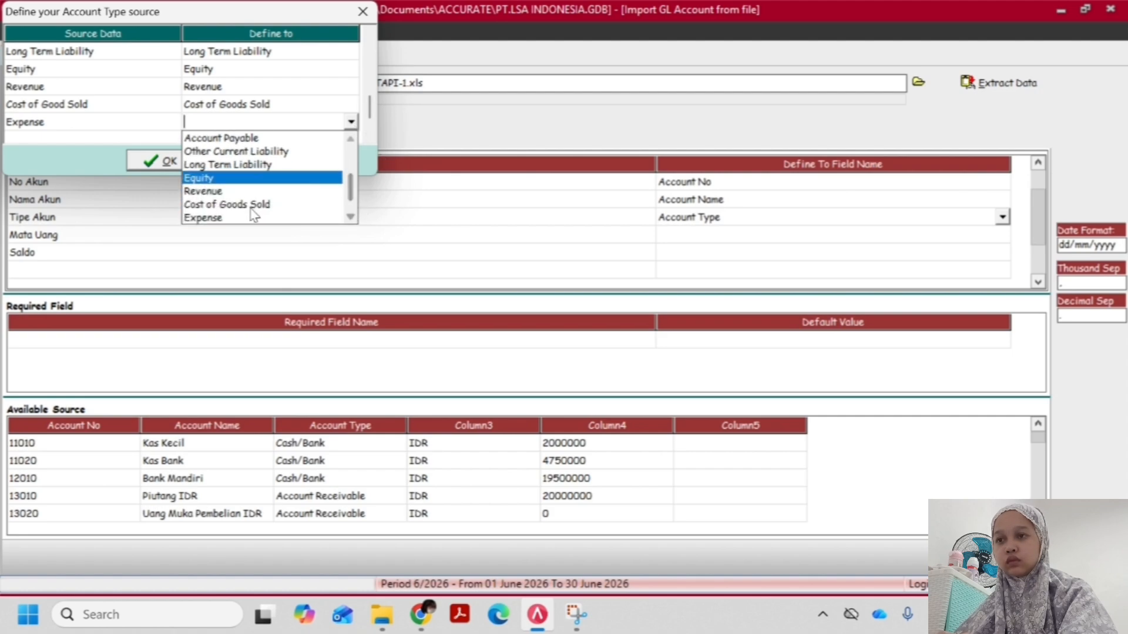
pyautogui.click(278, 218)
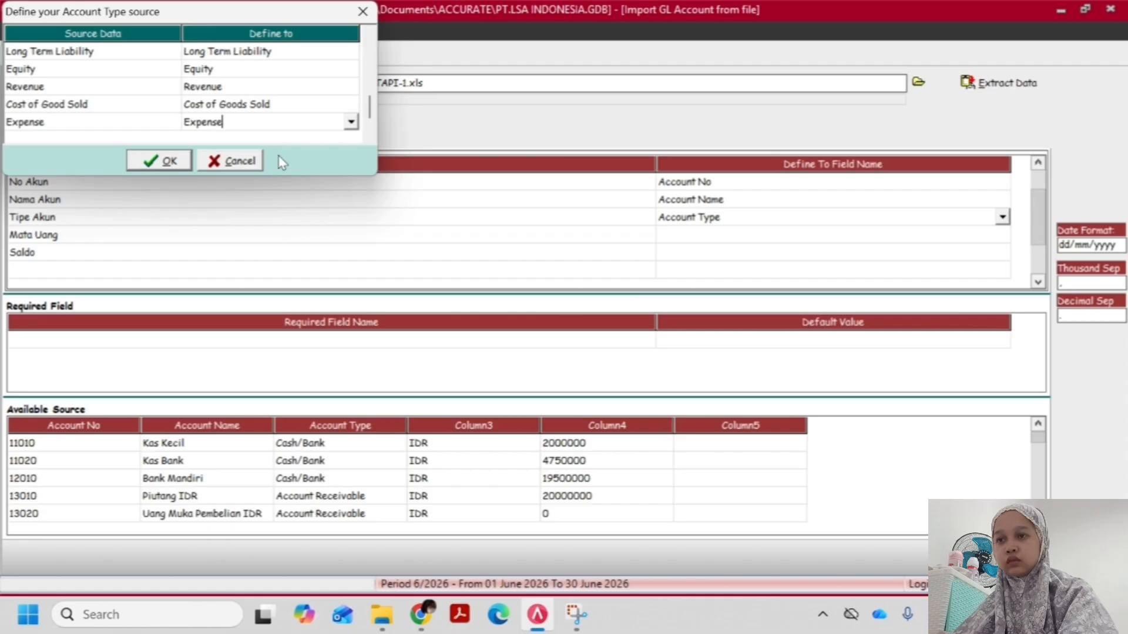
# Define the source type Other Expense as Other Expense
pyautogui.click(254, 90)
pyautogui.scroll(-4, 251, 103)
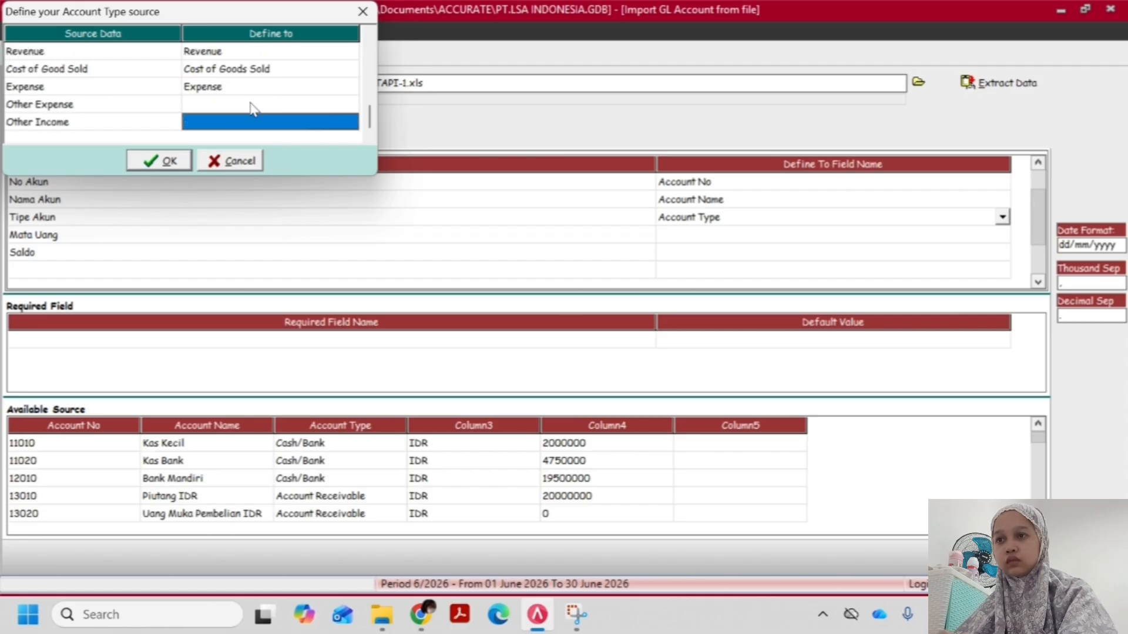
pyautogui.click(255, 106)
pyautogui.click(304, 102)
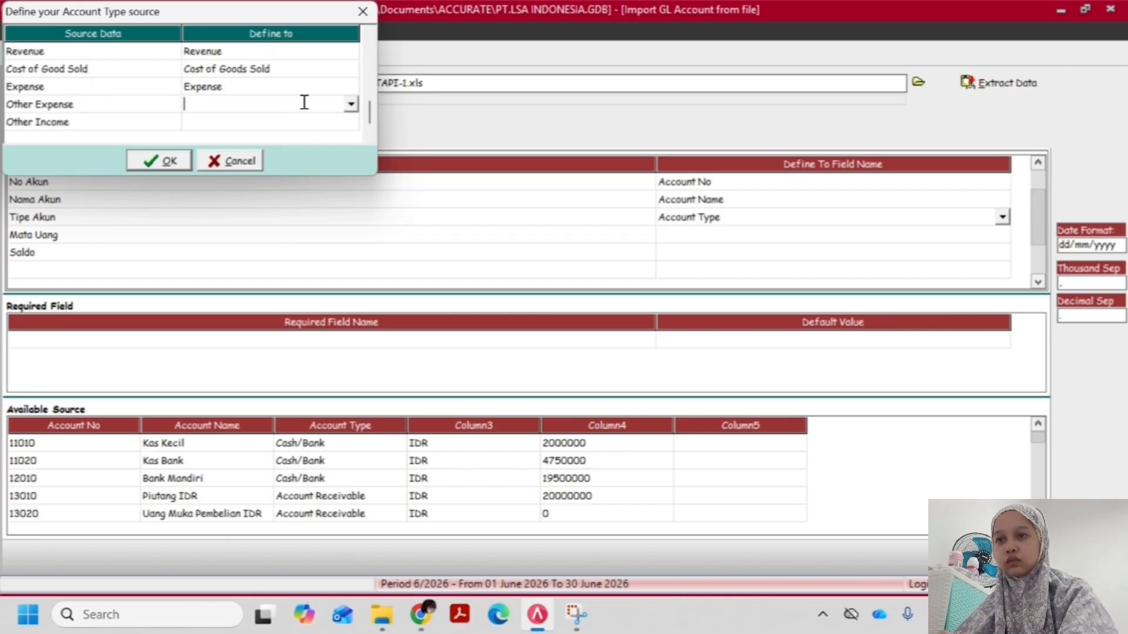
pyautogui.click(350, 105)
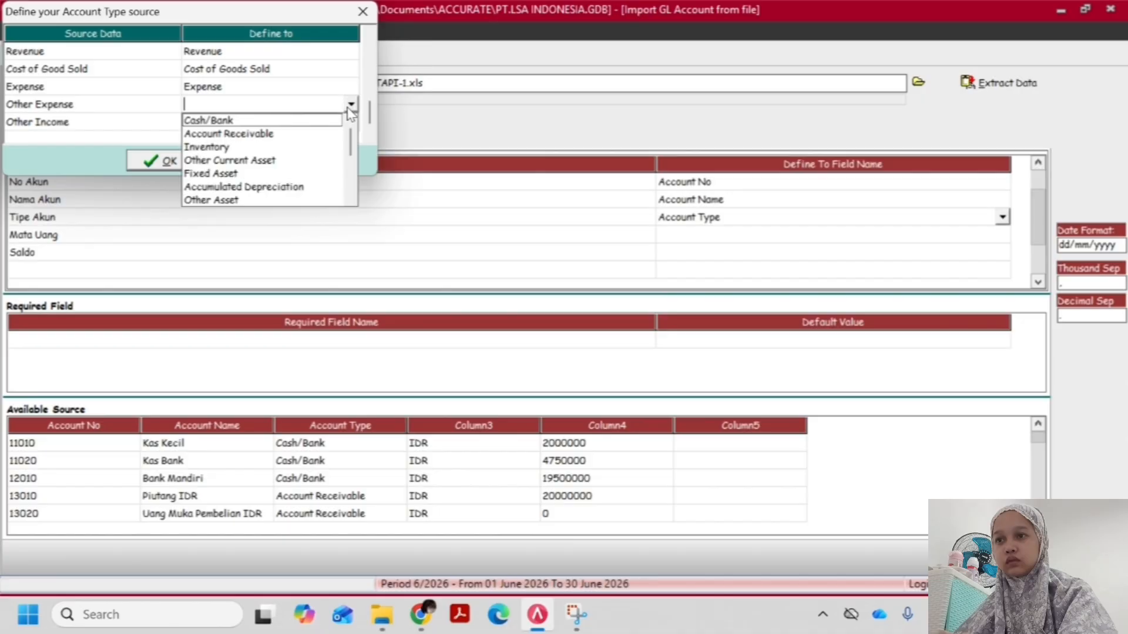
pyautogui.press('o')
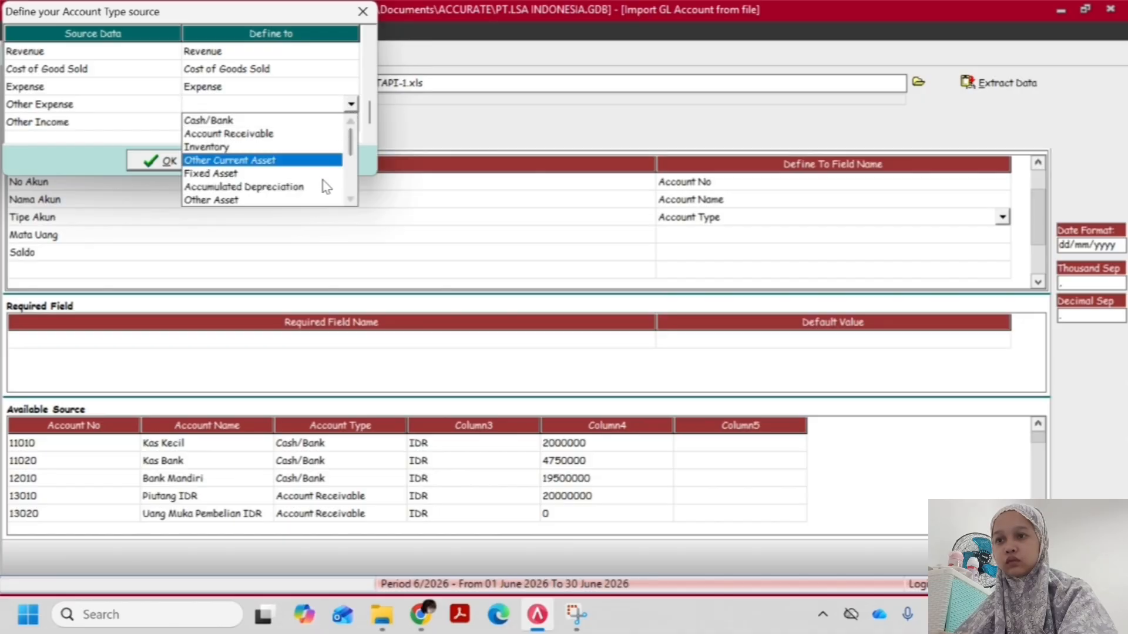
pyautogui.click(352, 201)
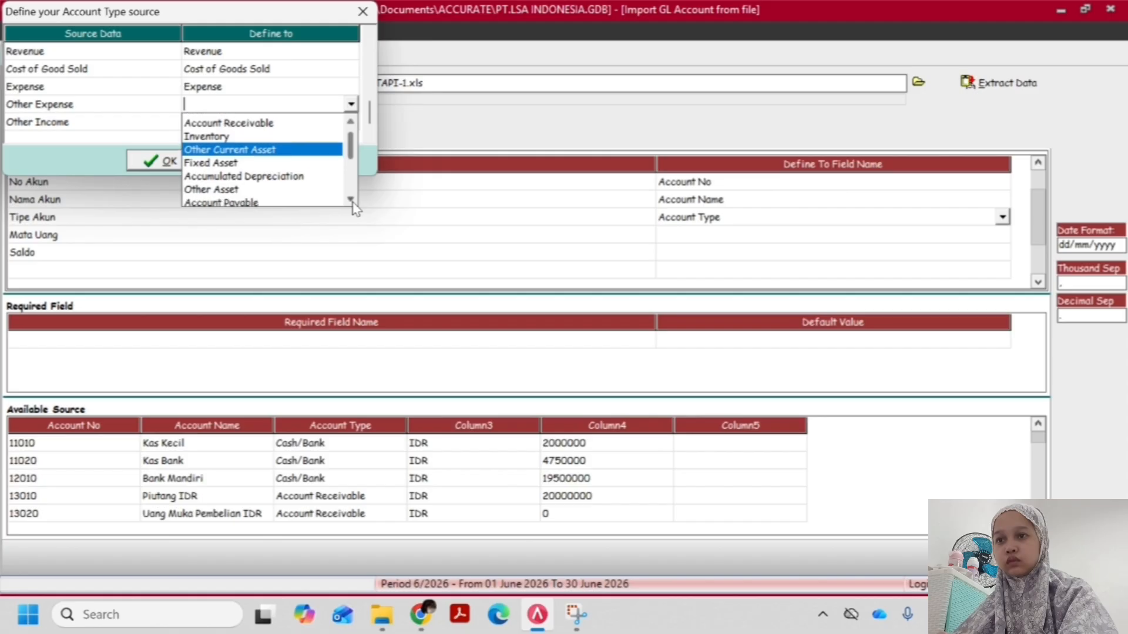
pyautogui.click(352, 203)
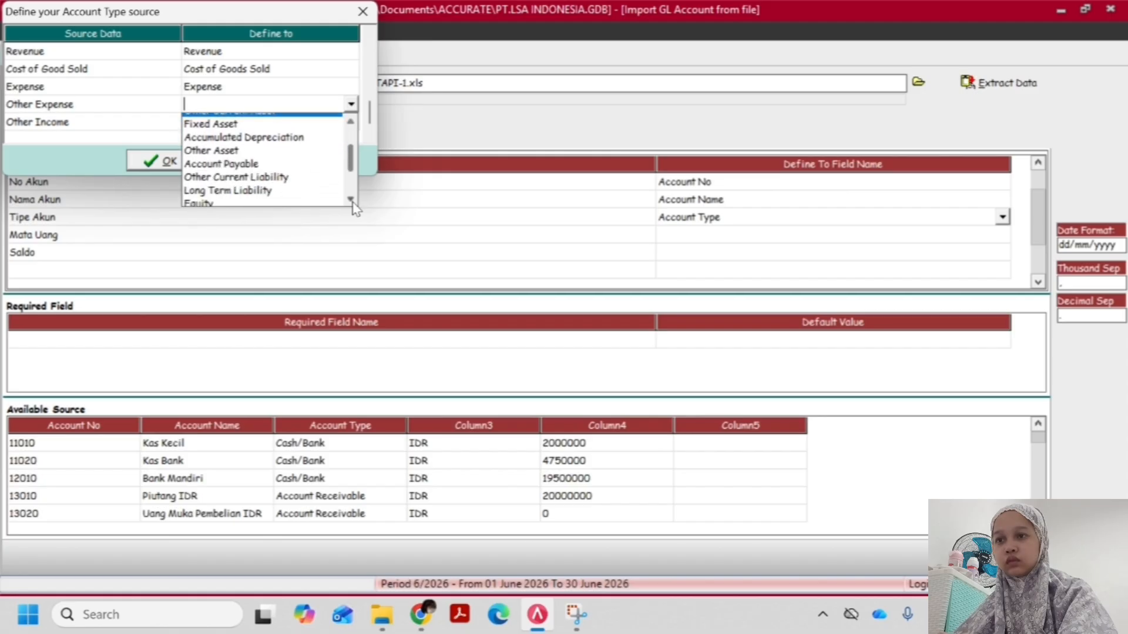
pyautogui.click(352, 202)
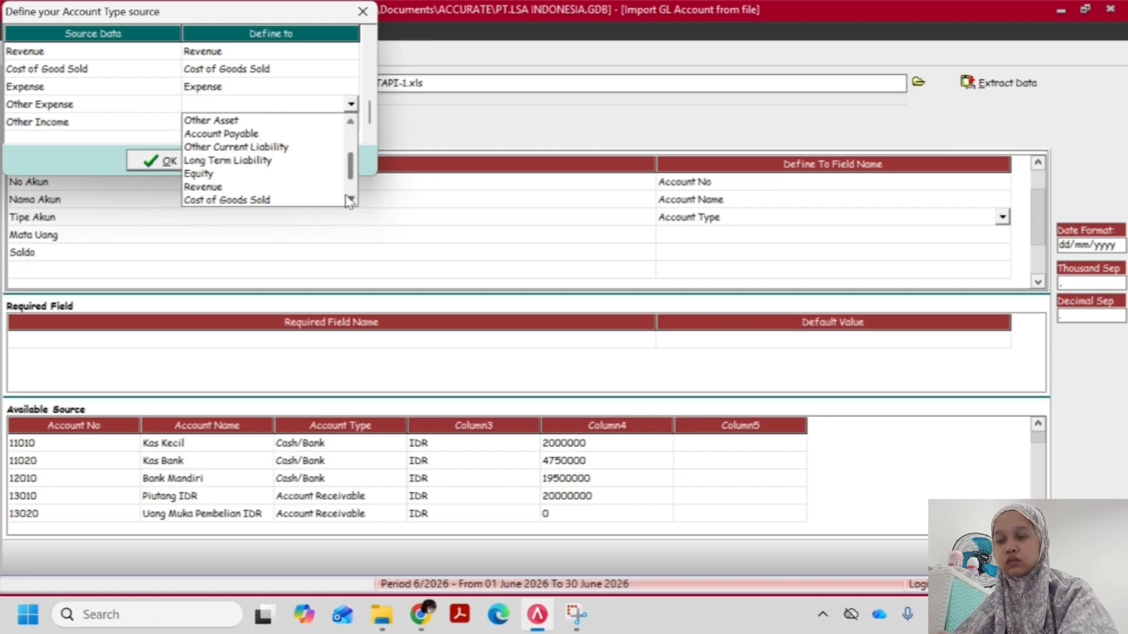
pyautogui.click(350, 200)
pyautogui.click(350, 200)
pyautogui.click(350, 201)
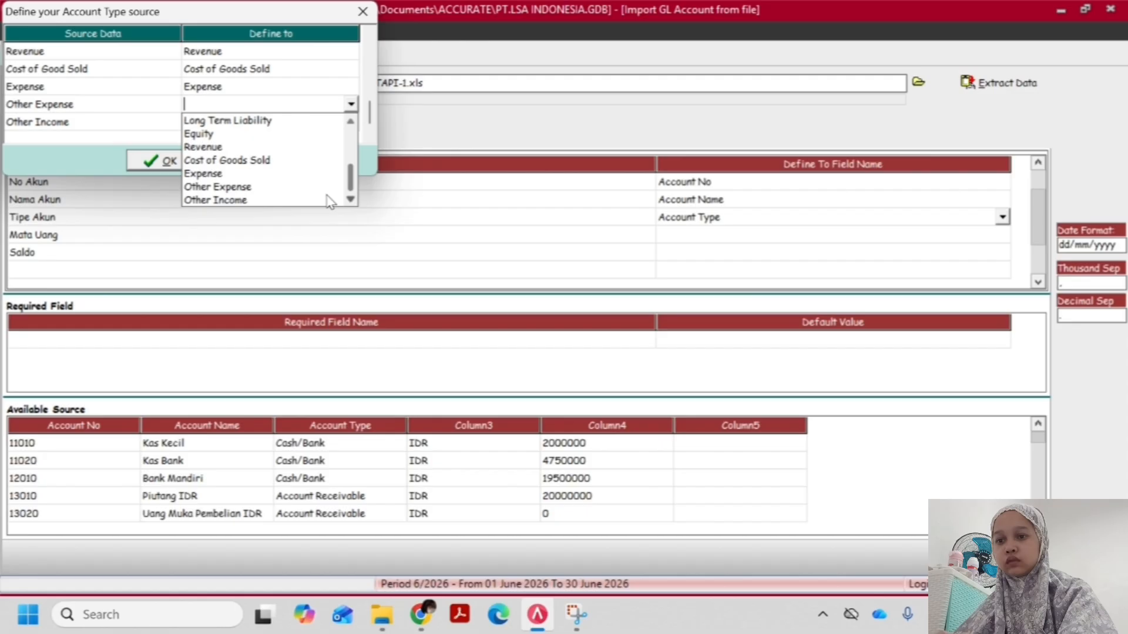
pyautogui.click(247, 186)
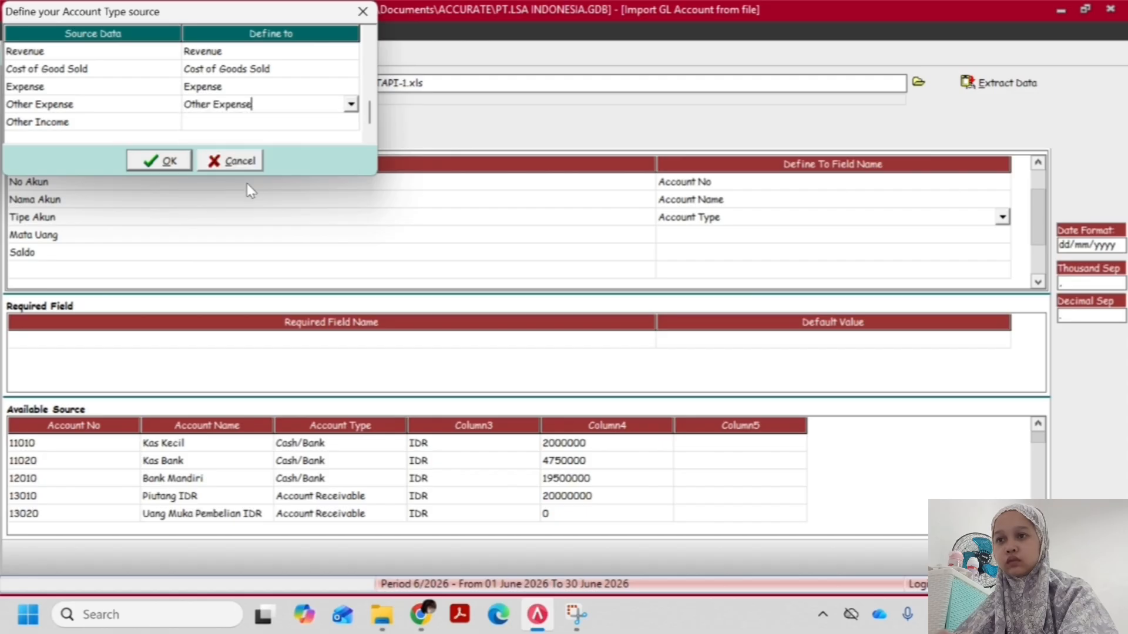
# Define the source type Other Income as Other Income and accept the account type definitions
pyautogui.click(246, 126)
pyautogui.click(223, 122)
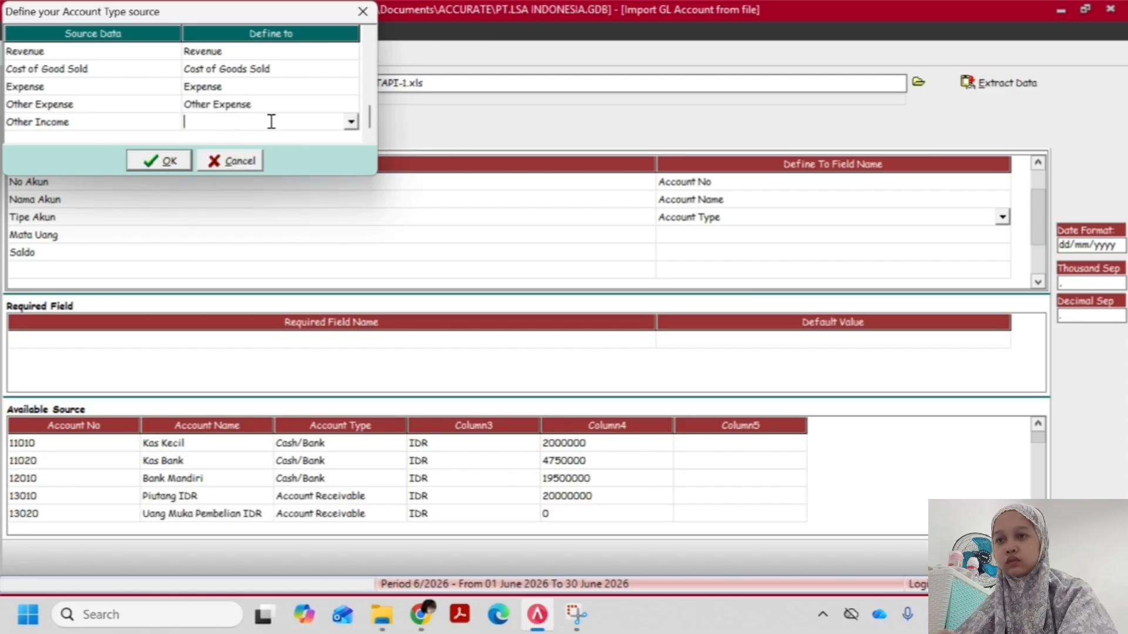
pyautogui.click(350, 122)
pyautogui.click(351, 216)
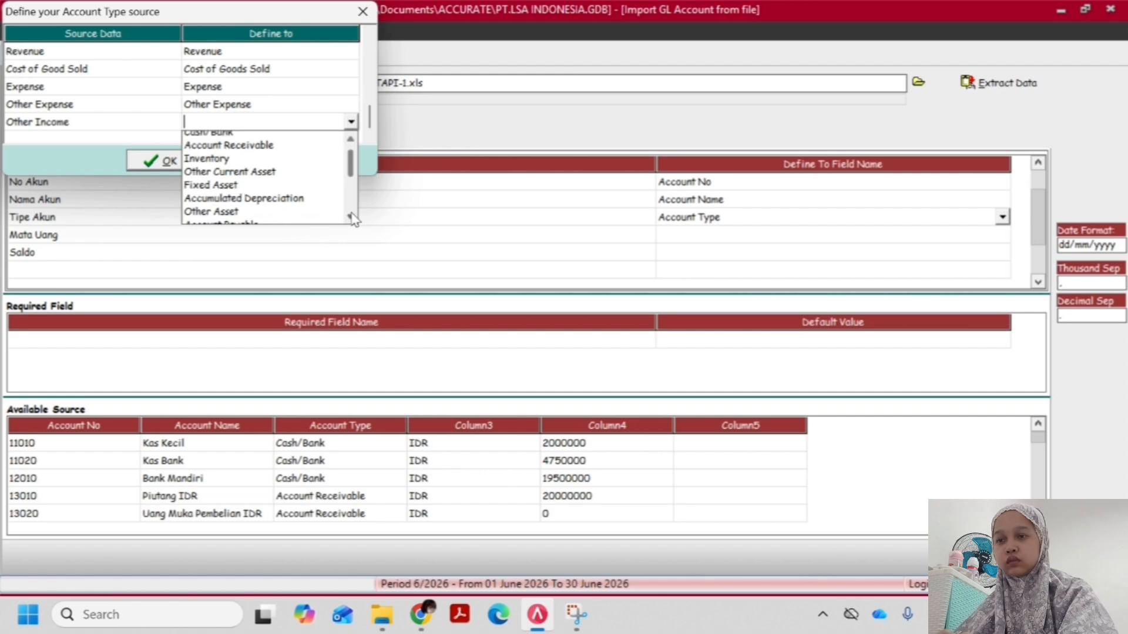
pyautogui.click(351, 217)
pyautogui.click(350, 216)
pyautogui.click(351, 217)
pyautogui.click(350, 217)
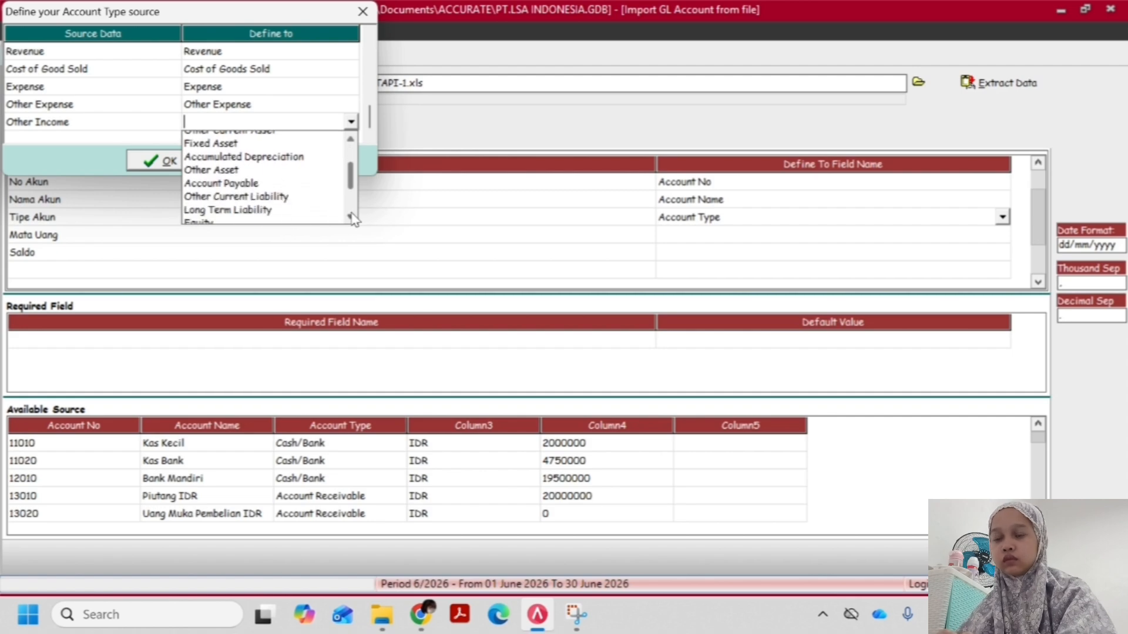
pyautogui.click(350, 216)
pyautogui.click(351, 217)
pyautogui.click(350, 216)
pyautogui.click(350, 217)
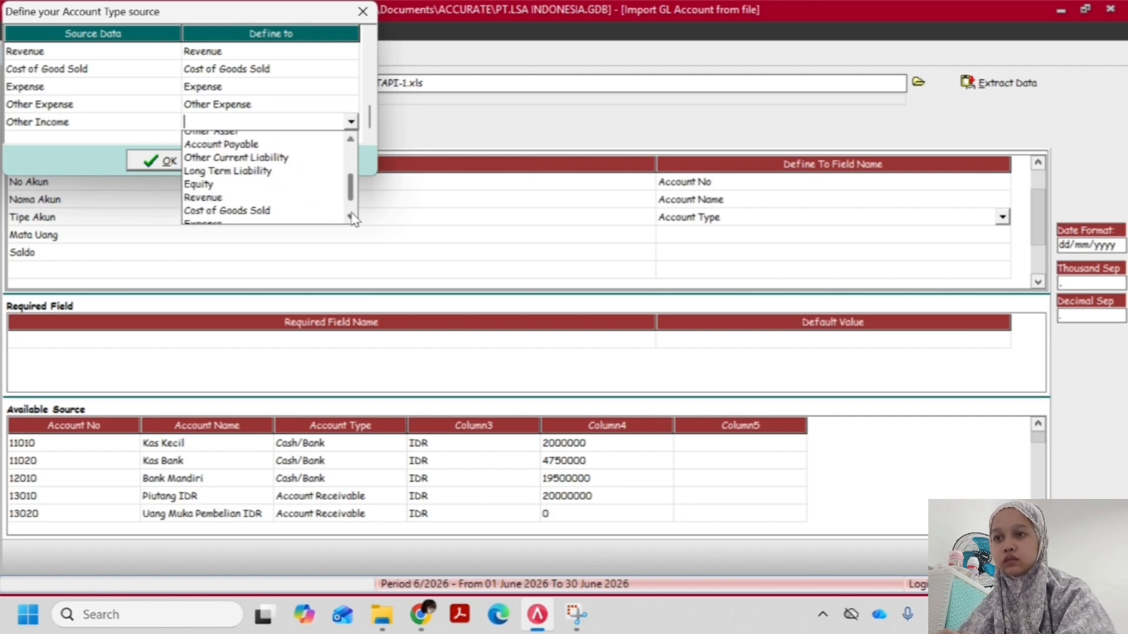
pyautogui.click(350, 217)
pyautogui.click(351, 217)
pyautogui.click(351, 217)
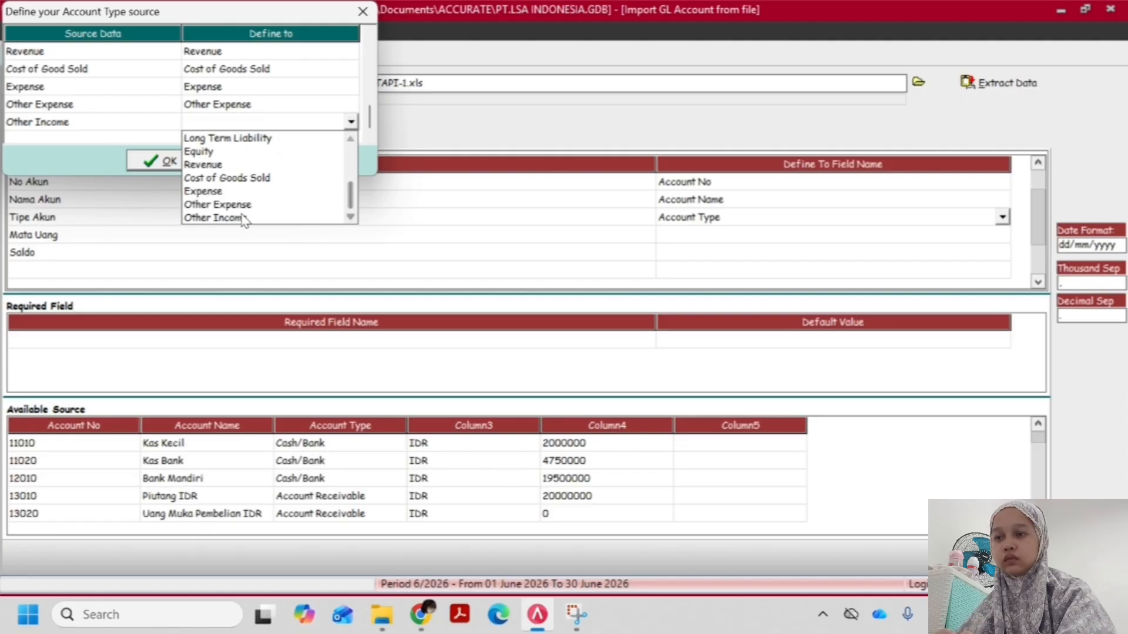
pyautogui.click(243, 218)
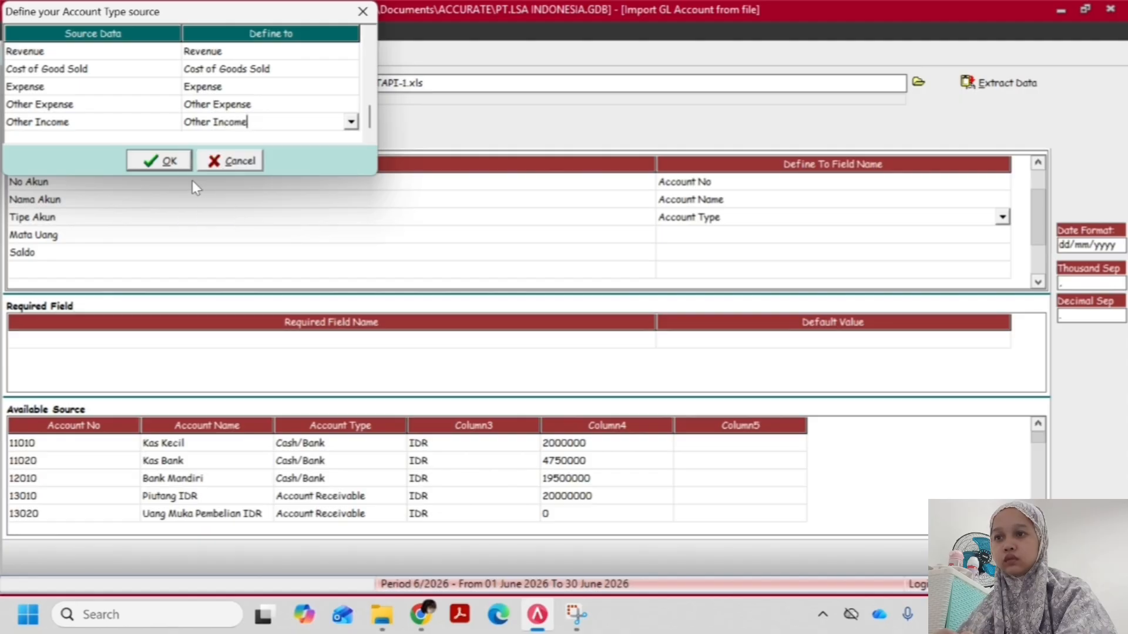
pyautogui.click(214, 104)
pyautogui.click(228, 111)
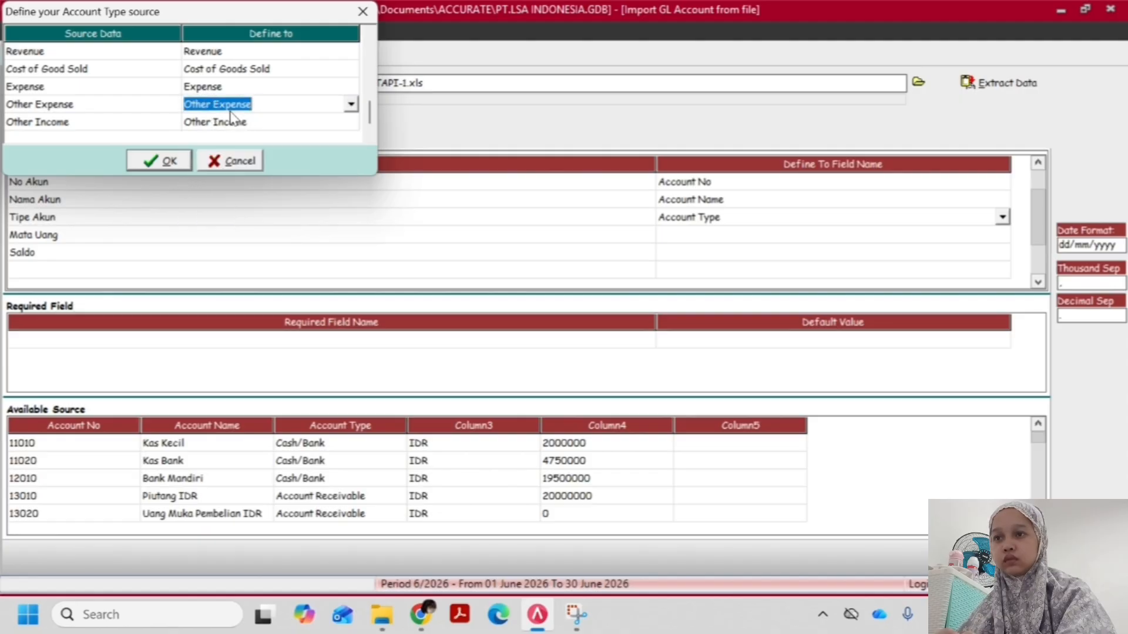
pyautogui.click(232, 125)
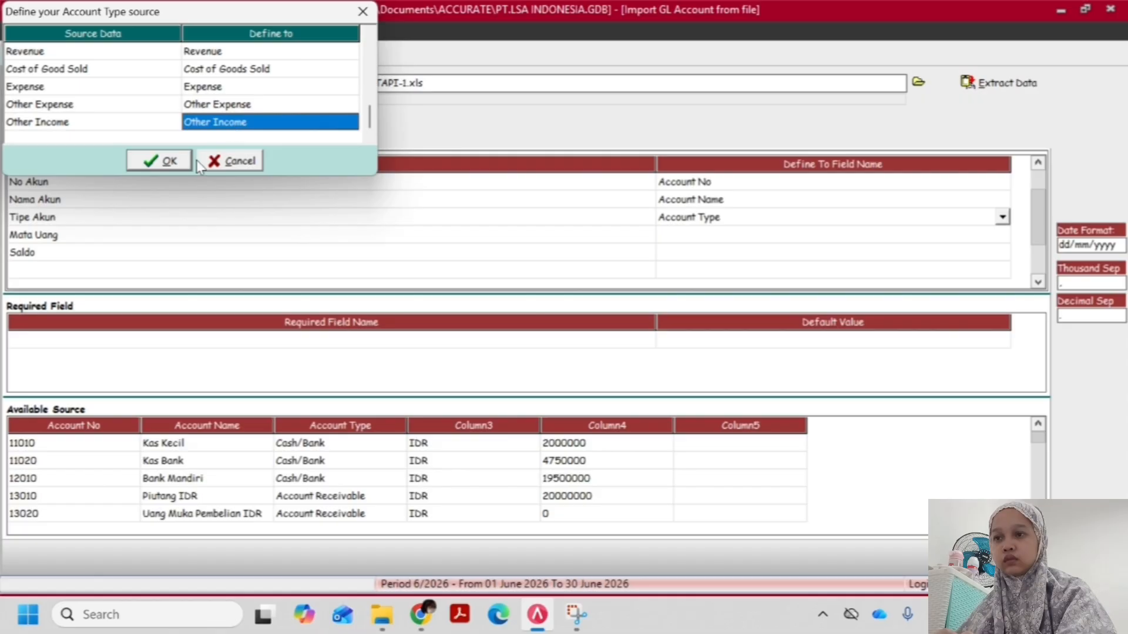
pyautogui.click(162, 159)
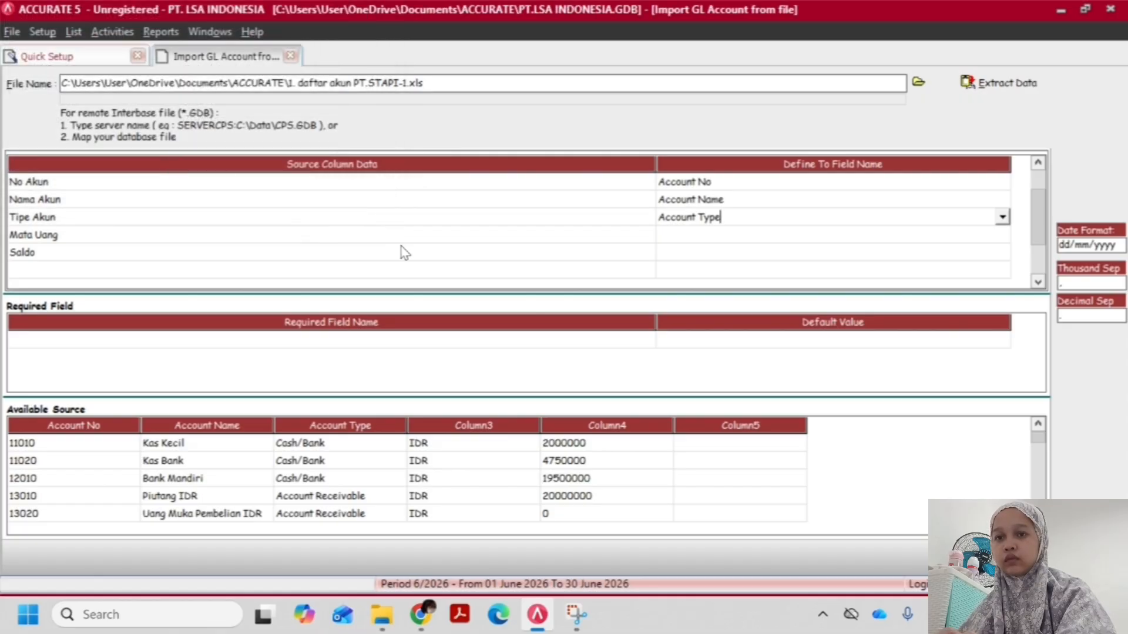
# Map the Mata Uang source column to the Currency field
pyautogui.click(635, 257)
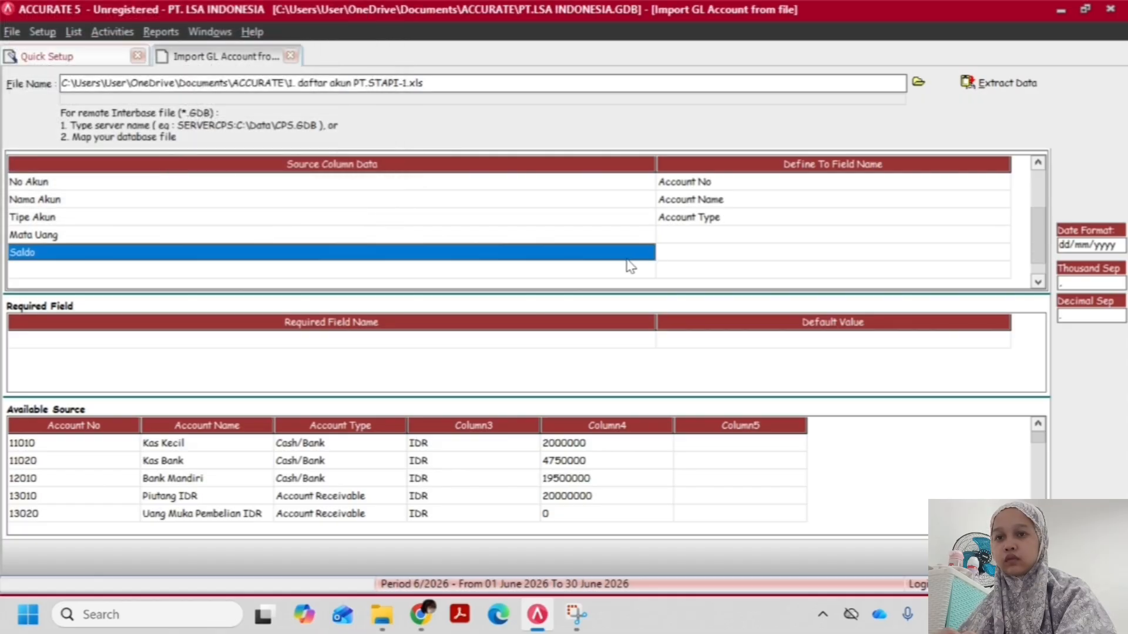
pyautogui.click(716, 241)
pyautogui.click(788, 254)
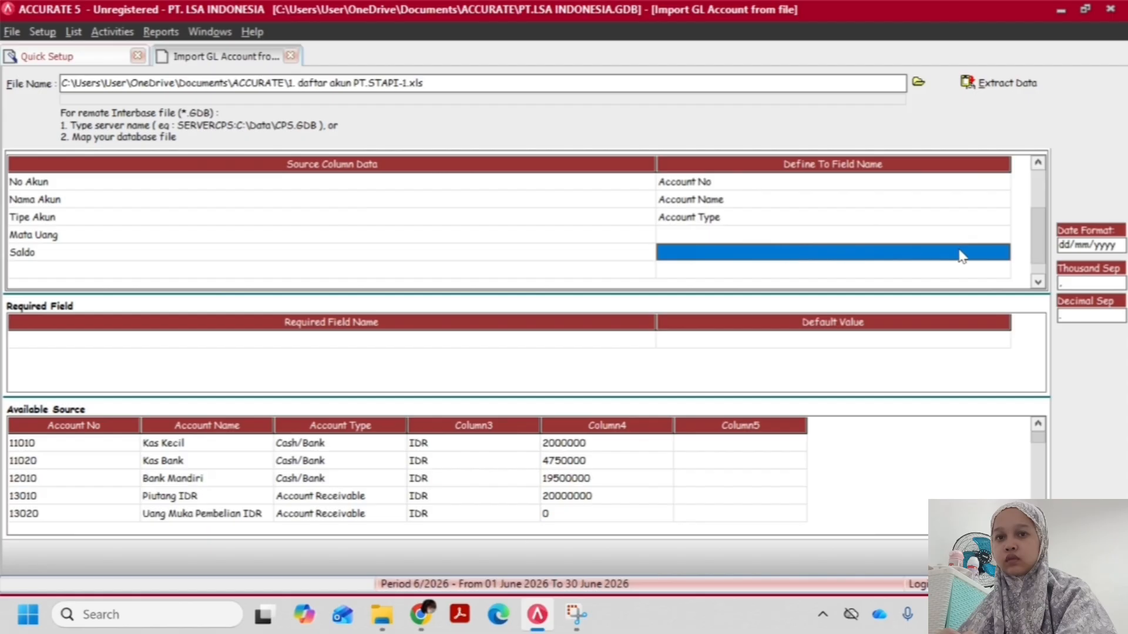
pyautogui.click(964, 251)
pyautogui.click(998, 236)
pyautogui.click(1008, 235)
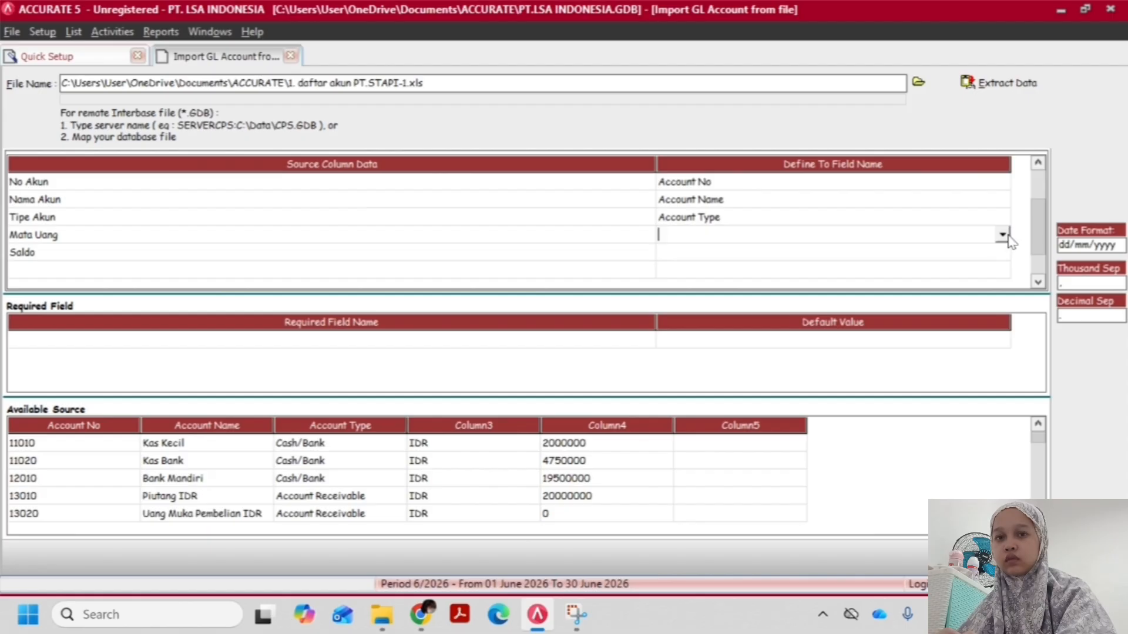
pyautogui.click(1003, 236)
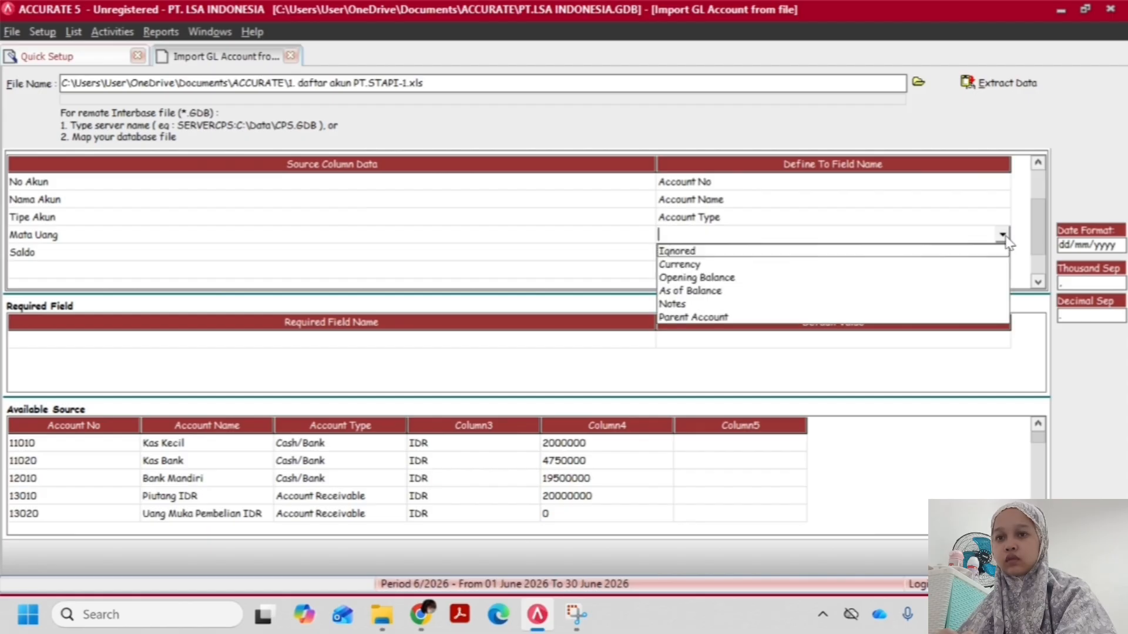
pyautogui.click(698, 265)
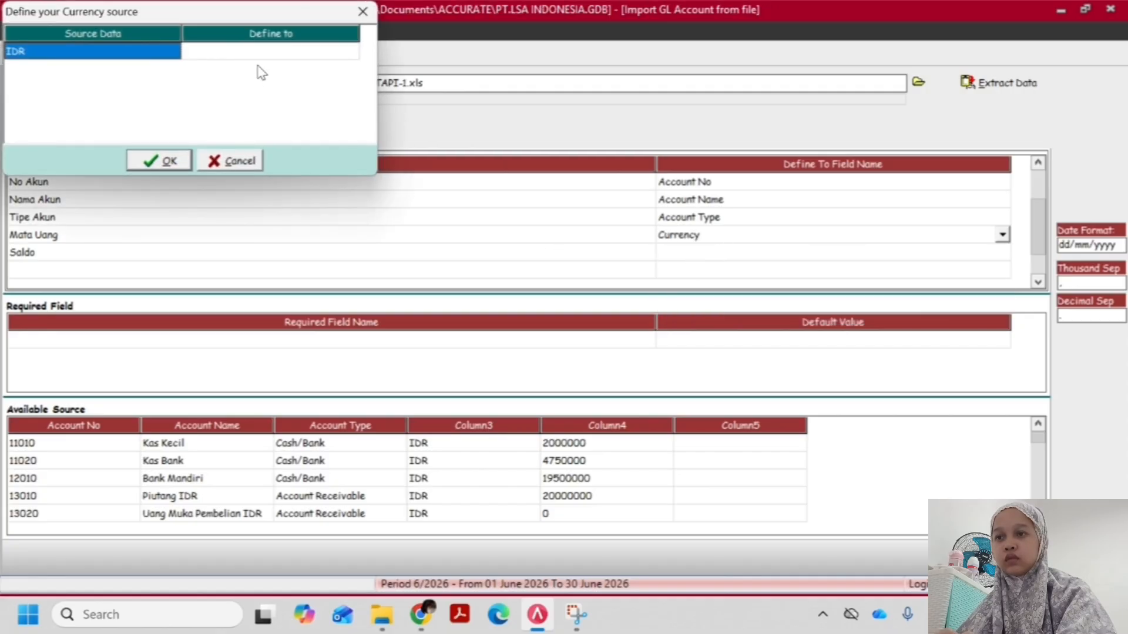
# Define the source currency IDR as IDR and accept the currency definition
pyautogui.click(264, 57)
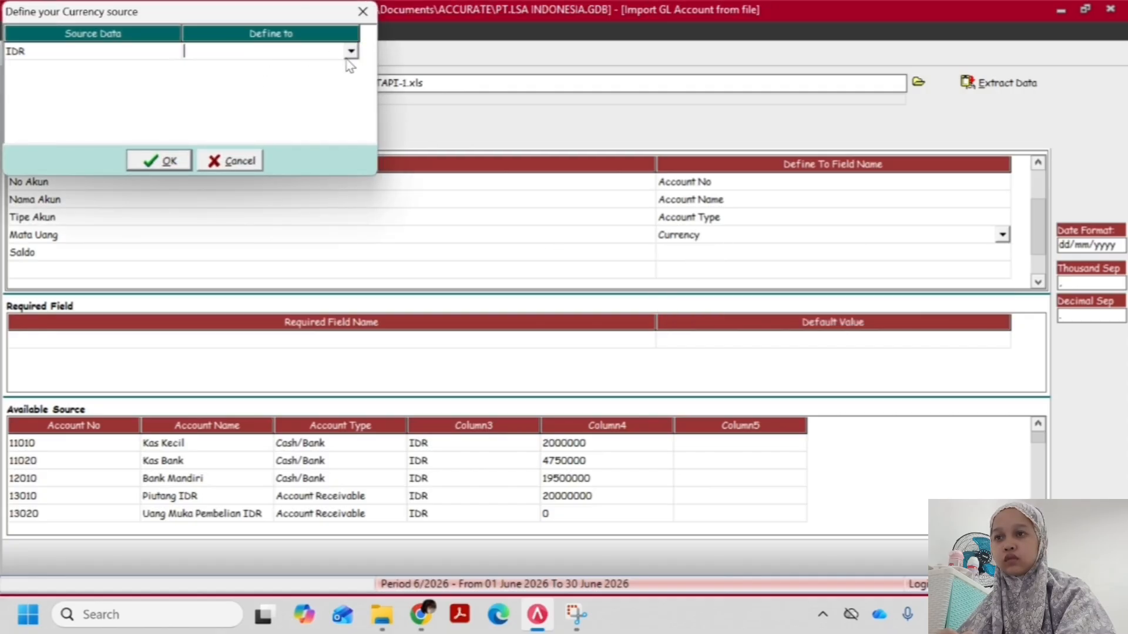
pyautogui.click(351, 52)
pyautogui.click(267, 68)
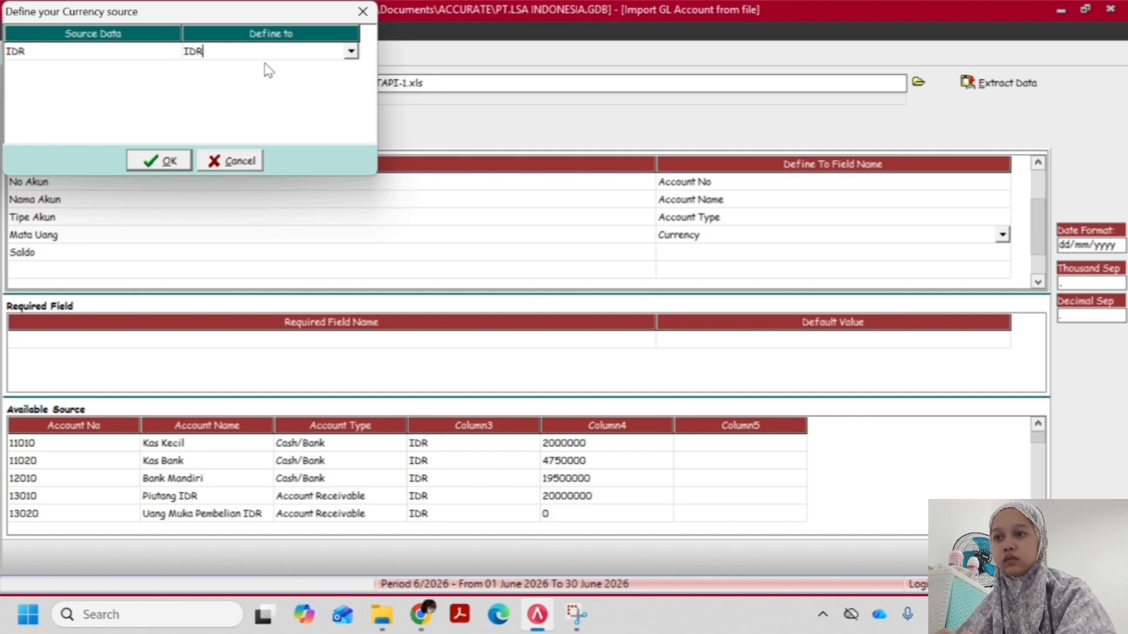
pyautogui.click(170, 161)
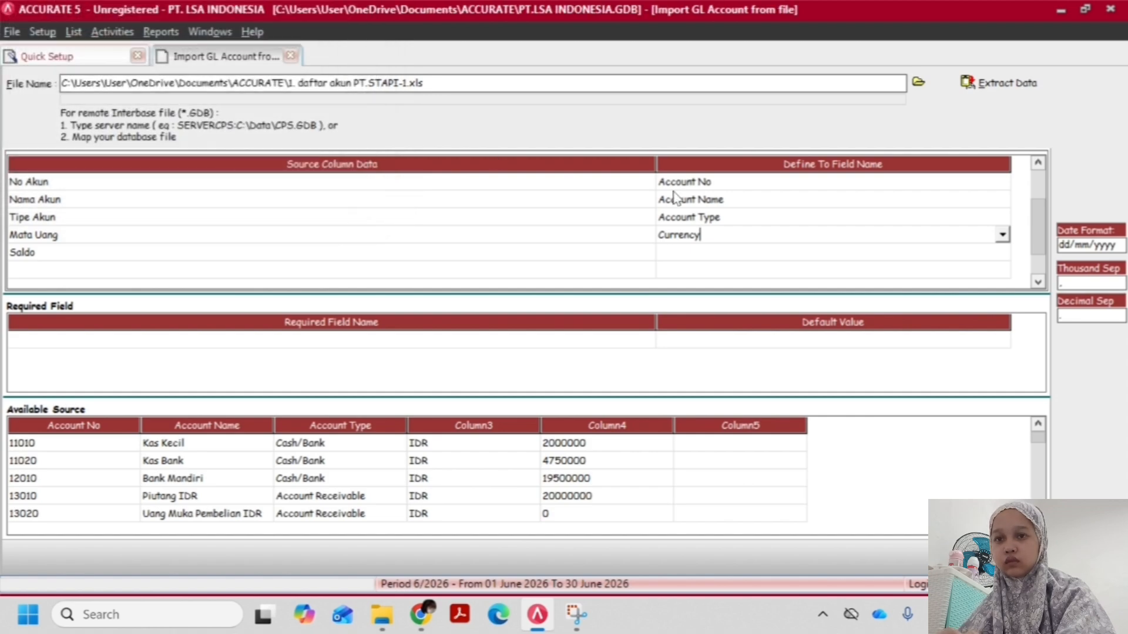
# Map the Saldo source column to Opening Balance and import the mapped GL account data
pyautogui.click(731, 271)
pyautogui.click(699, 253)
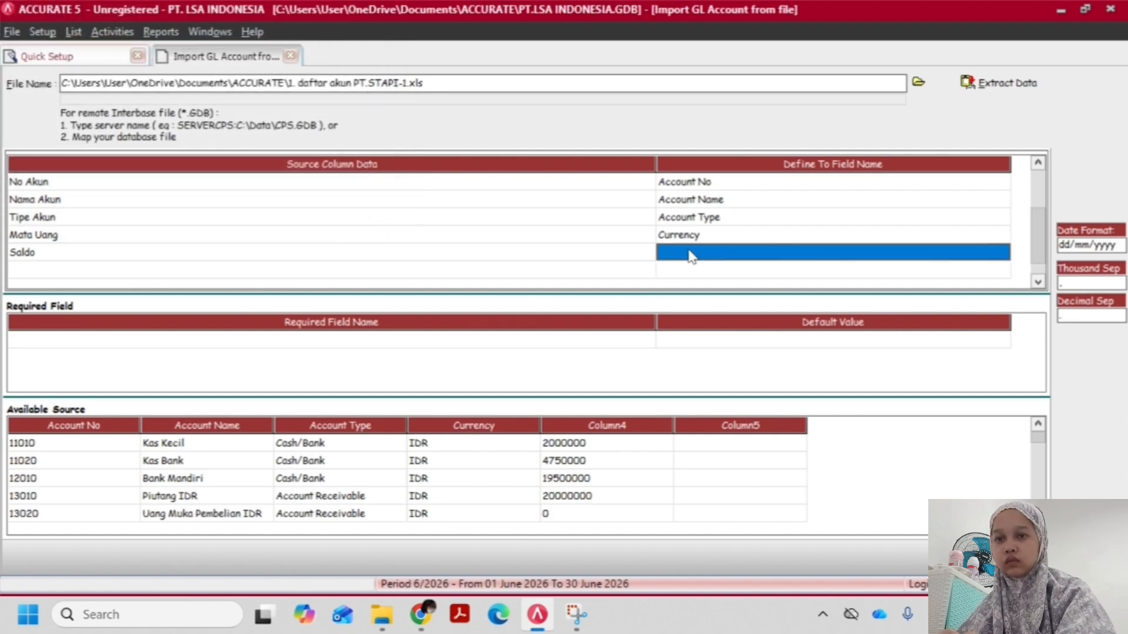
pyautogui.click(686, 251)
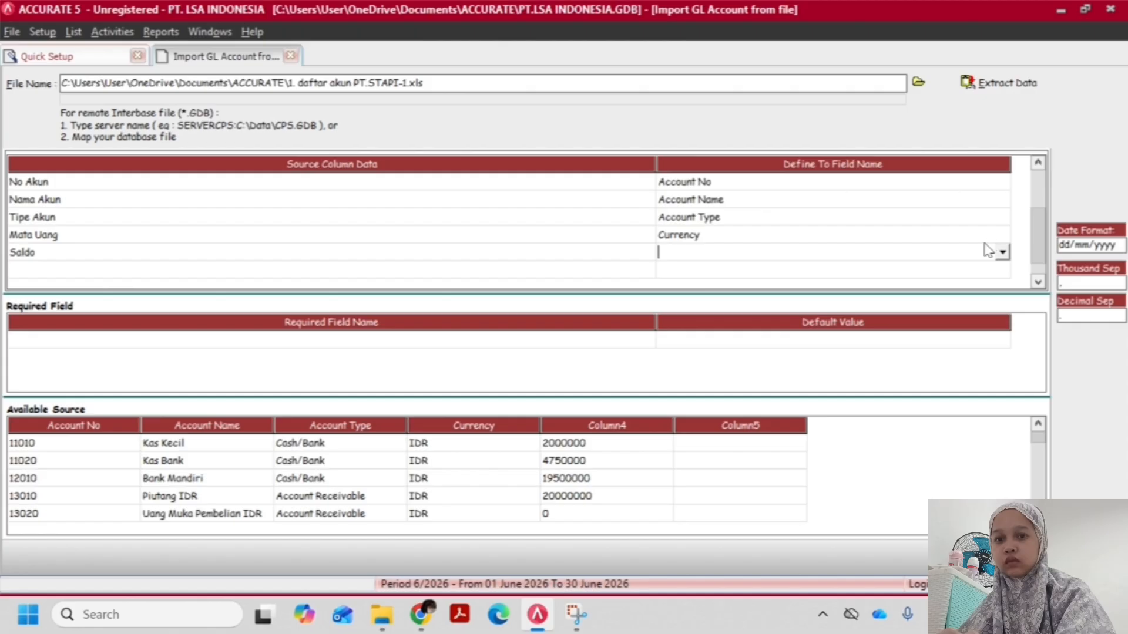
pyautogui.click(1002, 253)
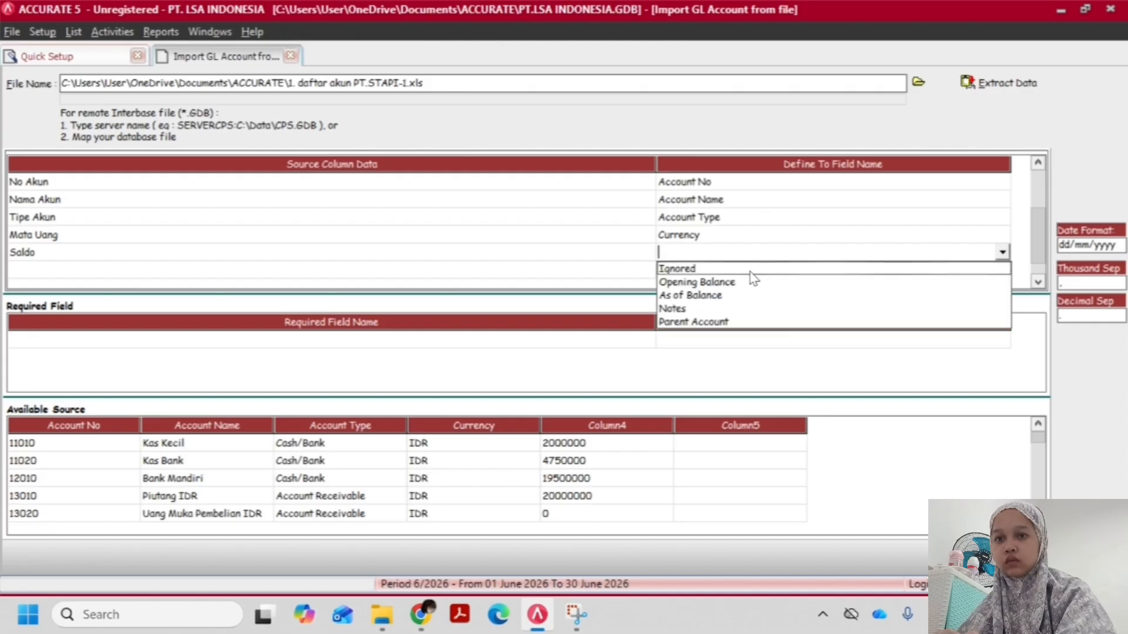
pyautogui.click(709, 286)
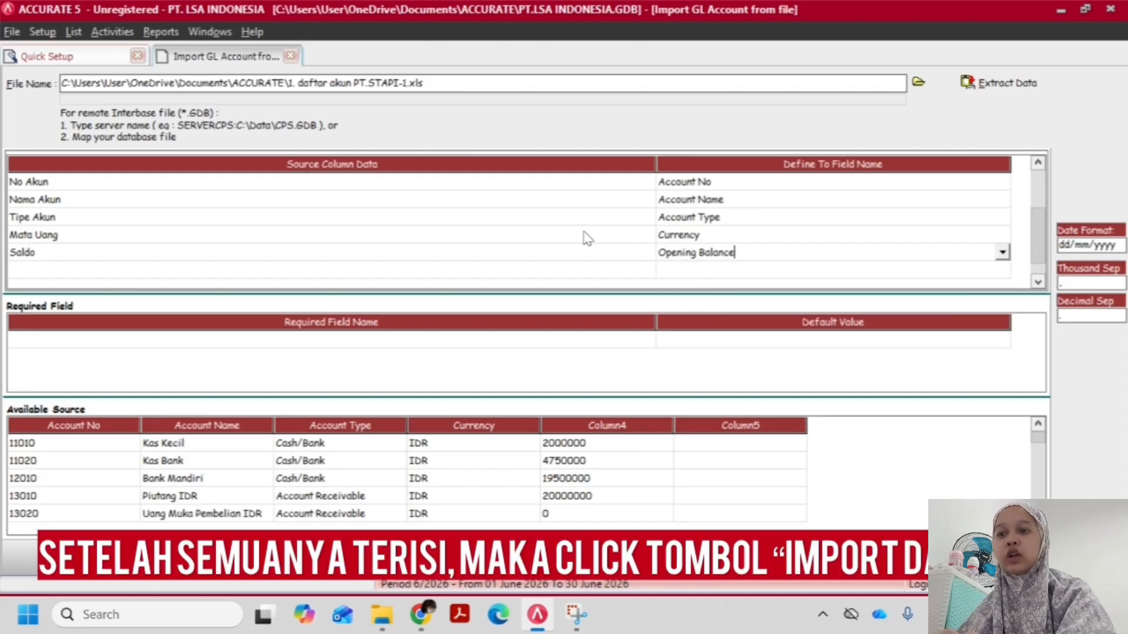
pyautogui.click(561, 234)
pyautogui.click(601, 252)
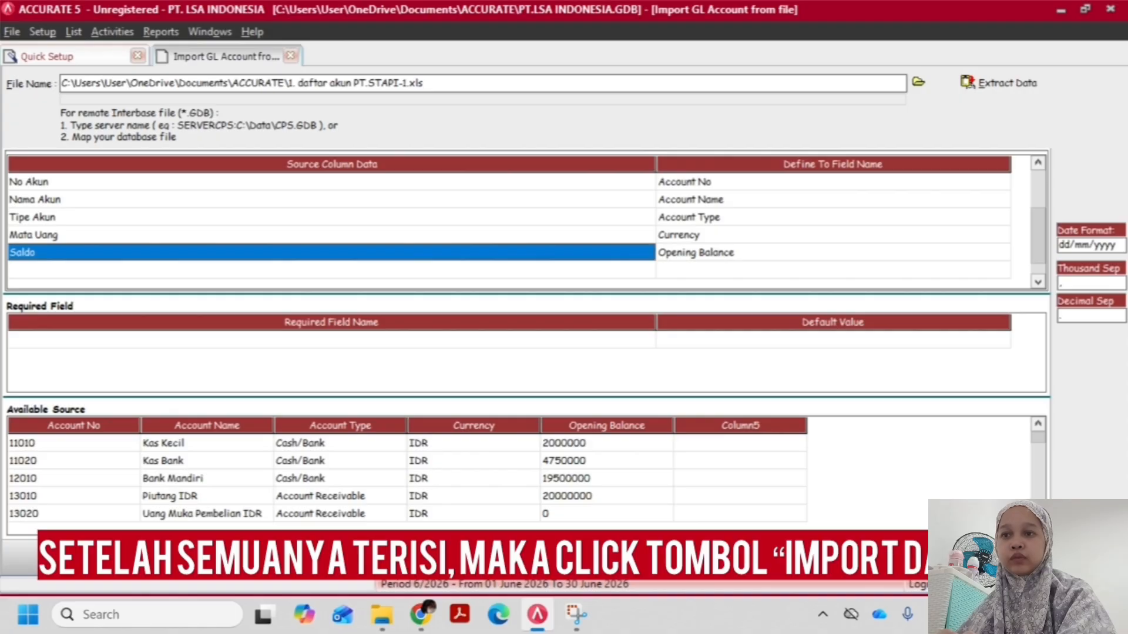
pyautogui.click(999, 557)
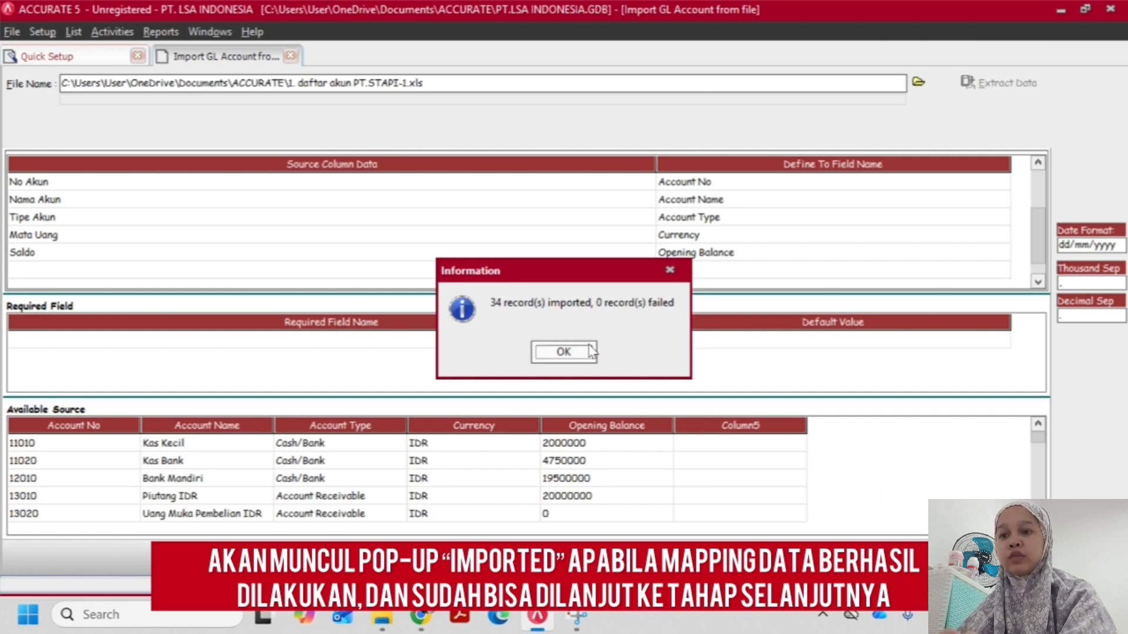
pyautogui.click(564, 353)
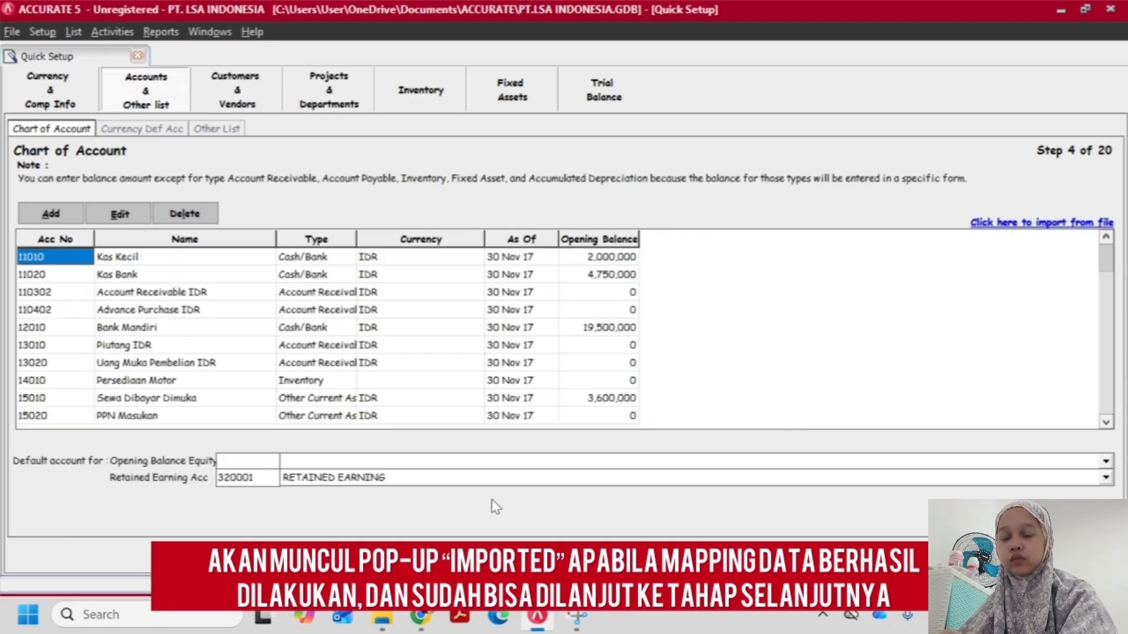
# Advance Quick Setup from Chart of Account to the Customer page, keeping the default currency accounts and leaving payment terms, taxes and shipment methods empty
pyautogui.click(555, 552)
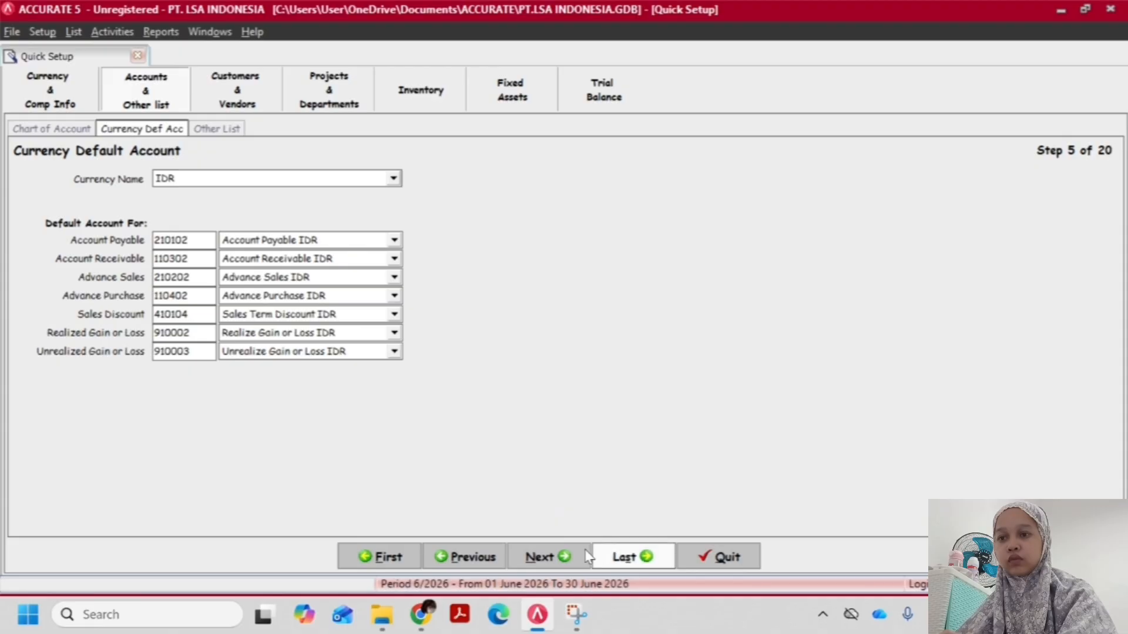
pyautogui.click(570, 557)
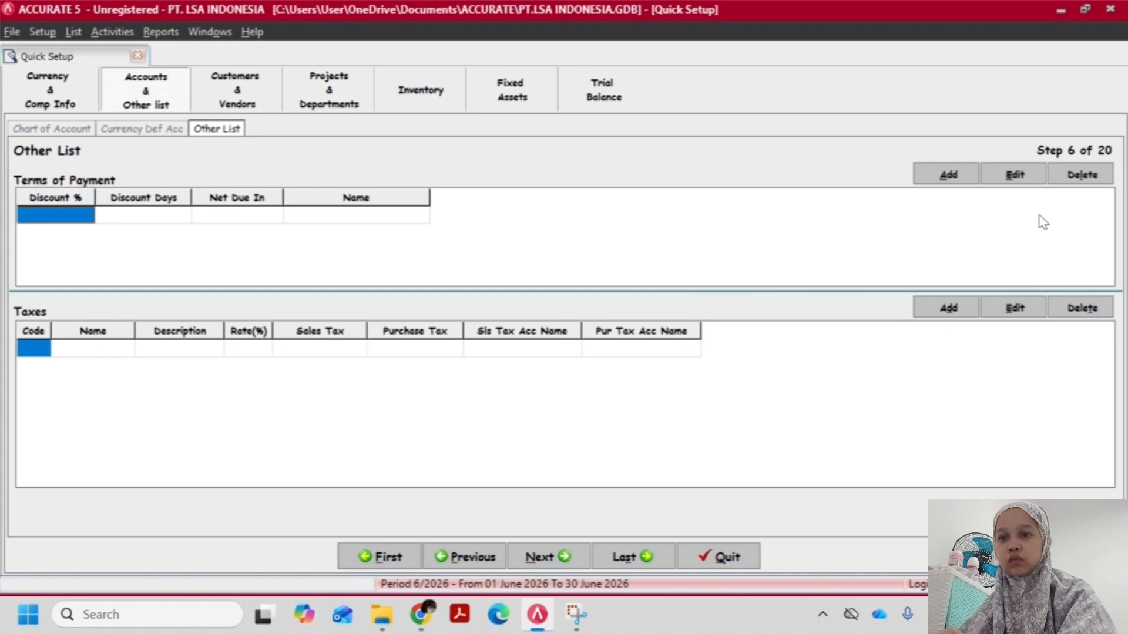
pyautogui.click(382, 615)
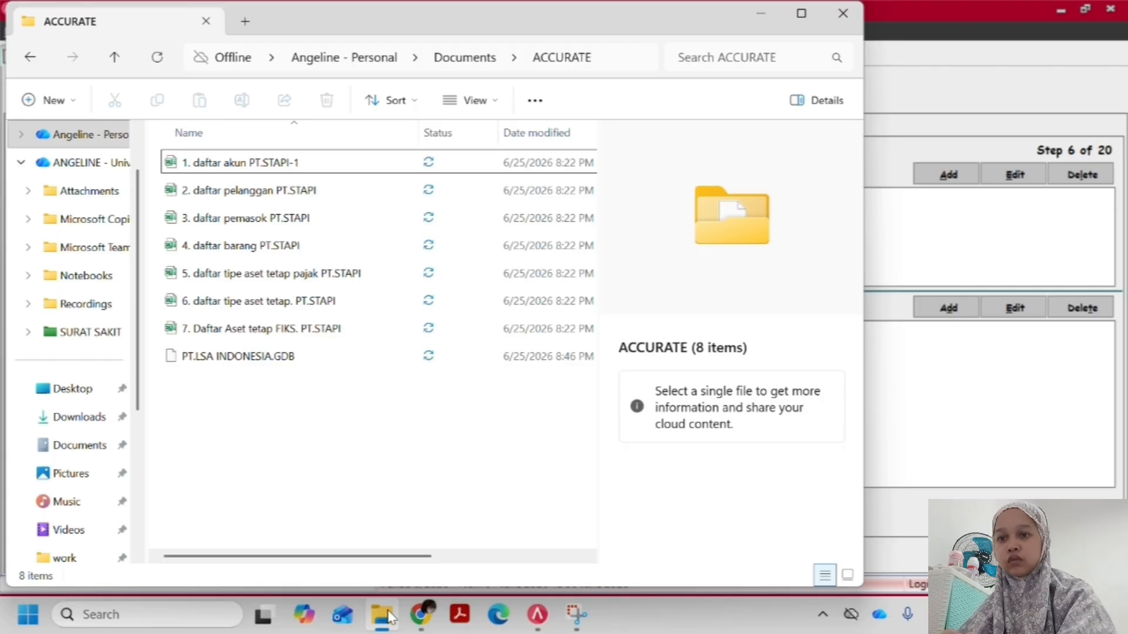
pyautogui.click(975, 464)
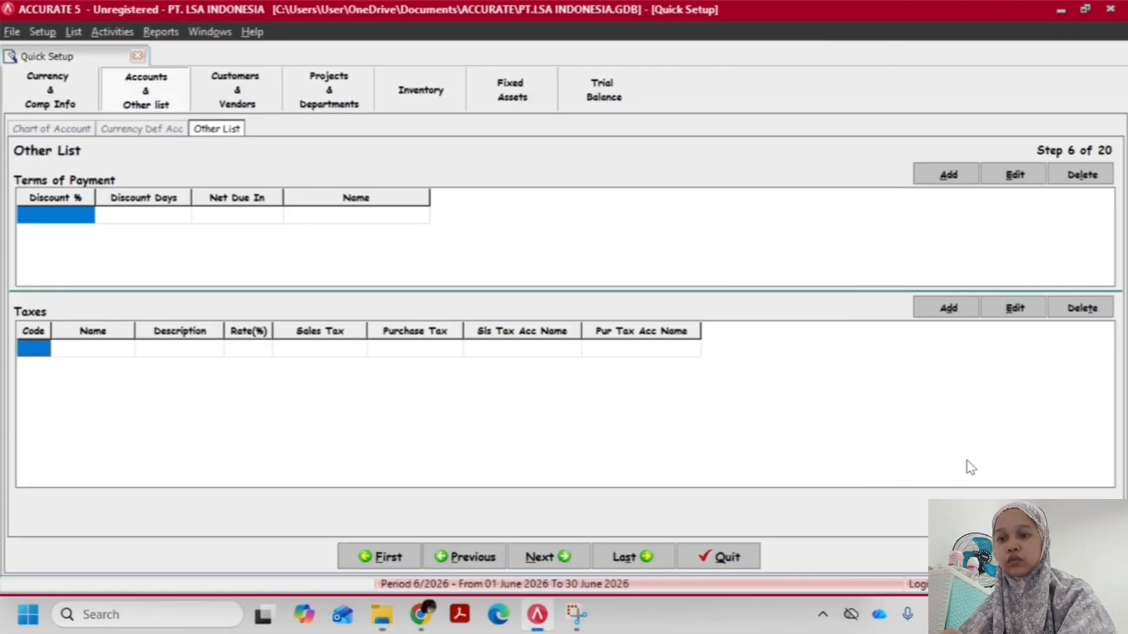
pyautogui.click(565, 557)
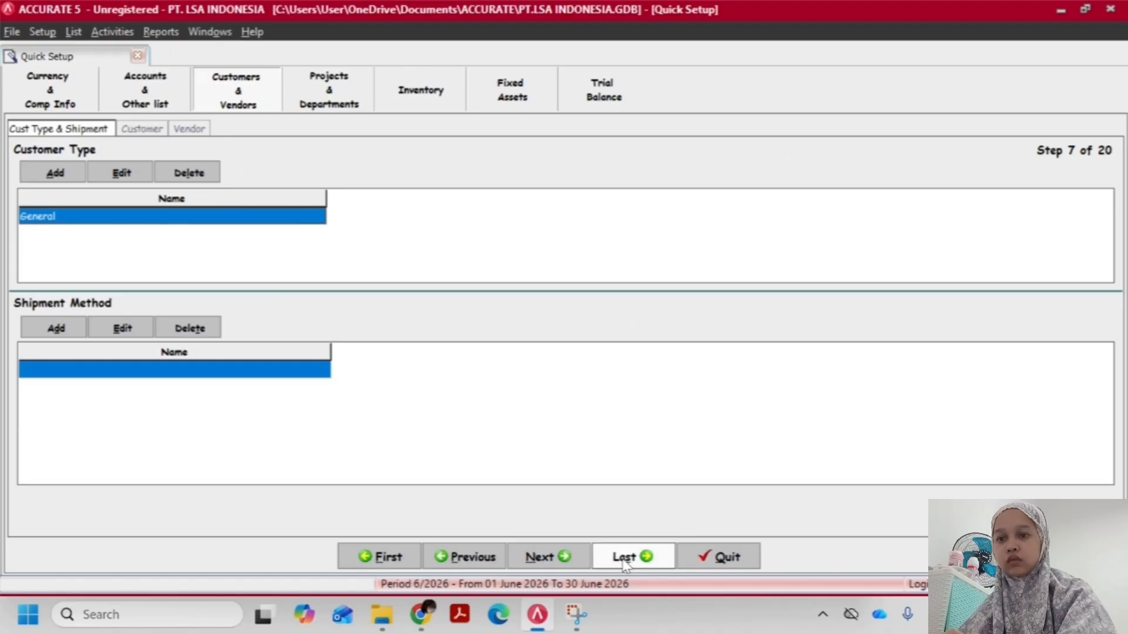
pyautogui.click(566, 560)
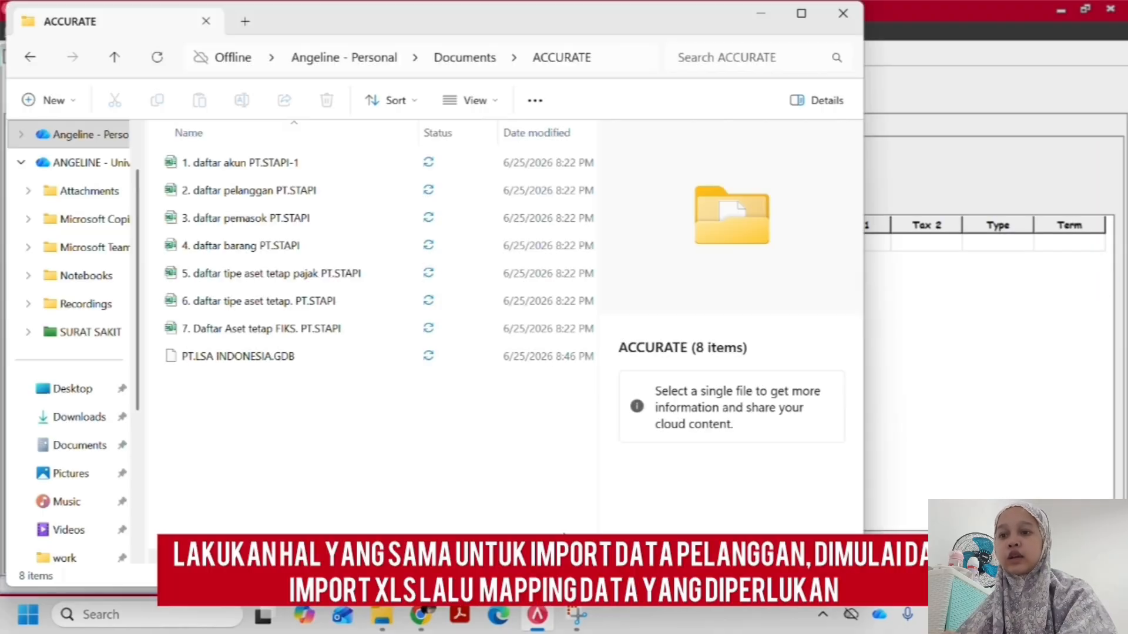
# Start importing customers from file and choose the Excel file "2. daftar pelanggan PT.STAPI" from the ACCURATE folder as the source
pyautogui.click(300, 194)
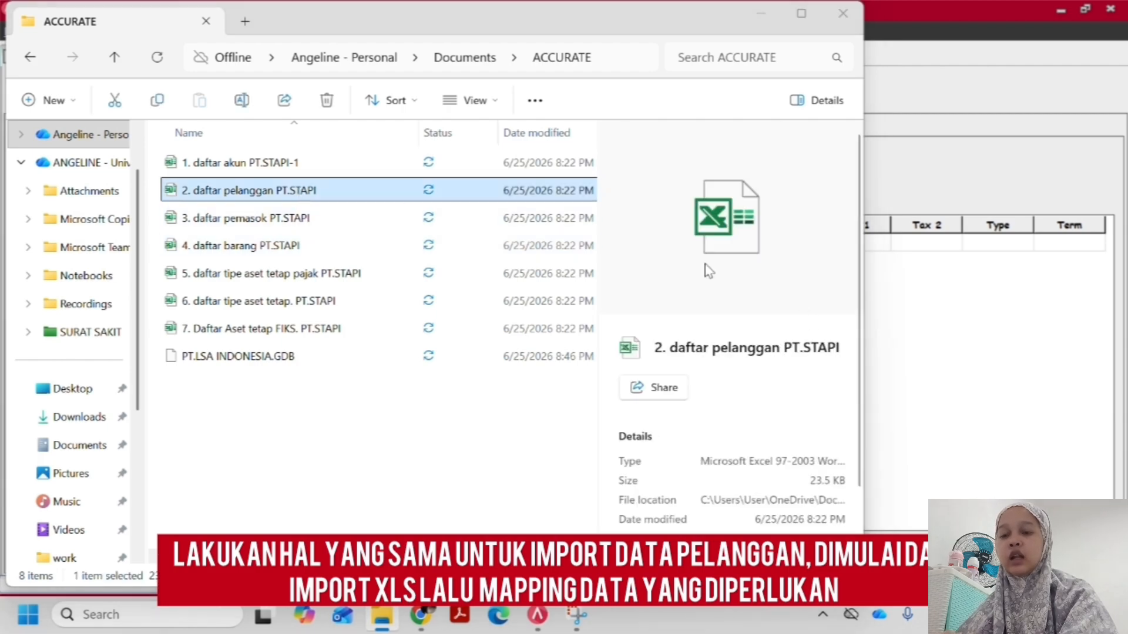
pyautogui.hotkey('alt', 'Tab')
pyautogui.click(641, 209)
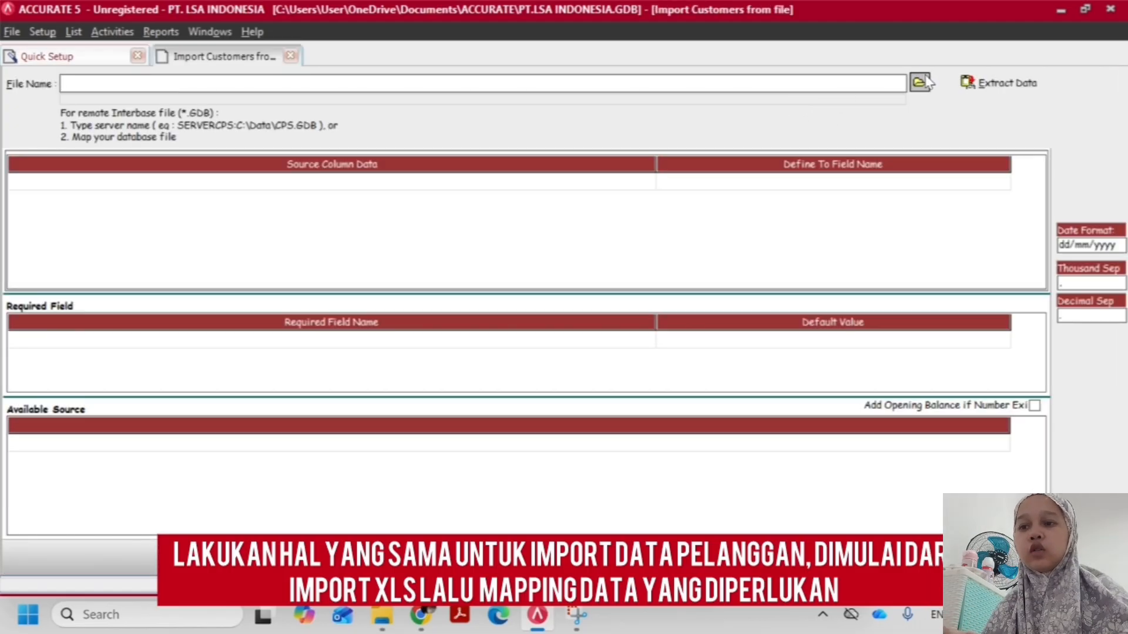
pyautogui.click(922, 82)
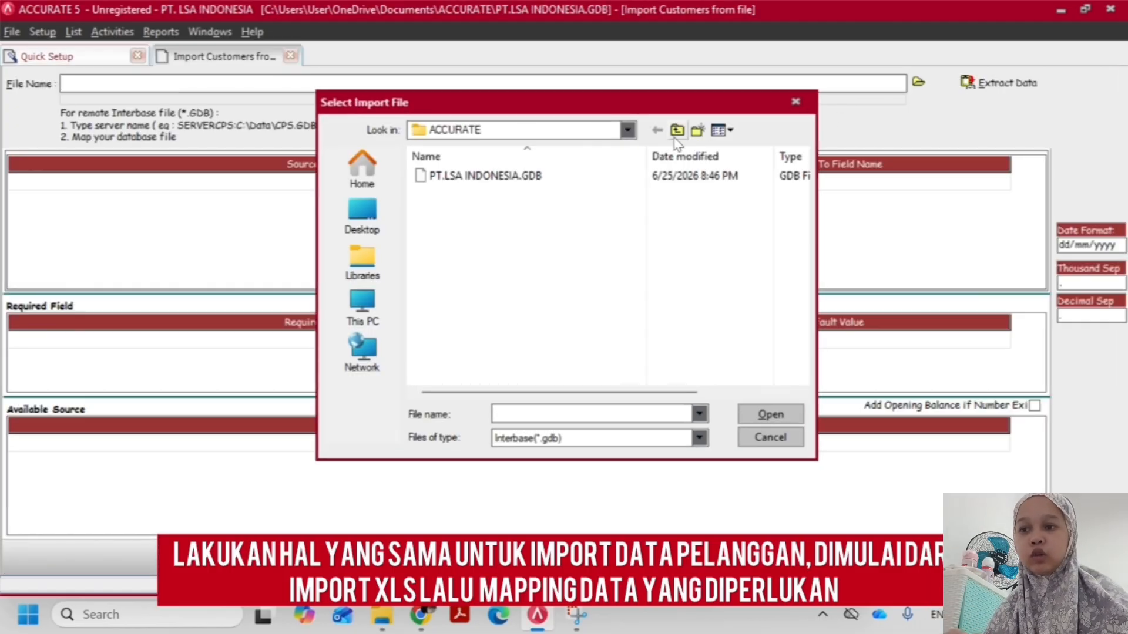
pyautogui.click(618, 447)
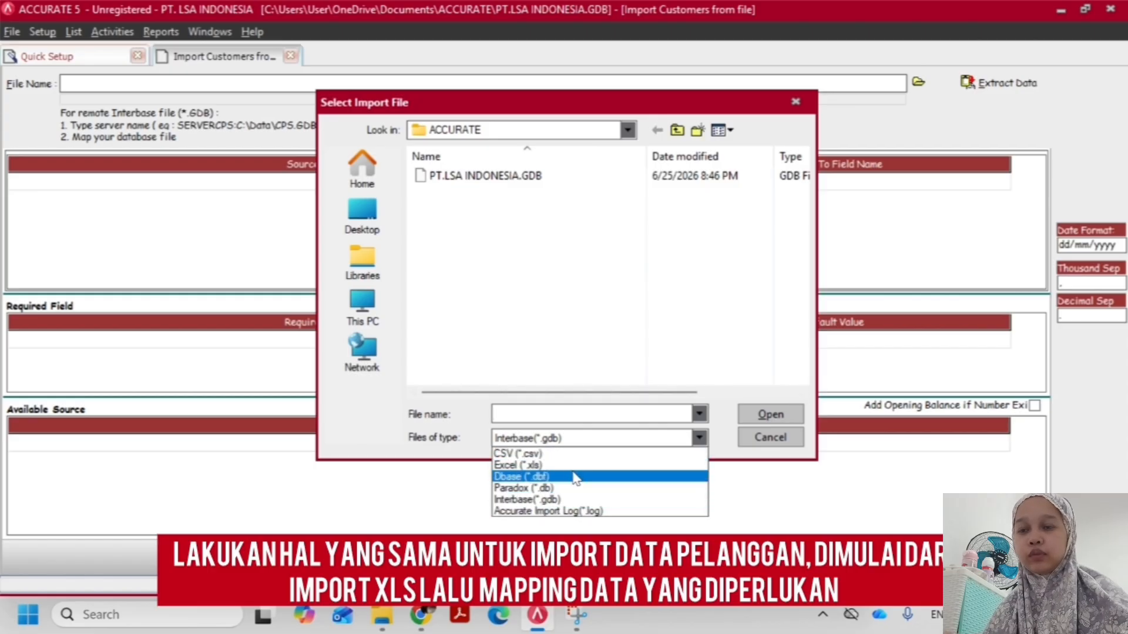
pyautogui.click(575, 466)
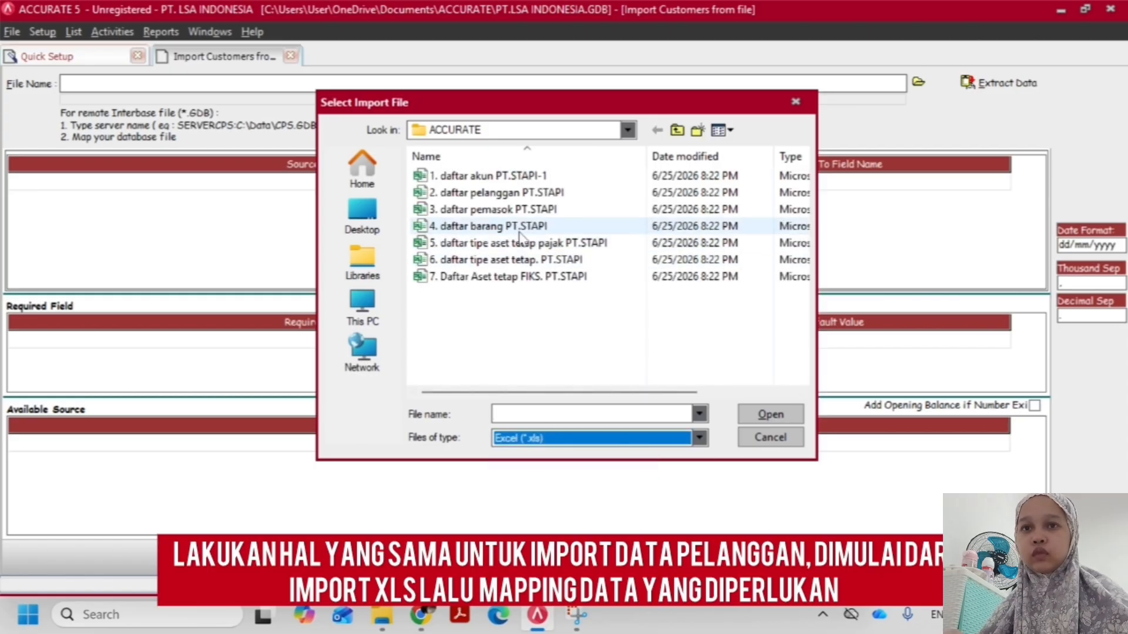
pyautogui.doubleClick(519, 194)
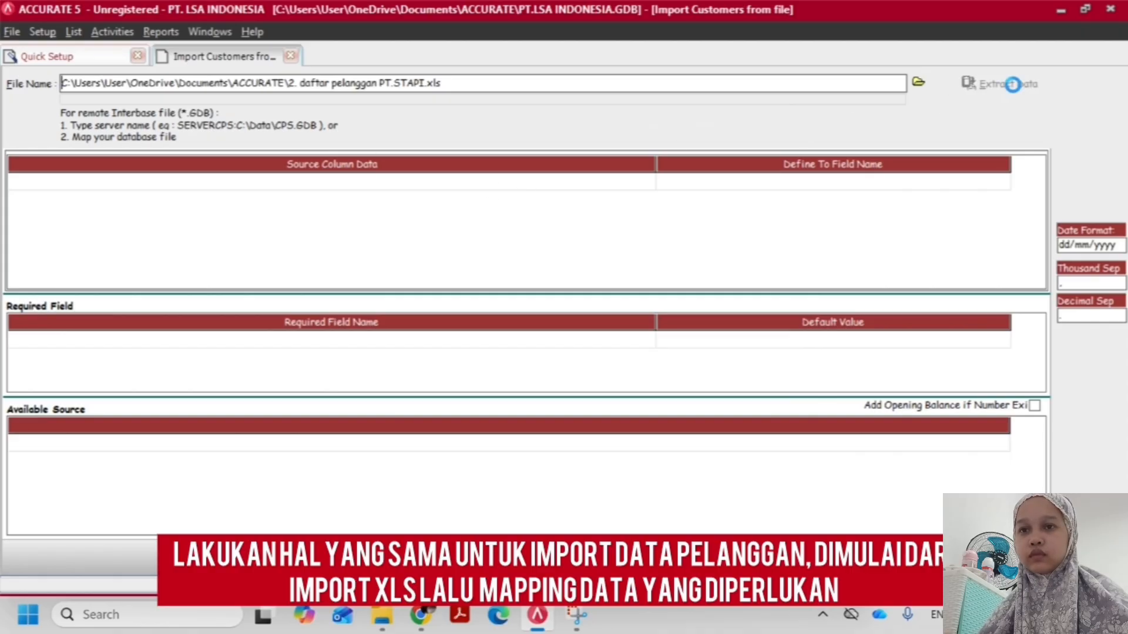
# Extract the data from the customer file and delete the header row starting with No. Pelanggan from the available source
pyautogui.click(1001, 82)
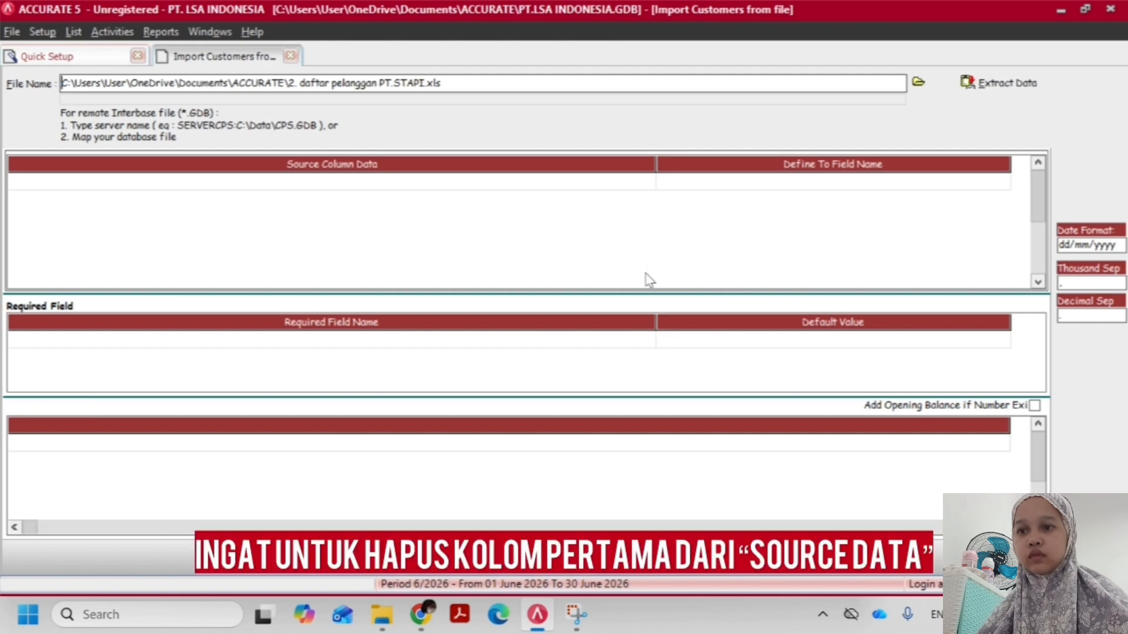
pyautogui.click(103, 446)
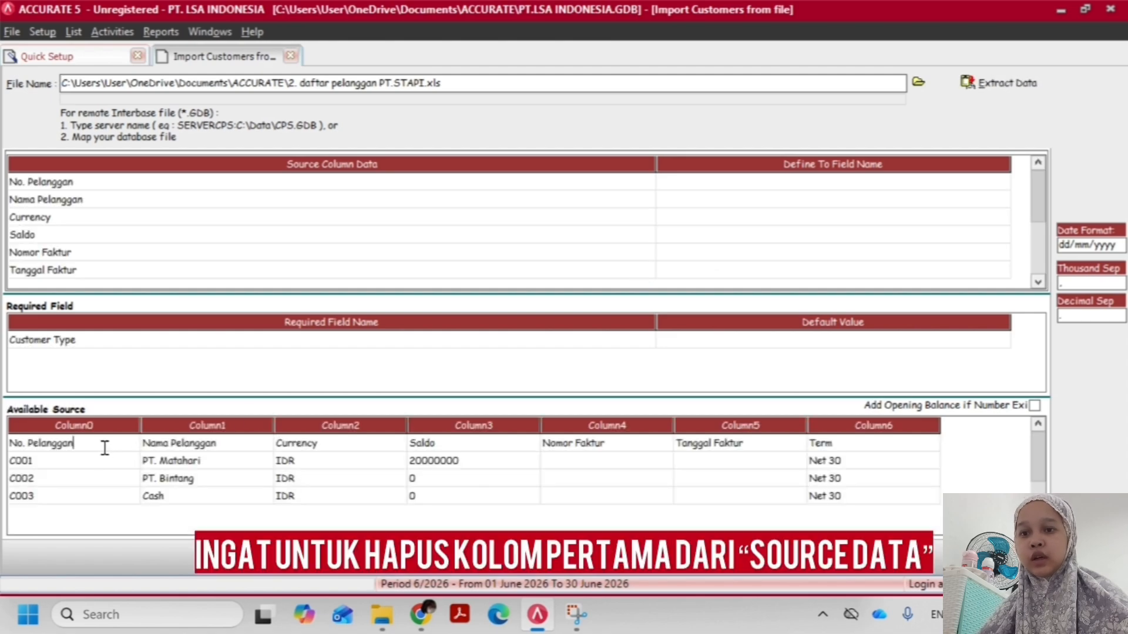
pyautogui.rightClick(104, 446)
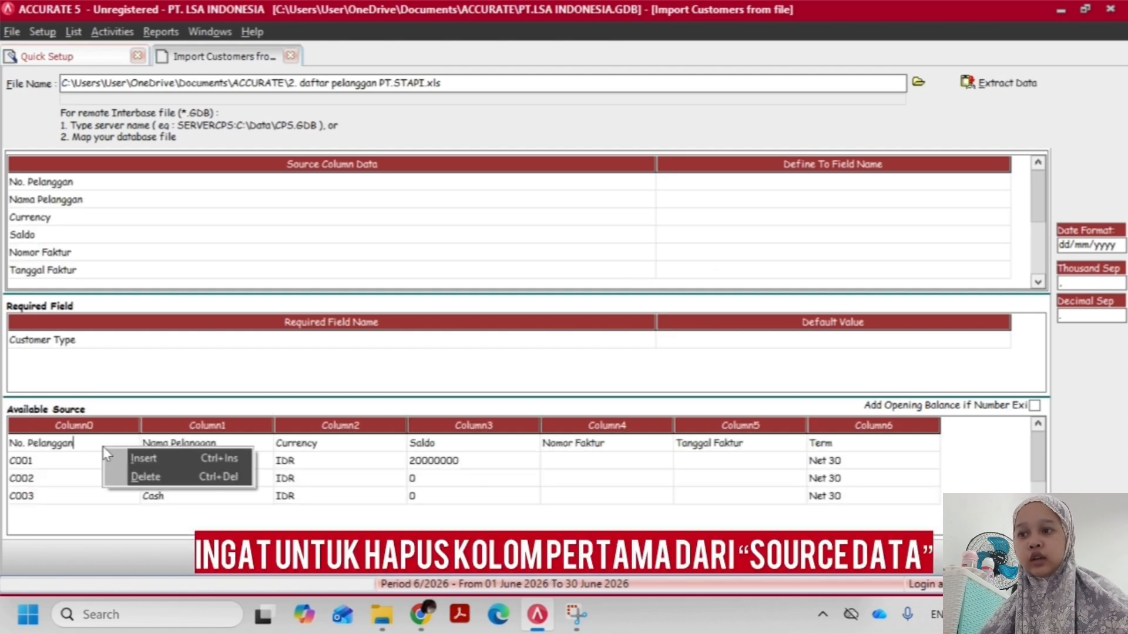
pyautogui.click(145, 476)
pyautogui.click(524, 352)
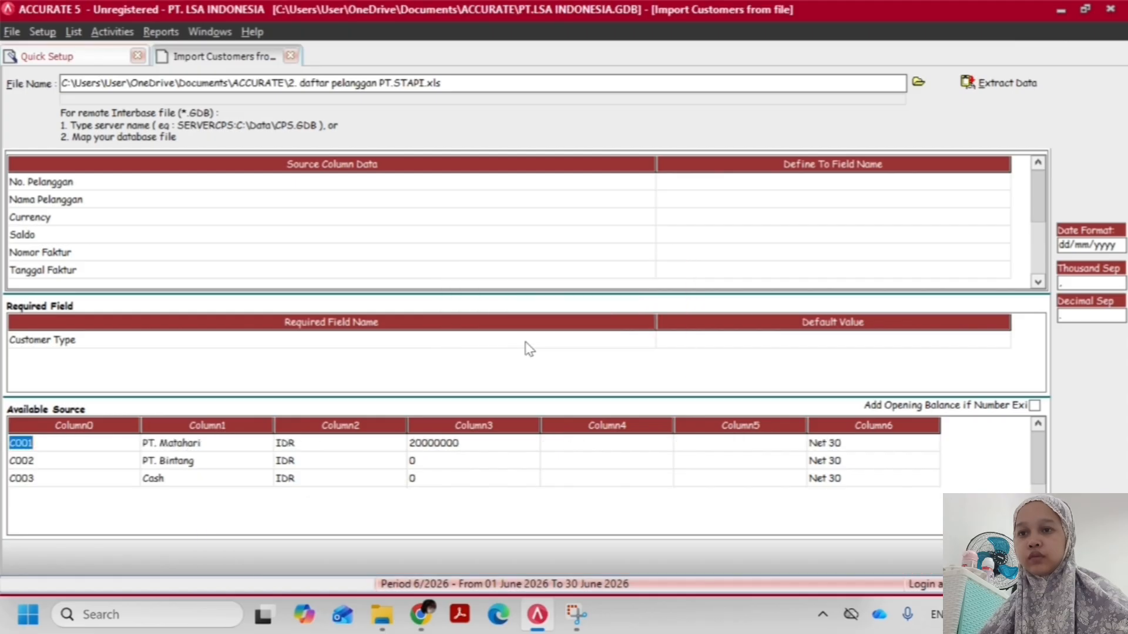
# Map the source columns No. Pelanggan to Customer No and Nama Pelanggan to Customer Name
pyautogui.click(630, 235)
pyautogui.click(703, 184)
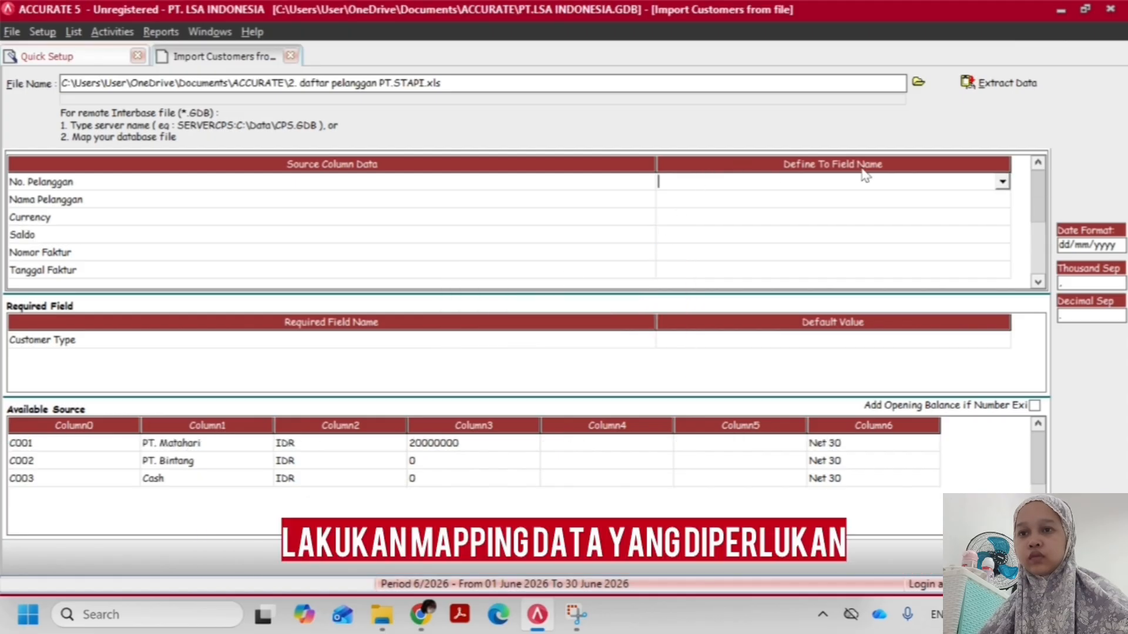
pyautogui.click(1002, 181)
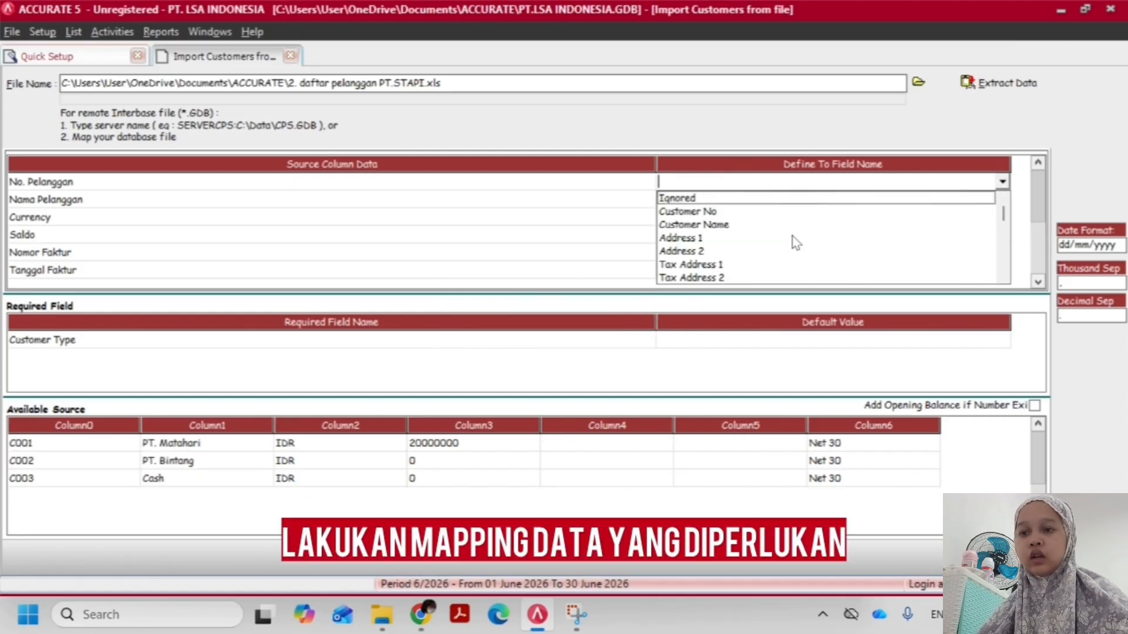
pyautogui.click(726, 211)
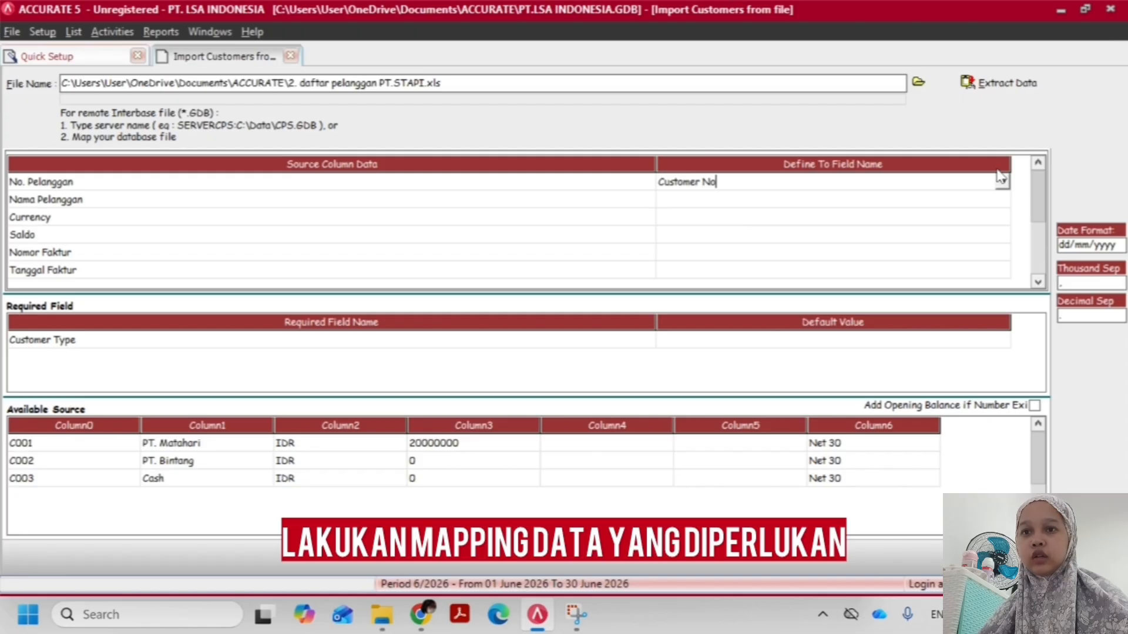
pyautogui.click(1002, 199)
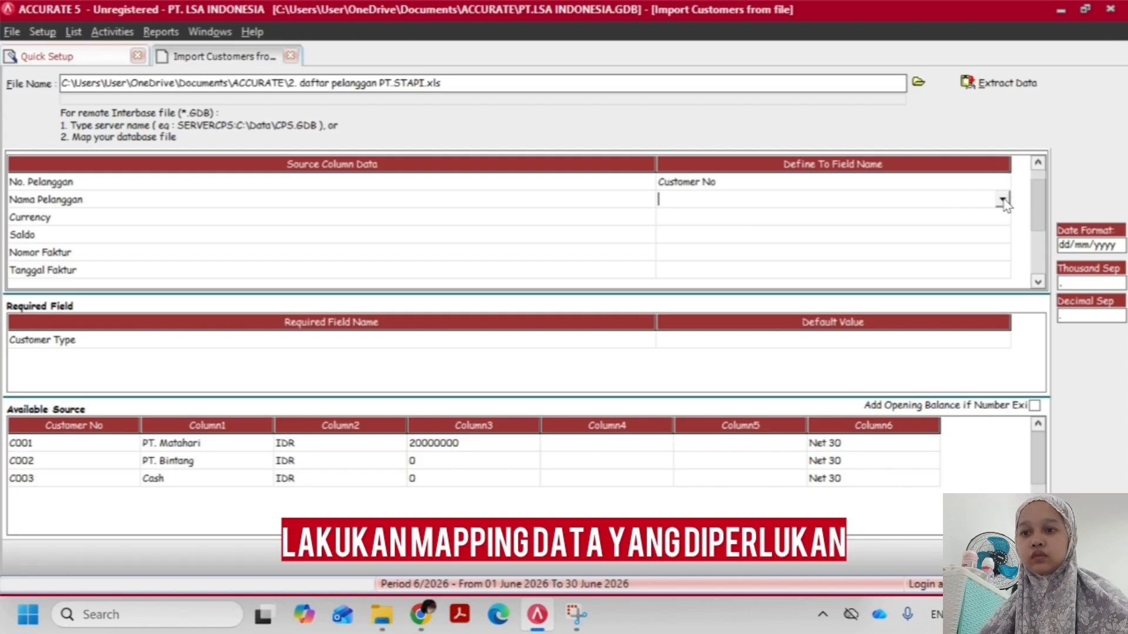
pyautogui.click(1002, 201)
pyautogui.click(764, 229)
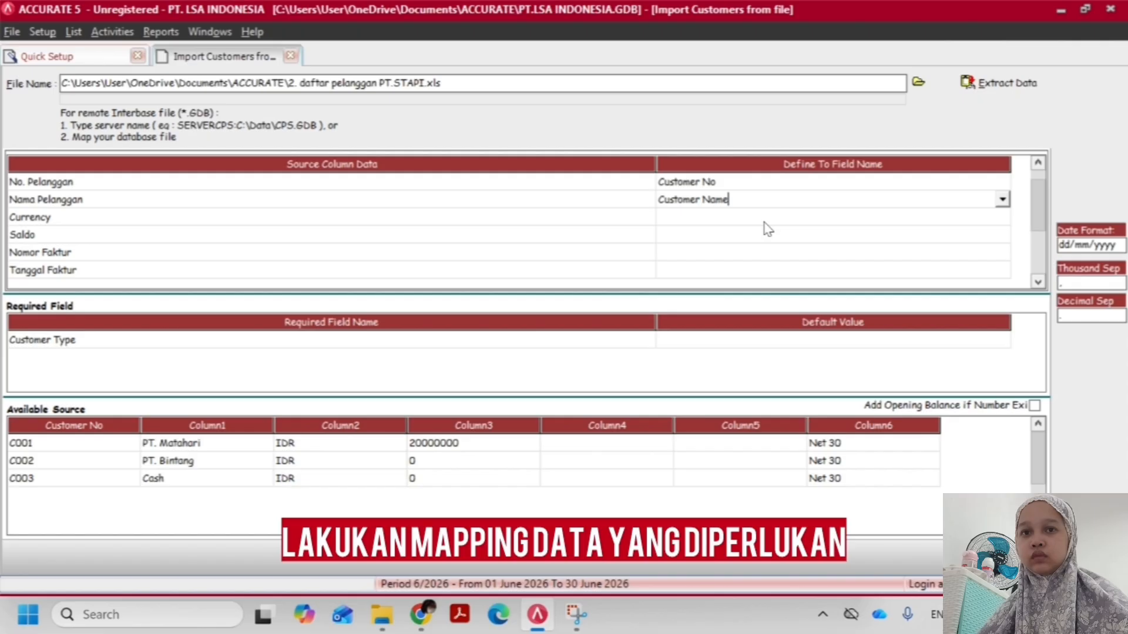
# Map the Currency source column to the Currency field
pyautogui.click(723, 220)
pyautogui.click(1001, 218)
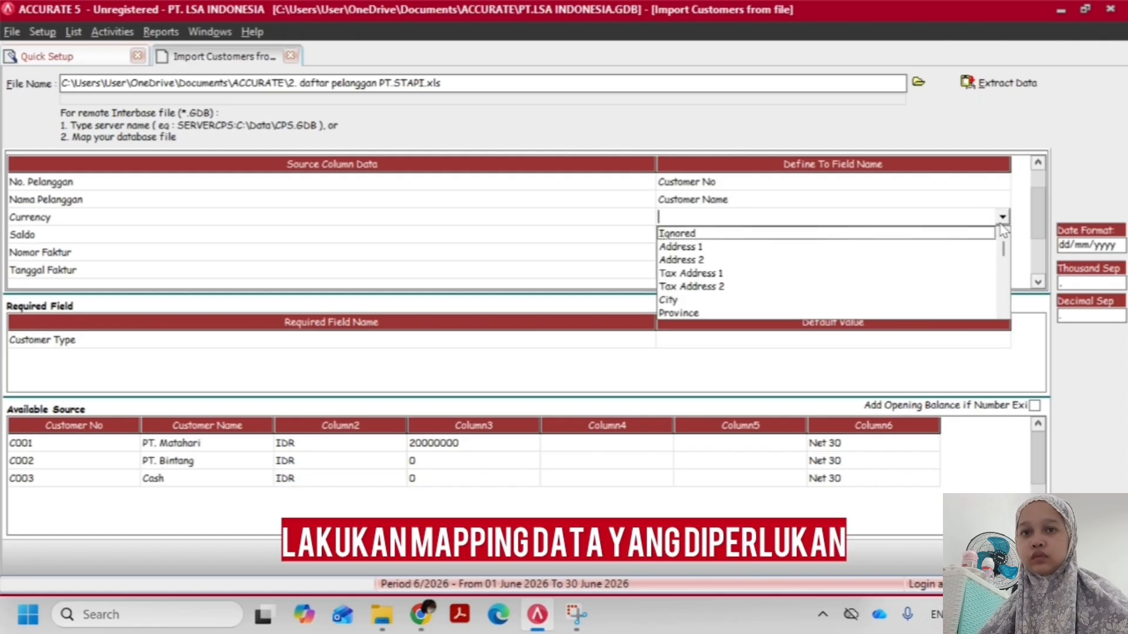
pyautogui.click(1002, 313)
pyautogui.click(1003, 313)
pyautogui.click(1003, 313)
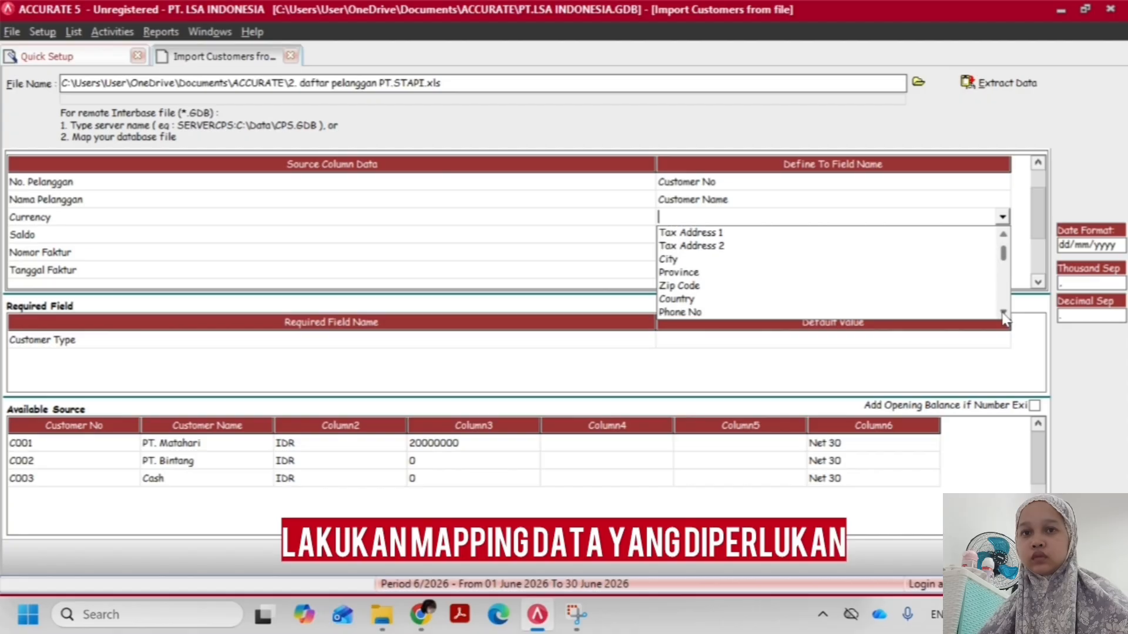
pyautogui.click(1003, 313)
pyautogui.click(1003, 313)
pyautogui.click(1003, 313)
pyautogui.click(1003, 313)
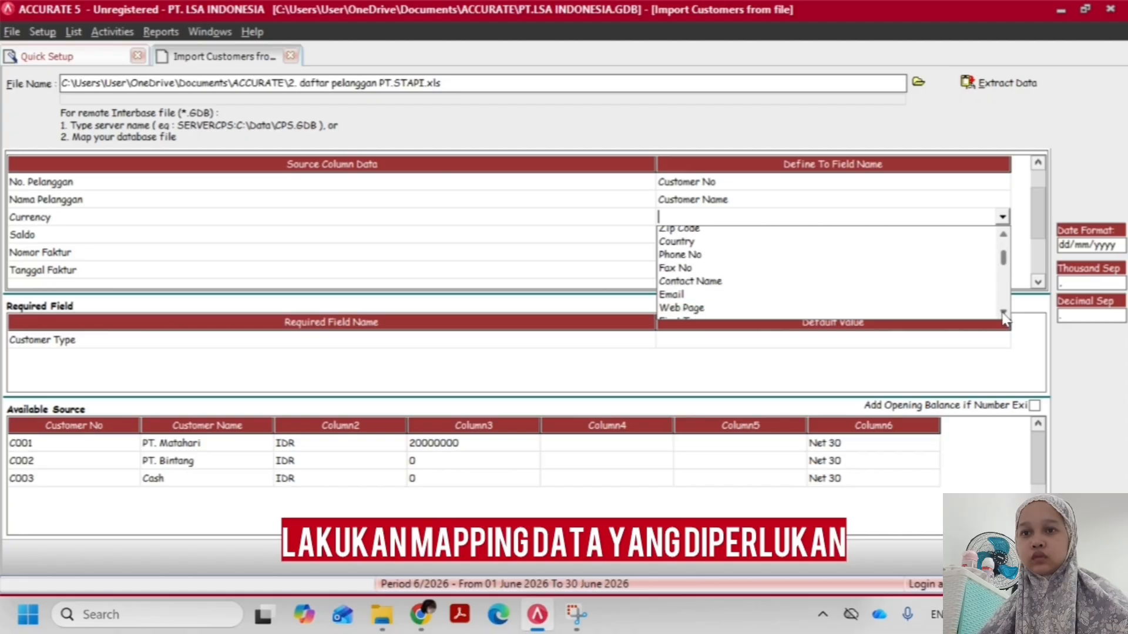
pyautogui.click(1003, 313)
pyautogui.click(1003, 313)
pyautogui.click(1003, 313)
pyautogui.click(1003, 313)
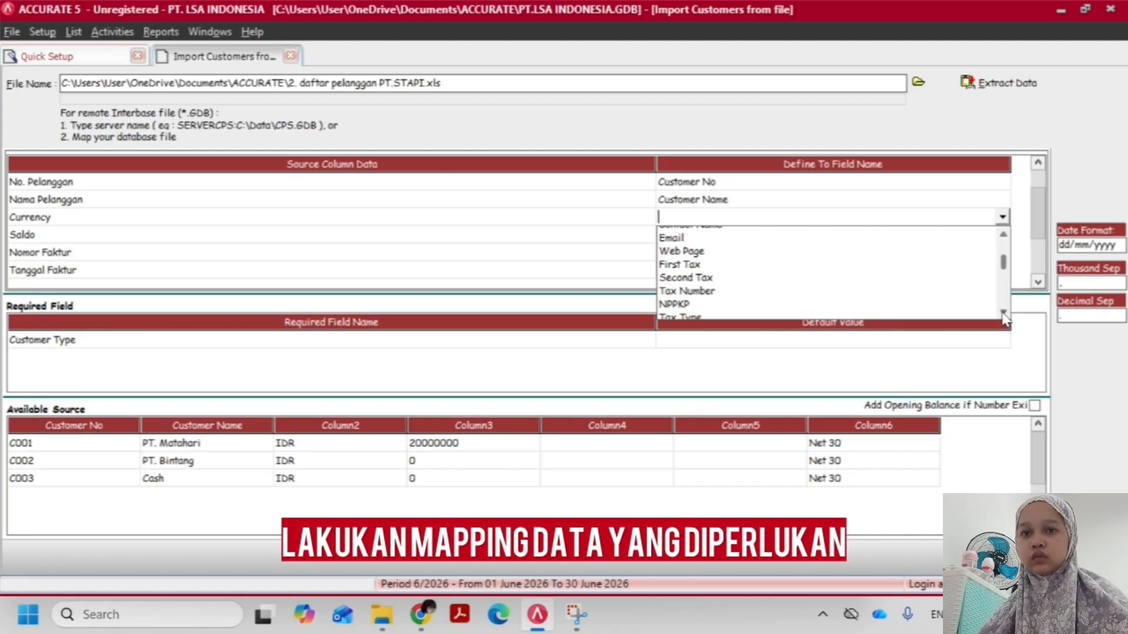
pyautogui.click(1003, 313)
pyautogui.click(1002, 313)
pyautogui.click(1003, 313)
pyautogui.click(1002, 314)
pyautogui.click(1003, 313)
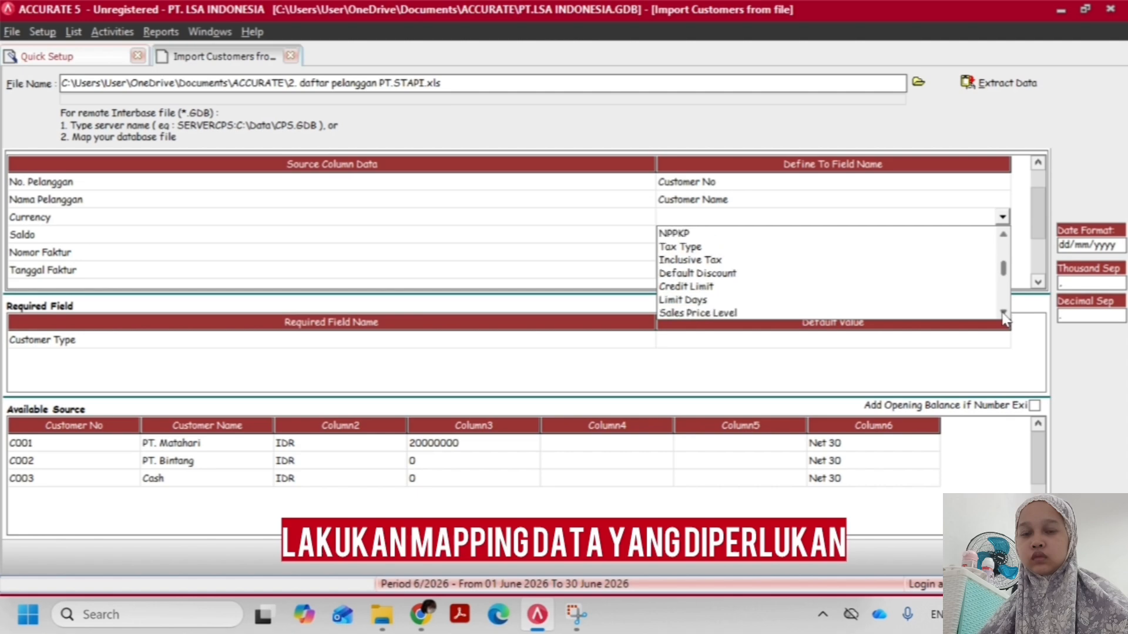
pyautogui.click(1003, 313)
pyautogui.click(1003, 313)
pyautogui.click(1003, 313)
pyautogui.click(1003, 313)
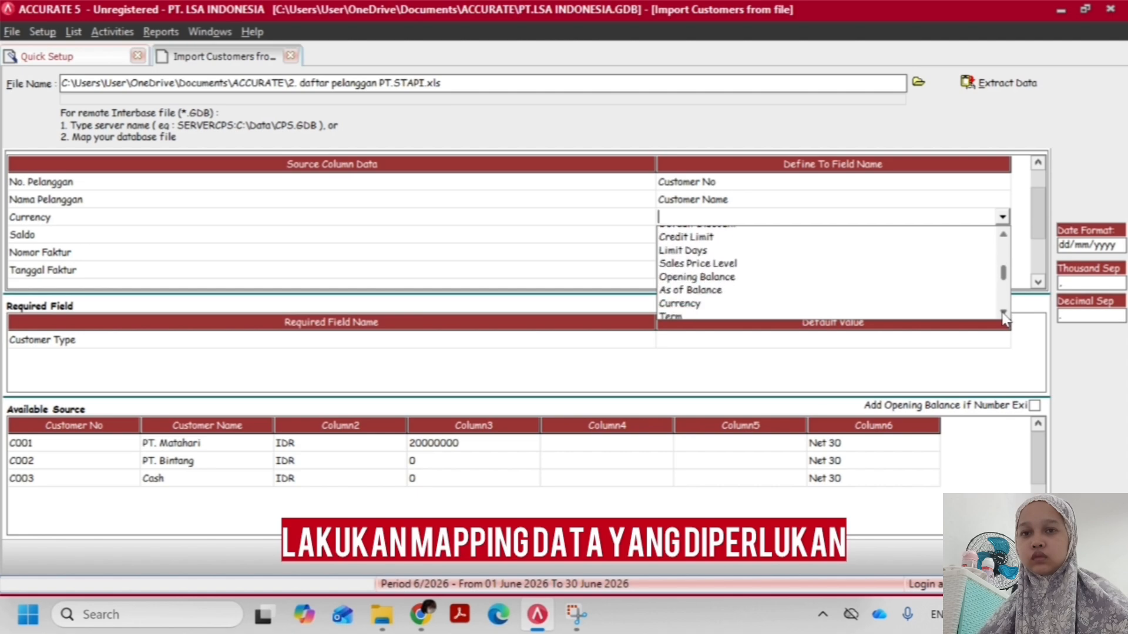
pyautogui.click(1003, 313)
pyautogui.click(1002, 313)
pyautogui.click(1003, 313)
pyautogui.click(701, 259)
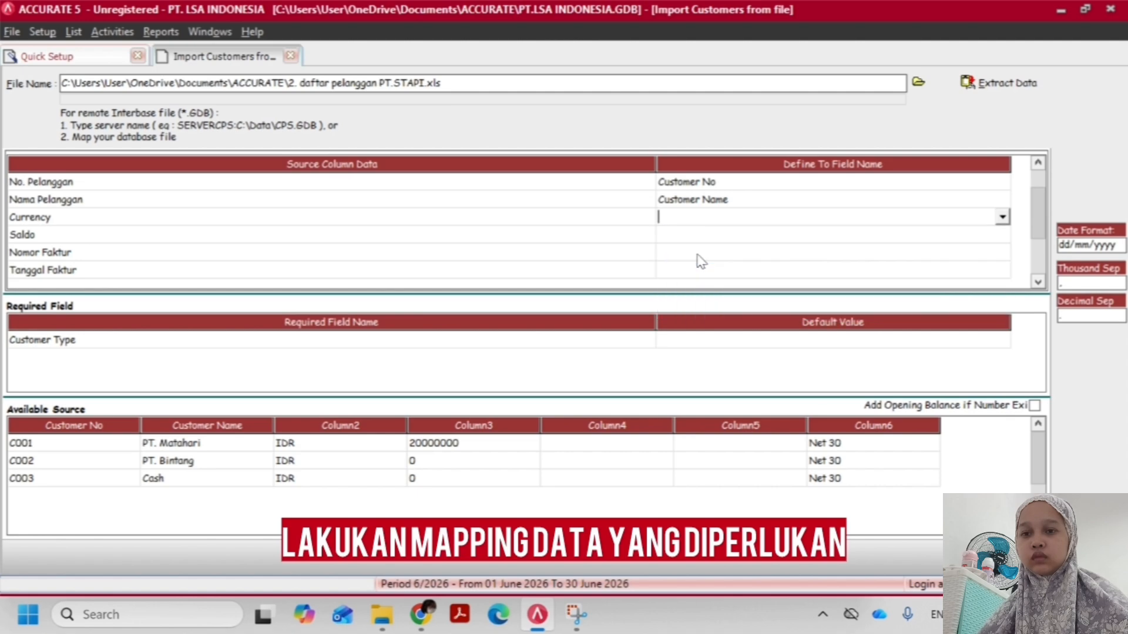
# Define the source currency IDR for the customer import and accept the currency definition
pyautogui.click(223, 53)
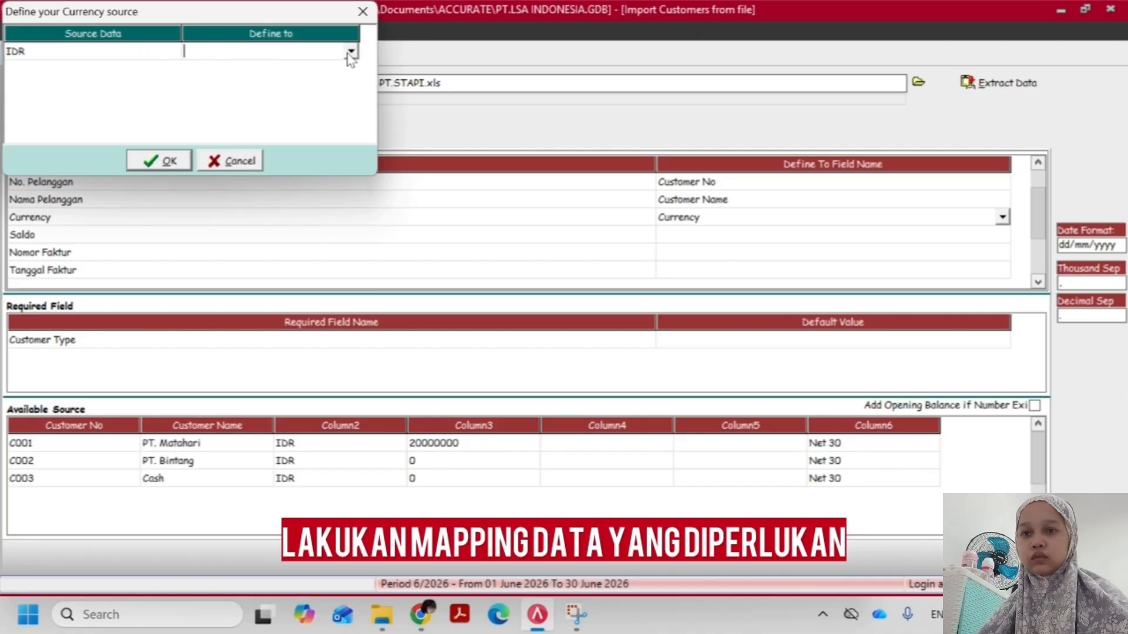
pyautogui.click(351, 52)
pyautogui.click(273, 70)
pyautogui.click(164, 160)
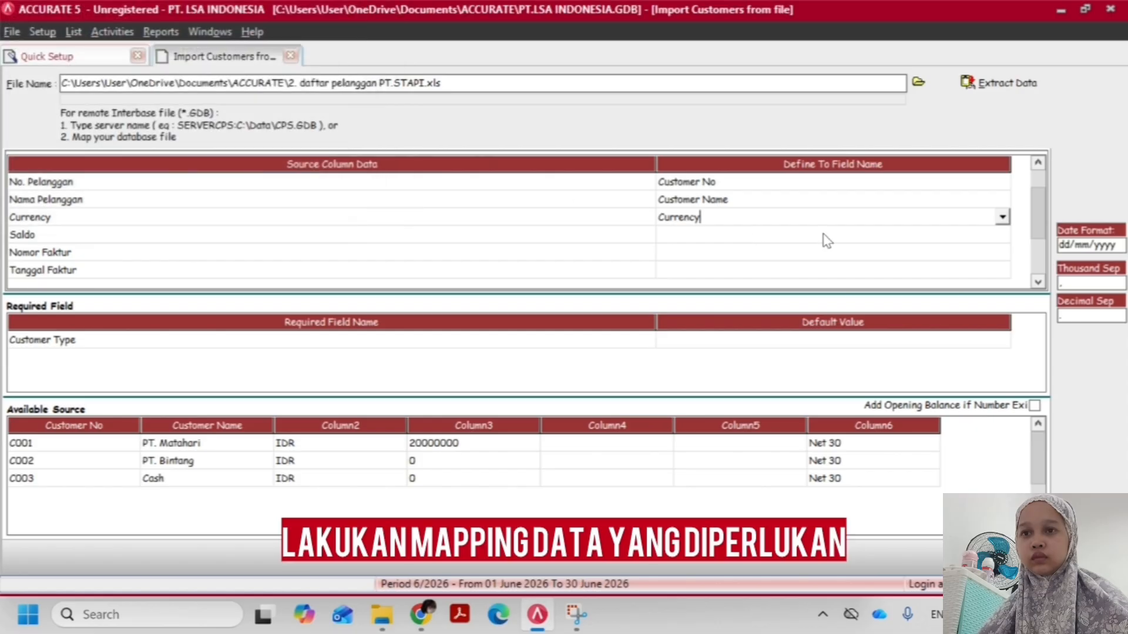
# Map the Saldo source column of the customer list to Opening Balance
pyautogui.click(858, 238)
pyautogui.click(977, 234)
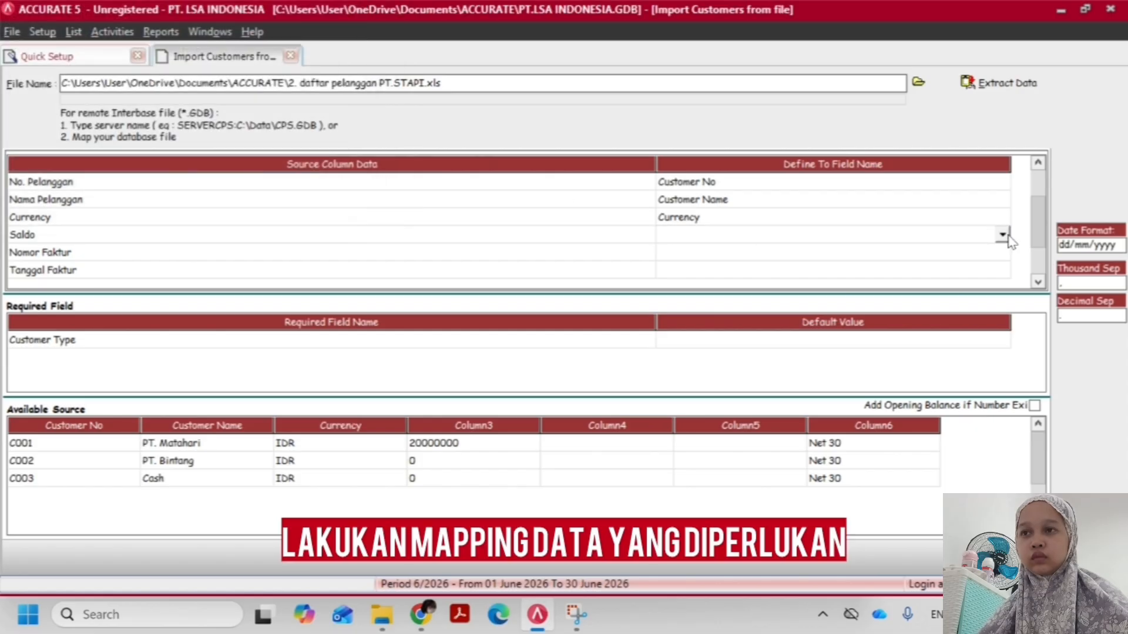
pyautogui.click(1003, 235)
pyautogui.press('o')
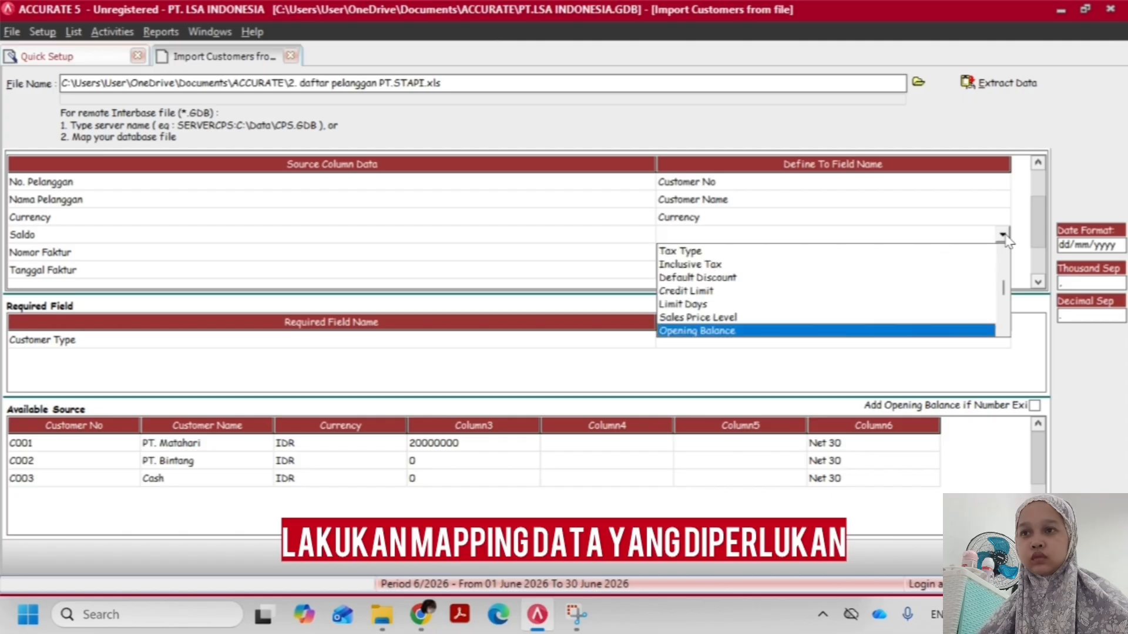
pyautogui.press('Return')
# Map the Nomor Faktur source column to Invoice No. OB
pyautogui.press('Down')
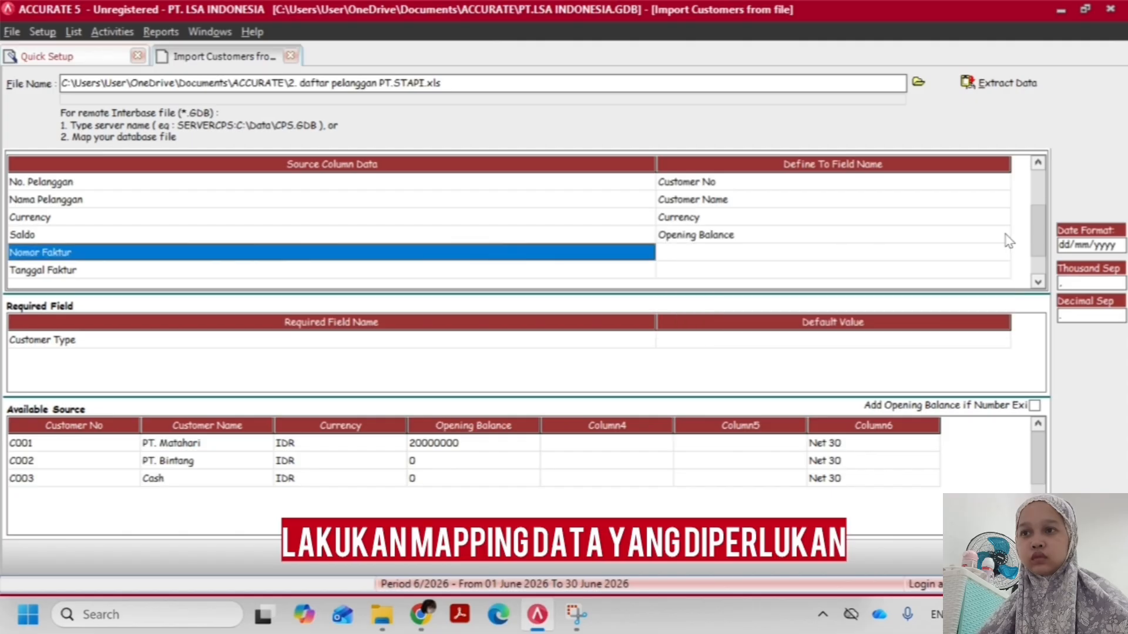
pyautogui.click(962, 260)
pyautogui.click(958, 259)
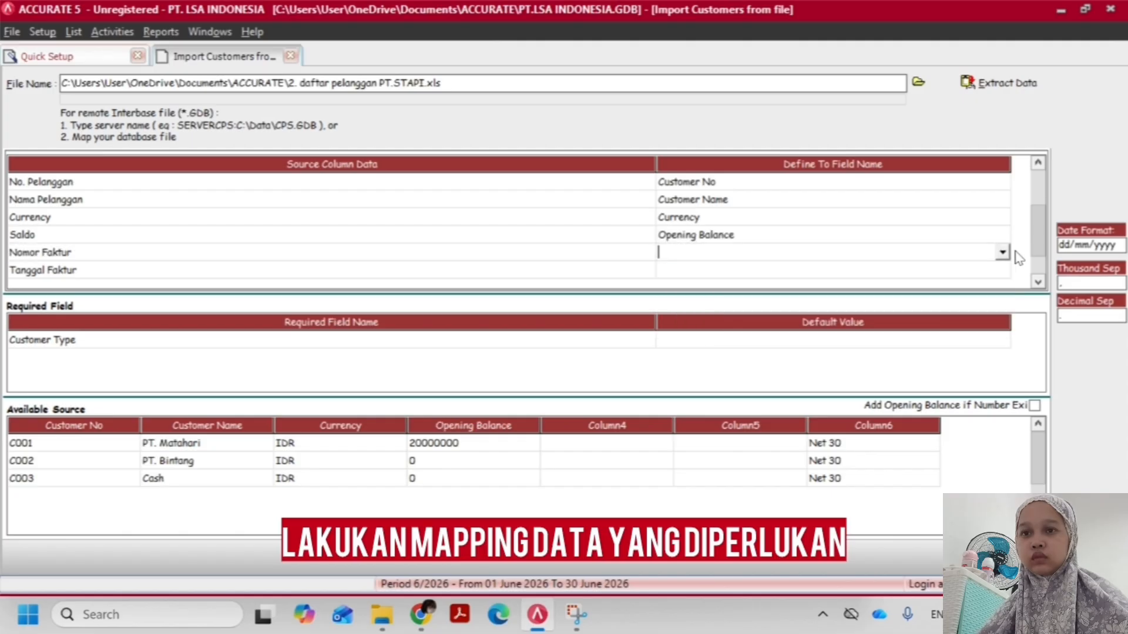
pyautogui.click(1002, 254)
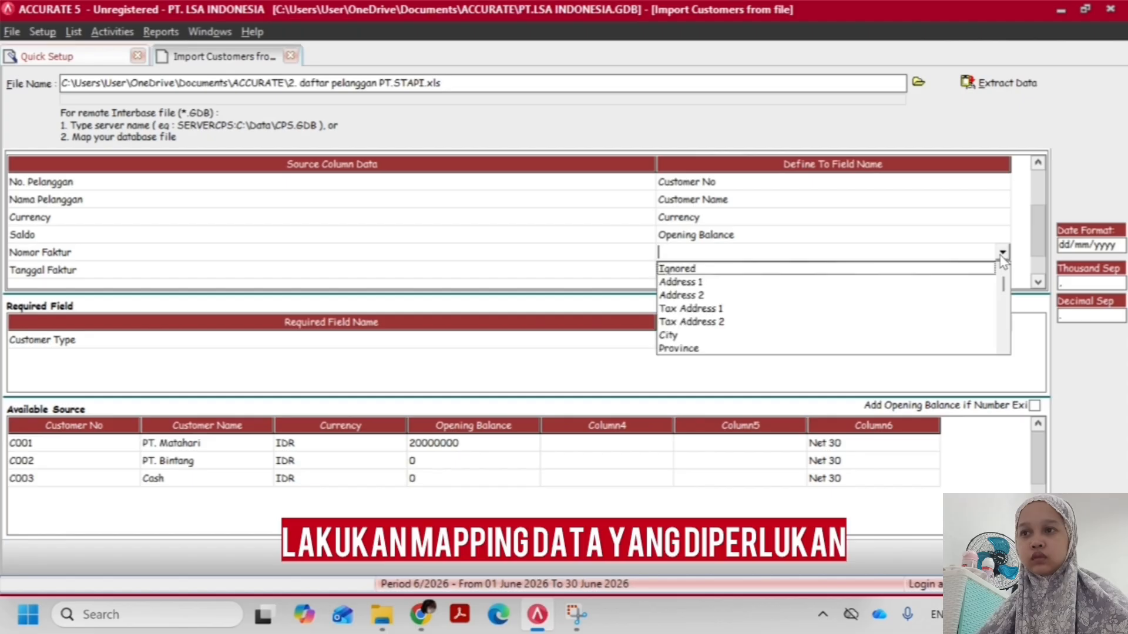
pyautogui.write('in')
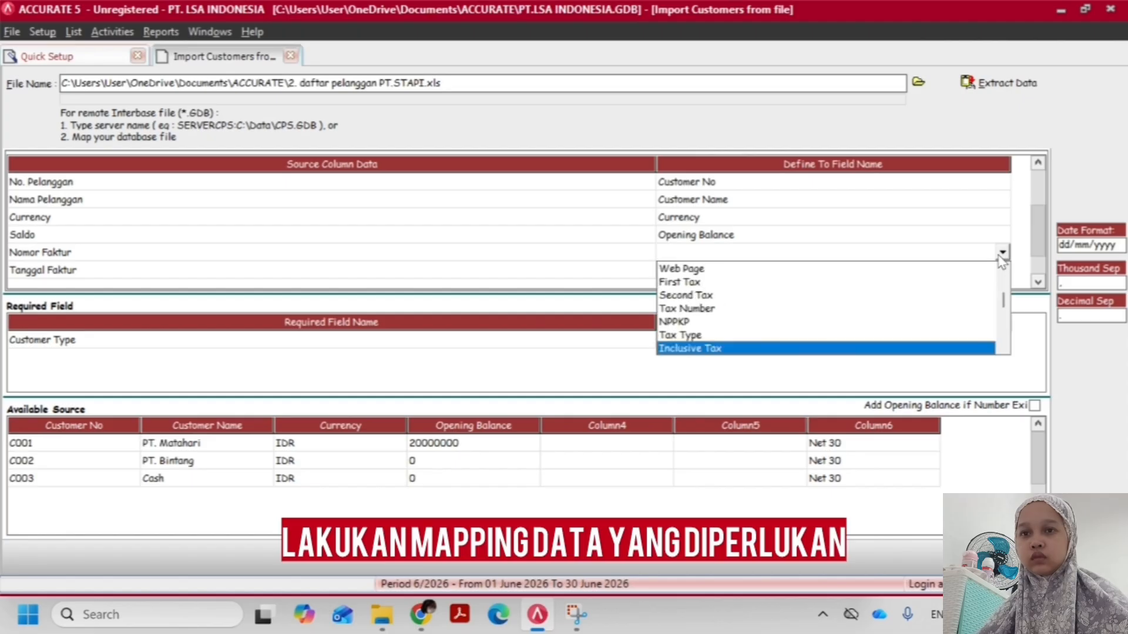
pyautogui.write('v')
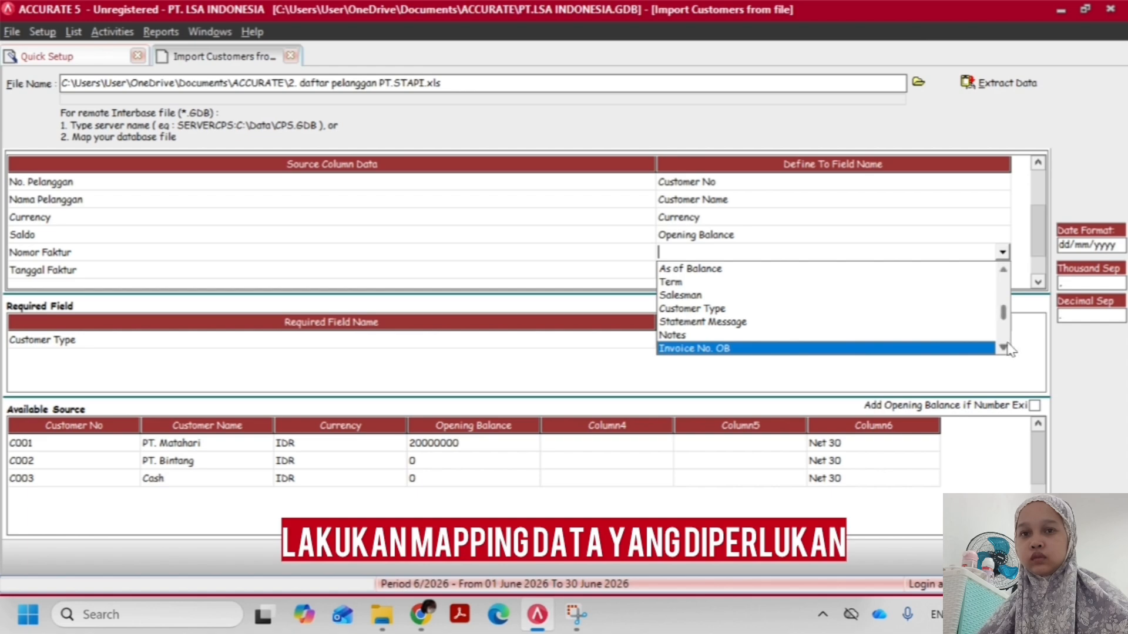
pyautogui.click(1004, 348)
pyautogui.click(1004, 349)
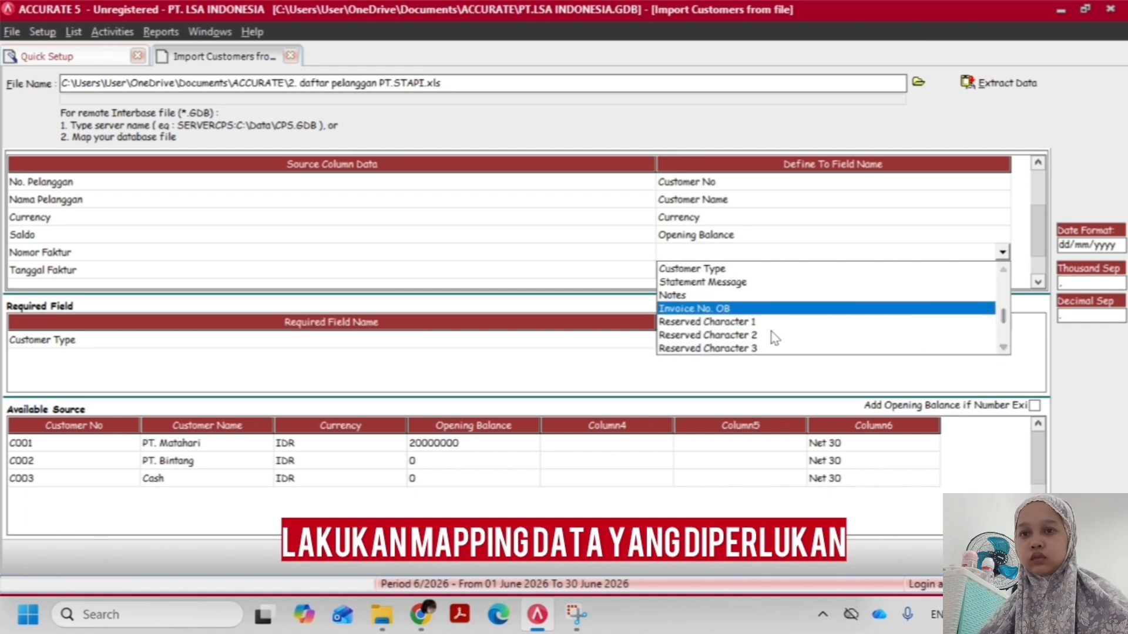
pyautogui.click(732, 303)
# Look through the available fields for the Tanggal Faktur source column and set it to Ignored
pyautogui.click(712, 272)
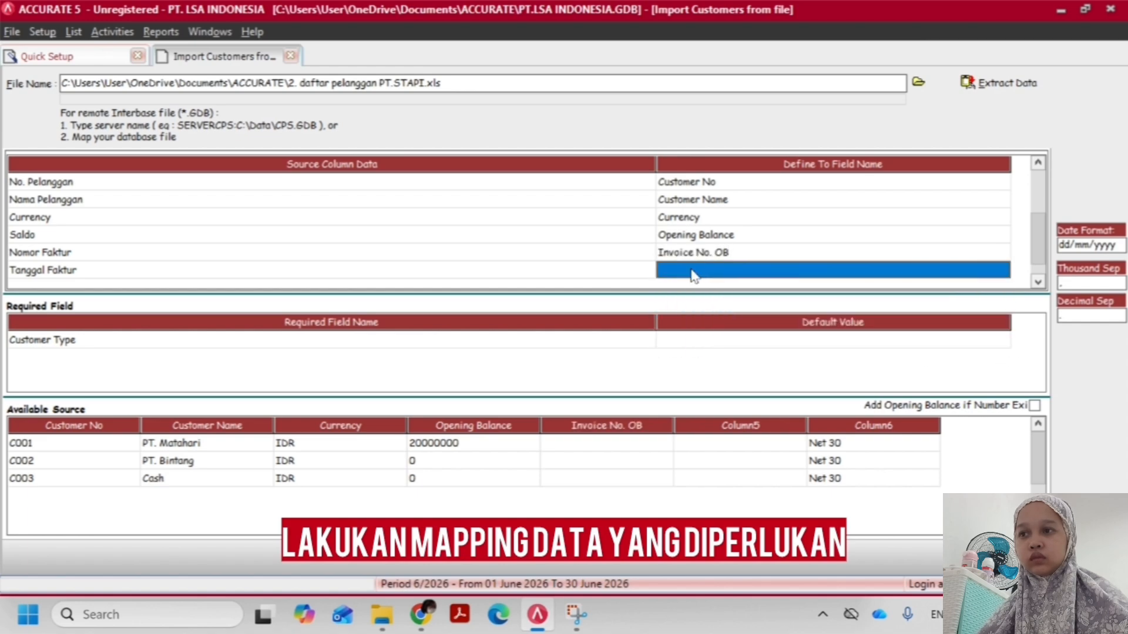
pyautogui.click(1002, 271)
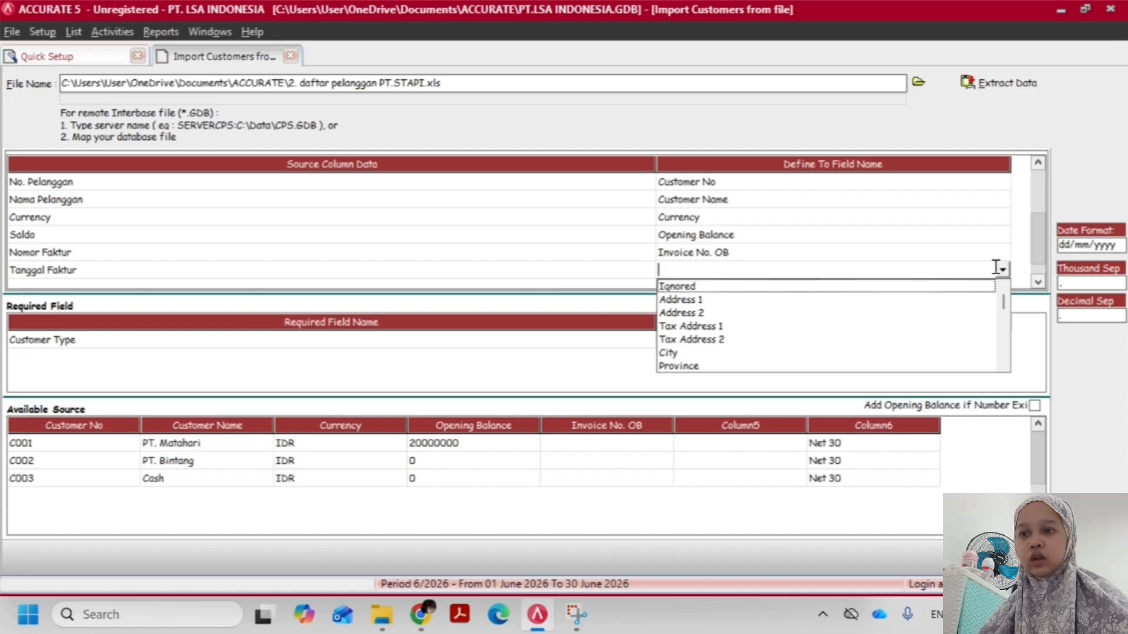
pyautogui.write('in')
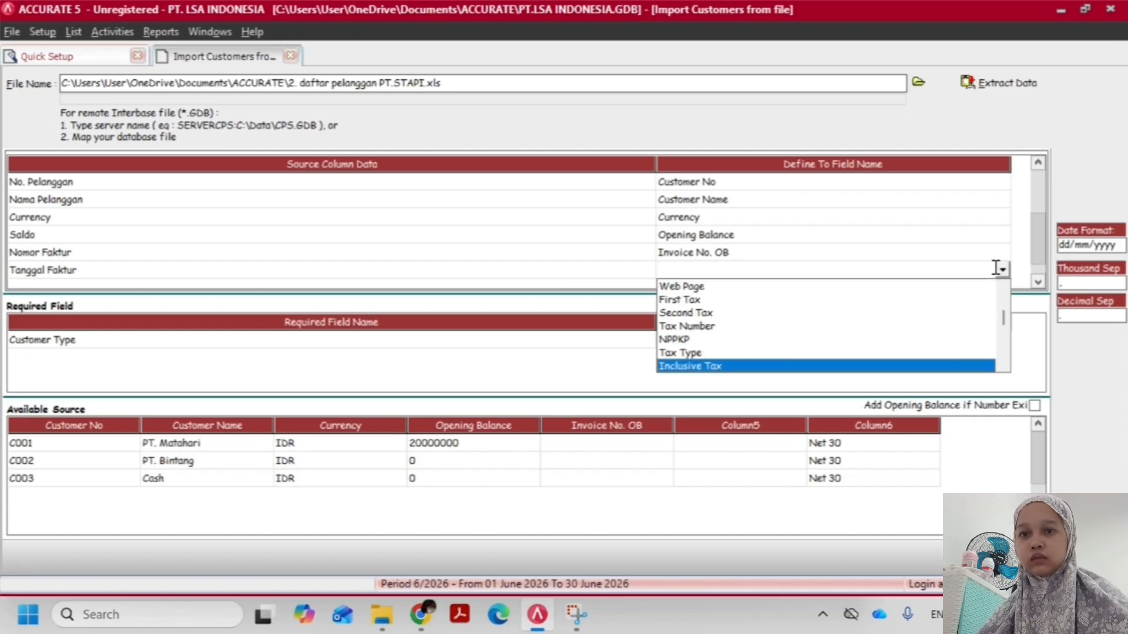
pyautogui.click(1003, 366)
pyautogui.click(1003, 367)
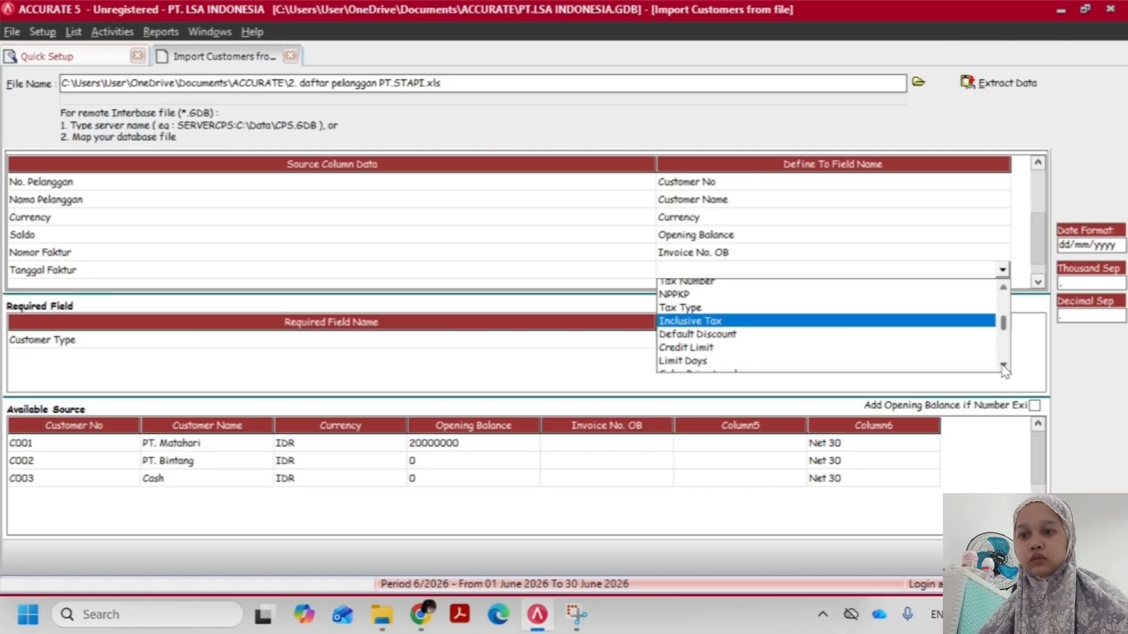
pyautogui.click(1003, 366)
pyautogui.click(1003, 366)
pyautogui.moveTo(1006, 327); pyautogui.dragTo(1055, 349)
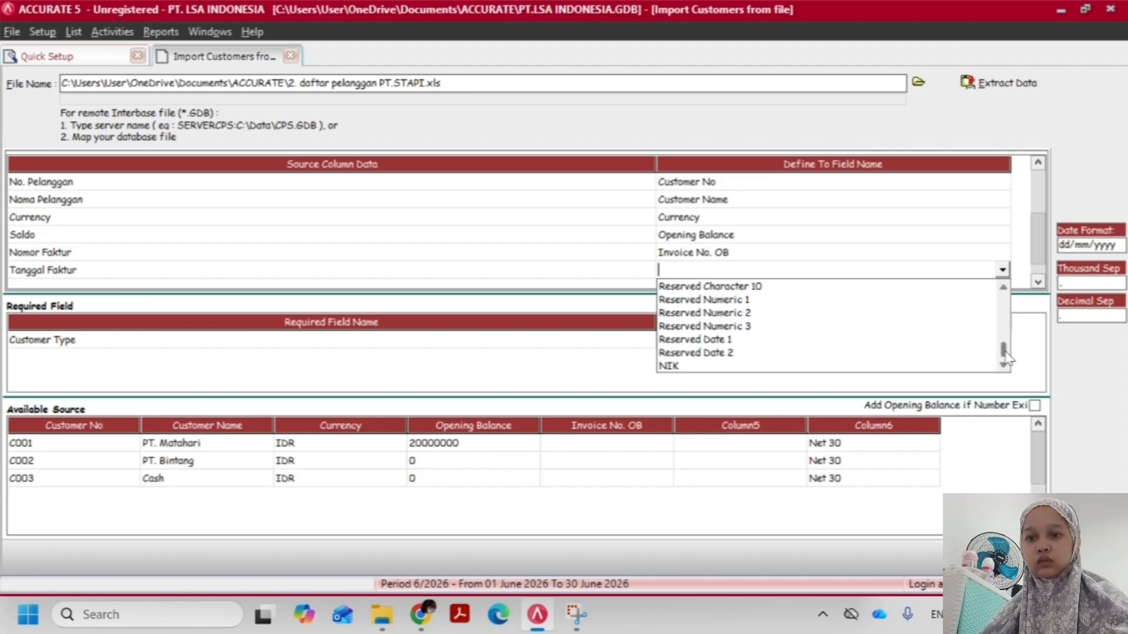
pyautogui.moveTo(1006, 355); pyautogui.dragTo(1005, 309)
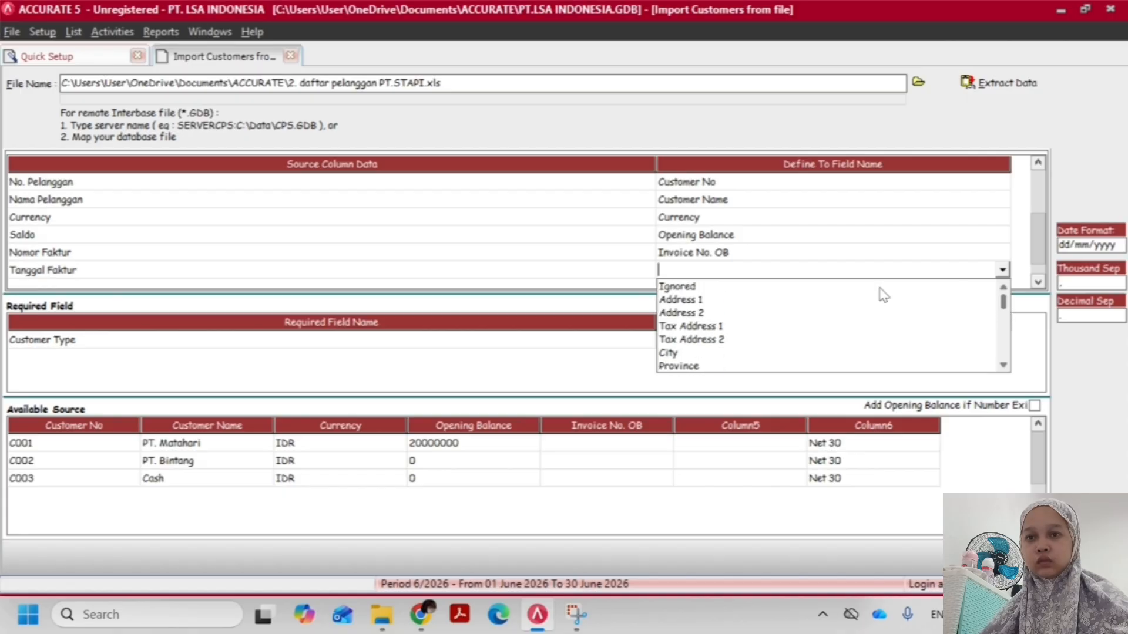
pyautogui.click(768, 288)
# Map the Term source column of the customer list to the Term field
pyautogui.click(693, 218)
pyautogui.press('Down')
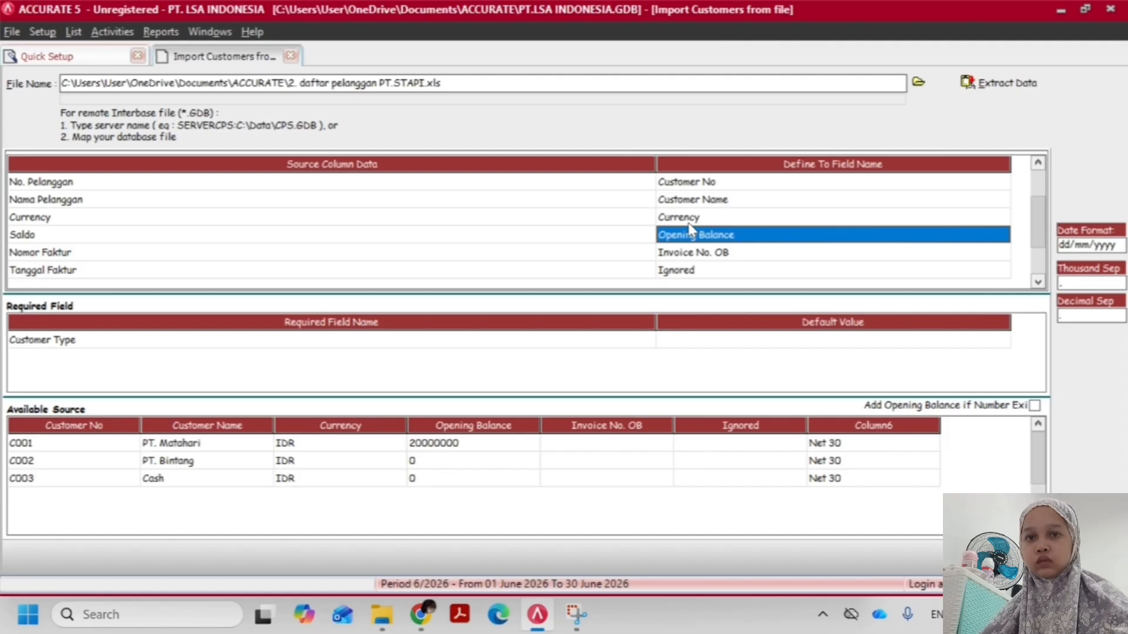
pyautogui.press('Down')
pyautogui.press('Down')
pyautogui.press('Down')
pyautogui.click(738, 272)
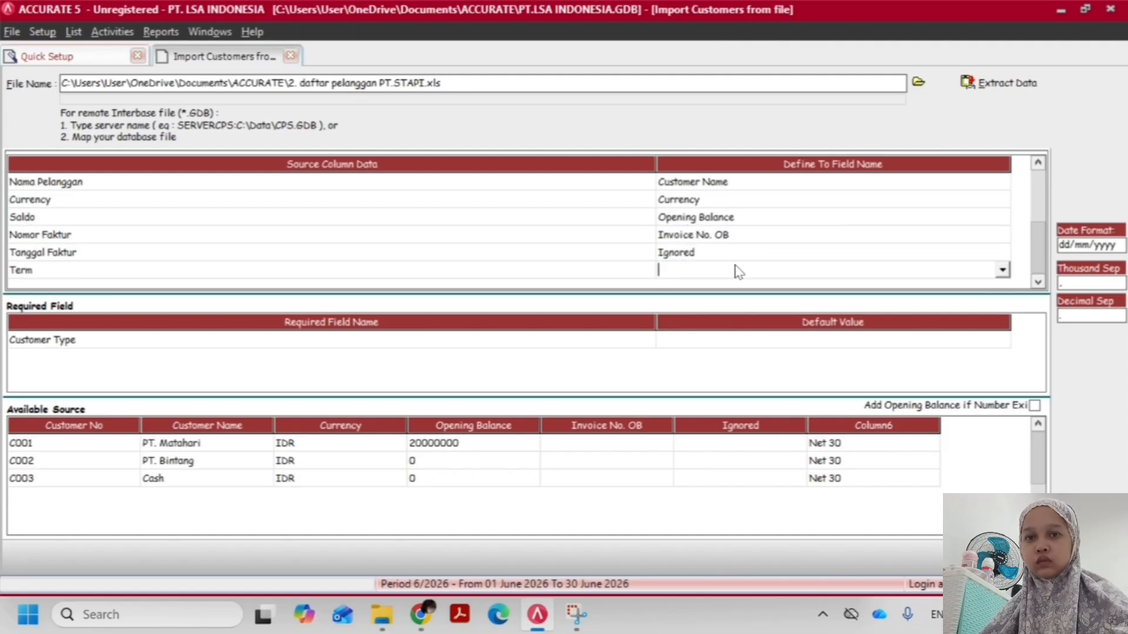
pyautogui.click(1003, 272)
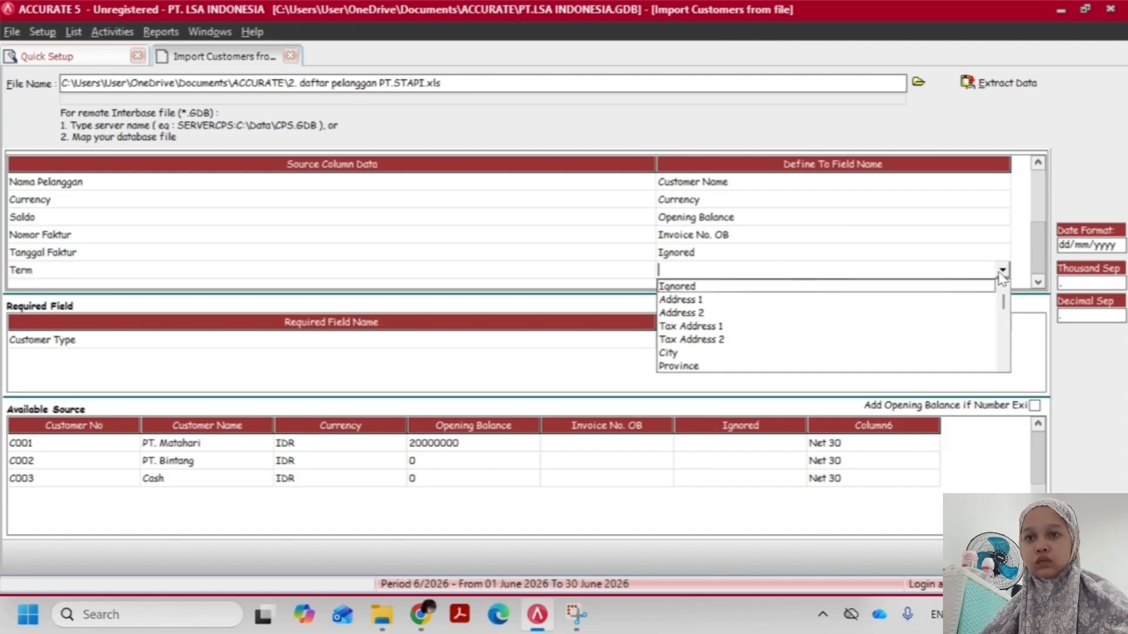
pyautogui.write('te')
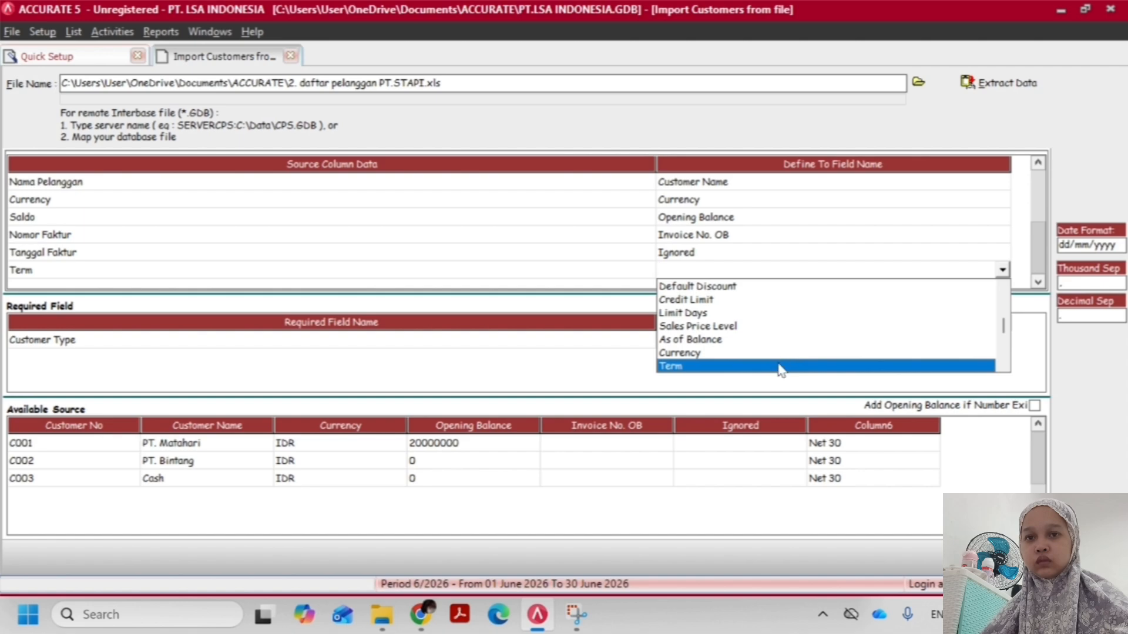
pyautogui.click(780, 367)
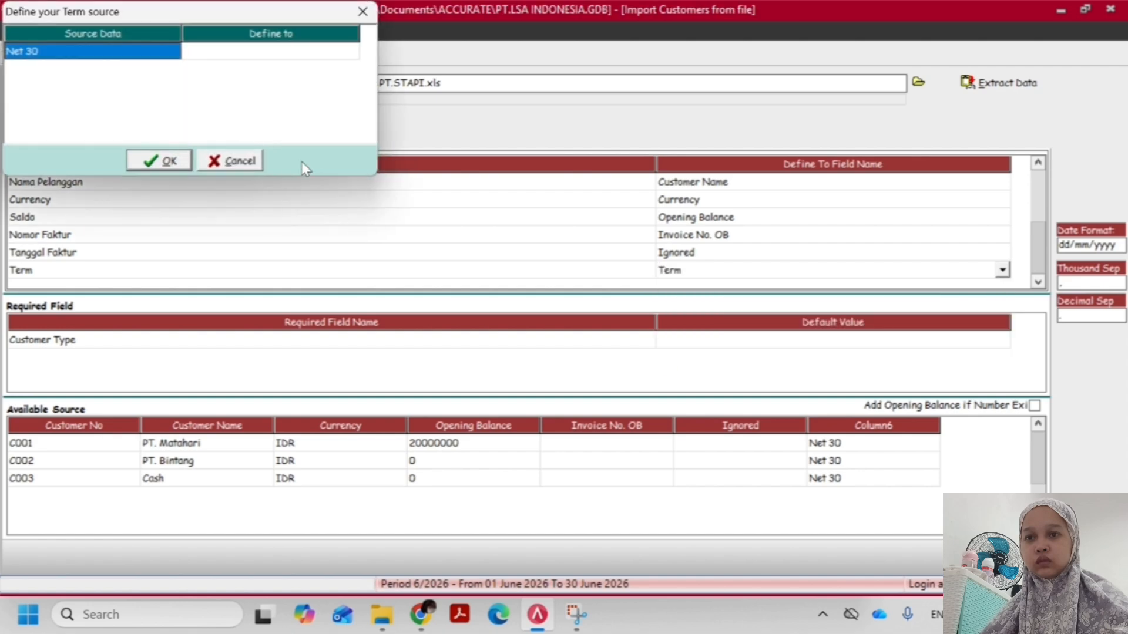
pyautogui.click(252, 53)
pyautogui.click(279, 51)
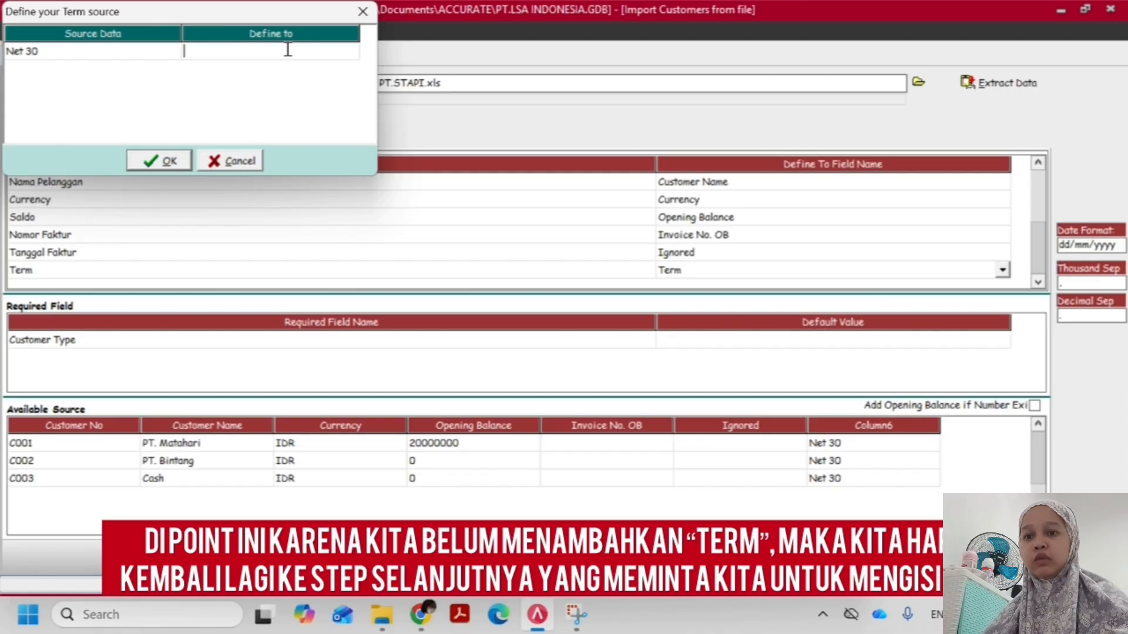
pyautogui.click(230, 160)
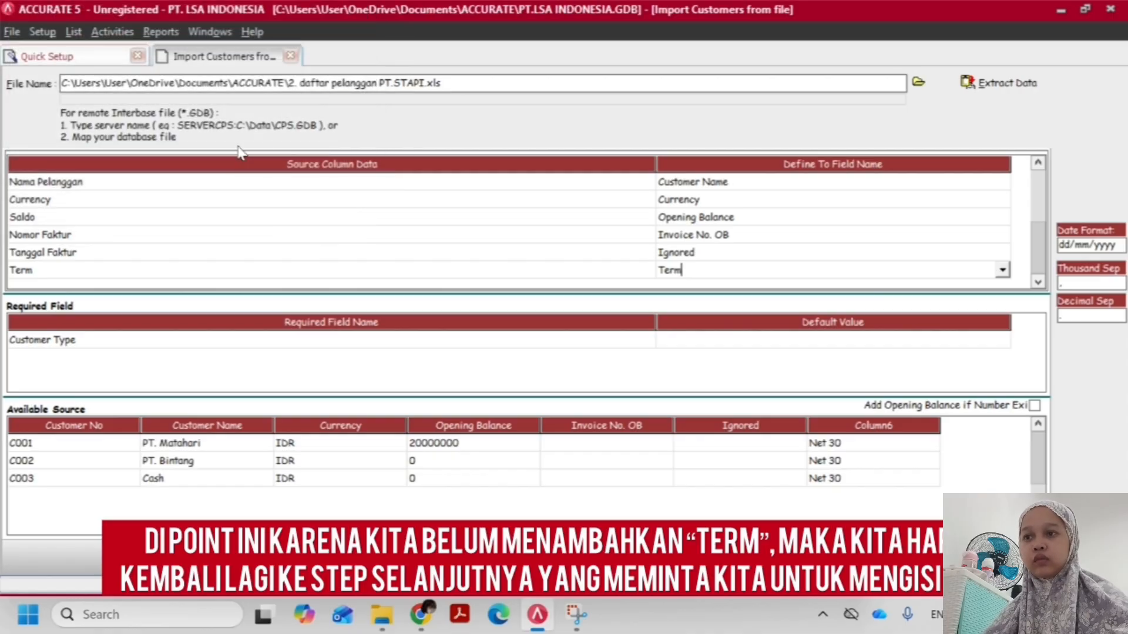
pyautogui.click(438, 276)
pyautogui.click(605, 265)
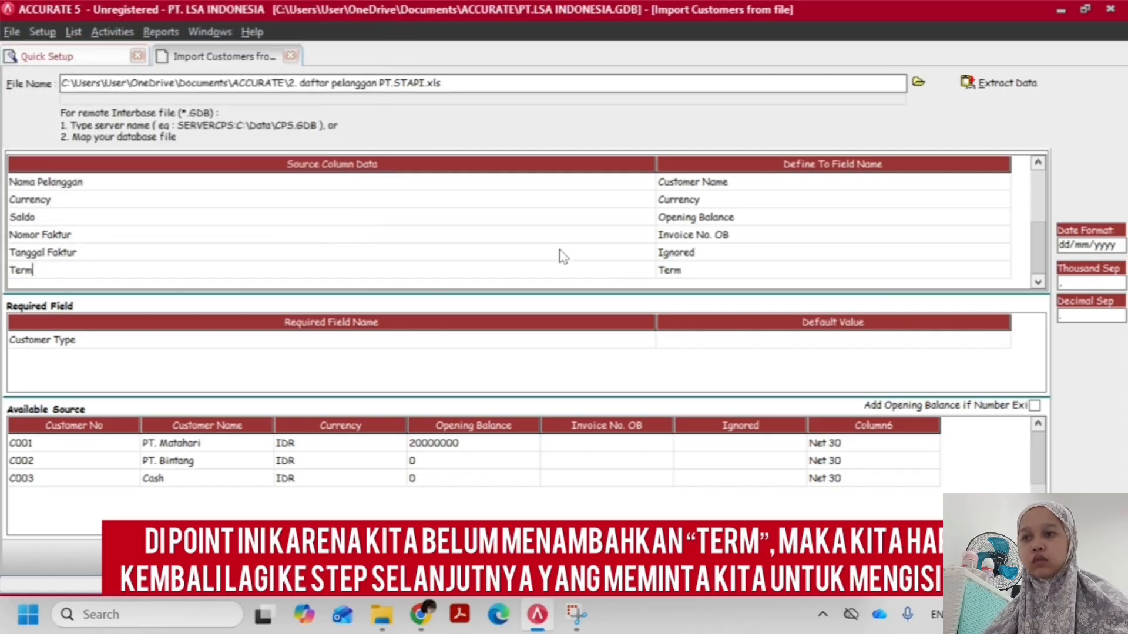
pyautogui.click(520, 221)
# Add a payment term to the Quick Setup's Other List with net due in 30 days and a 0% discount
pyautogui.click(116, 57)
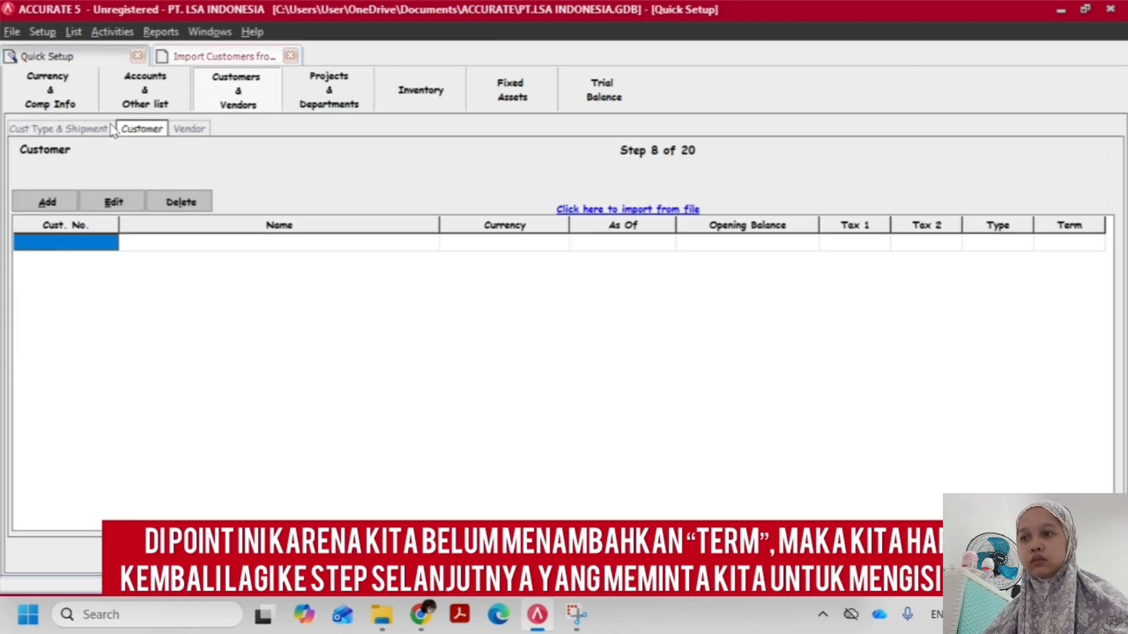
pyautogui.click(132, 102)
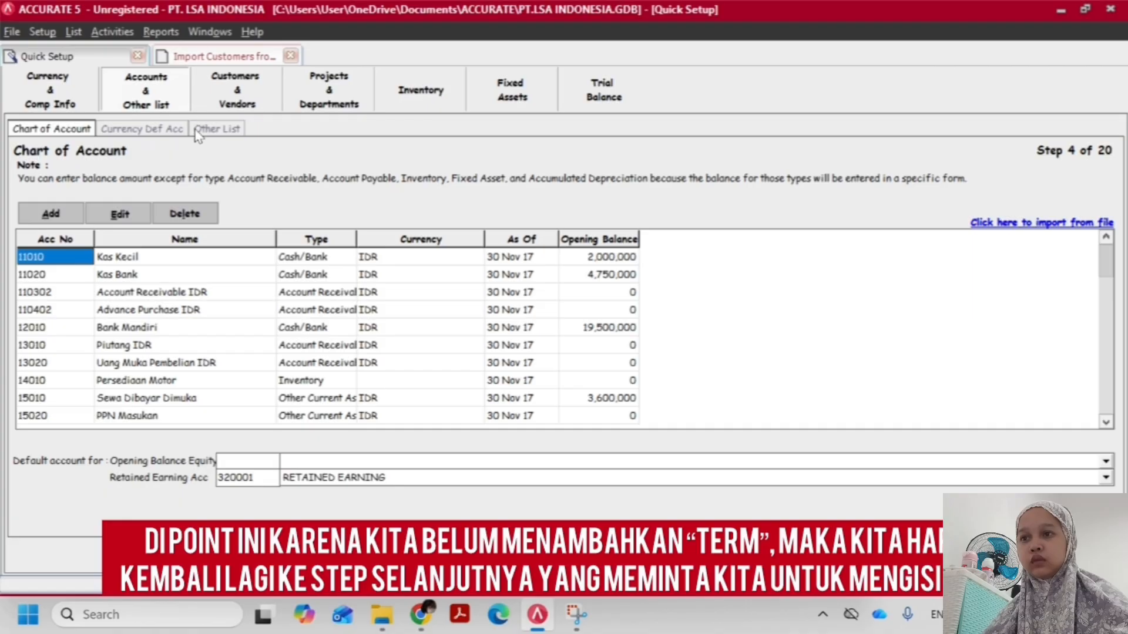
pyautogui.click(196, 132)
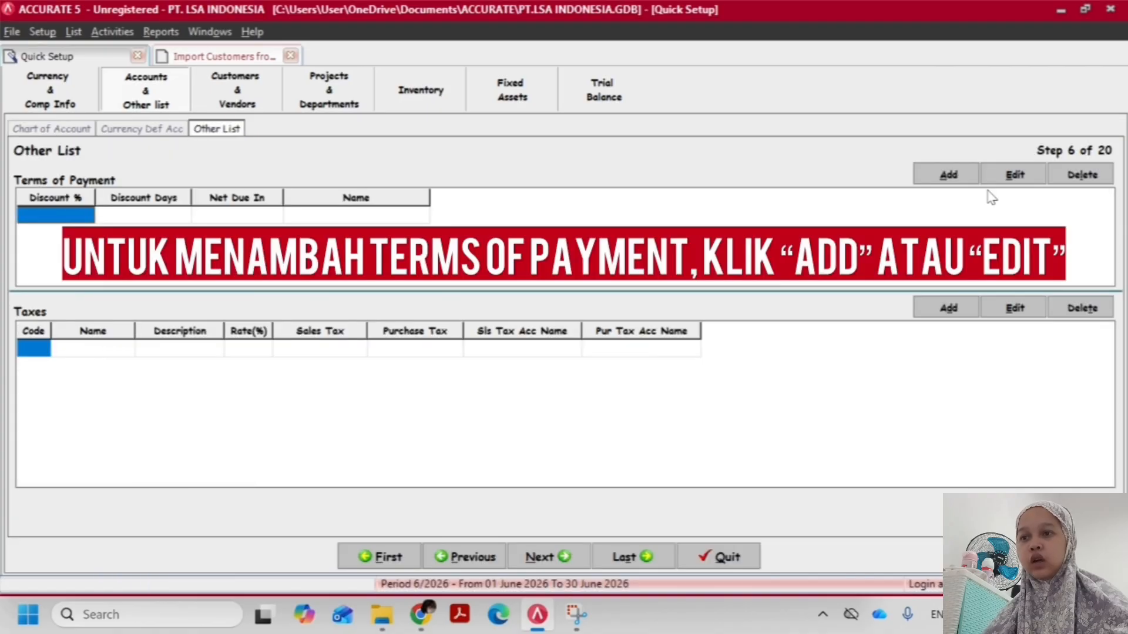
pyautogui.click(958, 174)
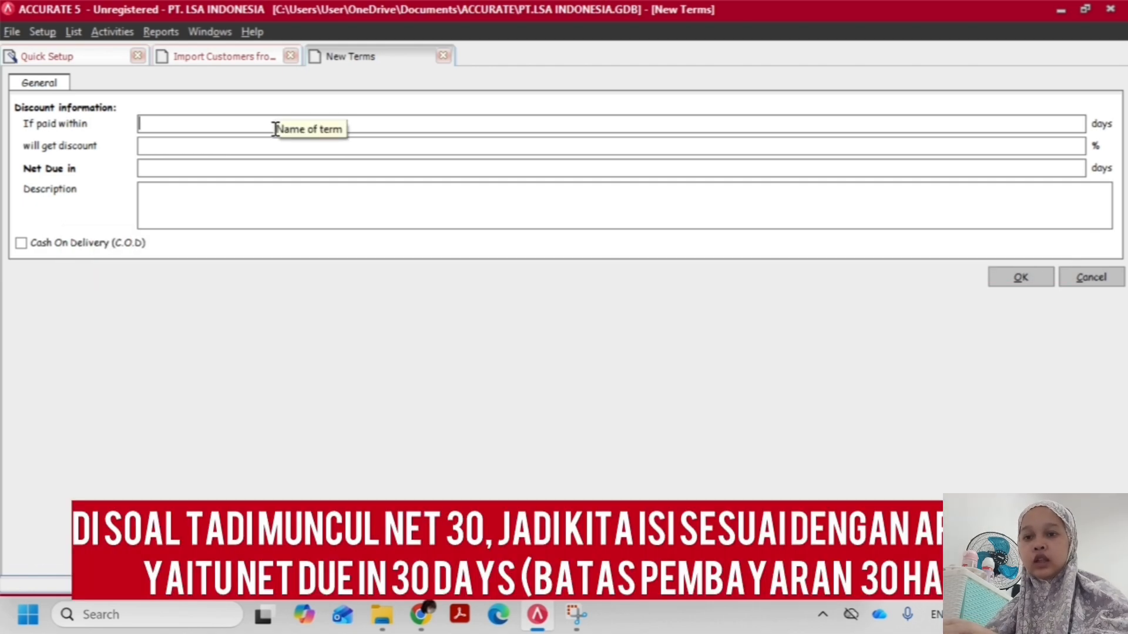
pyautogui.click(246, 169)
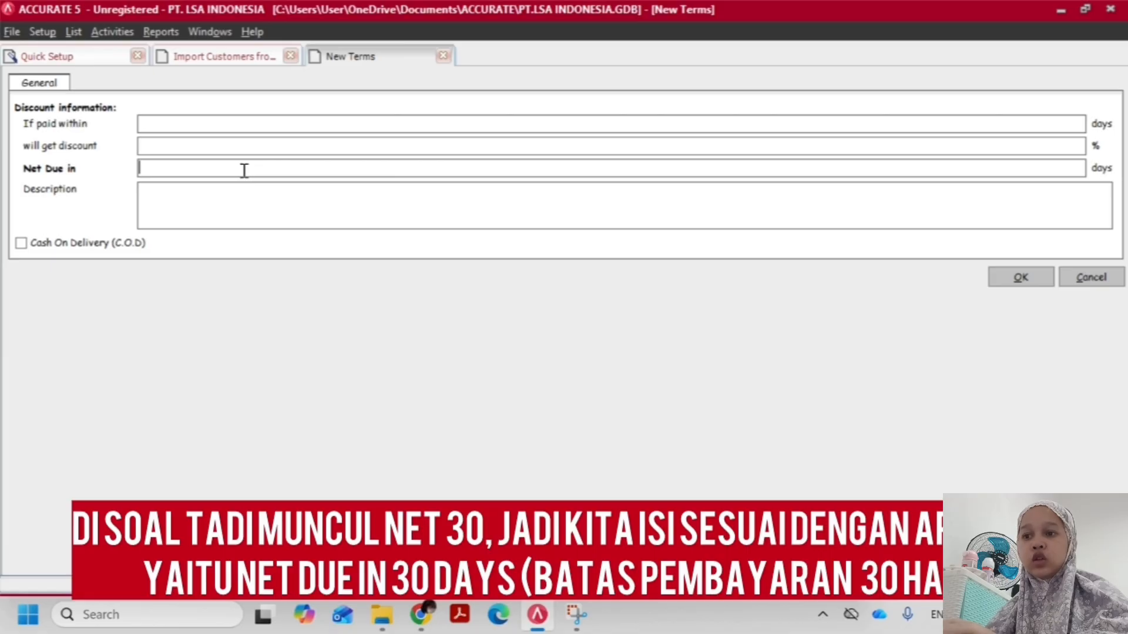
pyautogui.write('30')
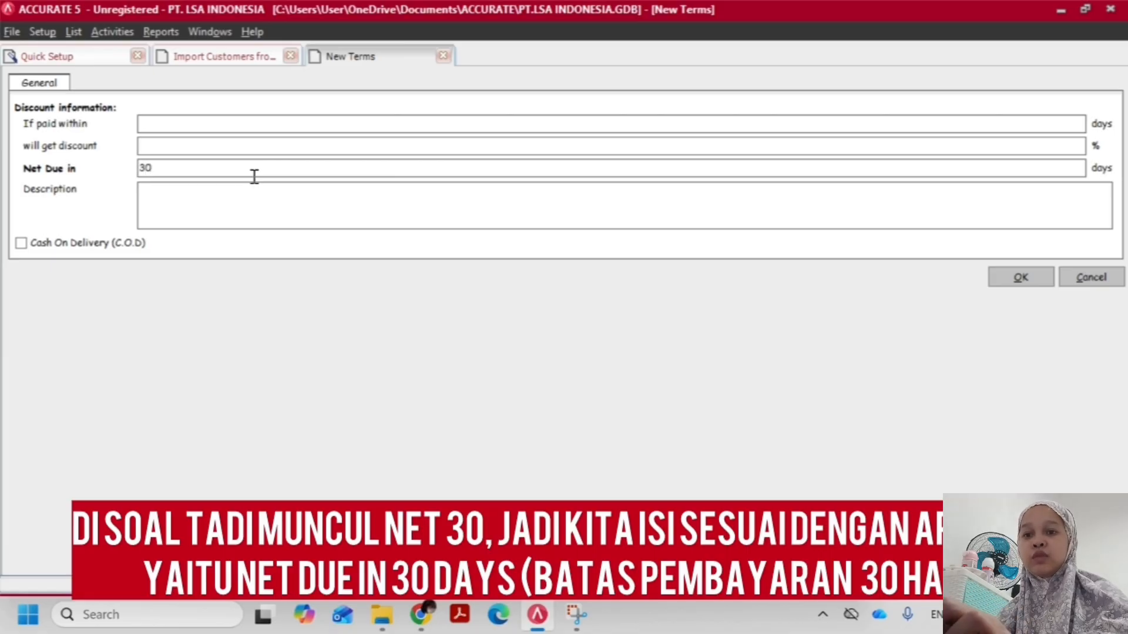
pyautogui.click(1018, 277)
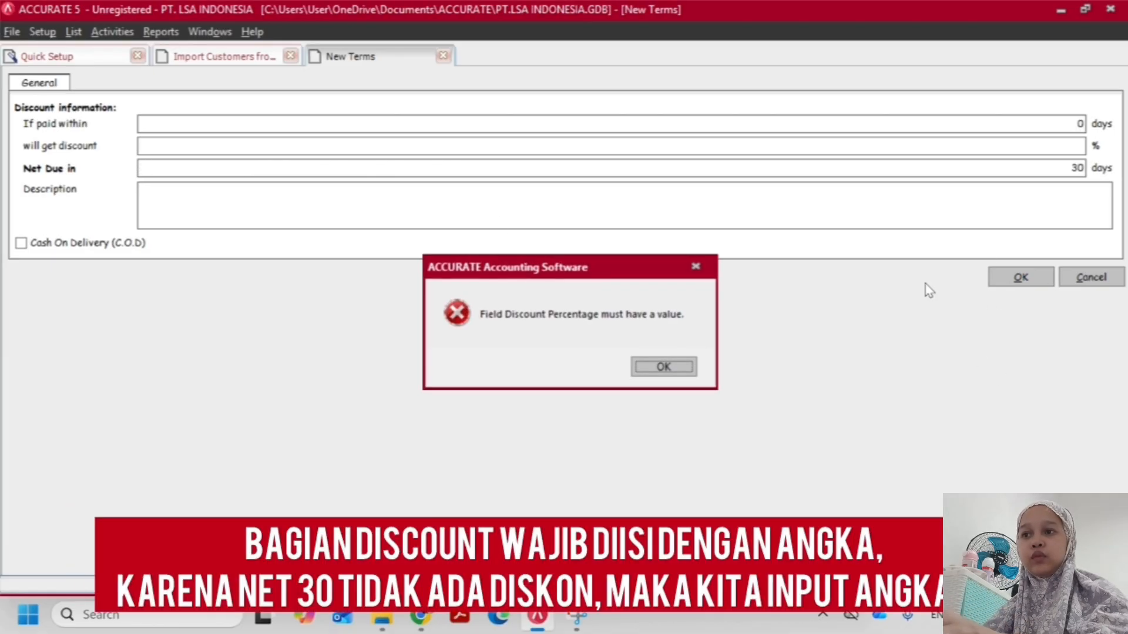
pyautogui.click(683, 368)
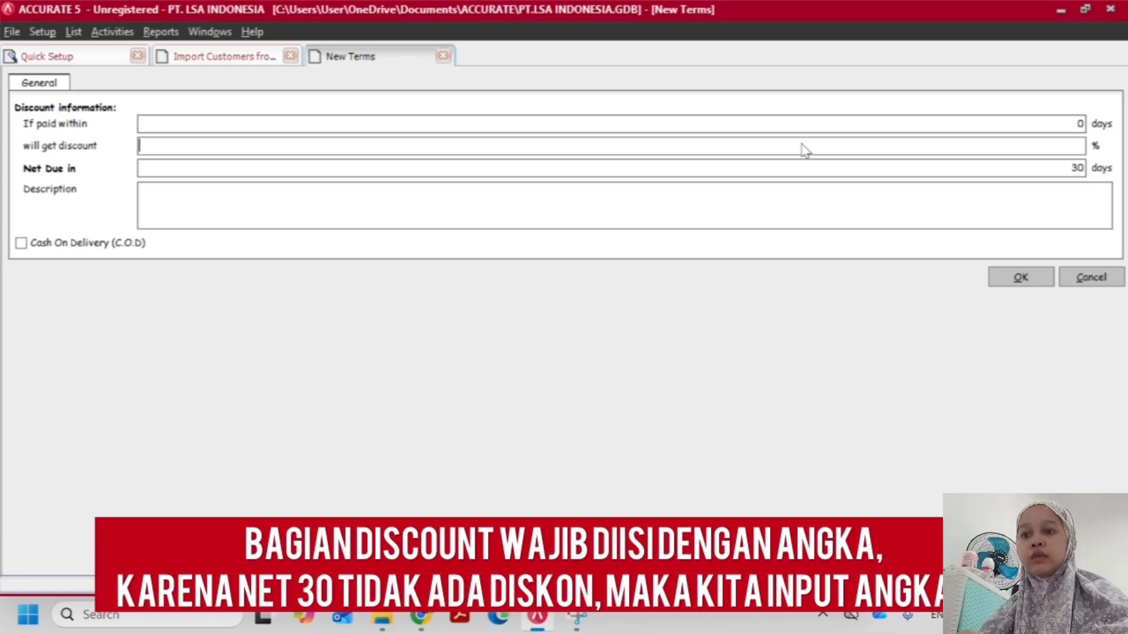
pyautogui.click(998, 146)
pyautogui.write('0')
pyautogui.click(1035, 281)
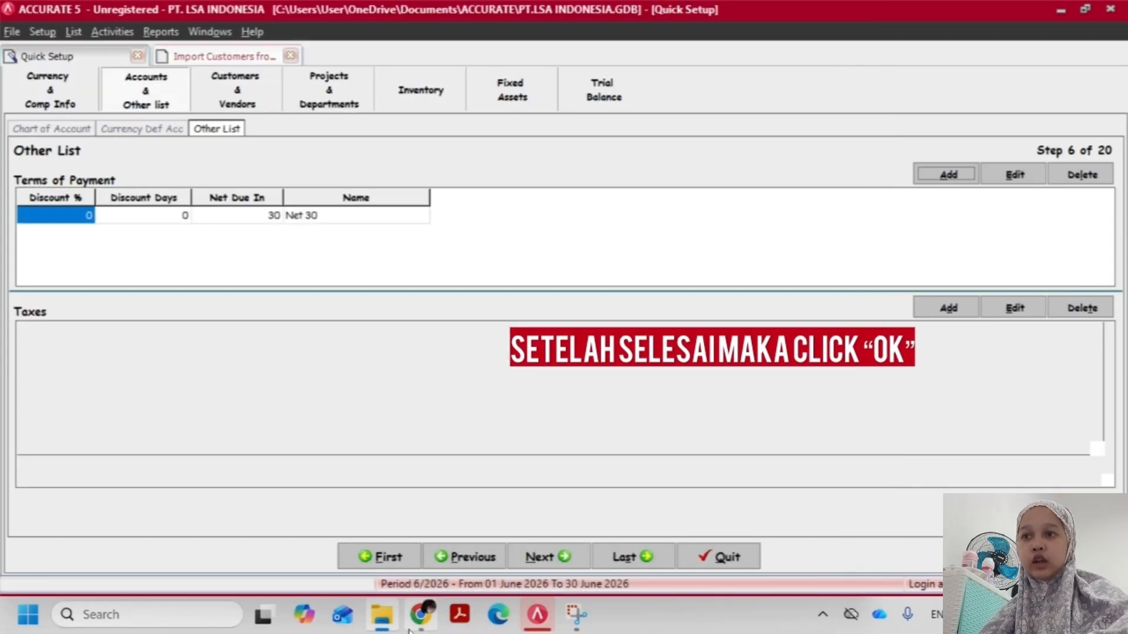
# Switch to the transaction PDF in the browser and check the payment terms on its invoices
pyautogui.click(420, 614)
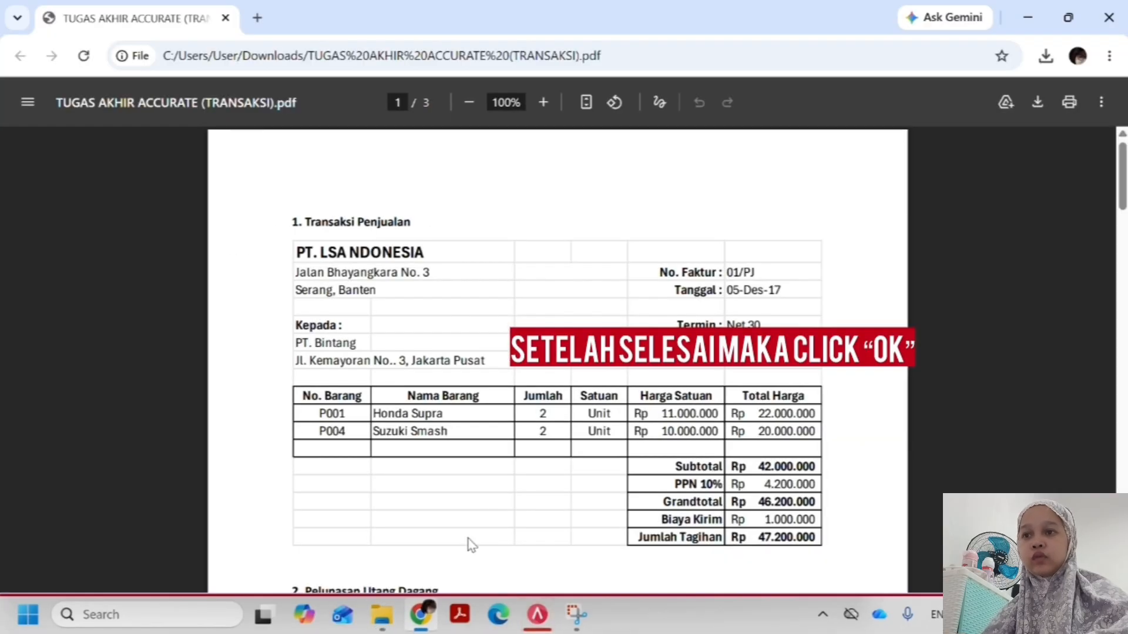
pyautogui.hotkey('alt', 'Tab')
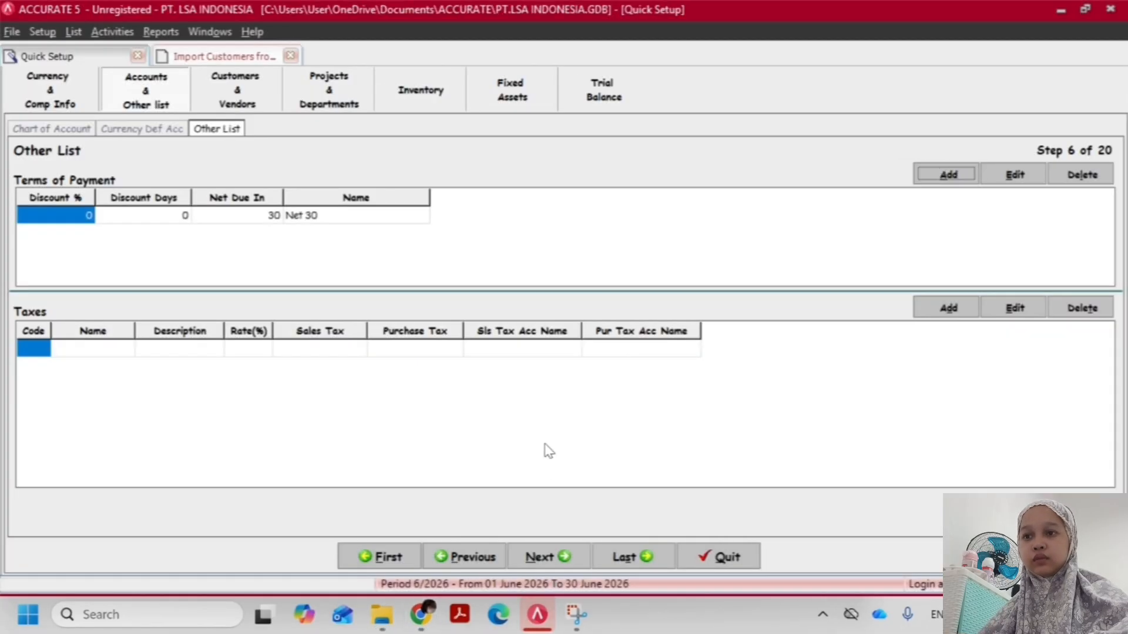
pyautogui.hotkey('alt', 'Tab')
pyautogui.scroll(-10, 546, 450)
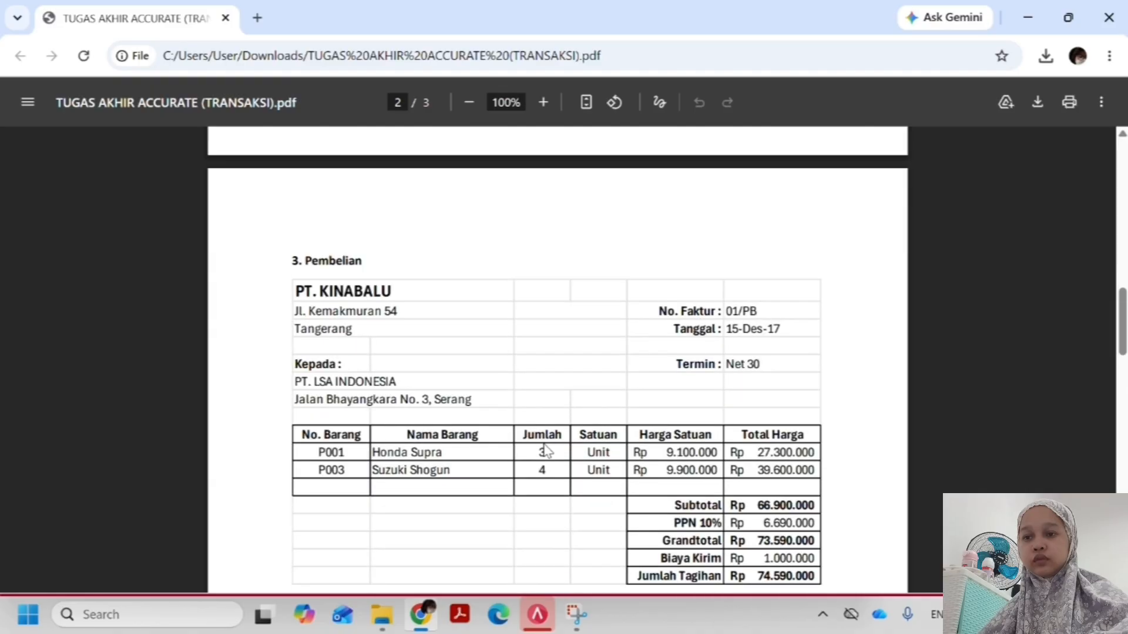
pyautogui.scroll(-15, 546, 451)
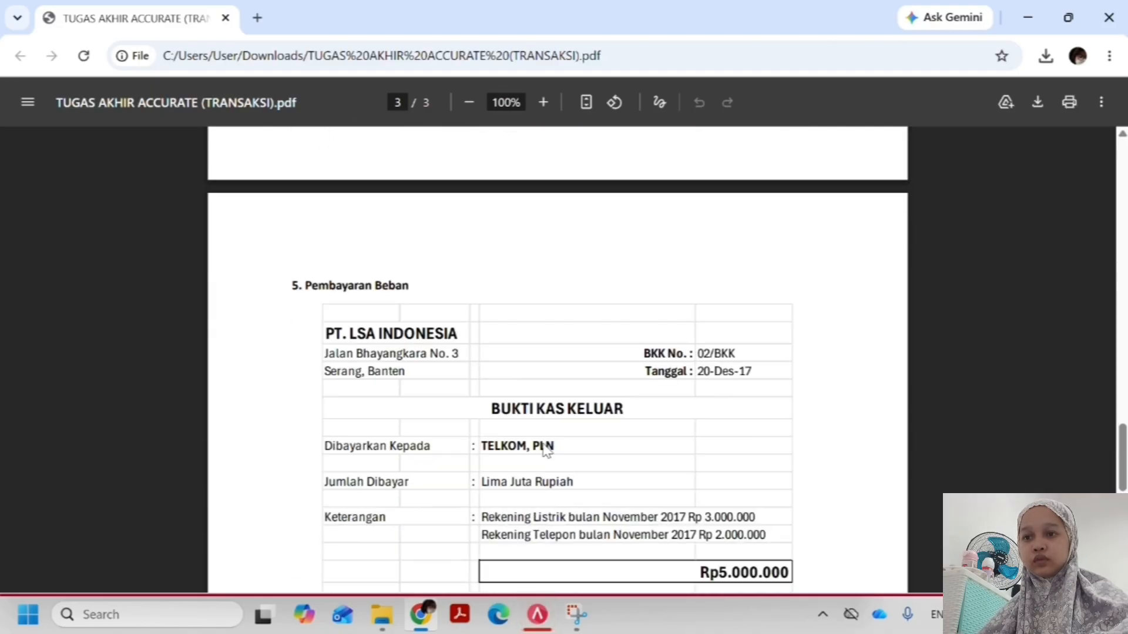
pyautogui.hotkey('alt', 'Tab')
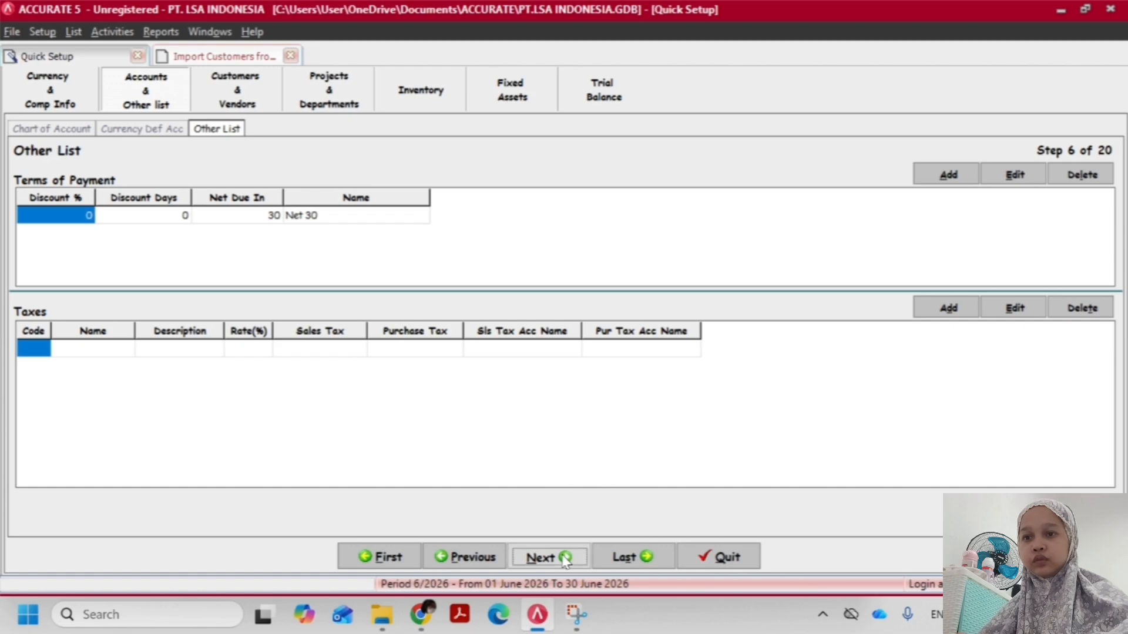
# Return to the customer import and reselect Term as the field for the Term source column
pyautogui.click(563, 558)
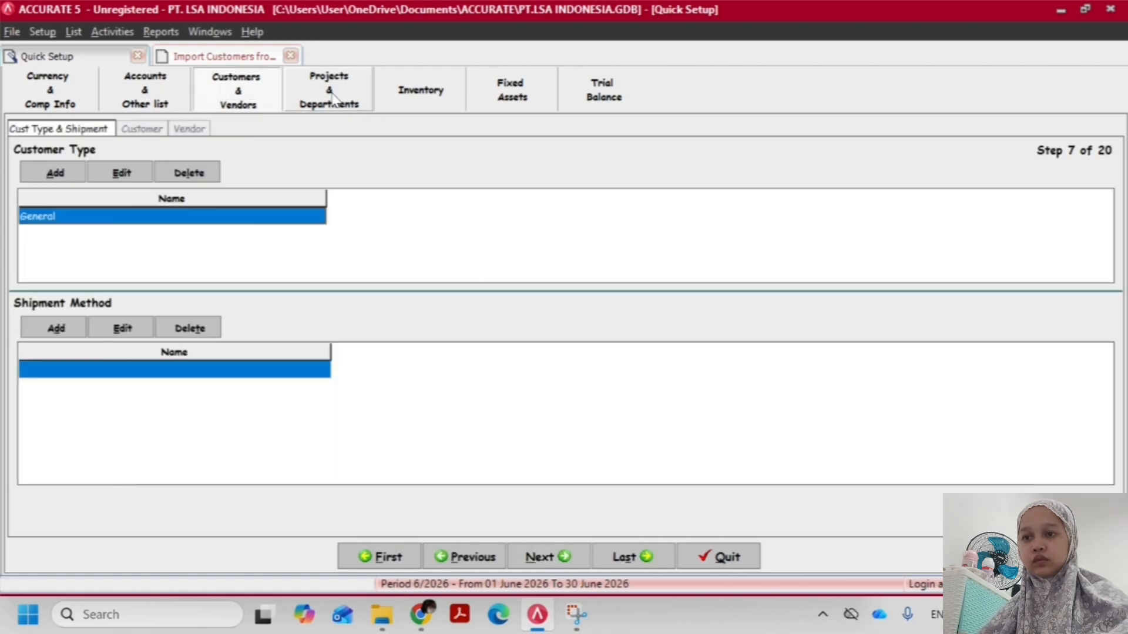
pyautogui.click(245, 55)
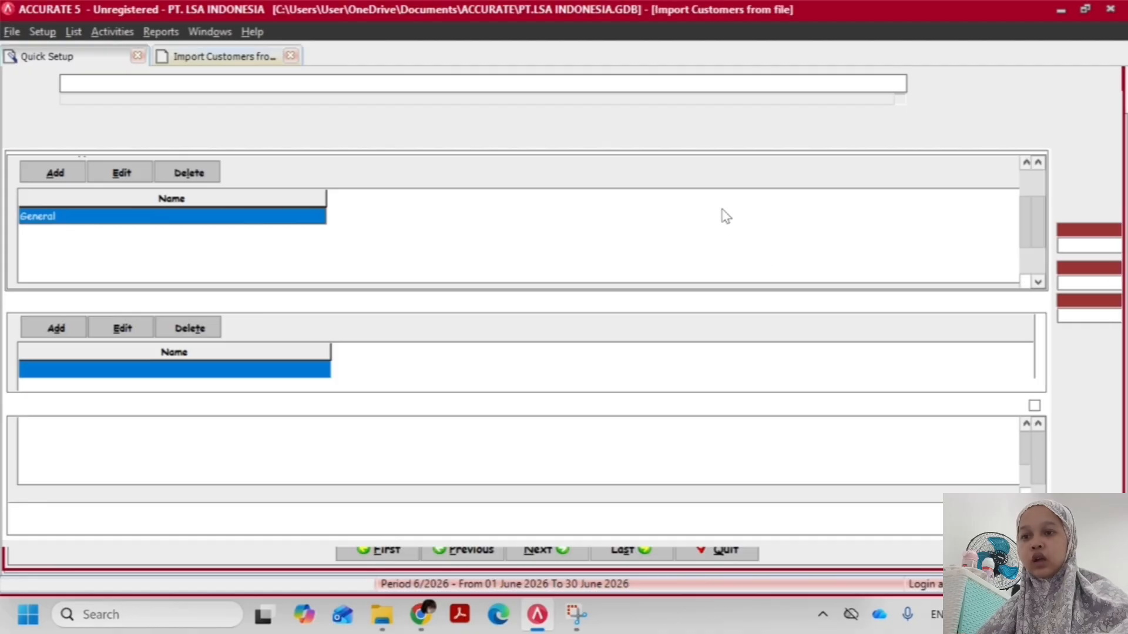
pyautogui.click(702, 236)
pyautogui.scroll(-2, 699, 247)
pyautogui.click(702, 254)
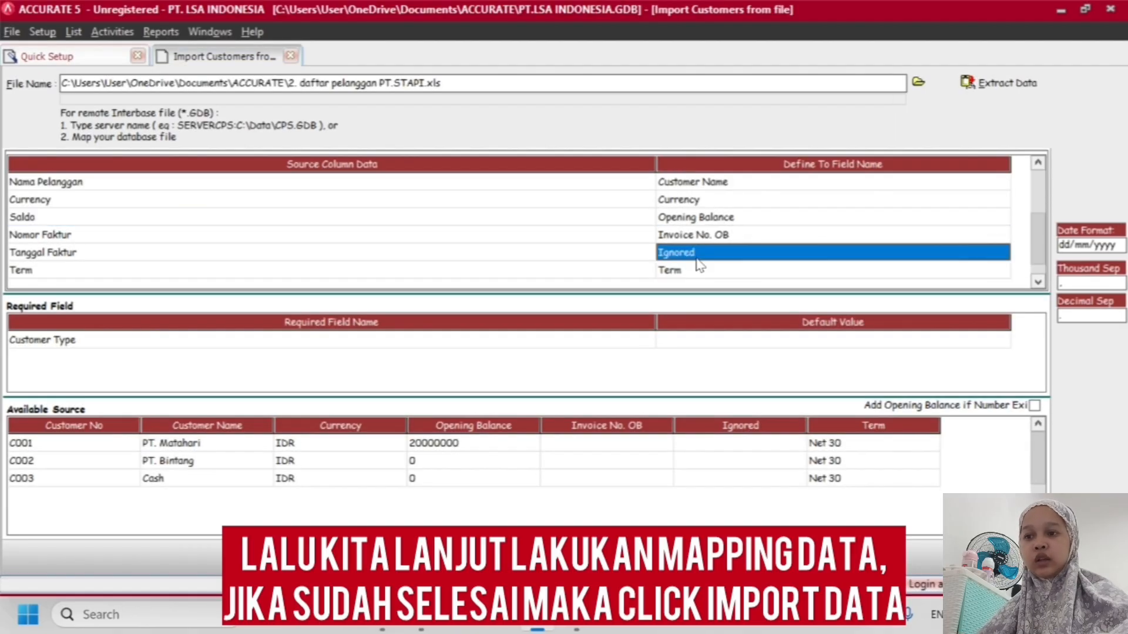
pyautogui.click(705, 272)
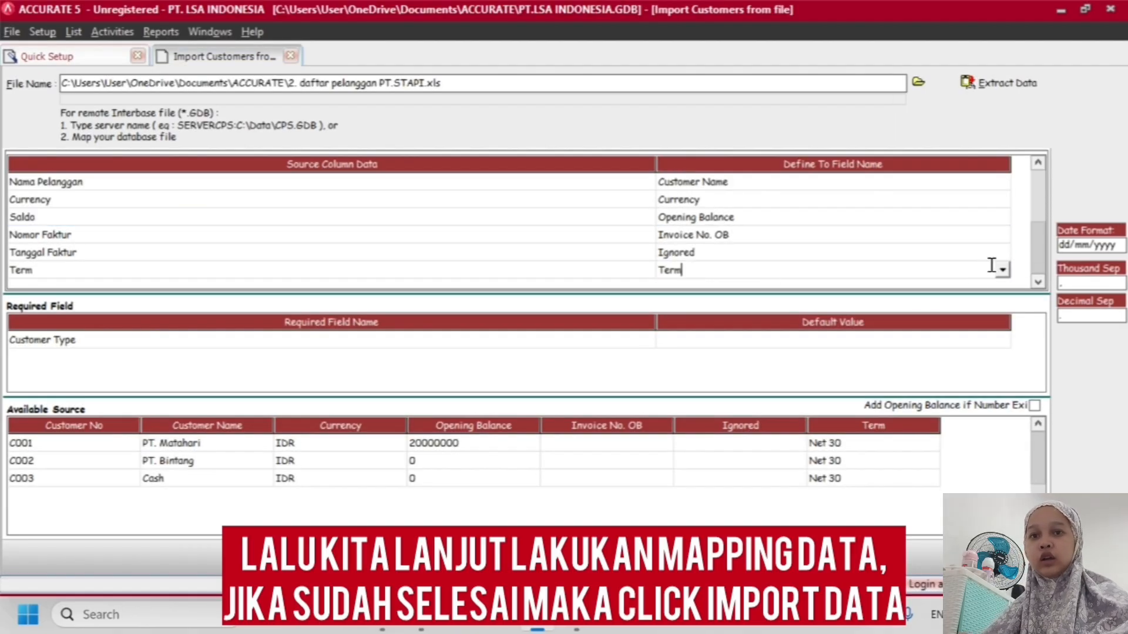
pyautogui.click(1002, 271)
pyautogui.click(737, 367)
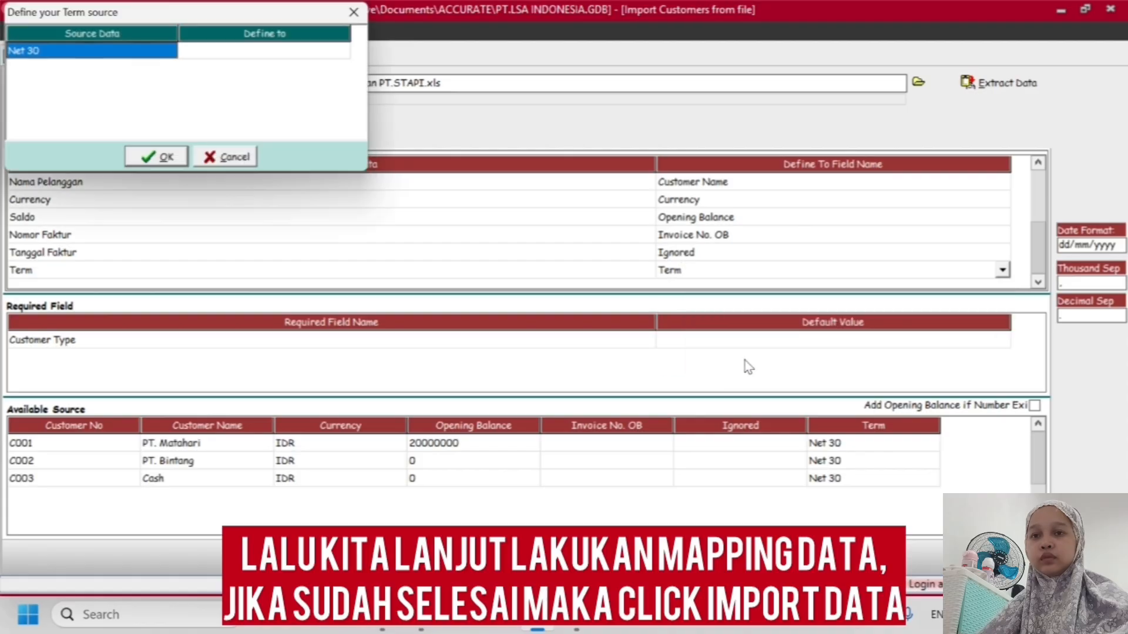
# Define the source term Net 30 as the Net 30 payment term and accept the definition
pyautogui.click(255, 57)
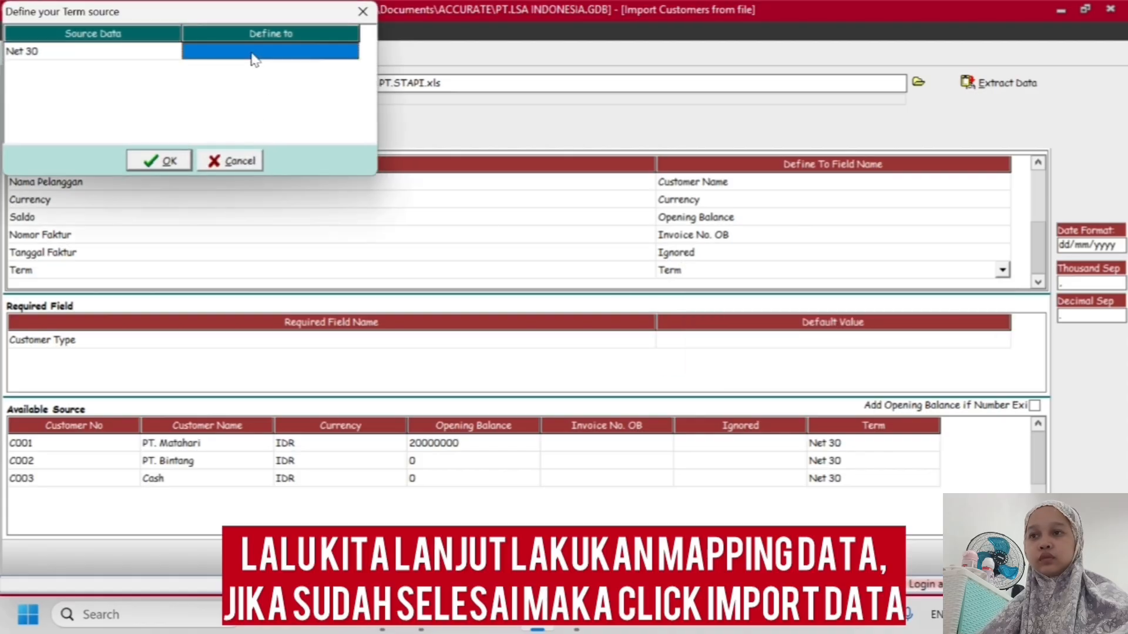
pyautogui.click(252, 51)
pyautogui.click(350, 51)
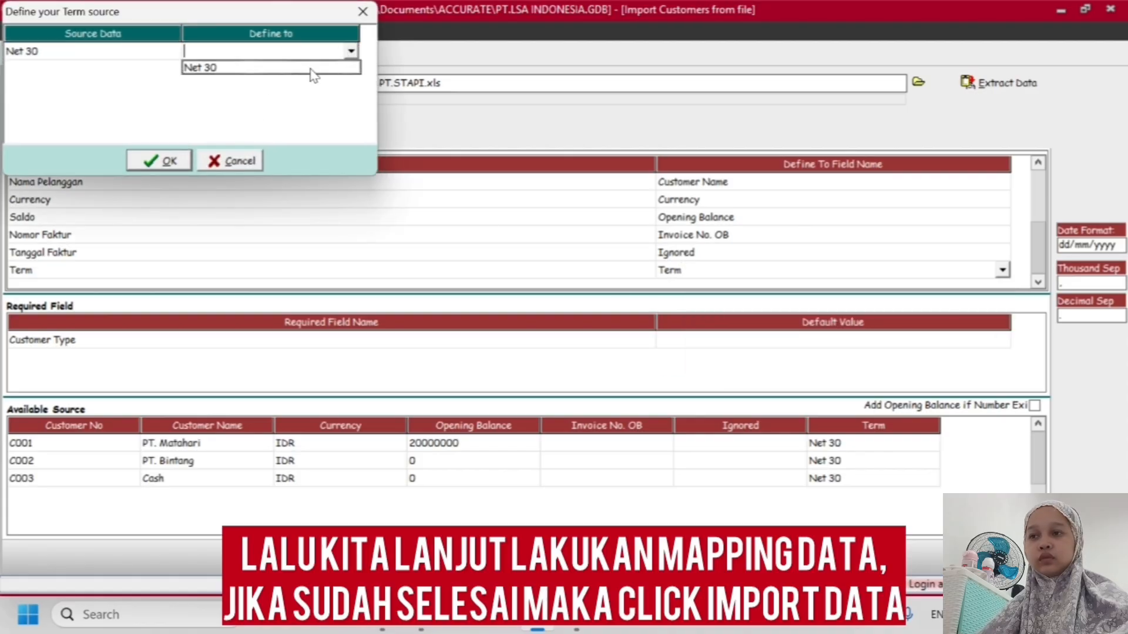
pyautogui.click(274, 69)
pyautogui.click(171, 160)
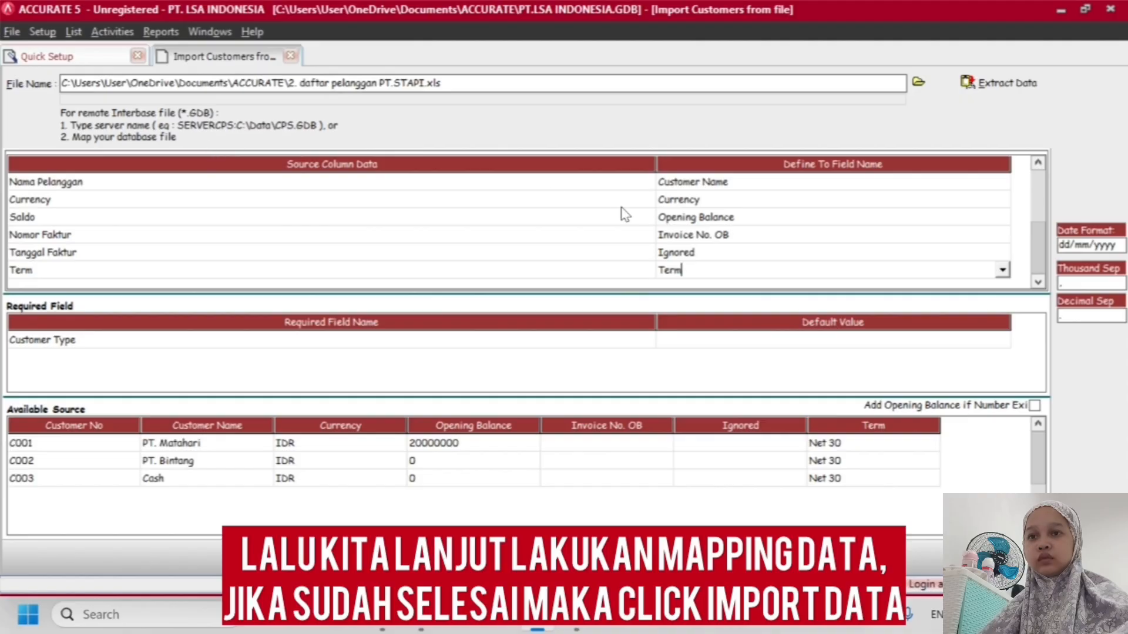
# Try to import the customer data with the current column mapping
pyautogui.click(543, 237)
pyautogui.click(578, 271)
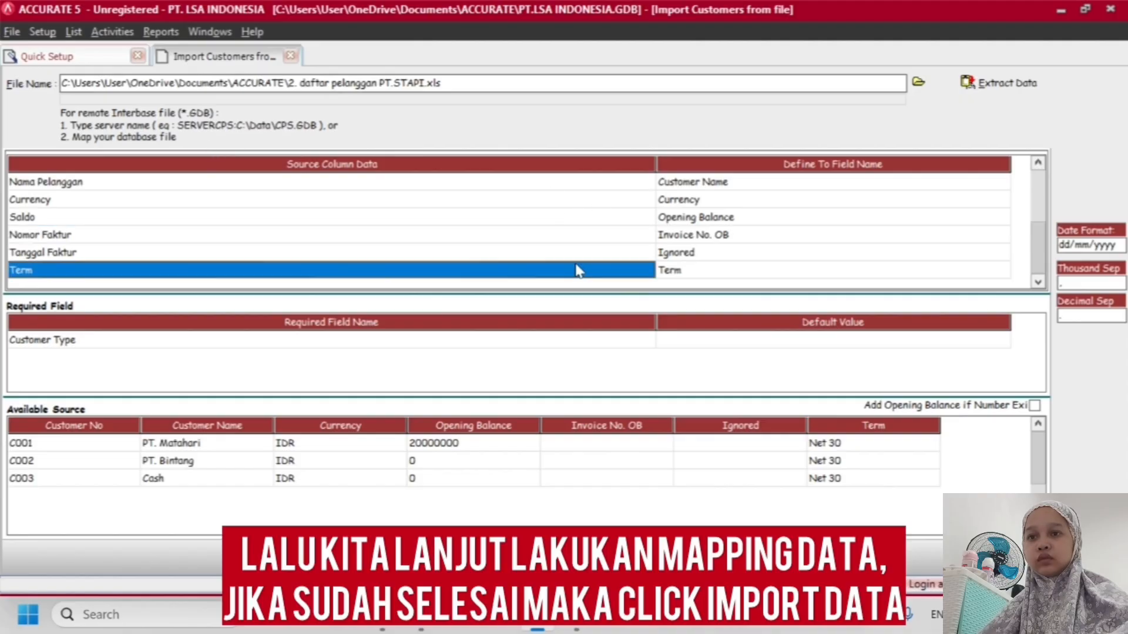
pyautogui.click(806, 255)
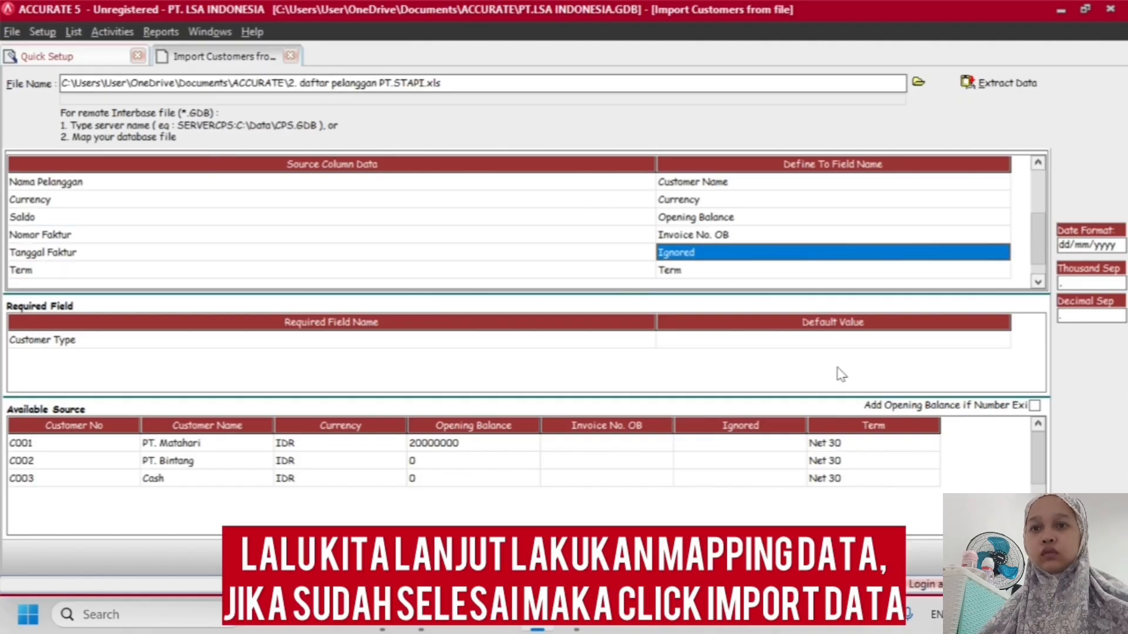
pyautogui.click(571, 276)
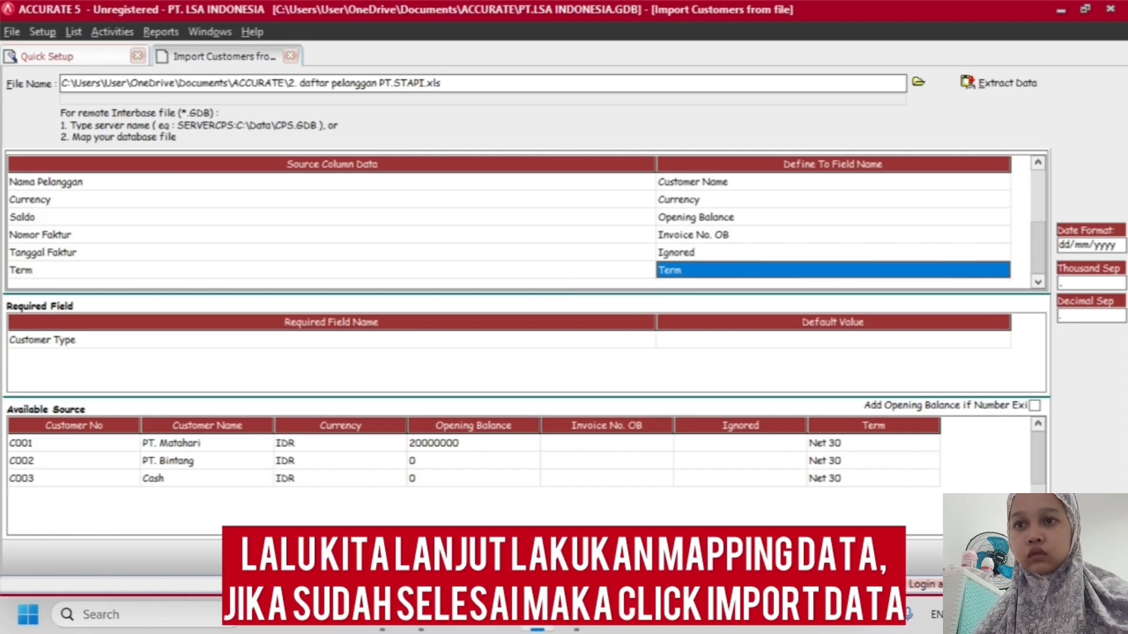
pyautogui.click(999, 83)
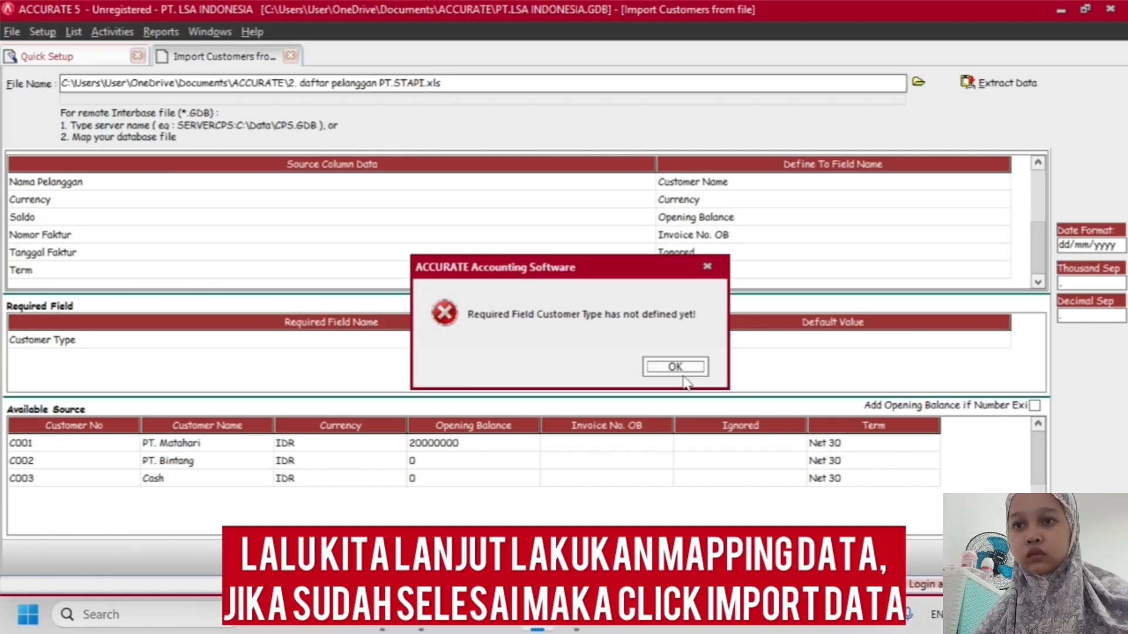
pyautogui.click(667, 369)
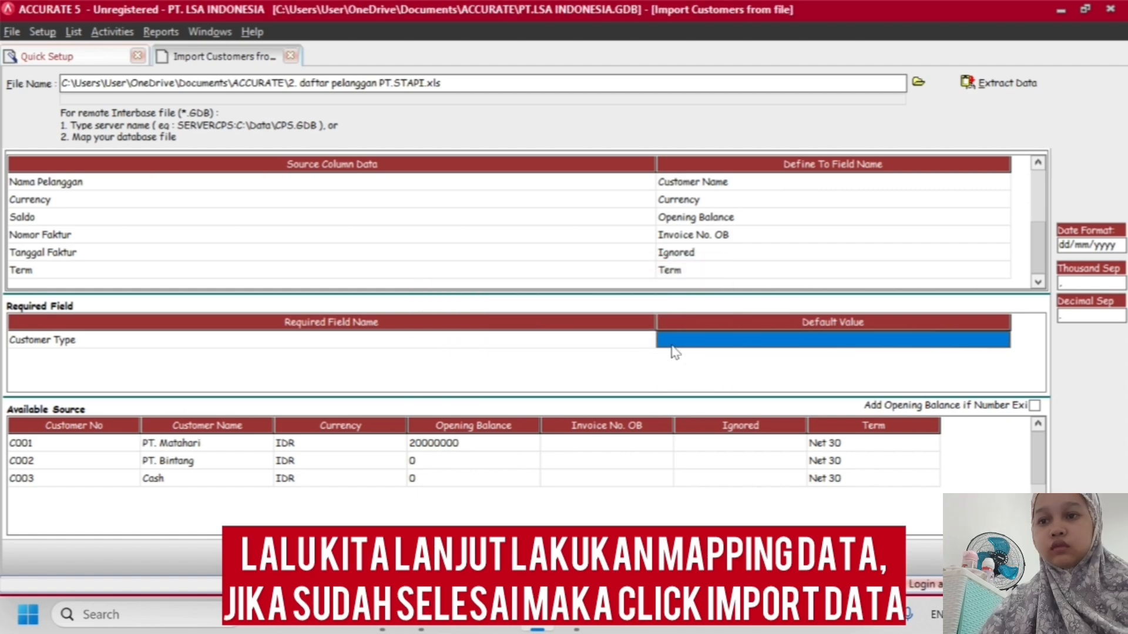
# Review the customer column mapping and set General as the default value for the required Customer Type field
pyautogui.scroll(2, 739, 217)
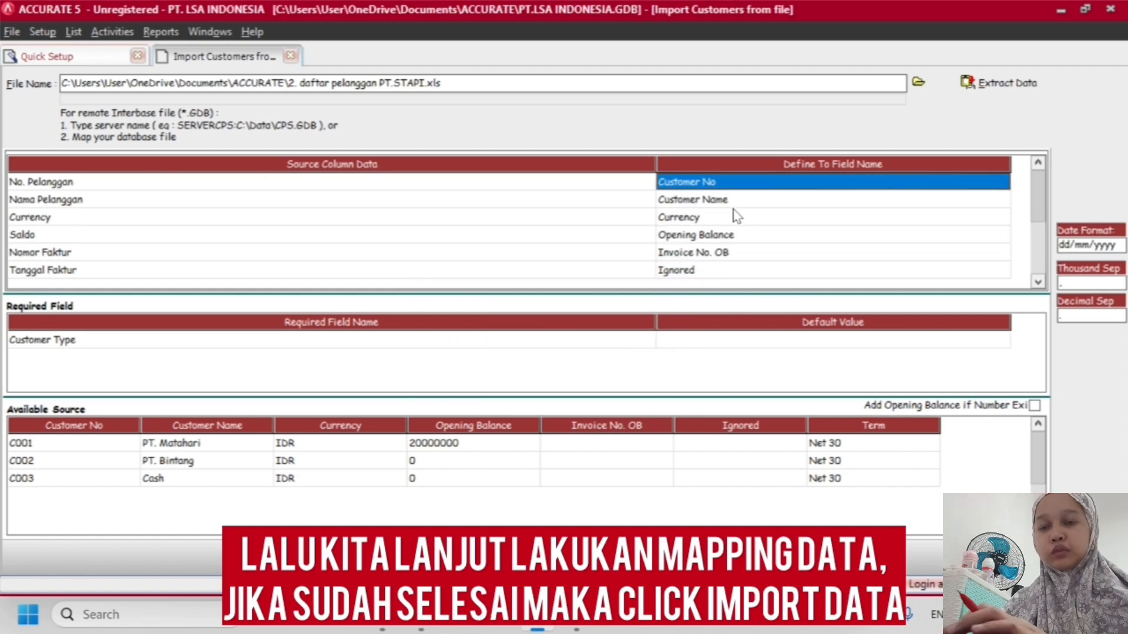
pyautogui.scroll(-6, 737, 217)
pyautogui.scroll(6, 718, 238)
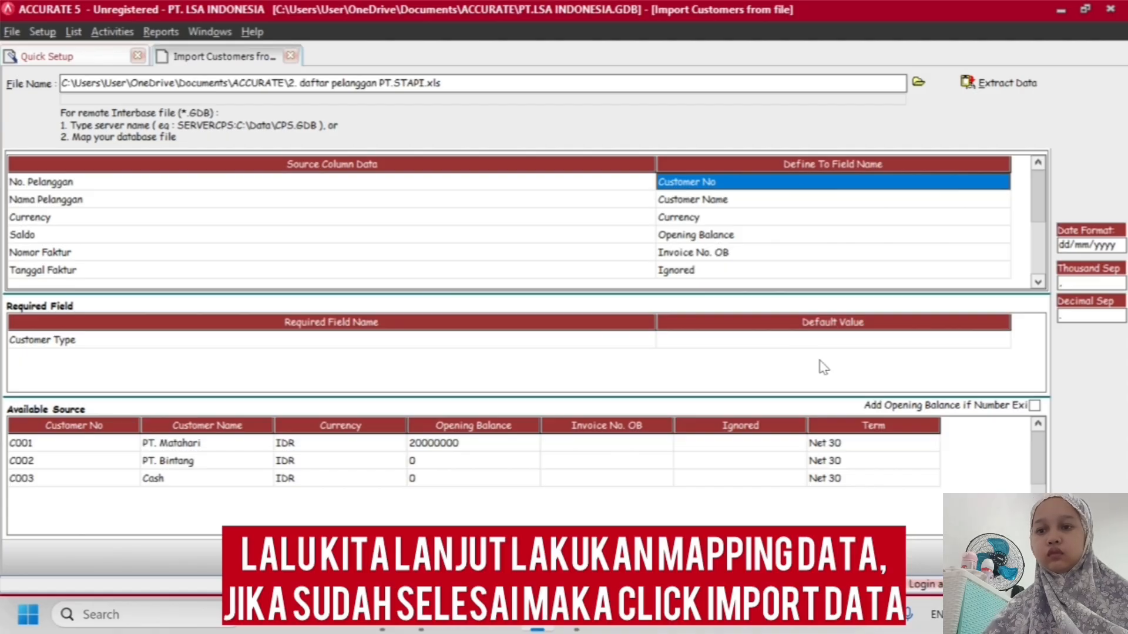
pyautogui.click(819, 342)
pyautogui.click(798, 341)
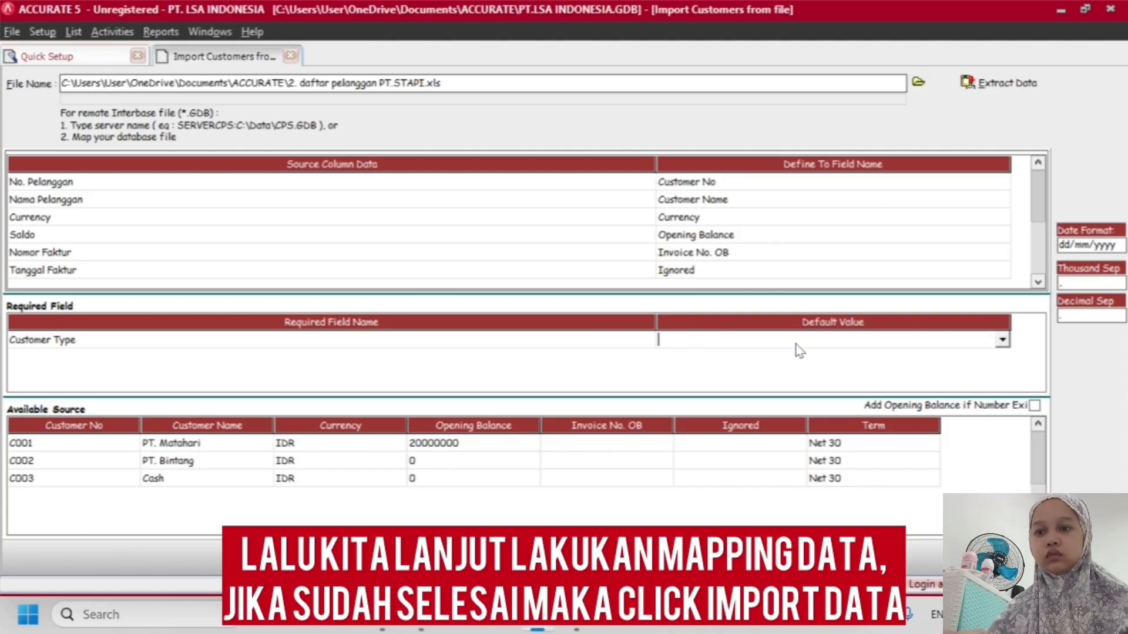
pyautogui.click(1003, 341)
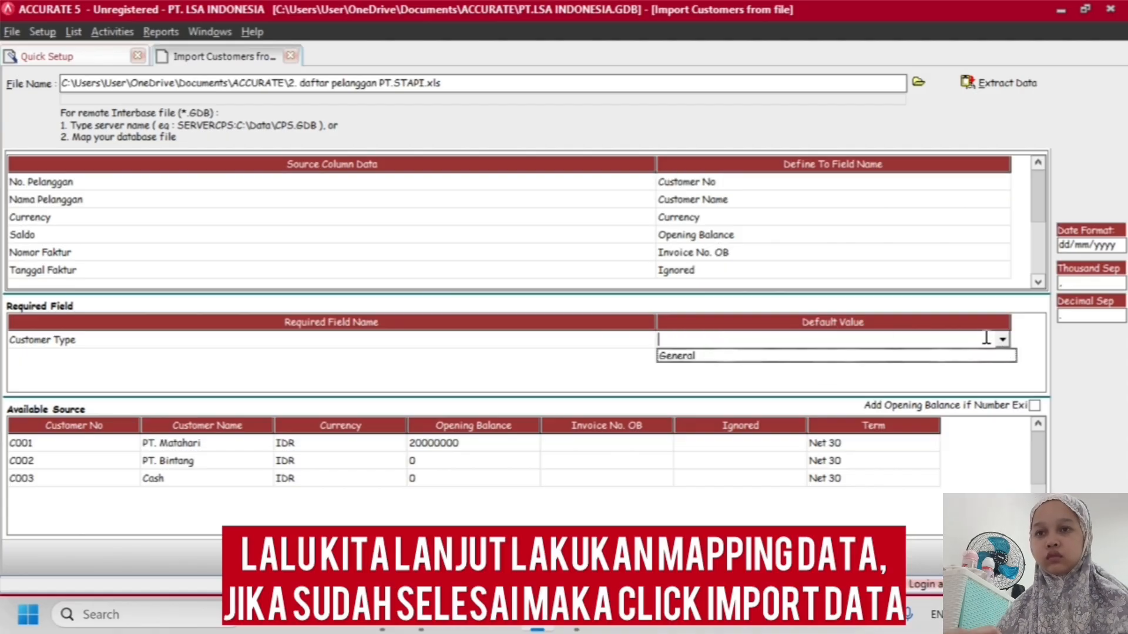
pyautogui.click(909, 355)
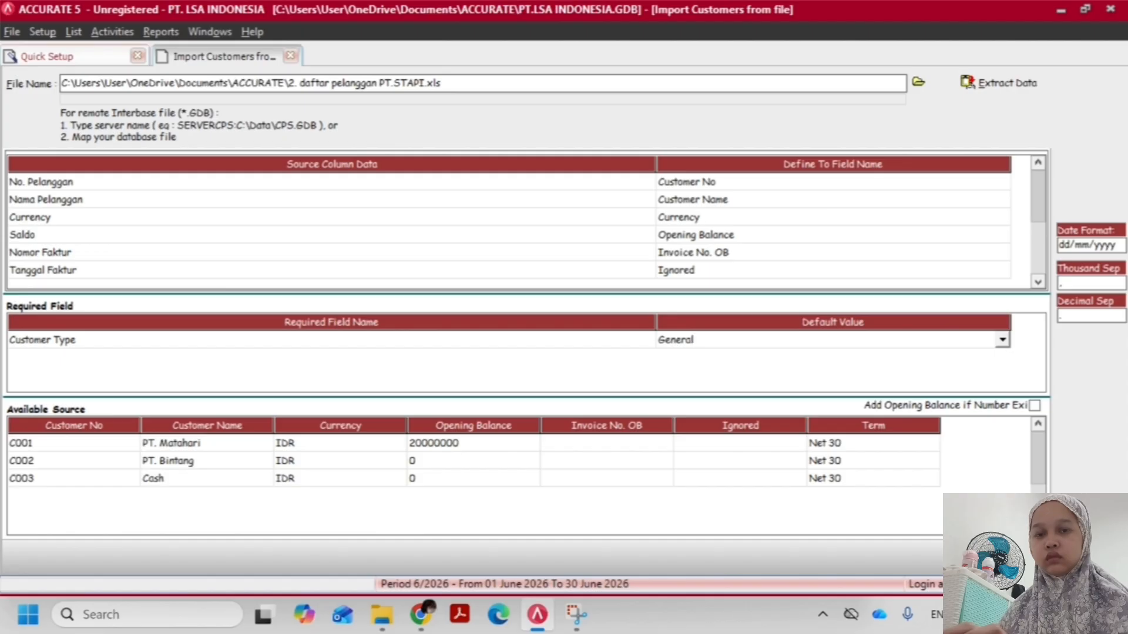
# Import the customer data with the completed mapping and check the imported records in Quick Setup's customer list
pyautogui.click(1011, 557)
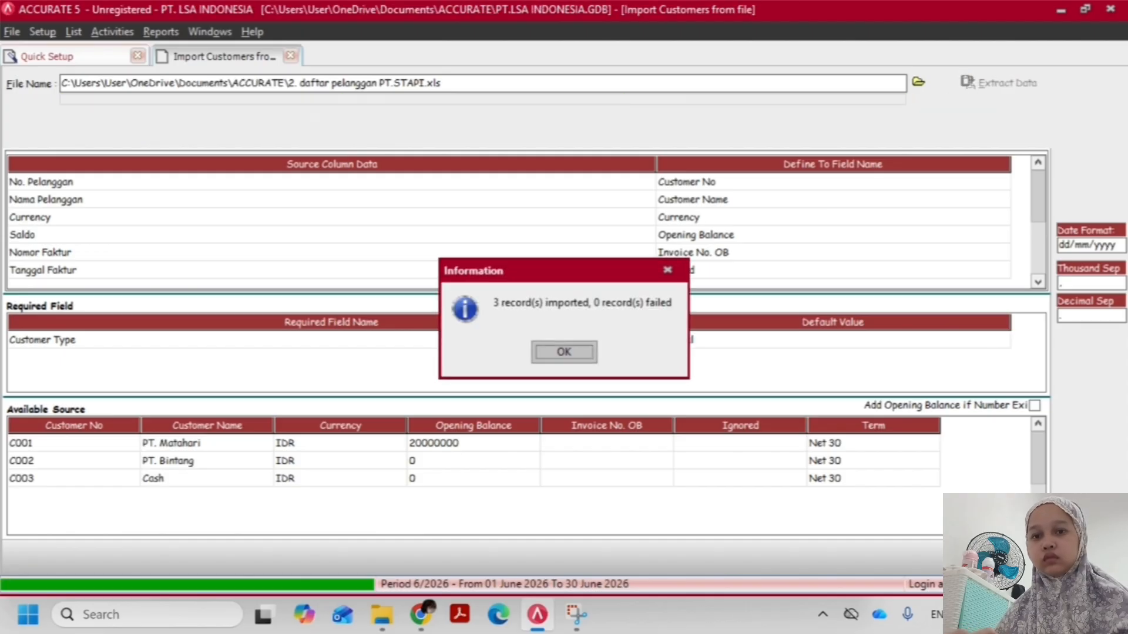
pyautogui.click(565, 354)
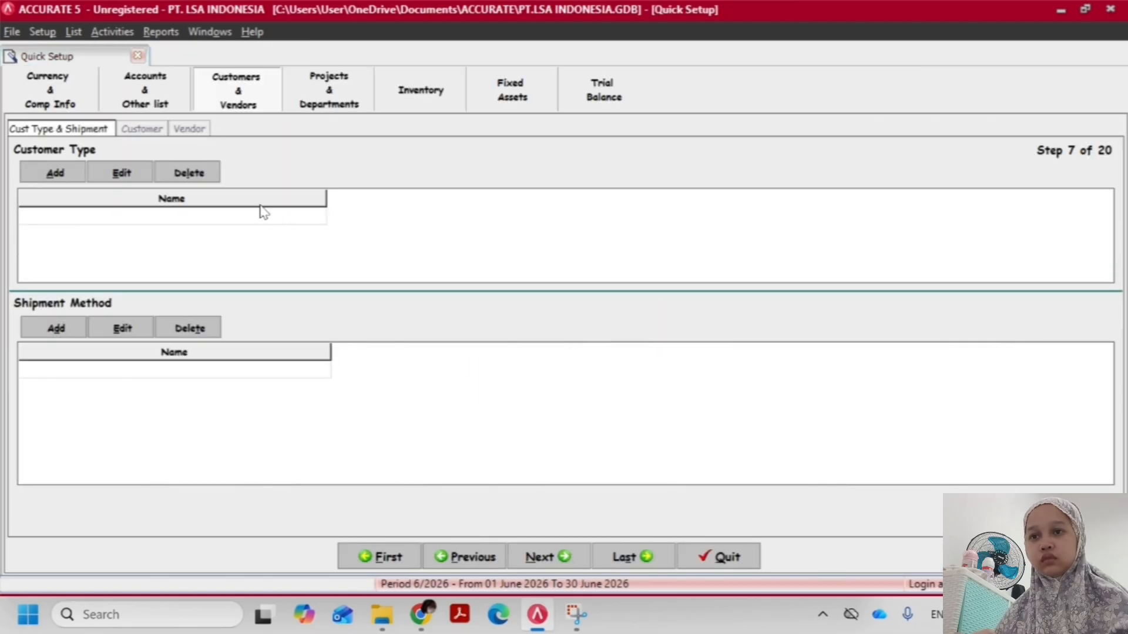
pyautogui.click(148, 132)
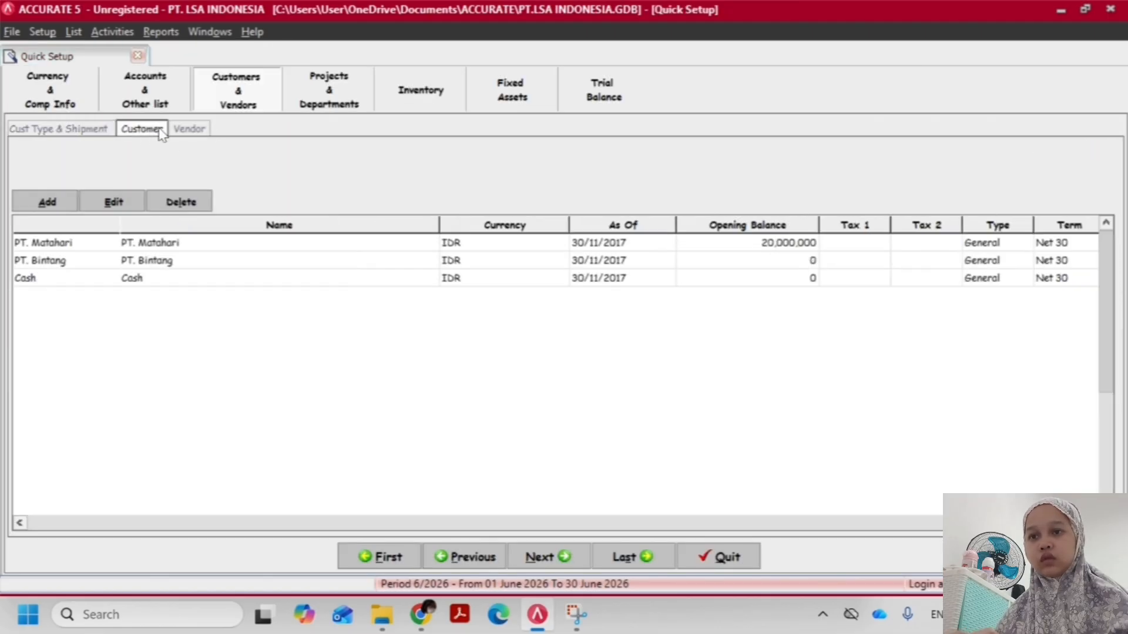
# Start a vendor import from Quick Setup and extract the data from the Excel file 3. daftar pemasok PT.STAPI.xls
pyautogui.click(190, 131)
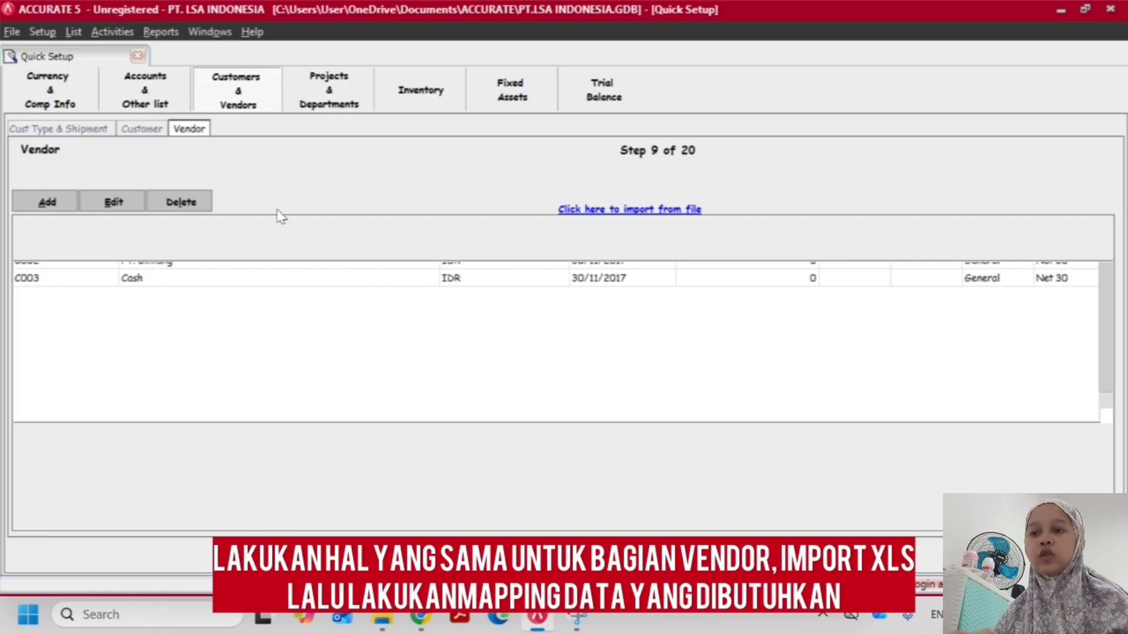
pyautogui.click(596, 213)
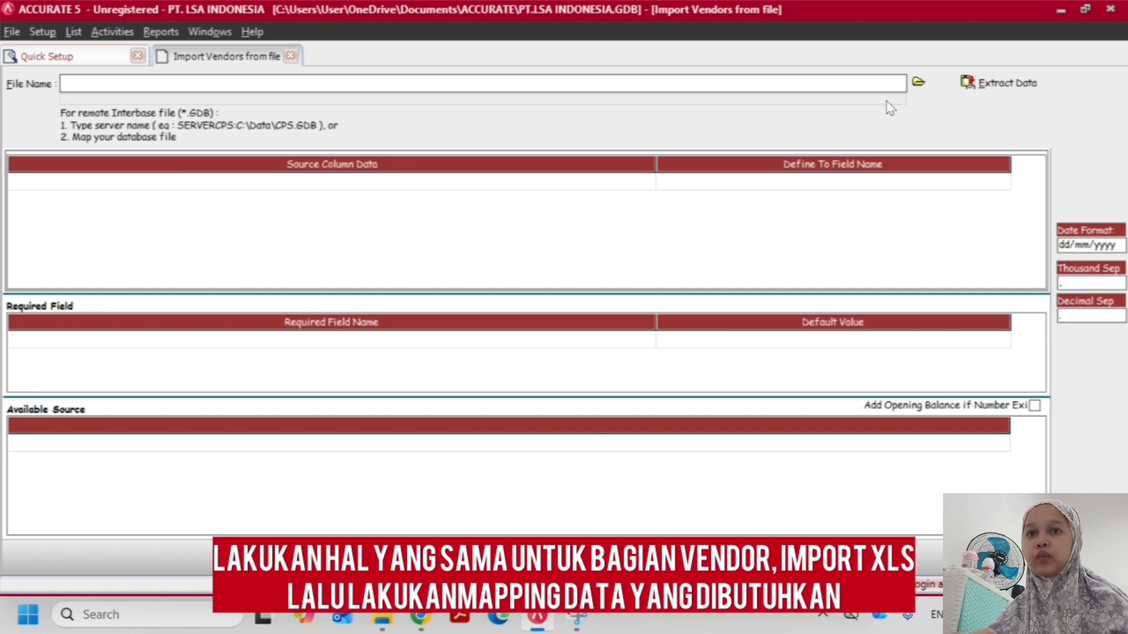
pyautogui.click(918, 82)
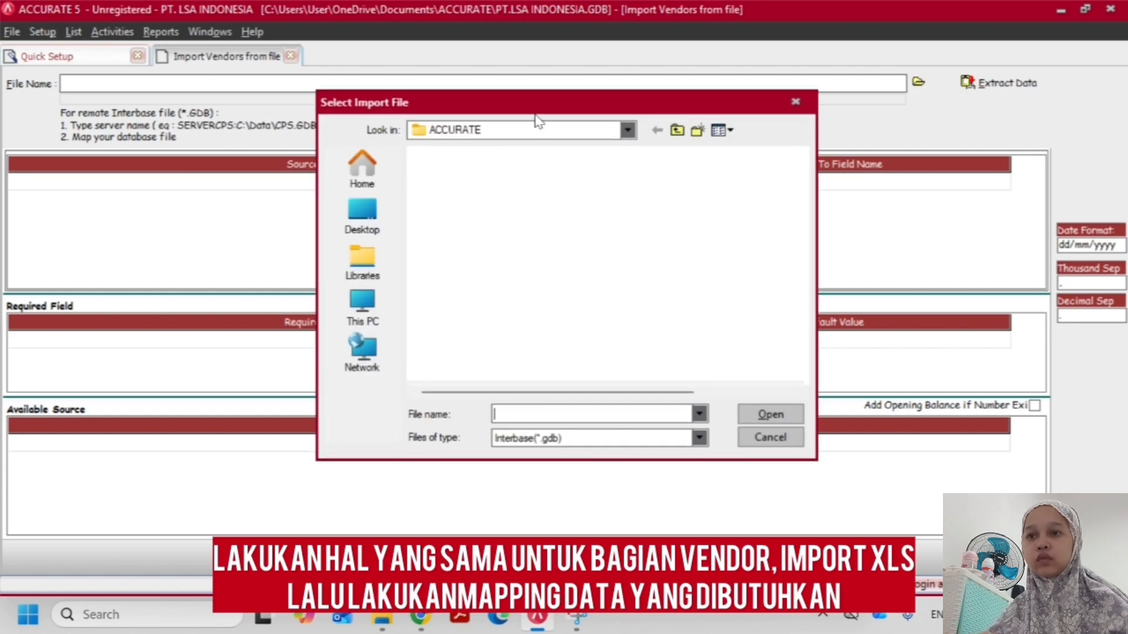
pyautogui.click(557, 441)
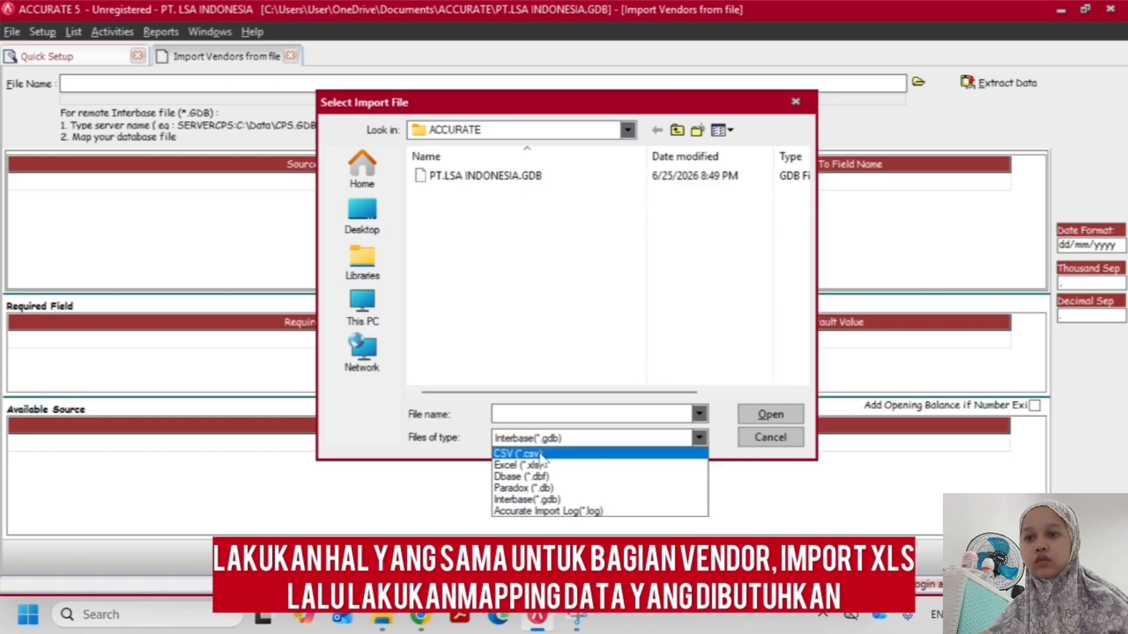
pyautogui.click(535, 467)
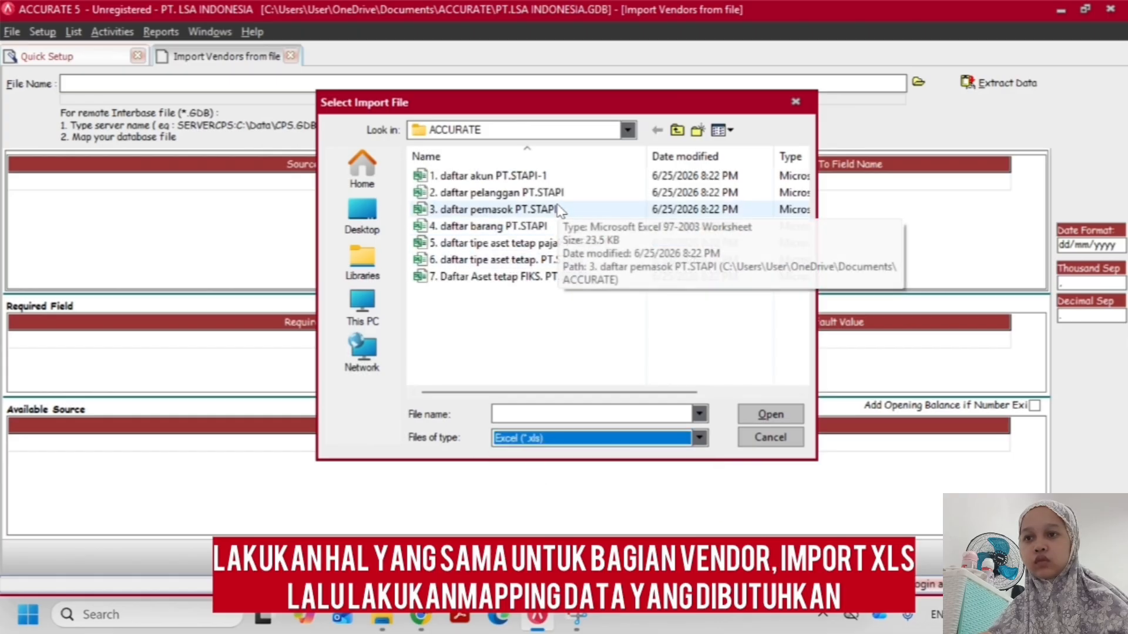
pyautogui.doubleClick(559, 210)
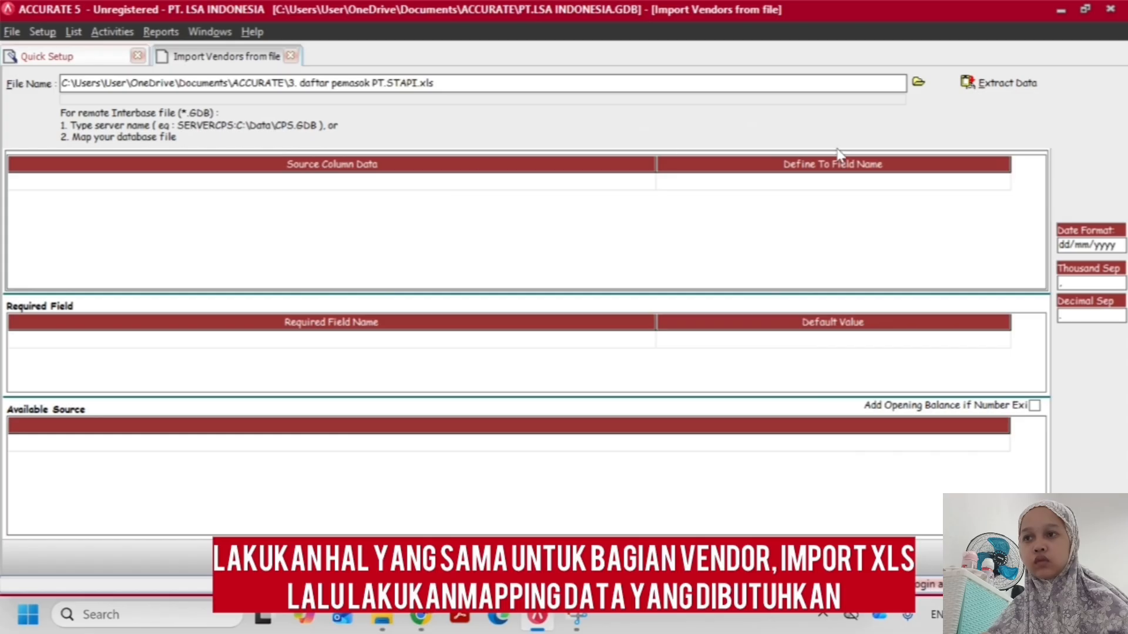
pyautogui.click(1005, 84)
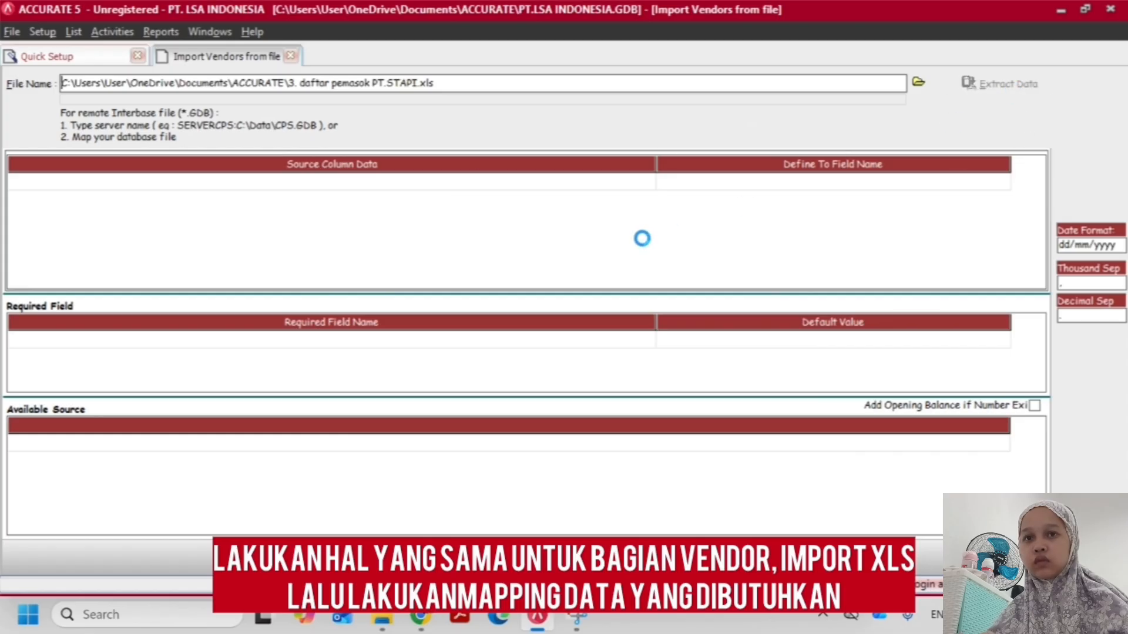
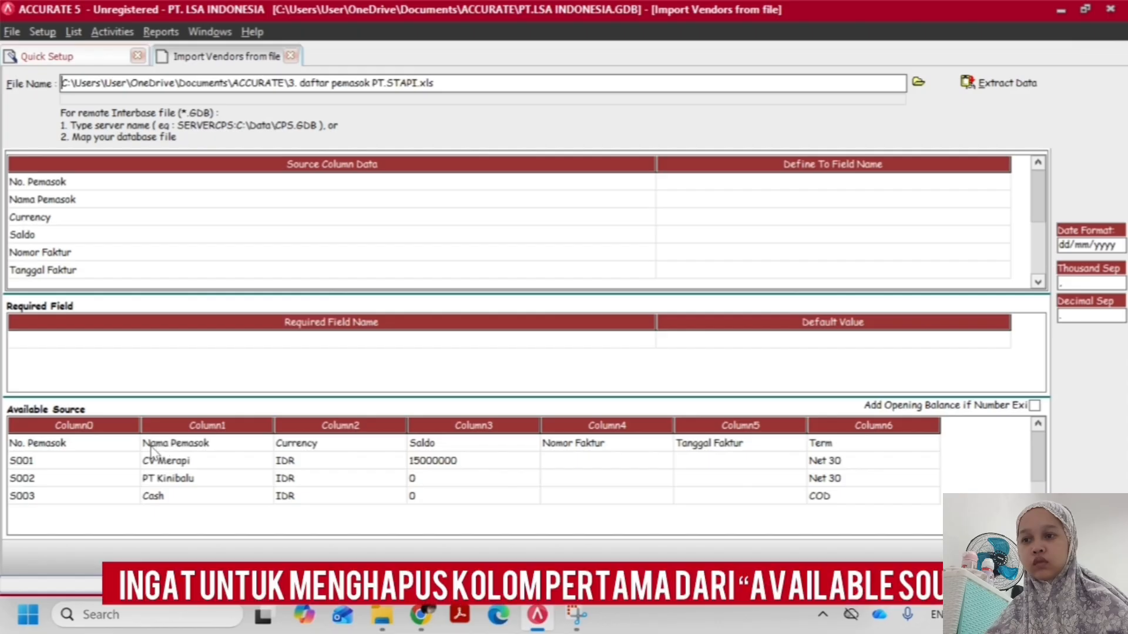
# Delete the header row starting with No. Pemasok from the Available Source data
pyautogui.rightClick(101, 450)
pyautogui.click(113, 477)
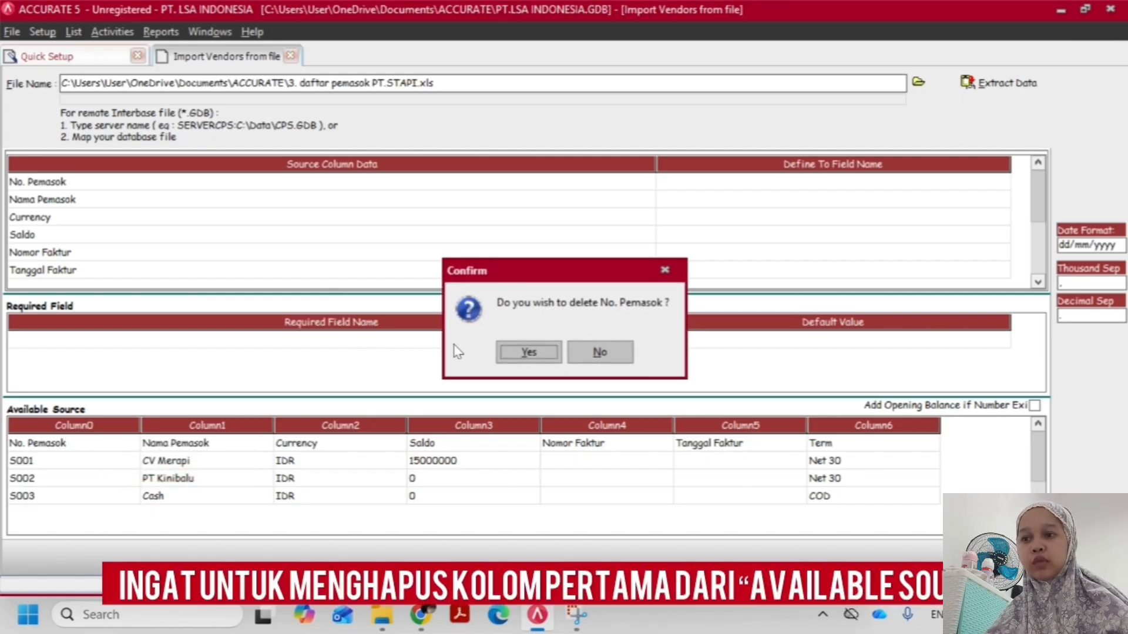
pyautogui.click(524, 353)
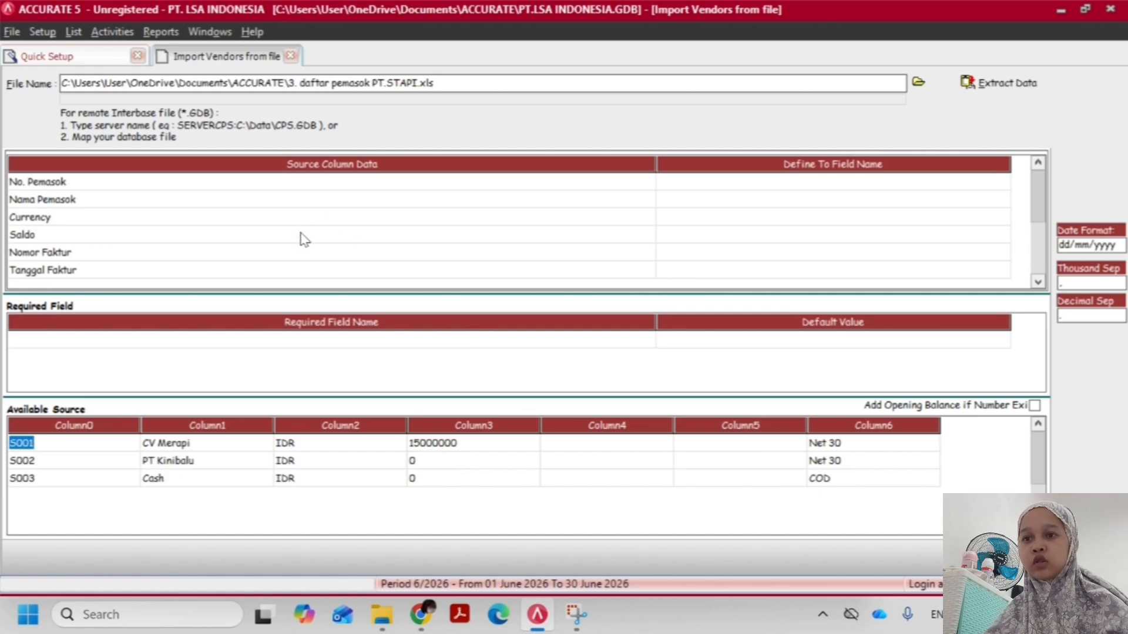
# Map the source column No. Pemasok to Vendor No and Nama Pemasok to Vendor Name
pyautogui.click(279, 201)
pyautogui.click(881, 200)
pyautogui.click(881, 186)
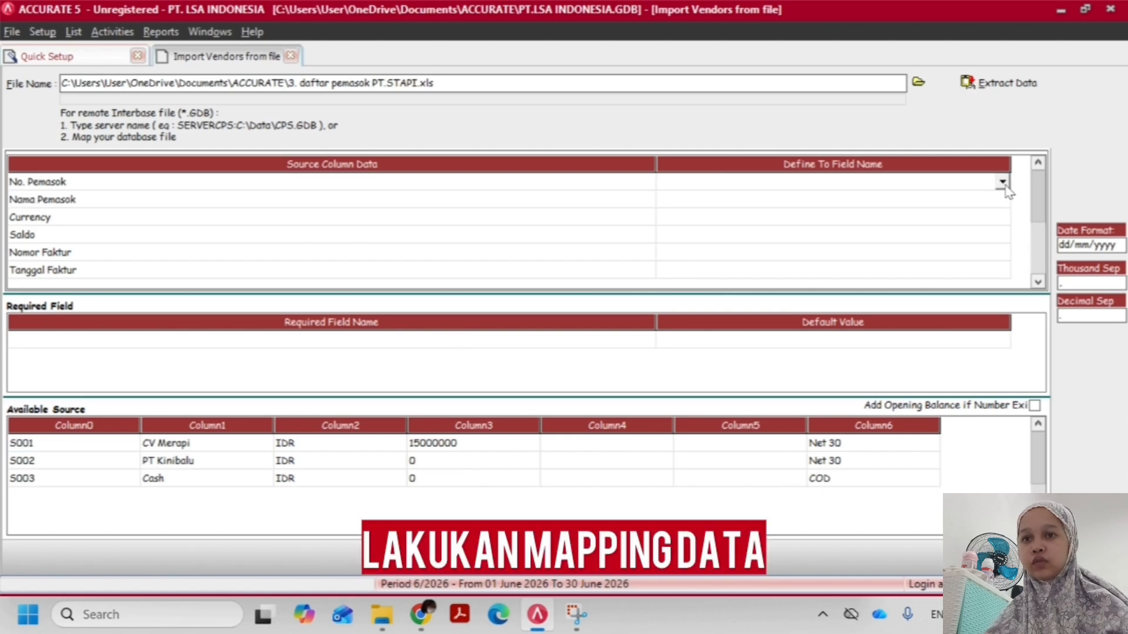
pyautogui.click(1003, 184)
pyautogui.click(681, 211)
pyautogui.click(763, 205)
pyautogui.click(864, 204)
pyautogui.click(1002, 200)
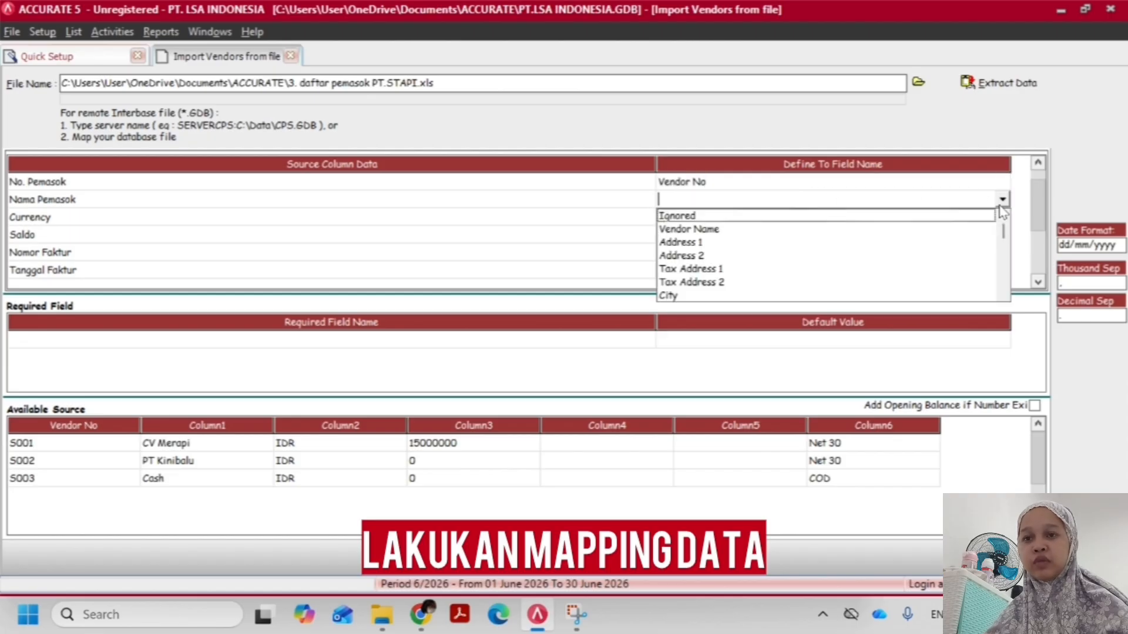
pyautogui.click(769, 232)
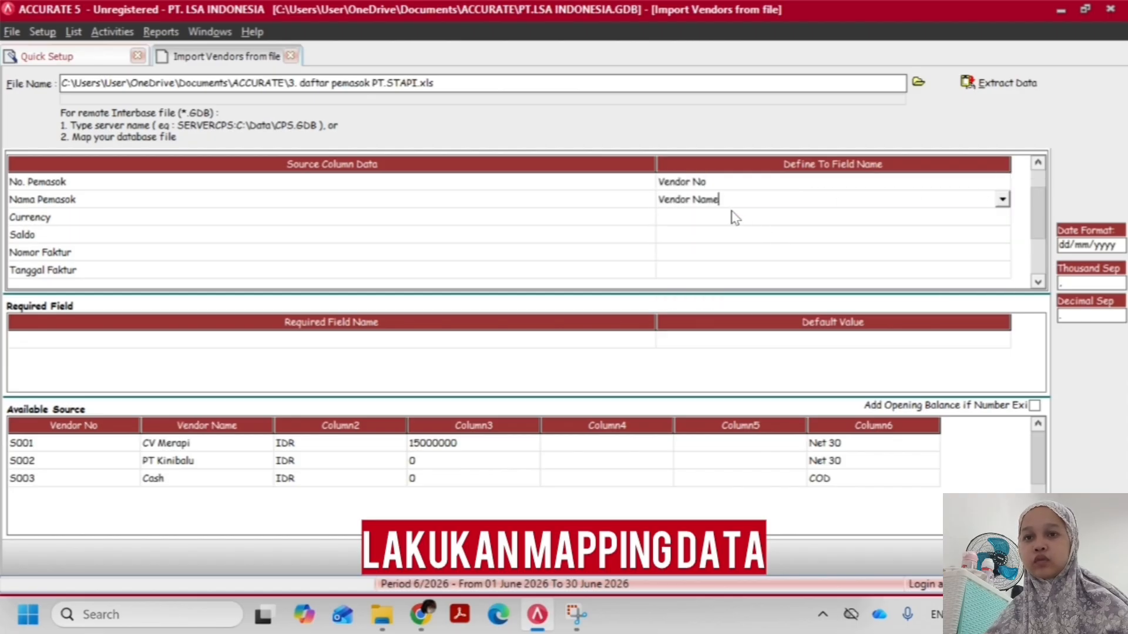
# Map the Currency source column to the Currency field and define its source value IDR as IDR
pyautogui.click(708, 219)
pyautogui.click(709, 218)
pyautogui.click(1002, 217)
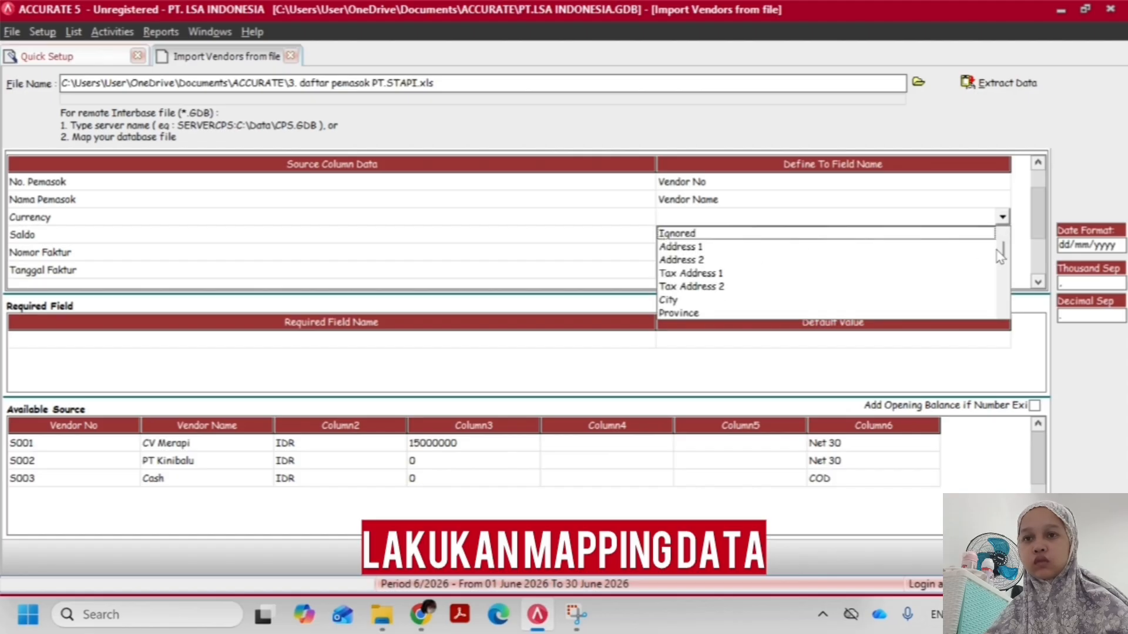
pyautogui.moveTo(1003, 257); pyautogui.dragTo(1014, 280)
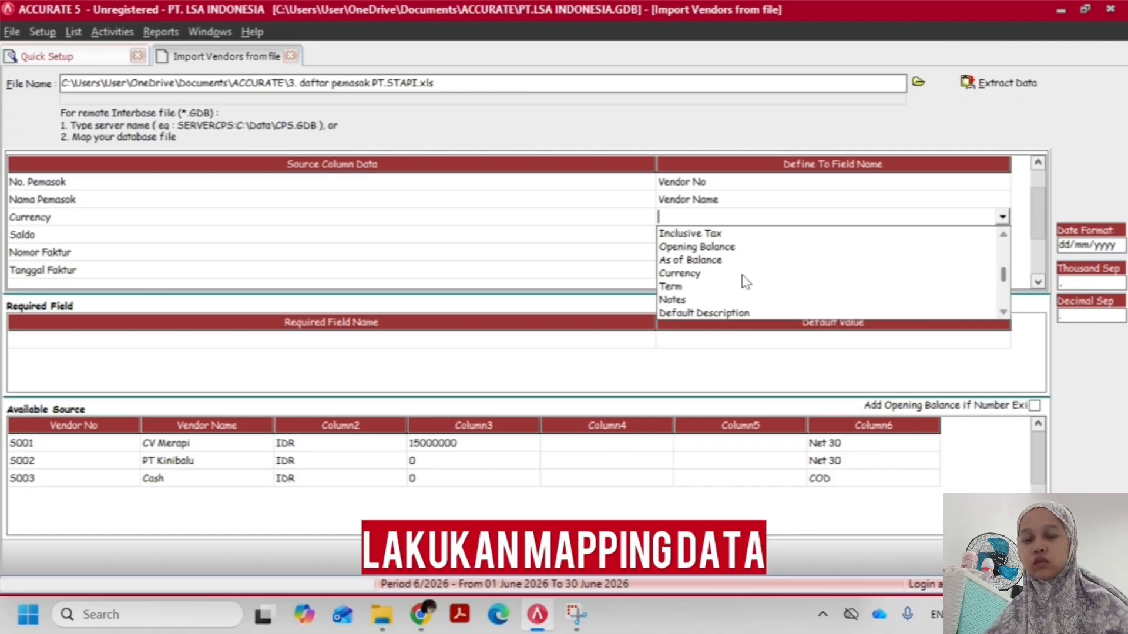
pyautogui.click(713, 275)
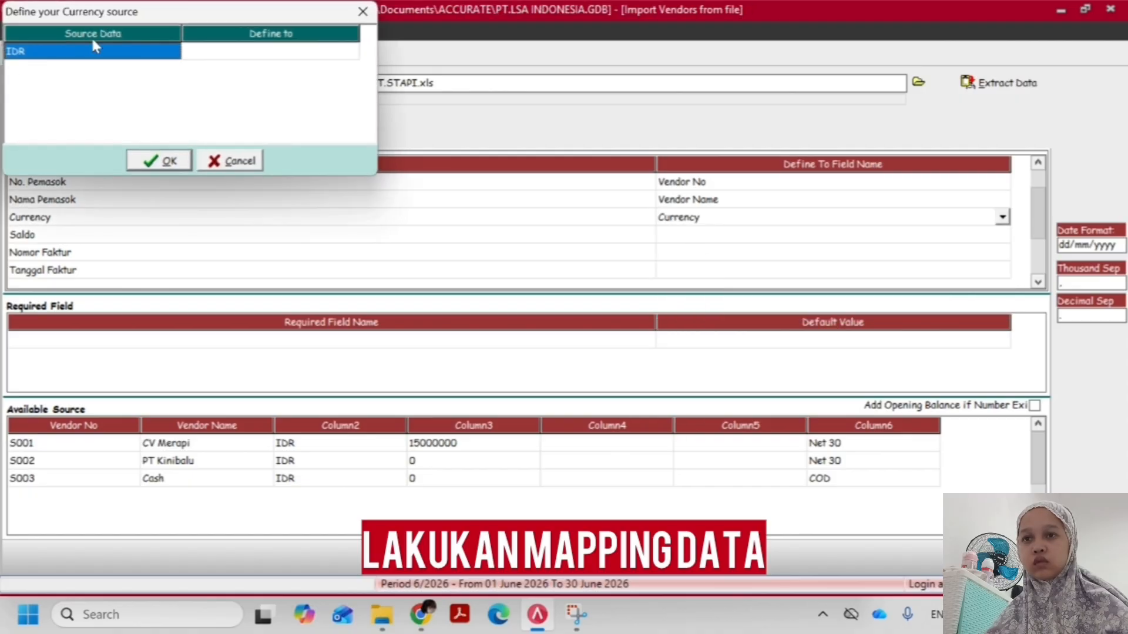
pyautogui.click(216, 56)
pyautogui.click(321, 56)
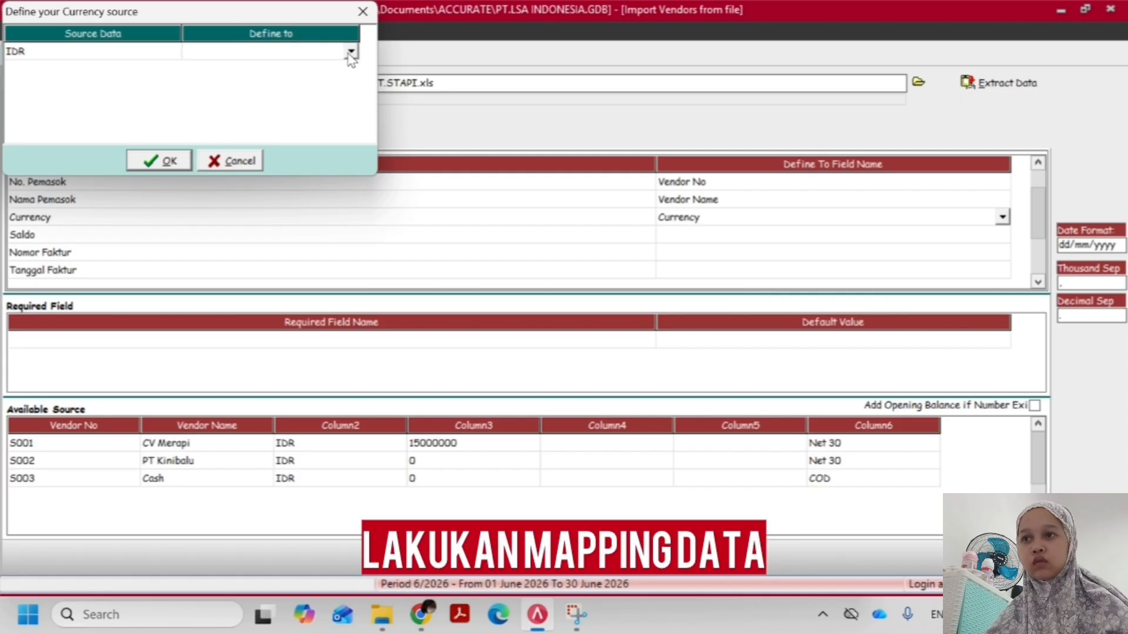
pyautogui.click(349, 54)
pyautogui.click(280, 69)
pyautogui.click(154, 160)
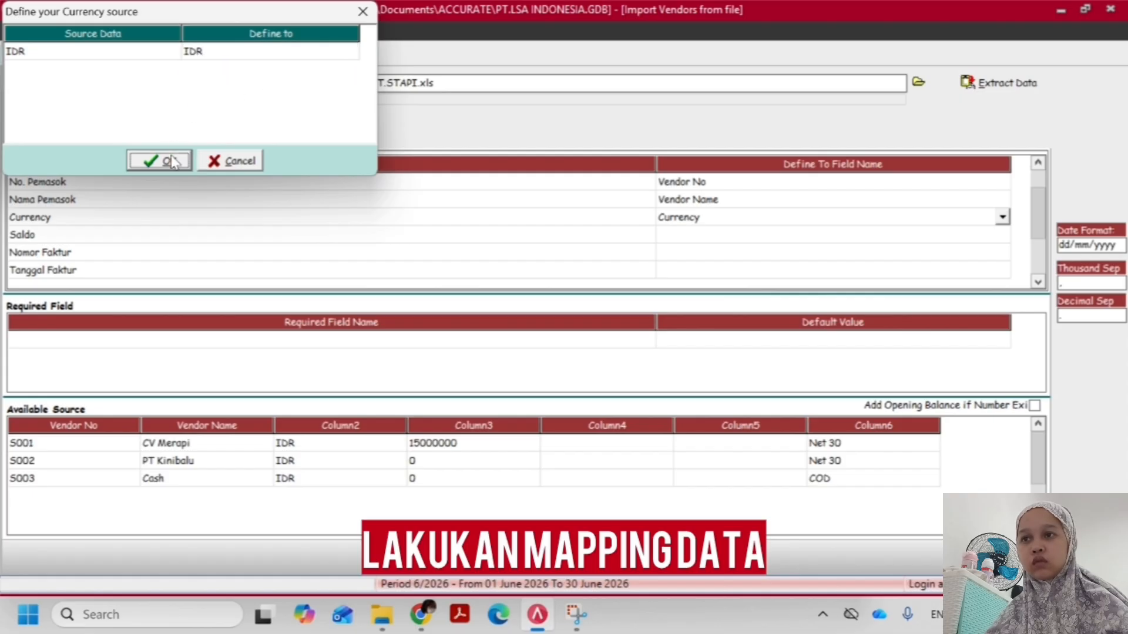
# Map the Saldo column to Opening Balance and the Nomor Faktur column to Invoice No. OB
pyautogui.click(814, 238)
pyautogui.click(886, 237)
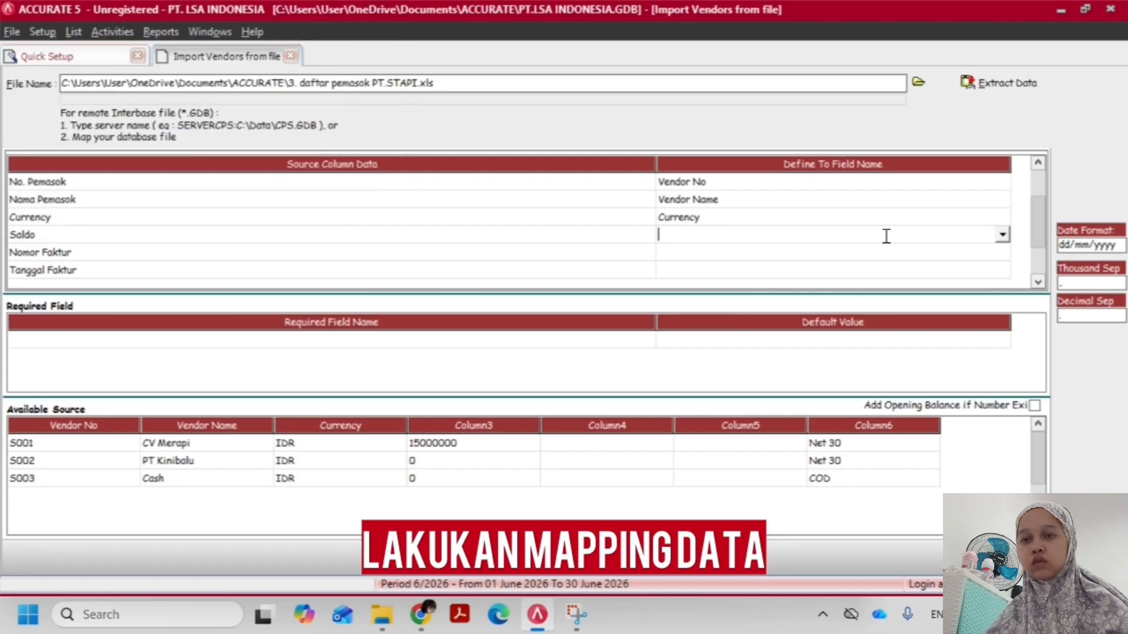
pyautogui.click(1002, 235)
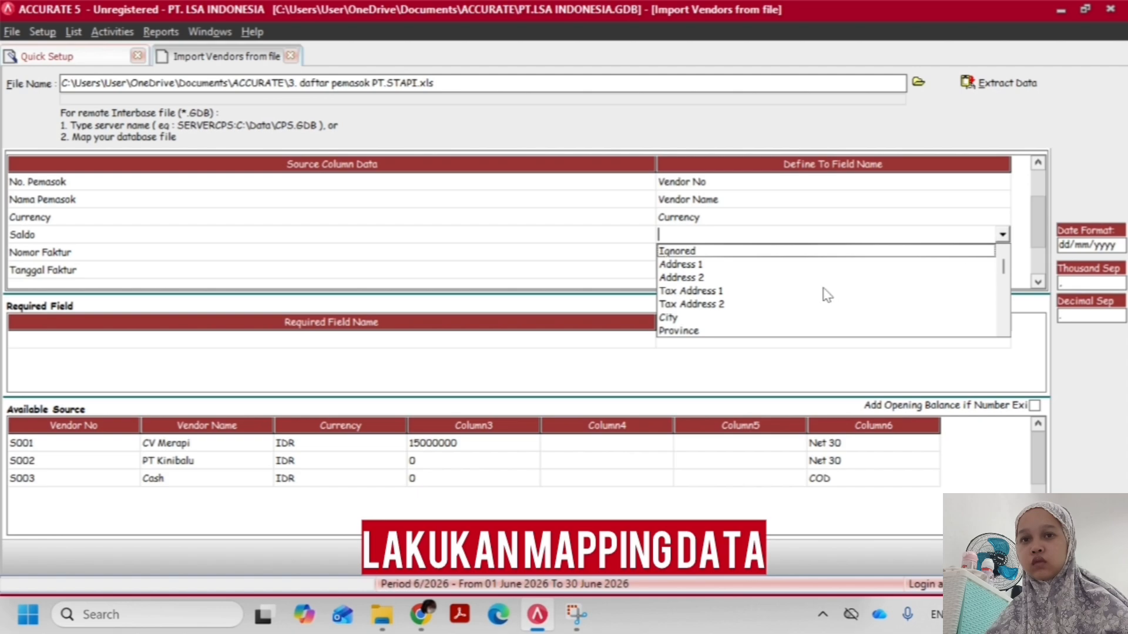
pyautogui.press('o')
pyautogui.press('Return')
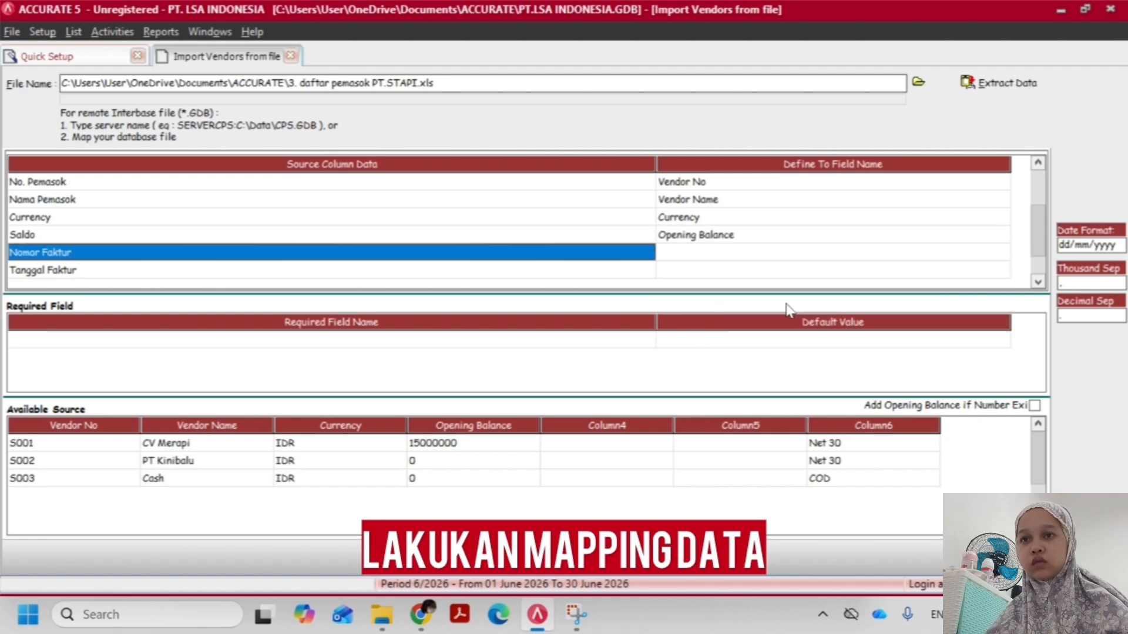
pyautogui.click(799, 254)
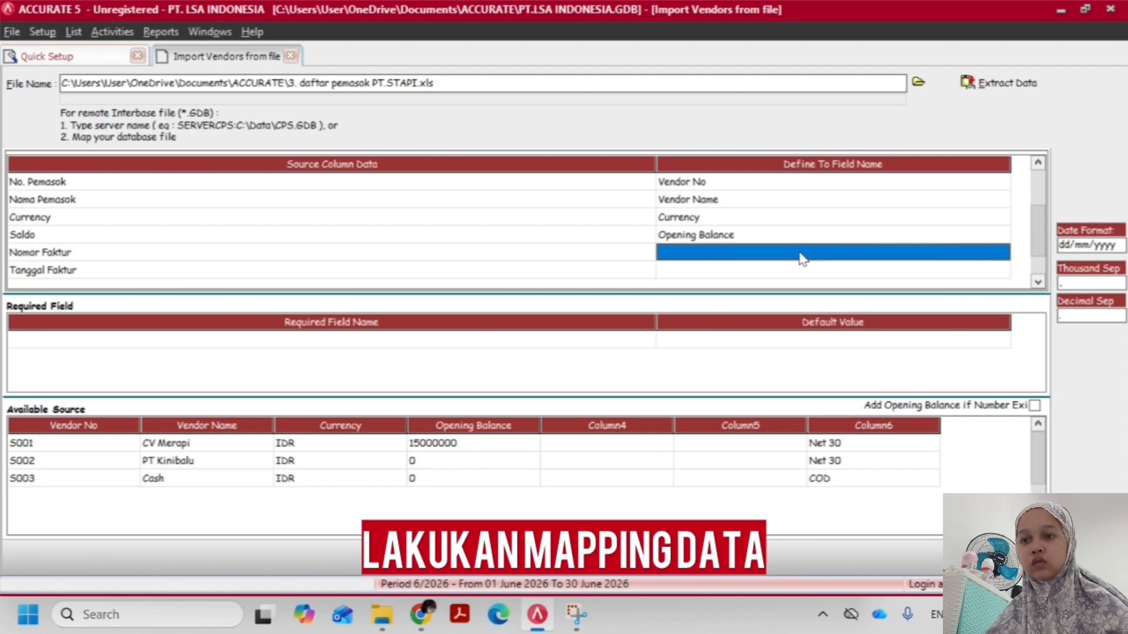
pyautogui.click(803, 256)
pyautogui.click(1002, 254)
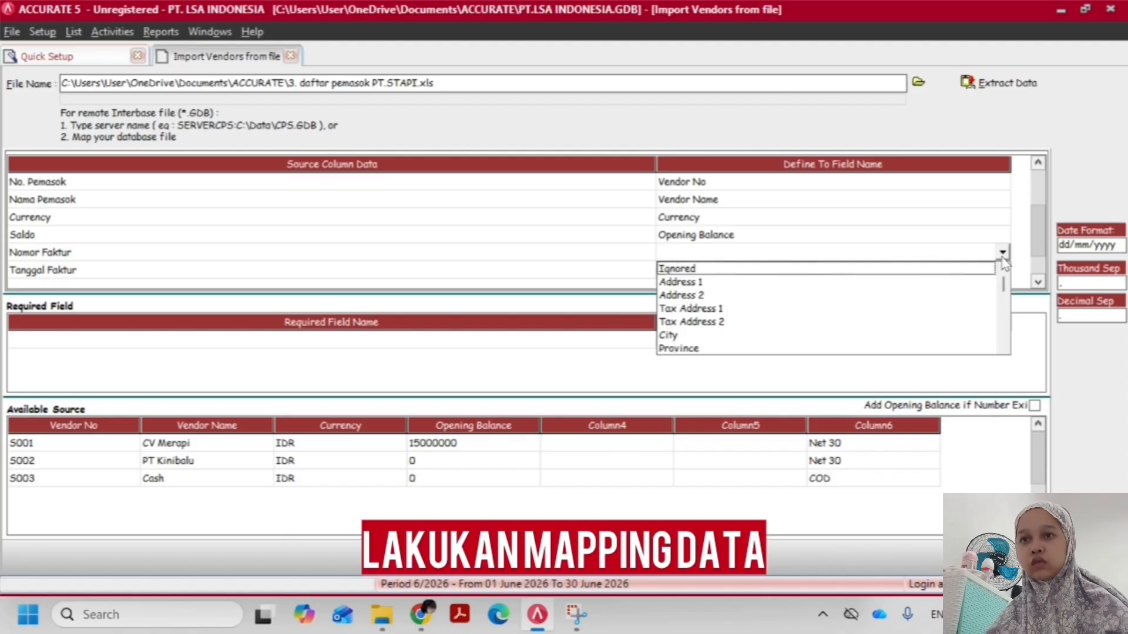
pyautogui.write('inv')
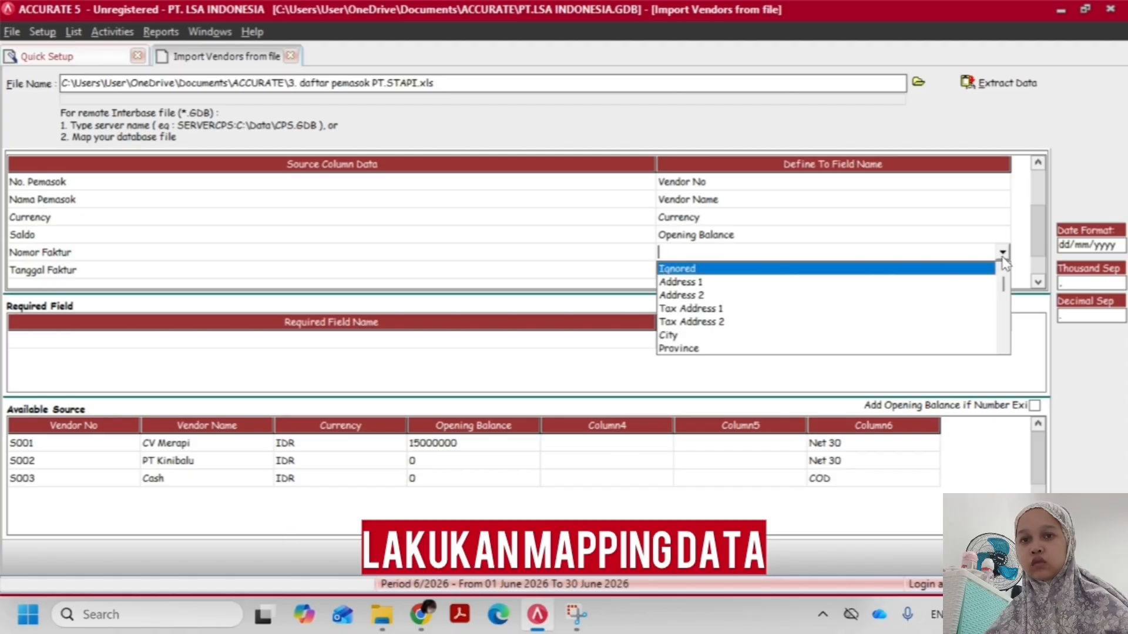
pyautogui.press('Return')
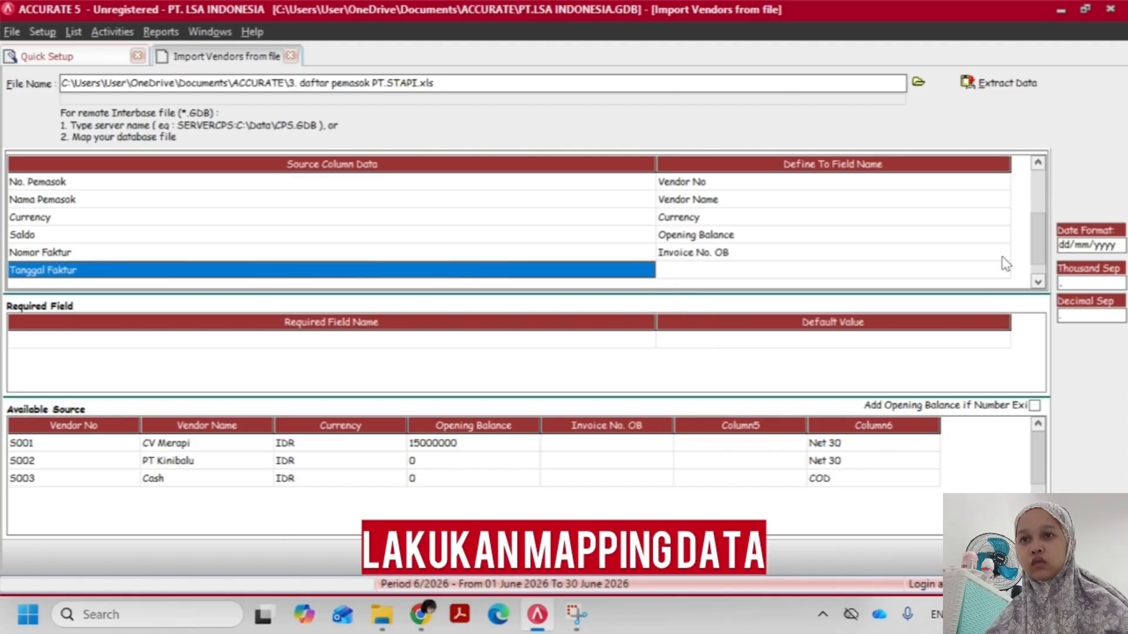
# Set the Tanggal Faktur source column to Ignored in the vendor mapping
pyautogui.click(981, 273)
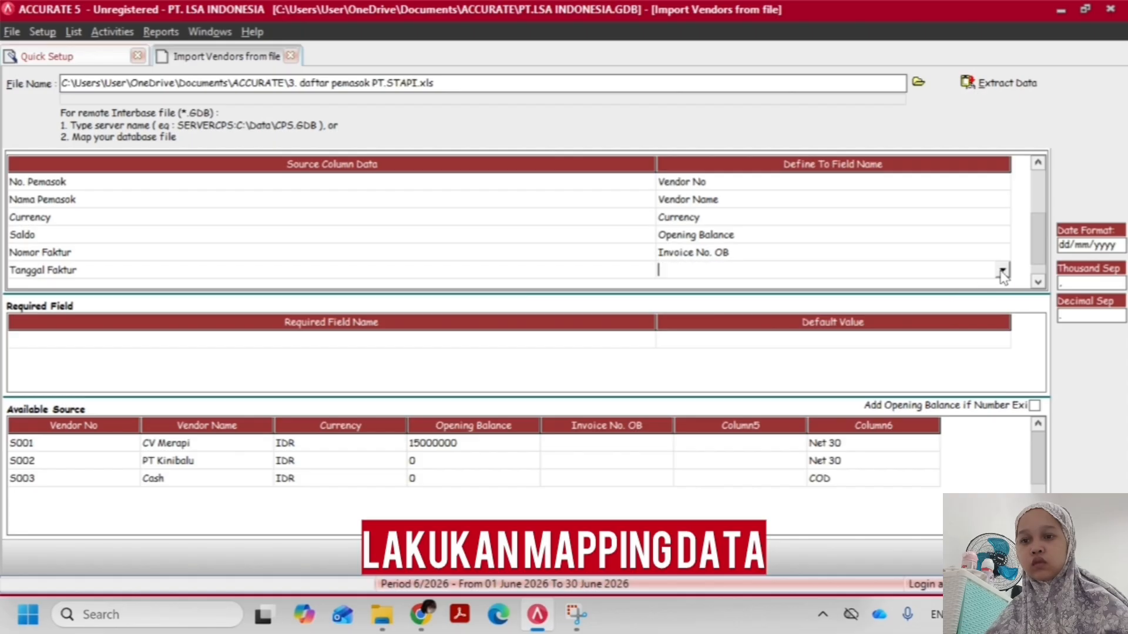
pyautogui.click(1002, 270)
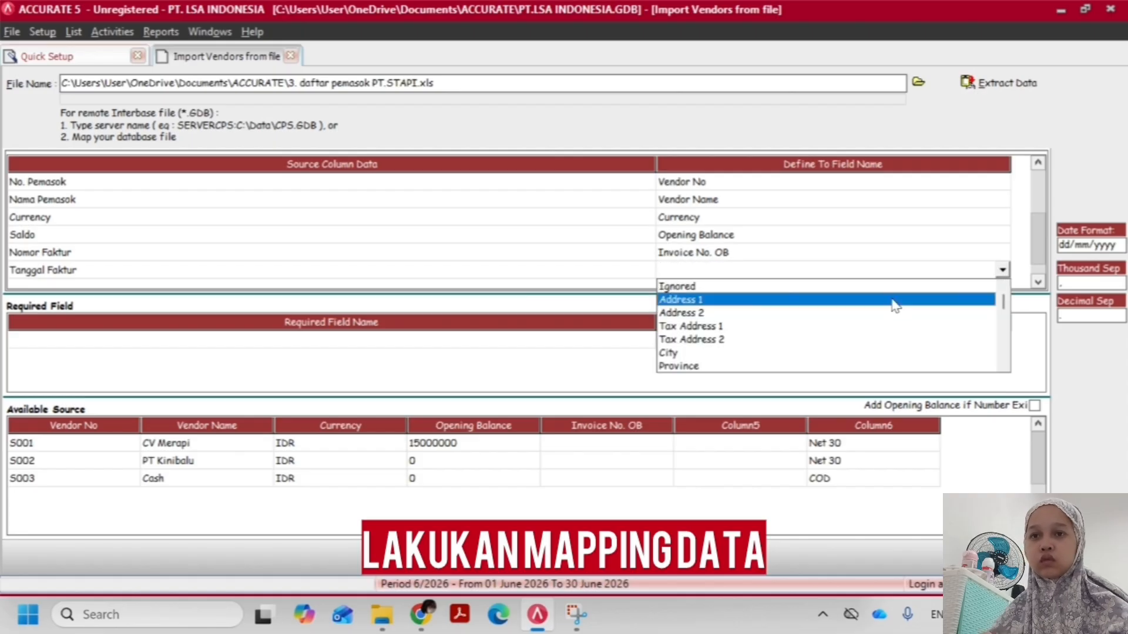
pyautogui.click(893, 301)
pyautogui.click(1003, 272)
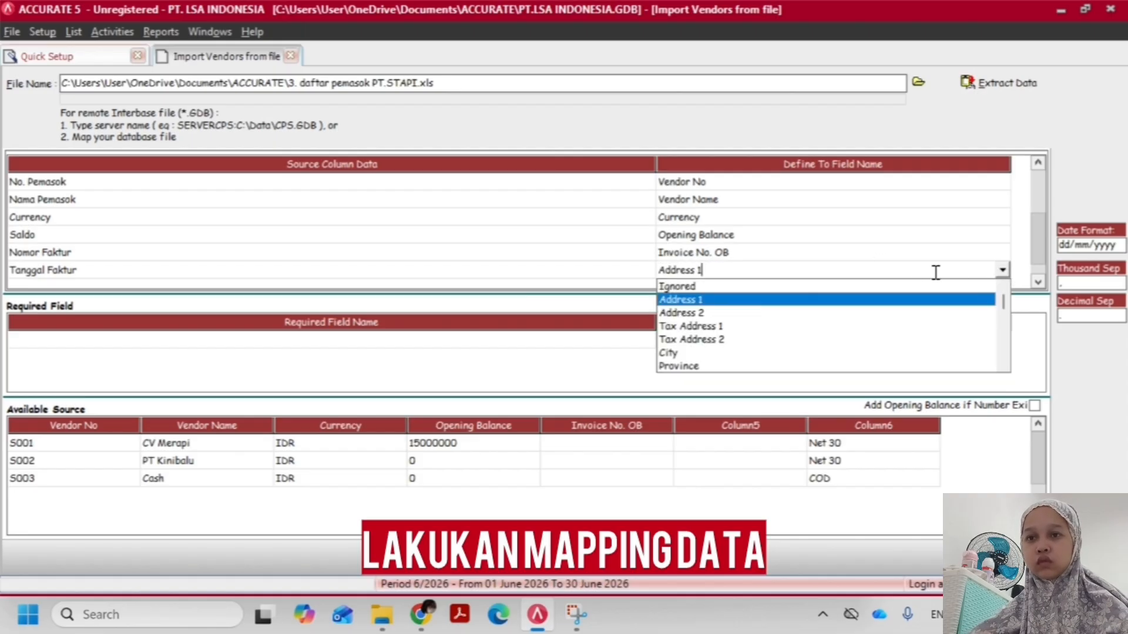
pyautogui.click(903, 301)
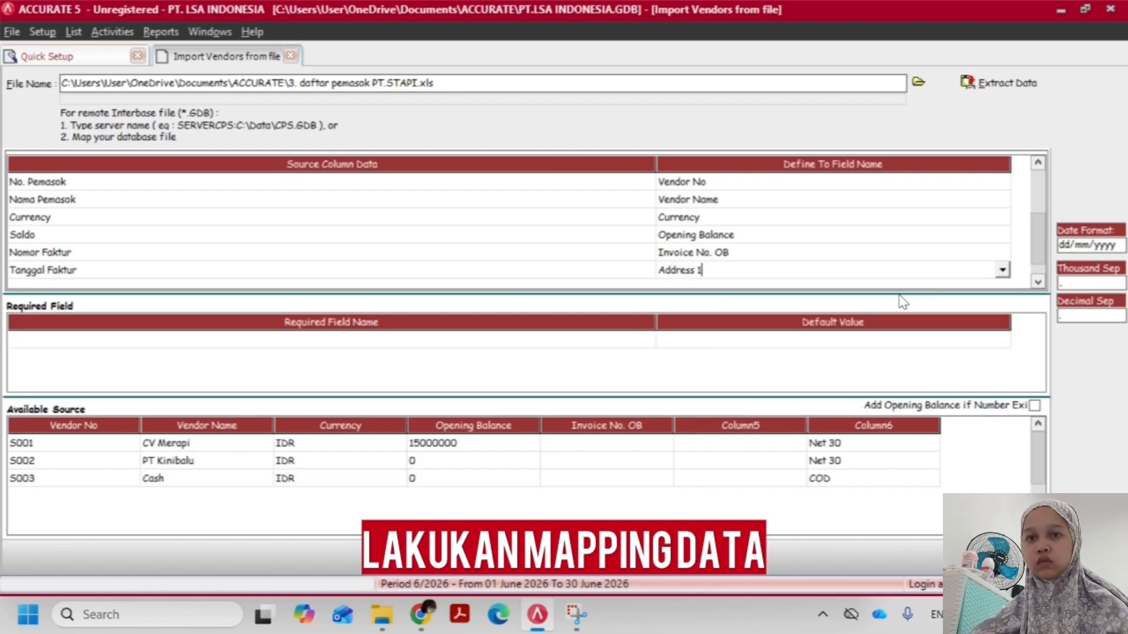
pyautogui.click(1002, 272)
pyautogui.click(839, 292)
# Map the Term source column to the Term field and define its source value Net 30 as Net 30
pyautogui.click(823, 240)
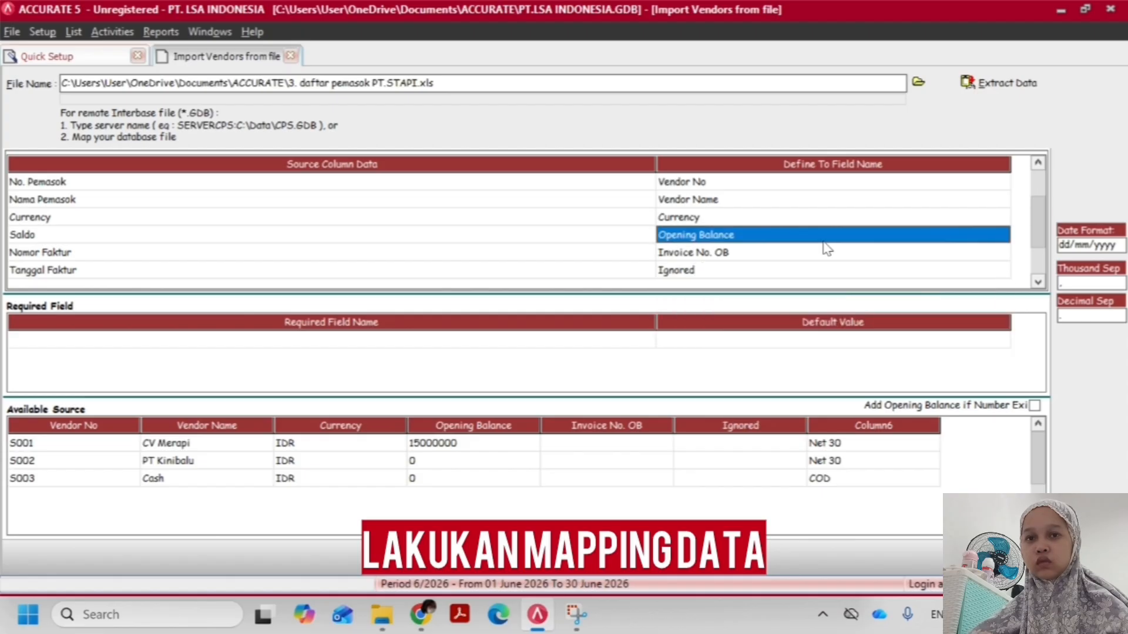
pyautogui.scroll(-3, 823, 253)
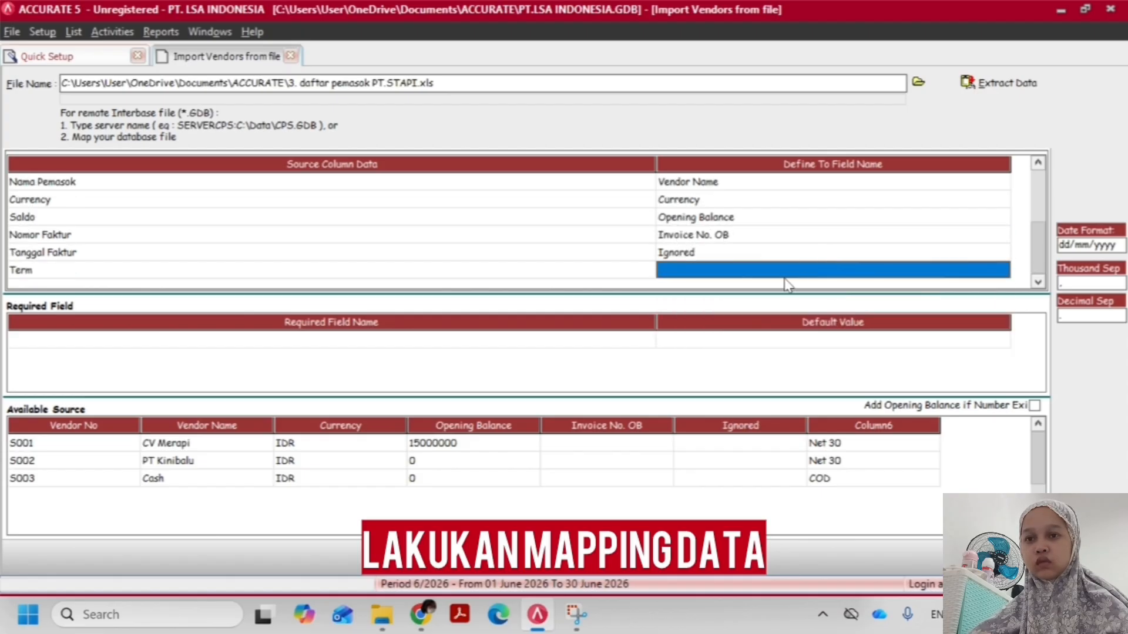
pyautogui.click(836, 270)
pyautogui.click(1002, 270)
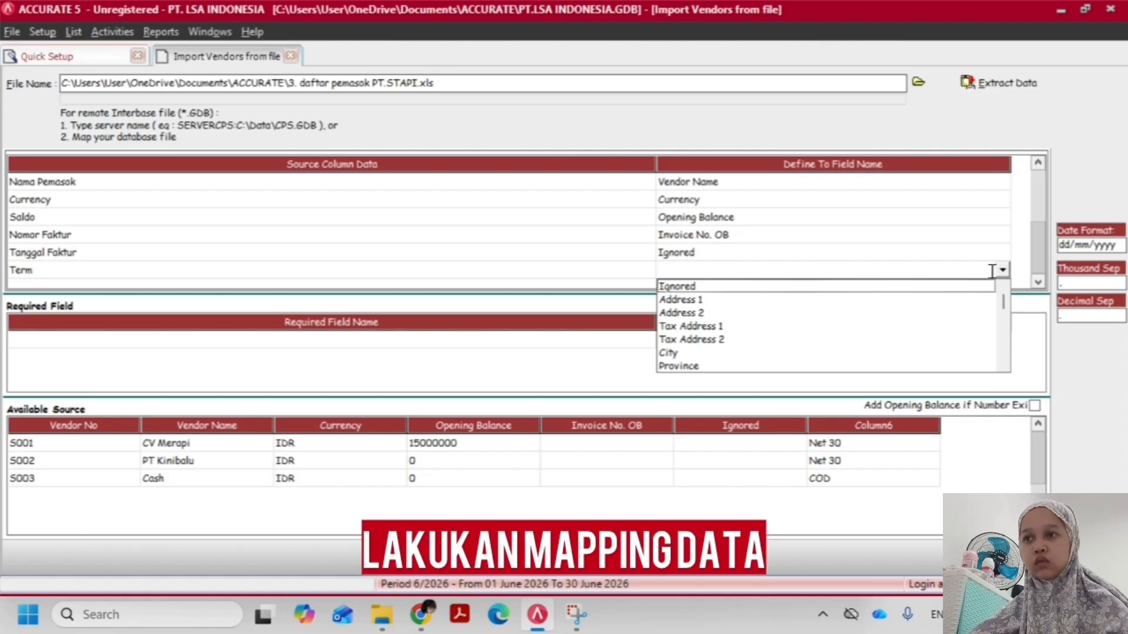
pyautogui.scroll(-4, 992, 270)
pyautogui.scroll(4, 991, 271)
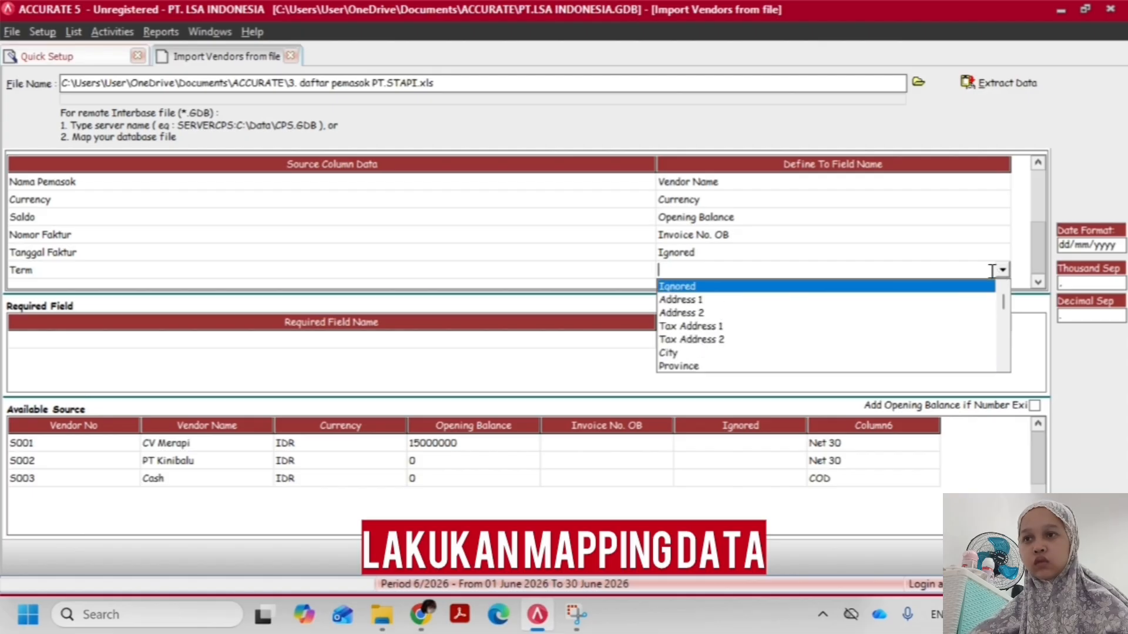
pyautogui.scroll(-6, 991, 271)
pyautogui.press('Return')
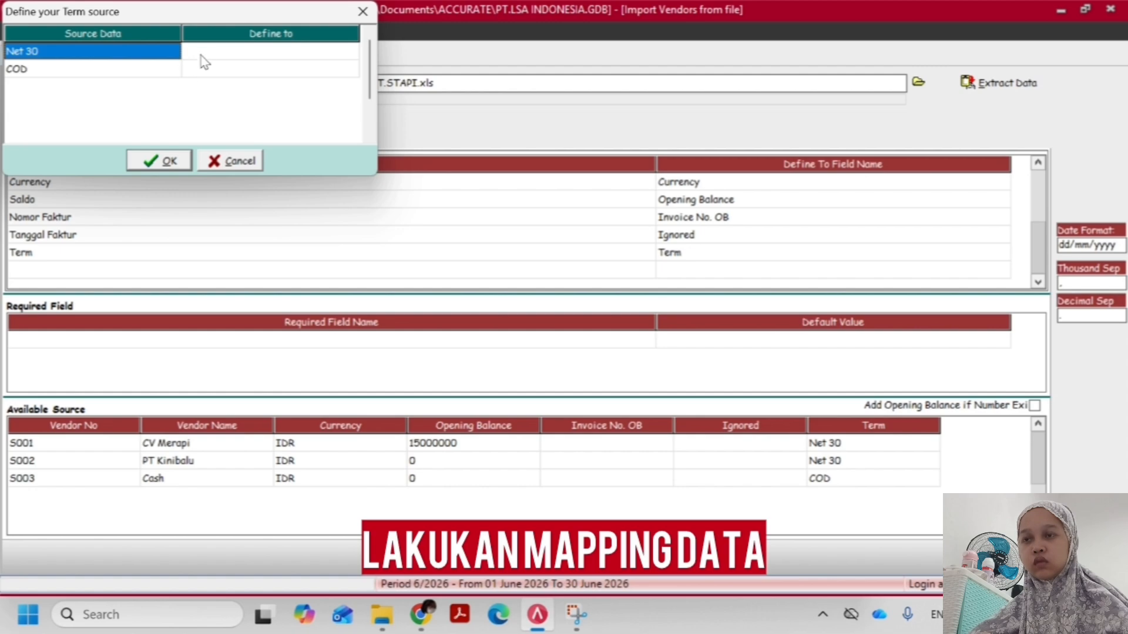
pyautogui.click(201, 54)
pyautogui.click(254, 53)
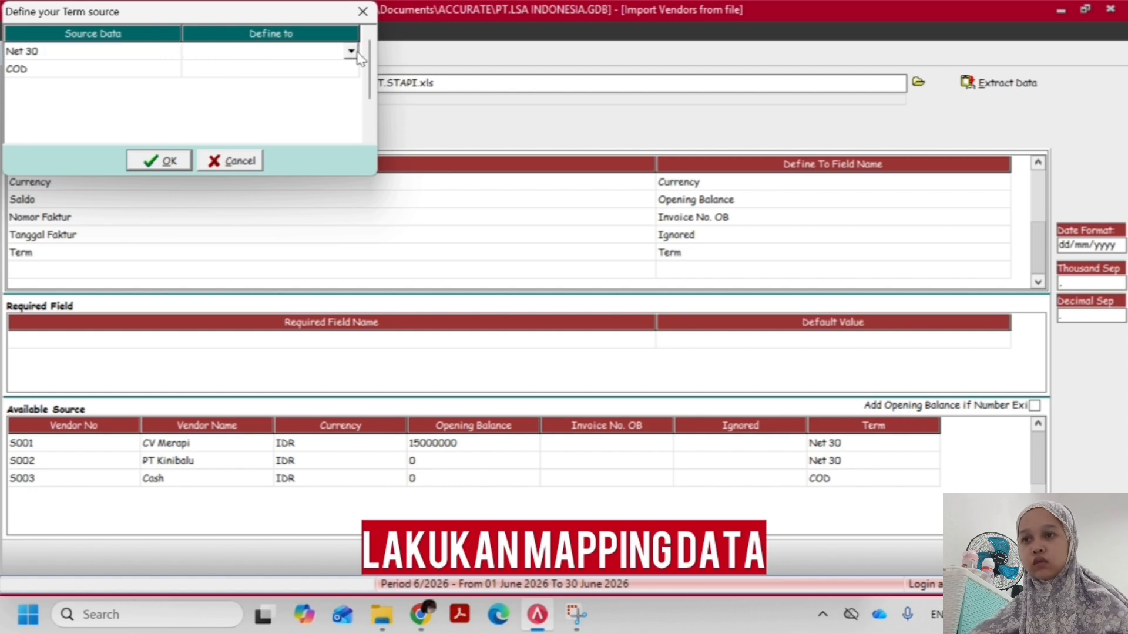
pyautogui.click(352, 51)
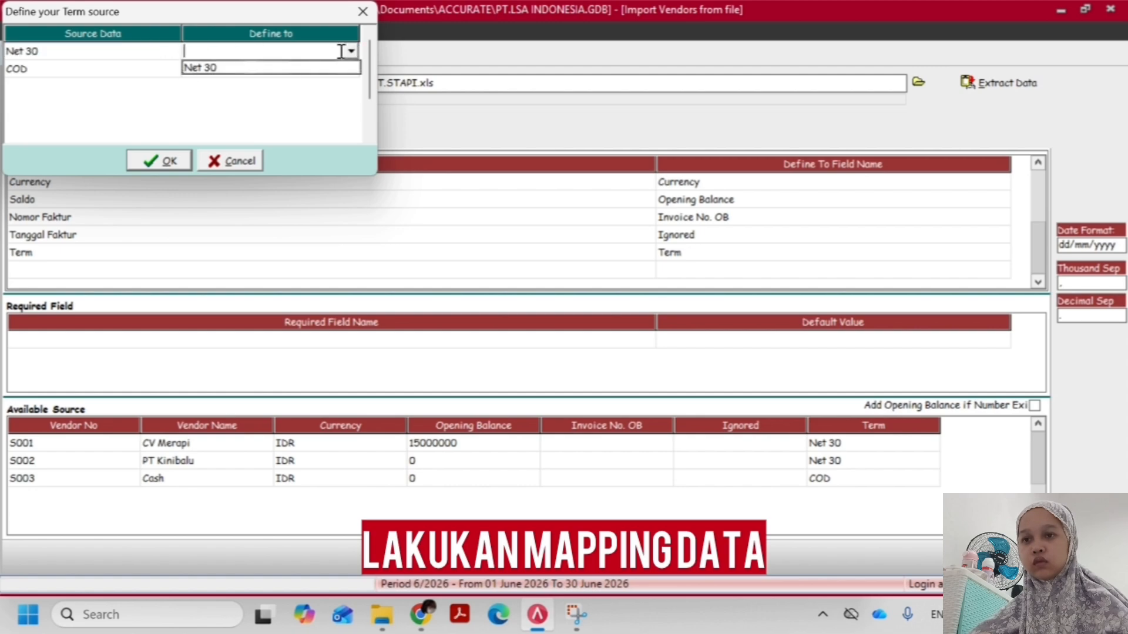
pyautogui.click(300, 70)
pyautogui.click(176, 164)
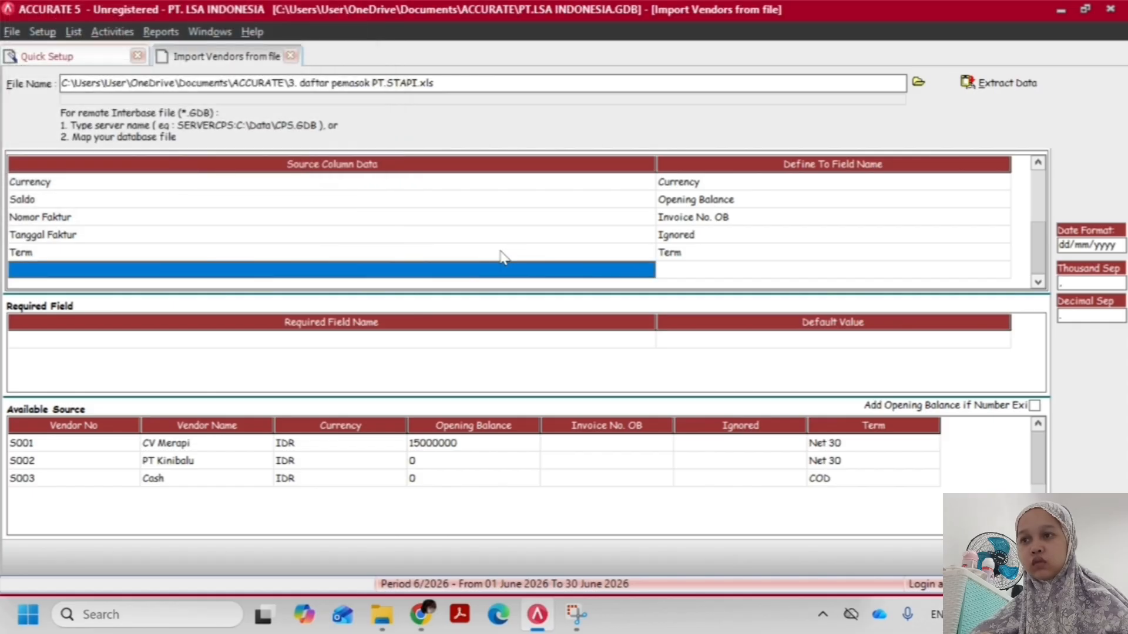
# Return to Quick Setup's Other List and add a Cash On Delivery payment term with the description COD
pyautogui.click(64, 56)
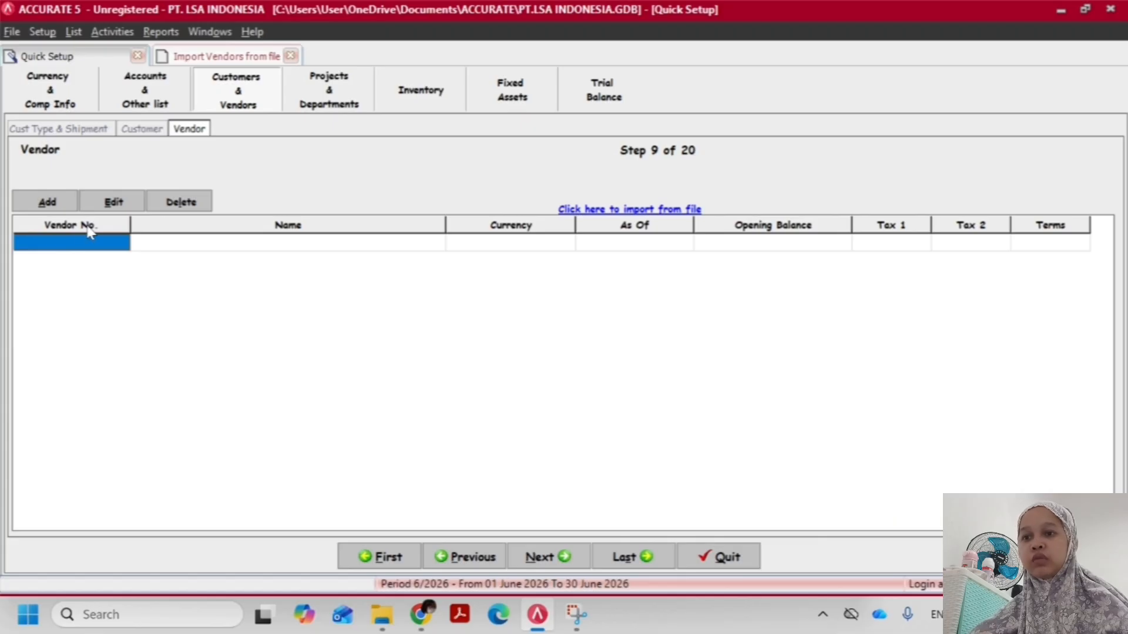
pyautogui.click(144, 89)
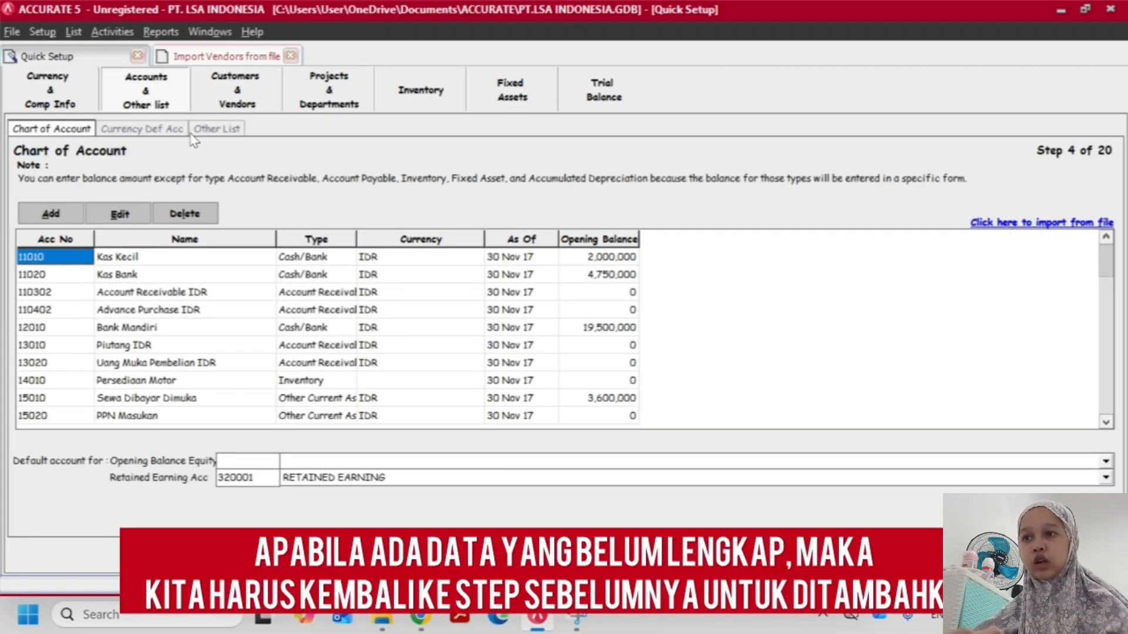
pyautogui.click(200, 130)
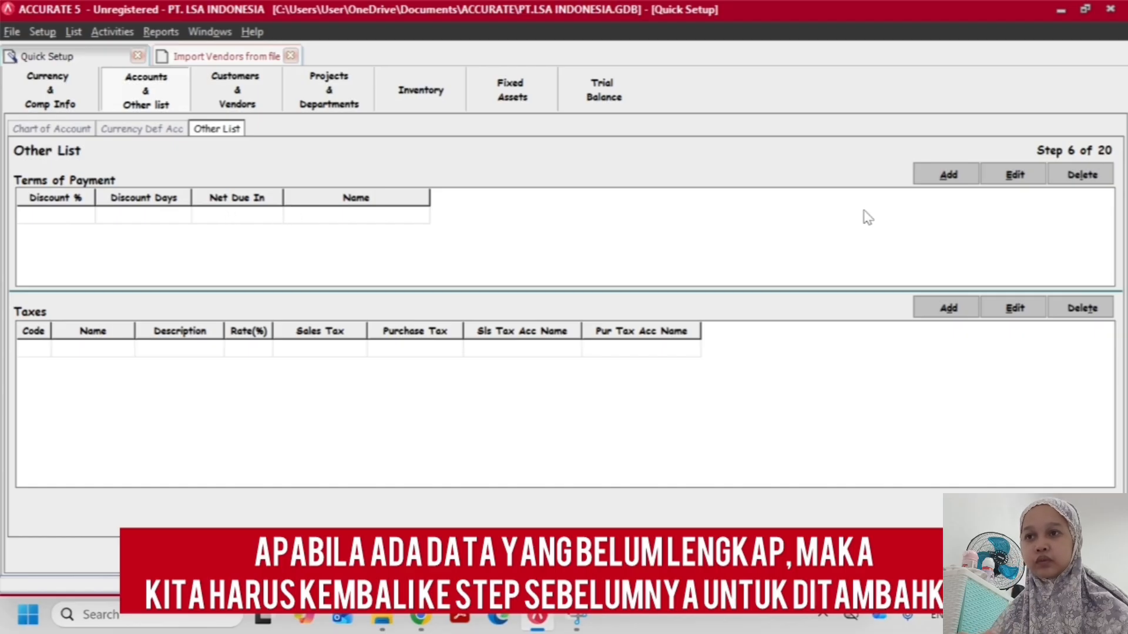
pyautogui.click(918, 175)
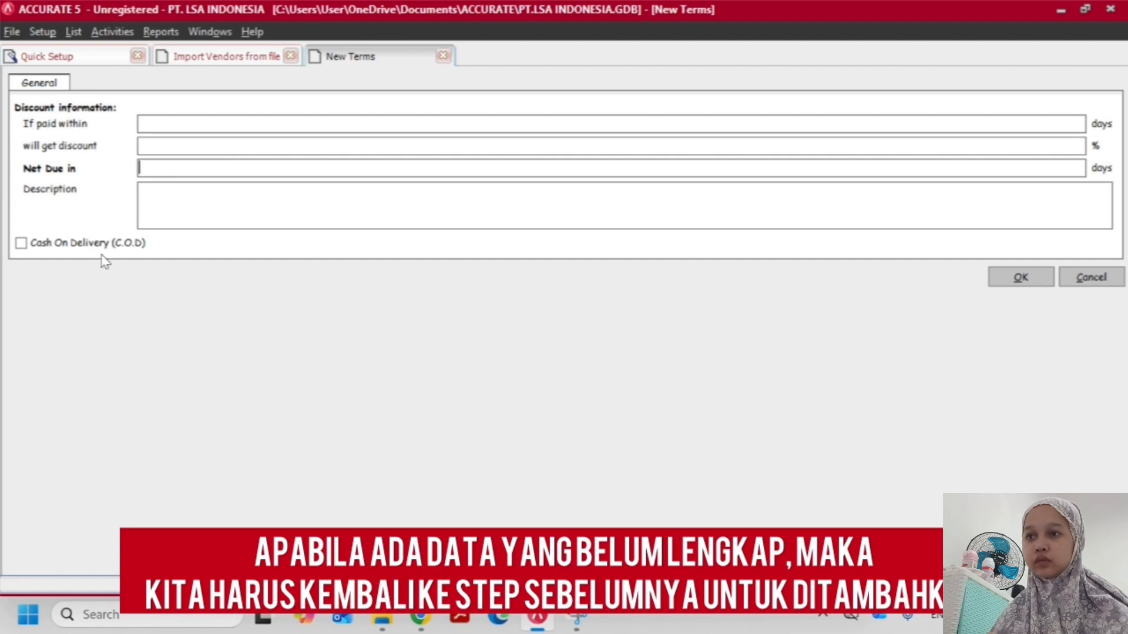
pyautogui.click(94, 243)
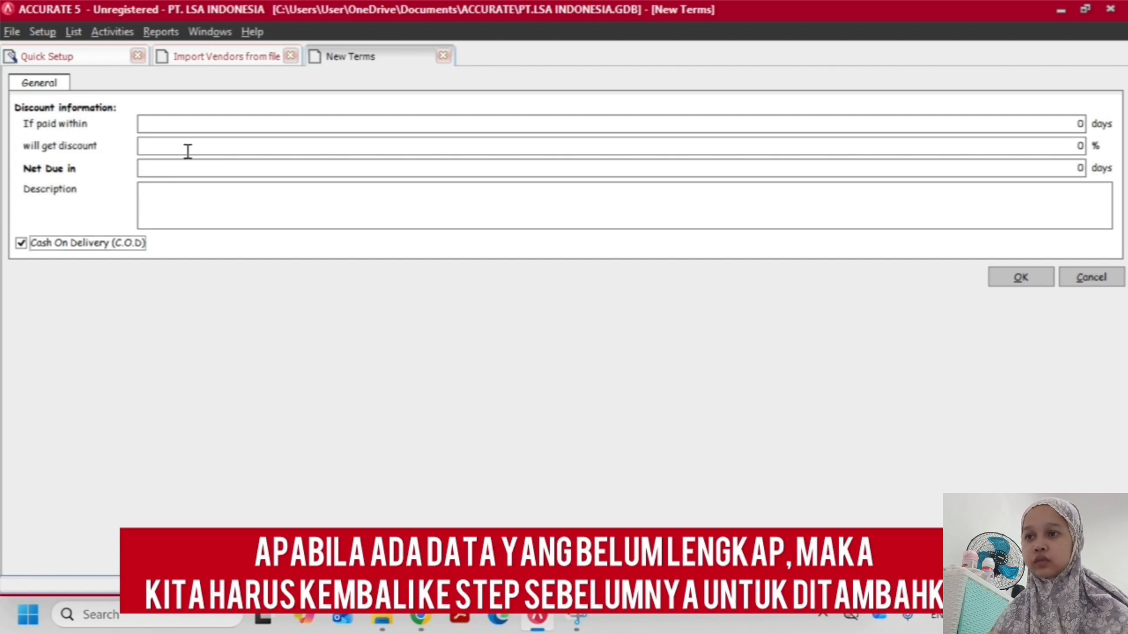
pyautogui.click(197, 187)
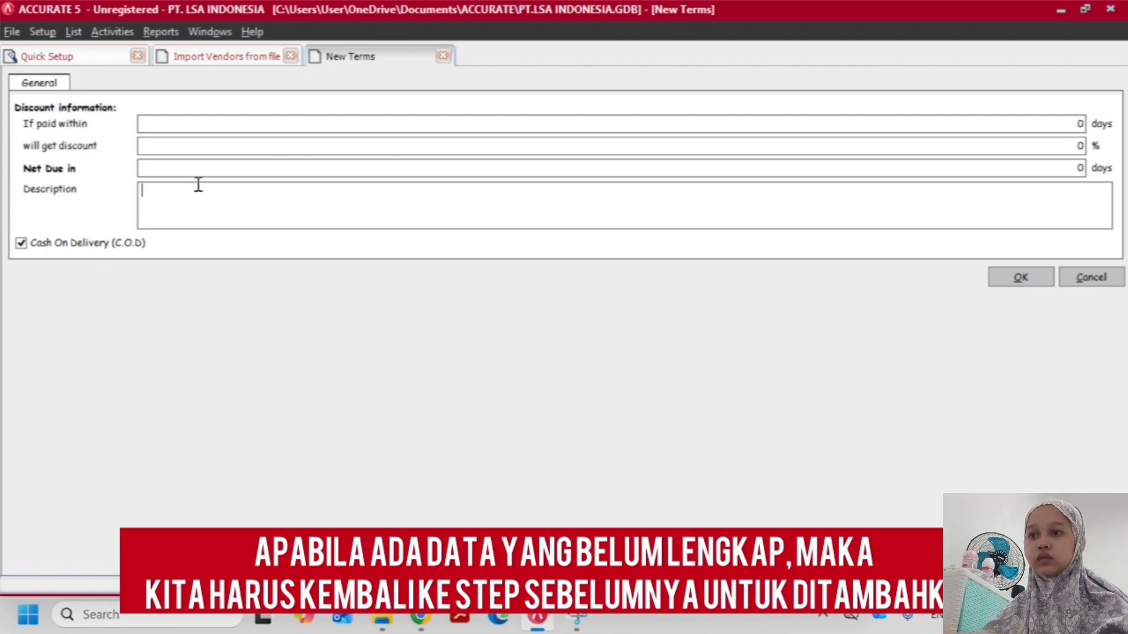
pyautogui.write('COD')
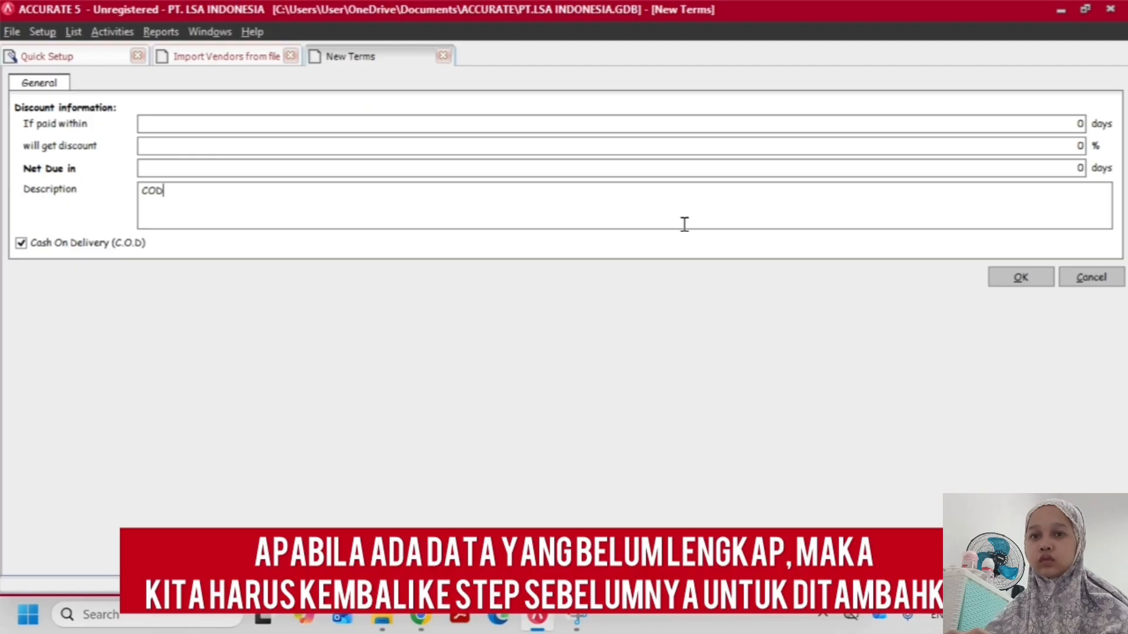
pyautogui.click(1044, 284)
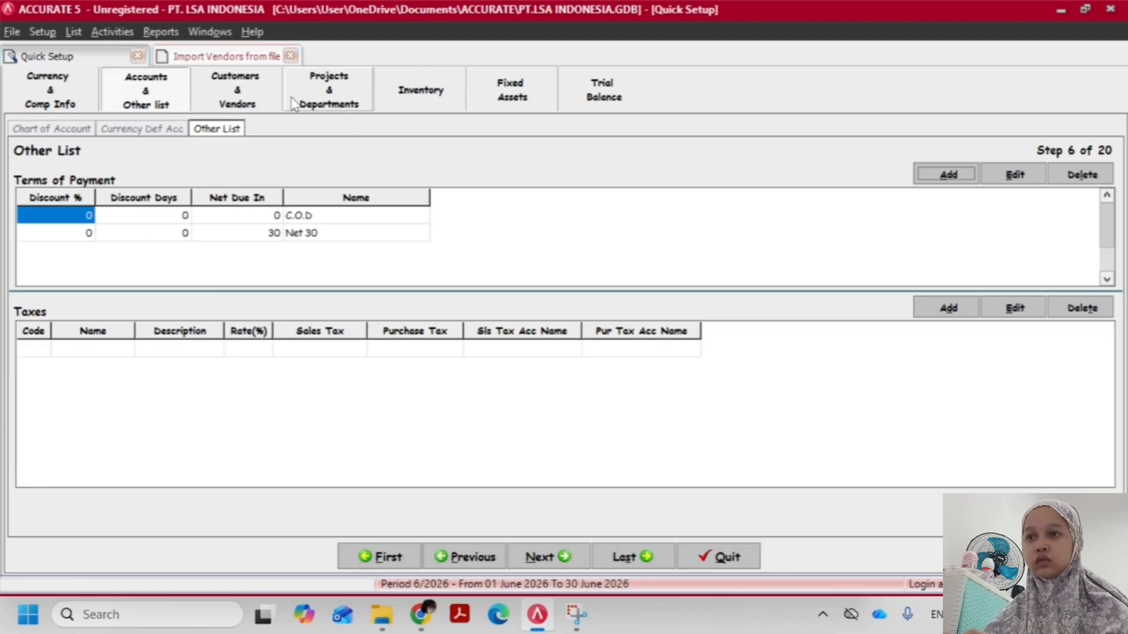
# Go back through the Vendor setup to the open vendor import and reopen the source definitions of the Term column
pyautogui.click(258, 91)
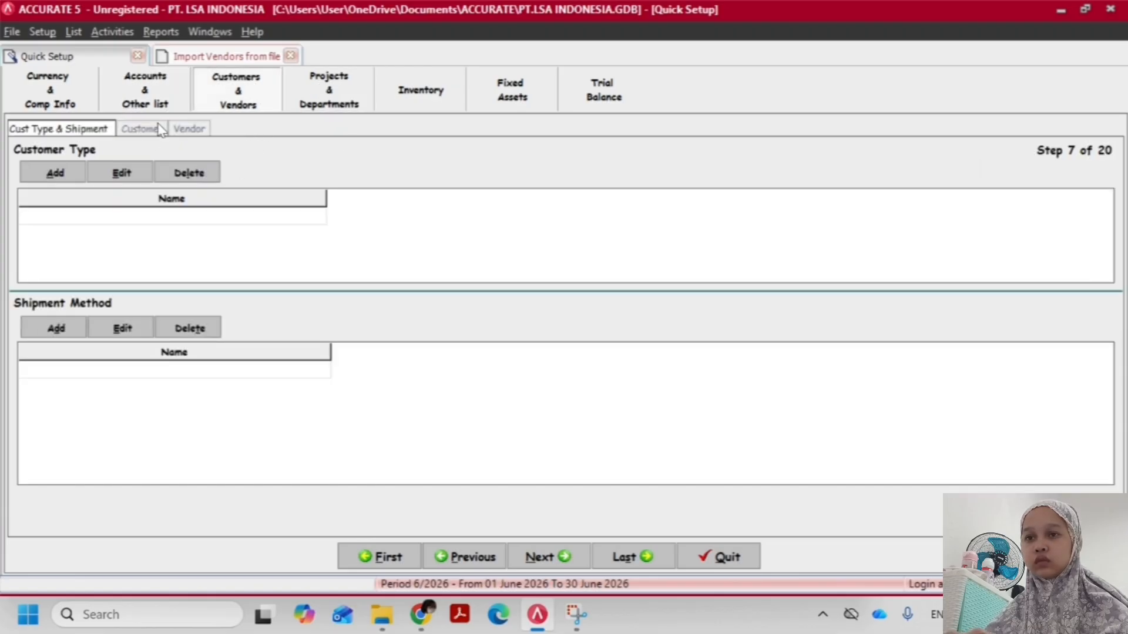
pyautogui.click(185, 128)
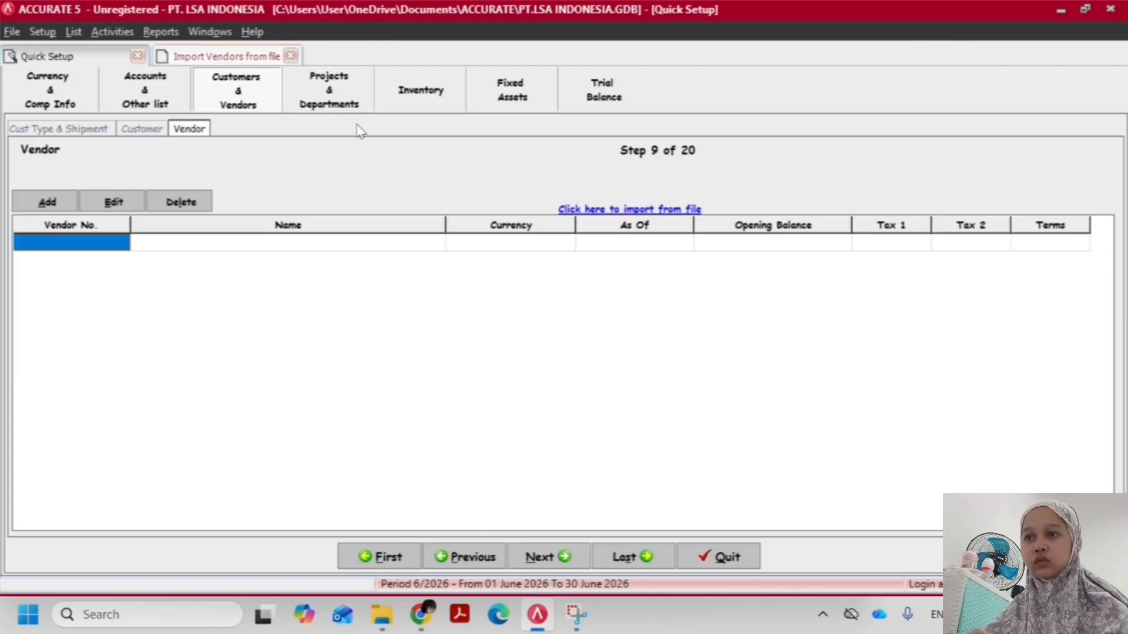
pyautogui.click(253, 56)
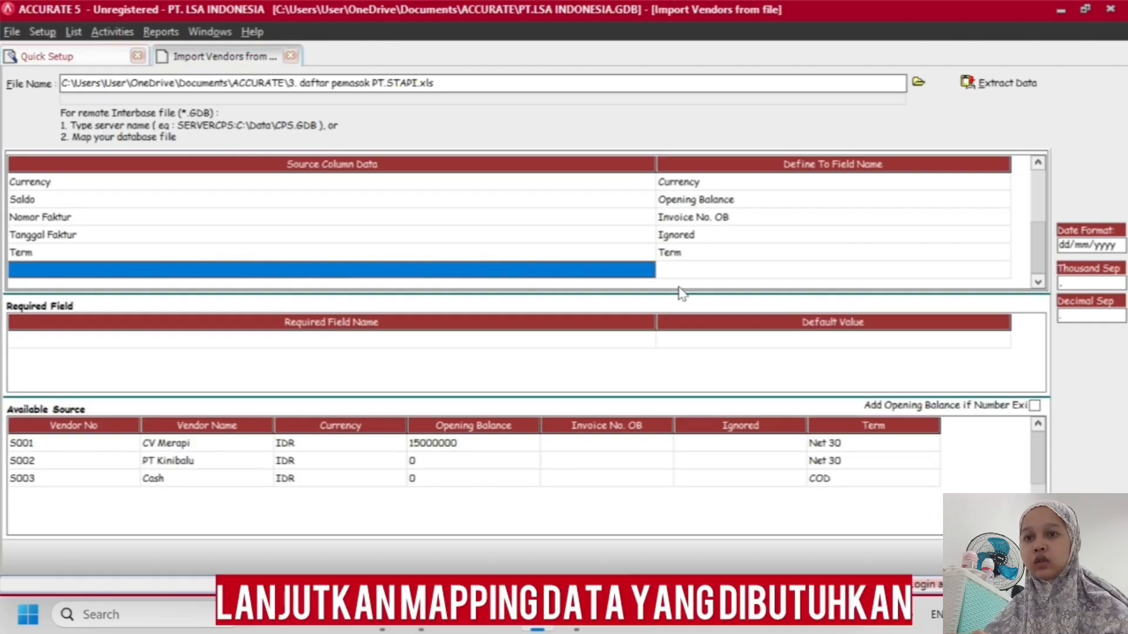
pyautogui.click(689, 273)
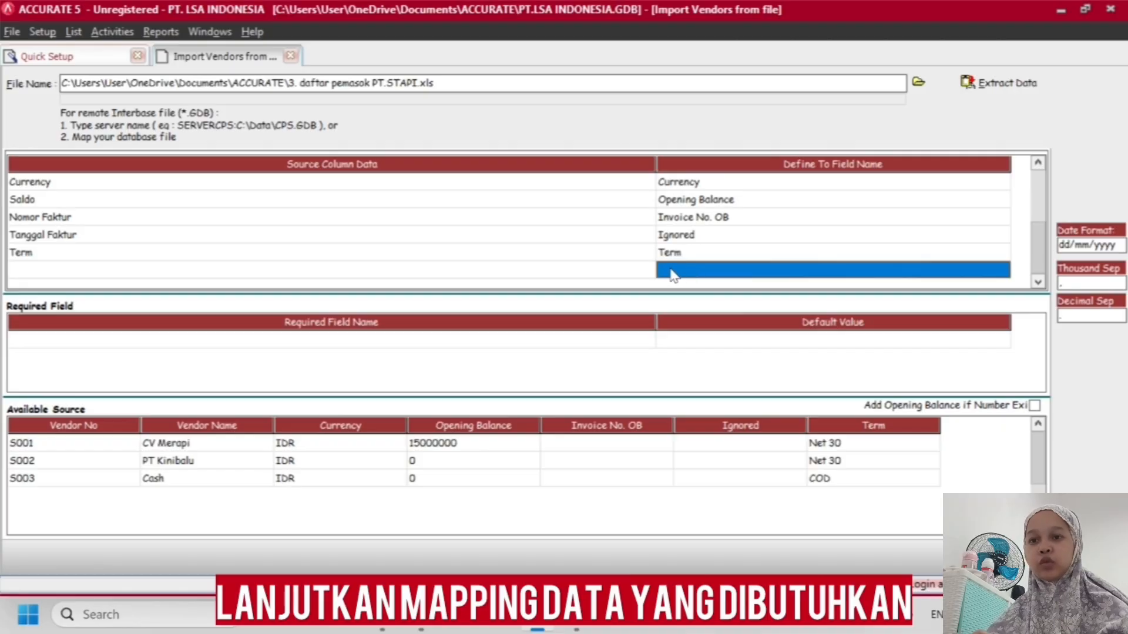
pyautogui.click(692, 256)
pyautogui.click(684, 271)
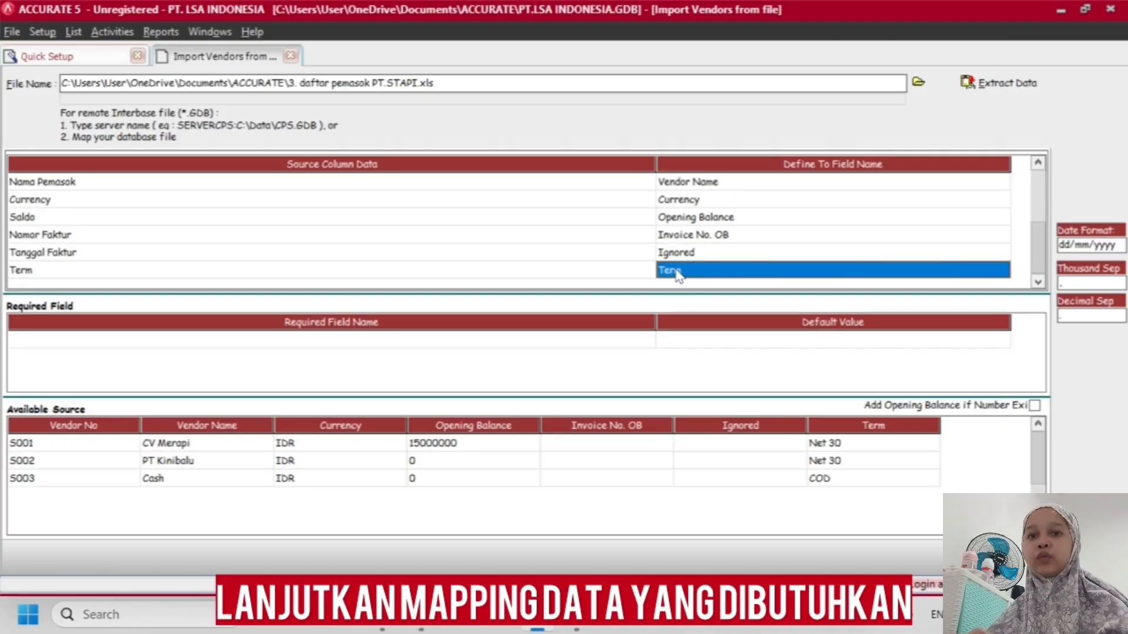
pyautogui.click(685, 272)
pyautogui.click(1001, 271)
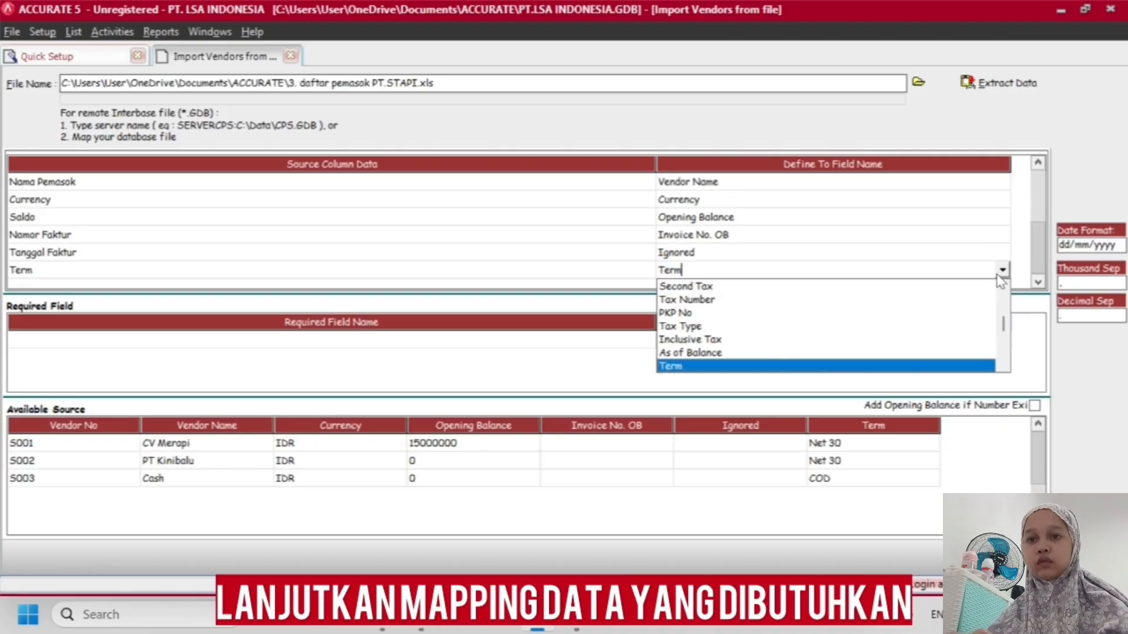
pyautogui.click(746, 368)
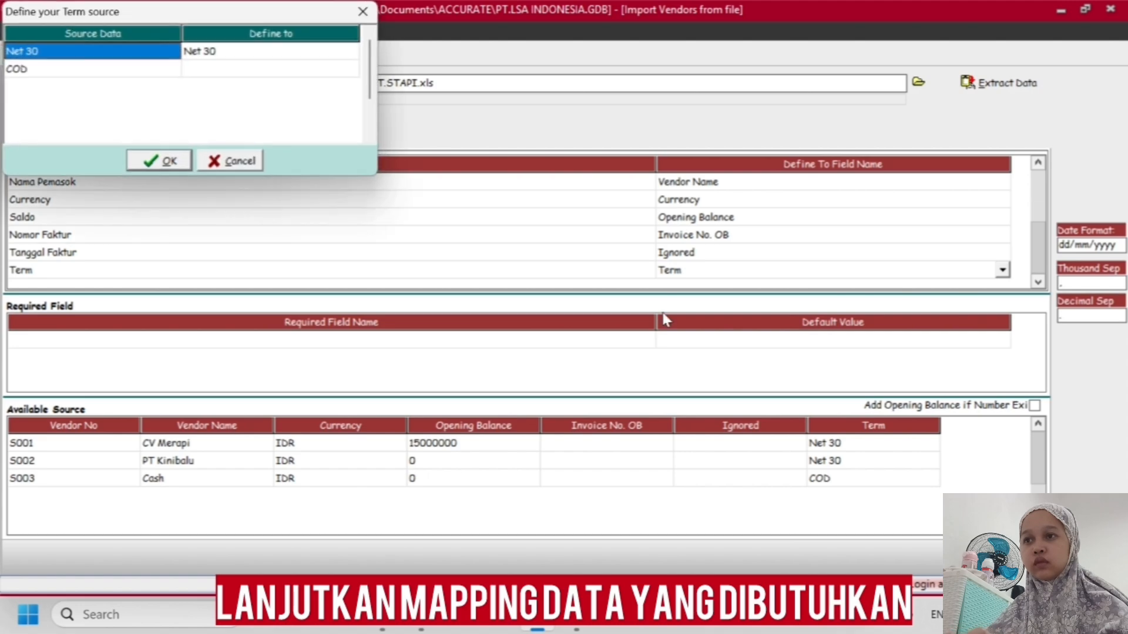
# Define the source term COD as the C.O.D payment term and accept the term definitions
pyautogui.click(227, 73)
pyautogui.click(233, 75)
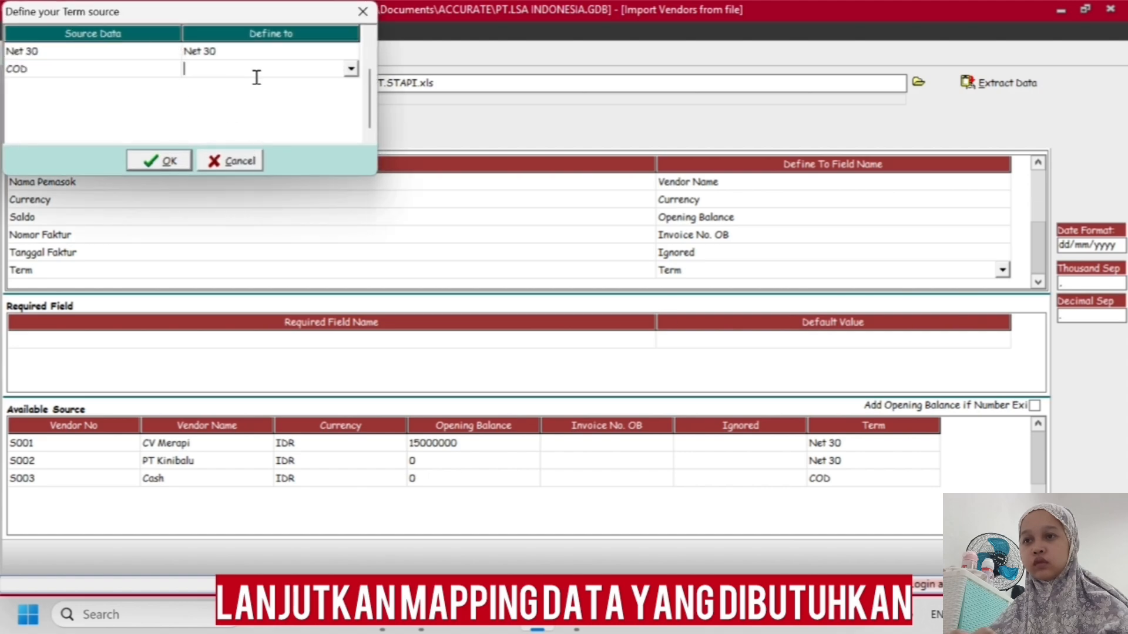
pyautogui.click(351, 69)
pyautogui.click(296, 100)
pyautogui.click(167, 160)
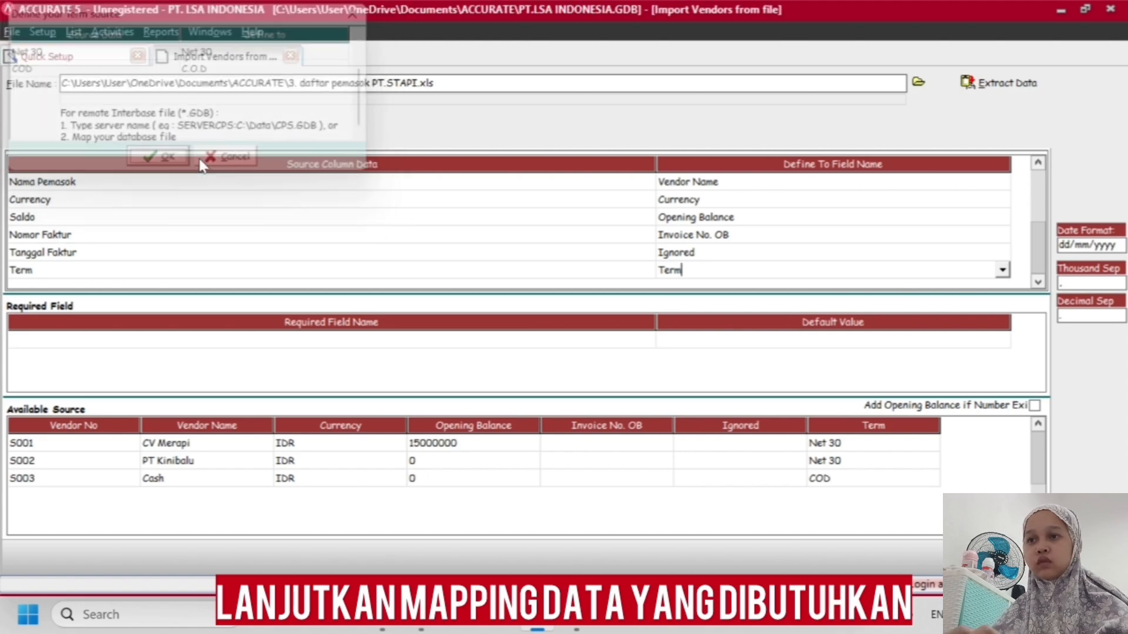
# Extract the mapped vendor data into the company database and dismiss the information message
pyautogui.click(771, 234)
pyautogui.click(748, 269)
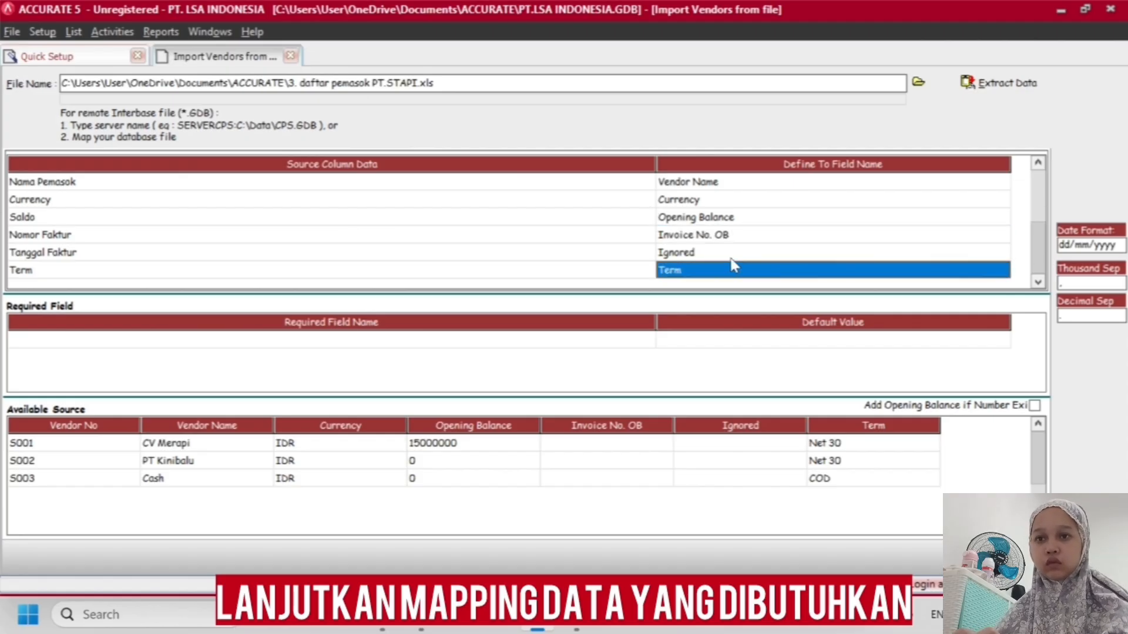
pyautogui.click(597, 464)
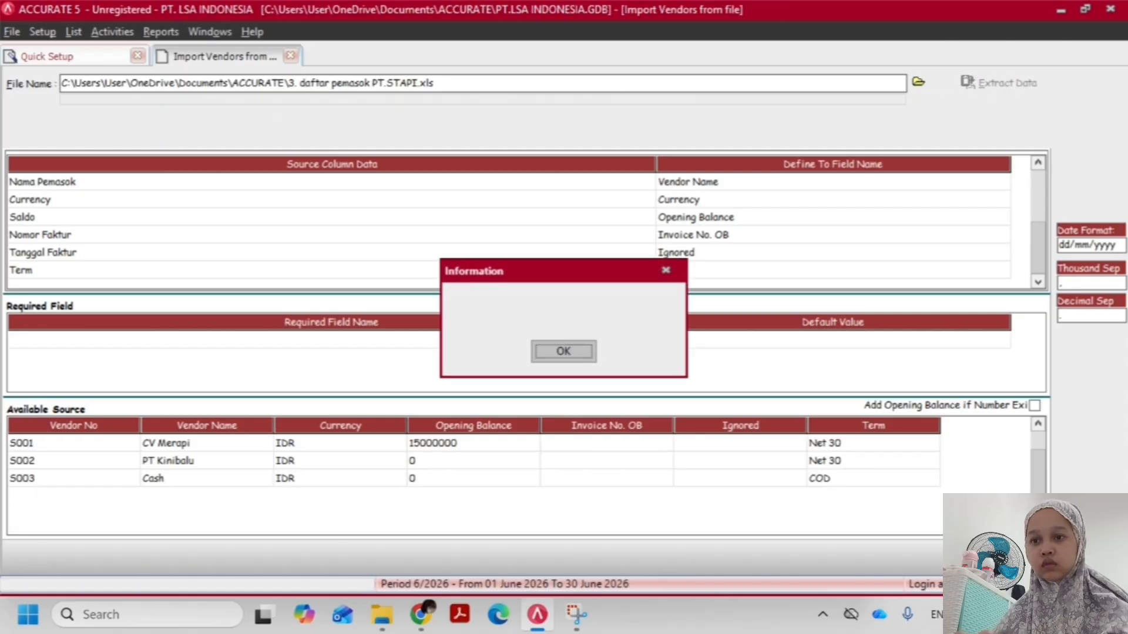
pyautogui.click(581, 353)
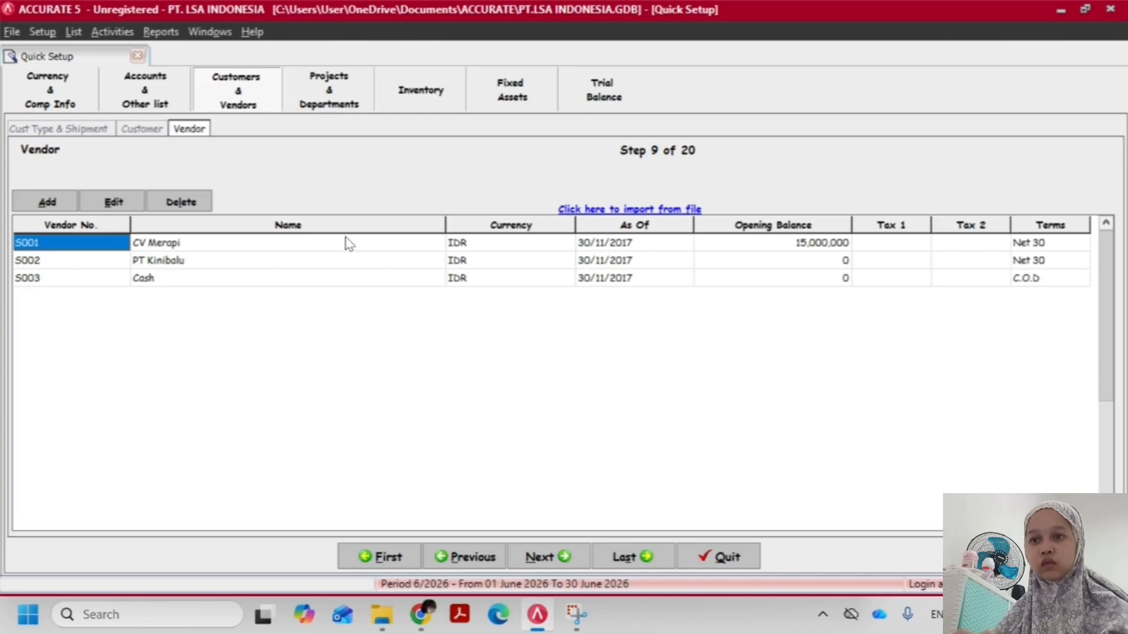
# Skip Projects & Departments, go to the Inventory setup, and check the source files in the ACCURATE folder
pyautogui.click(333, 97)
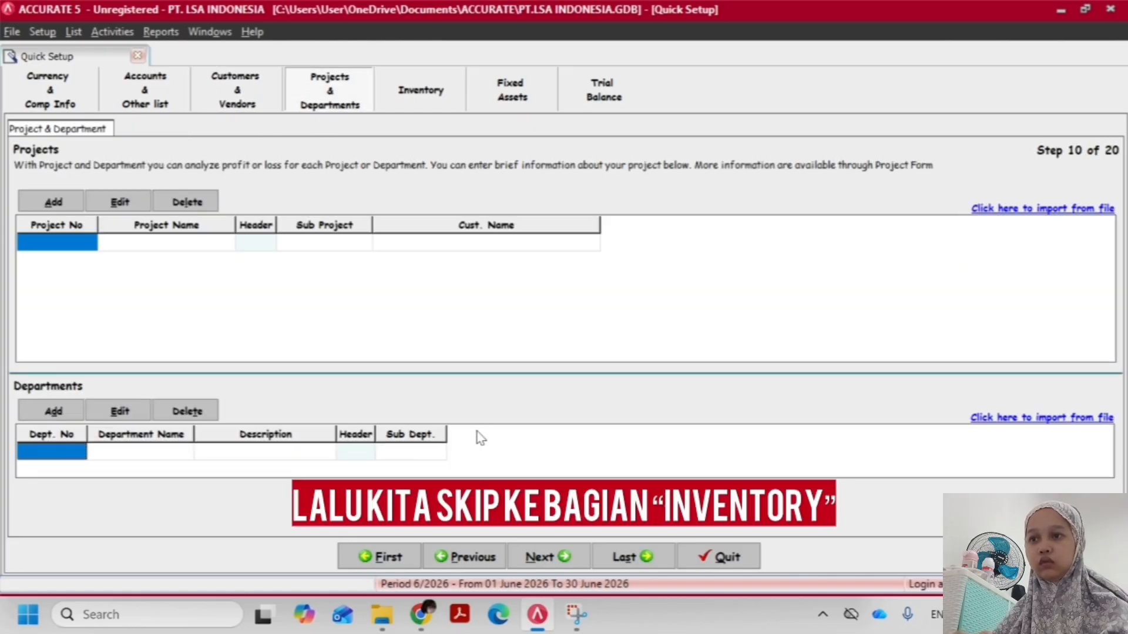
pyautogui.click(388, 620)
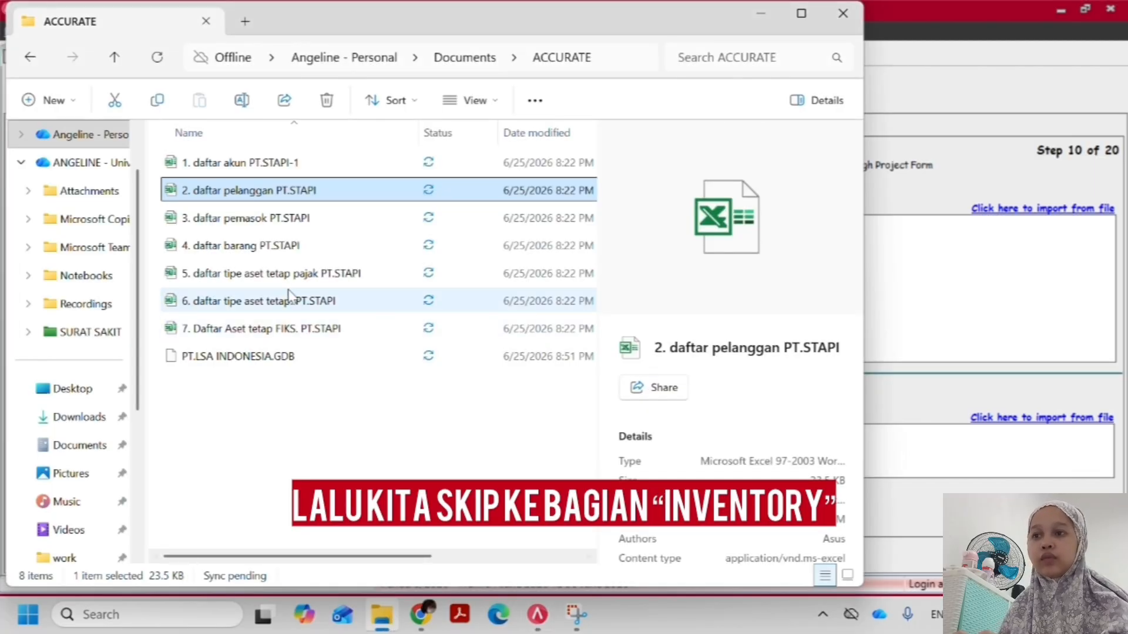
pyautogui.click(958, 327)
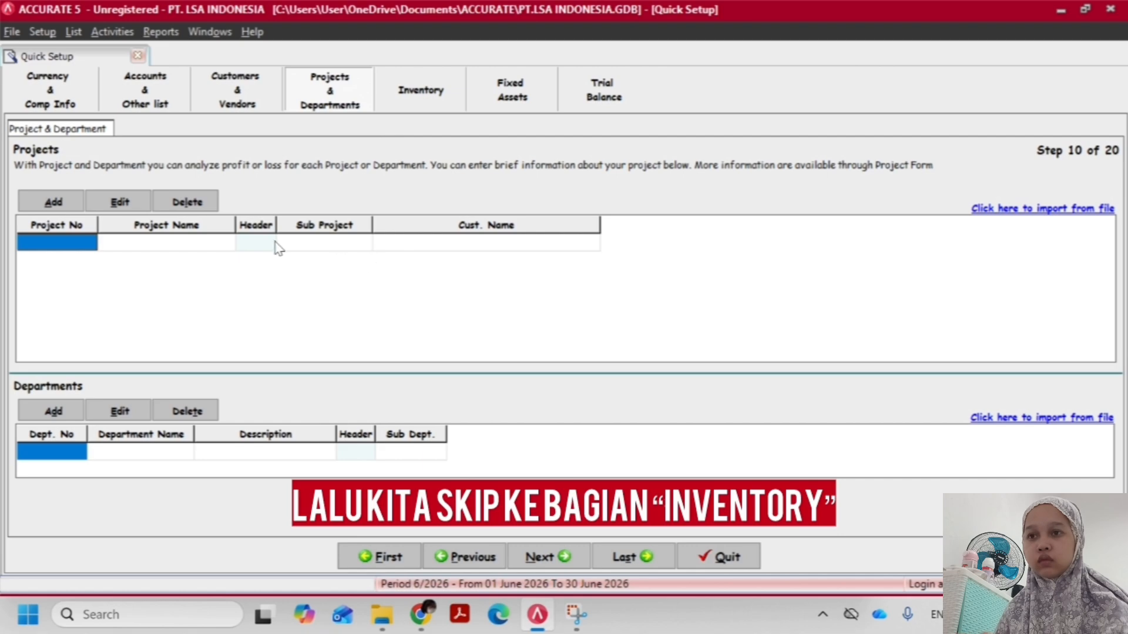
pyautogui.click(436, 95)
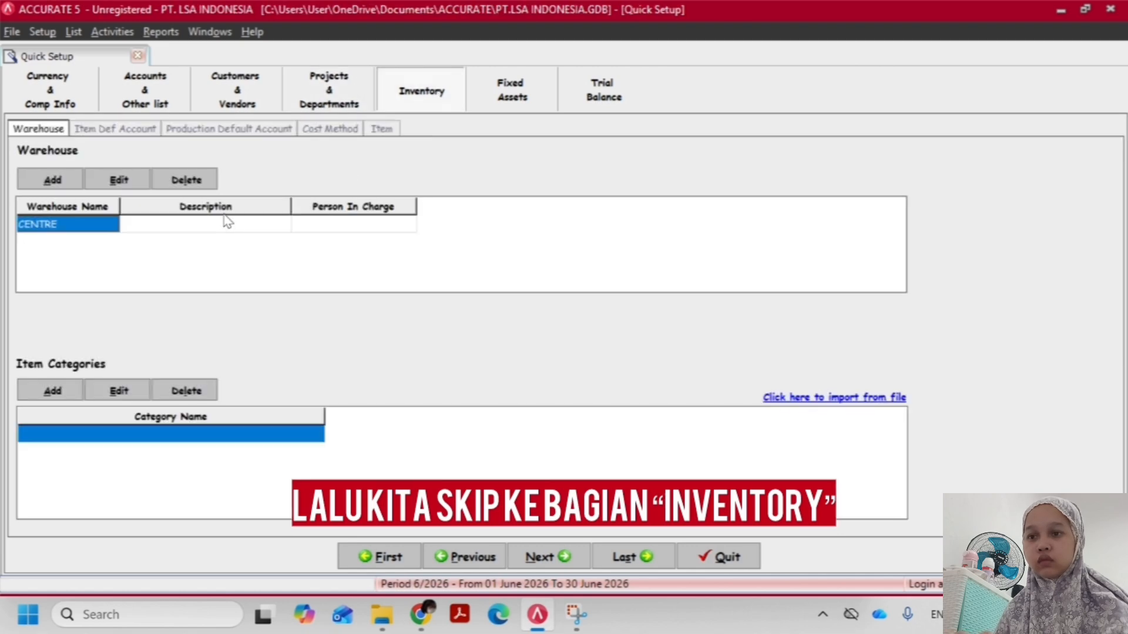
pyautogui.hotkey('alt', 'Tab')
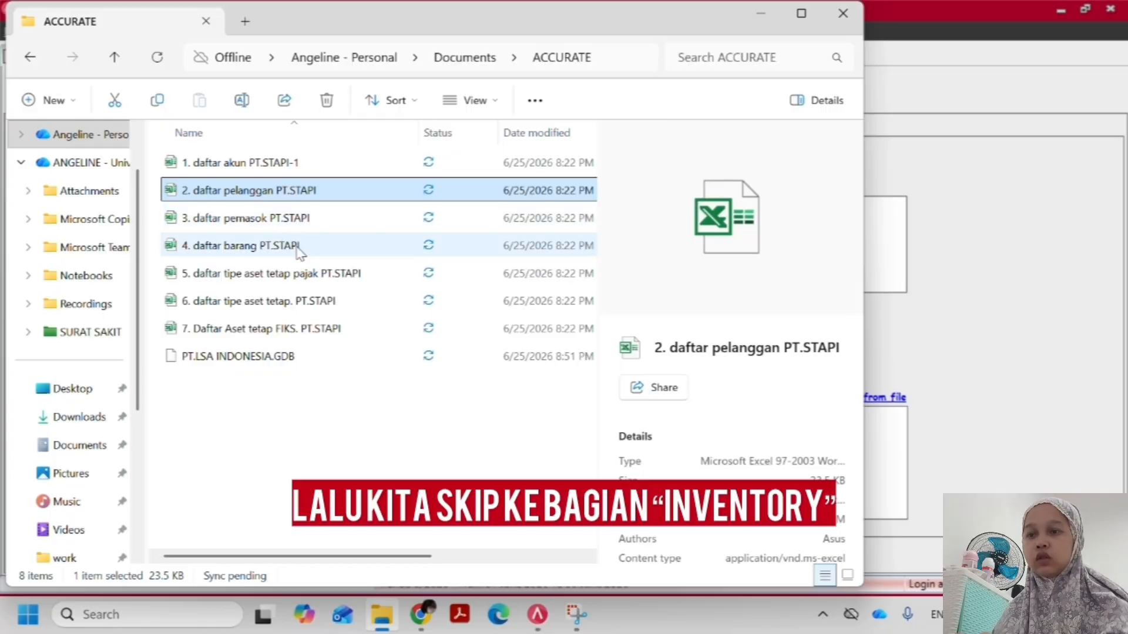
pyautogui.hotkey('alt', 'Tab')
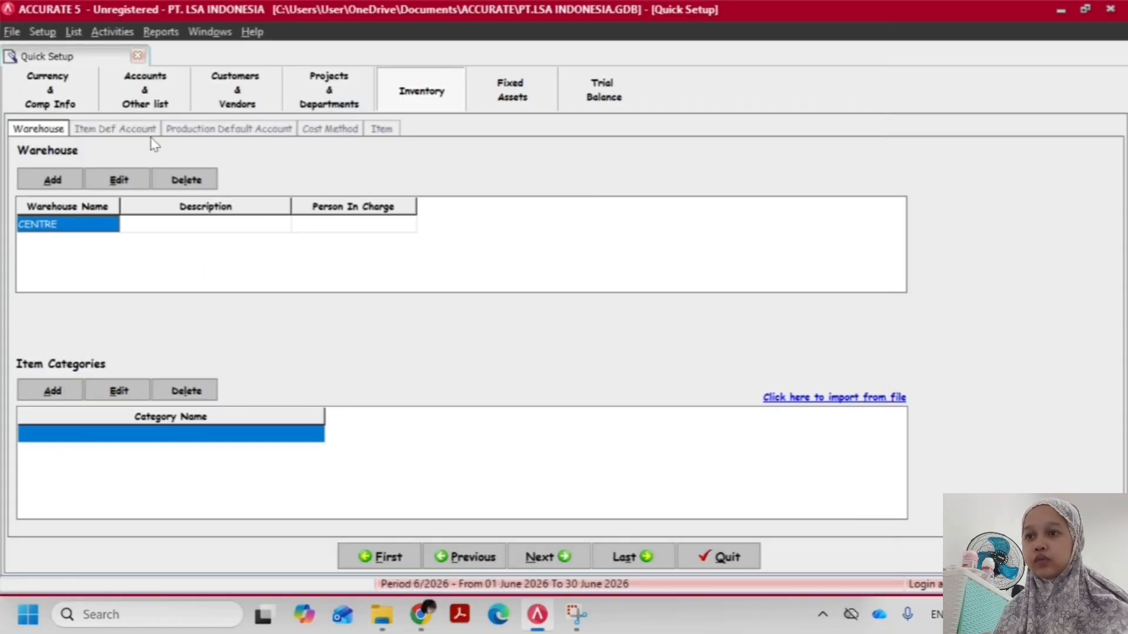
# Open the Item Default Account setup and try to proceed directly to the Item list
pyautogui.click(125, 129)
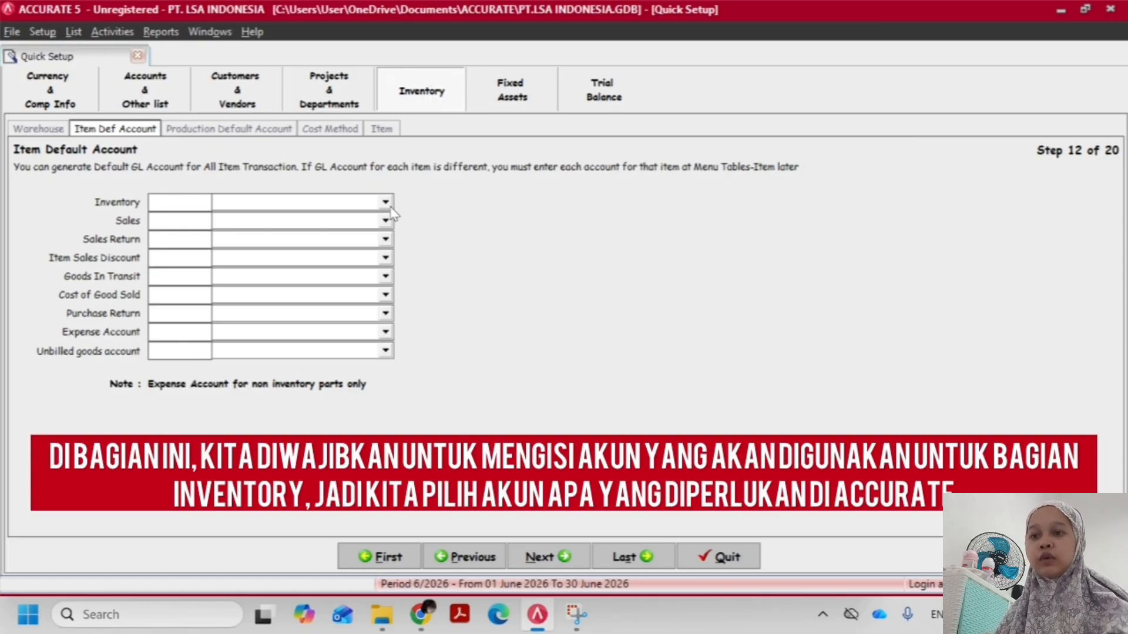
pyautogui.click(381, 128)
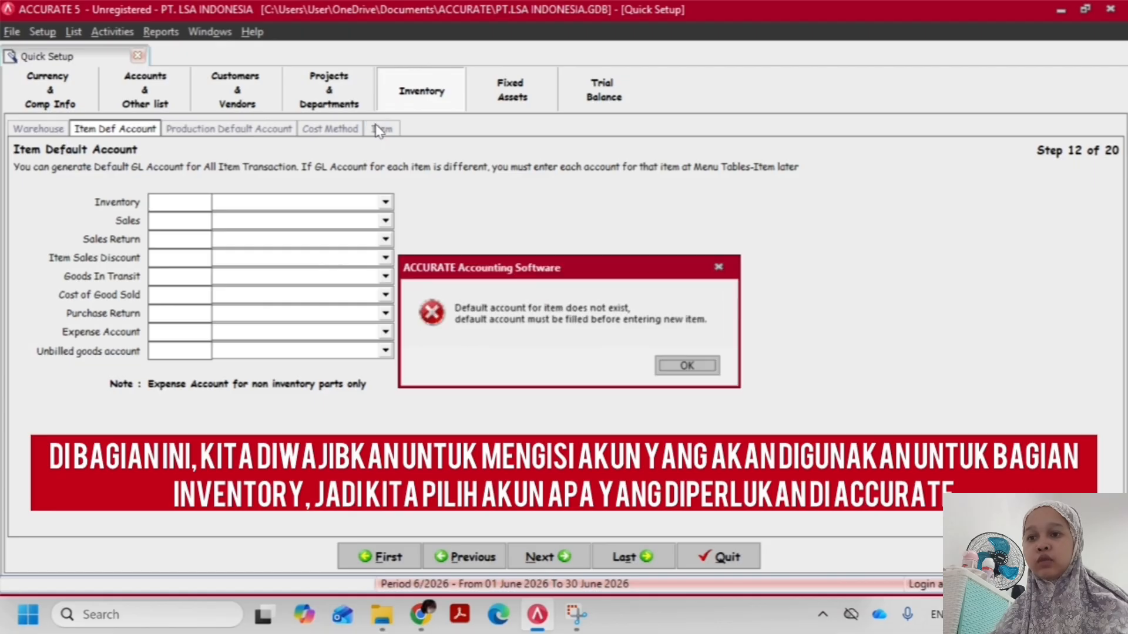
pyautogui.click(682, 367)
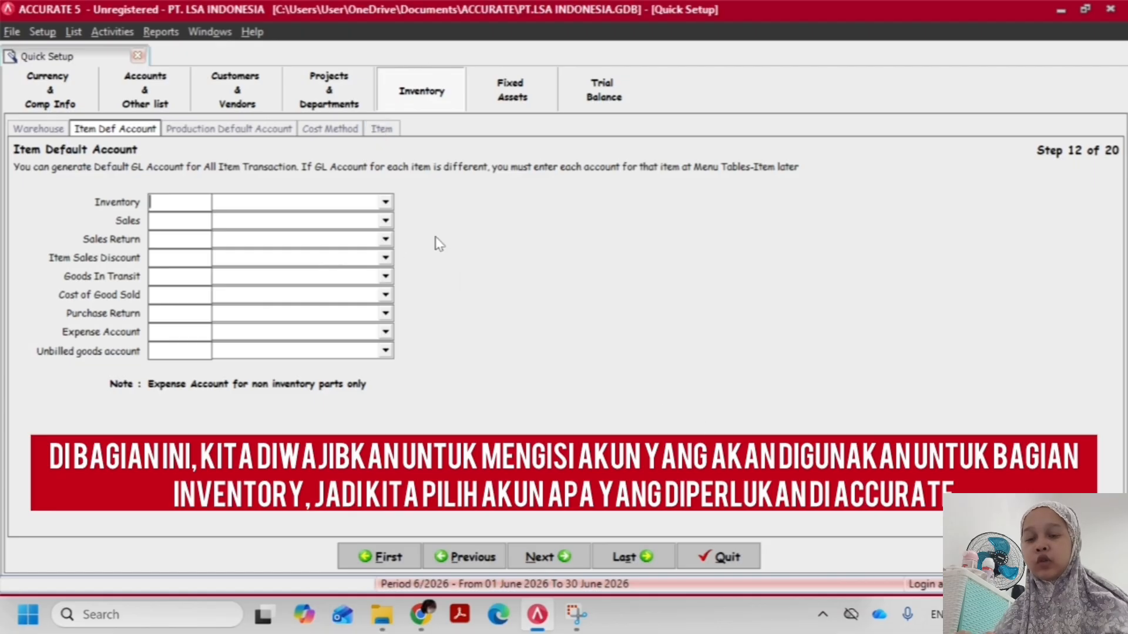
# Create a new Inventory-type GL account named Inventory from the Inventory default account, and reload the Item Default Account setup
pyautogui.click(386, 203)
pyautogui.click(386, 203)
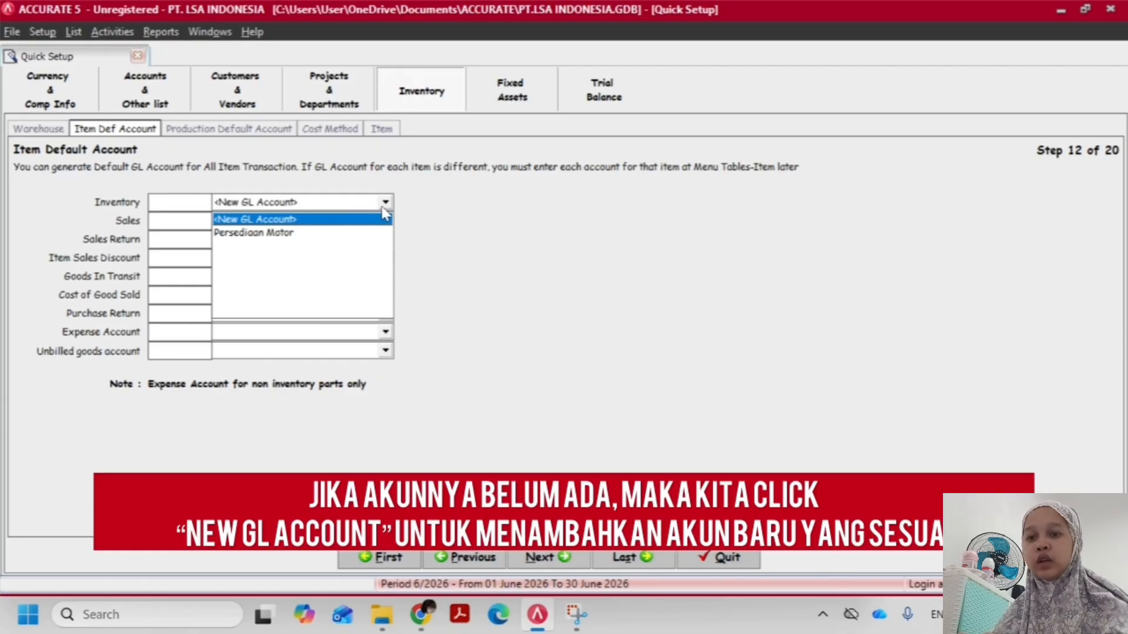
pyautogui.click(330, 219)
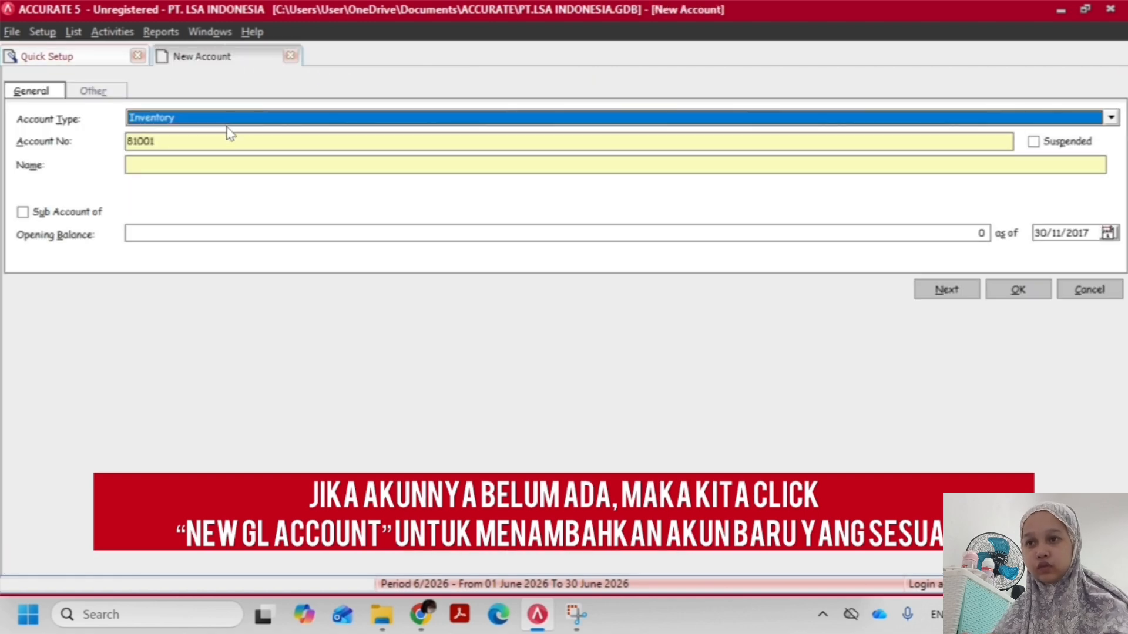
pyautogui.click(203, 167)
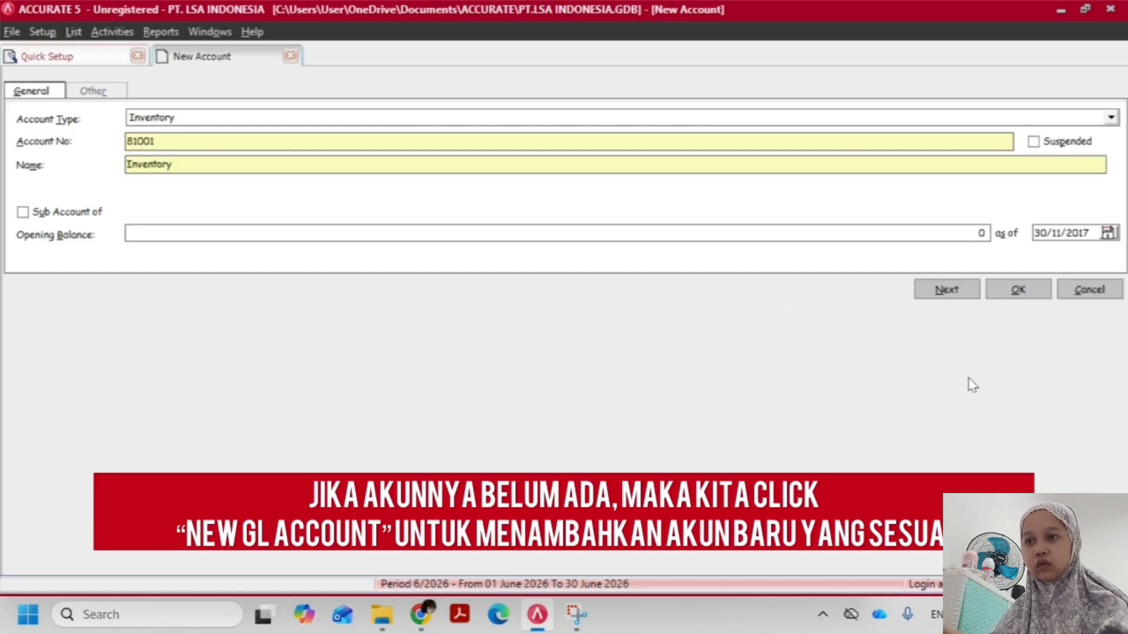
pyautogui.click(1019, 296)
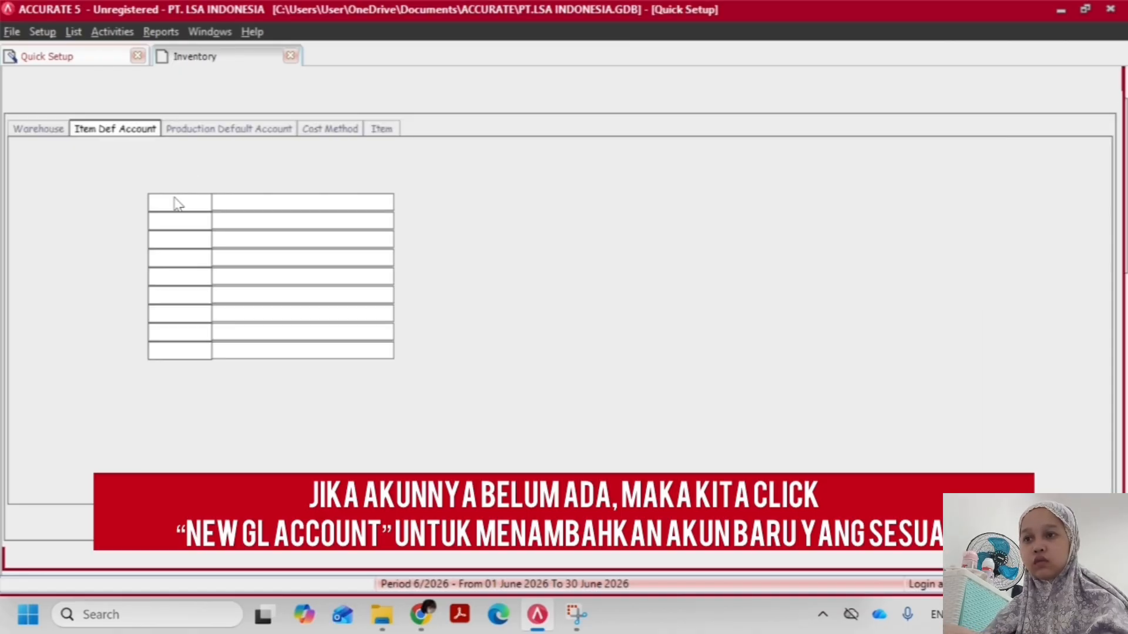
pyautogui.click(36, 133)
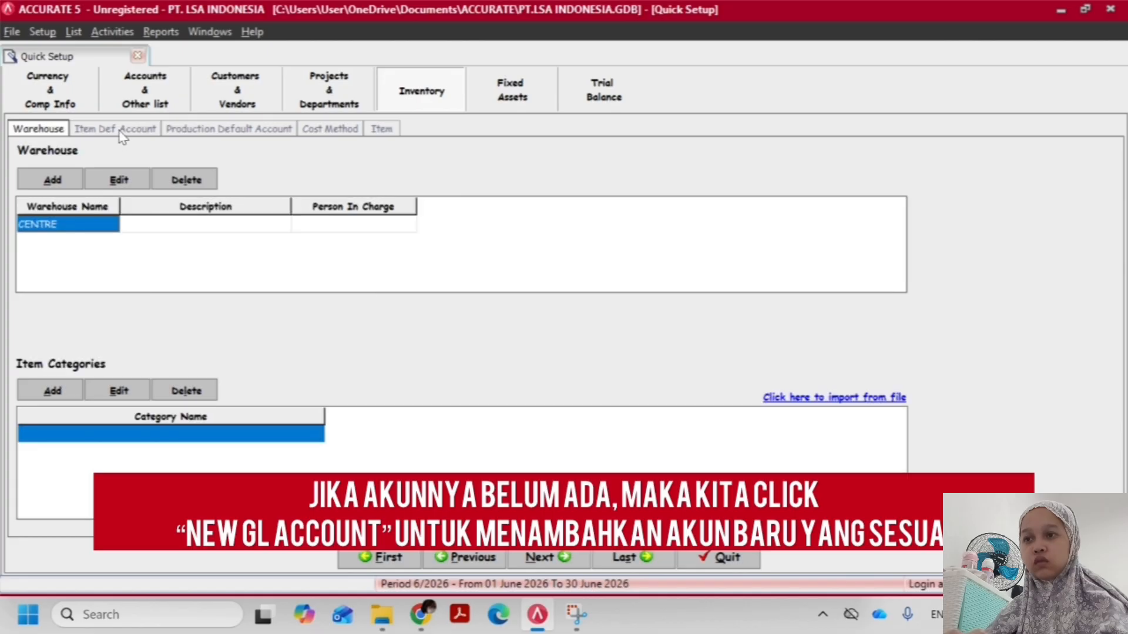
pyautogui.click(122, 133)
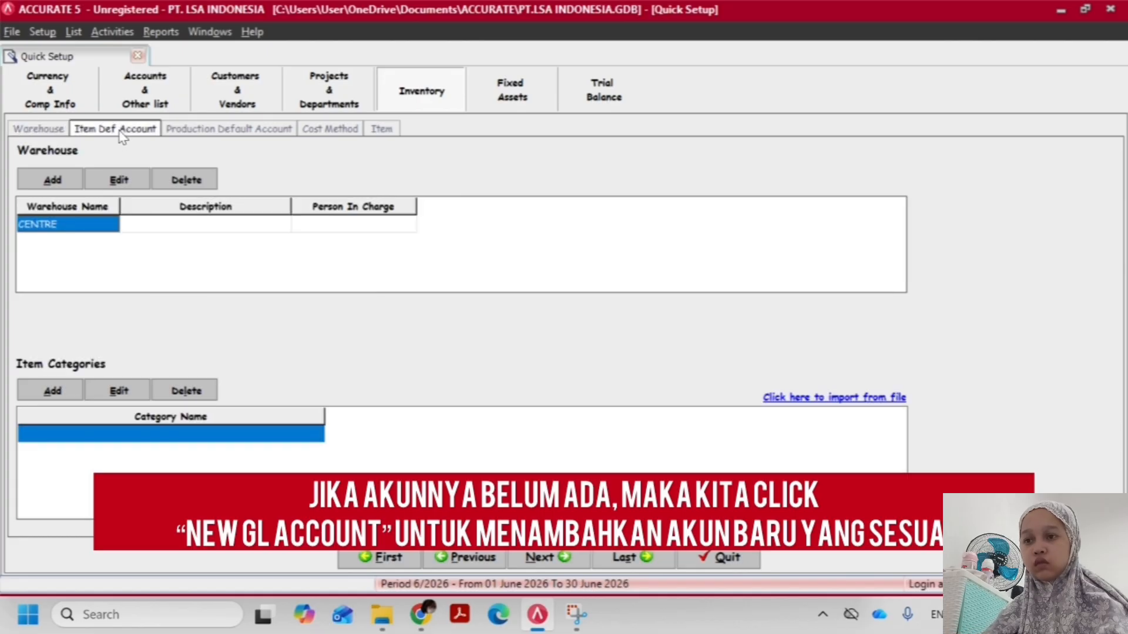
# Set the default Sales account to Penjualan and the Sales Return account to Retur Penjualan
pyautogui.click(202, 217)
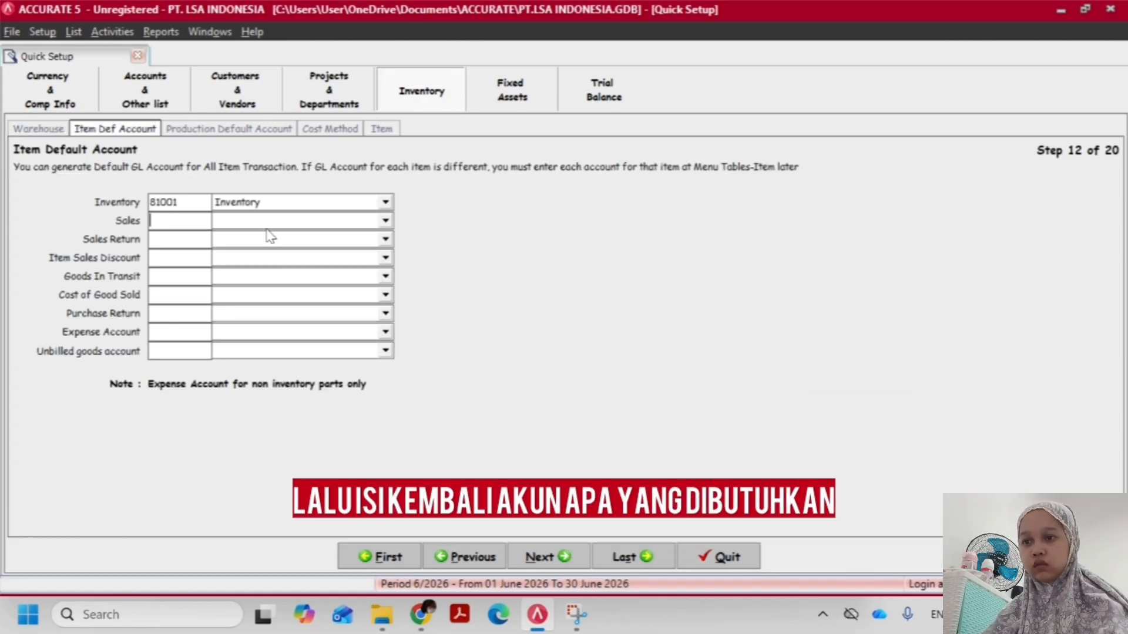
pyautogui.click(386, 221)
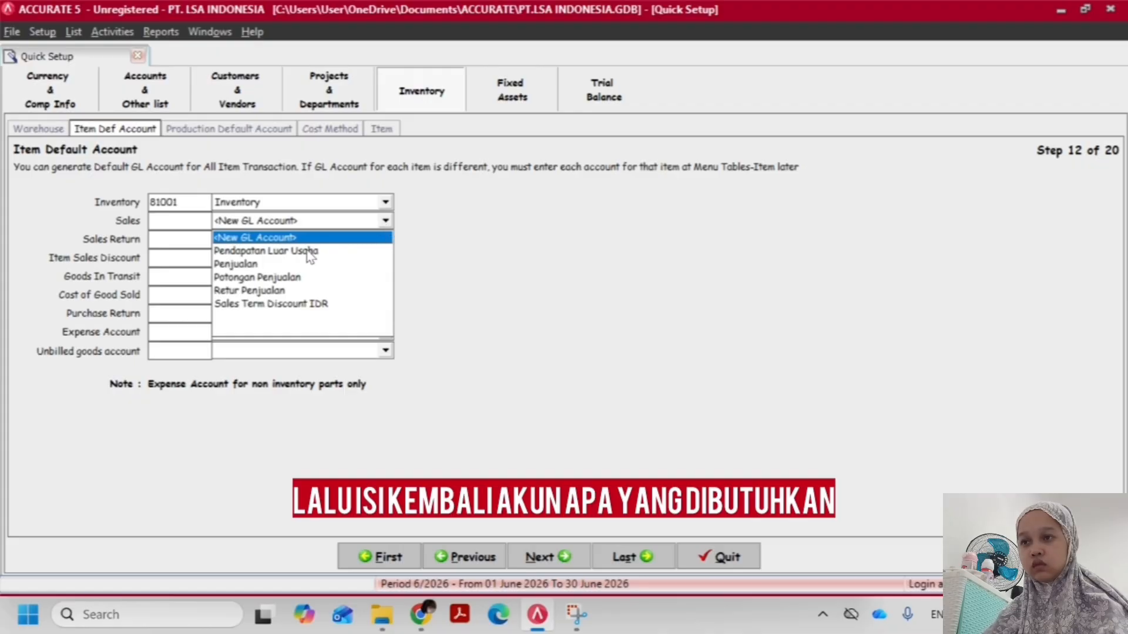
pyautogui.click(284, 265)
pyautogui.click(327, 240)
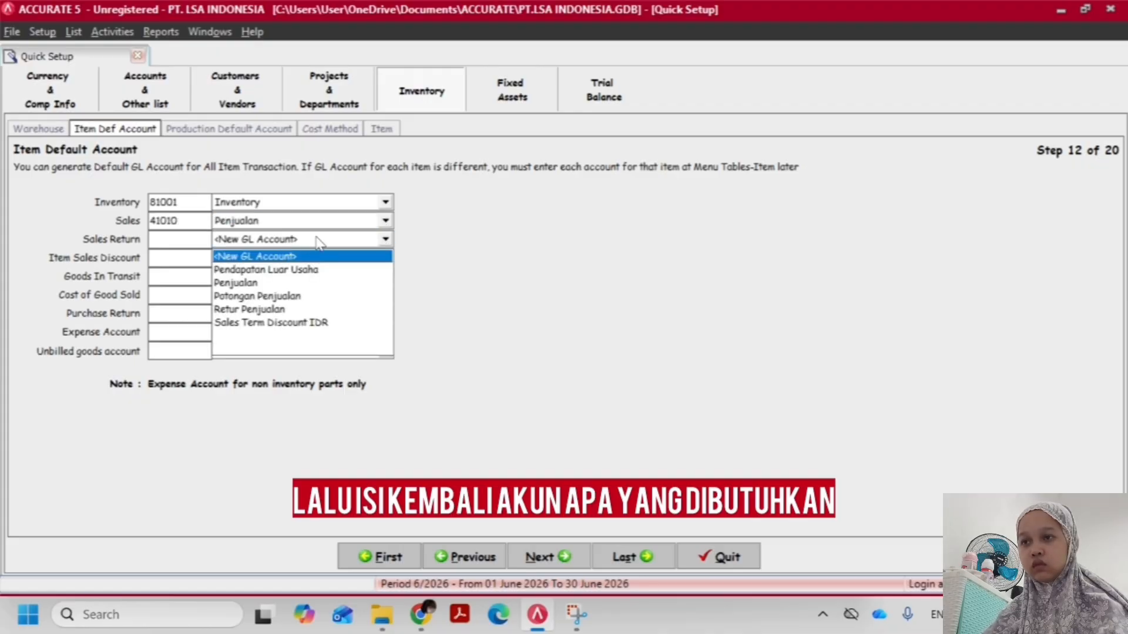
pyautogui.click(330, 240)
pyautogui.click(333, 241)
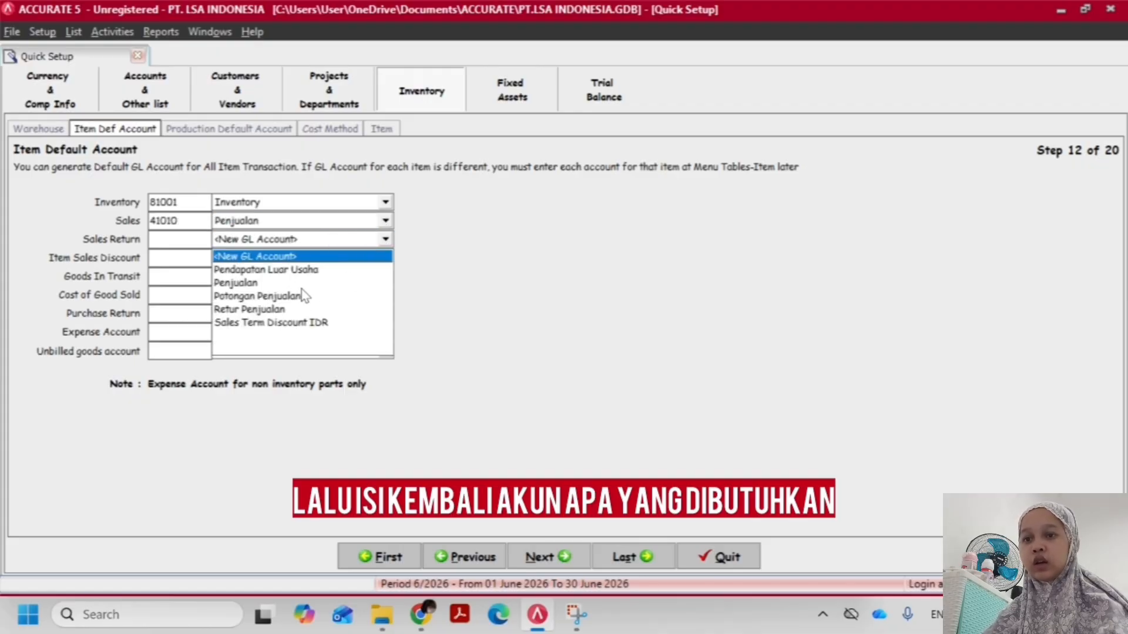
pyautogui.click(284, 310)
# Create a new Revenue-type GL account named Barang Dalam Perjalanan from the Item Sales Discount default account
pyautogui.click(276, 259)
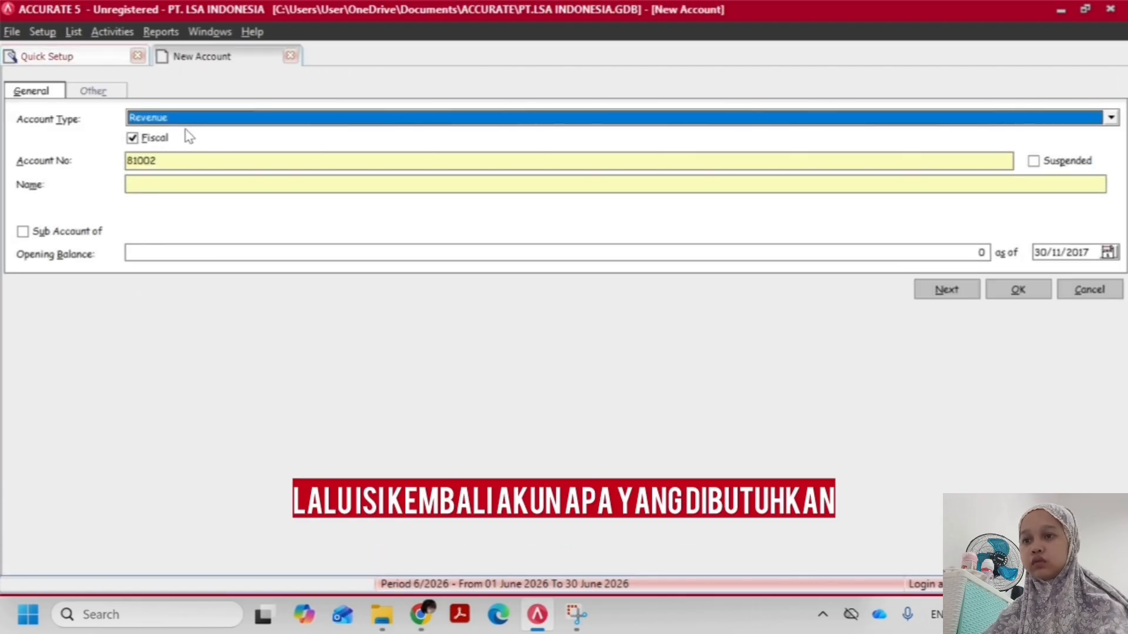
pyautogui.click(168, 181)
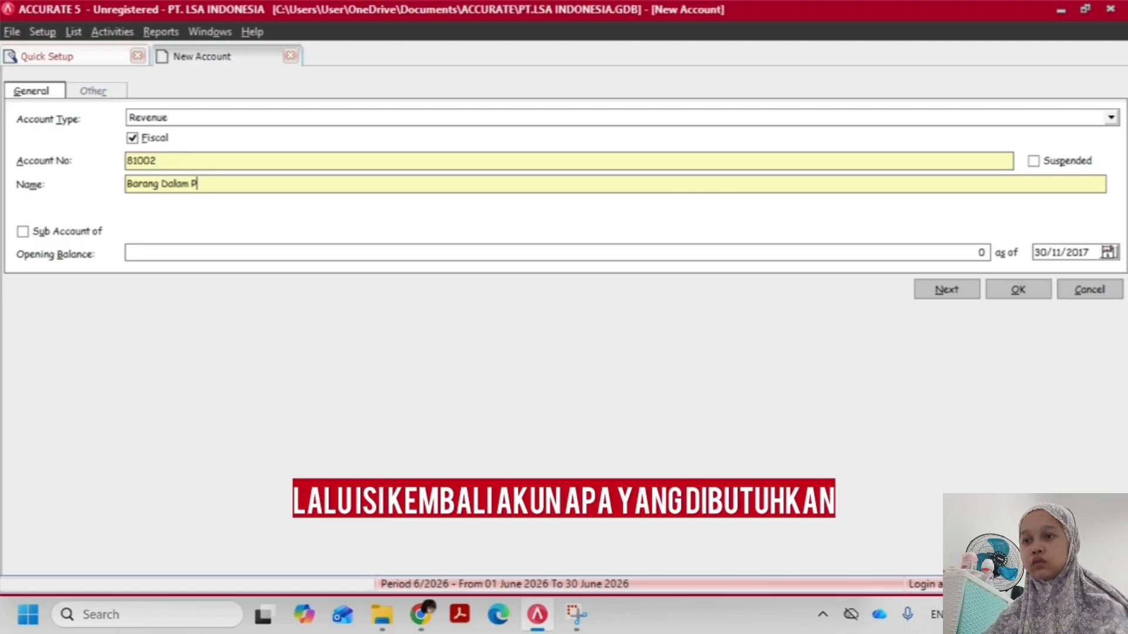
pyautogui.write('Barang Dalam Perjal')
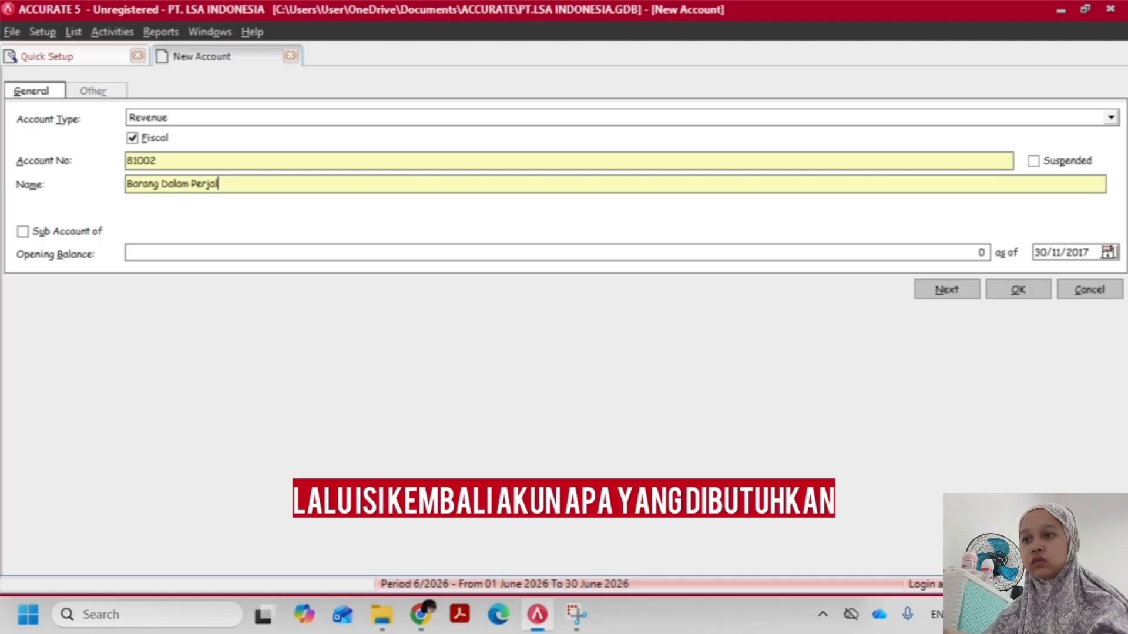
pyautogui.write('anan')
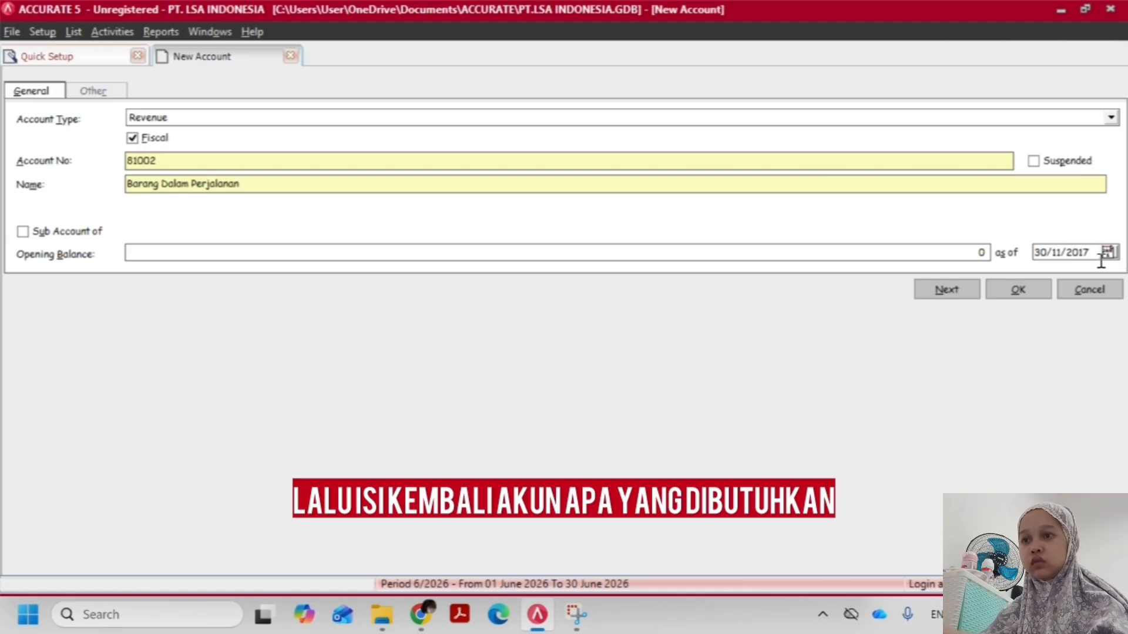
pyautogui.click(1038, 292)
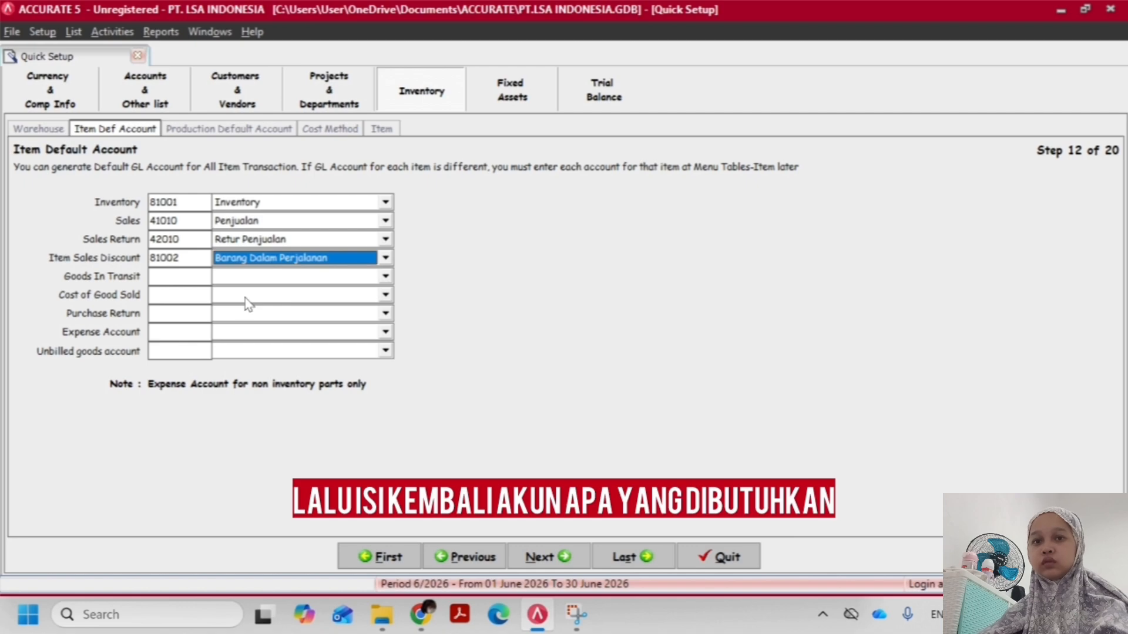
# Change the Item Sales Discount default account to Potongan Penjualan
pyautogui.click(246, 276)
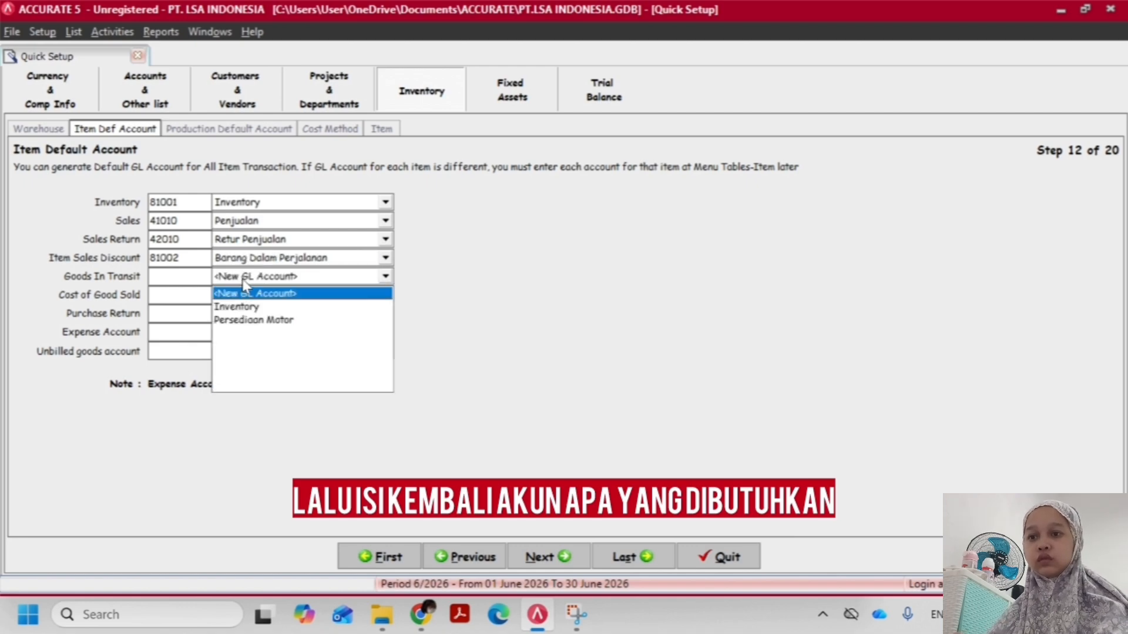
pyautogui.click(263, 260)
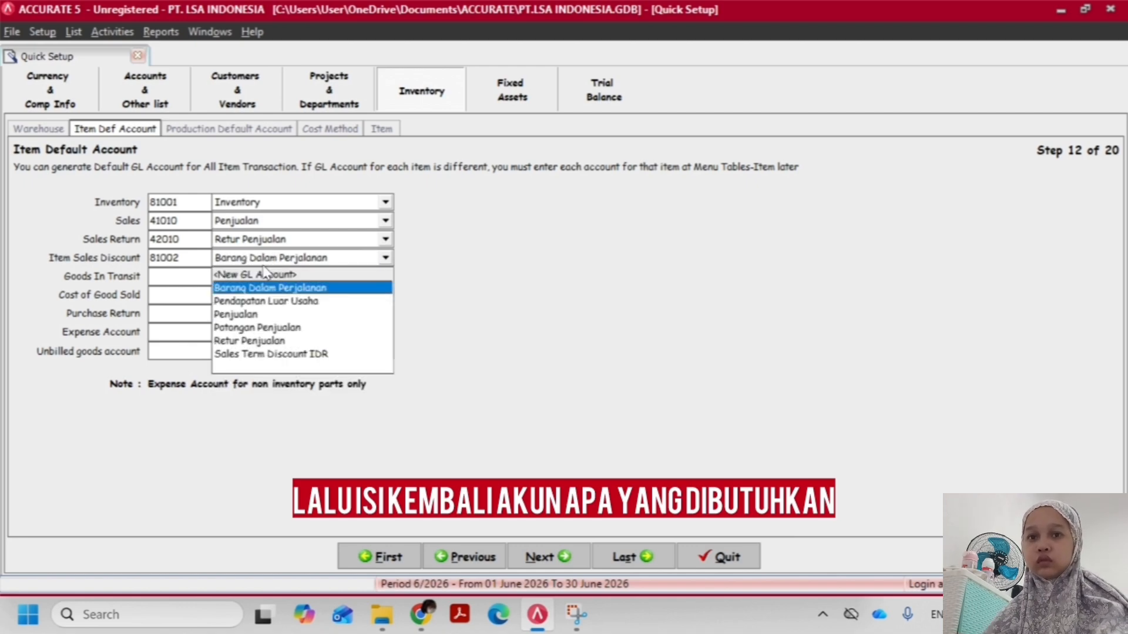
pyautogui.click(293, 327)
# Create a new Inventory-type GL account named Barang Dalam Perjalanan as the Goods In Transit default account
pyautogui.click(290, 277)
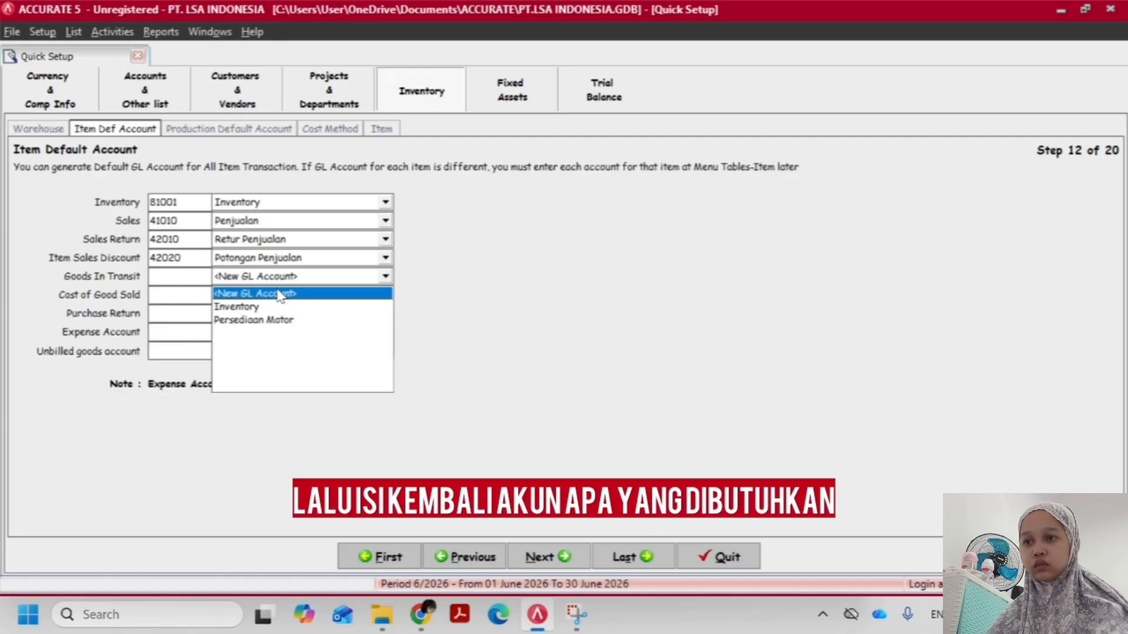
pyautogui.click(265, 292)
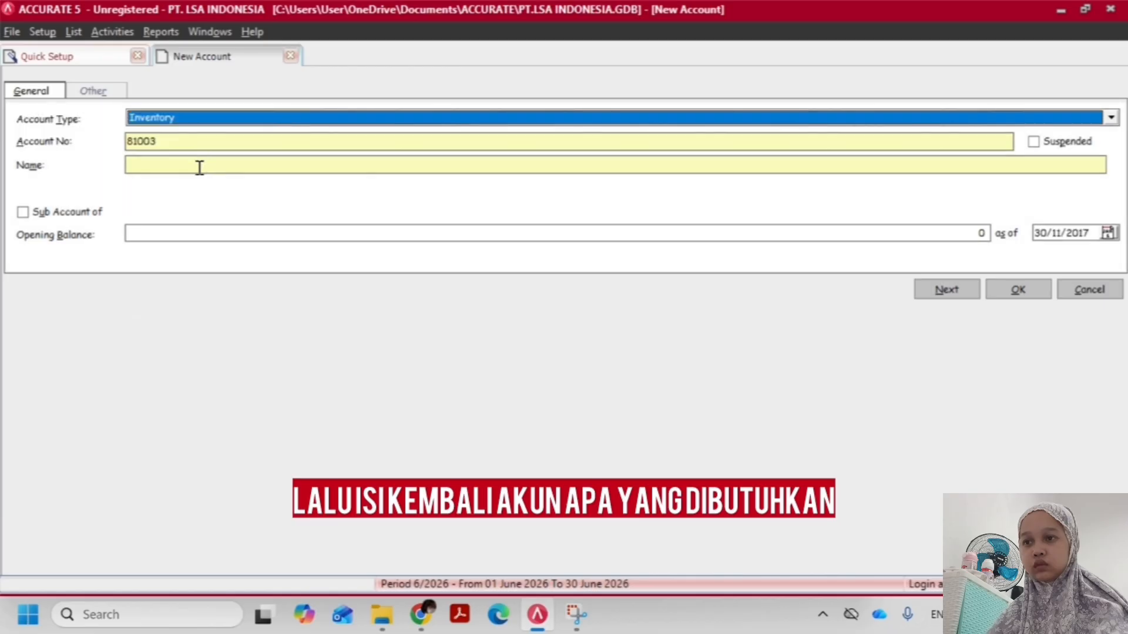
pyautogui.click(198, 167)
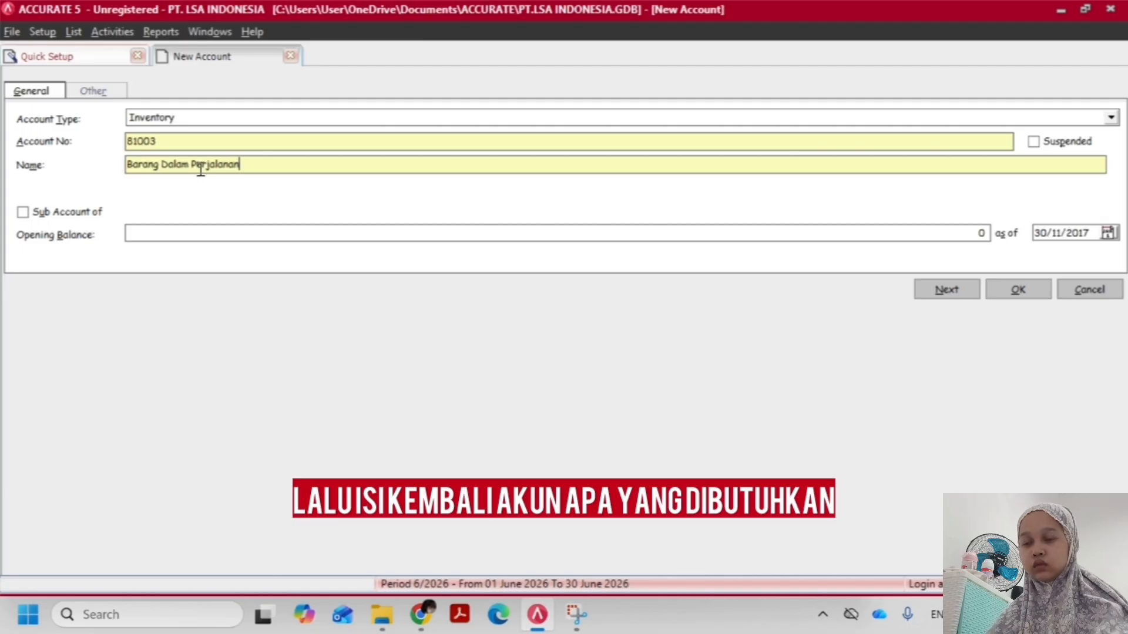
pyautogui.click(964, 289)
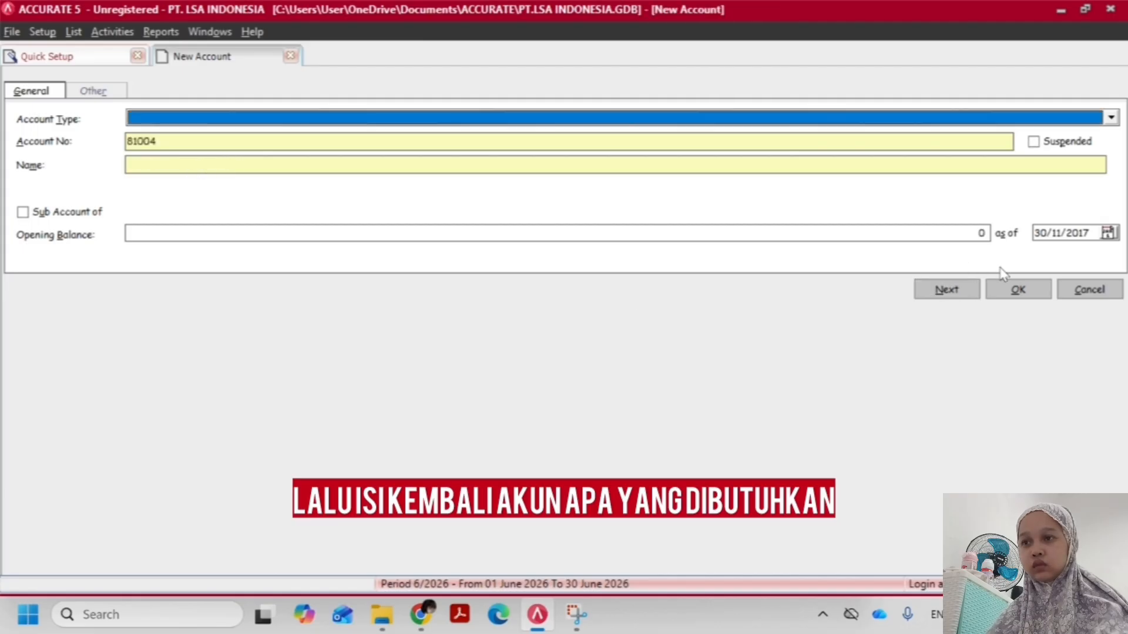
pyautogui.click(1090, 289)
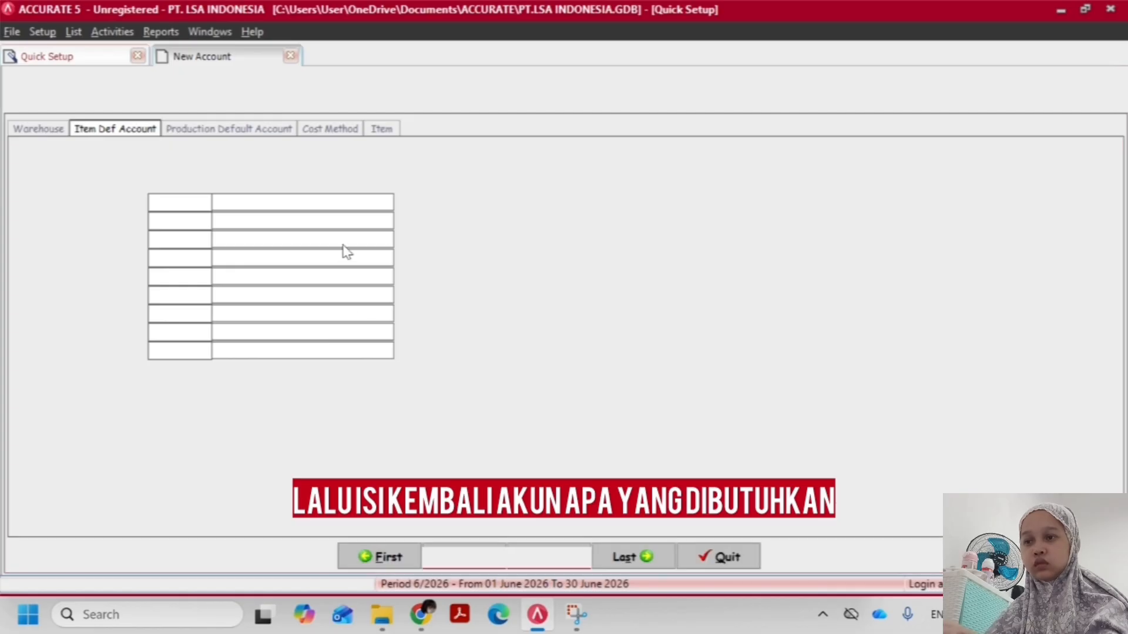
# Set Cost of Good Sold to Harga Pokok Penjualan and create an Inventory-type GL account named Retur Pembelian for Purchase Return
pyautogui.click(328, 296)
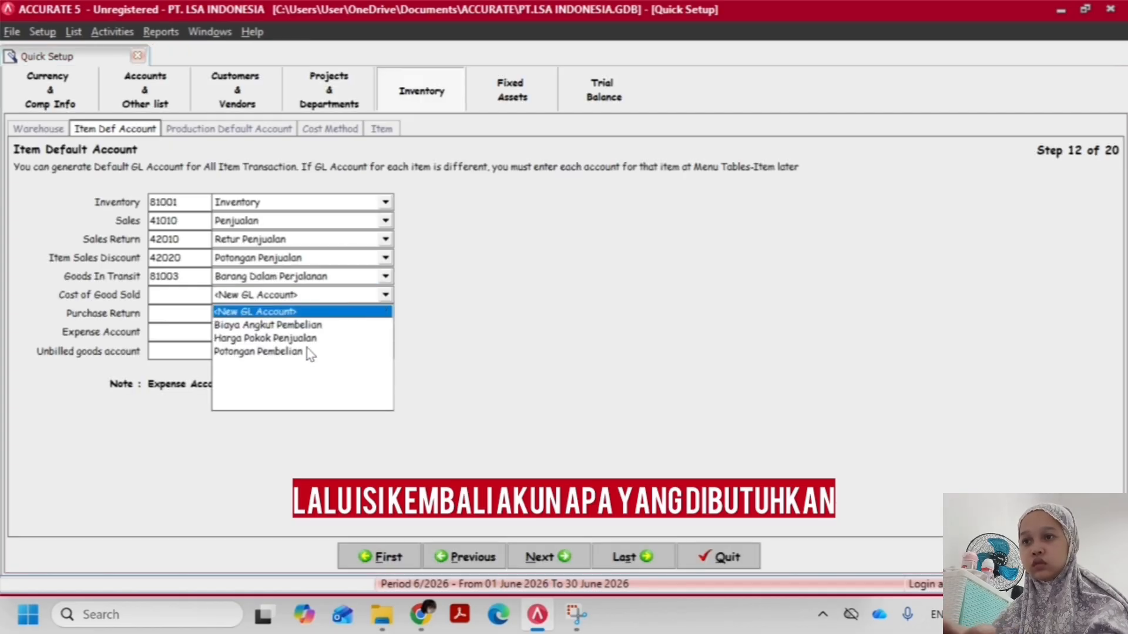
pyautogui.click(303, 339)
pyautogui.click(298, 316)
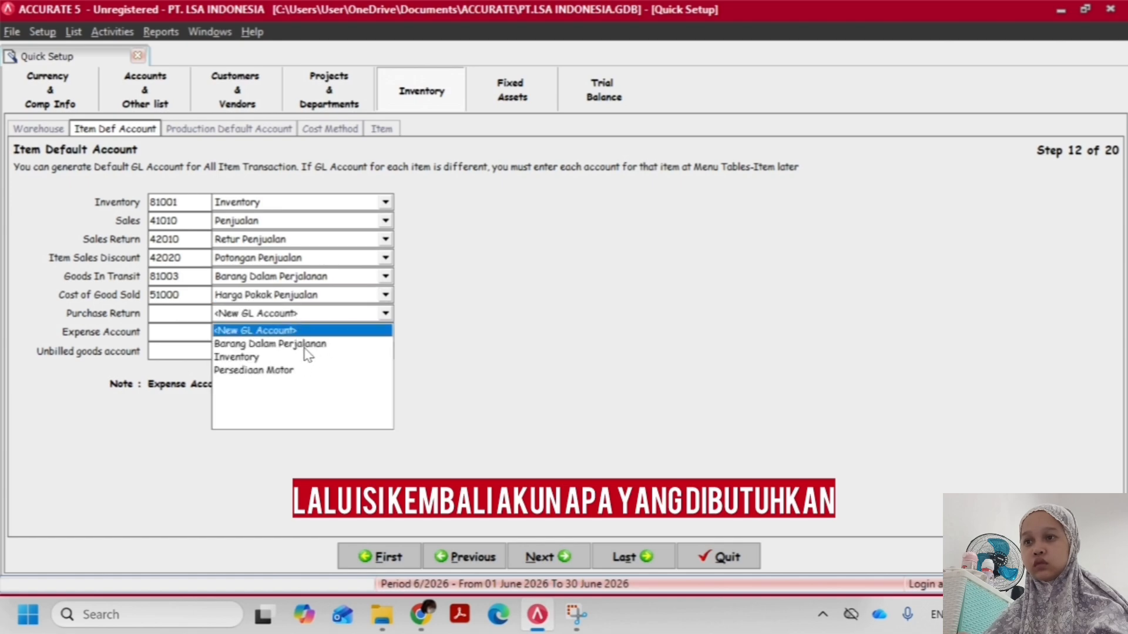
pyautogui.click(299, 329)
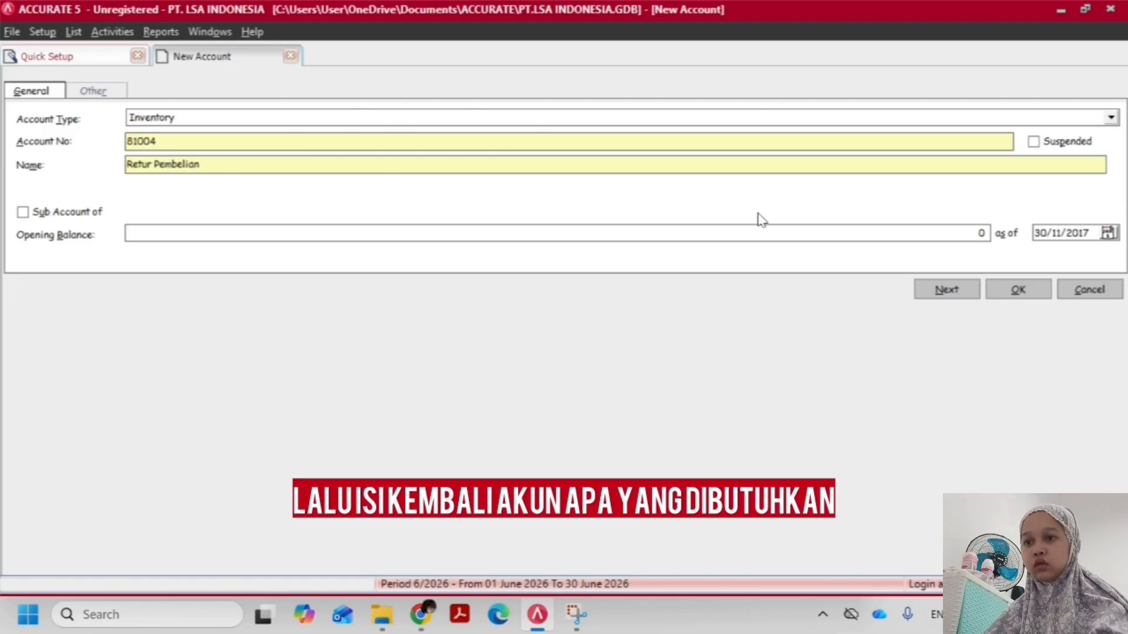
pyautogui.click(1026, 299)
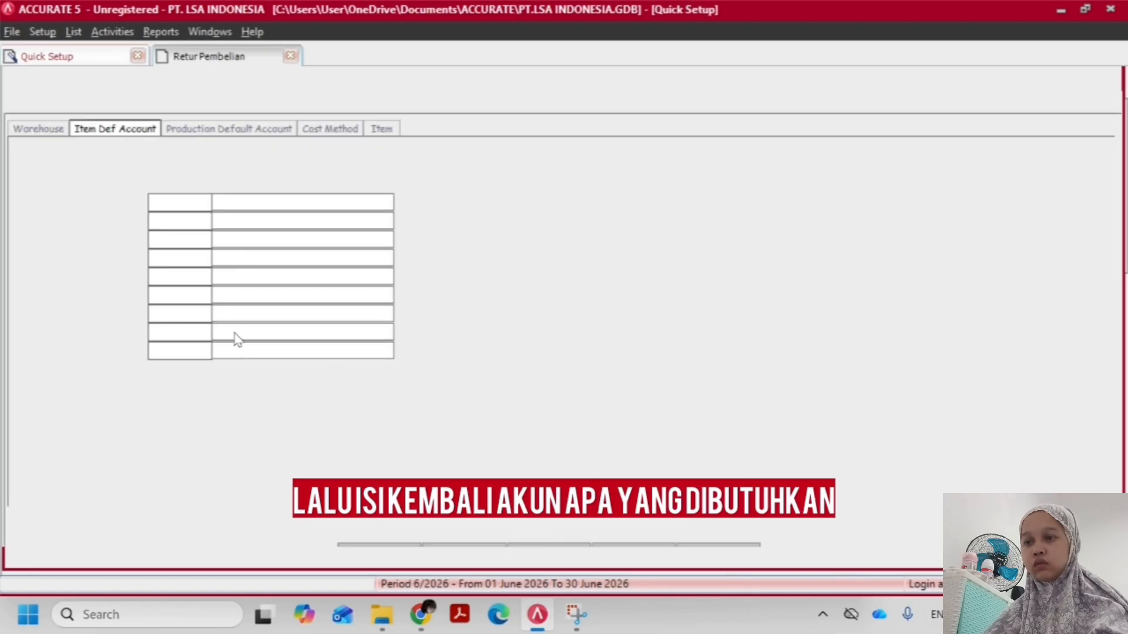
# Set the default Expense Account for non-inventory parts to Beban Luar Usaha
pyautogui.click(250, 332)
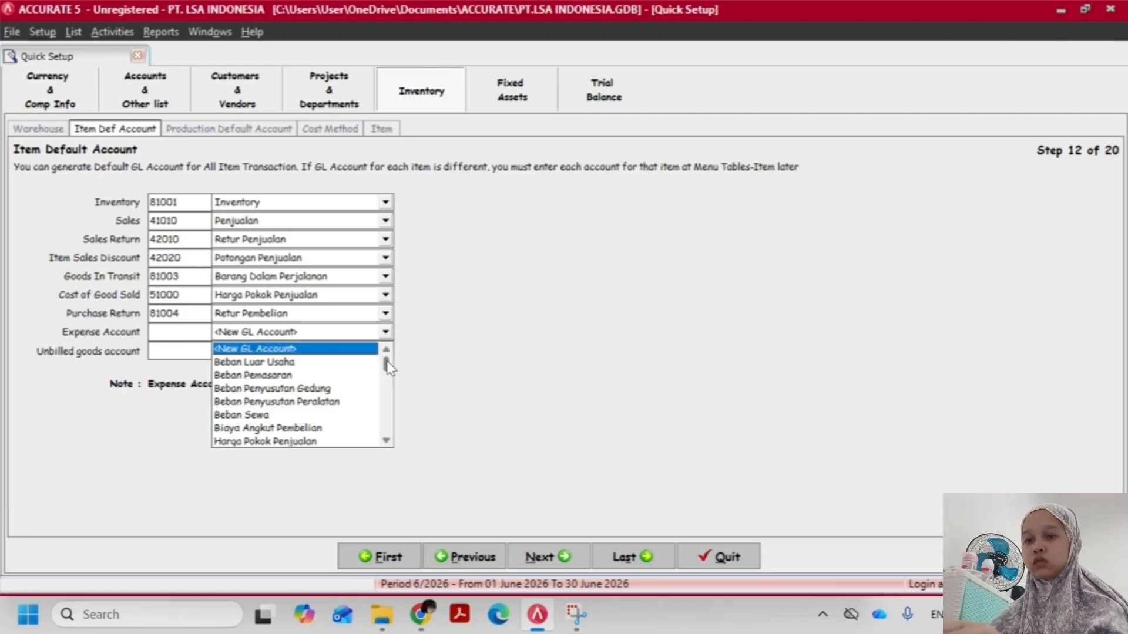
pyautogui.moveTo(389, 367); pyautogui.dragTo(390, 375)
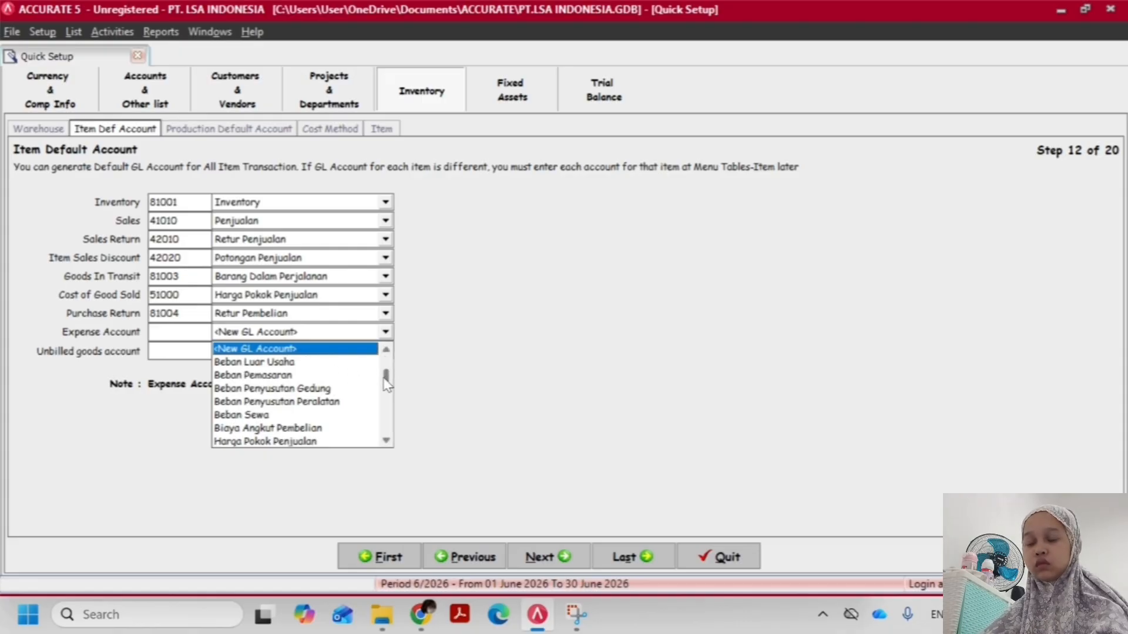
pyautogui.moveTo(386, 381)
pyautogui.mouseDown()
pyautogui.moveTo(386, 433)
pyautogui.moveTo(403, 368)
pyautogui.mouseUp()
pyautogui.click(300, 364)
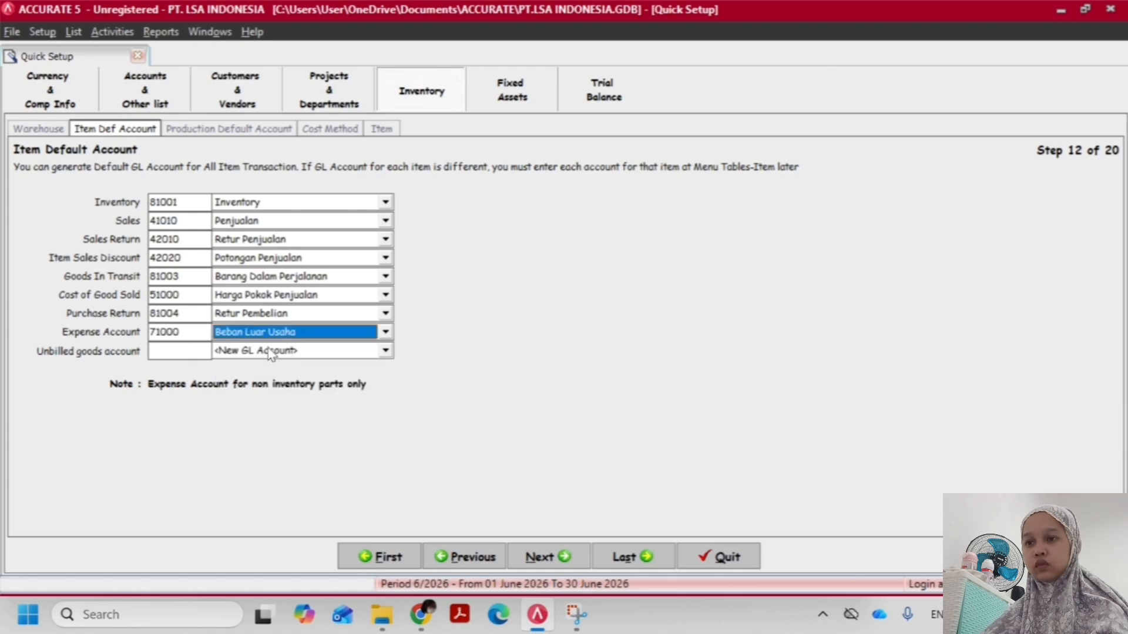
pyautogui.click(308, 353)
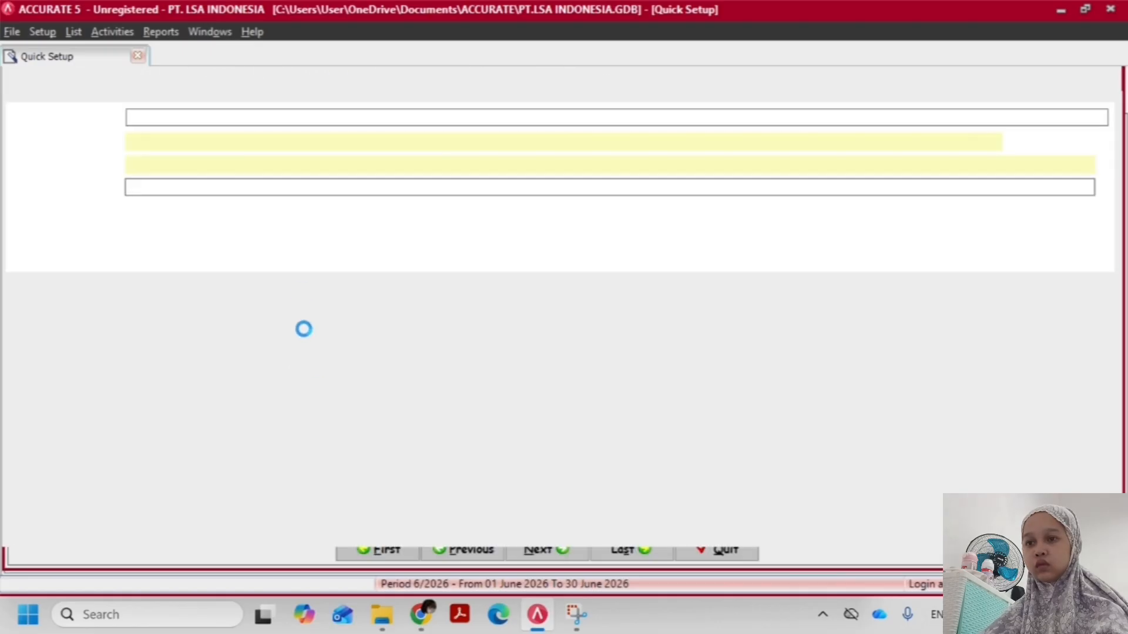
pyautogui.click(161, 121)
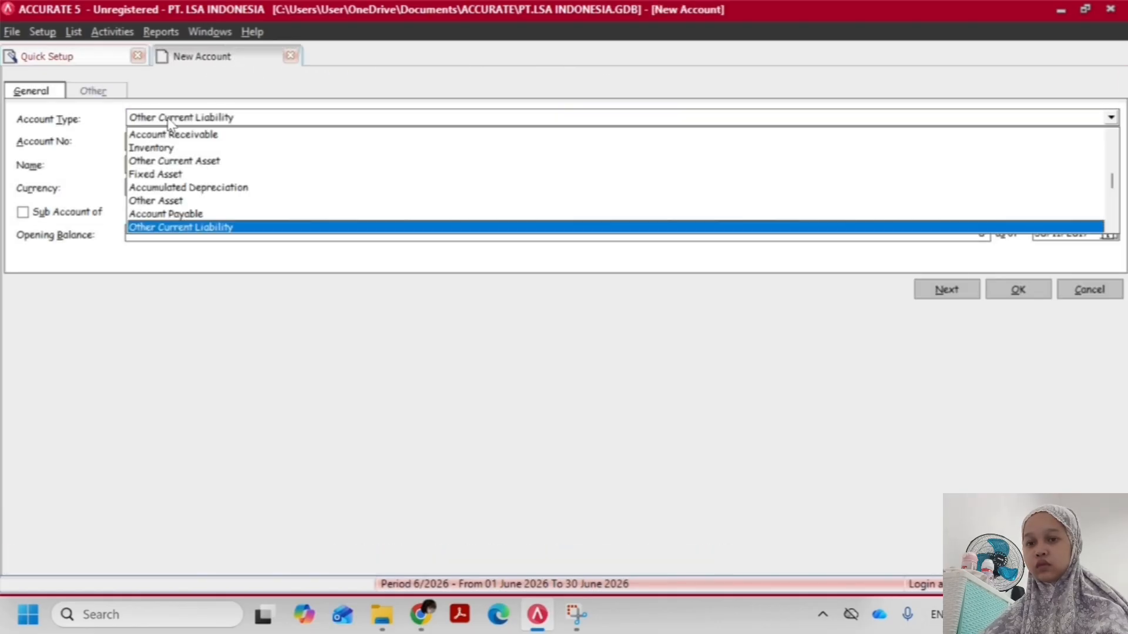
pyautogui.click(169, 120)
pyautogui.click(177, 166)
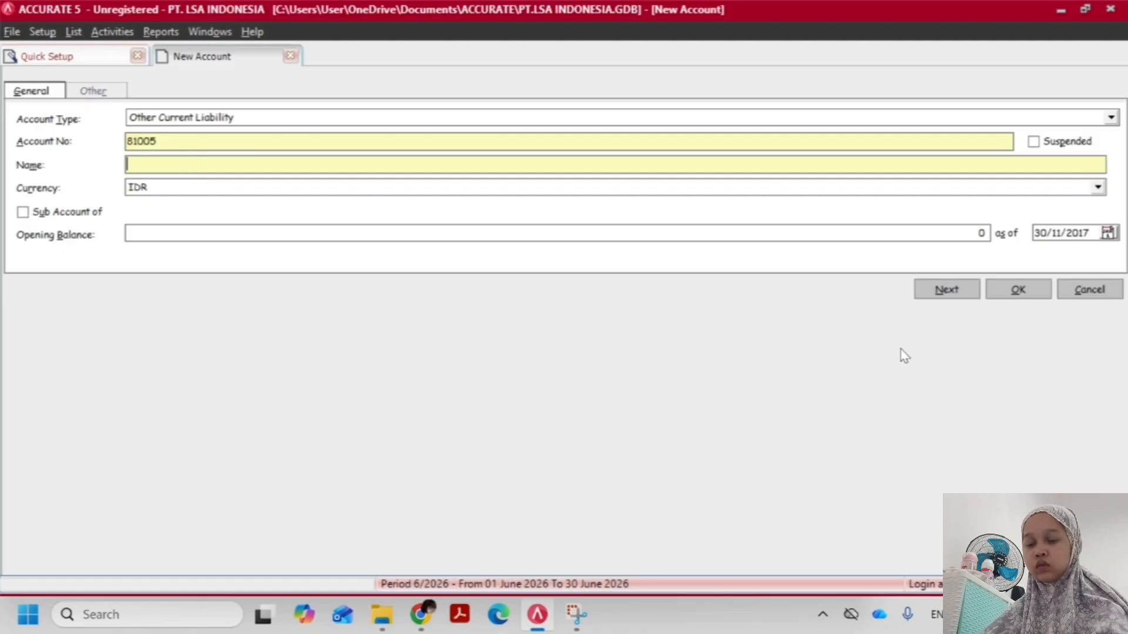
pyautogui.click(1089, 290)
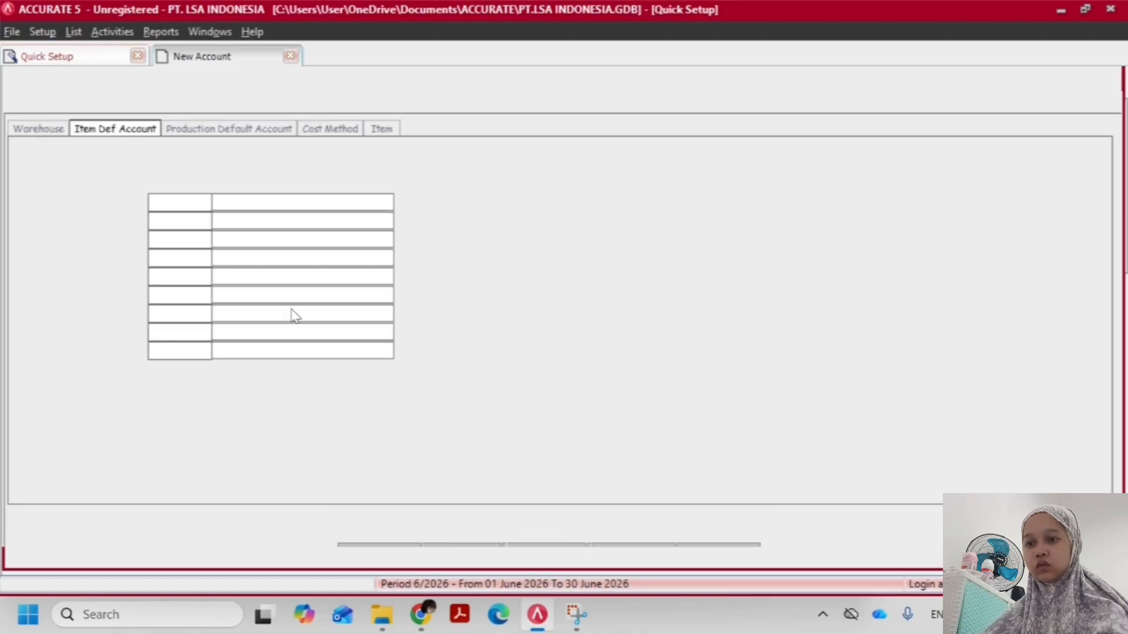
# Set the Unbilled goods account to Hutang Beban and go on to the Cost Method setup, leaving the production default accounts empty
pyautogui.click(282, 351)
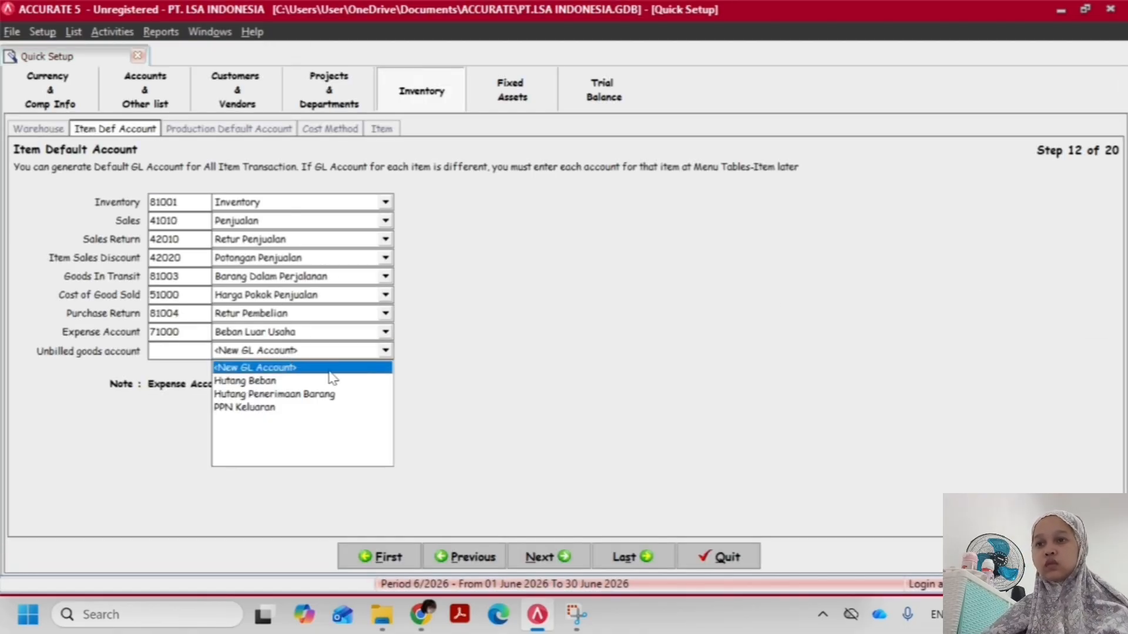
pyautogui.press('Down')
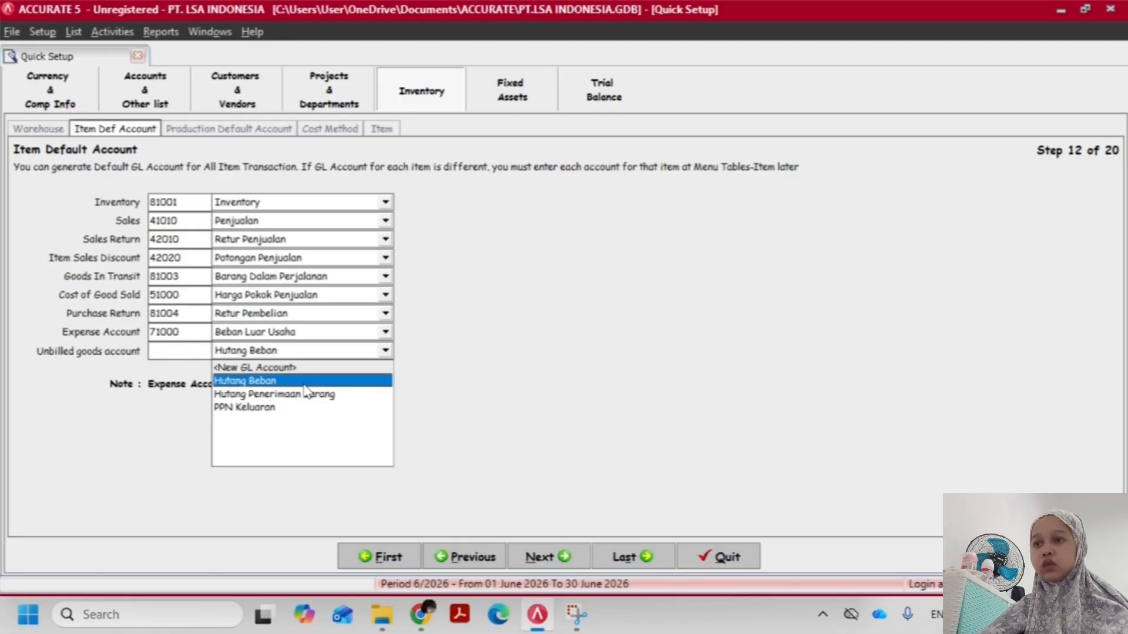
pyautogui.press('Return')
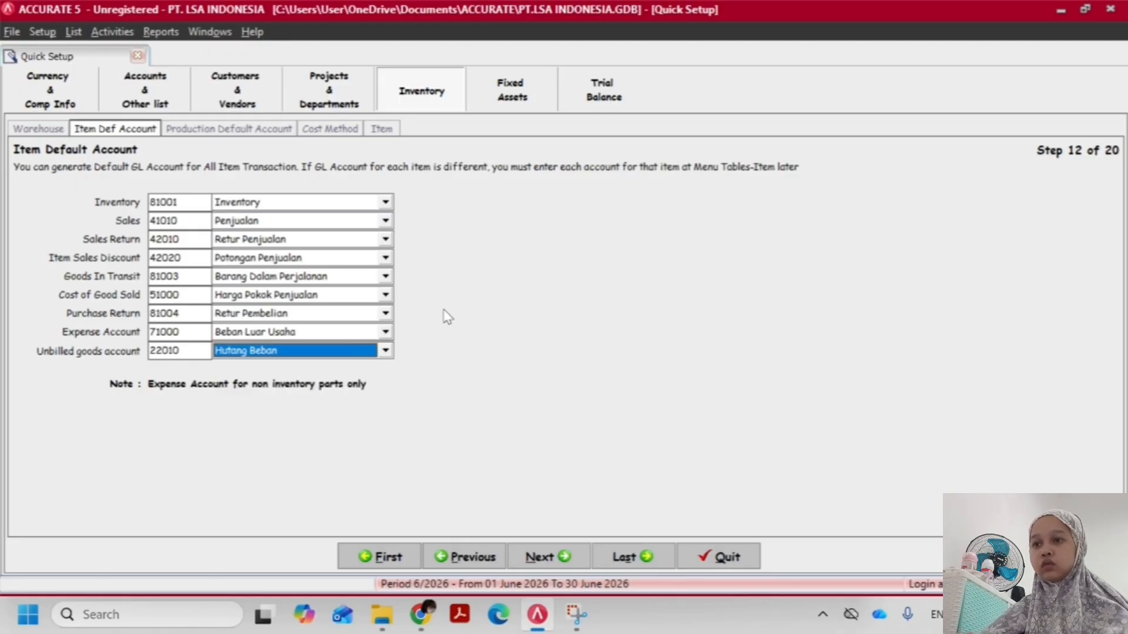
pyautogui.click(210, 127)
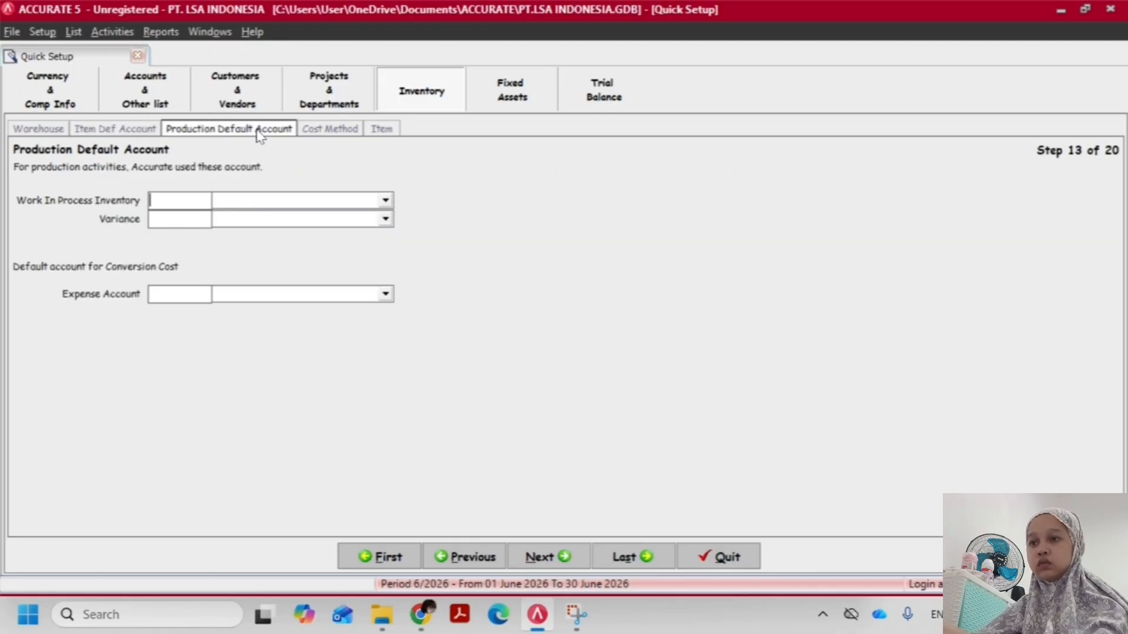
pyautogui.click(339, 134)
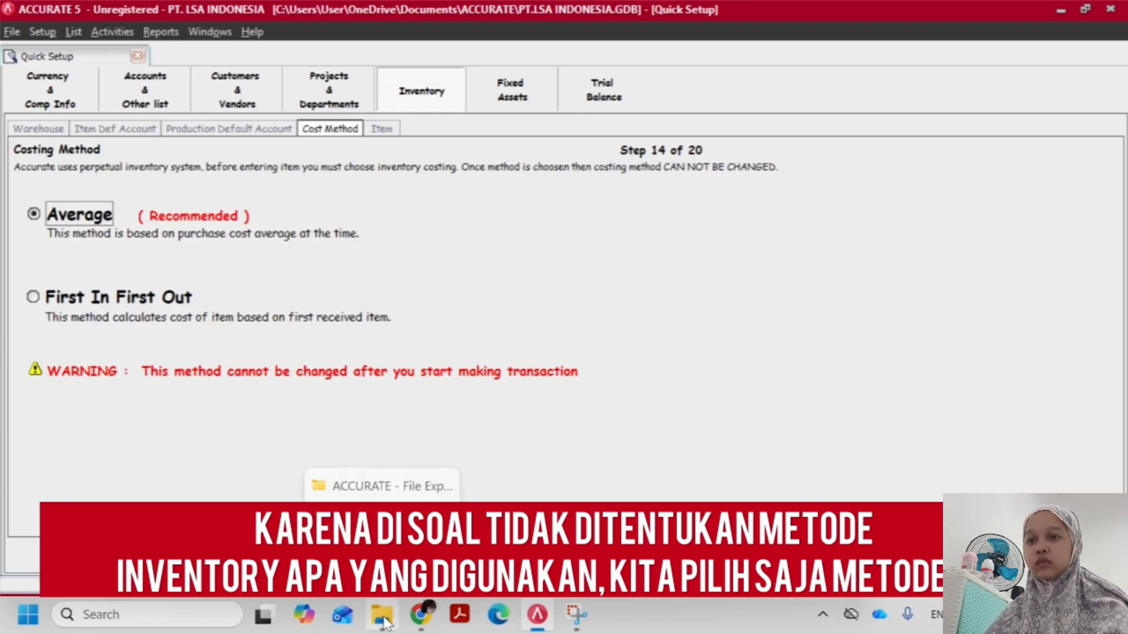
# Check the TUGAS AKHIR ACCURATE (TRANSAKSI) PDF in the browser for a specified inventory costing method, and return to the Costing Method setup
pyautogui.click(419, 618)
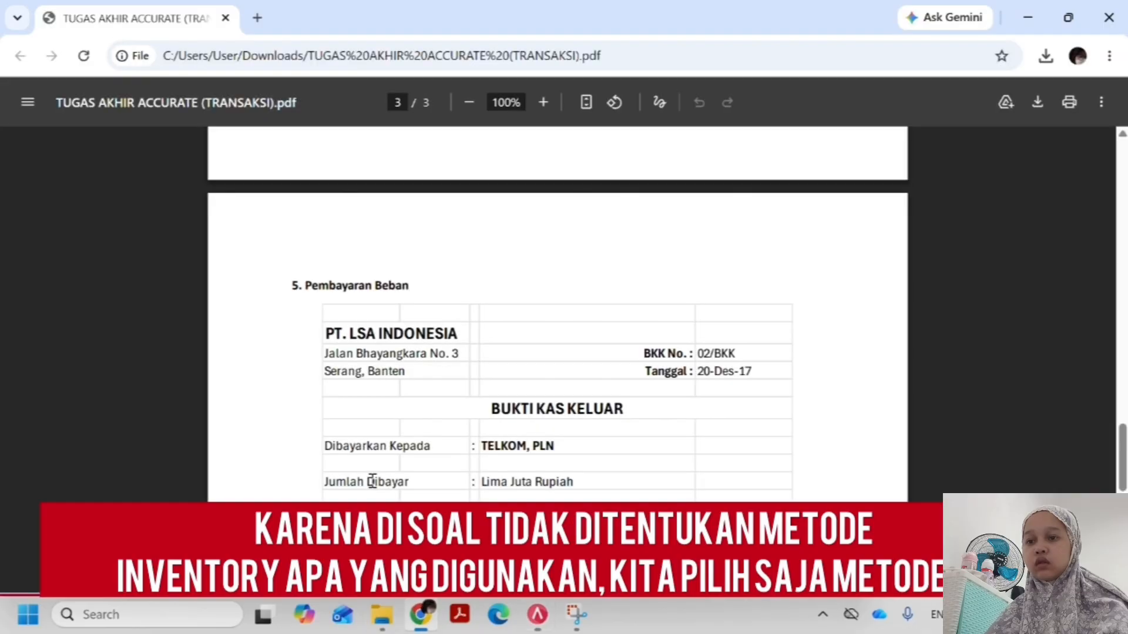
pyautogui.scroll(-4, 372, 475)
pyautogui.scroll(20, 372, 479)
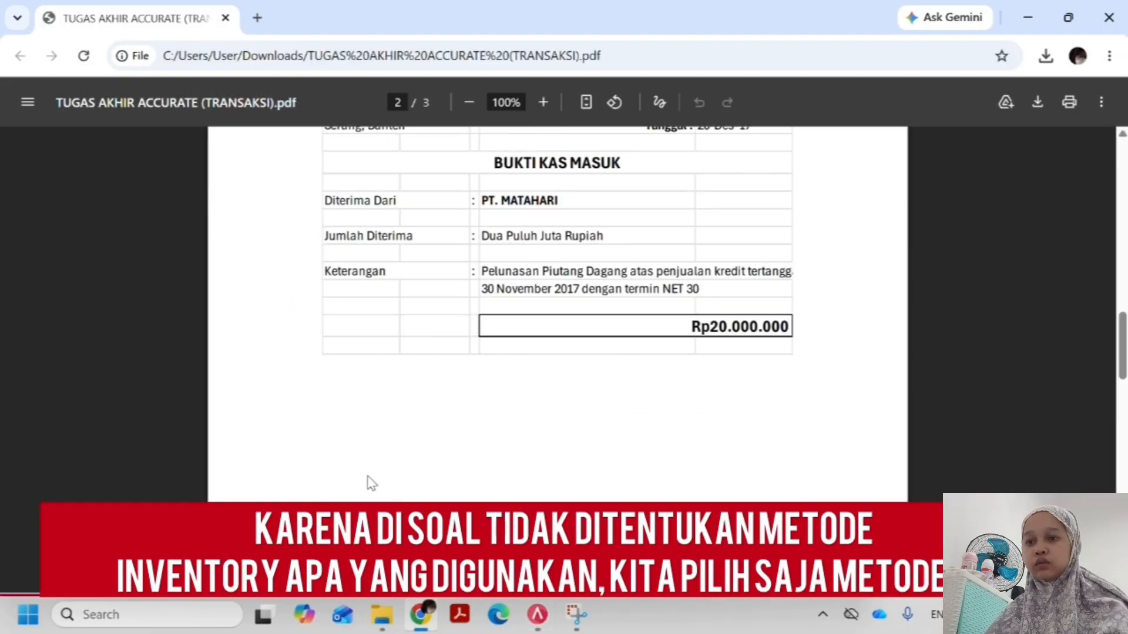
pyautogui.scroll(5, 370, 482)
pyautogui.hotkey('alt', 'Tab')
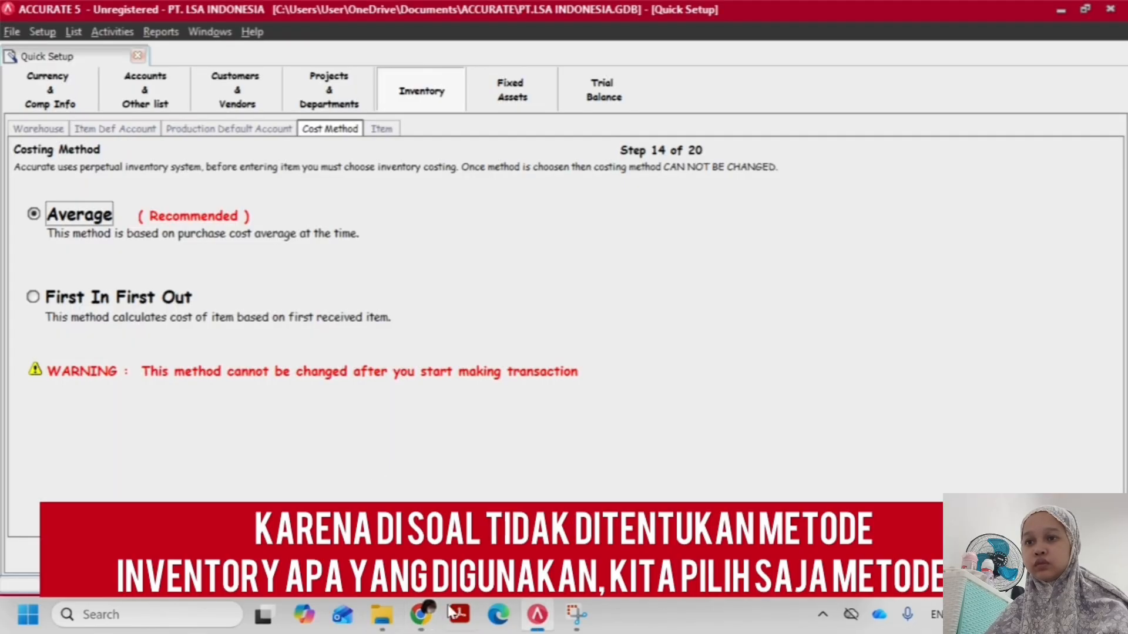
# Examine the item list in the 4. daftar barang PT.STAPI workbook from the ACCURATE folder, close it, and return to the Costing Method setup
pyautogui.click(396, 620)
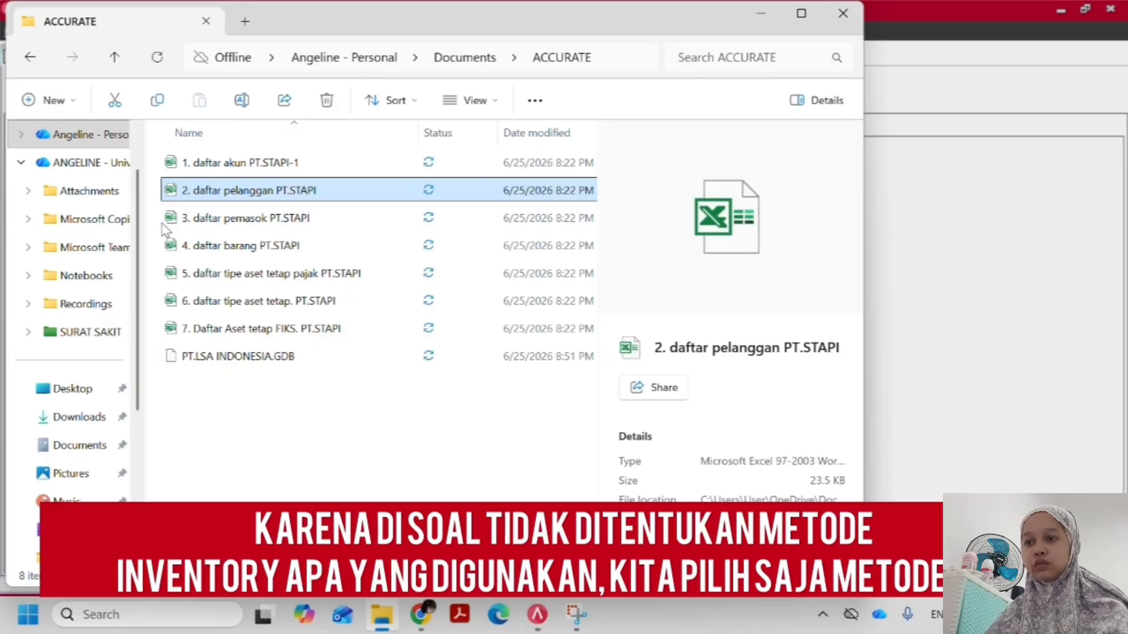
pyautogui.click(241, 227)
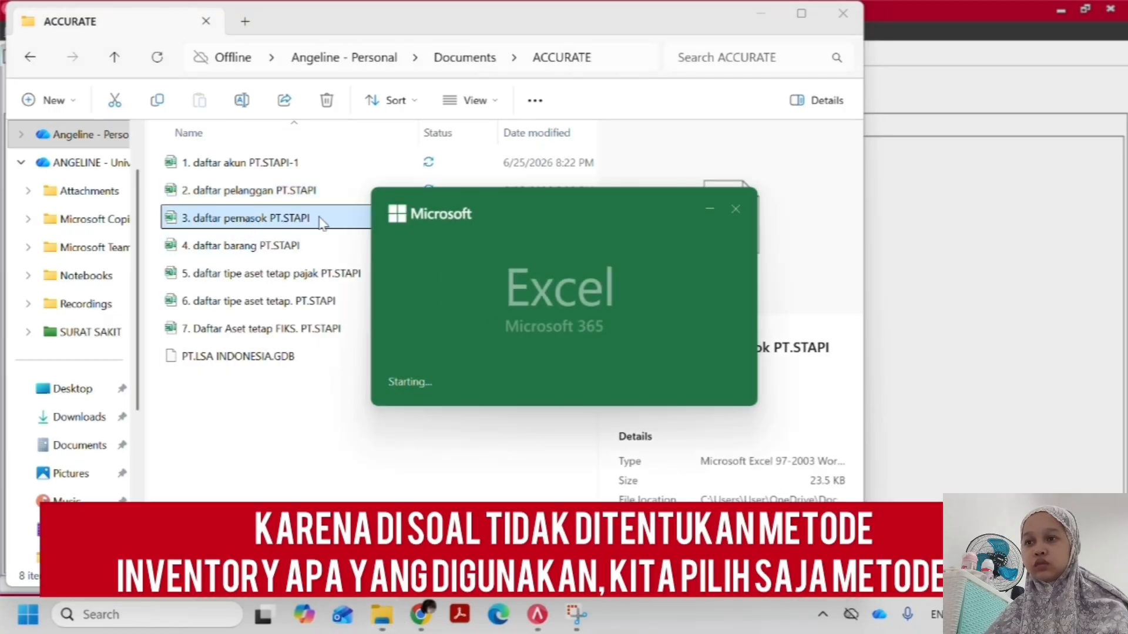
pyautogui.click(719, 211)
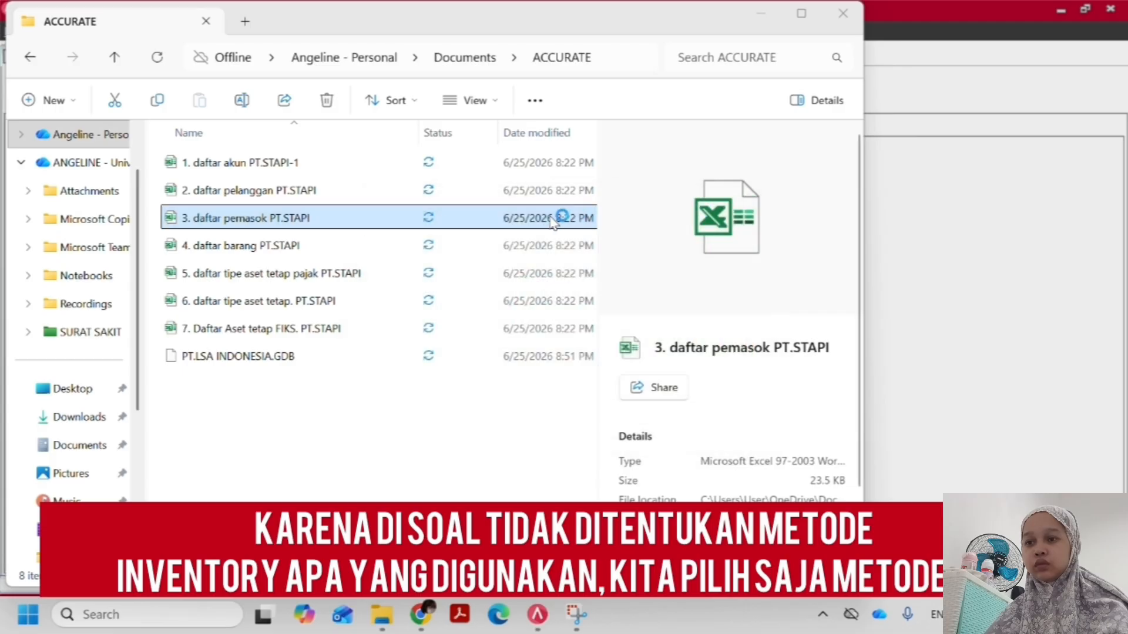
pyautogui.click(400, 243)
pyautogui.doubleClick(402, 242)
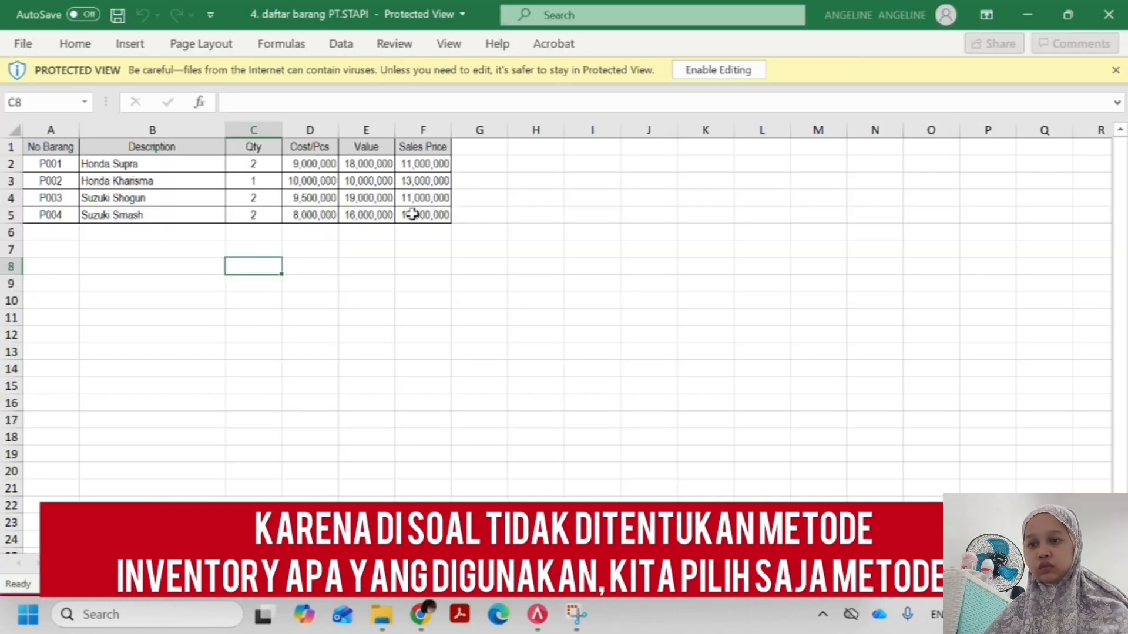
pyautogui.click(350, 247)
pyautogui.click(347, 214)
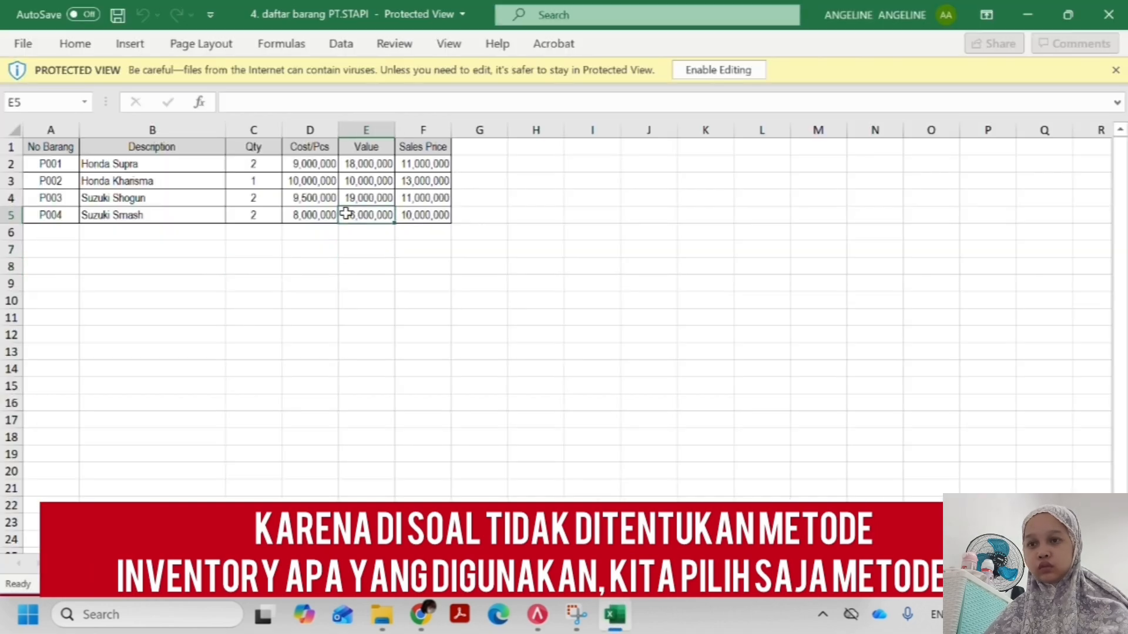
pyautogui.click(1108, 14)
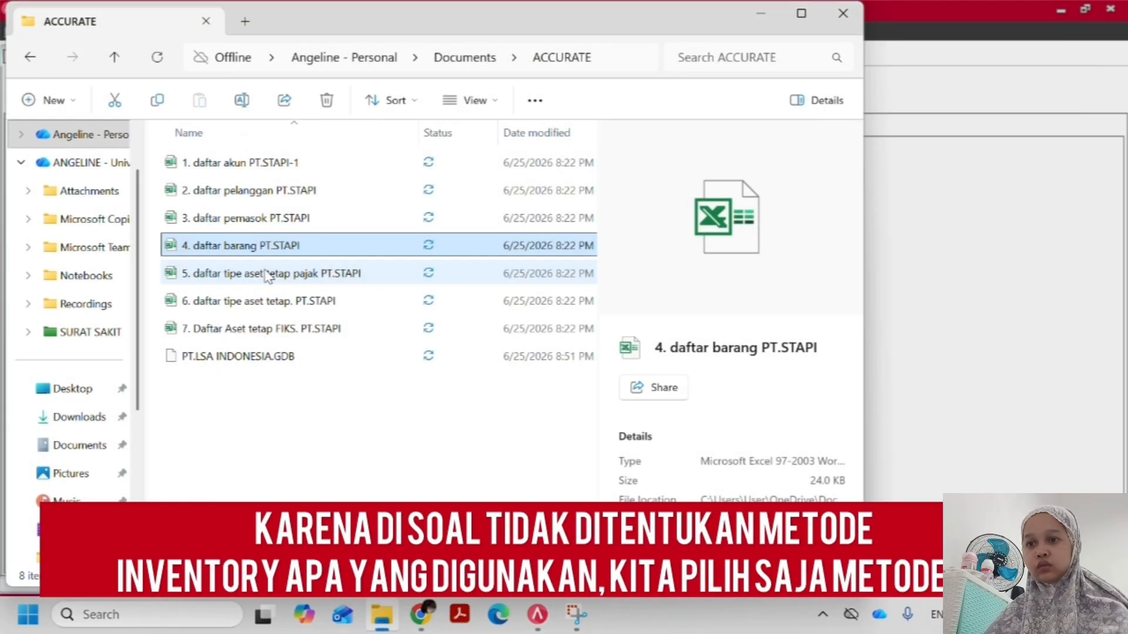
pyautogui.click(816, 300)
pyautogui.click(884, 286)
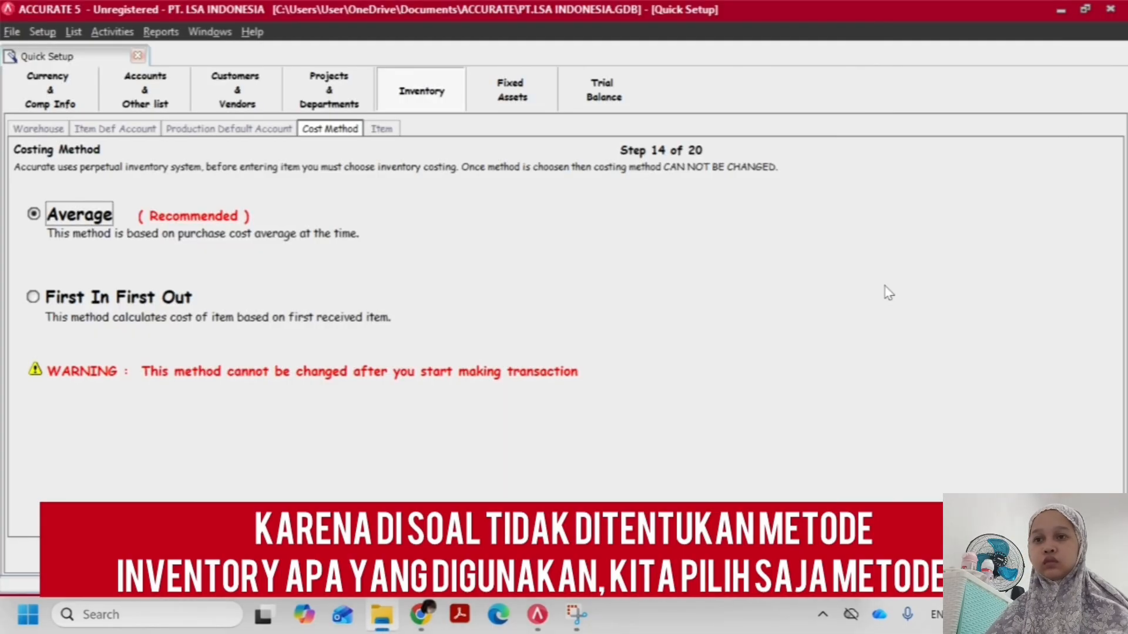
# Set the inventory costing method to First In First Out and start importing the items from a file
pyautogui.click(61, 300)
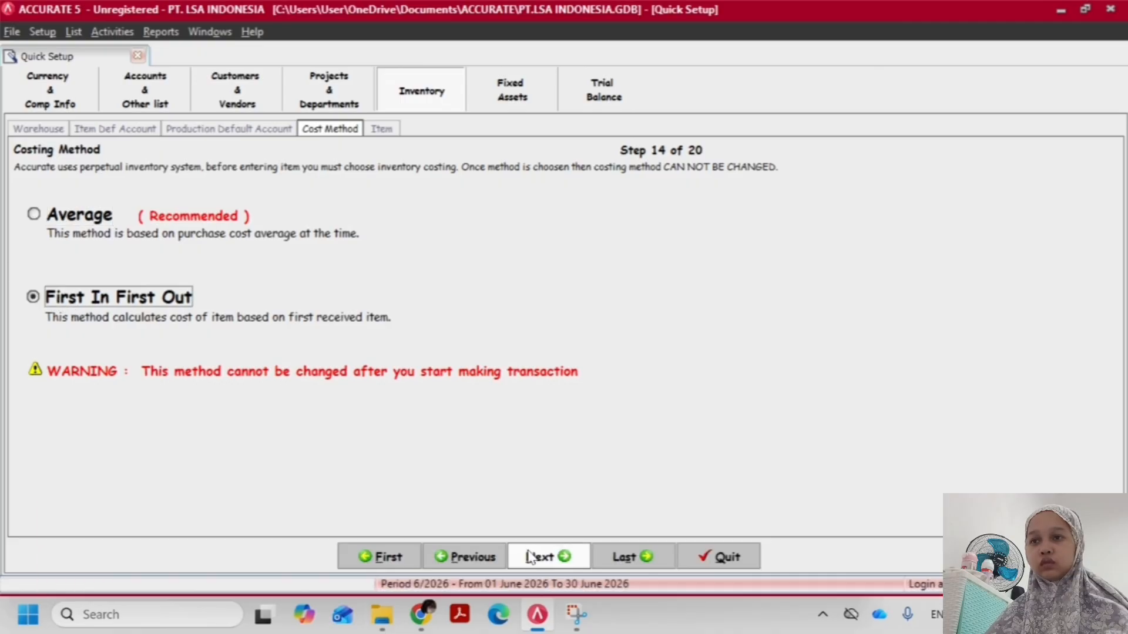
pyautogui.click(539, 557)
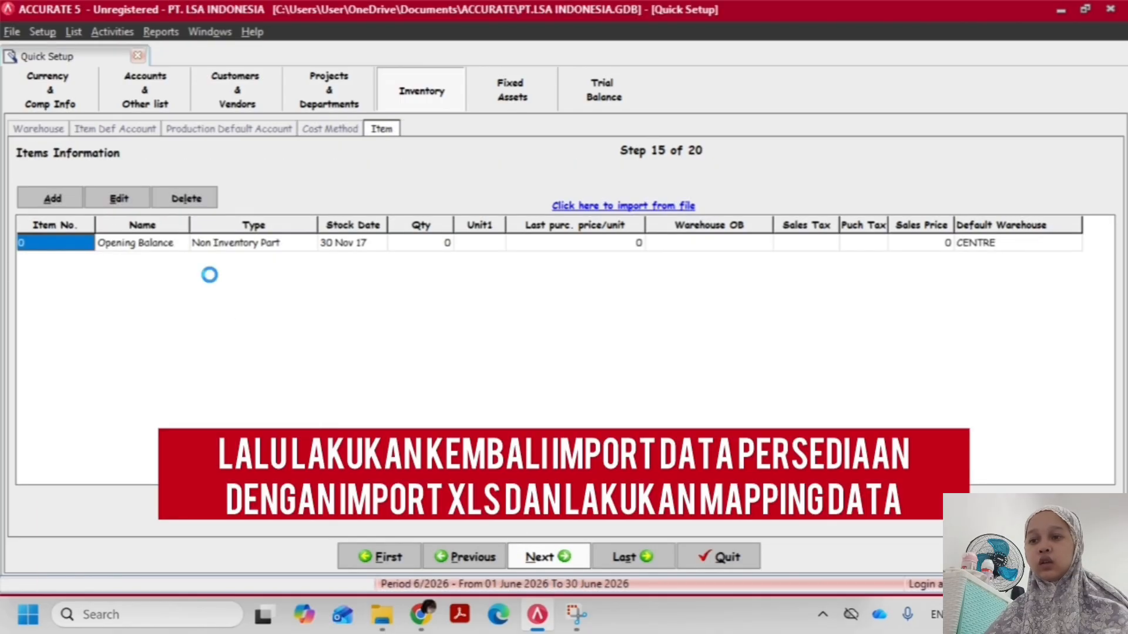
pyautogui.click(614, 208)
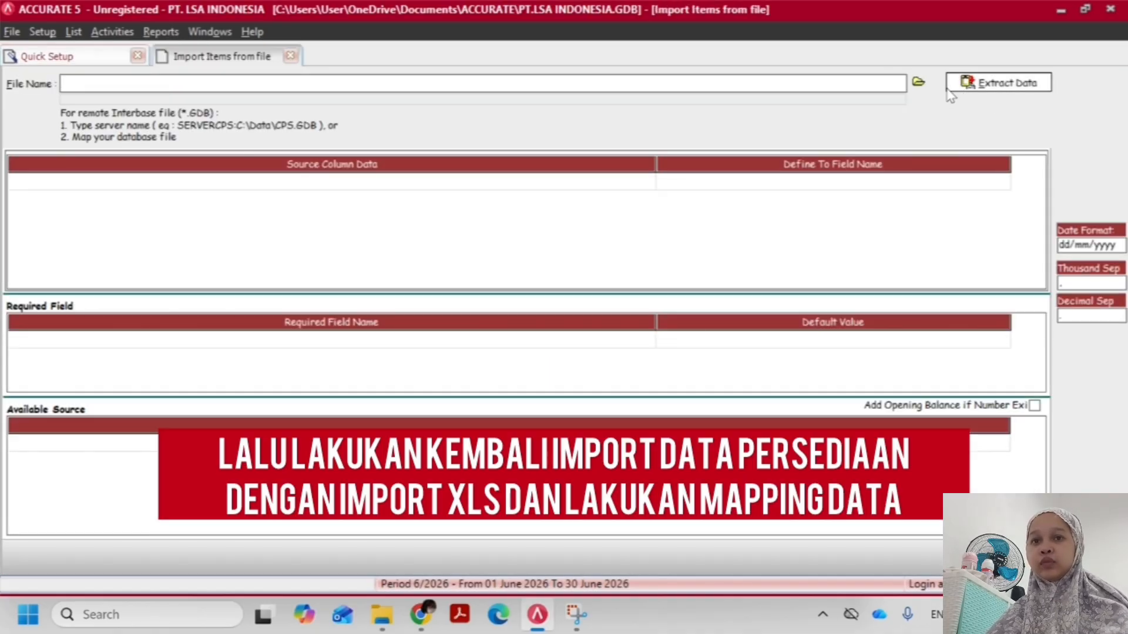
# Load 4. daftar barang PT.STAPI.xls as the item import file and extract its data
pyautogui.click(918, 82)
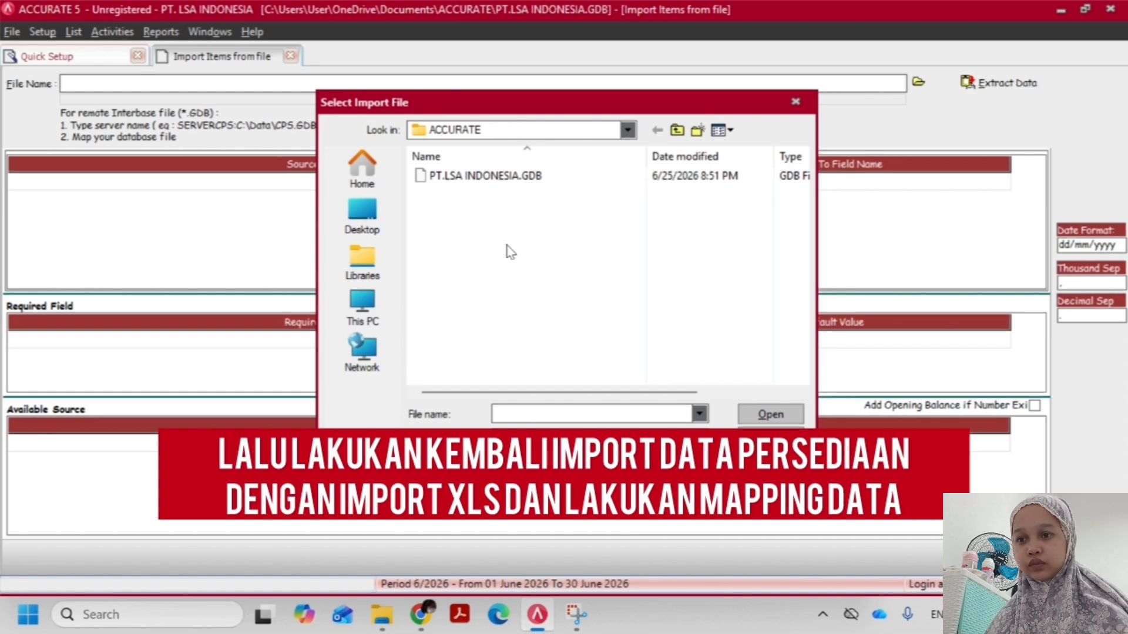
pyautogui.click(517, 228)
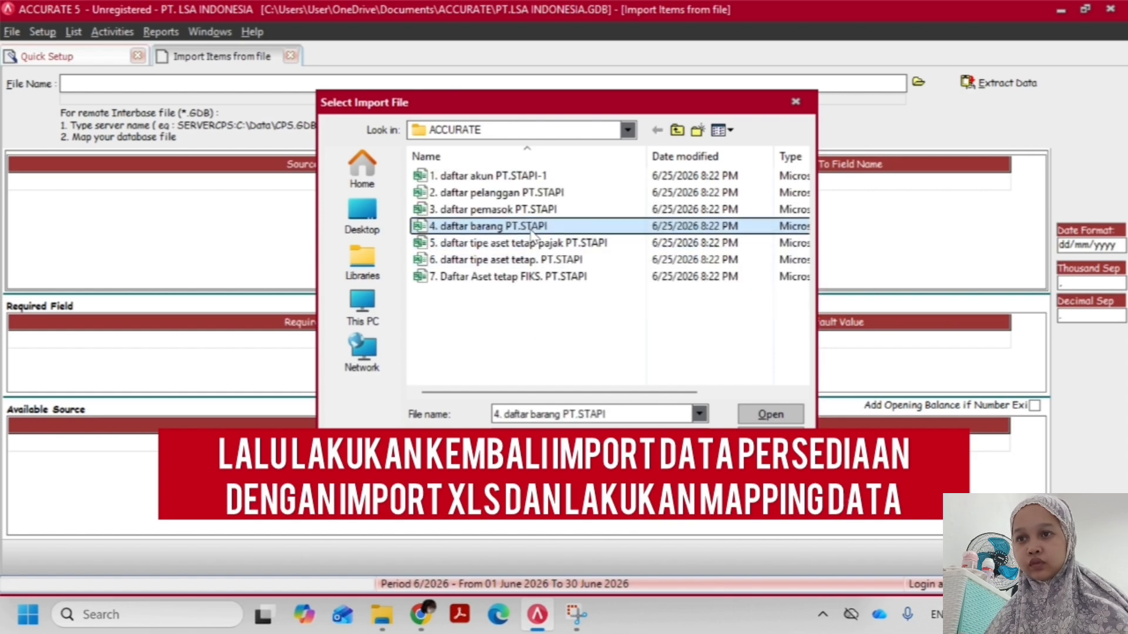
pyautogui.doubleClick(532, 232)
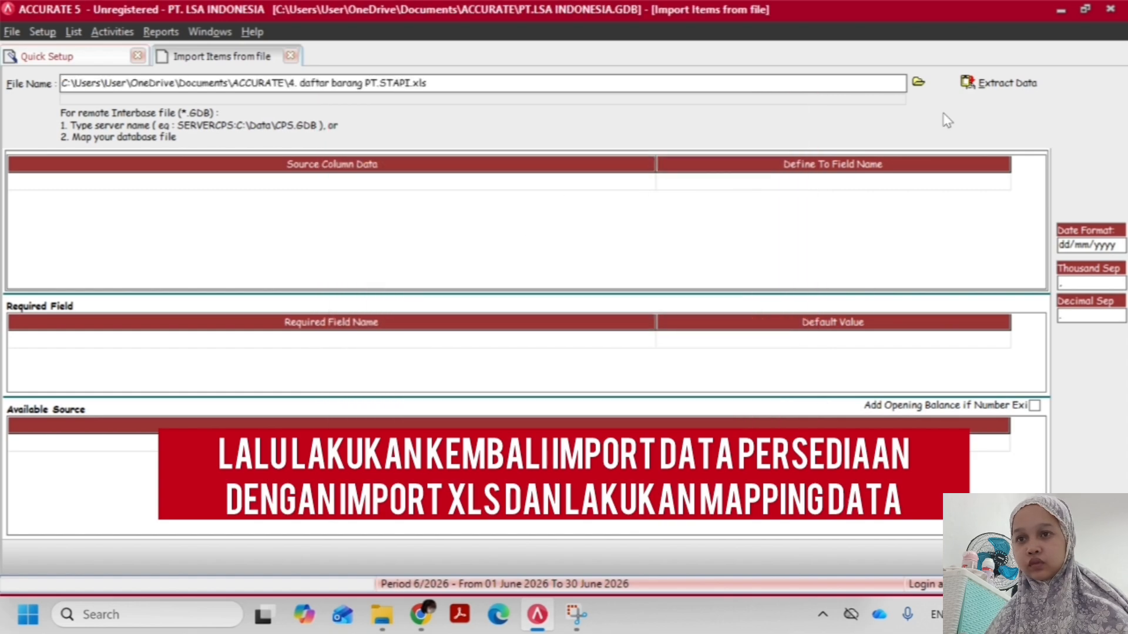
pyautogui.click(972, 88)
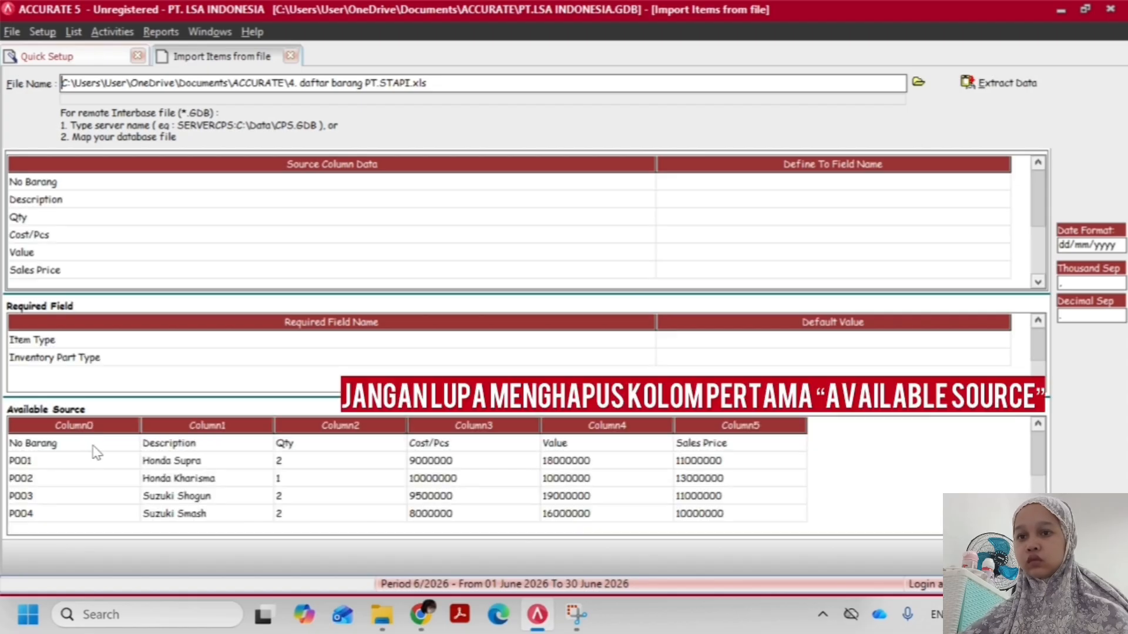
# Delete the heading row (No Barang, Description, Qty) from the available source data
pyautogui.rightClick(93, 445)
pyautogui.click(134, 473)
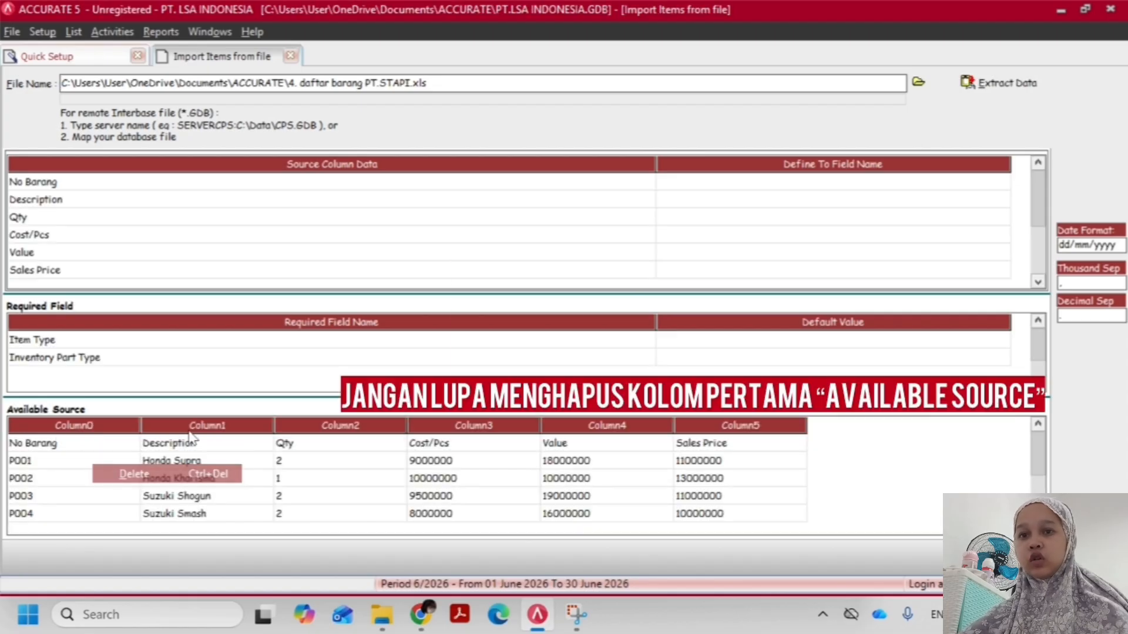
pyautogui.click(527, 354)
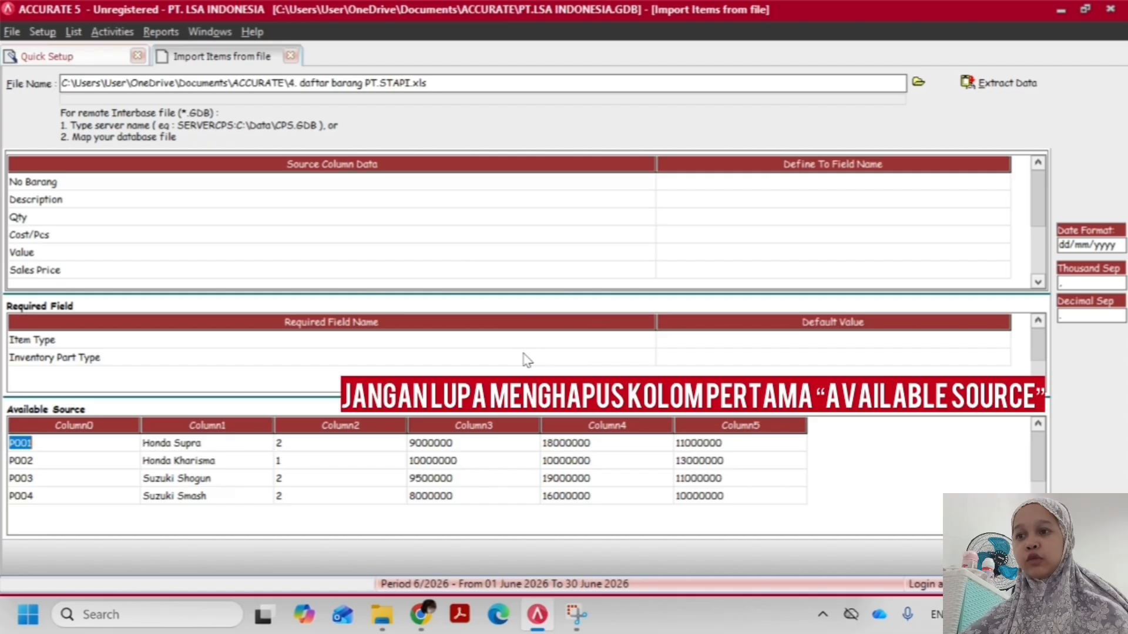
# Map the No Barang source column to Item No. and the Description column to Item Description
pyautogui.click(629, 222)
pyautogui.click(745, 185)
pyautogui.click(846, 186)
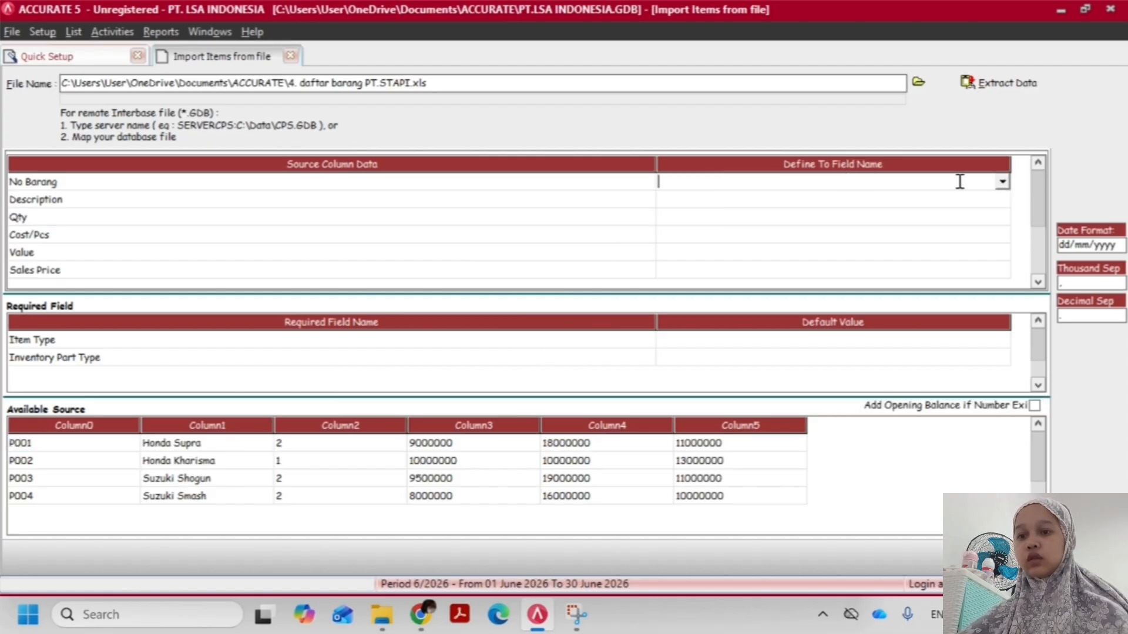
pyautogui.click(1001, 182)
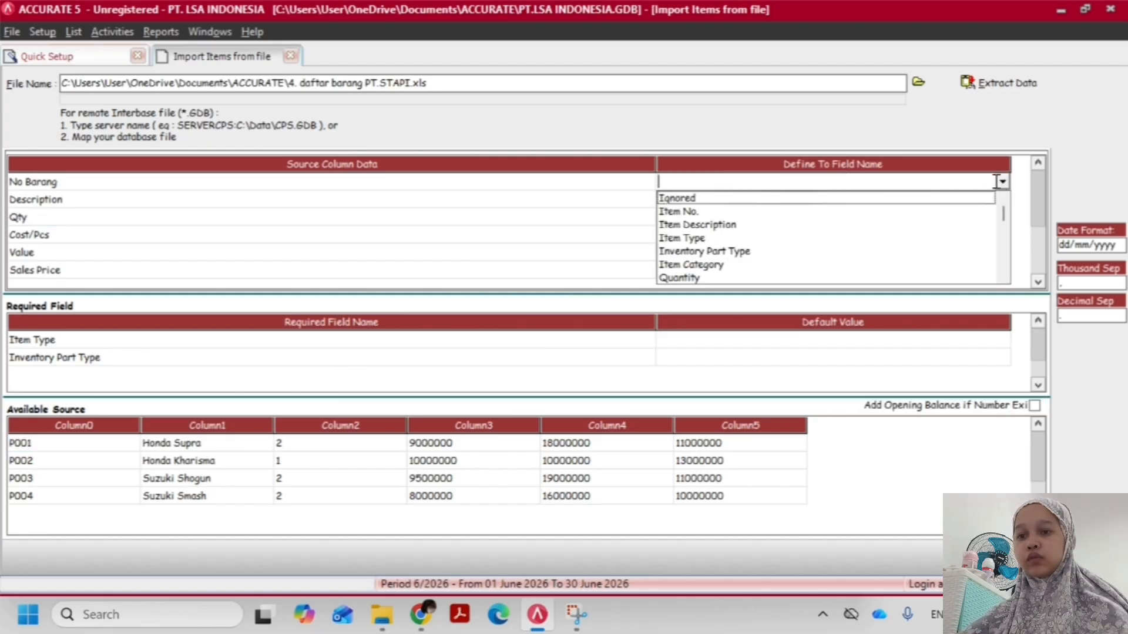
pyautogui.click(705, 212)
pyautogui.click(752, 199)
pyautogui.click(781, 199)
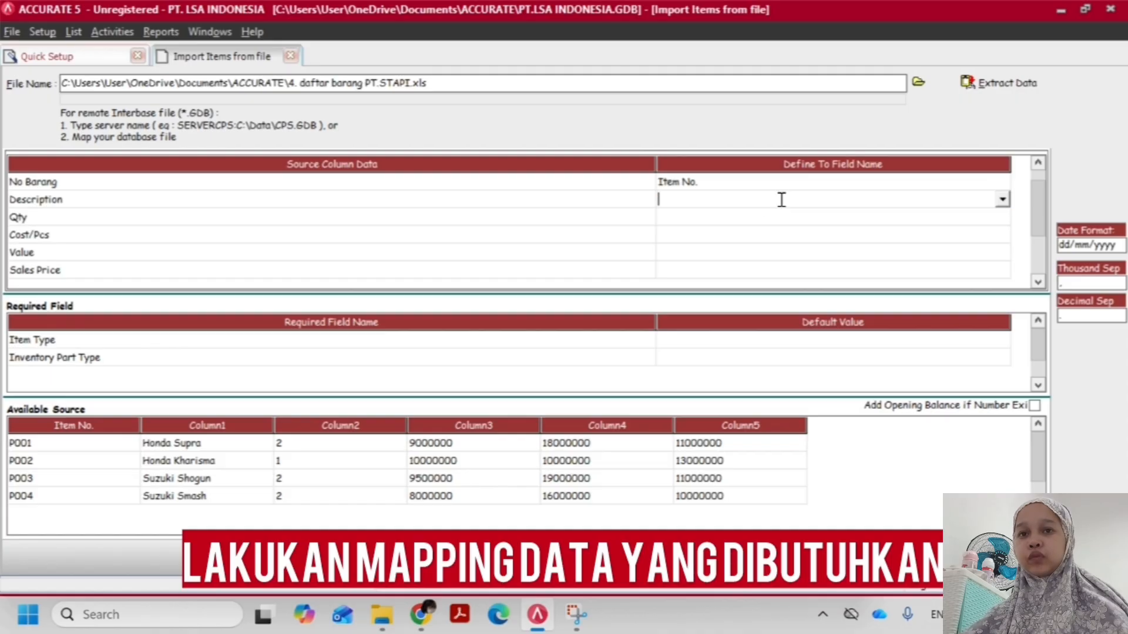
pyautogui.click(1003, 200)
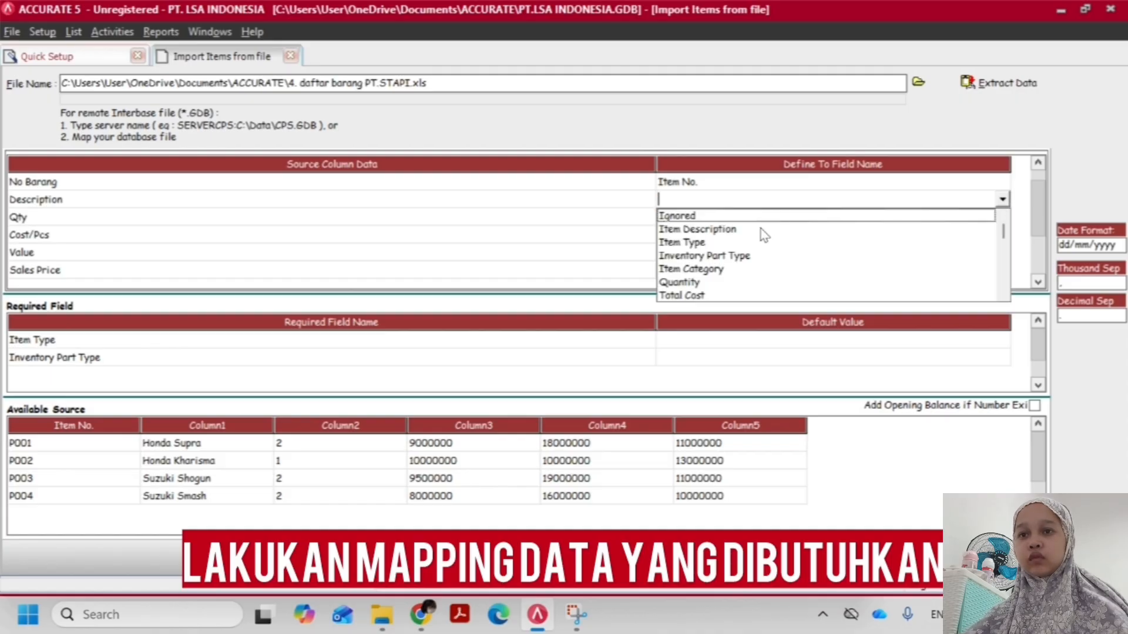
pyautogui.click(762, 230)
# Map the Qty source column to Item Type, defining both source values 2 and 1 as Inventory Part
pyautogui.click(738, 216)
pyautogui.click(738, 216)
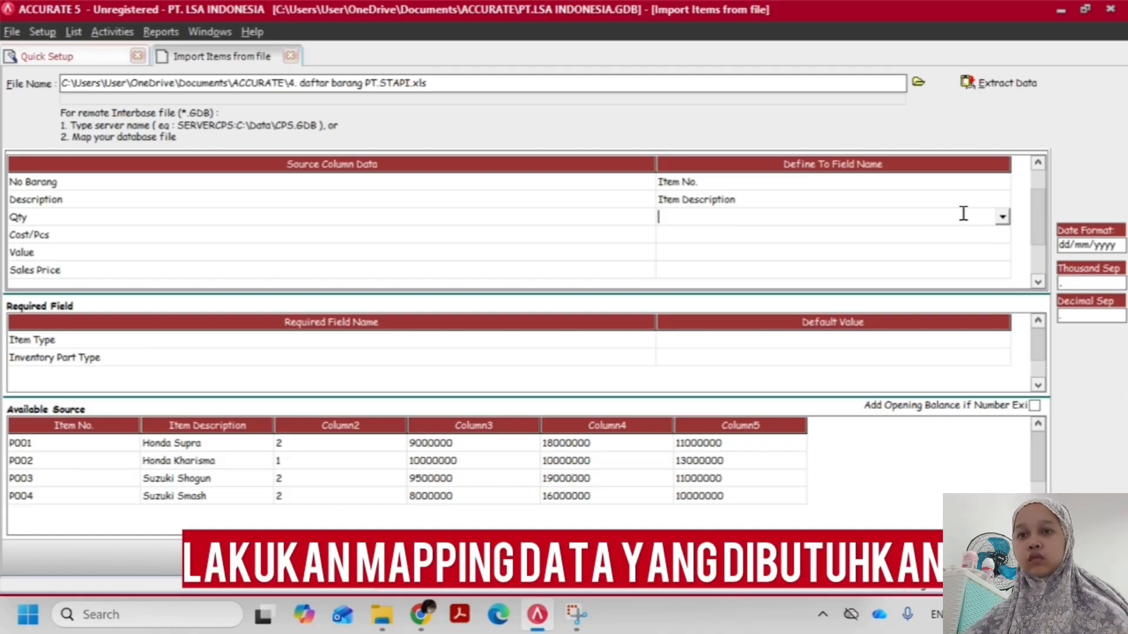
pyautogui.click(1002, 217)
pyautogui.click(737, 248)
pyautogui.click(216, 50)
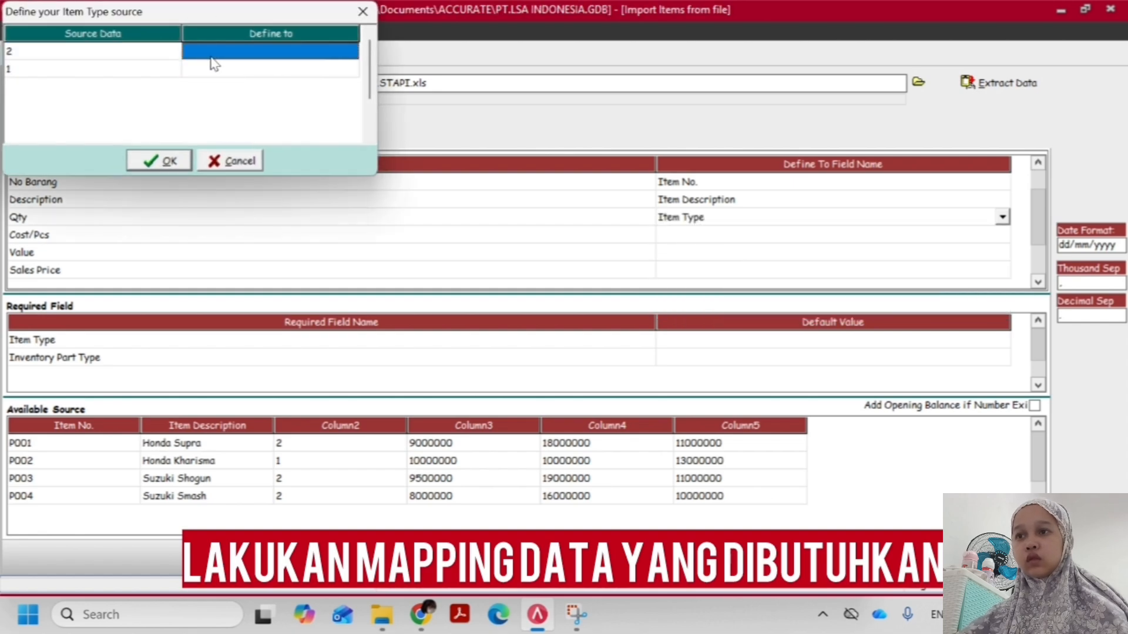
pyautogui.click(264, 53)
pyautogui.click(350, 53)
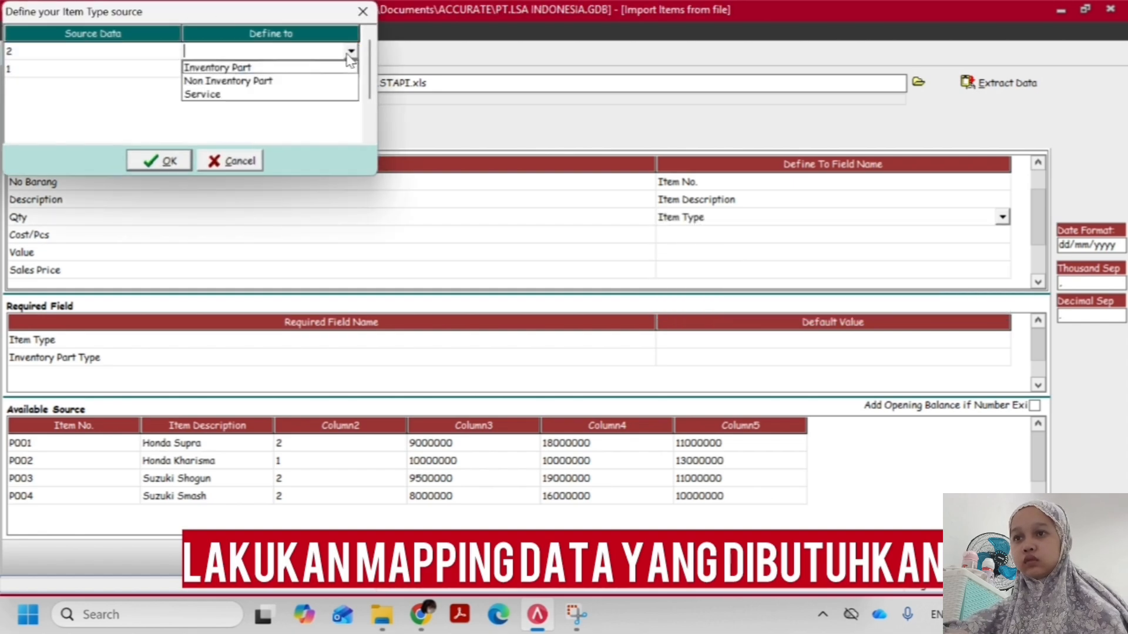
pyautogui.click(299, 69)
pyautogui.click(284, 71)
pyautogui.click(284, 70)
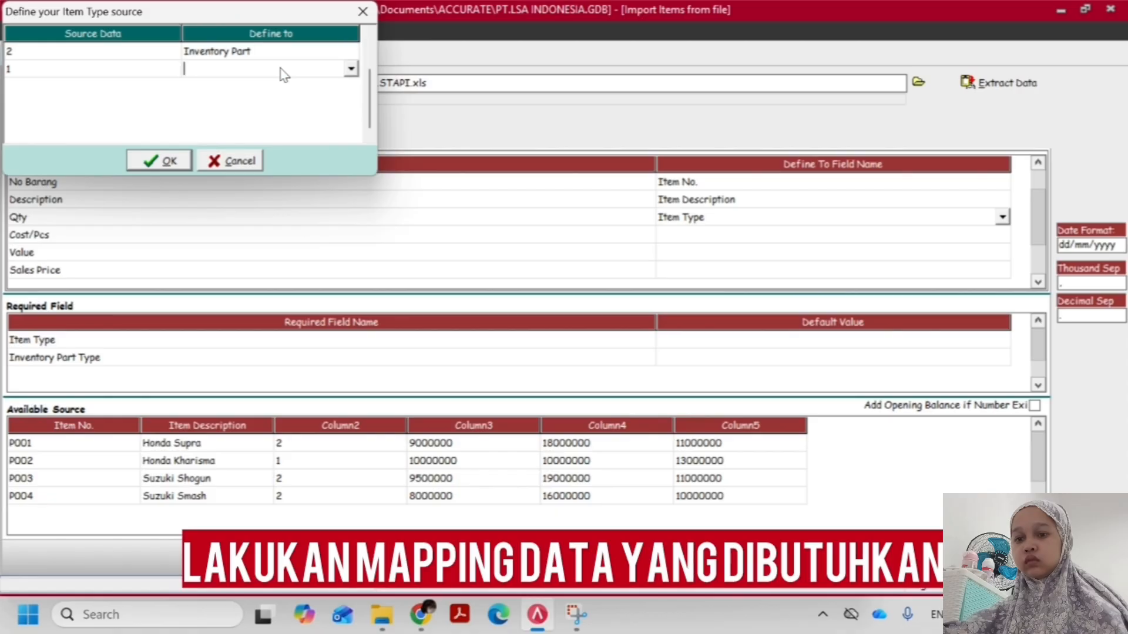
pyautogui.click(351, 69)
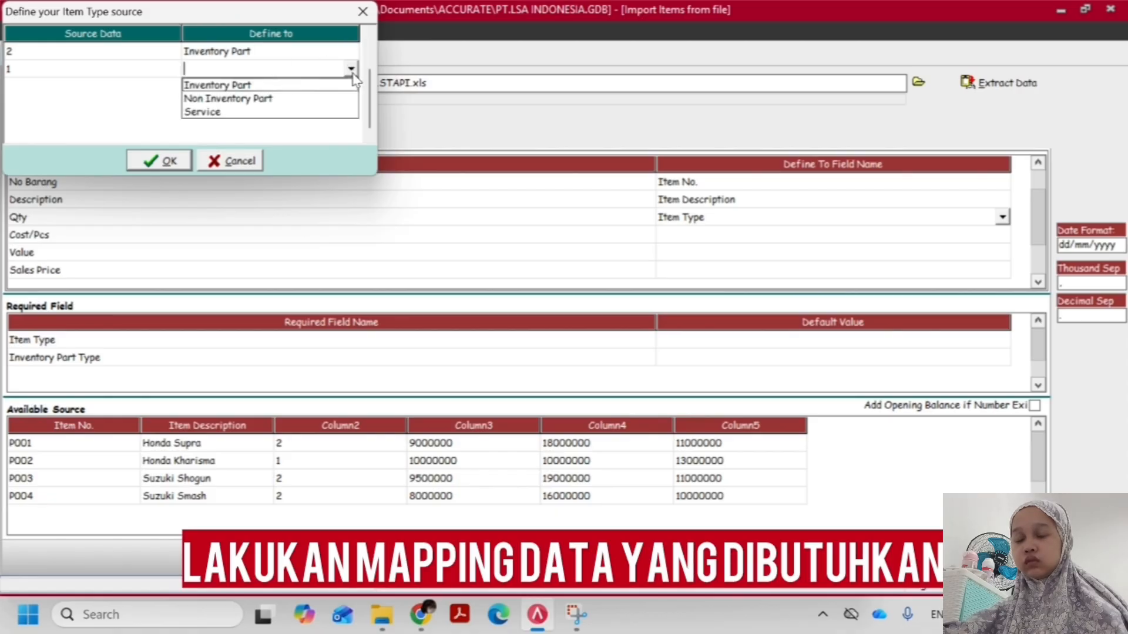
pyautogui.click(299, 84)
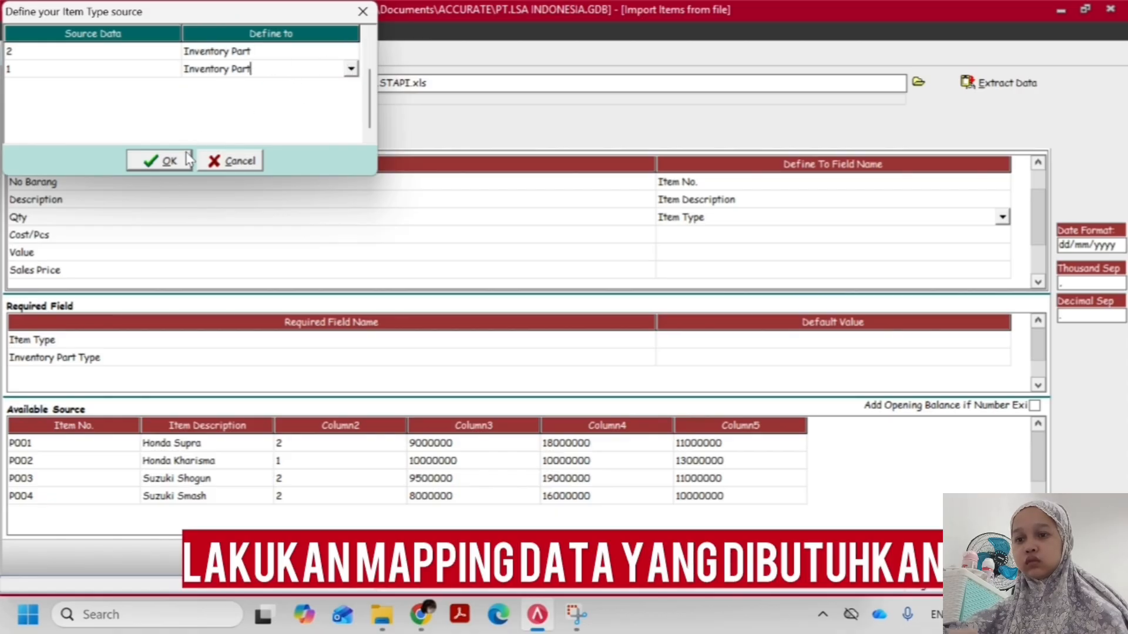
pyautogui.click(167, 161)
# Look through the available target fields for one that matches the Cost/Pcs source column
pyautogui.click(722, 235)
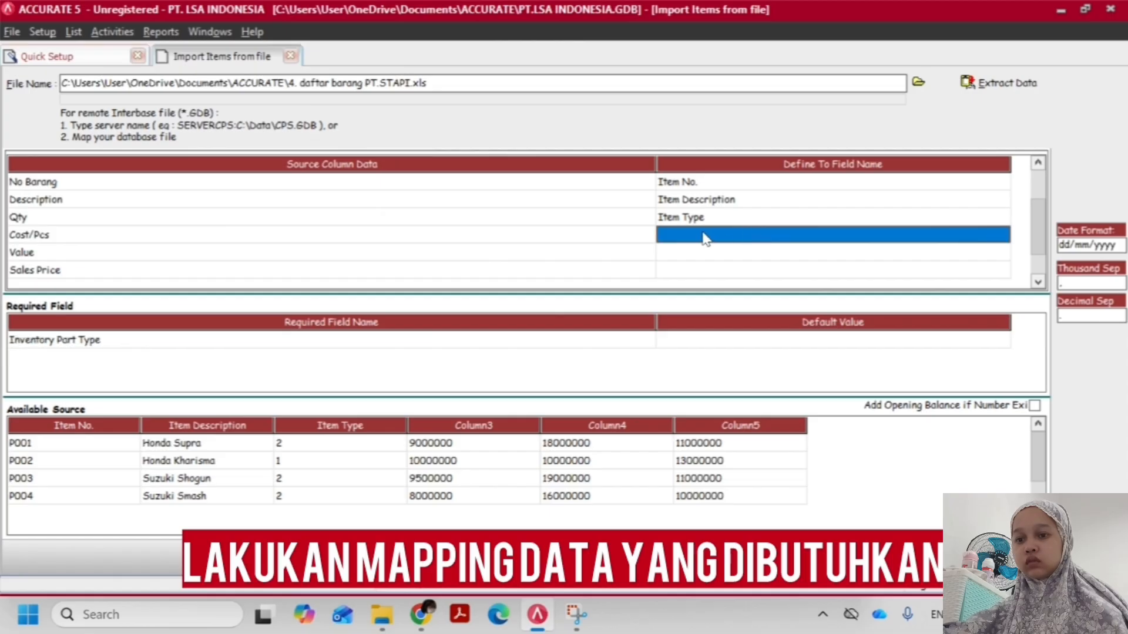
pyautogui.click(793, 235)
pyautogui.click(1003, 235)
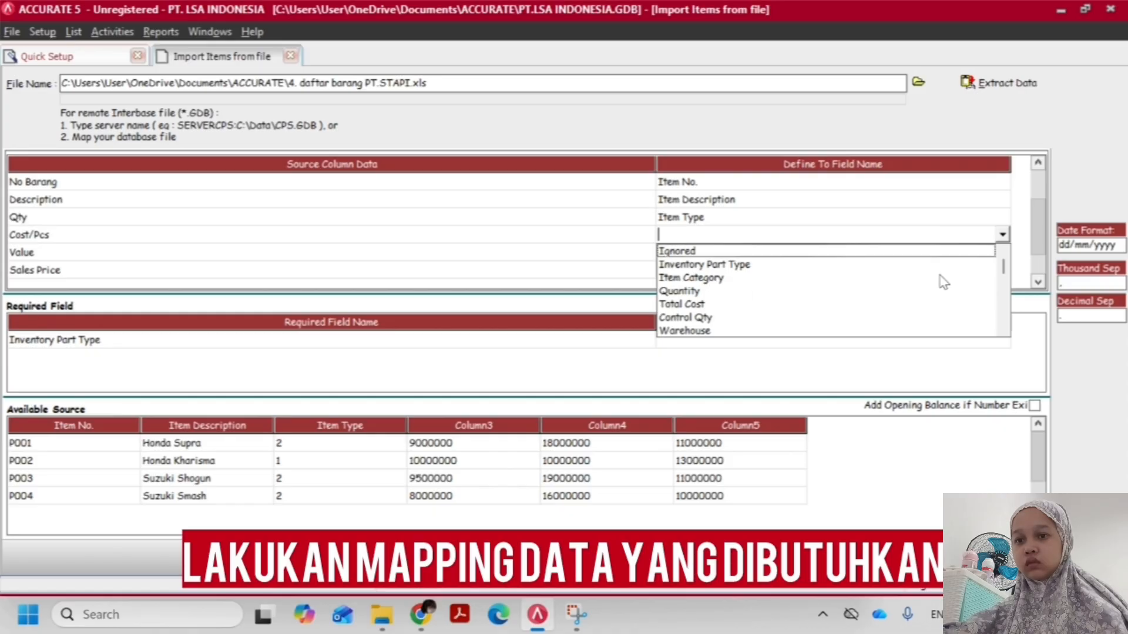
pyautogui.click(1003, 331)
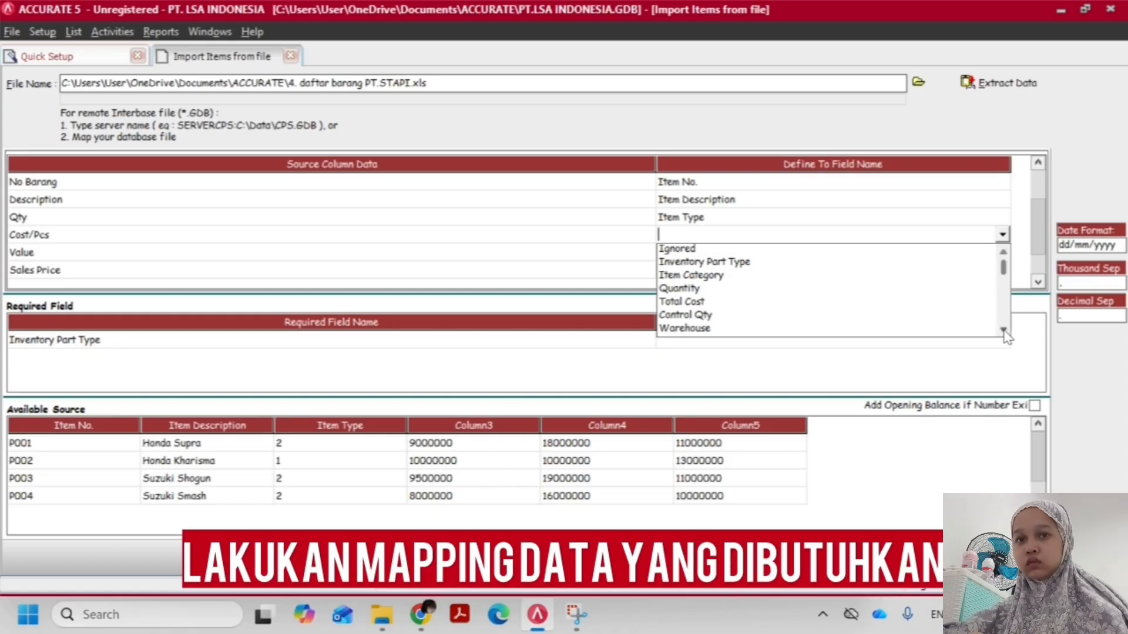
pyautogui.click(1004, 331)
pyautogui.click(1004, 330)
pyautogui.click(1004, 331)
pyautogui.click(1003, 330)
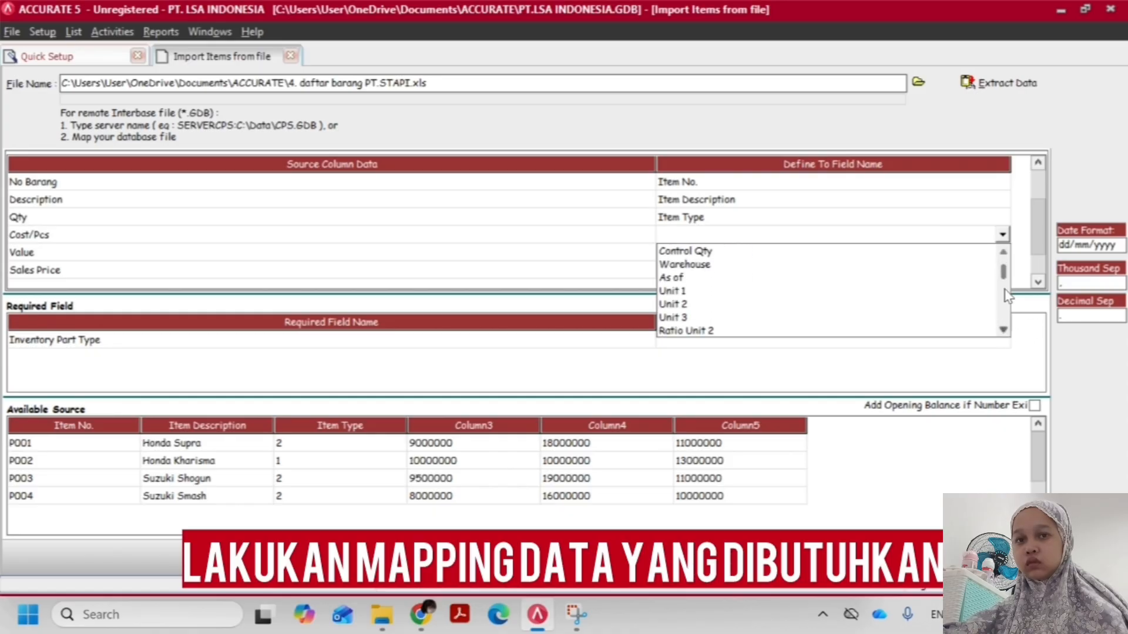
pyautogui.moveTo(1004, 272); pyautogui.dragTo(1015, 327)
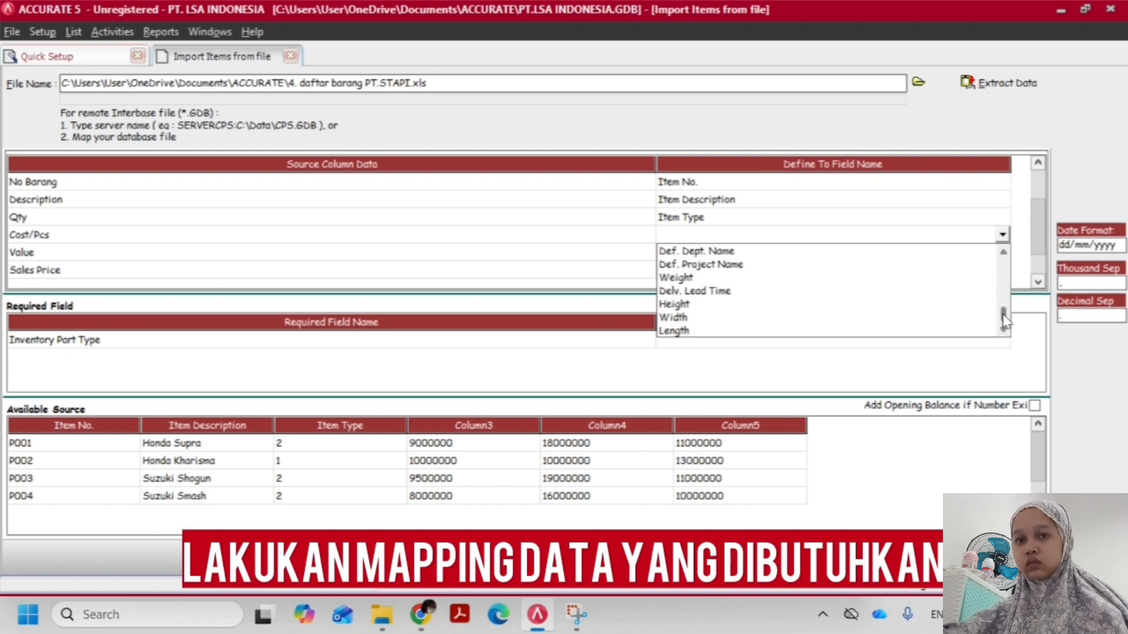
pyautogui.moveTo(1005, 329); pyautogui.dragTo(1023, 275)
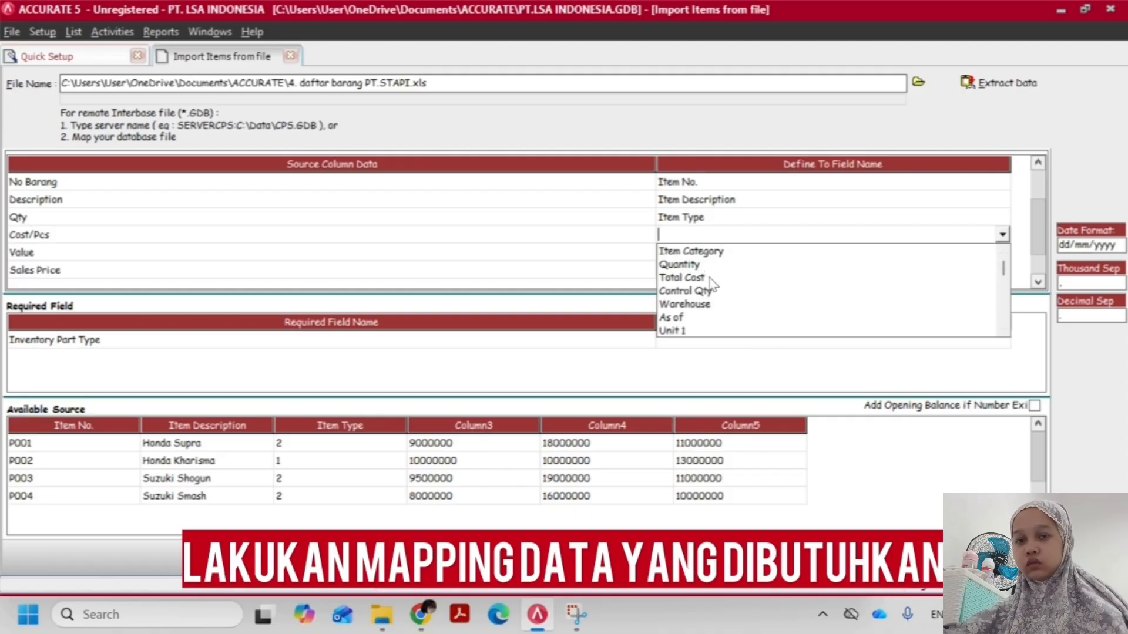
pyautogui.scroll(-2, 709, 280)
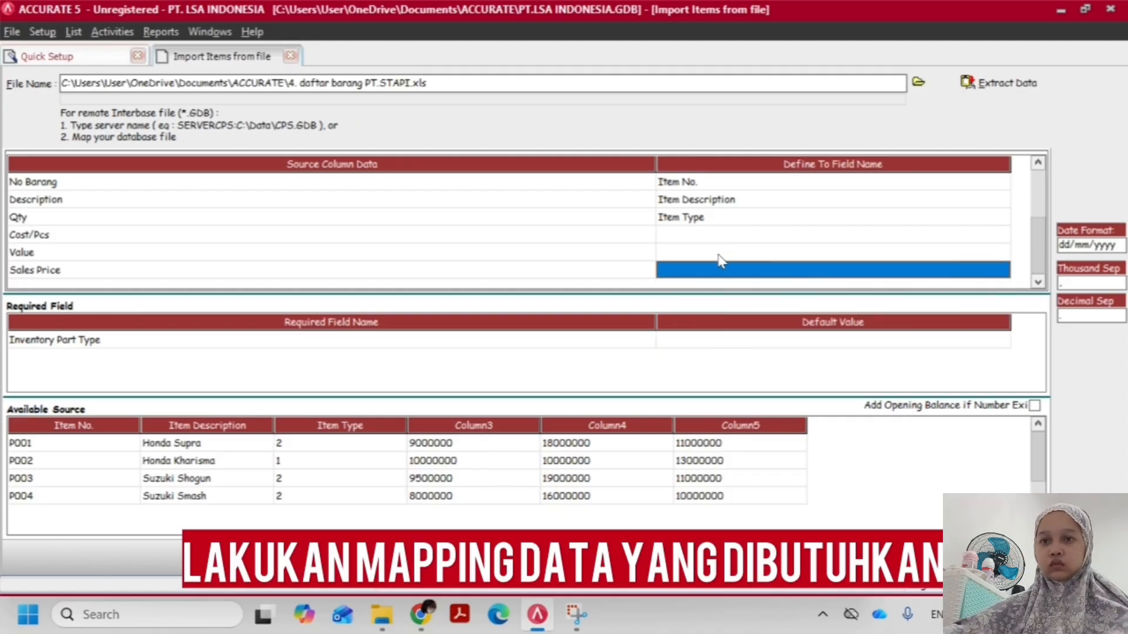
# Map the Cost/Pcs source column to the Total Cost field
pyautogui.click(545, 234)
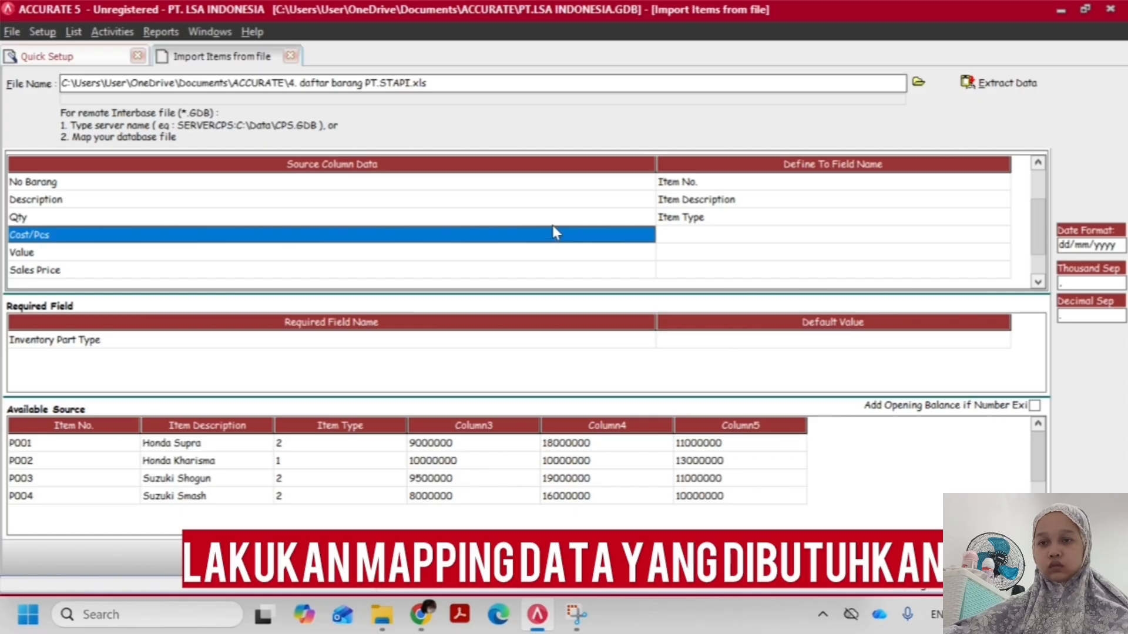
pyautogui.click(736, 237)
pyautogui.click(706, 237)
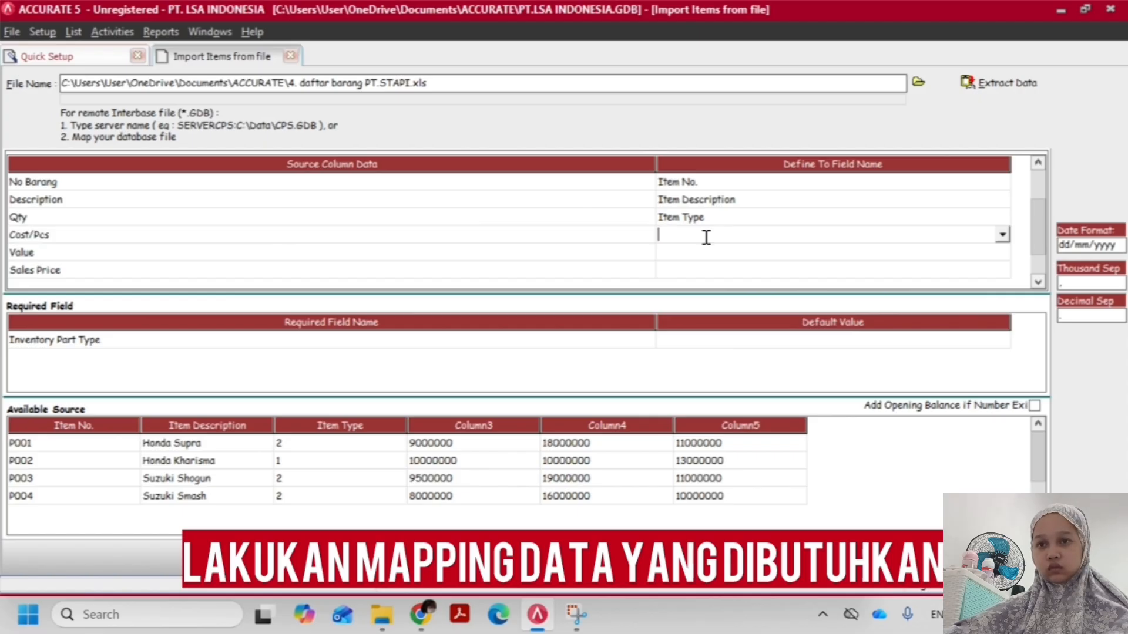
pyautogui.click(1002, 236)
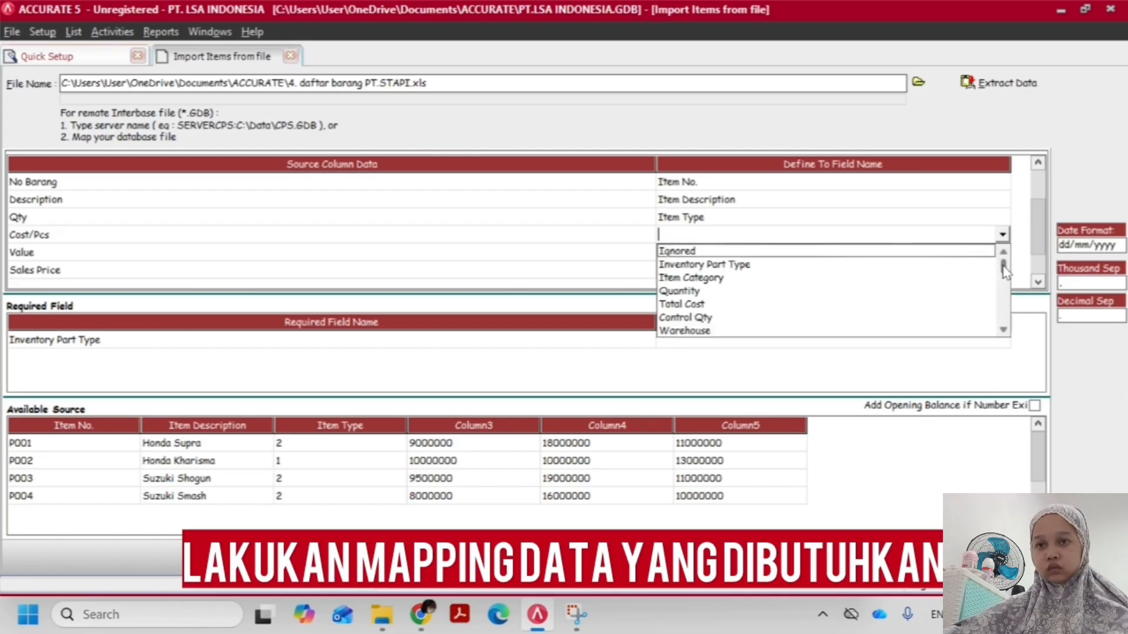
pyautogui.moveTo(1005, 271)
pyautogui.mouseDown()
pyautogui.moveTo(1022, 329)
pyautogui.moveTo(1025, 262)
pyautogui.mouseUp()
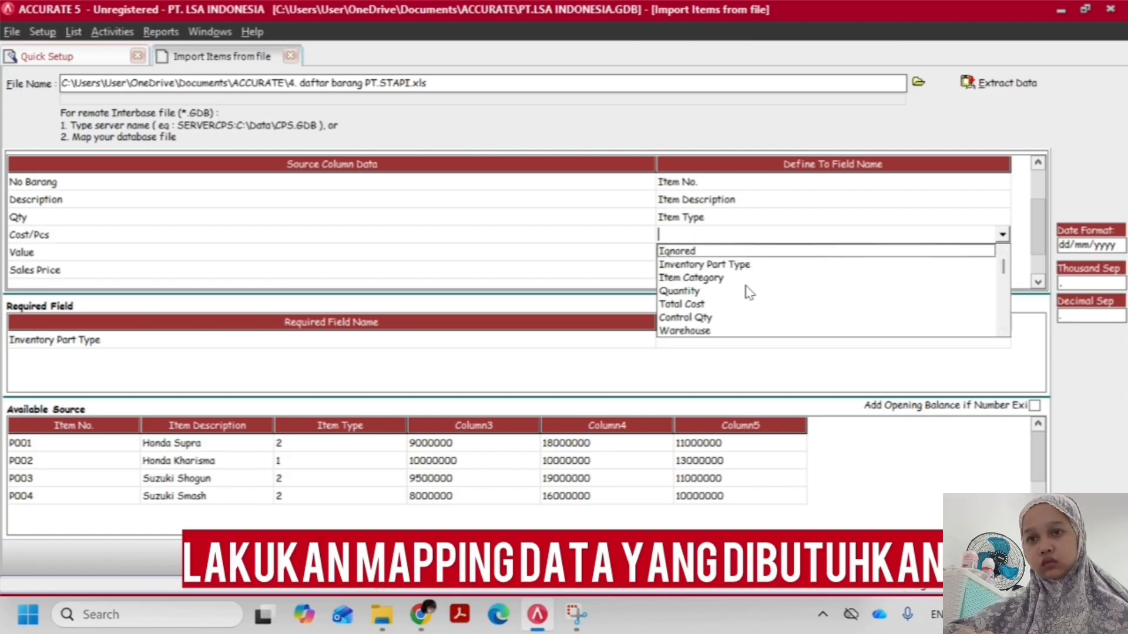
pyautogui.click(709, 303)
pyautogui.click(718, 253)
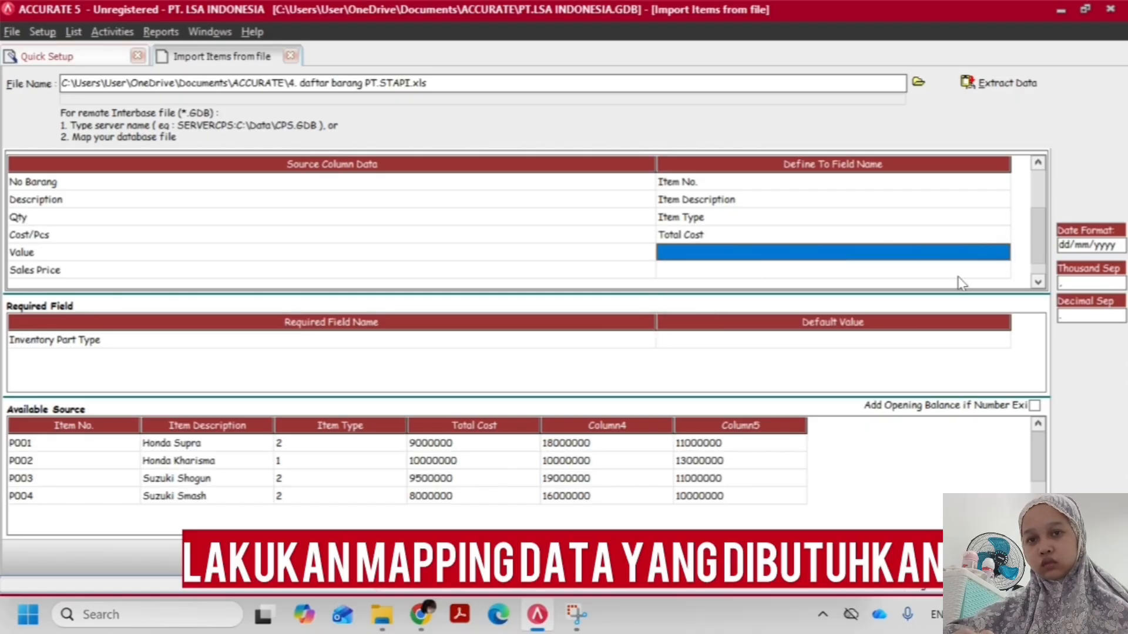
# Change the Cost/Pcs source column's mapping to Ignored
pyautogui.click(769, 238)
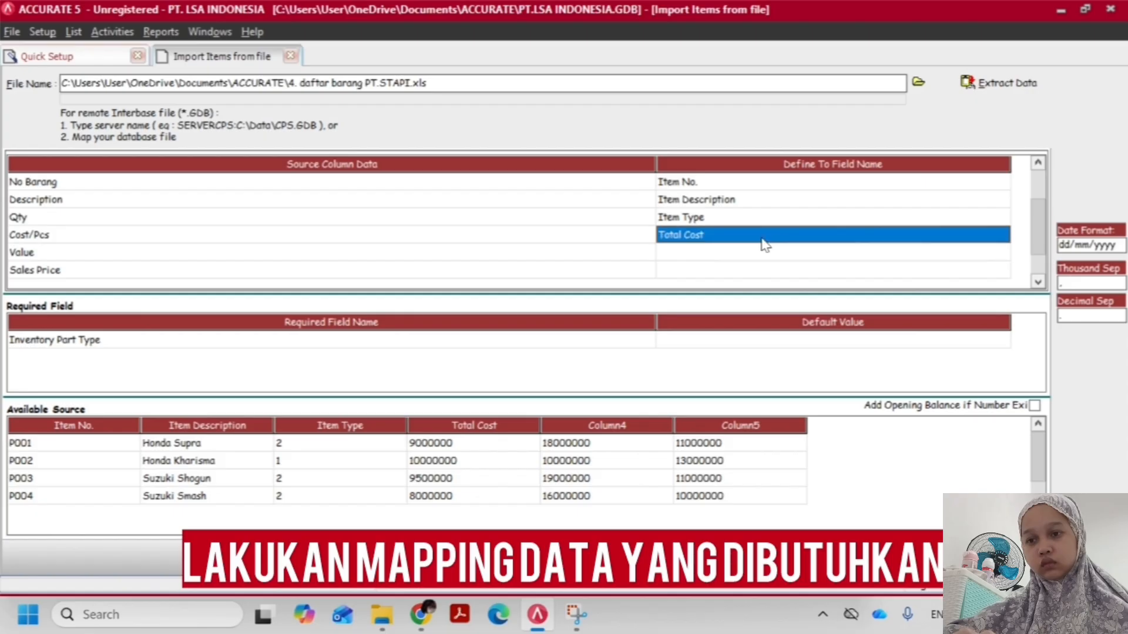
pyautogui.click(733, 233)
pyautogui.click(1002, 236)
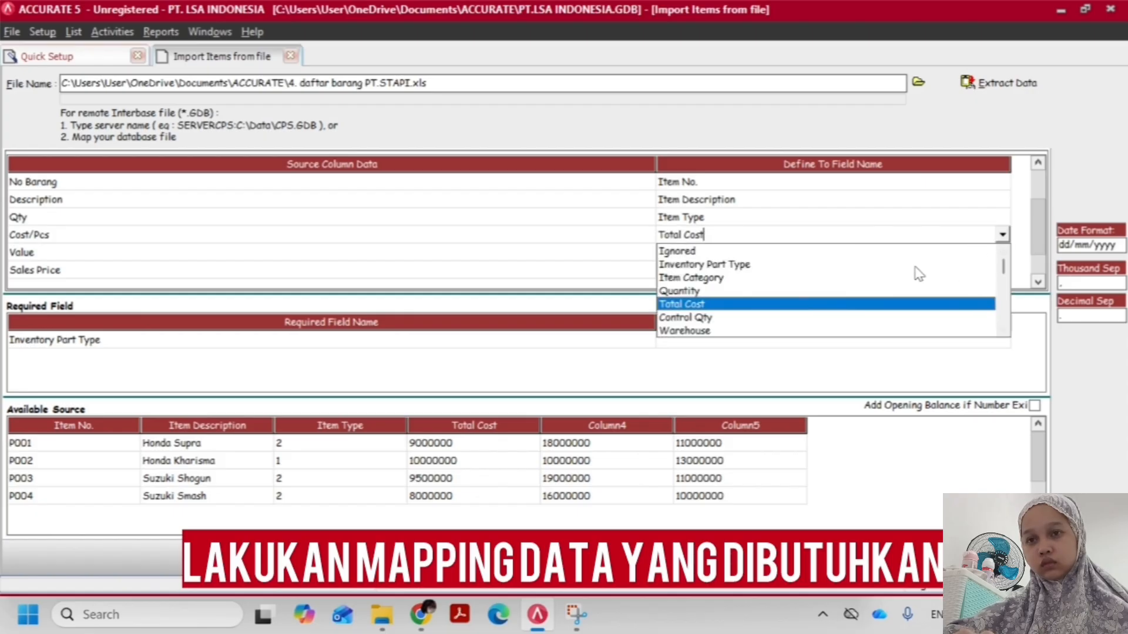
pyautogui.click(757, 253)
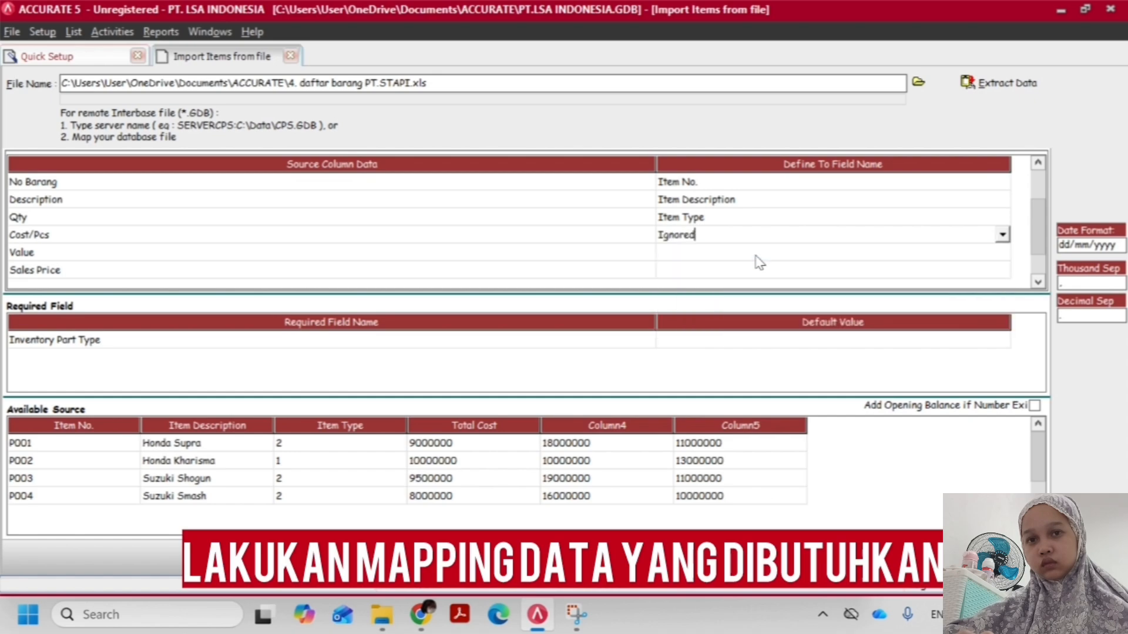
pyautogui.click(841, 253)
# Map the Value source column to the Total Cost field
pyautogui.click(902, 268)
pyautogui.click(975, 253)
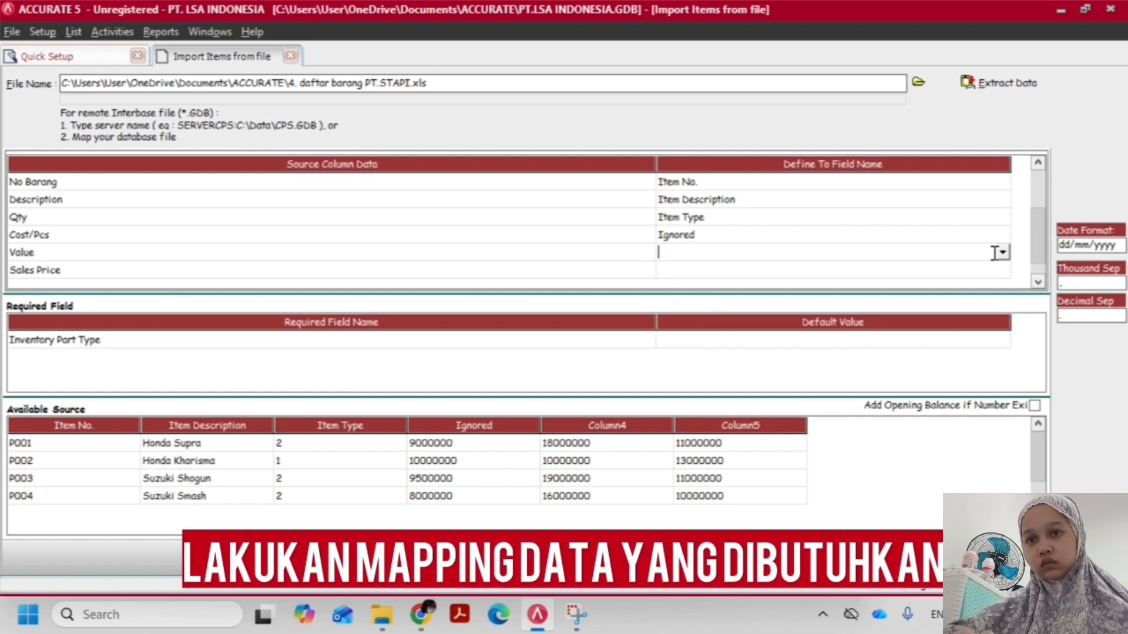
pyautogui.click(1000, 252)
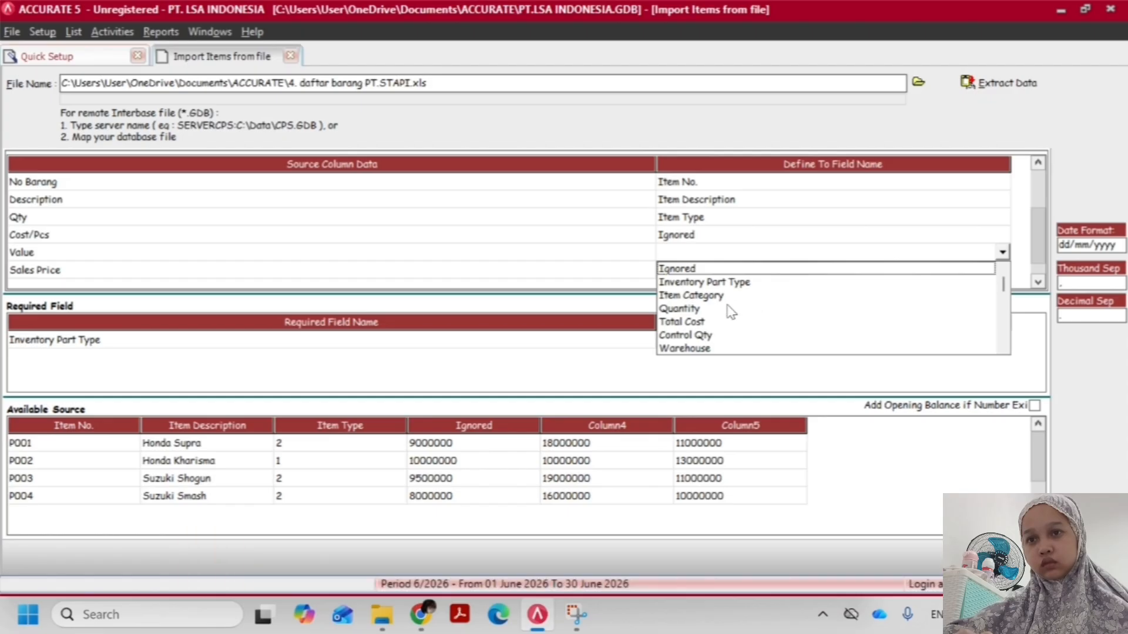
pyautogui.click(698, 322)
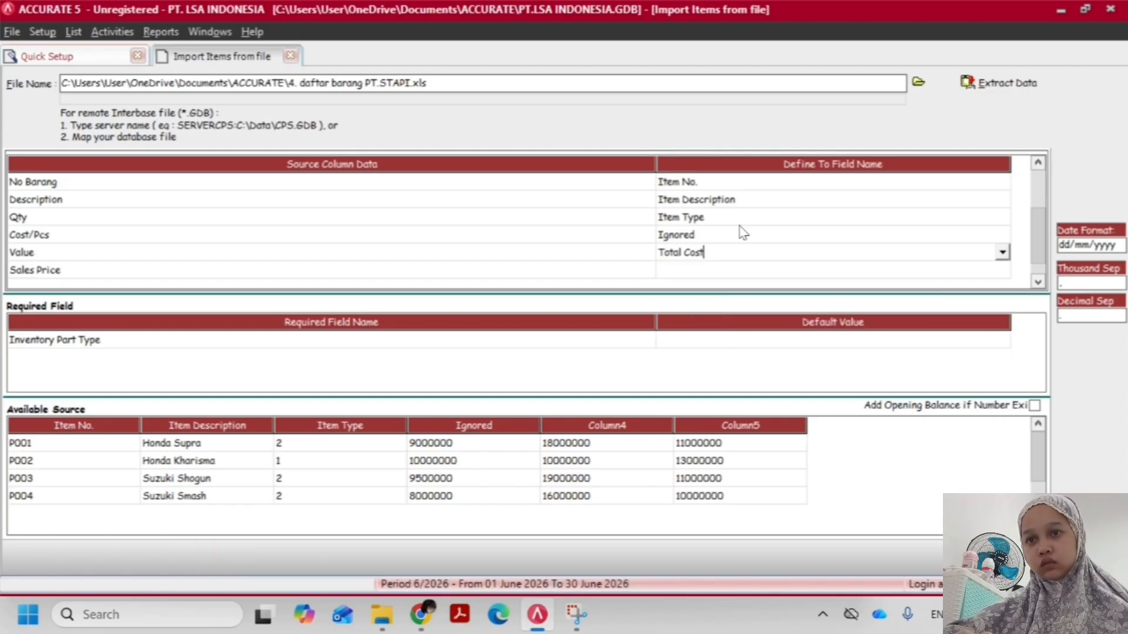
pyautogui.click(809, 222)
pyautogui.click(785, 257)
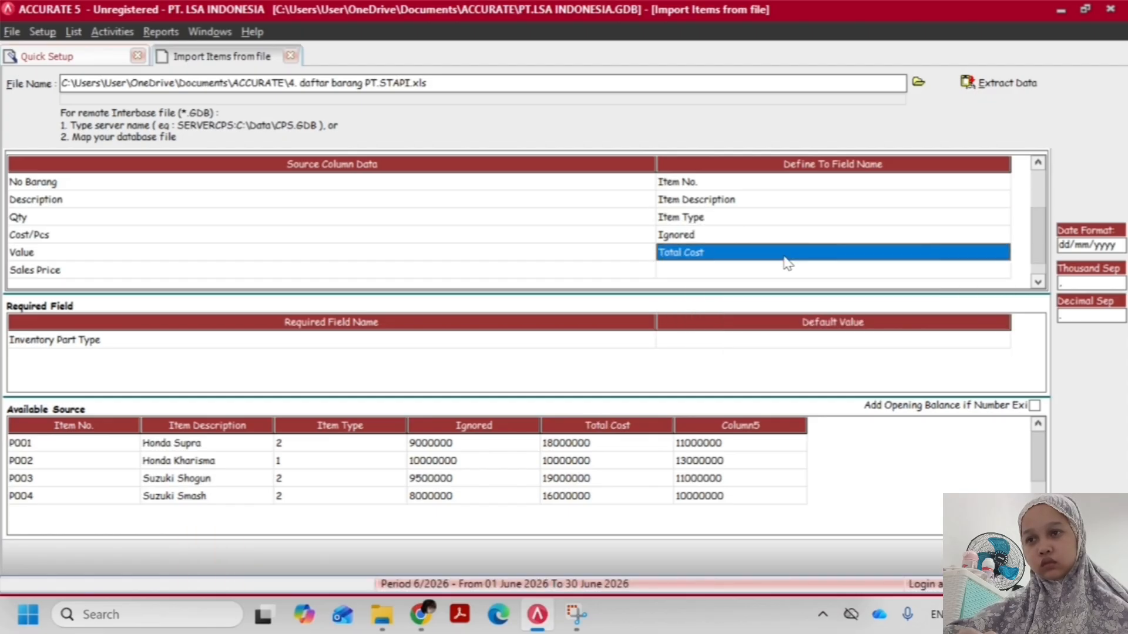
# Try mapping the Sales Price source column to the Quantity field
pyautogui.press('Down')
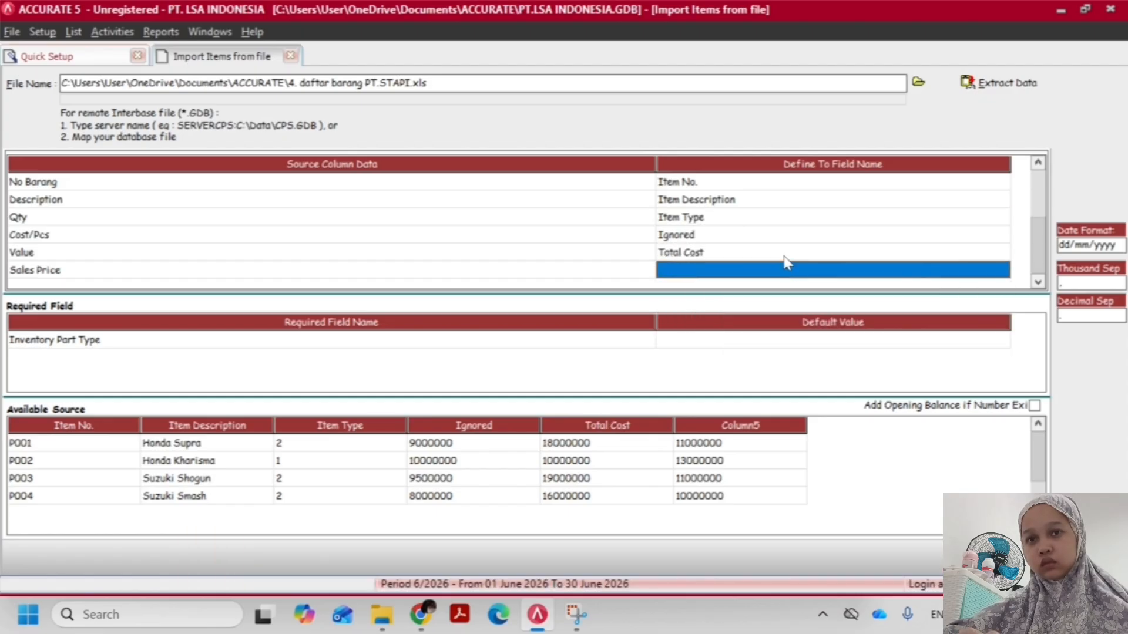
pyautogui.click(884, 272)
pyautogui.click(1001, 271)
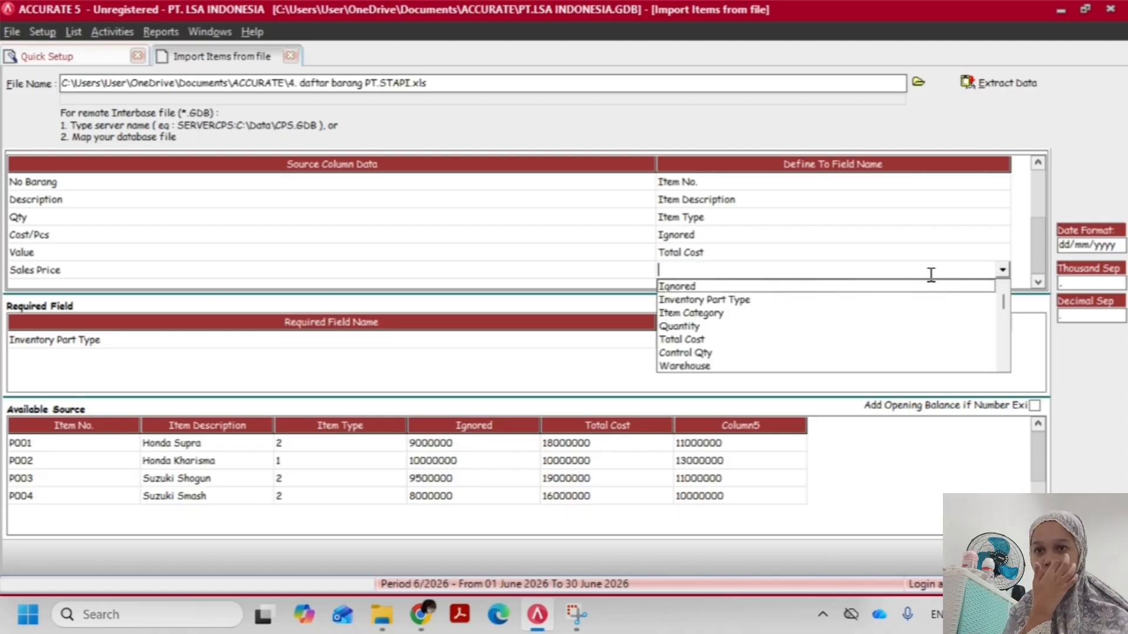
pyautogui.click(811, 327)
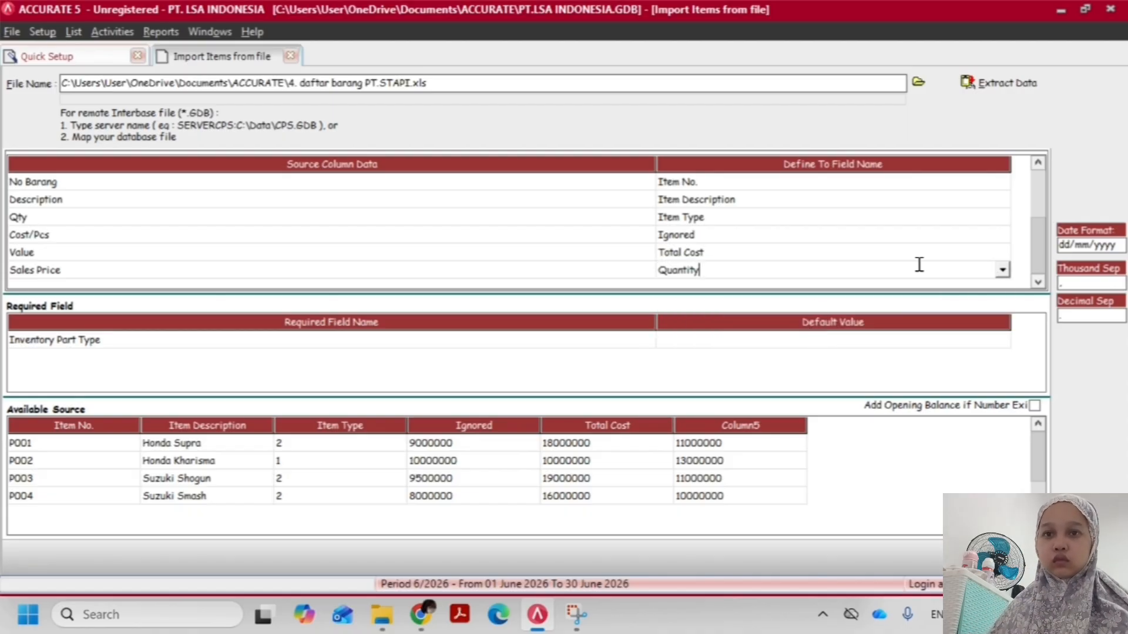
# Map the Sales Price source column to Def. Selling Price 1 and check the column mappings
pyautogui.click(1001, 271)
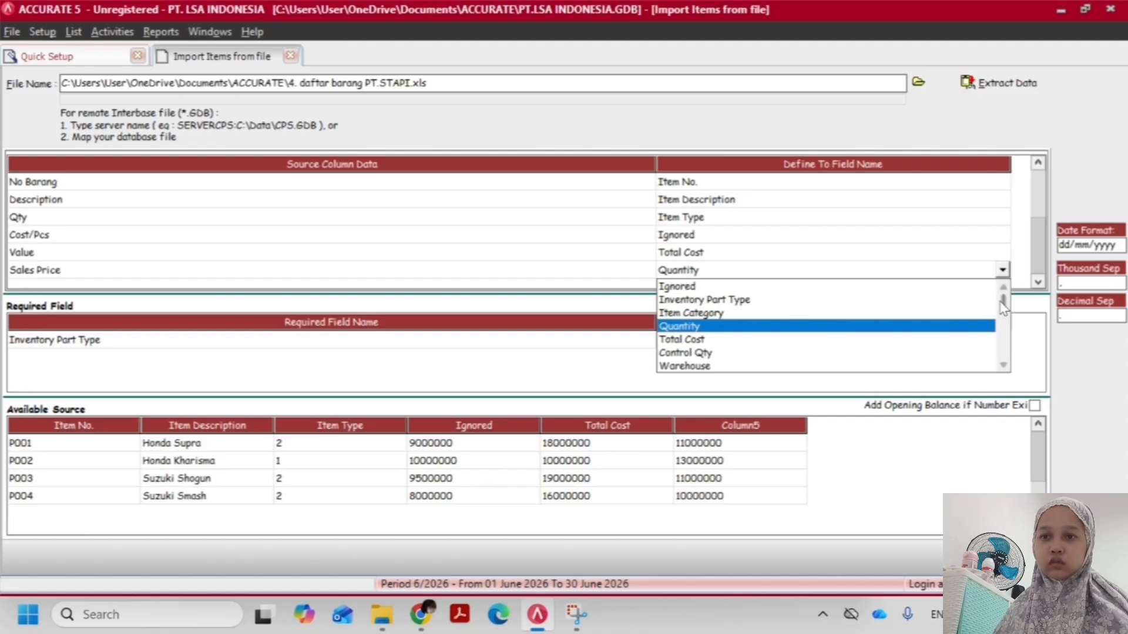
pyautogui.moveTo(1004, 298)
pyautogui.mouseDown()
pyautogui.moveTo(1009, 330)
pyautogui.moveTo(1011, 319)
pyautogui.mouseUp()
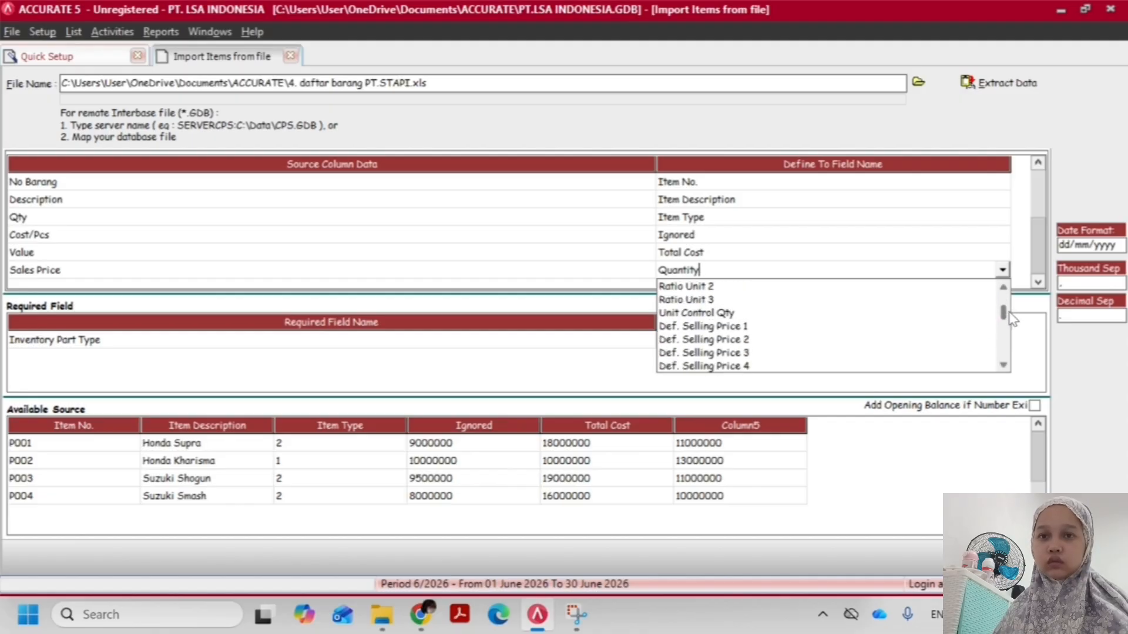
pyautogui.click(780, 342)
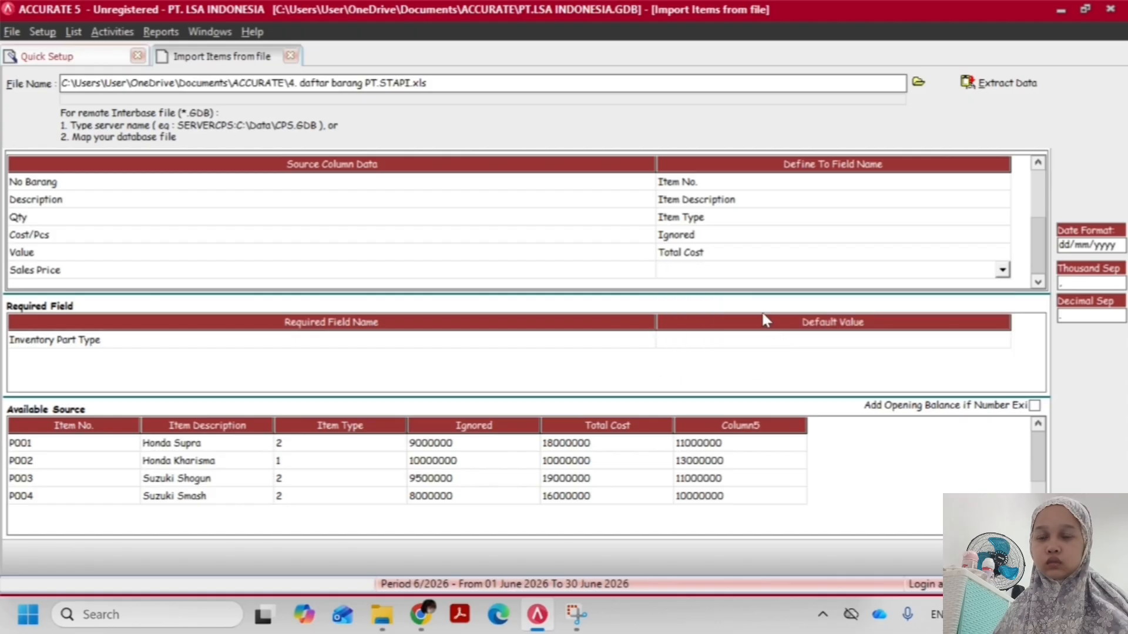
pyautogui.click(1002, 270)
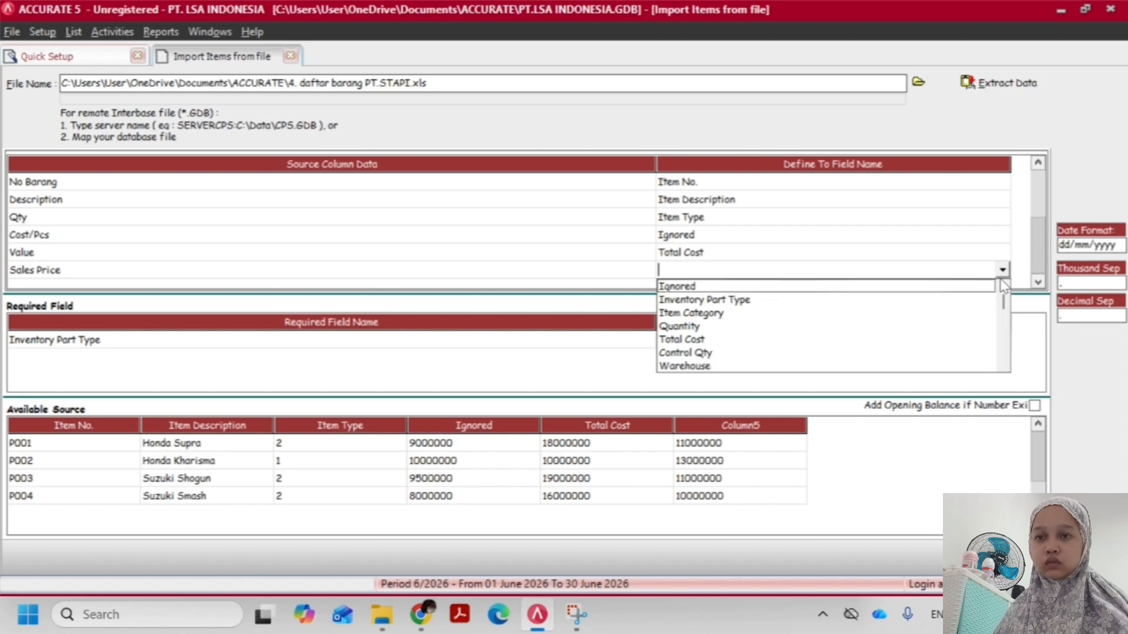
pyautogui.moveTo(1003, 306)
pyautogui.mouseDown()
pyautogui.moveTo(1006, 360)
pyautogui.moveTo(1021, 315)
pyautogui.mouseUp()
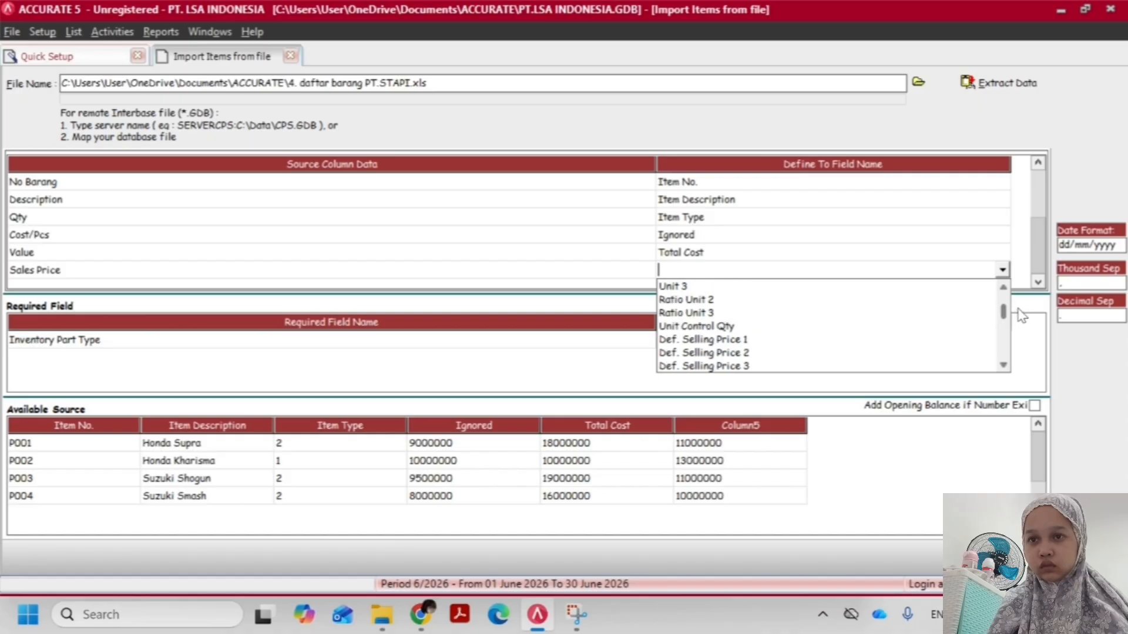
pyautogui.click(730, 339)
pyautogui.click(749, 239)
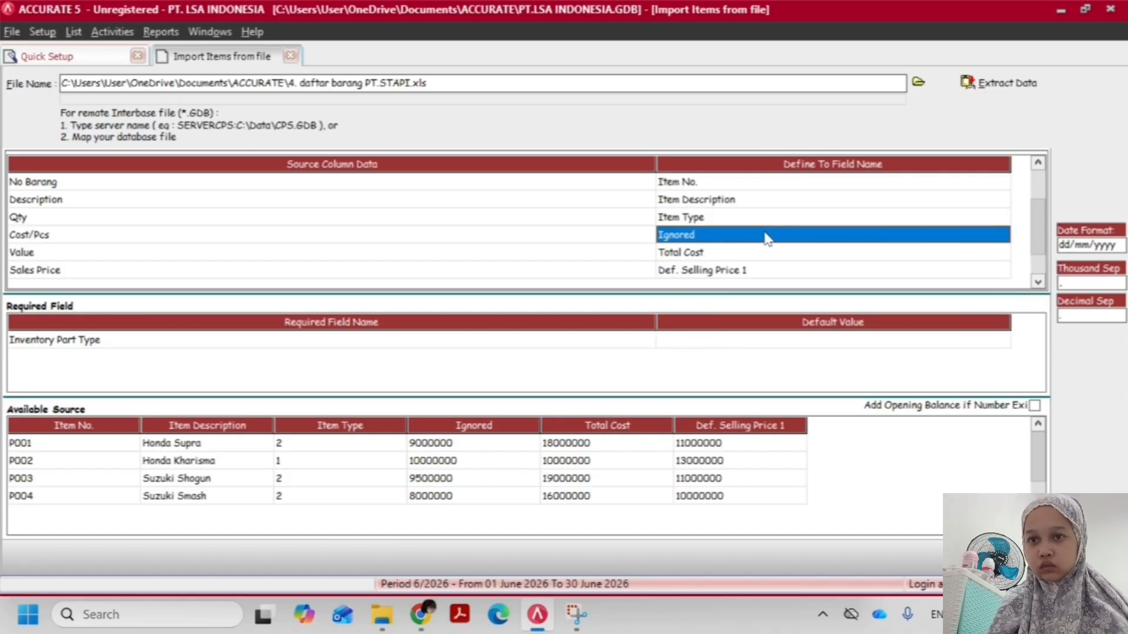
pyautogui.click(775, 221)
pyautogui.click(561, 221)
pyautogui.scroll(-3, 561, 223)
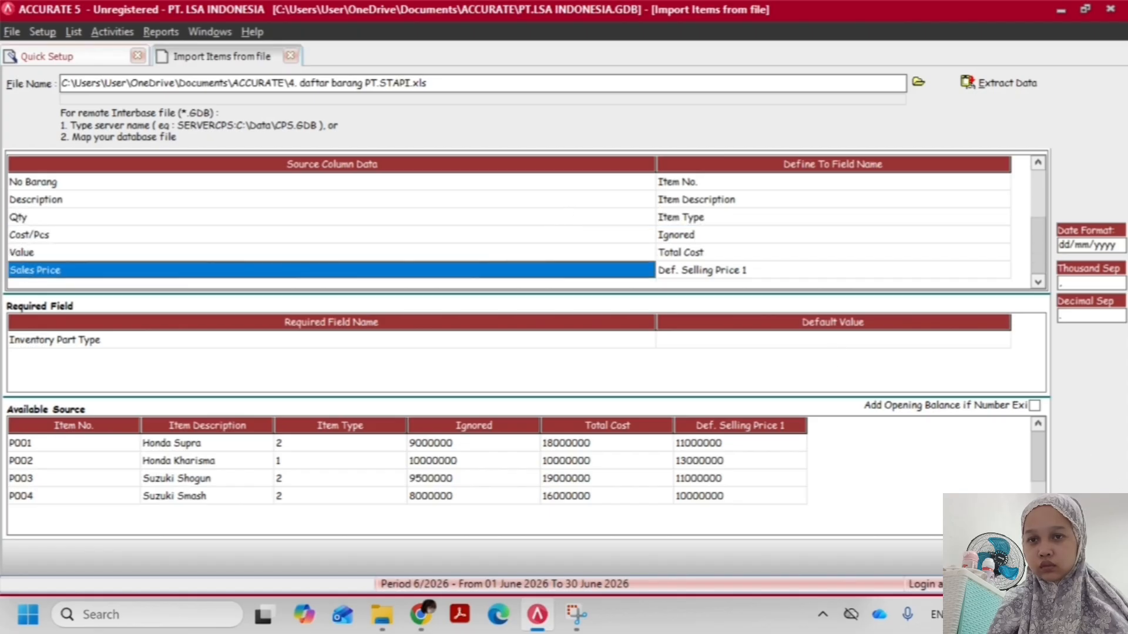
# Set the default value of the required Inventory Part Type field to Finished Goods Material
pyautogui.click(866, 345)
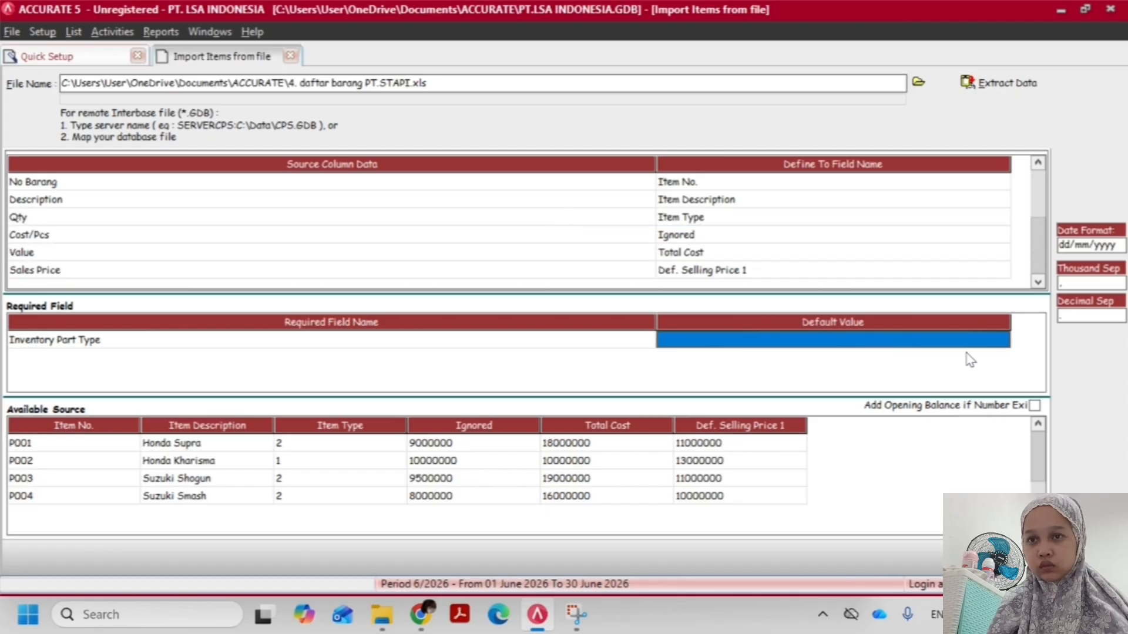
pyautogui.click(1004, 343)
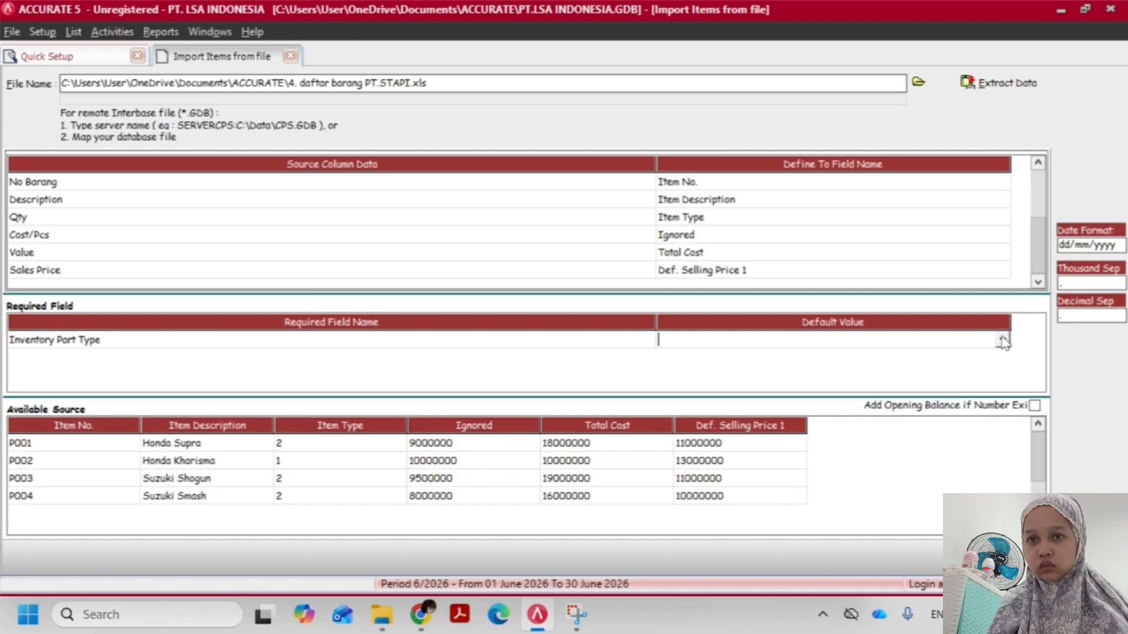
pyautogui.click(1003, 341)
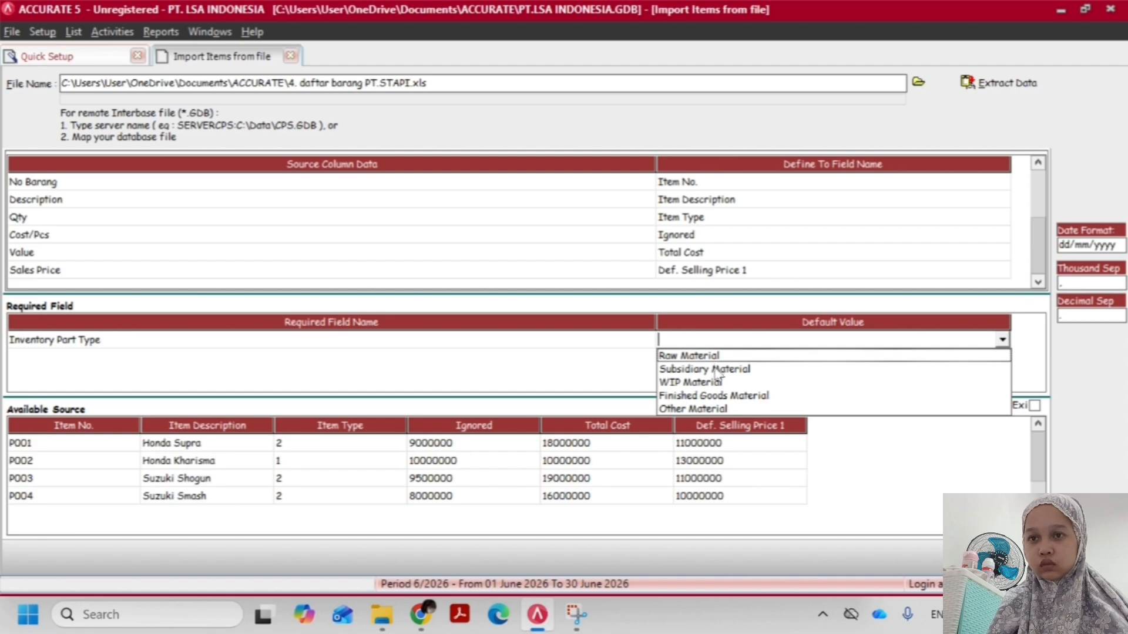
pyautogui.click(722, 396)
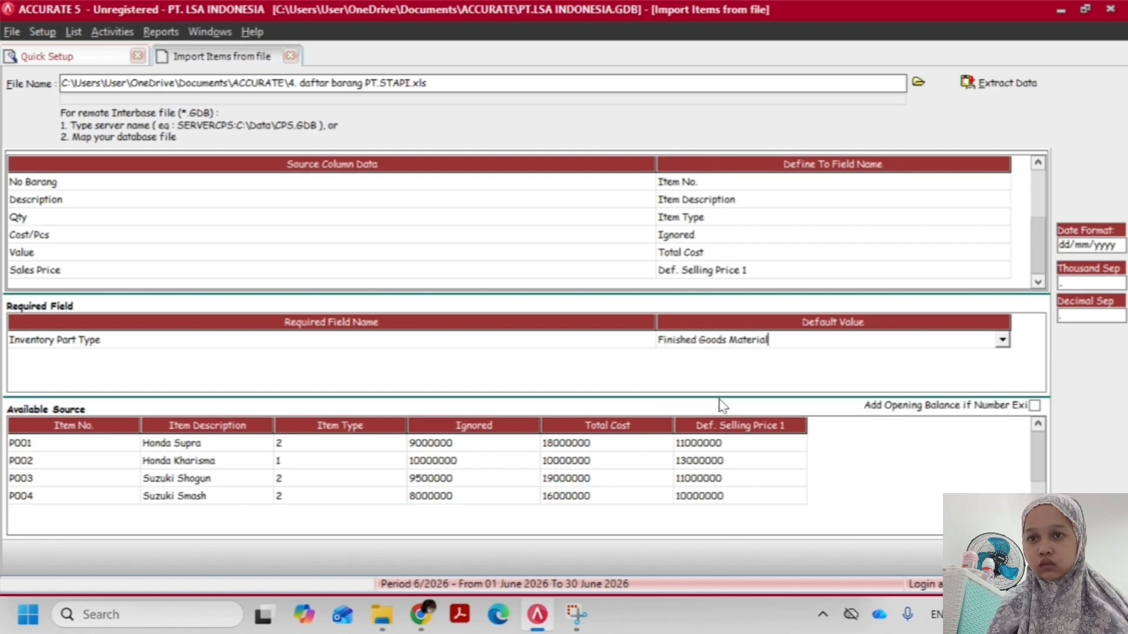
pyautogui.click(618, 343)
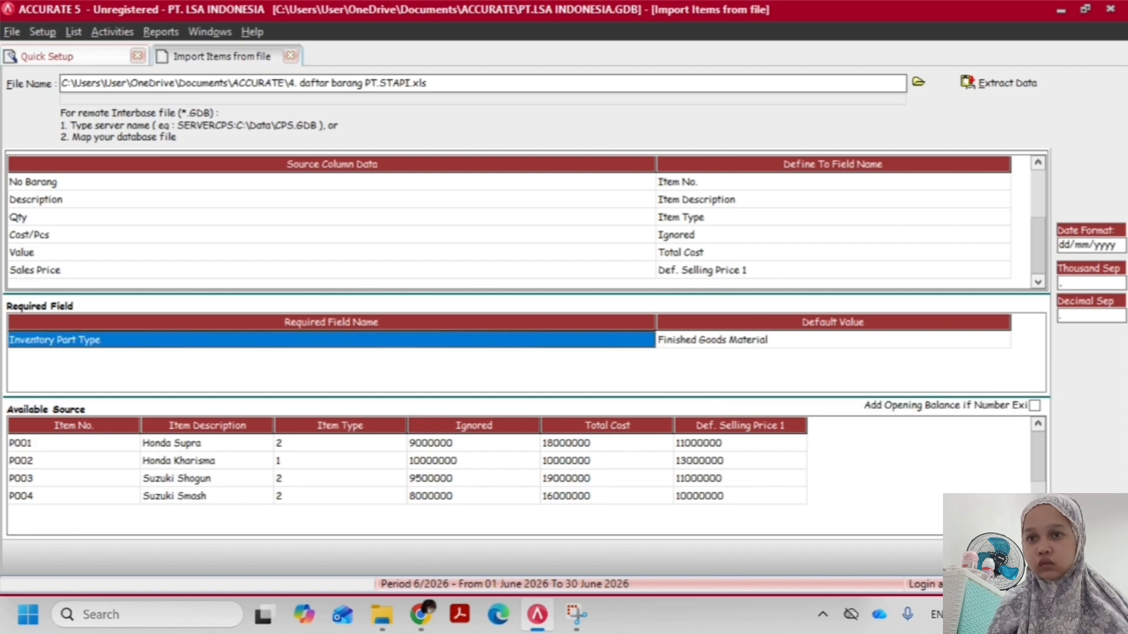
# Try to import the mapped item records, then view the import error log and close it
pyautogui.click(1013, 556)
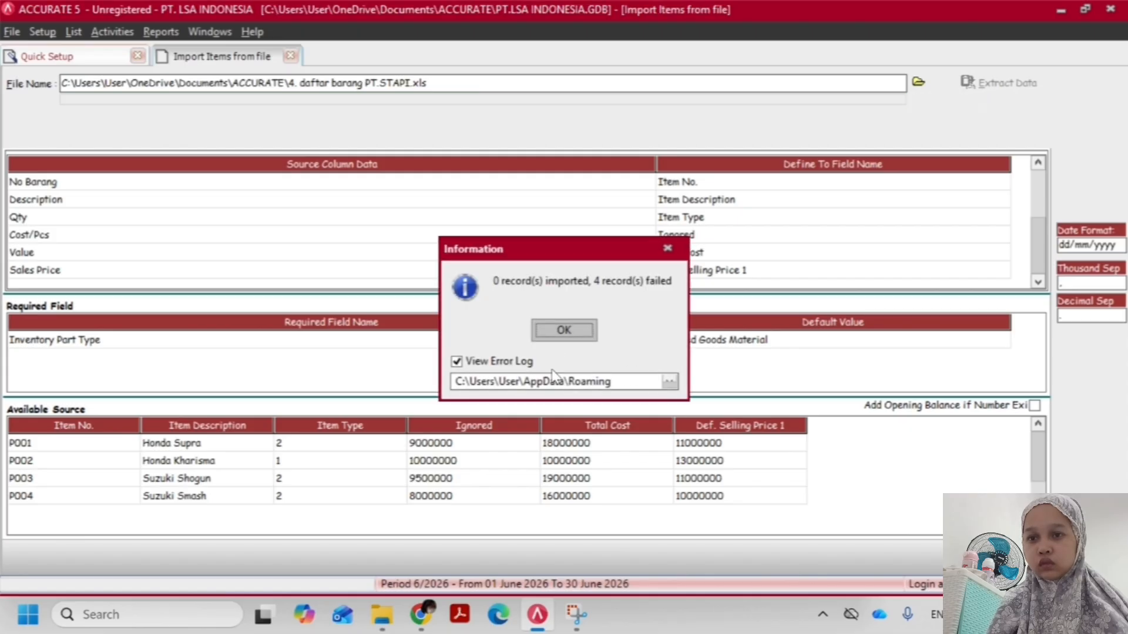
pyautogui.click(561, 331)
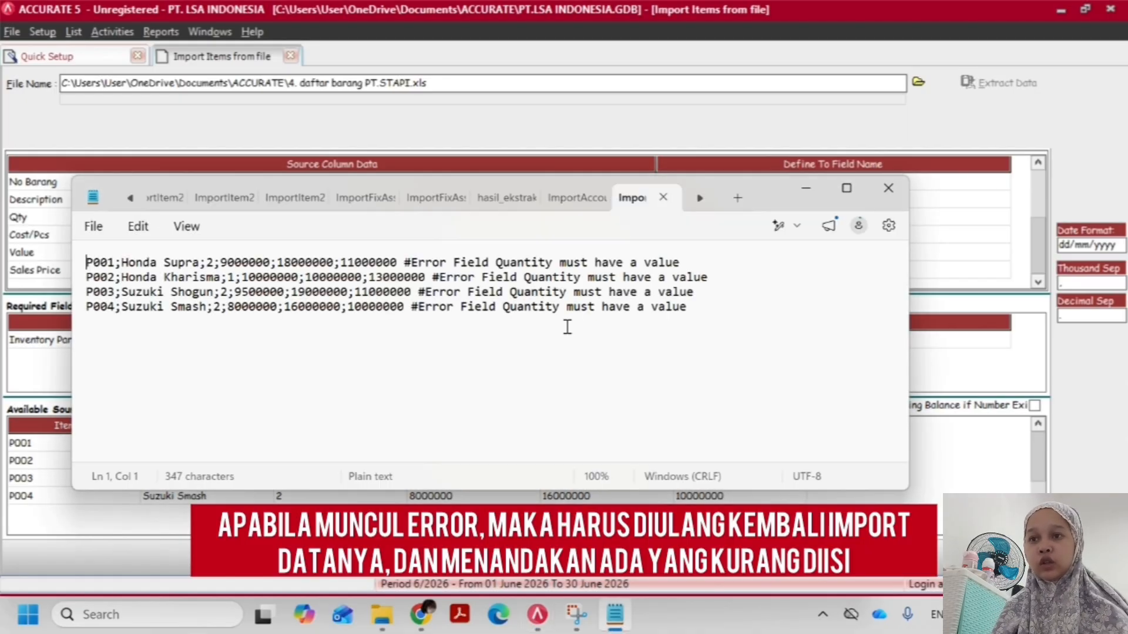
pyautogui.click(889, 189)
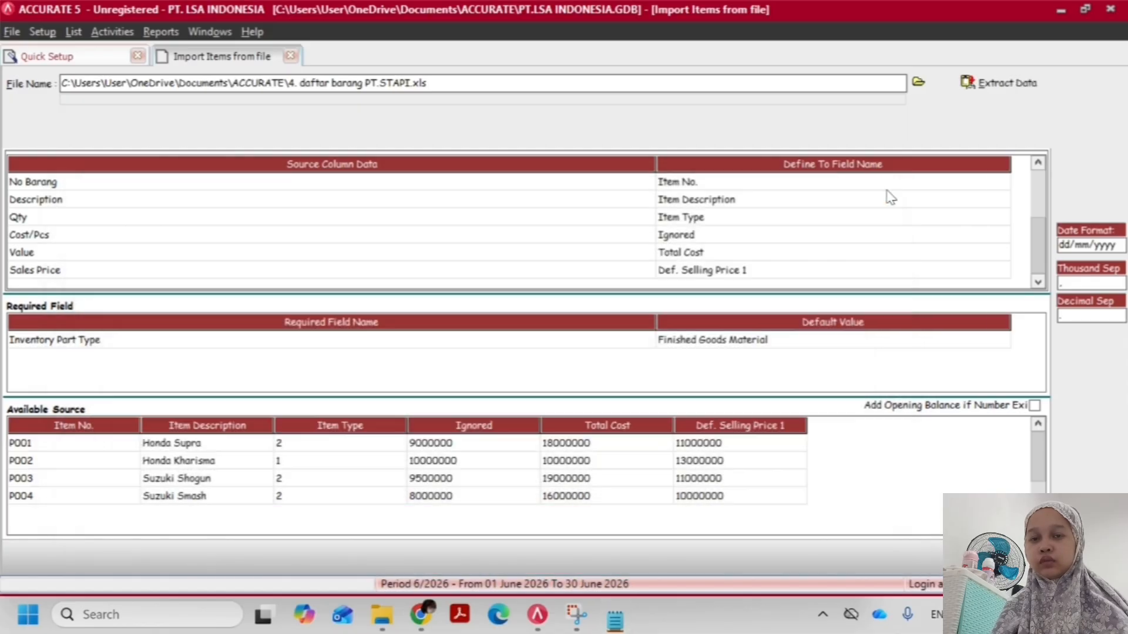
# Restart the item import from the Quick Setup items list and extract the data of the Excel file 4. daftar barang PT.STAPI.xls
pyautogui.click(779, 236)
pyautogui.click(579, 244)
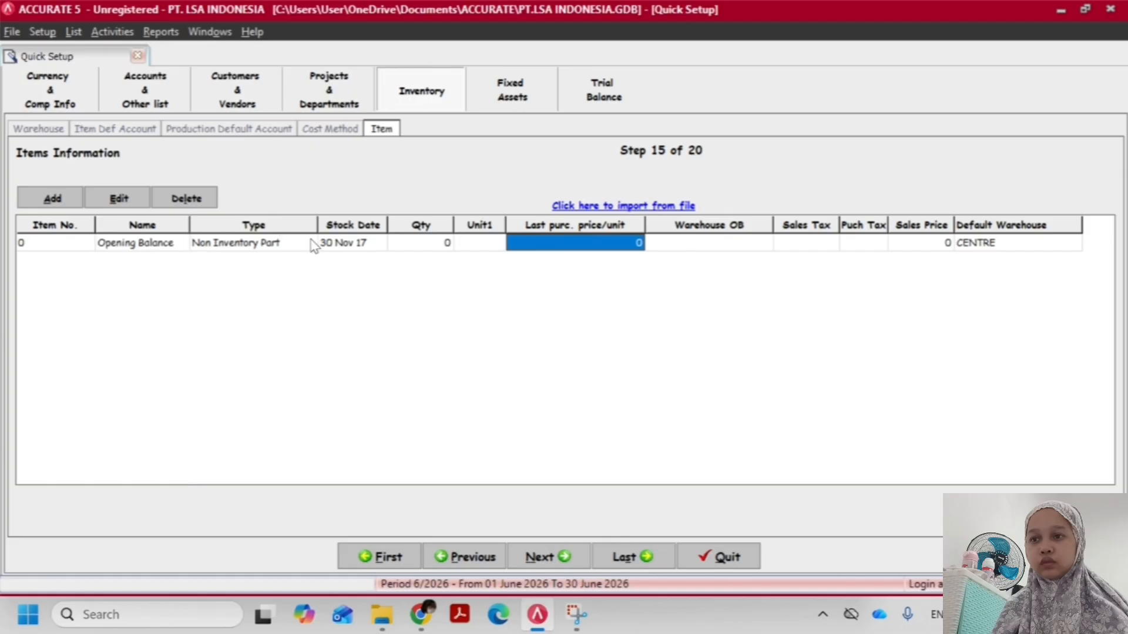
pyautogui.click(249, 249)
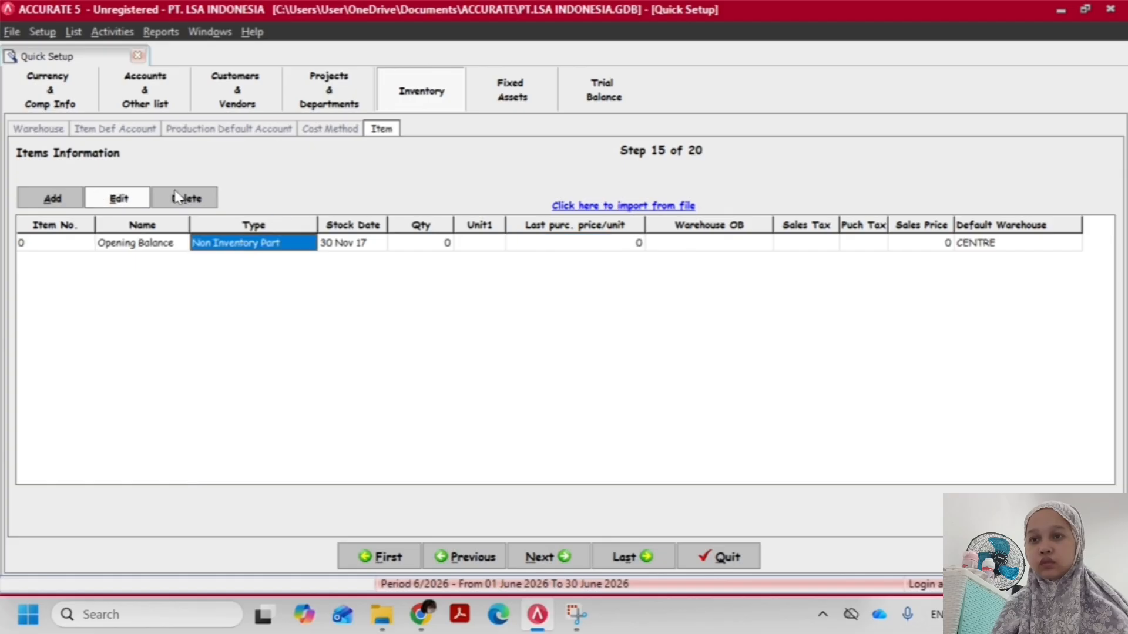
pyautogui.click(654, 209)
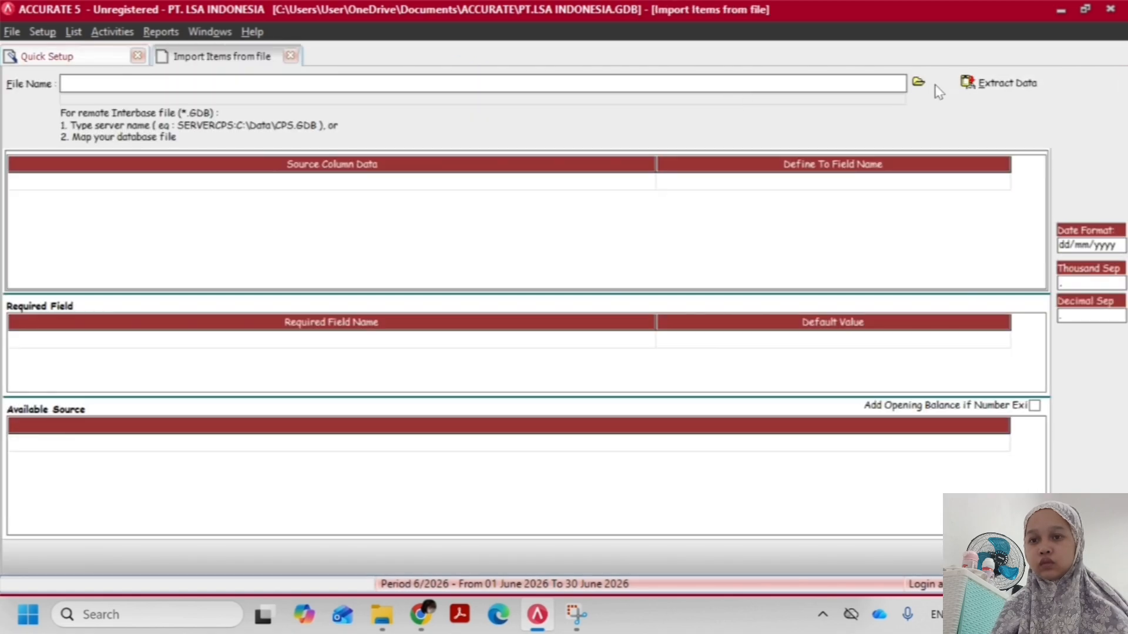
pyautogui.click(919, 83)
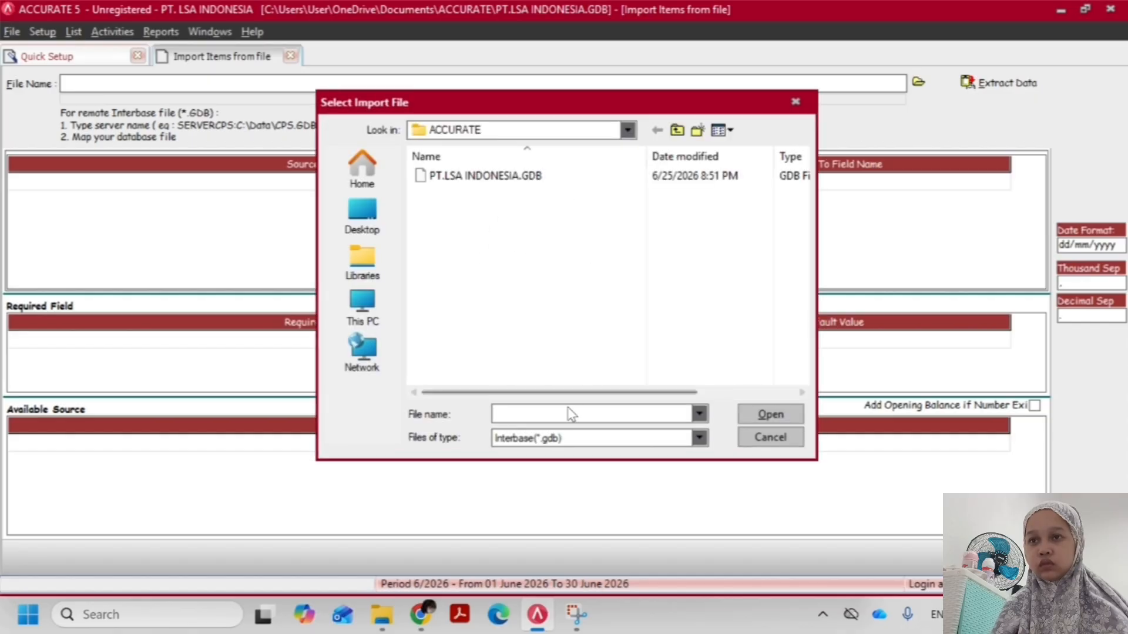
pyautogui.click(561, 442)
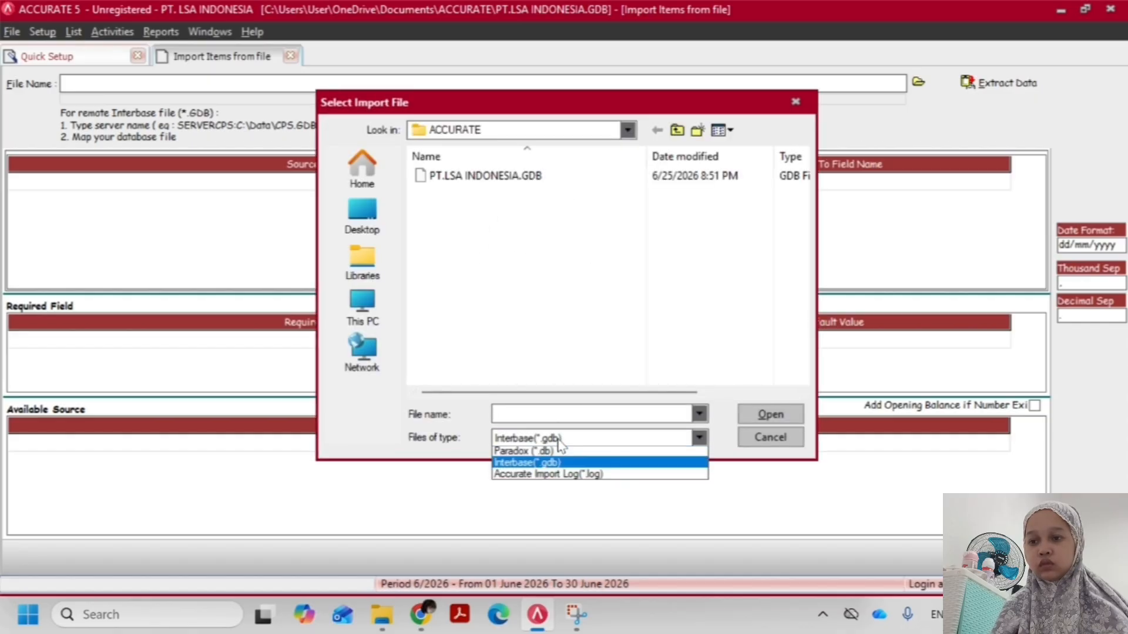
pyautogui.click(523, 469)
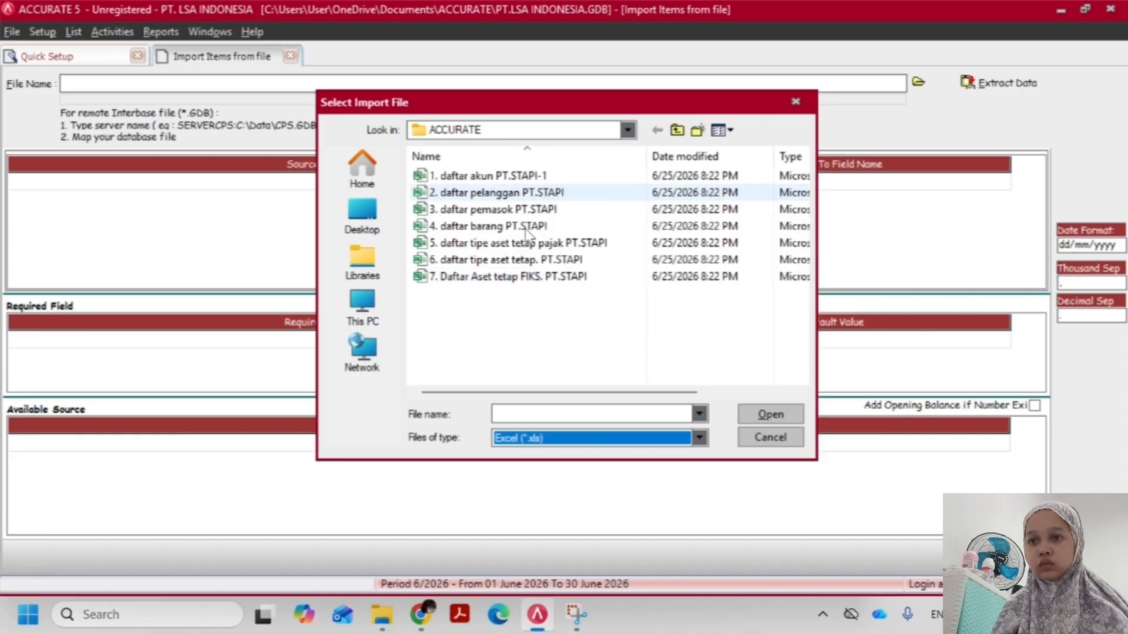
pyautogui.doubleClick(527, 233)
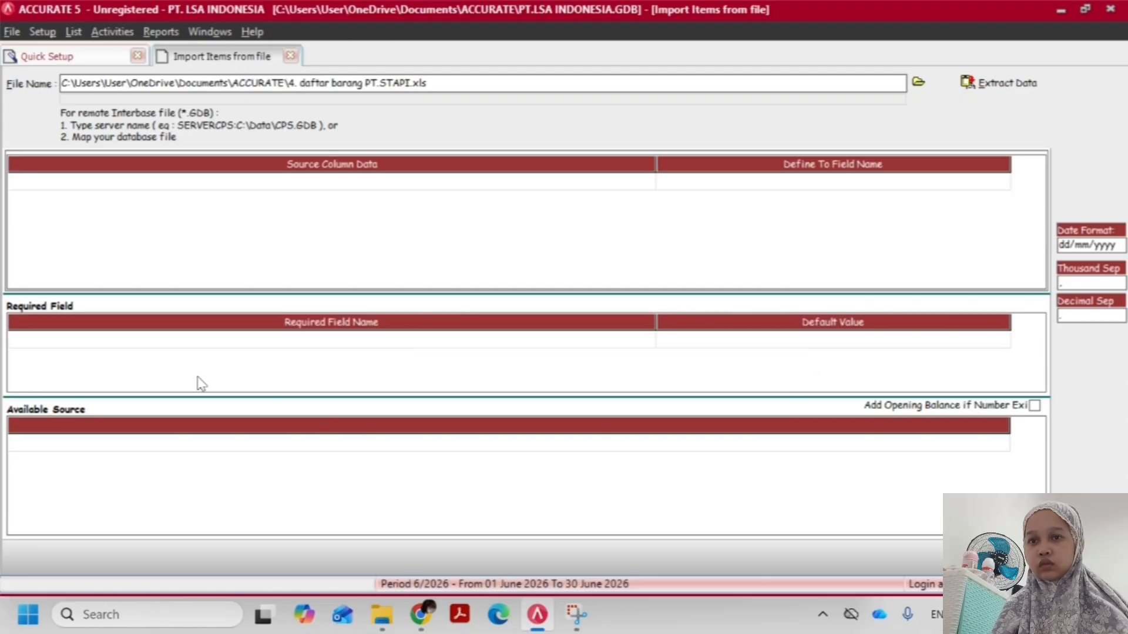
pyautogui.click(993, 83)
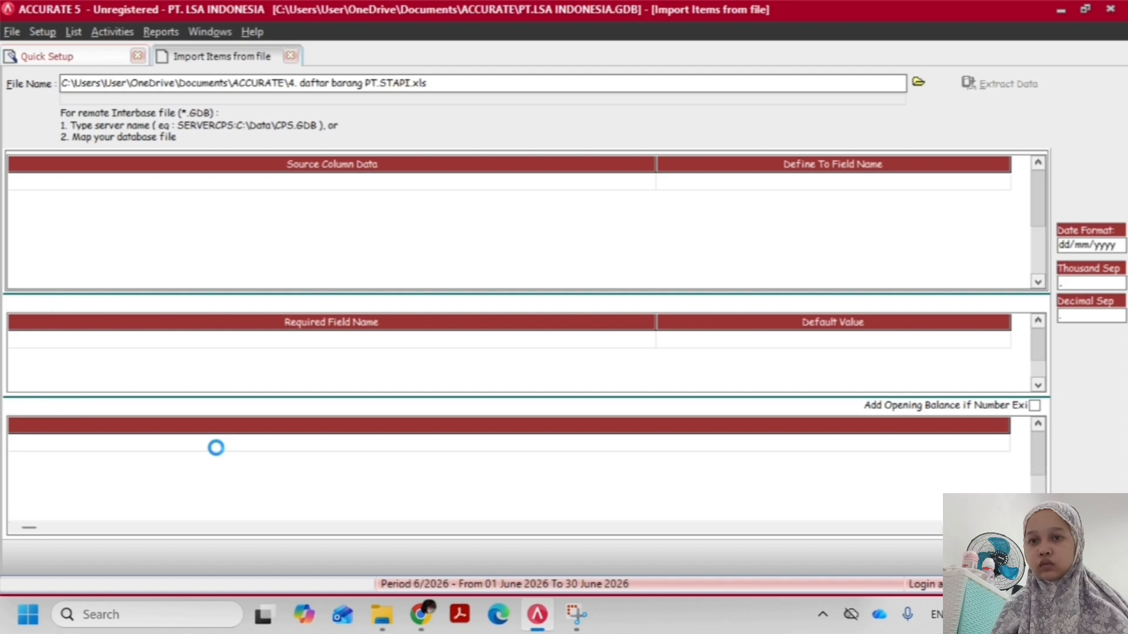
# Delete the No Barang header row from the available source data and confirm the deletion
pyautogui.click(108, 440)
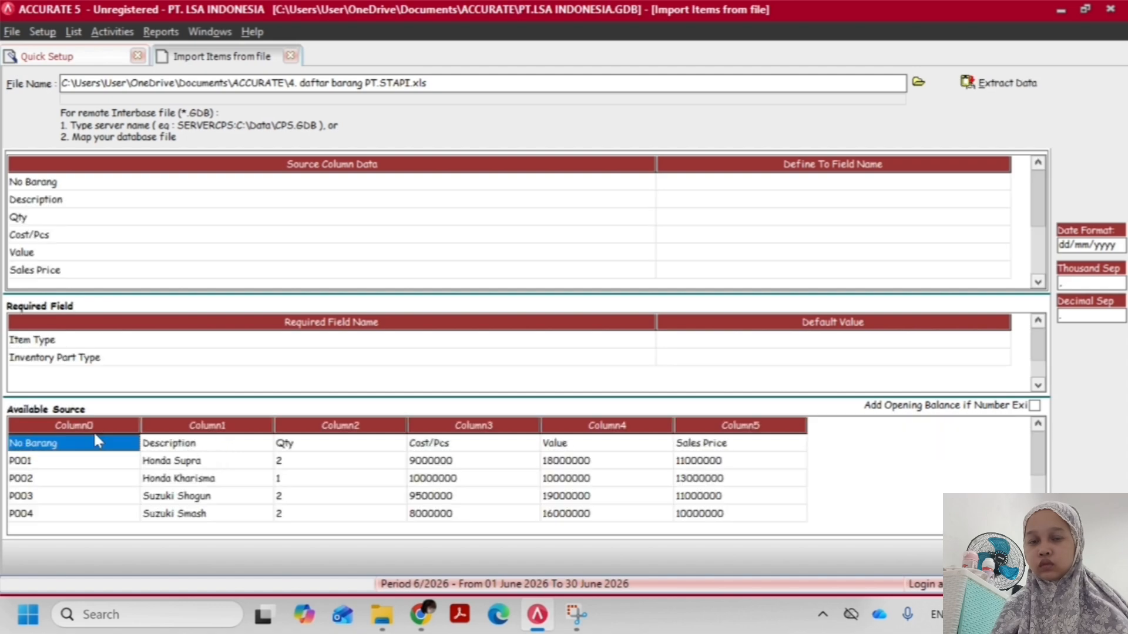
pyautogui.rightClick(110, 442)
pyautogui.click(168, 465)
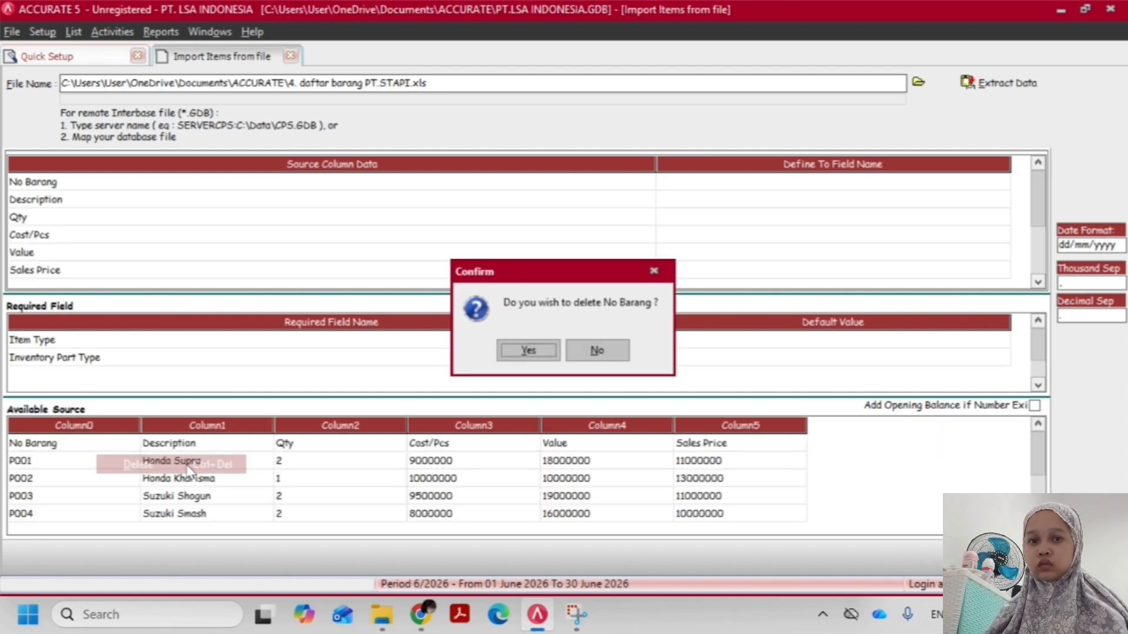
pyautogui.click(527, 351)
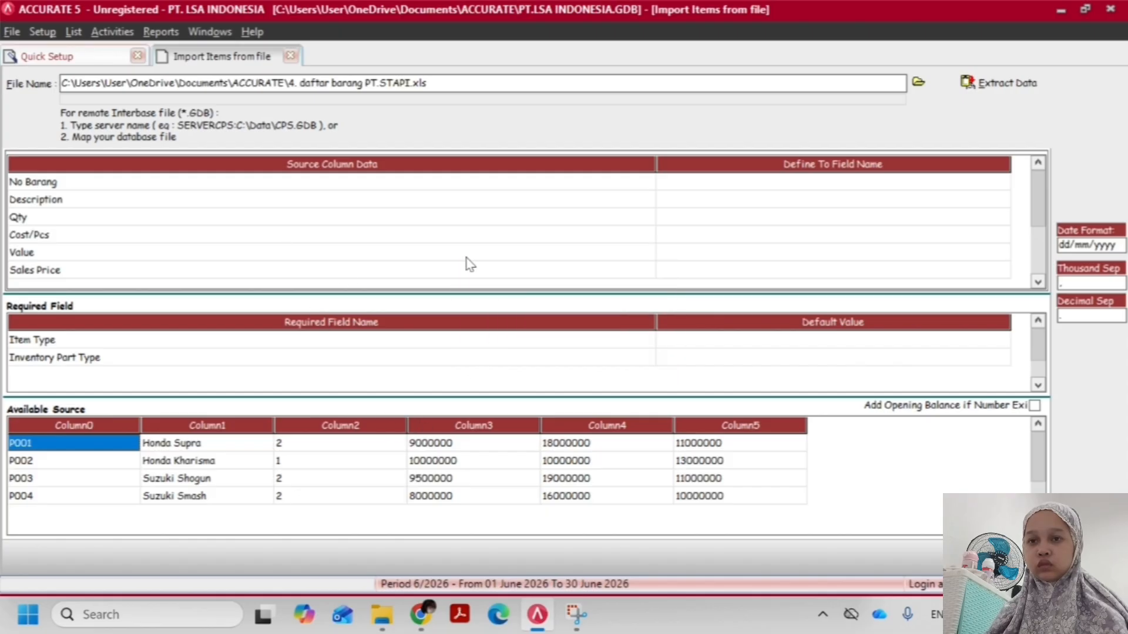
# Map the No Barang source column to Item No. and the Description column to Item Description
pyautogui.click(837, 184)
pyautogui.click(1001, 185)
pyautogui.click(1001, 186)
pyautogui.click(827, 211)
pyautogui.click(1002, 201)
pyautogui.click(1002, 201)
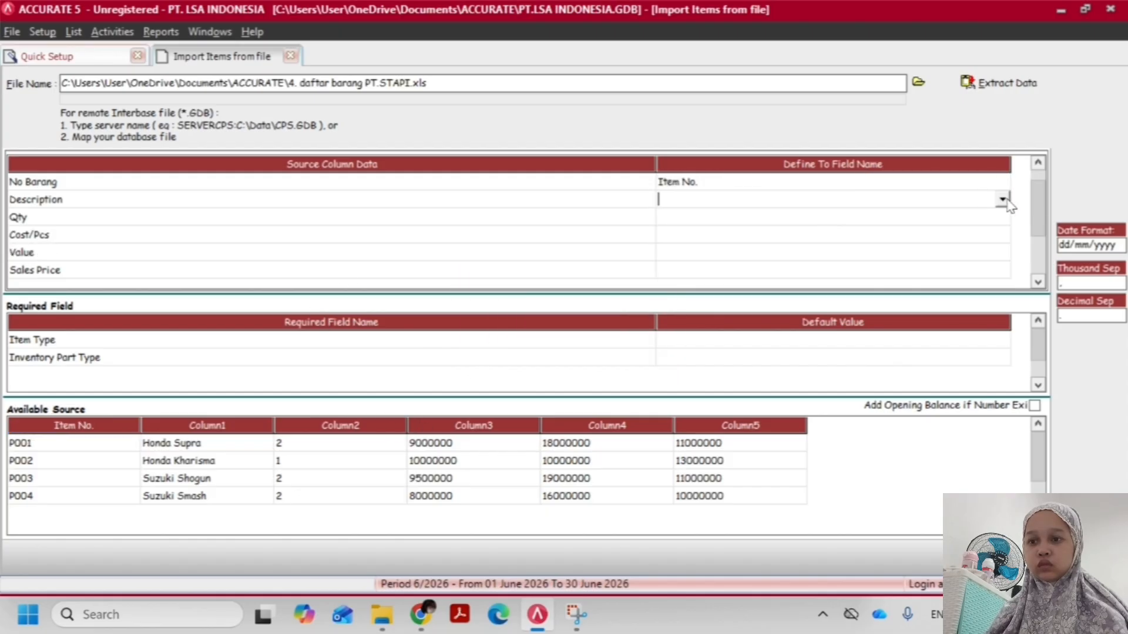
pyautogui.click(1002, 201)
pyautogui.click(764, 216)
pyautogui.click(1002, 201)
pyautogui.click(752, 226)
# Map the Qty source column to Quantity and set the Cost/Pcs column to Ignored
pyautogui.click(752, 216)
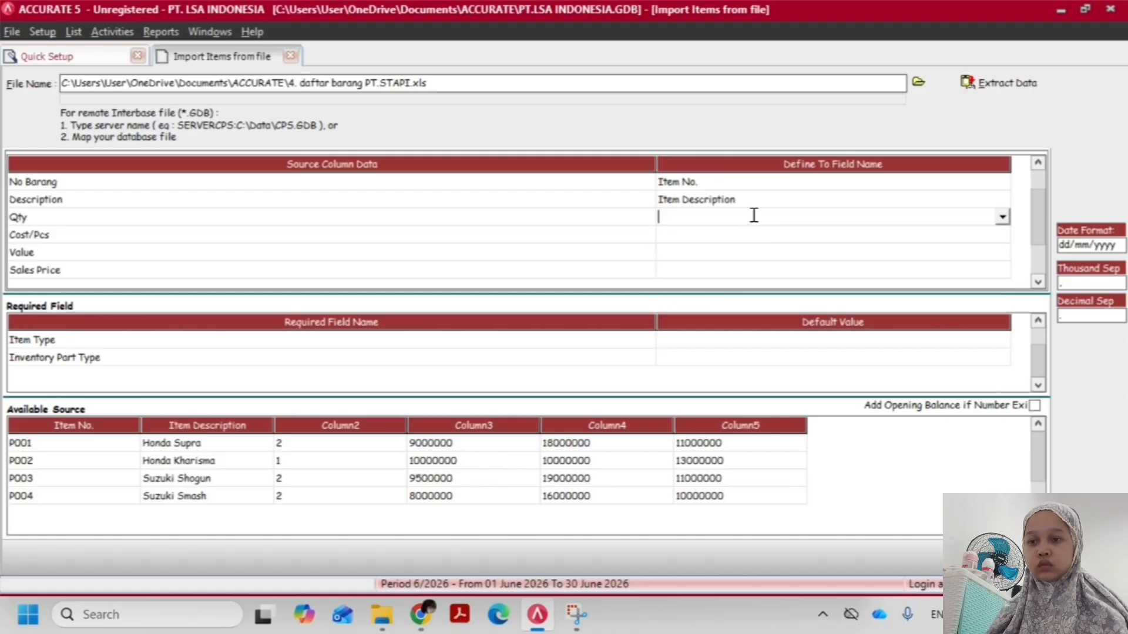
pyautogui.click(1002, 217)
pyautogui.click(675, 287)
pyautogui.click(939, 235)
pyautogui.click(1003, 234)
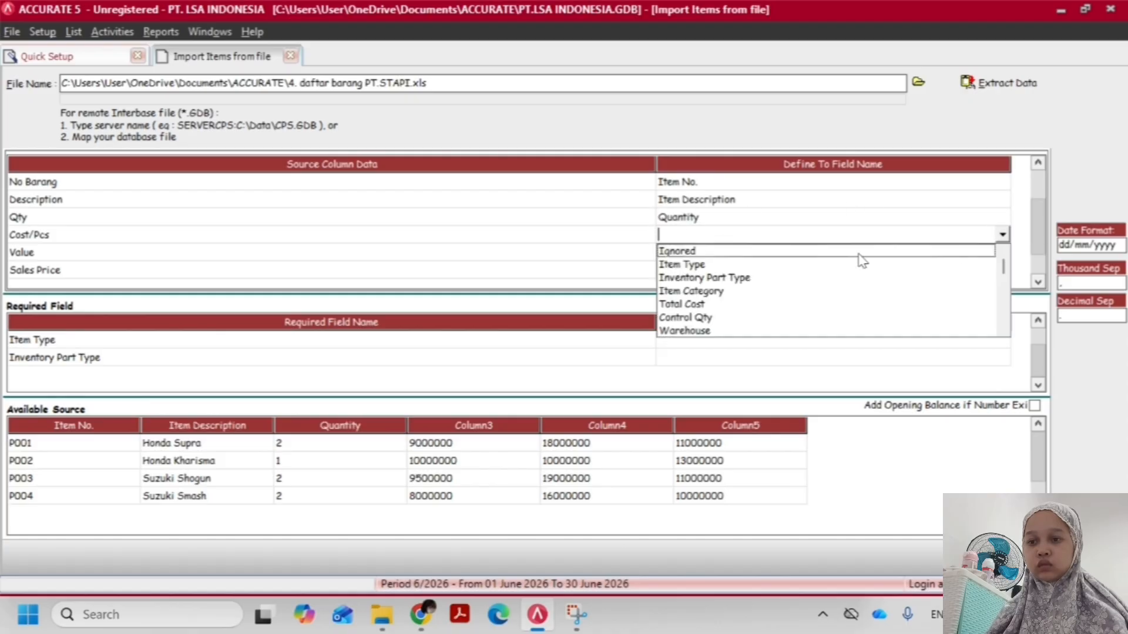
pyautogui.click(723, 251)
# Map the Value source column to Total Cost and the Sales Price column to Def. Selling Price 1
pyautogui.click(1002, 252)
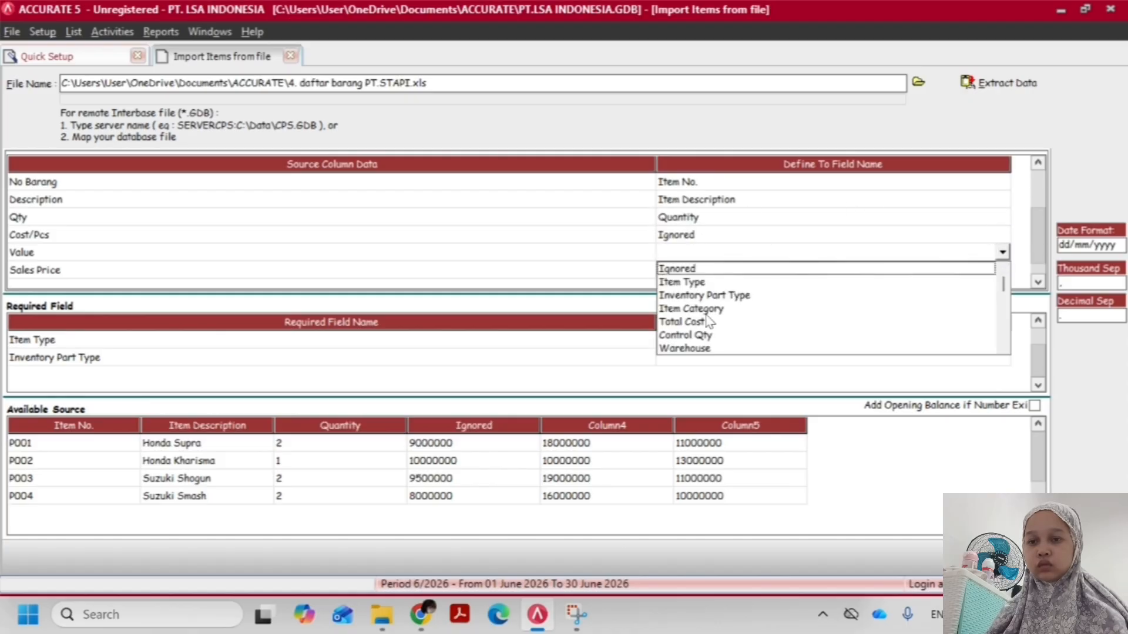
pyautogui.click(708, 322)
pyautogui.click(728, 270)
pyautogui.click(1002, 270)
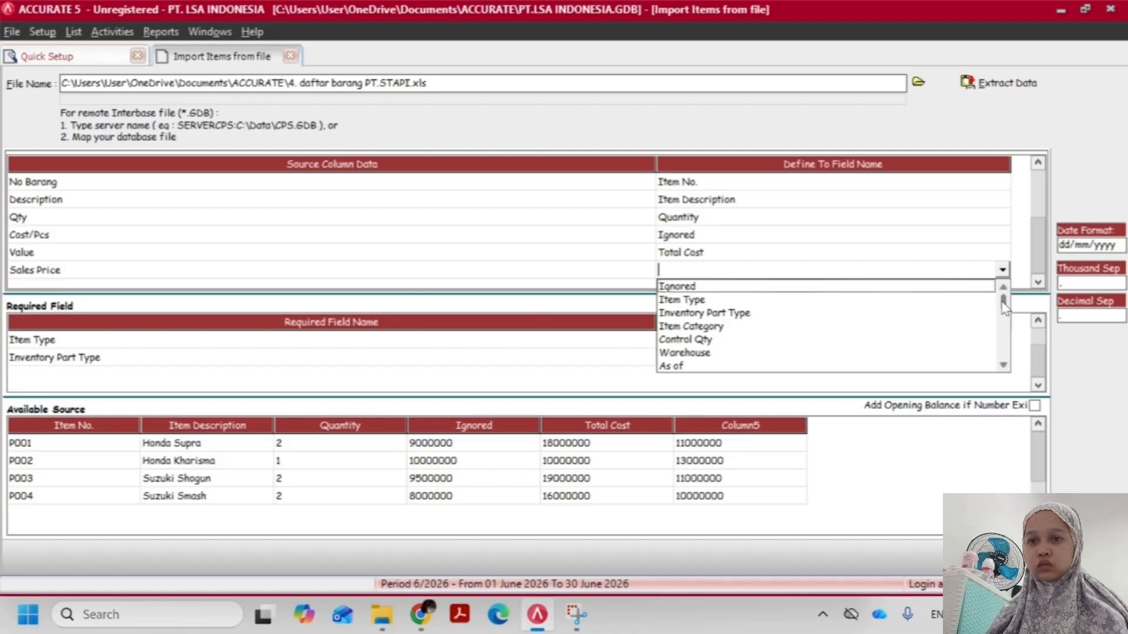
pyautogui.moveTo(1004, 296); pyautogui.dragTo(1003, 318)
pyautogui.click(743, 327)
# Set the required field defaults: Item Type to Inventory Part and Inventory Part Type to Finished Goods Material
pyautogui.click(732, 342)
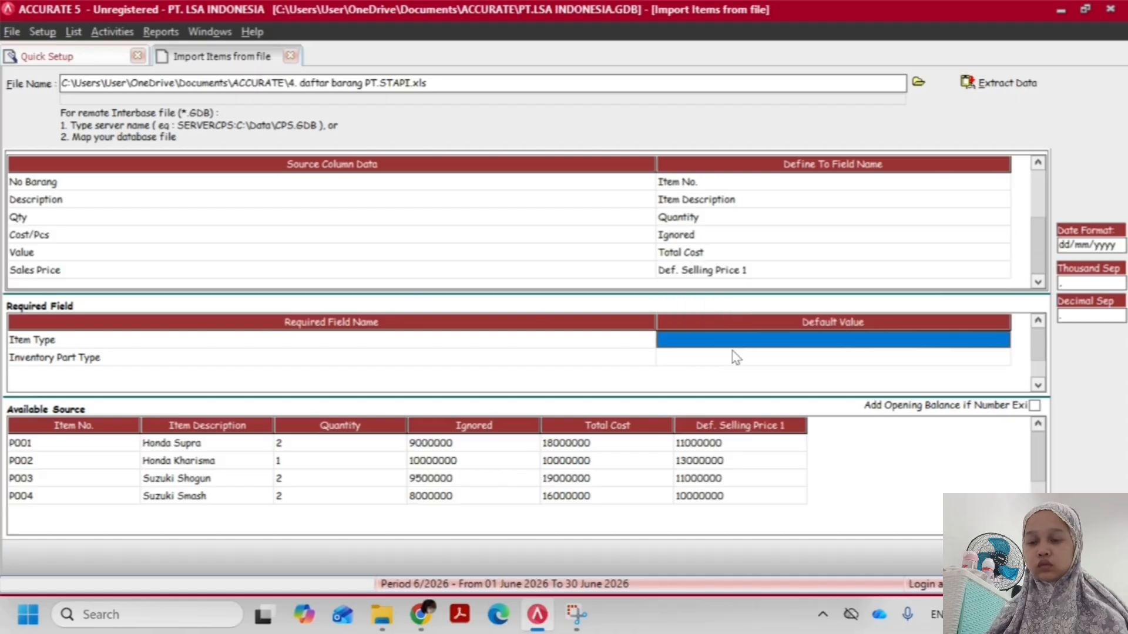
pyautogui.click(973, 342)
pyautogui.click(1002, 340)
pyautogui.click(734, 355)
pyautogui.click(805, 359)
pyautogui.click(1002, 357)
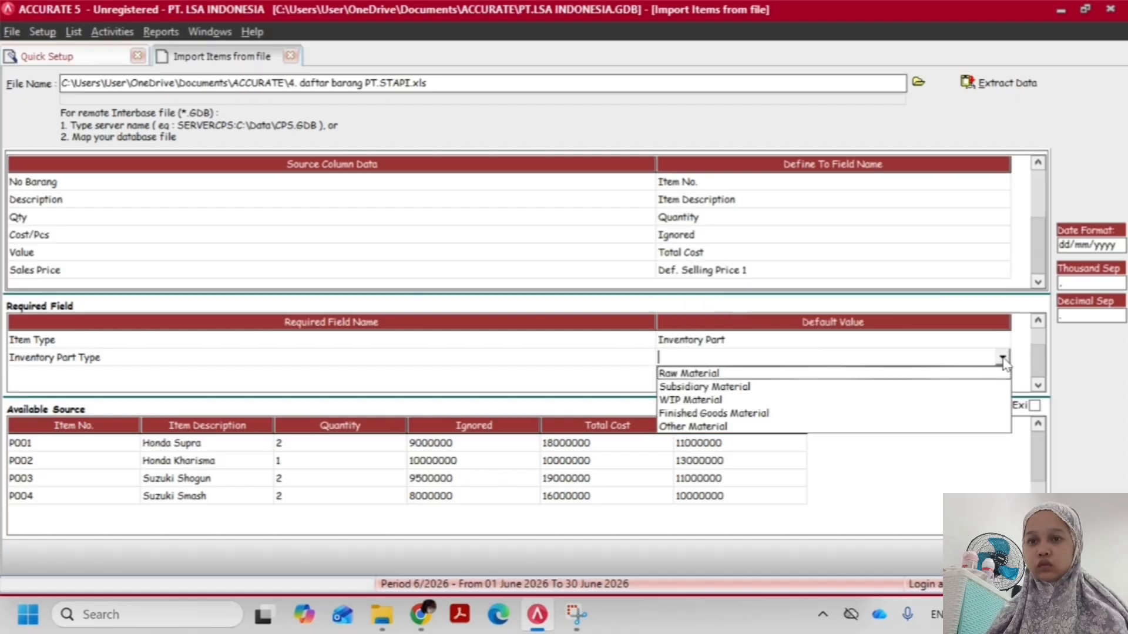
pyautogui.click(732, 413)
pyautogui.click(605, 359)
pyautogui.click(851, 358)
pyautogui.click(981, 357)
pyautogui.click(1001, 358)
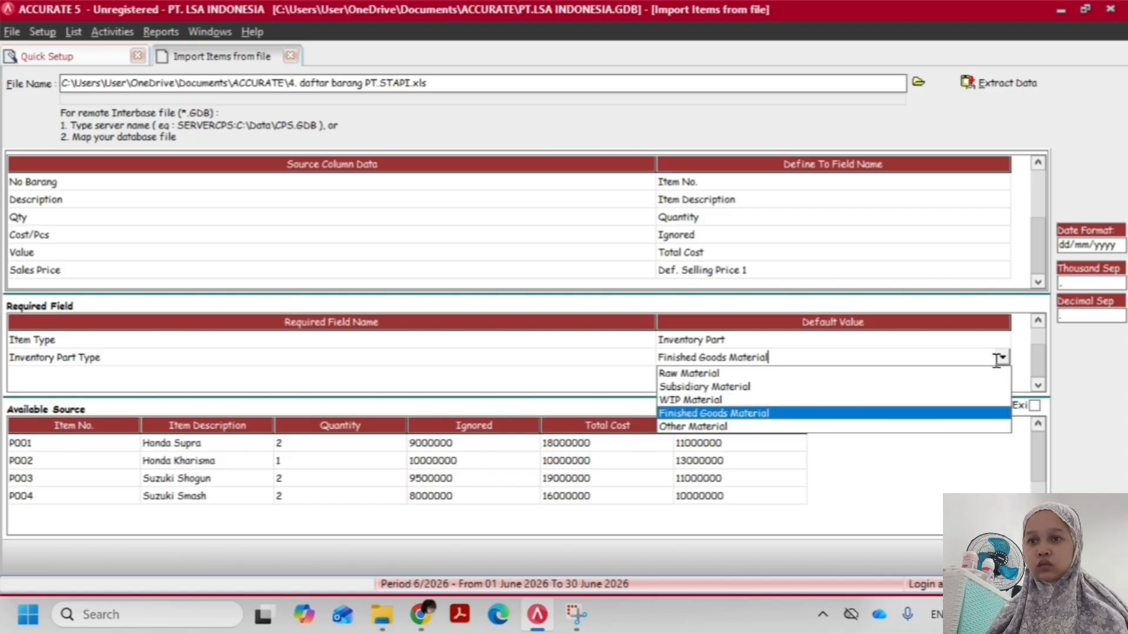
# Import the mapped item records and dismiss the import message
pyautogui.click(917, 342)
pyautogui.click(998, 83)
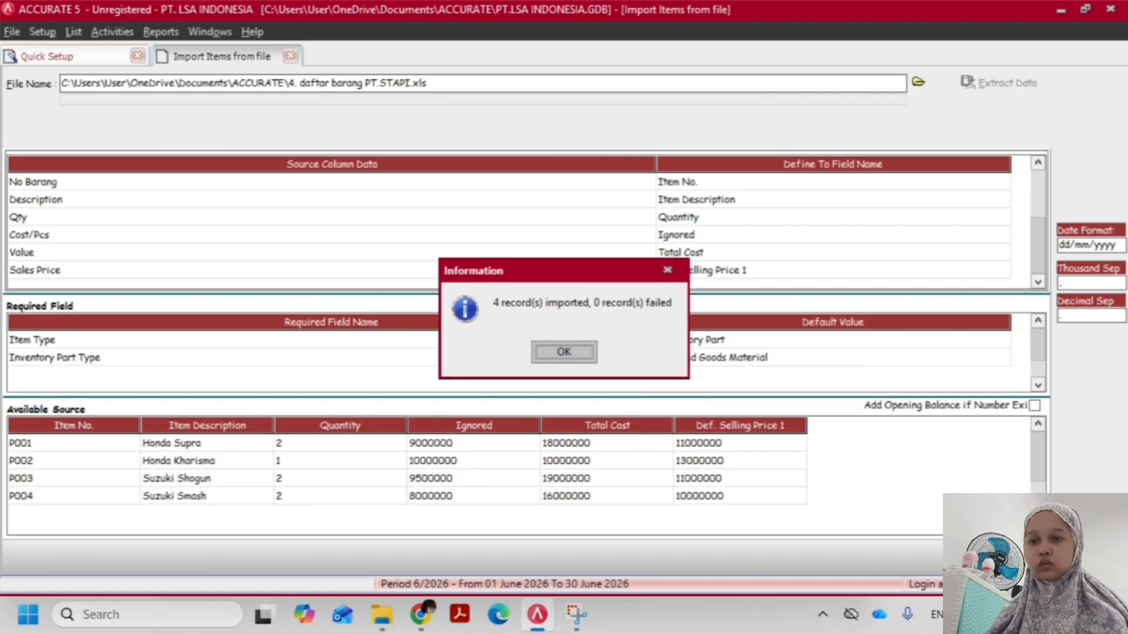
pyautogui.click(553, 359)
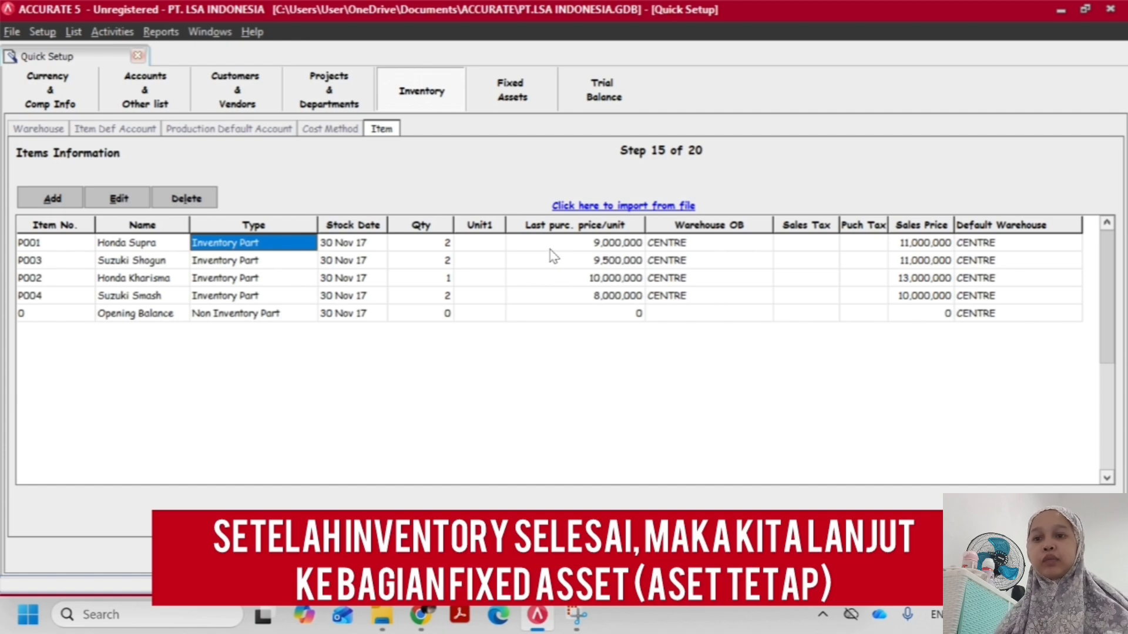
# Start a fiscal fixed asset type import in the Fixed Assets setup and extract the Excel file 5. daftar tipe aset tetap pajak PT.STAPI.xls
pyautogui.click(518, 109)
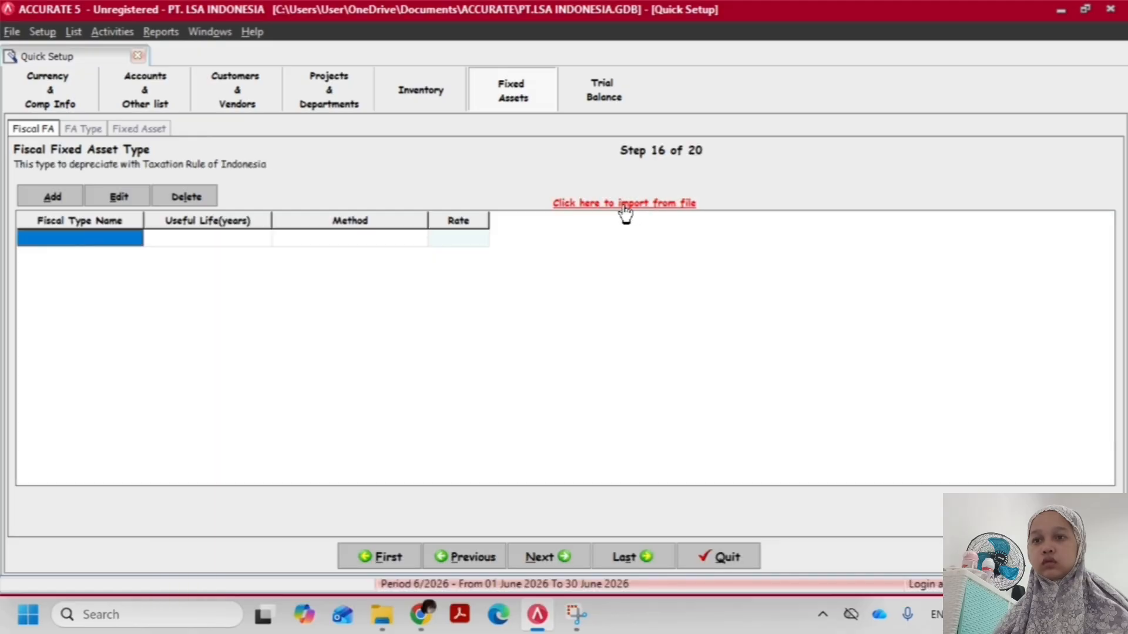
pyautogui.click(623, 204)
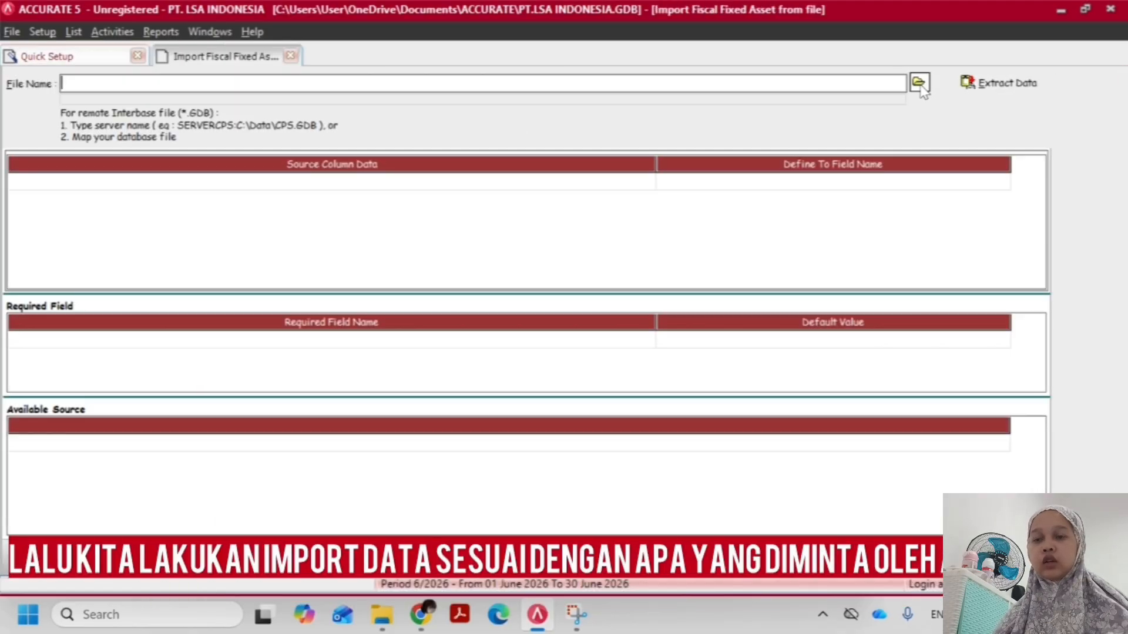
pyautogui.click(918, 83)
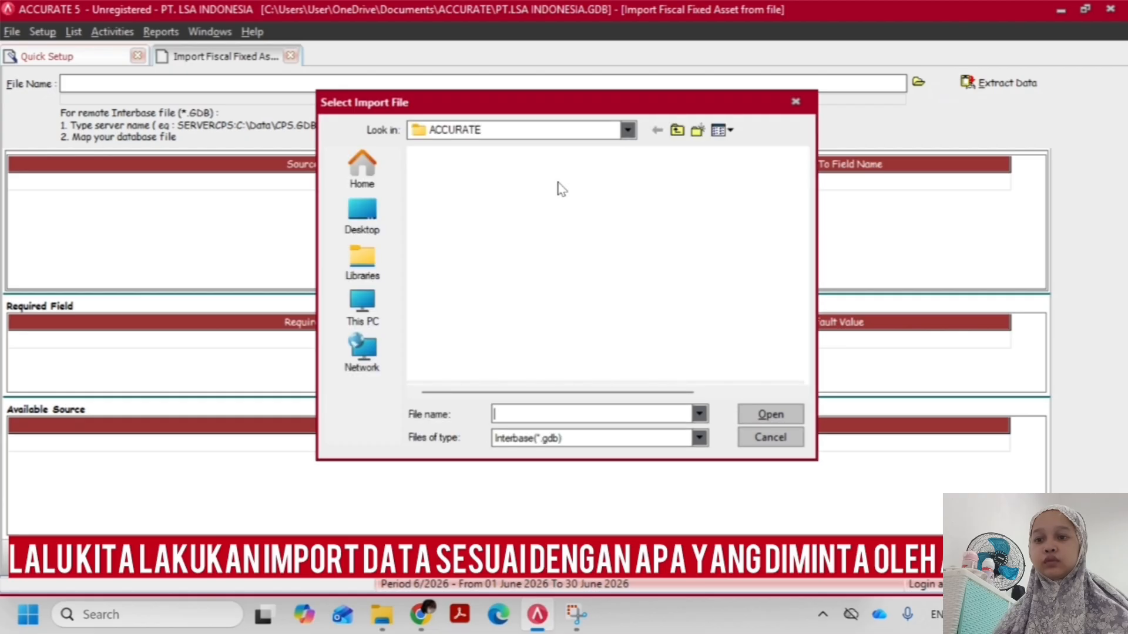
pyautogui.click(526, 441)
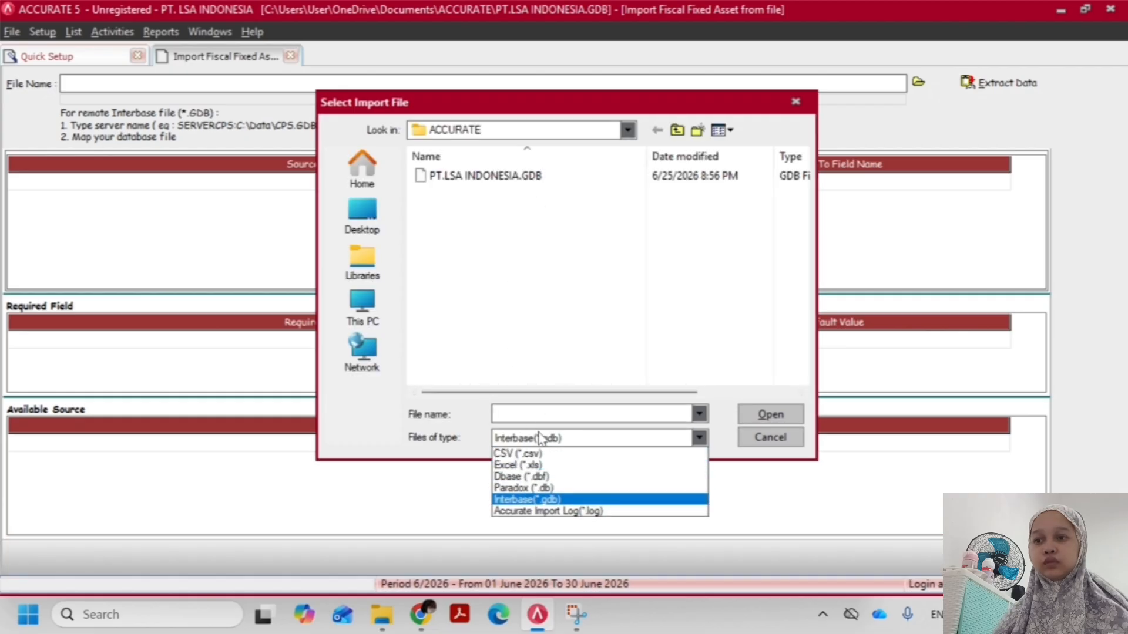
pyautogui.click(534, 464)
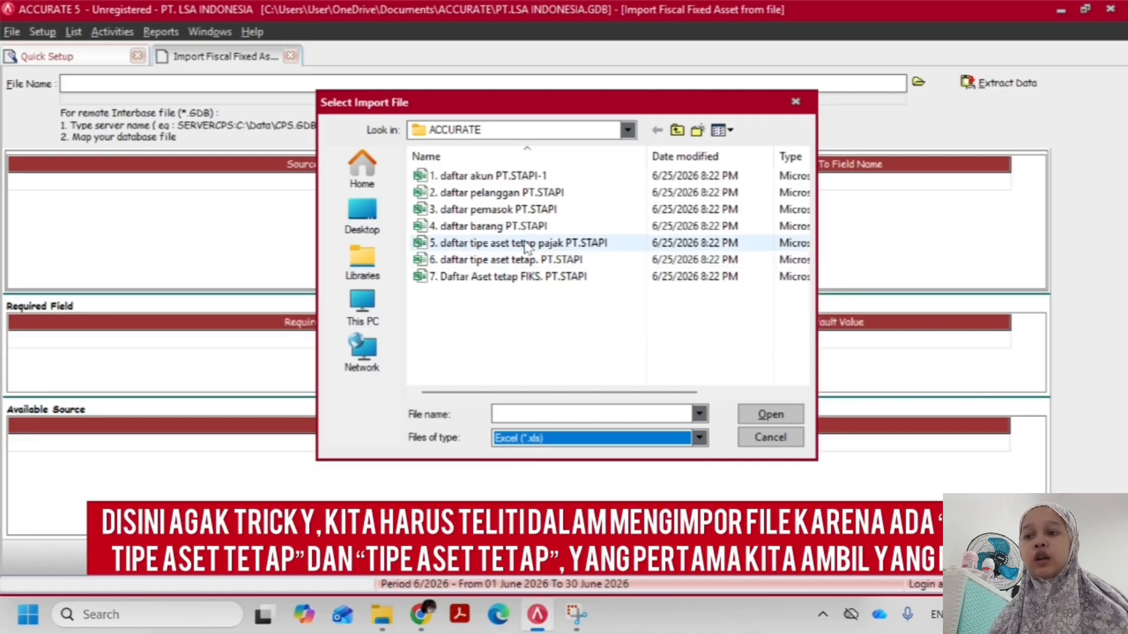
pyautogui.doubleClick(526, 246)
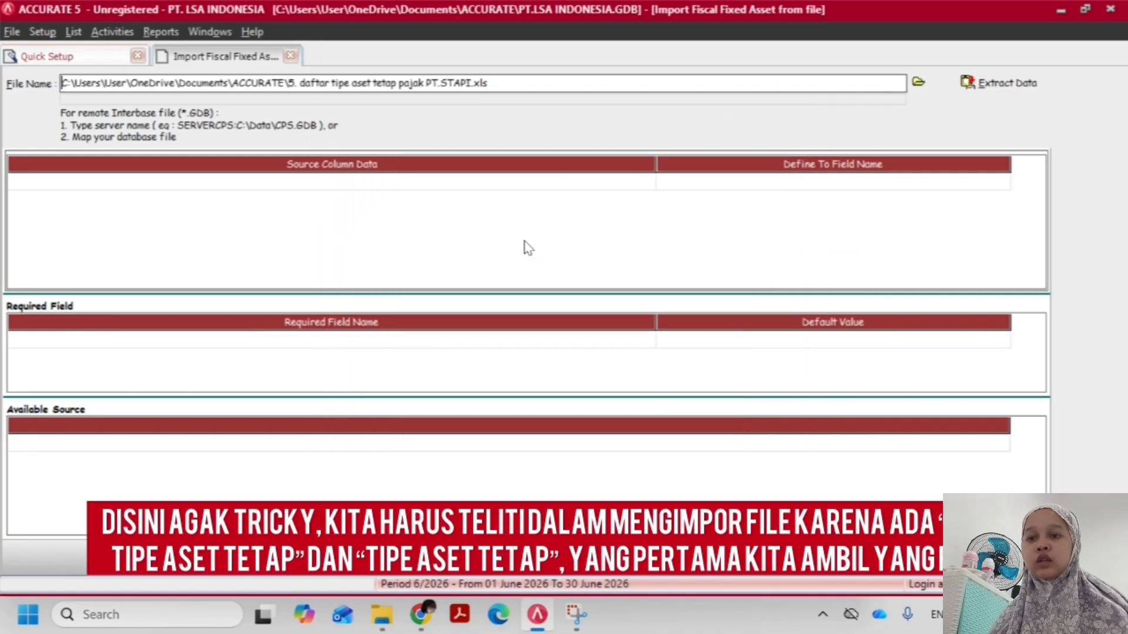
pyautogui.click(973, 85)
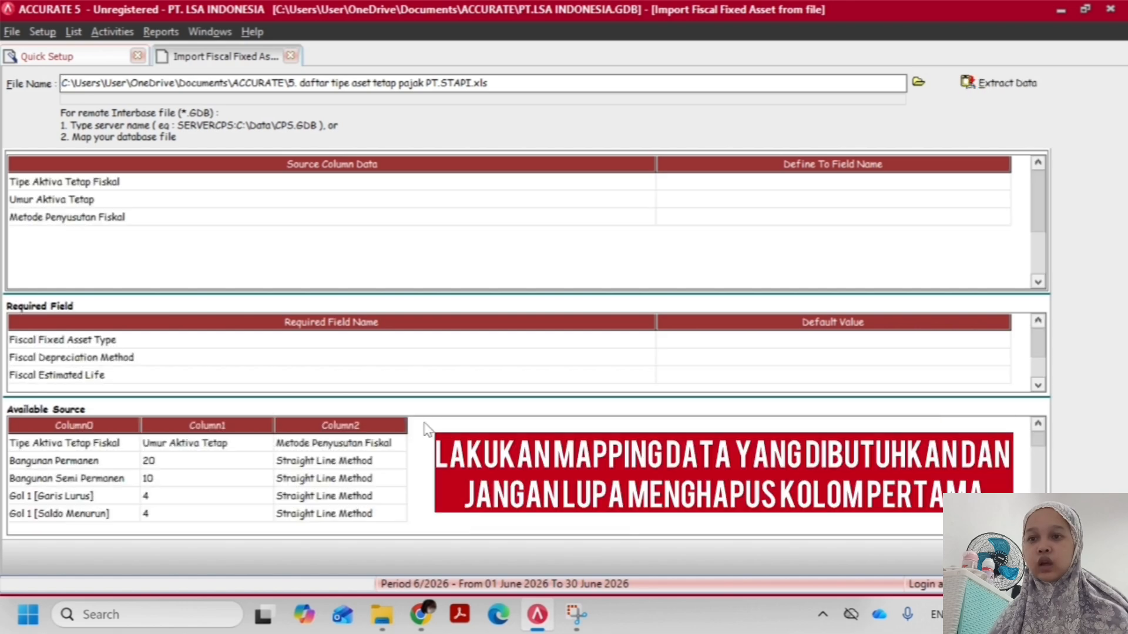
# Delete the Tipe Aktiva Tetap Fiskal header row from the available source data and confirm the deletion
pyautogui.rightClick(82, 442)
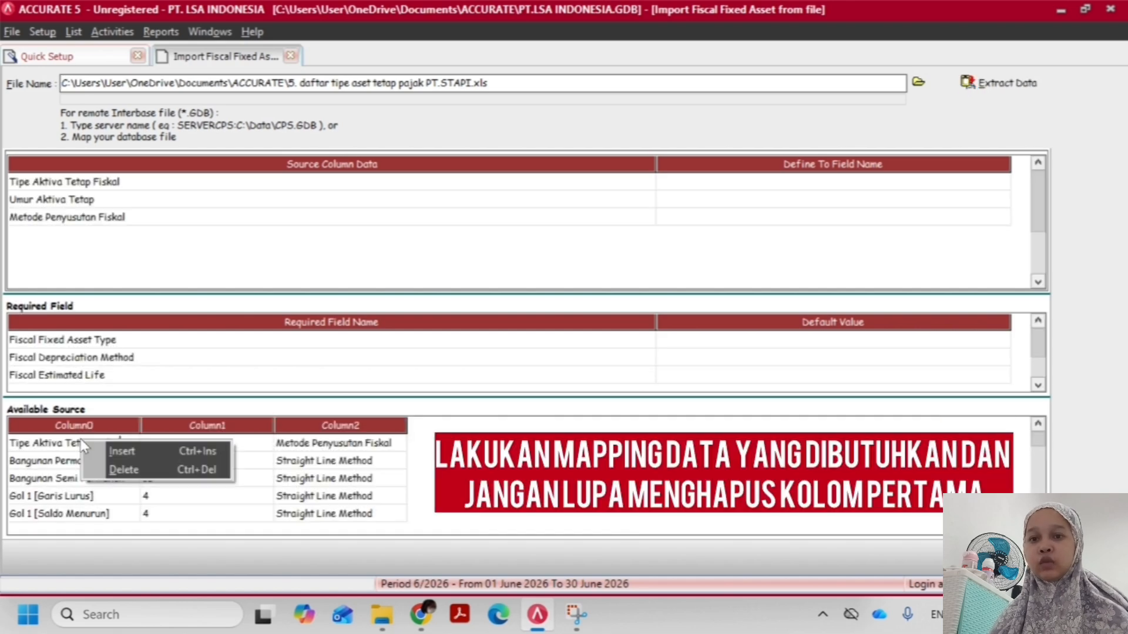
pyautogui.click(123, 468)
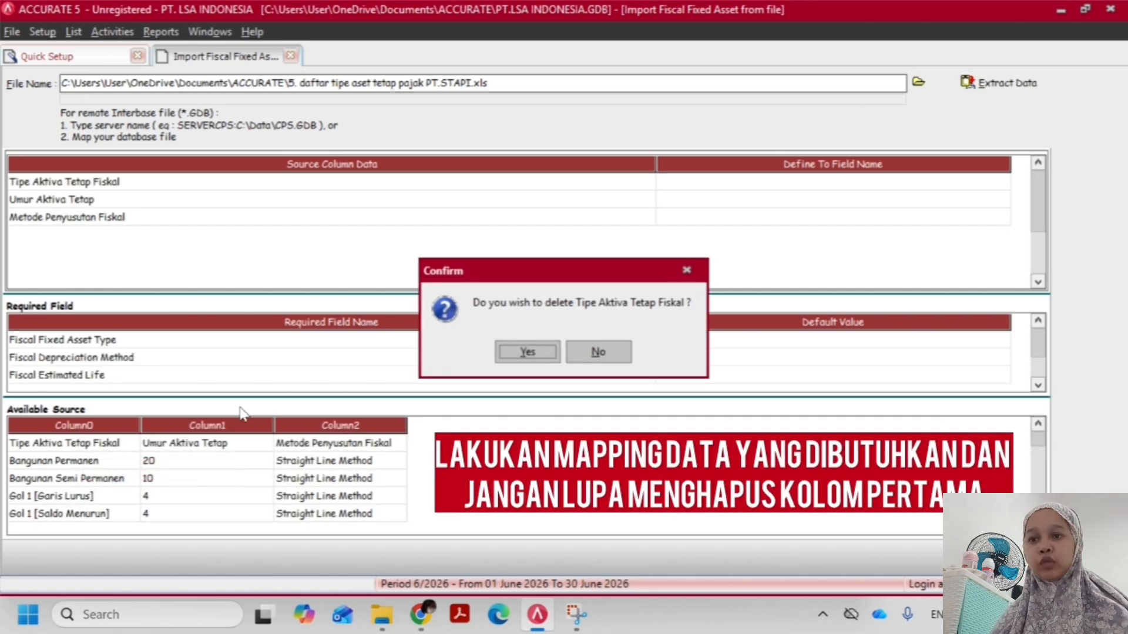
pyautogui.click(527, 352)
# Map the Tipe Aktiva Tetap Fiskal source column to Fiscal Fixed Asset Type and the Umur Aktiva Tetap column to Fiscal Estimated Life
pyautogui.click(793, 184)
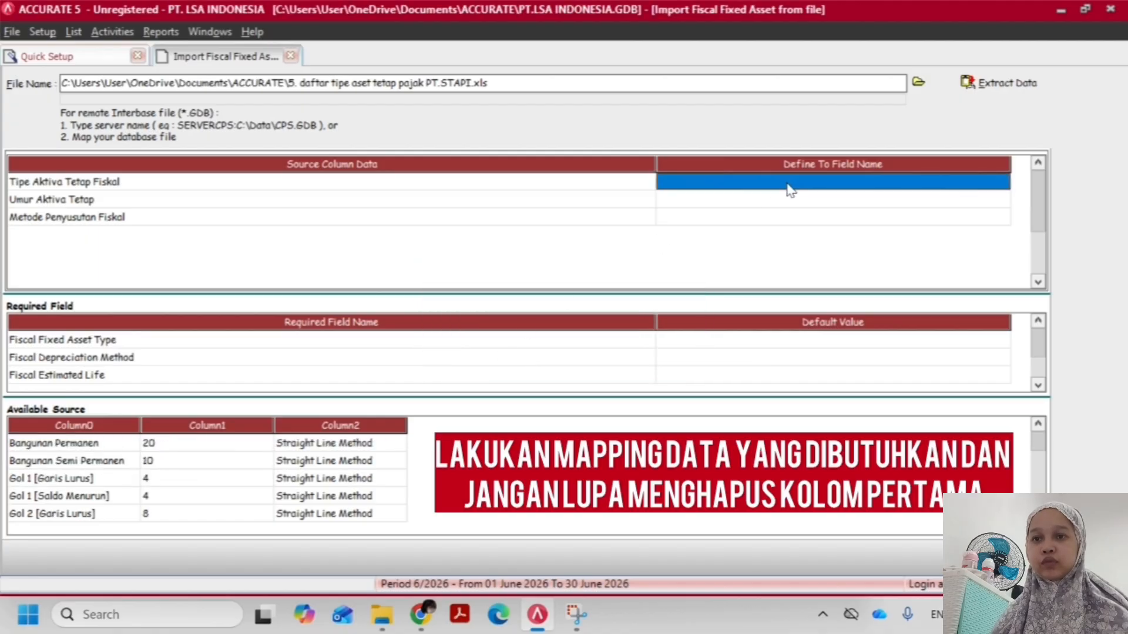
pyautogui.click(1002, 182)
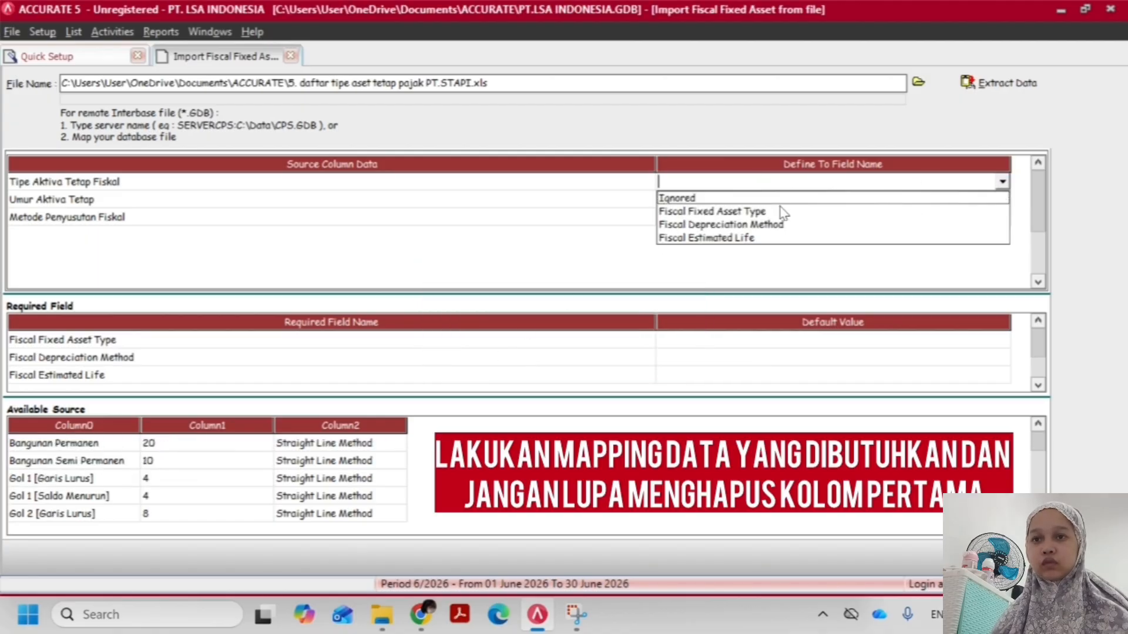
pyautogui.click(756, 212)
pyautogui.click(959, 200)
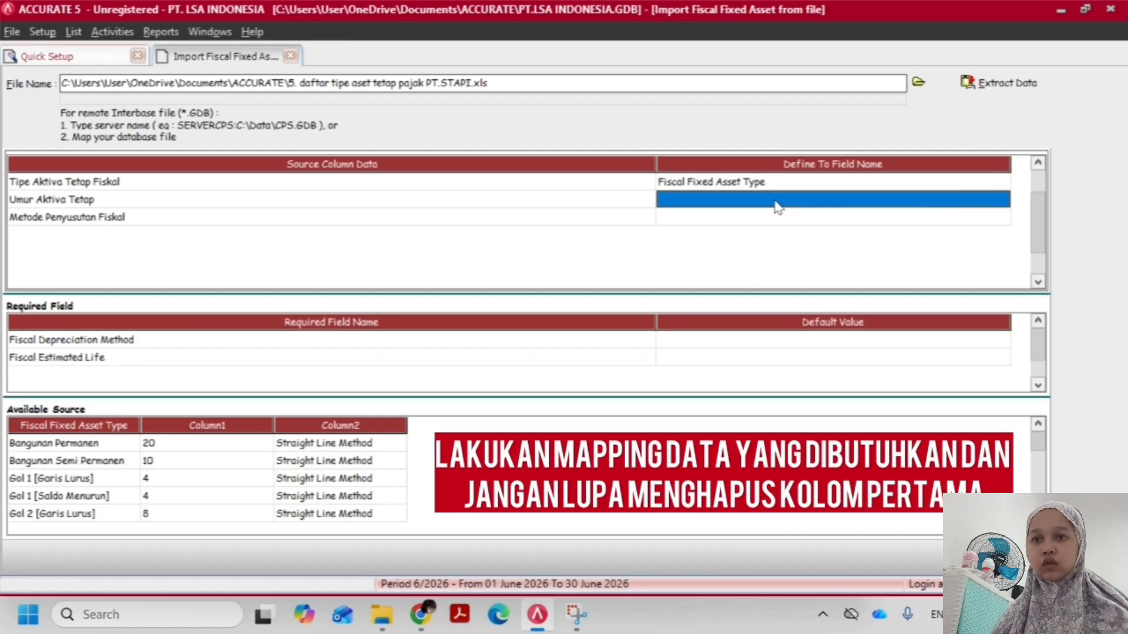
pyautogui.click(1001, 201)
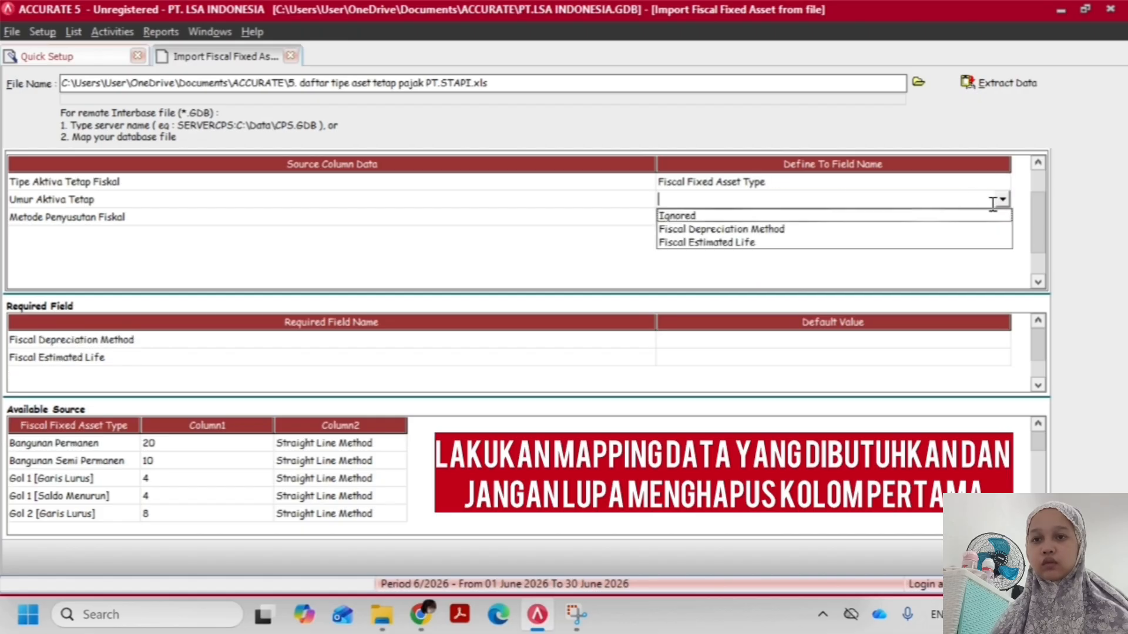
pyautogui.click(783, 243)
# Map the Metode Penyusutan Fiskal source column to Fiscal Depreciation Method
pyautogui.click(772, 219)
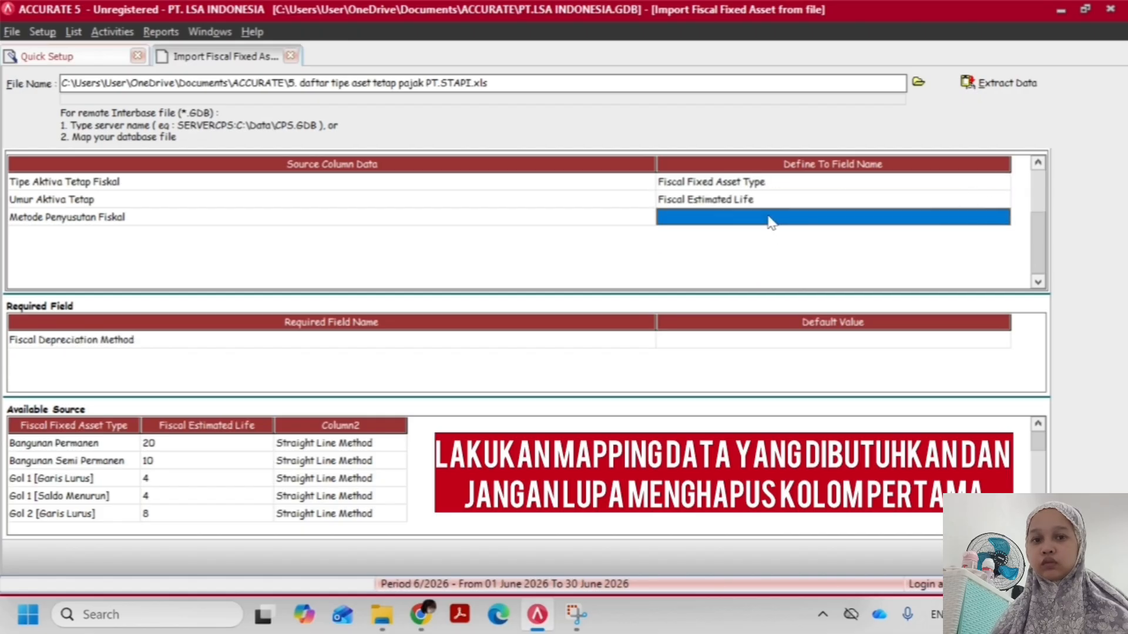
pyautogui.click(1002, 217)
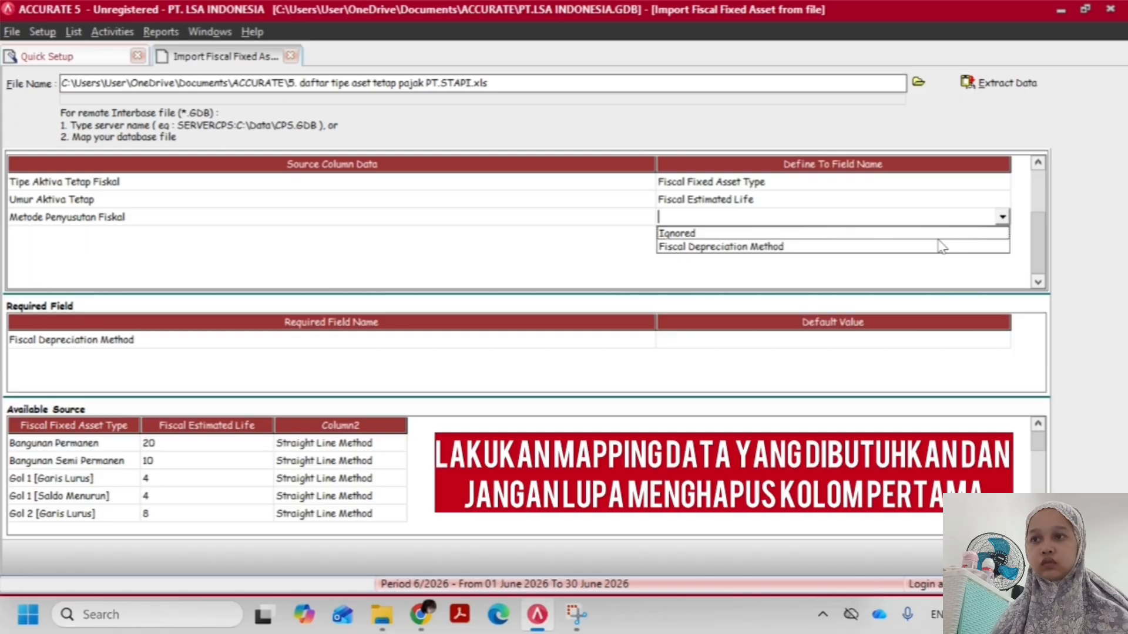
pyautogui.click(813, 247)
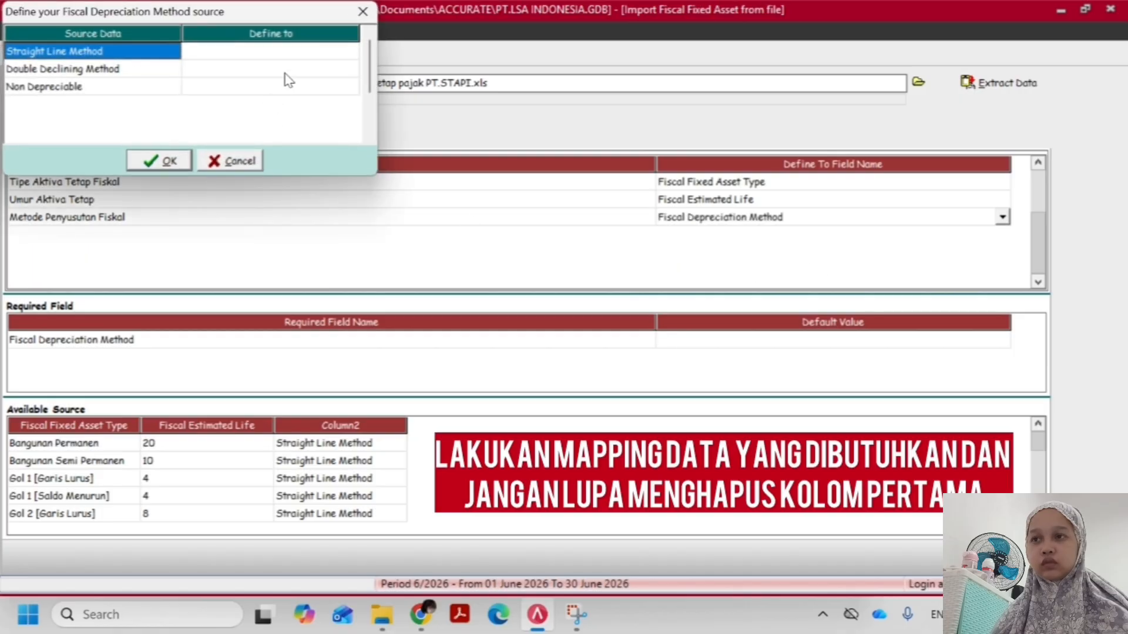
# Define Straight Line Method as Straight Line Method, Double Declining Method as Declining Method, and Non Depreciable as Non Depreciable, and accept the definitions
pyautogui.click(281, 52)
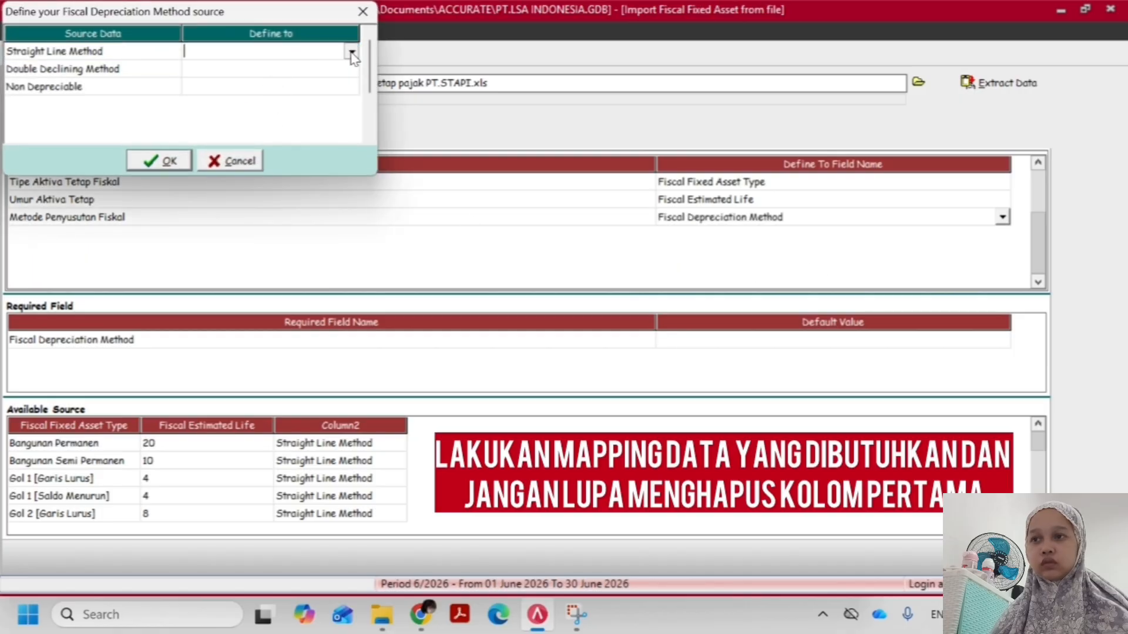
pyautogui.click(352, 52)
pyautogui.click(288, 80)
pyautogui.click(259, 70)
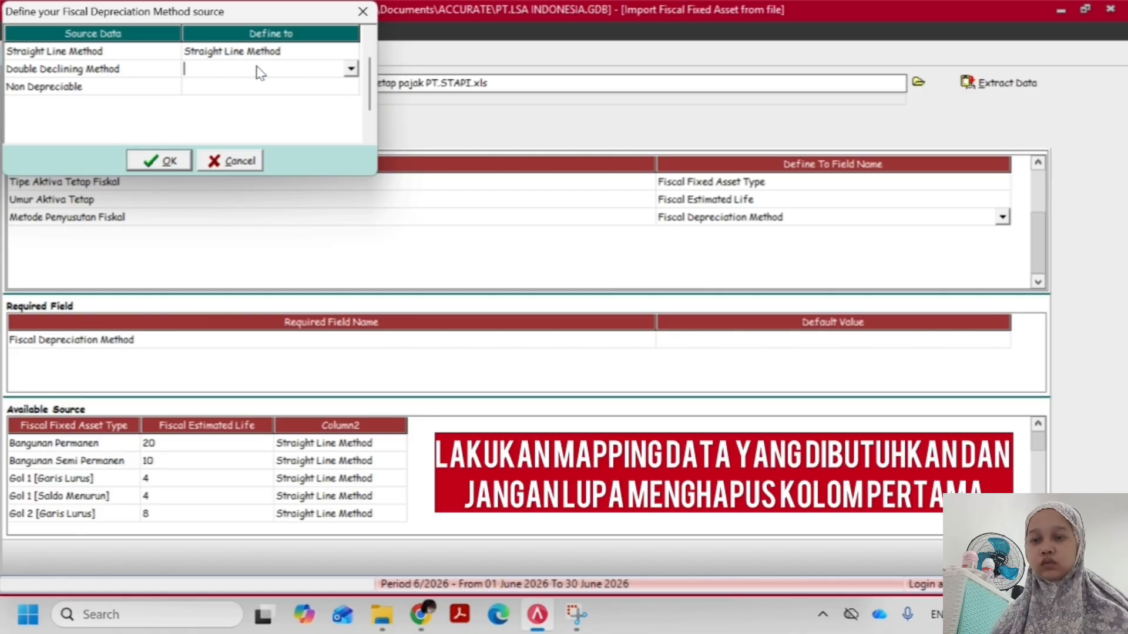
pyautogui.click(351, 70)
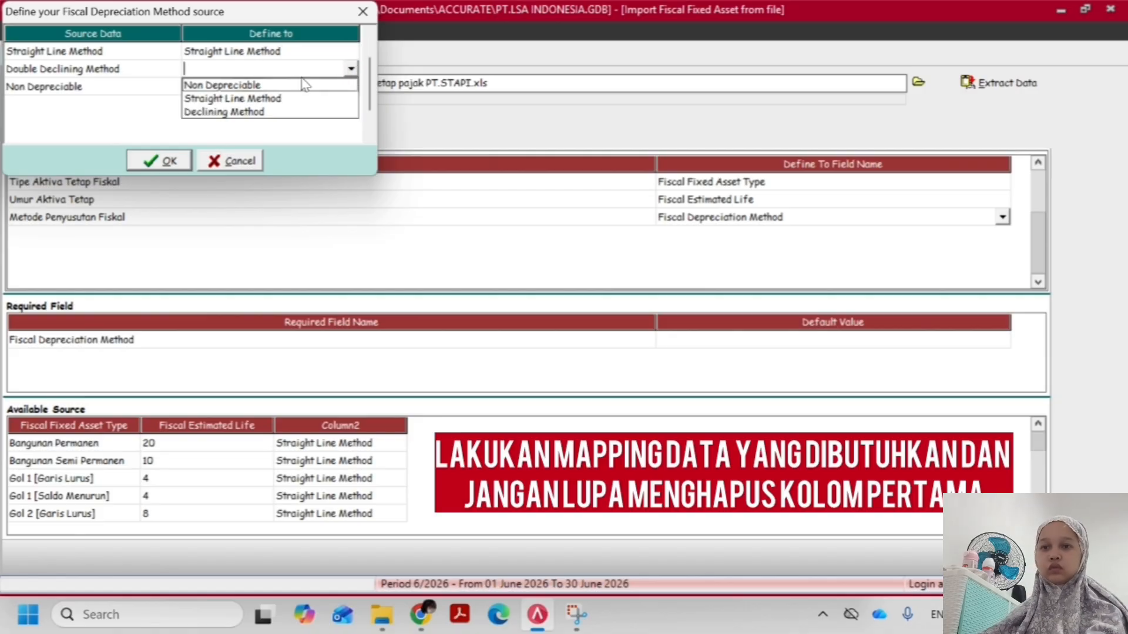
pyautogui.click(278, 111)
pyautogui.click(257, 88)
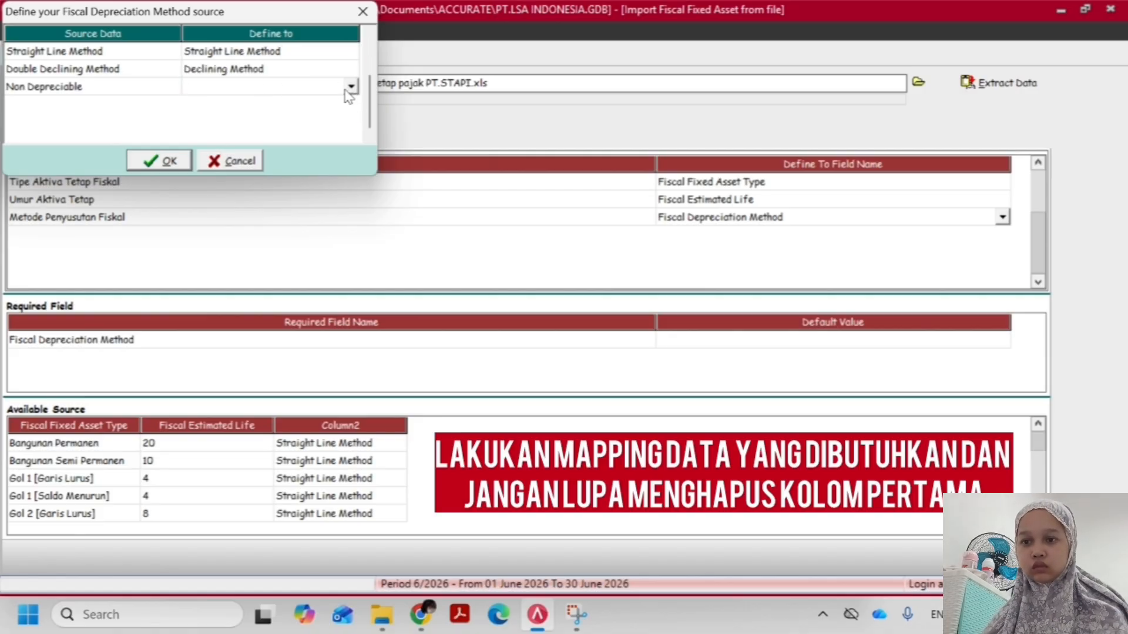
pyautogui.click(351, 87)
pyautogui.click(267, 101)
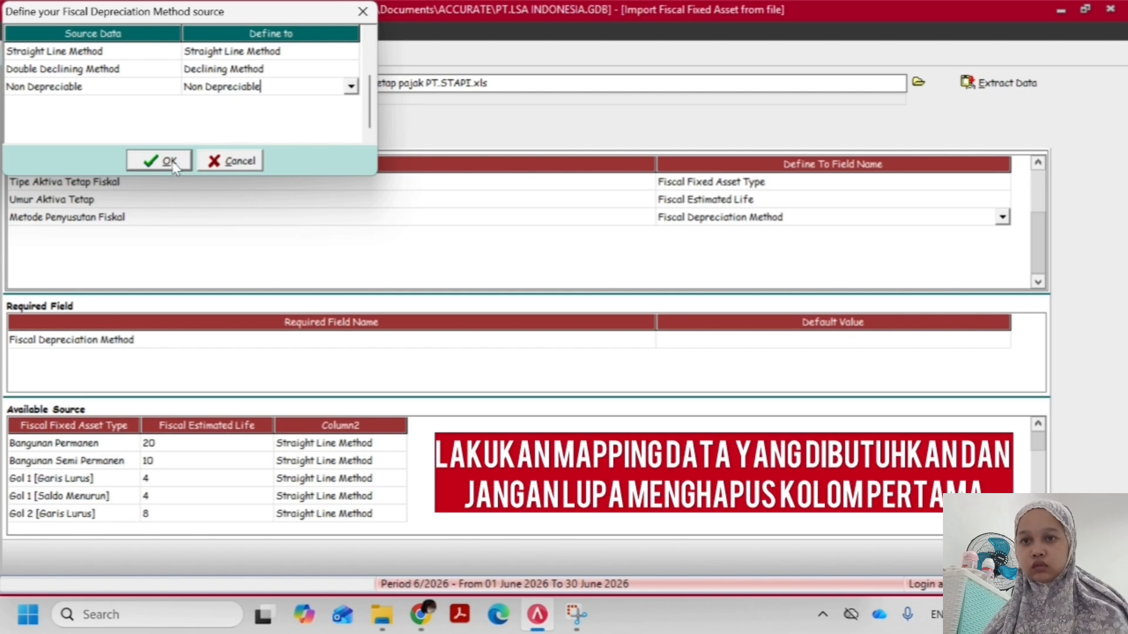
pyautogui.click(171, 161)
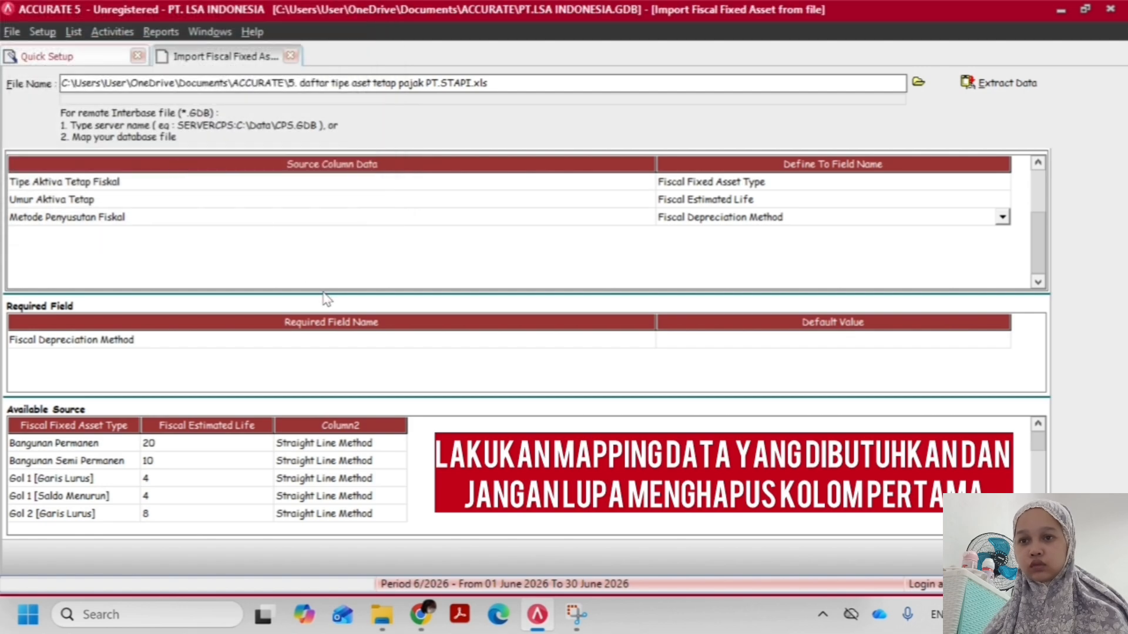
# Apply the depreciation method mapping, import the fiscal fixed asset type records and dismiss the import message
pyautogui.click(652, 341)
pyautogui.click(675, 342)
pyautogui.click(602, 346)
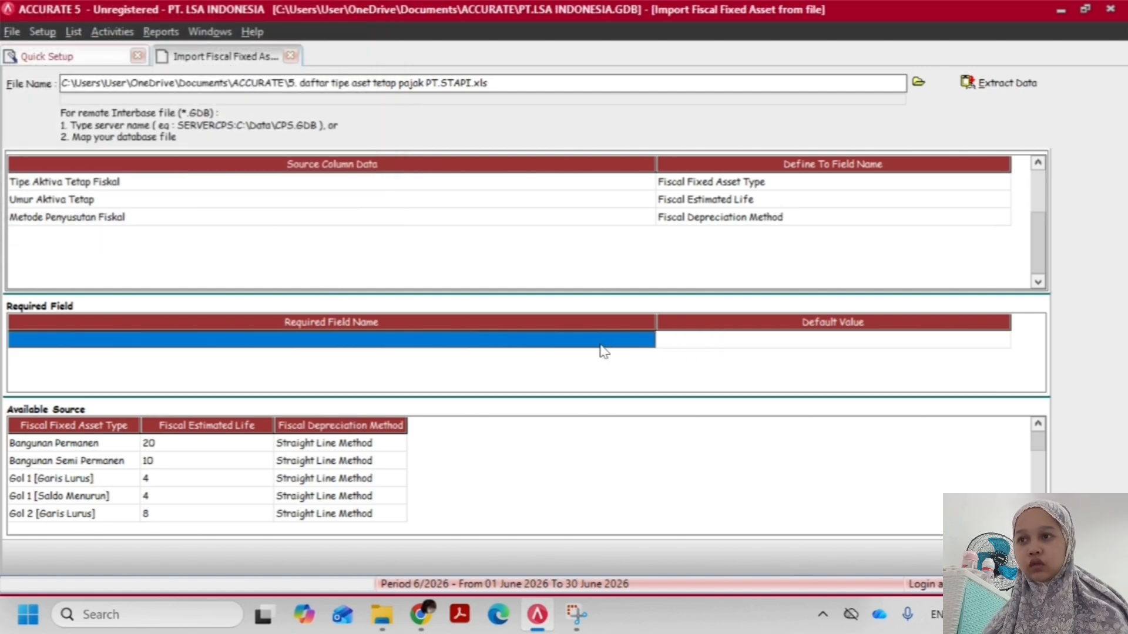
pyautogui.click(998, 557)
pyautogui.click(570, 356)
# Start a fixed asset type import in the FA Type setup and extract the Excel file 6. daftar tipe aset tetap. PT.STAPI.xls
pyautogui.click(83, 128)
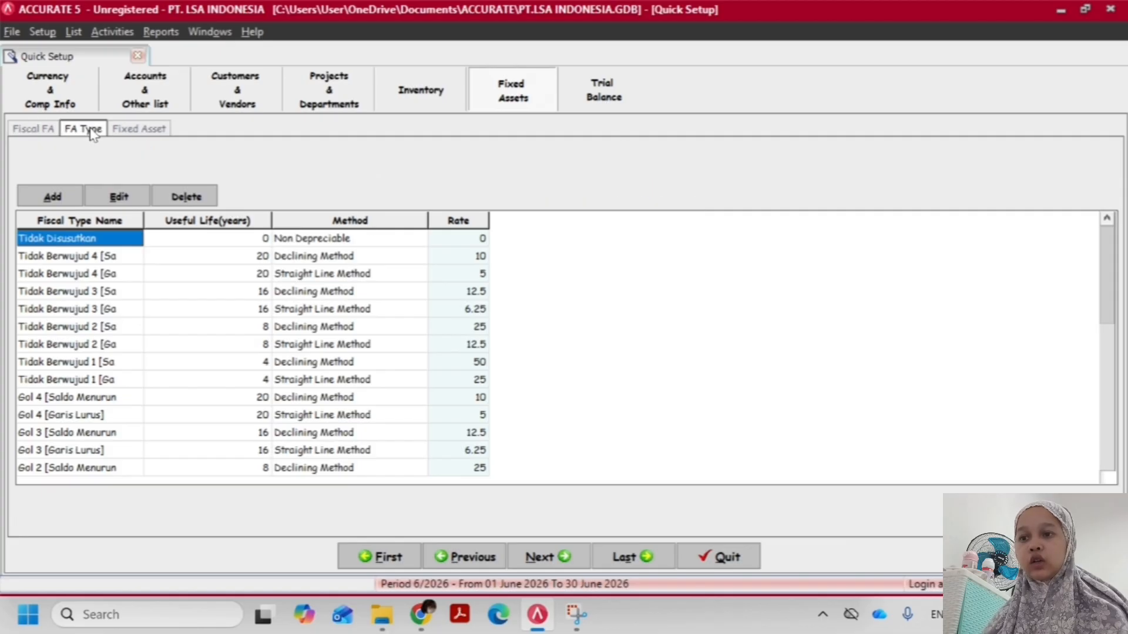
pyautogui.click(617, 204)
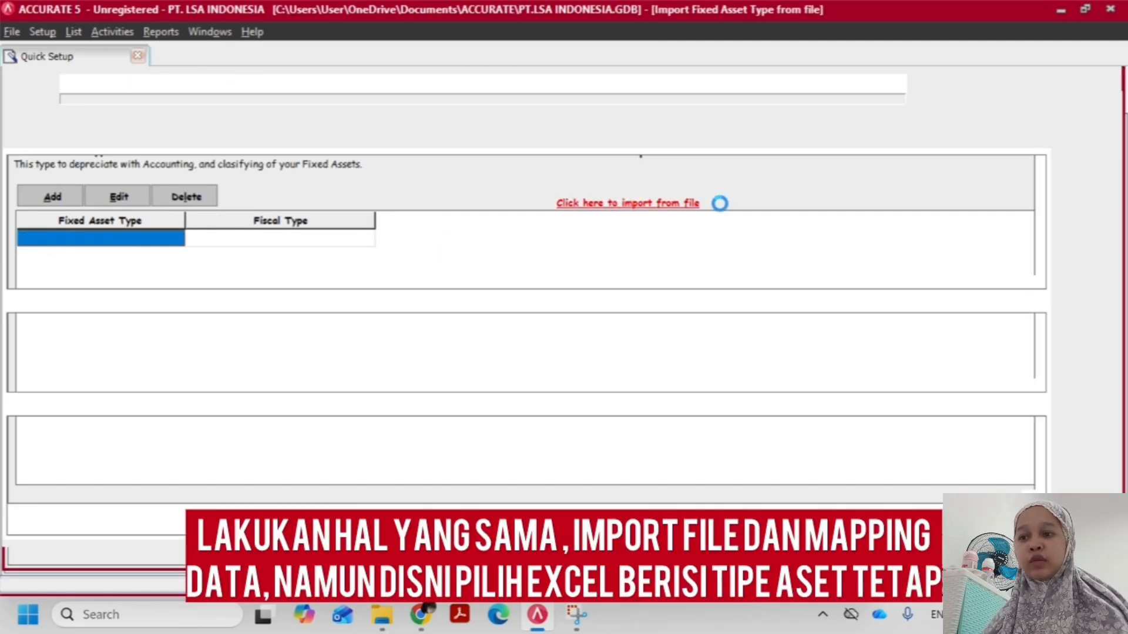
pyautogui.click(918, 83)
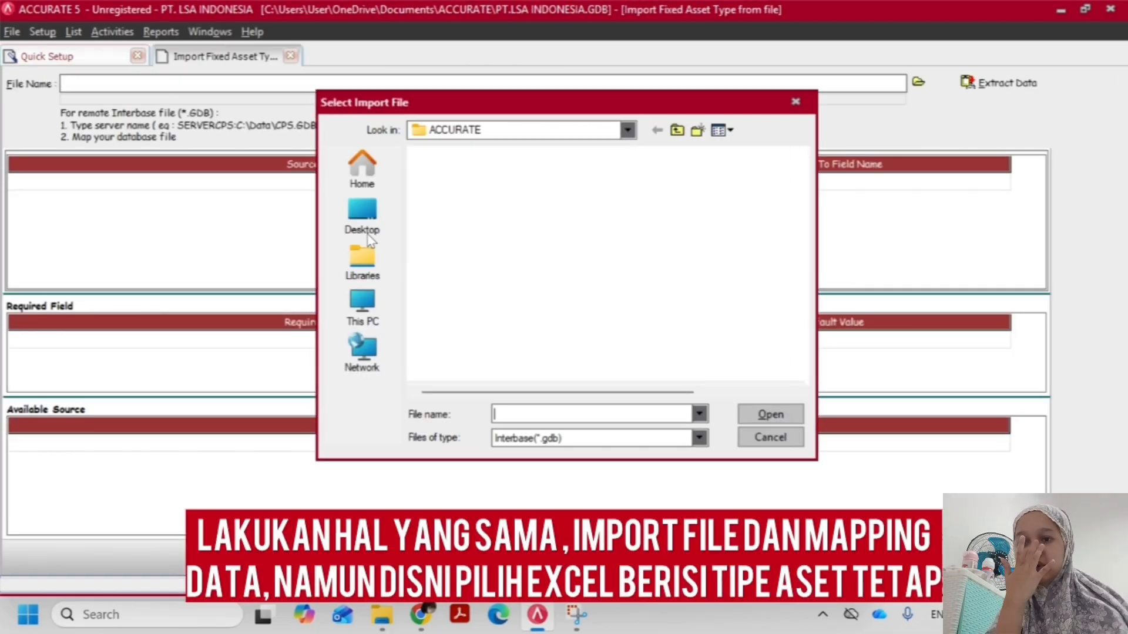
pyautogui.click(561, 438)
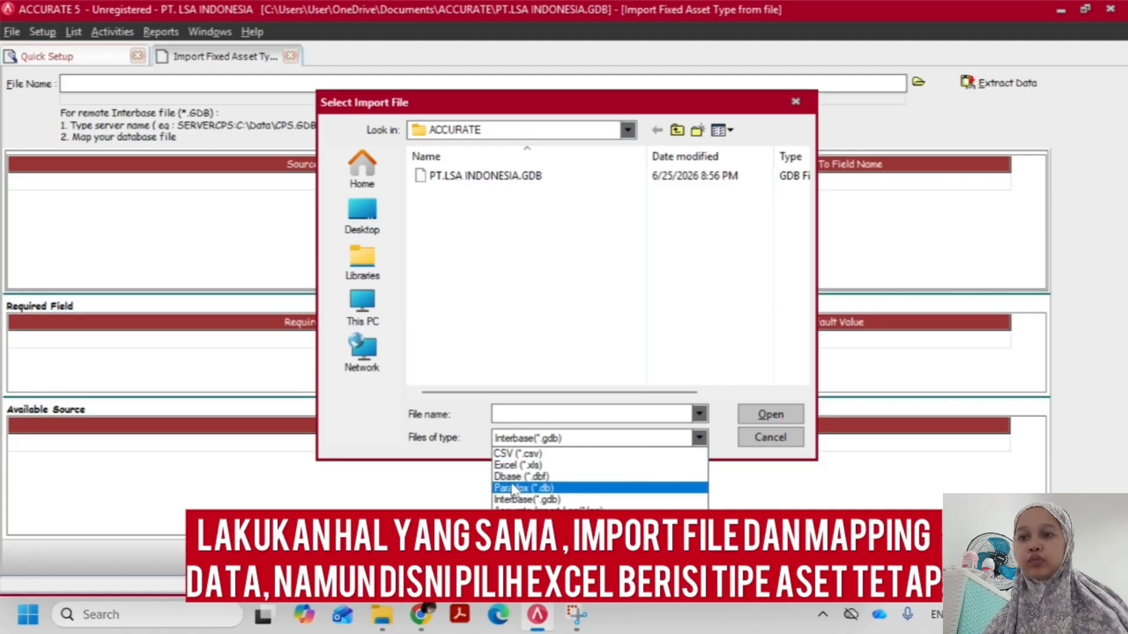
pyautogui.click(517, 465)
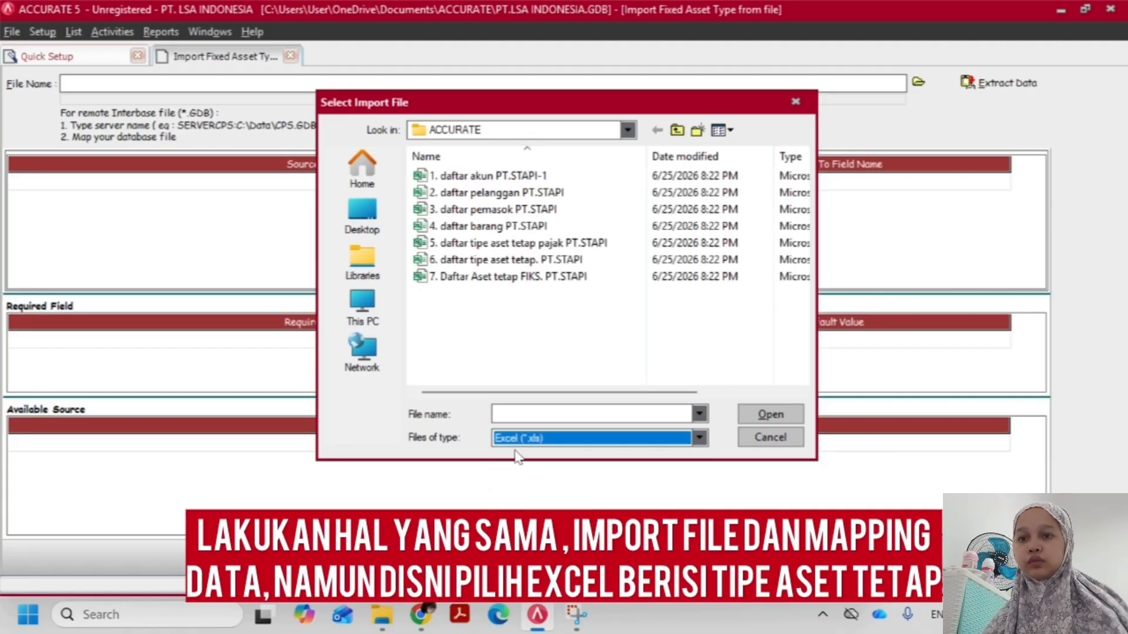
pyautogui.click(511, 259)
pyautogui.doubleClick(516, 260)
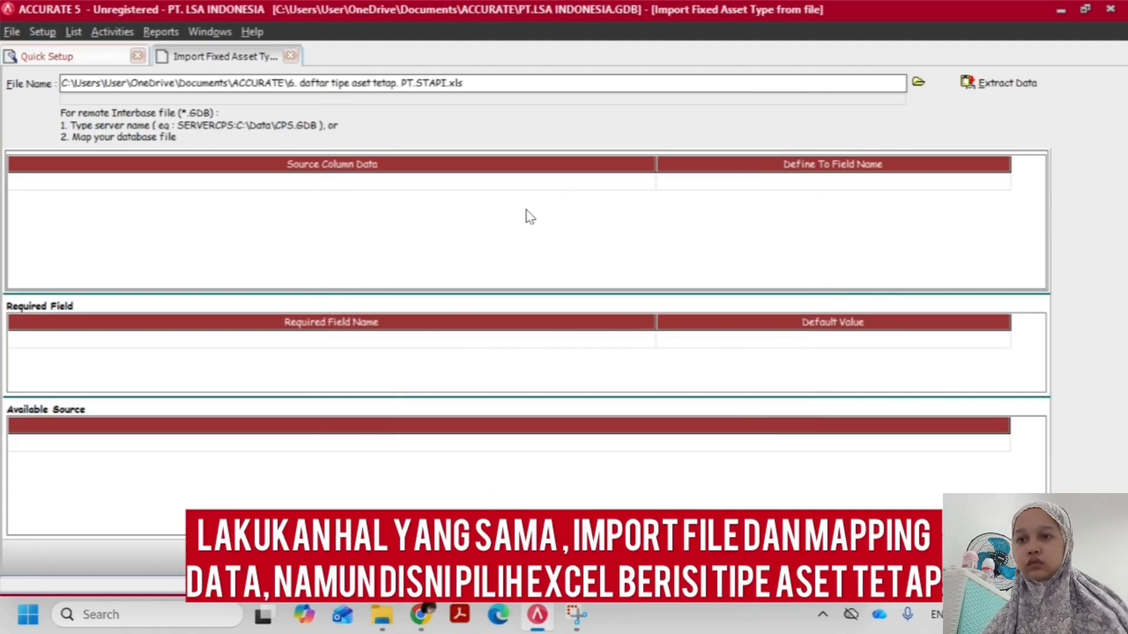
pyautogui.click(974, 81)
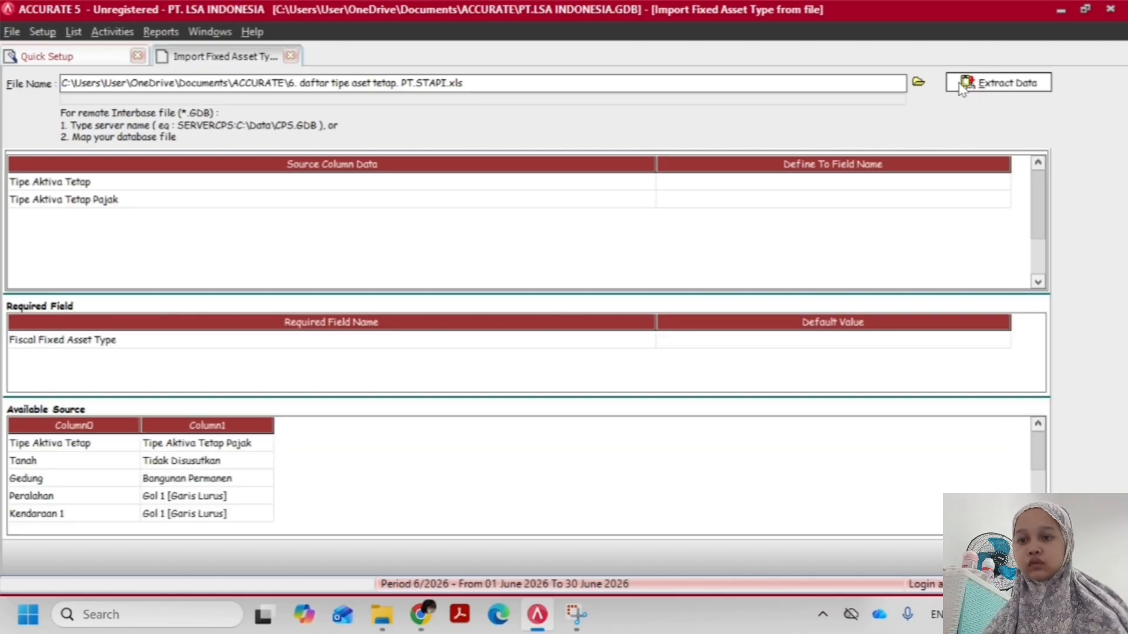
pyautogui.click(749, 184)
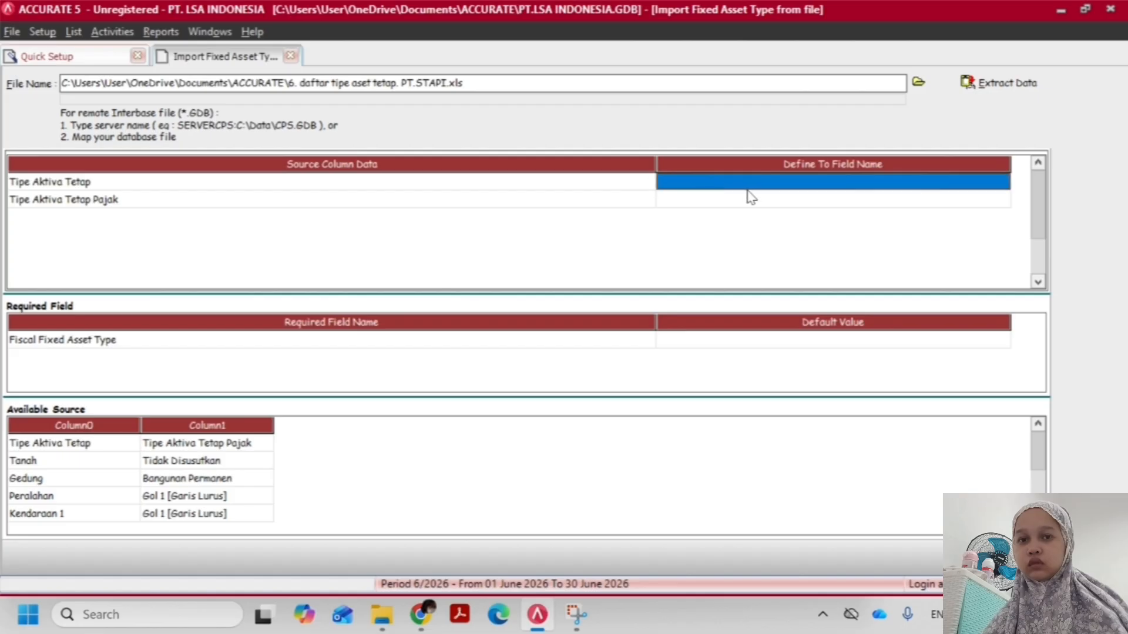
pyautogui.click(1001, 182)
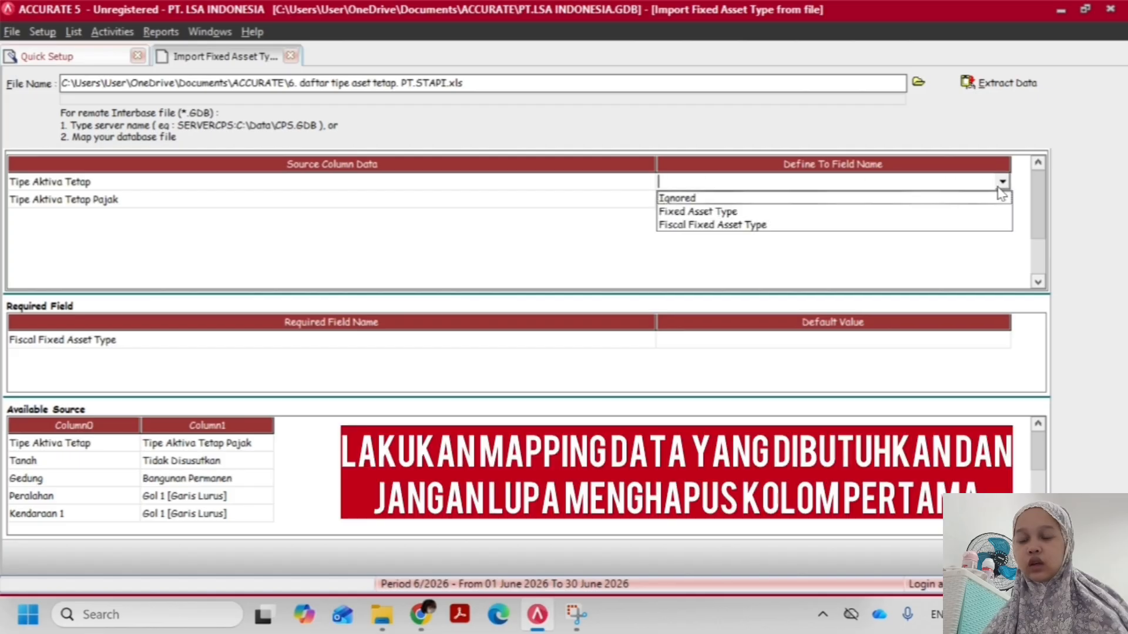
pyautogui.click(818, 226)
pyautogui.click(242, 58)
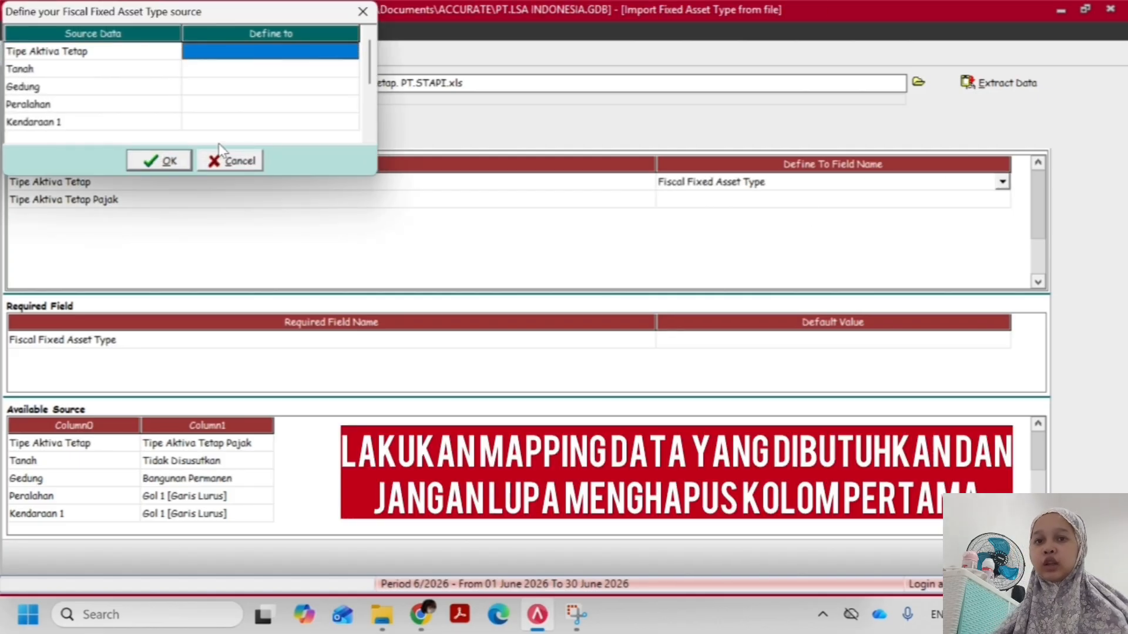
pyautogui.click(215, 162)
# Delete the Tipe Aktiva Tetap header row from the available source data and confirm the deletion
pyautogui.rightClick(81, 442)
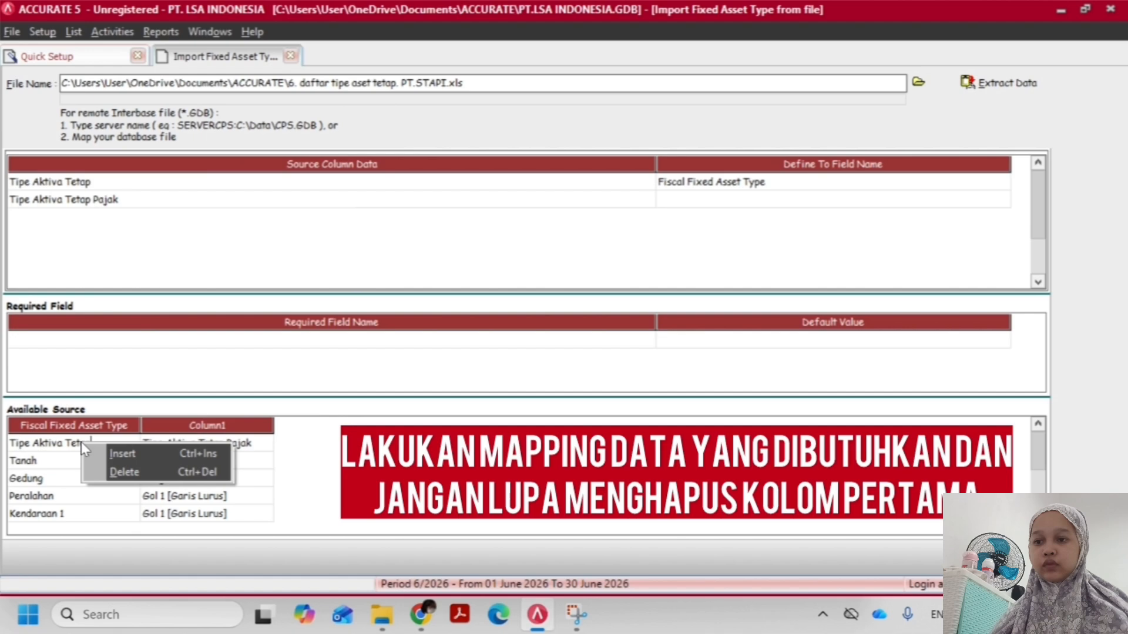
pyautogui.click(124, 472)
pyautogui.click(527, 352)
# Map the Tipe Aktiva Tetap source column to Fiscal Fixed Asset Type and define Tanah as Tidak Disusutkan
pyautogui.click(805, 185)
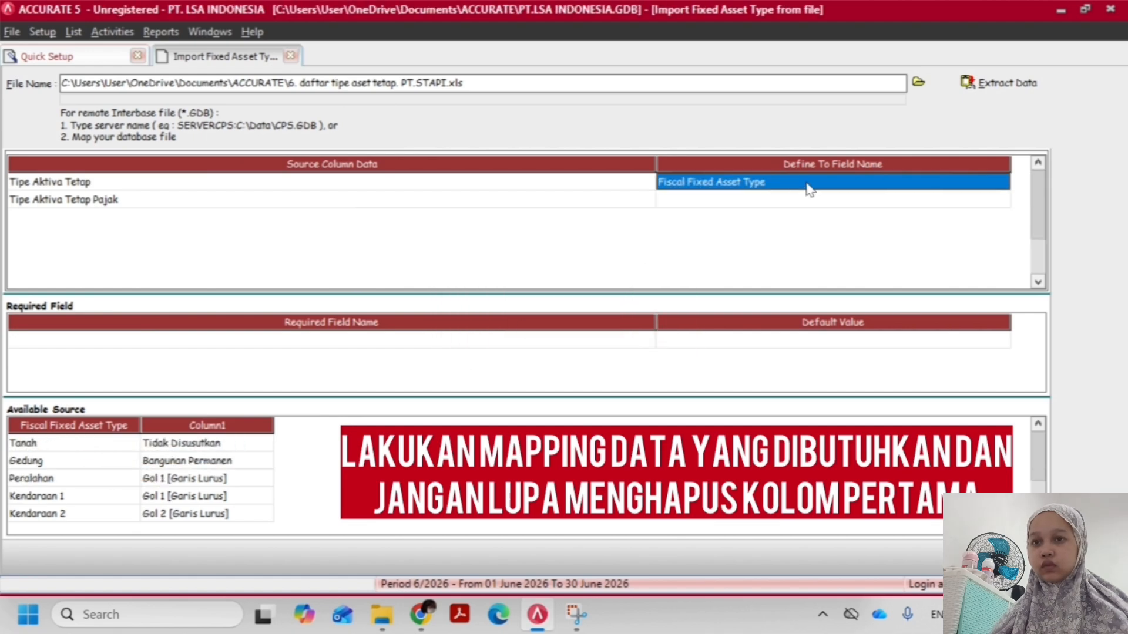
pyautogui.click(1001, 181)
pyautogui.click(813, 224)
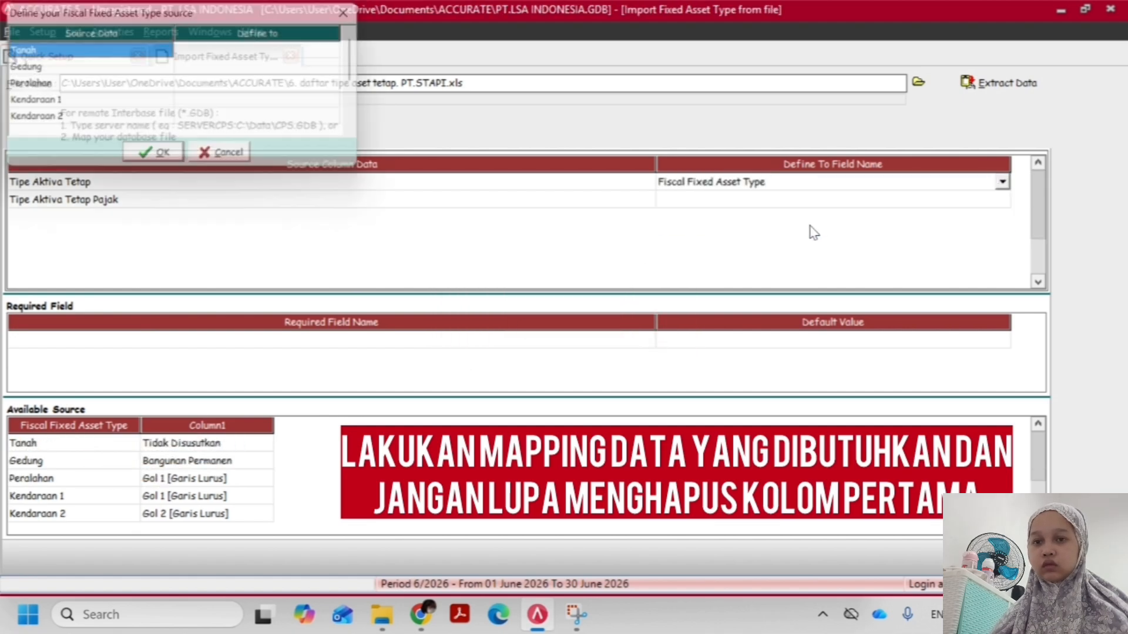
pyautogui.click(259, 53)
pyautogui.click(282, 54)
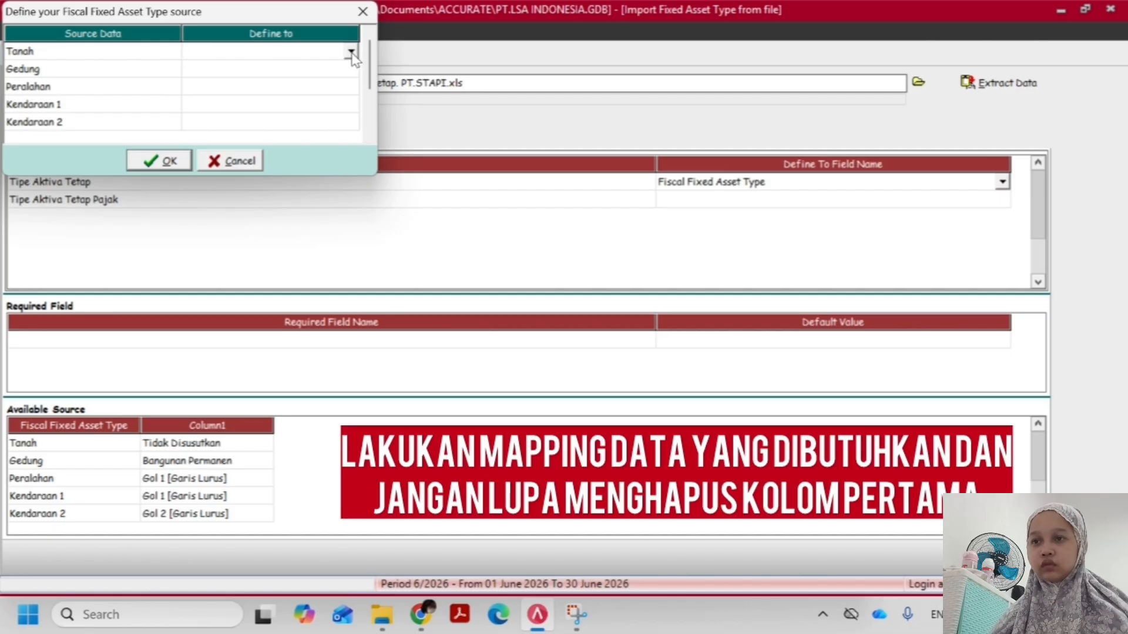
pyautogui.click(351, 52)
pyautogui.moveTo(351, 86); pyautogui.dragTo(347, 130)
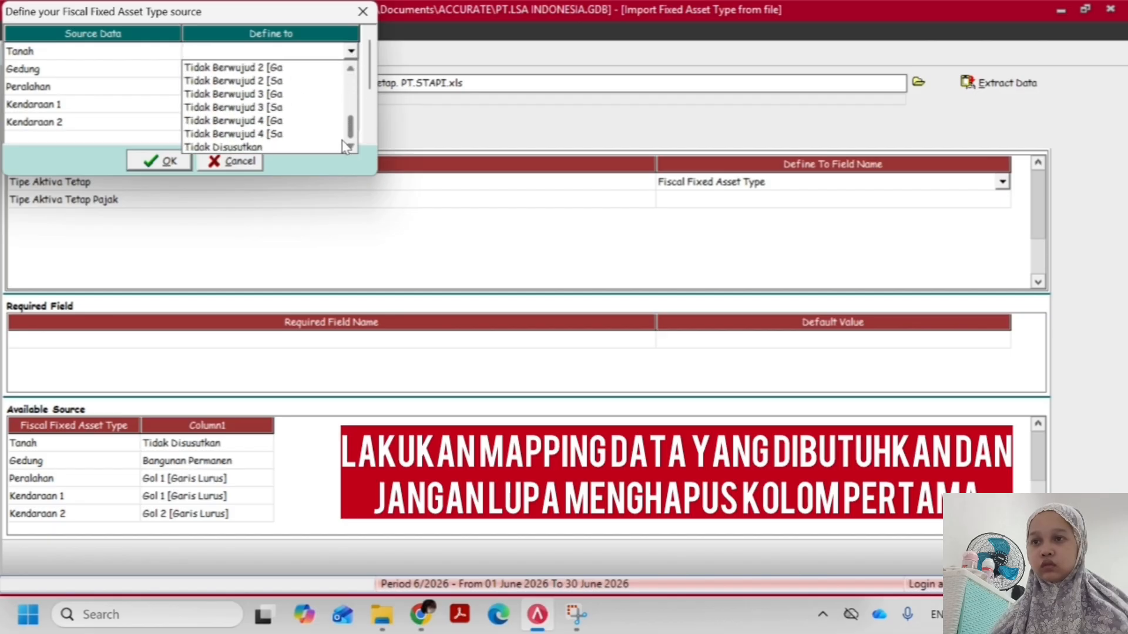
pyautogui.click(287, 147)
# Define the Gedung source value as Bangunan Semi Perman
pyautogui.click(244, 70)
pyautogui.click(247, 69)
pyautogui.click(351, 69)
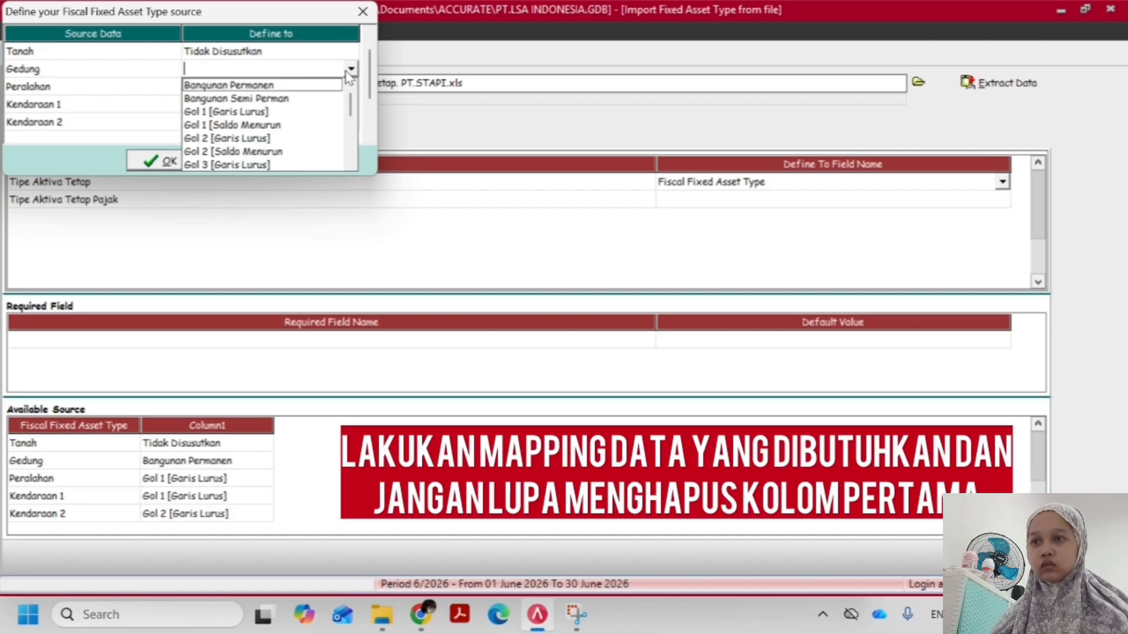
pyautogui.moveTo(350, 101)
pyautogui.mouseDown()
pyautogui.moveTo(350, 152)
pyautogui.moveTo(356, 98)
pyautogui.mouseUp()
pyautogui.click(291, 98)
pyautogui.click(253, 88)
pyautogui.click(296, 85)
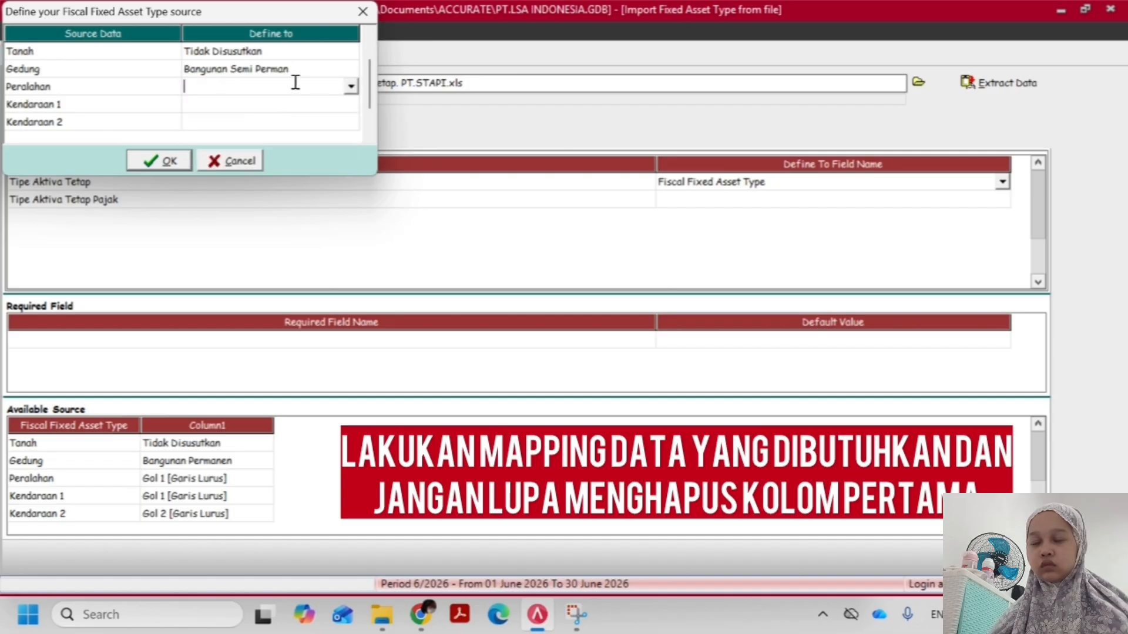
pyautogui.click(350, 87)
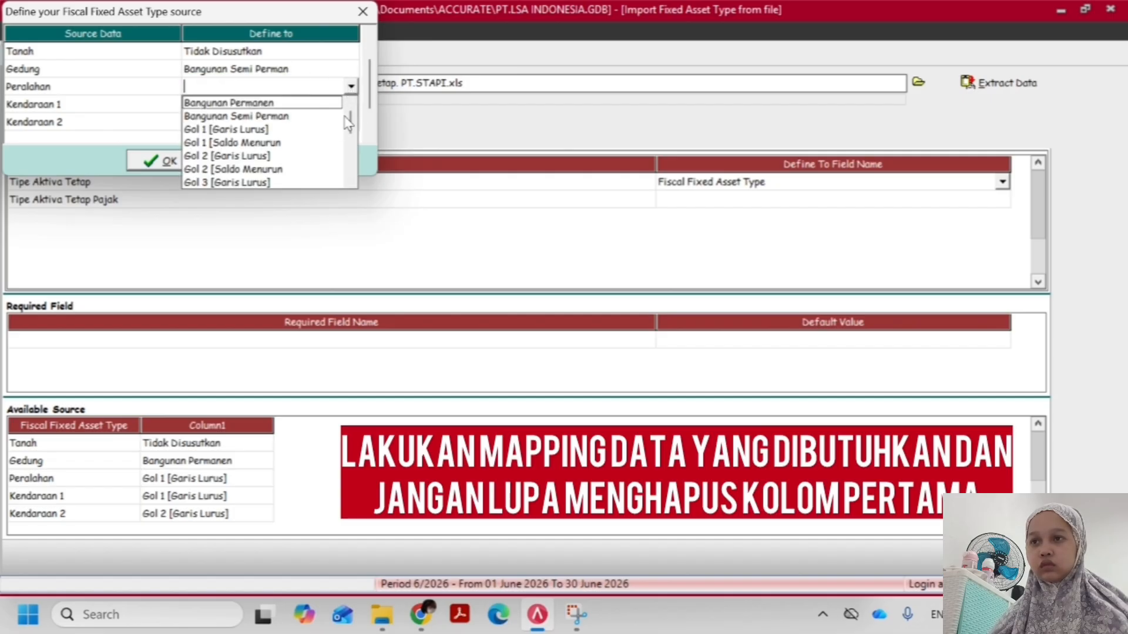
pyautogui.click(281, 57)
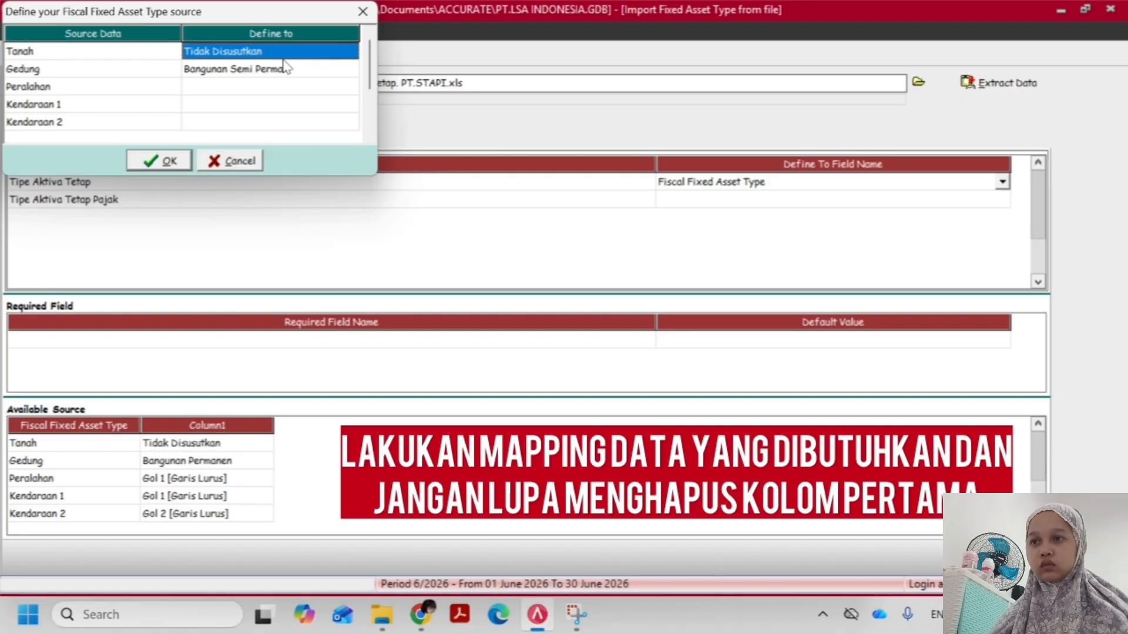
# Define the Gedung source value as Bangunan Permanen
pyautogui.click(284, 68)
pyautogui.click(289, 69)
pyautogui.click(350, 69)
pyautogui.click(281, 85)
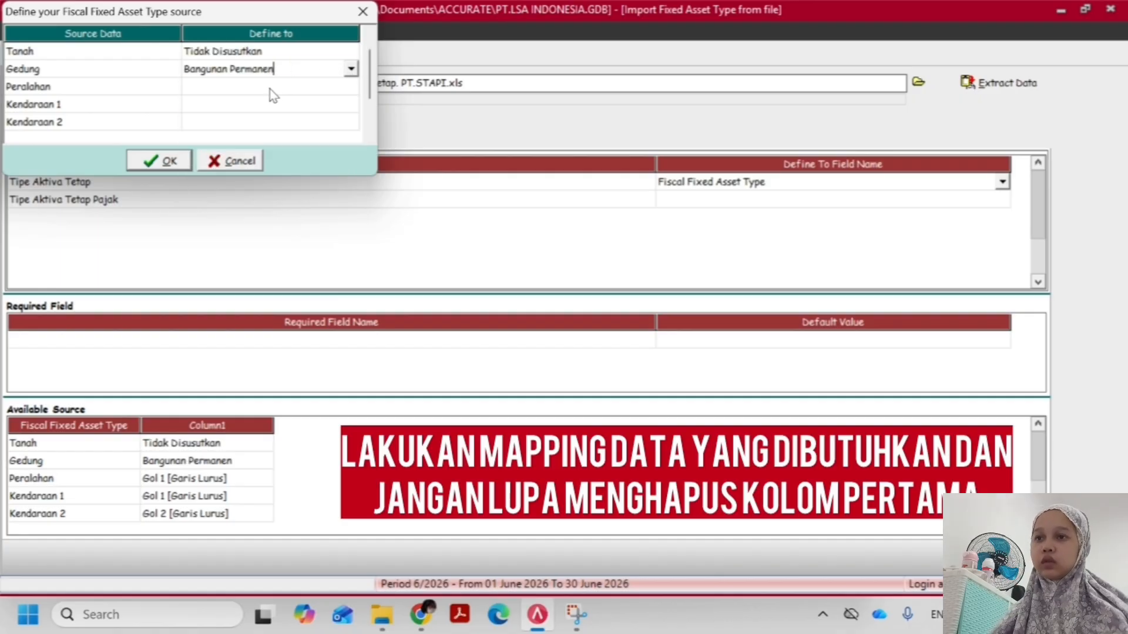
# Define the Peralahan source value as Bangunan Semi Perman
pyautogui.click(302, 87)
pyautogui.click(351, 87)
pyautogui.click(315, 116)
# Define the Kendaraan 1 source value as Gol 1 [Garis Lurus]
pyautogui.click(322, 104)
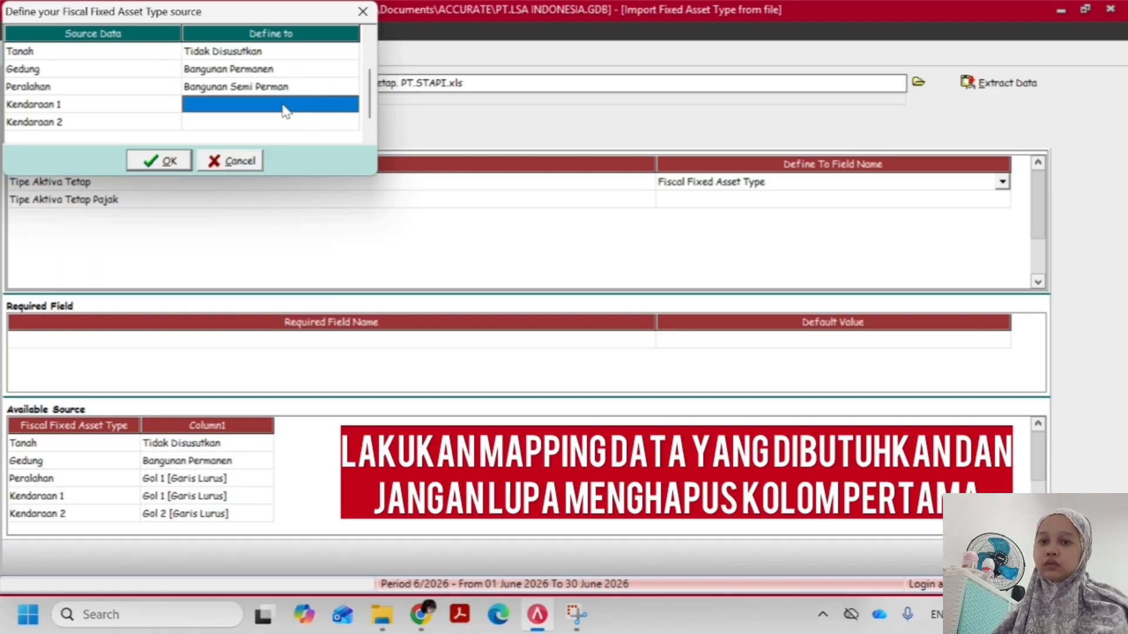
pyautogui.click(329, 104)
pyautogui.click(351, 104)
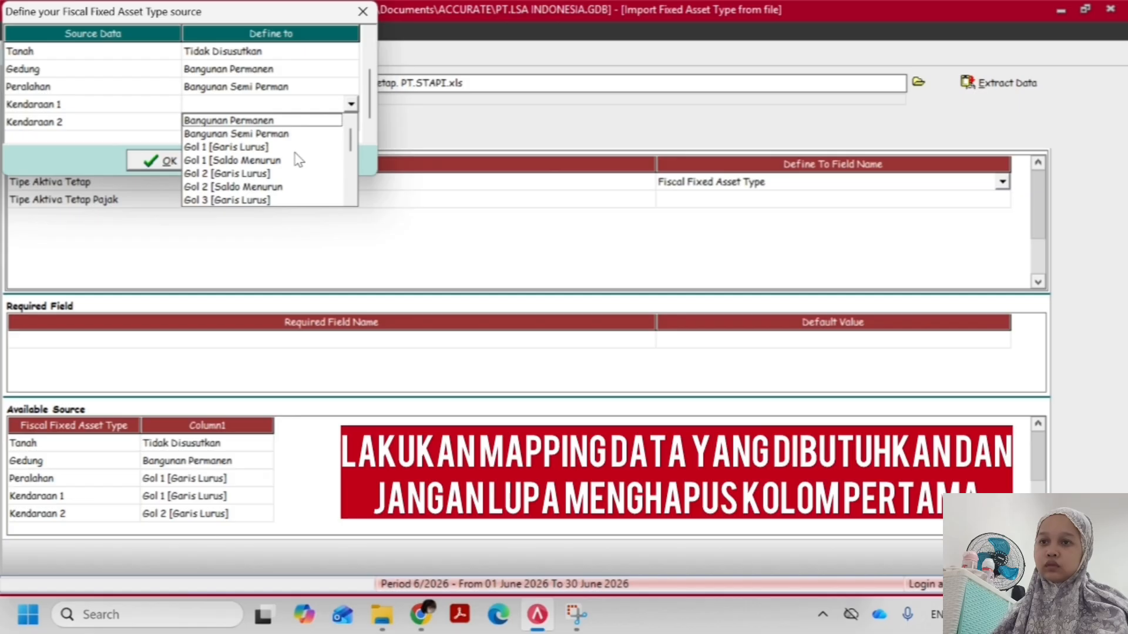
pyautogui.click(231, 148)
# Define the Peralahan source value as Gol 1 [Garis Lurus]
pyautogui.click(288, 88)
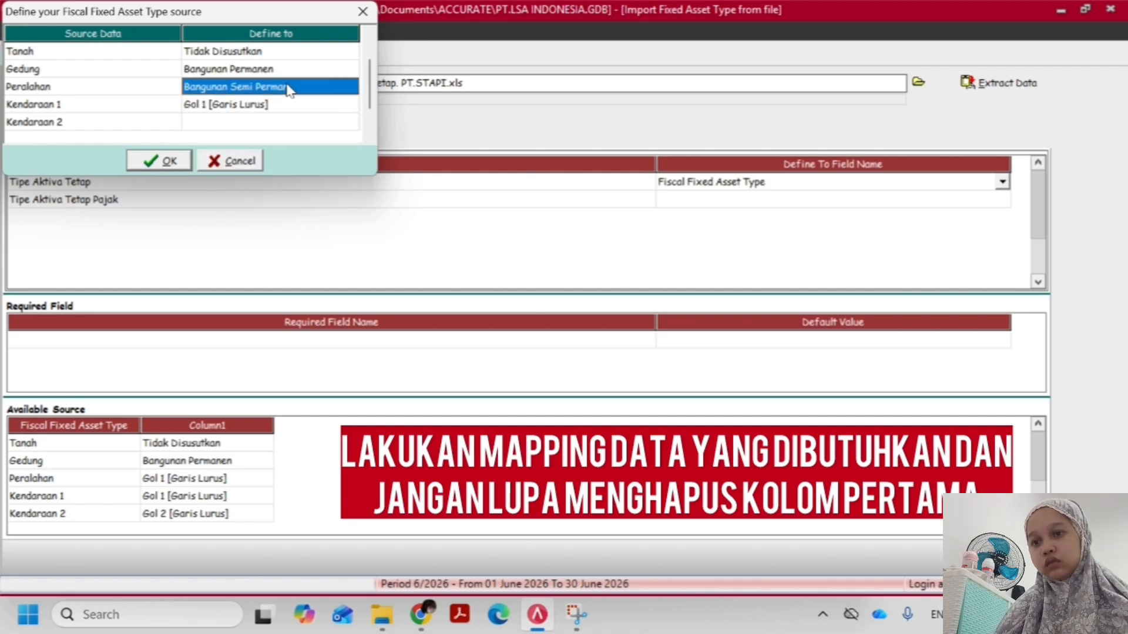
pyautogui.click(329, 89)
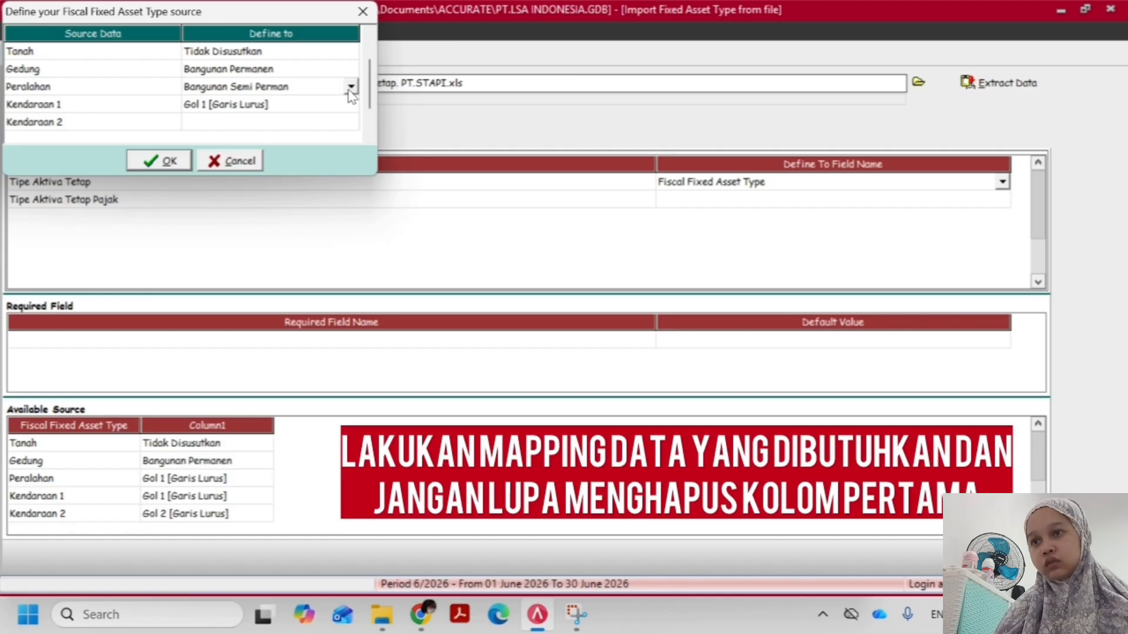
pyautogui.click(350, 89)
pyautogui.click(277, 130)
# Define the Kendaraan 2 source value as Gol 2 [Garis Lurus] and accept the fiscal fixed asset type definitions
pyautogui.doubleClick(234, 124)
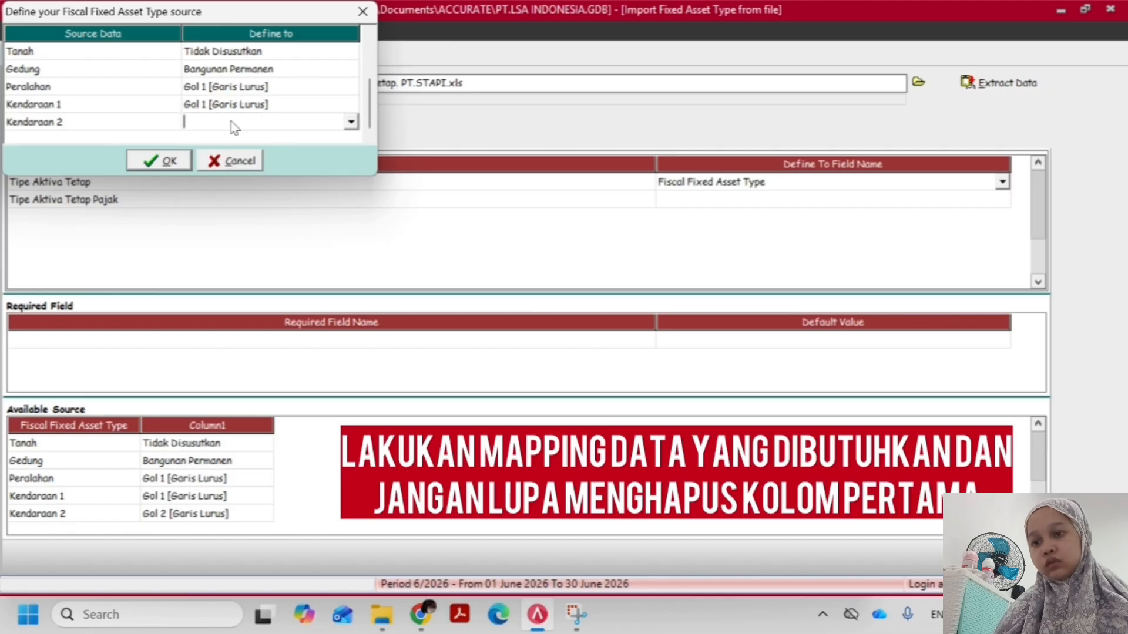
pyautogui.click(351, 123)
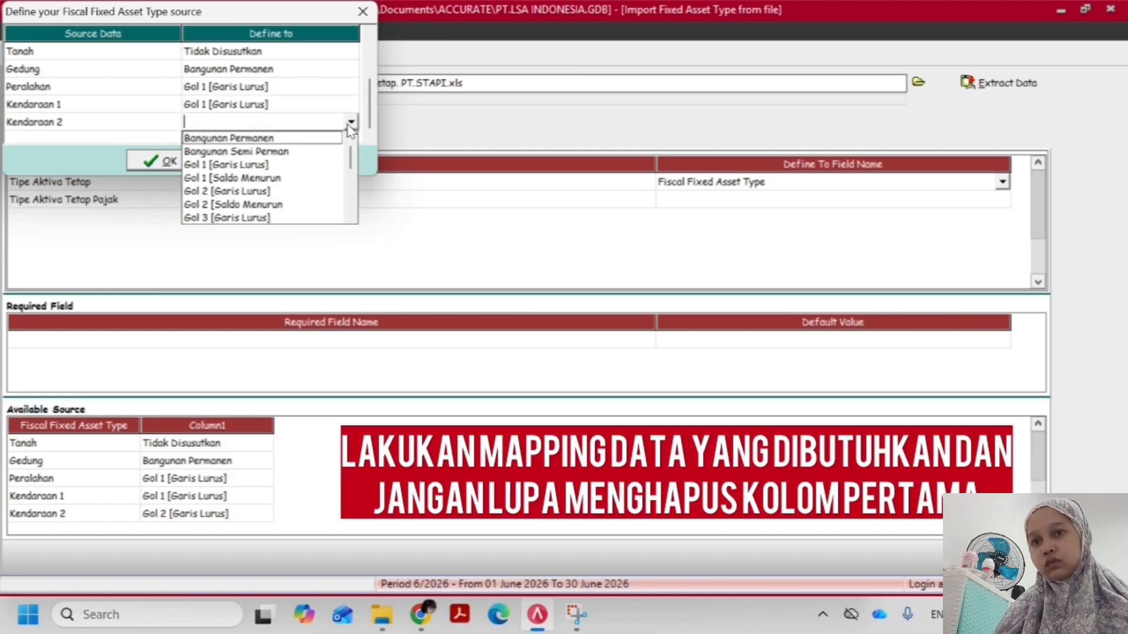
pyautogui.click(245, 192)
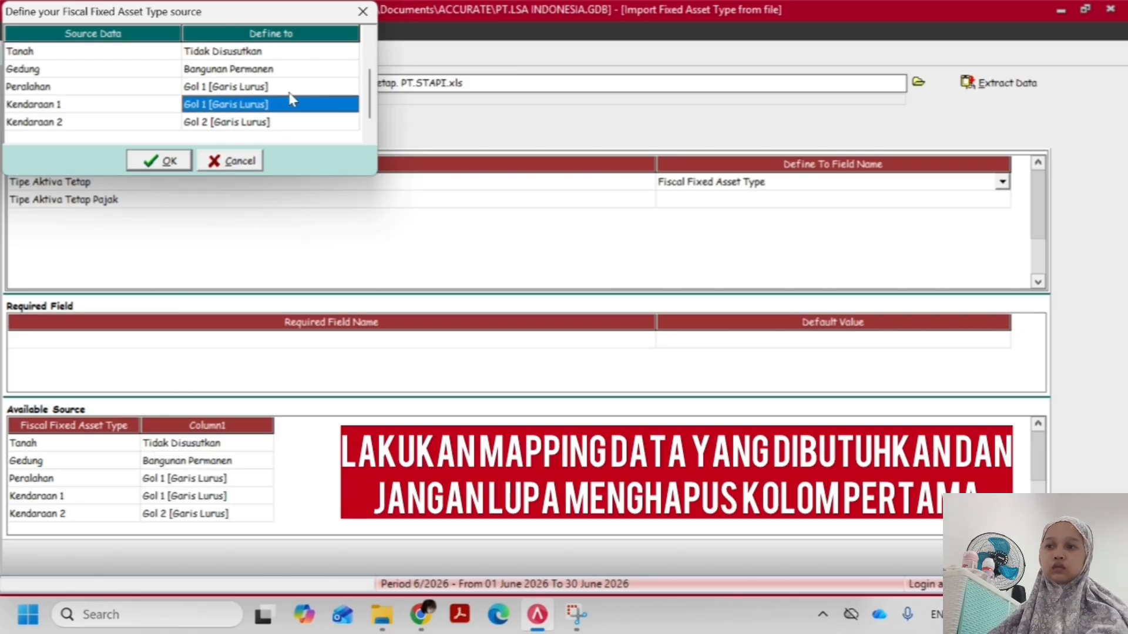
pyautogui.click(159, 160)
# Map the Tipe Aktiva Tetap Pajak column to Fixed Asset Type and import the fixed asset types
pyautogui.click(940, 200)
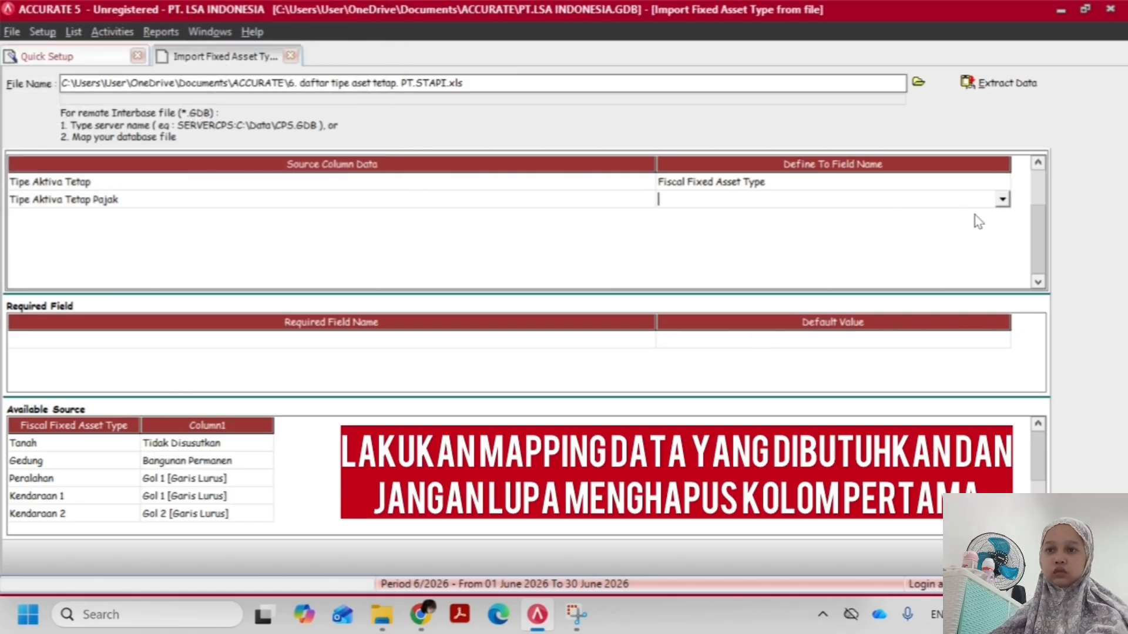
pyautogui.click(727, 229)
pyautogui.click(609, 187)
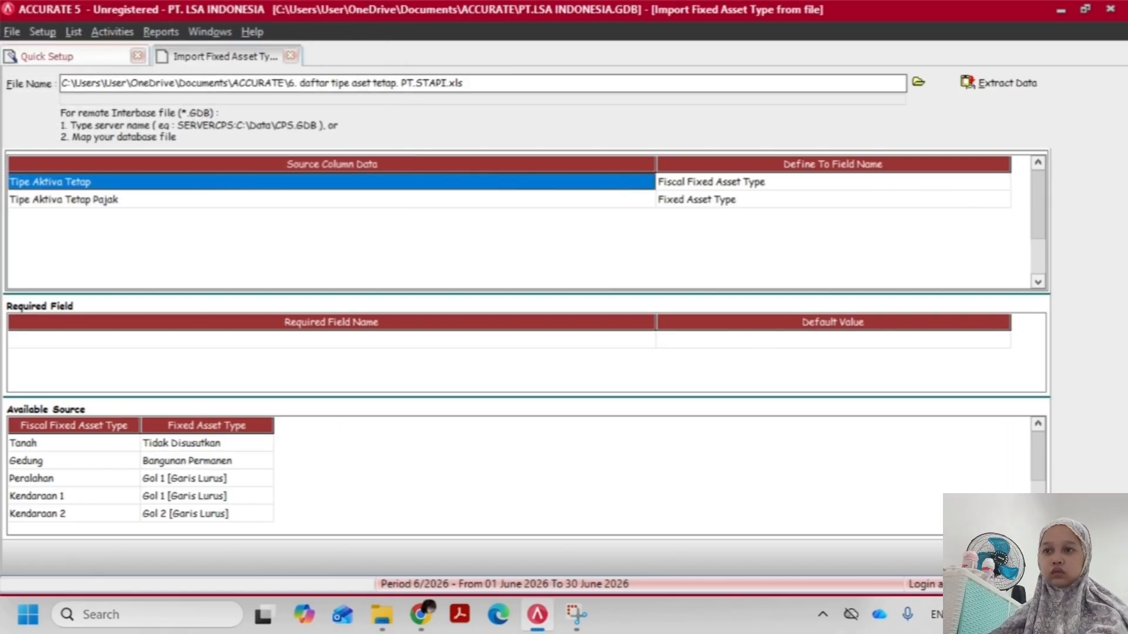
pyautogui.click(998, 557)
pyautogui.click(564, 351)
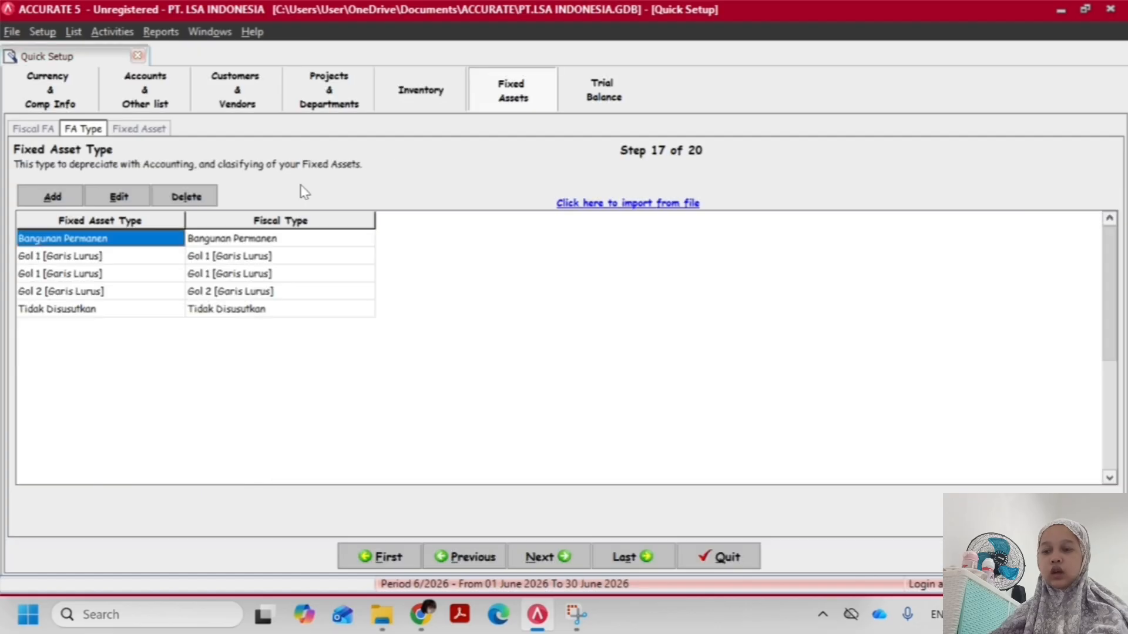
# Start the Fixed Asset import from file and extract the data from the Excel file 7. Daftar Aset tetap FIKS. PT.STAPI
pyautogui.click(647, 185)
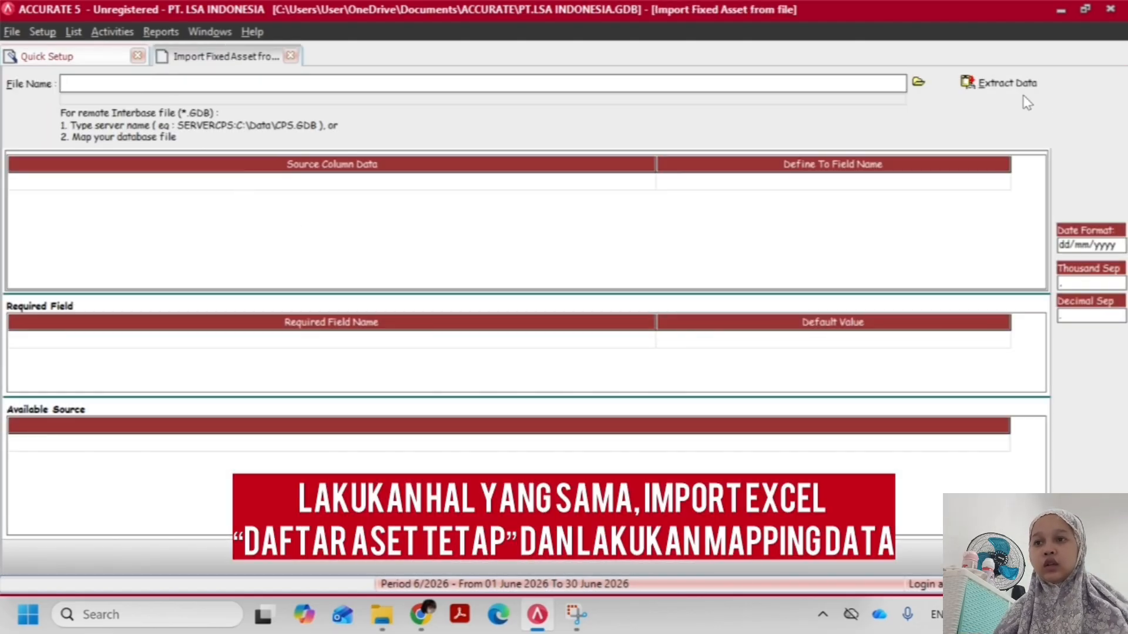
pyautogui.click(918, 82)
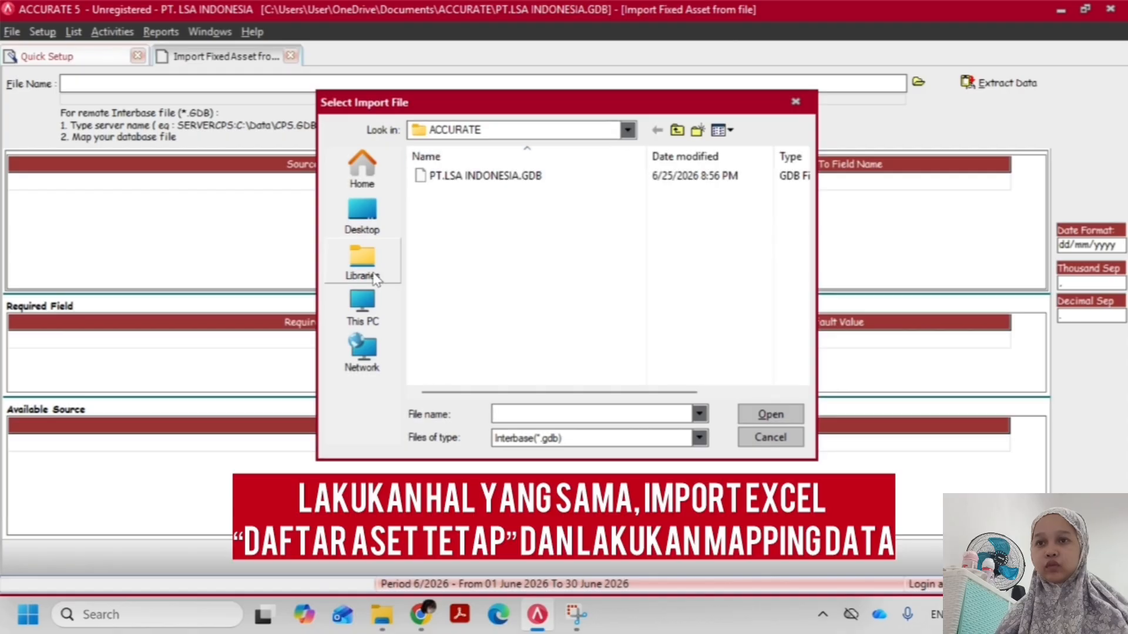
pyautogui.click(610, 441)
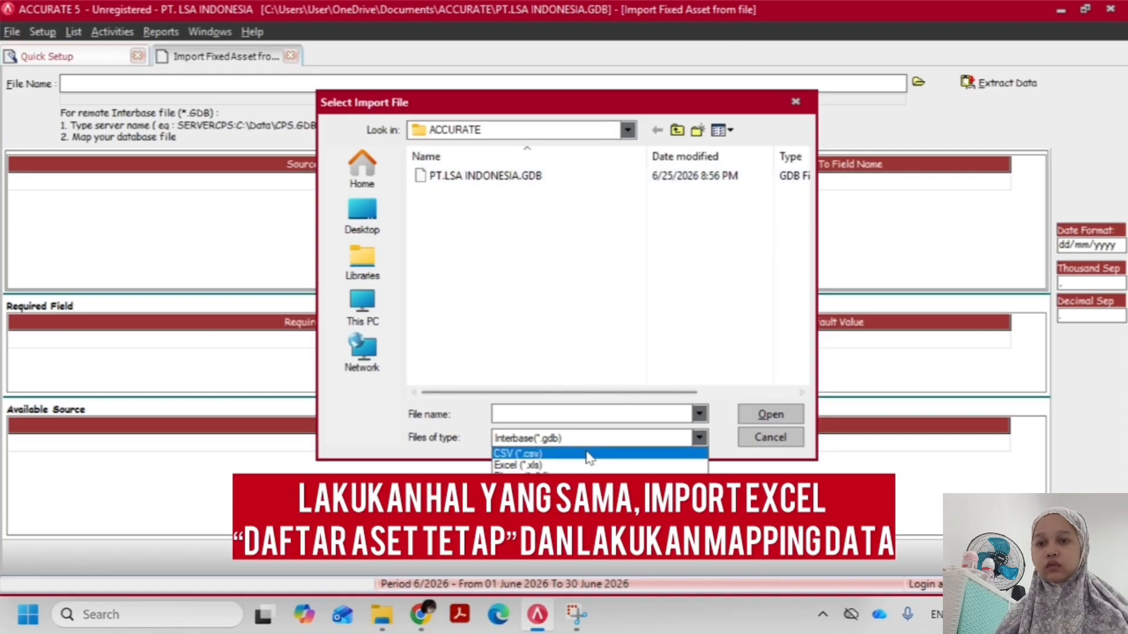
pyautogui.click(561, 466)
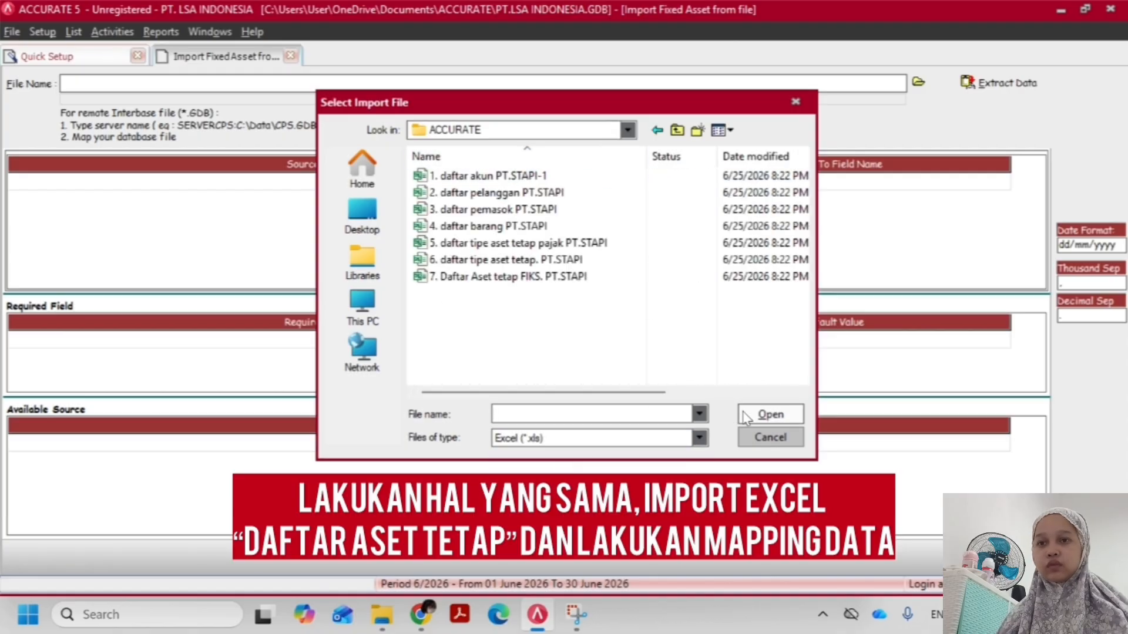
pyautogui.click(541, 263)
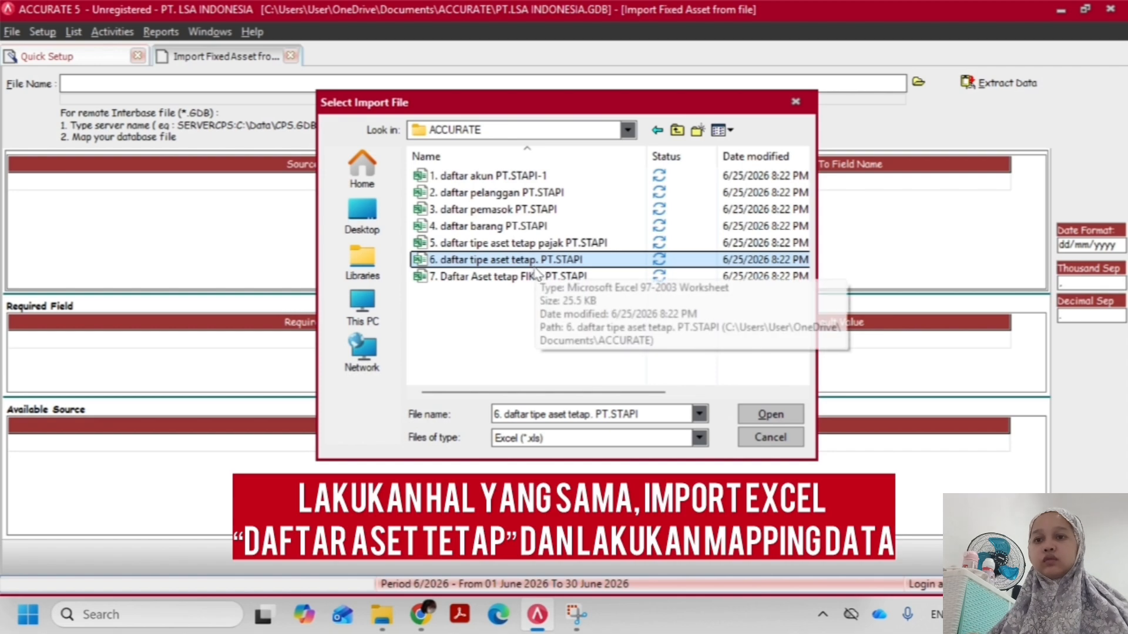
pyautogui.doubleClick(528, 275)
pyautogui.click(976, 80)
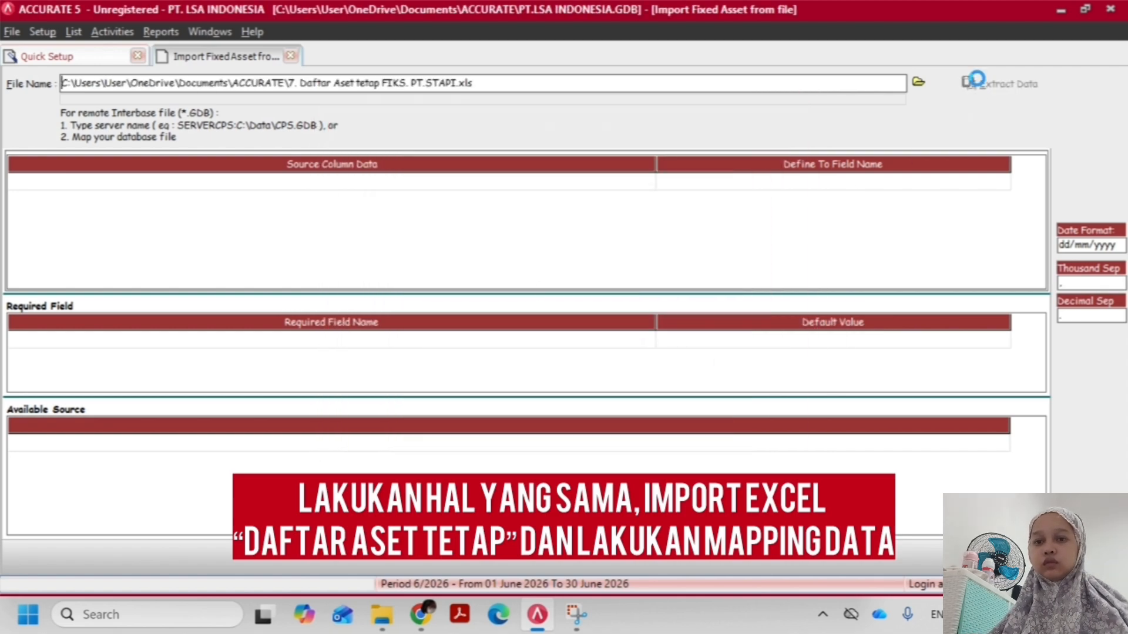
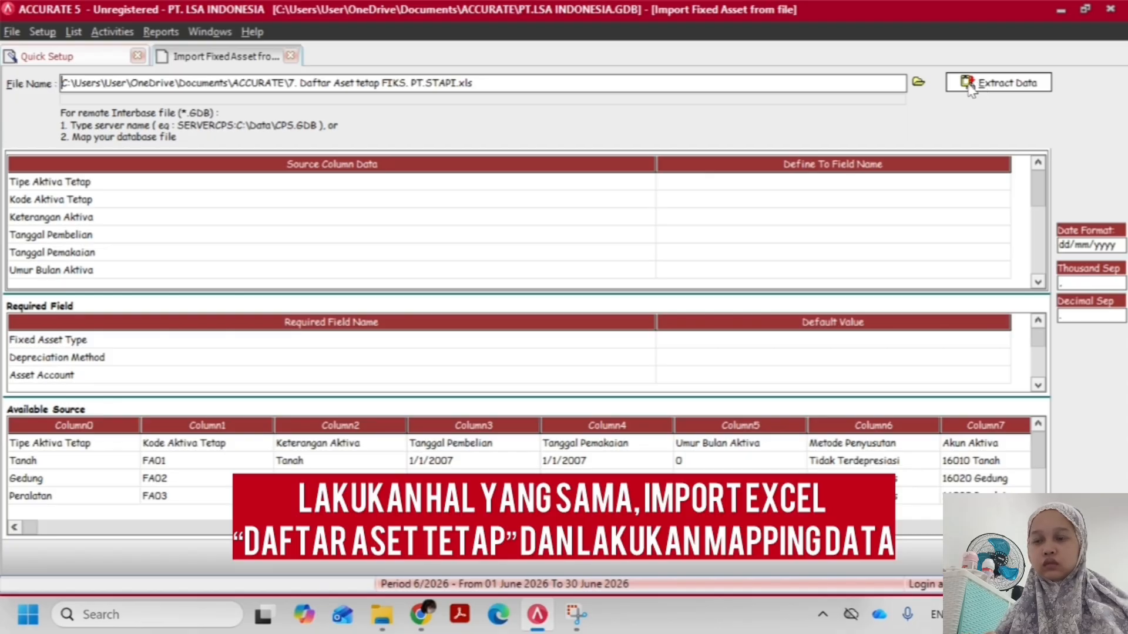
# Map the Tipe Aktiva Tetap column to Fixed Asset Type and dismiss the source definition without defining any values
pyautogui.click(897, 183)
pyautogui.click(1002, 183)
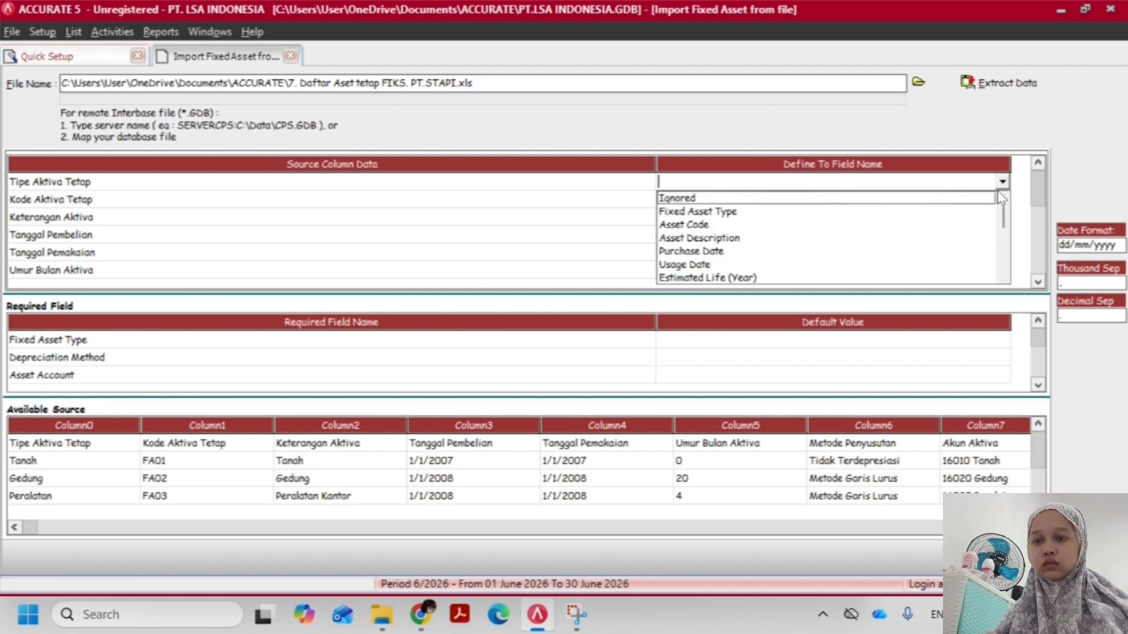
pyautogui.click(748, 213)
pyautogui.click(264, 69)
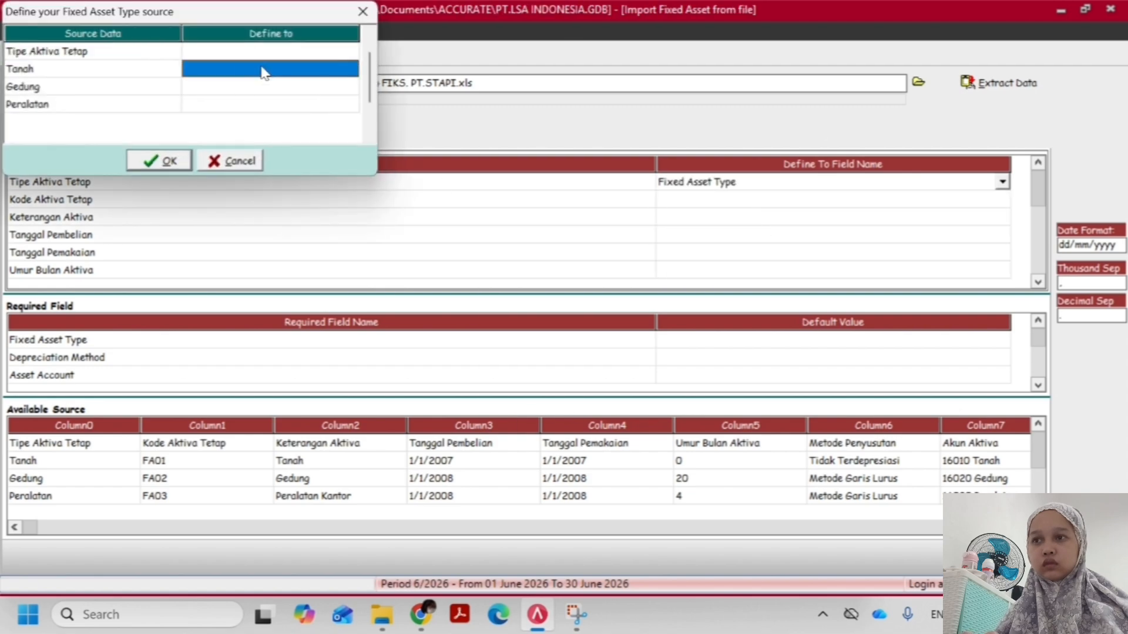
pyautogui.click(244, 165)
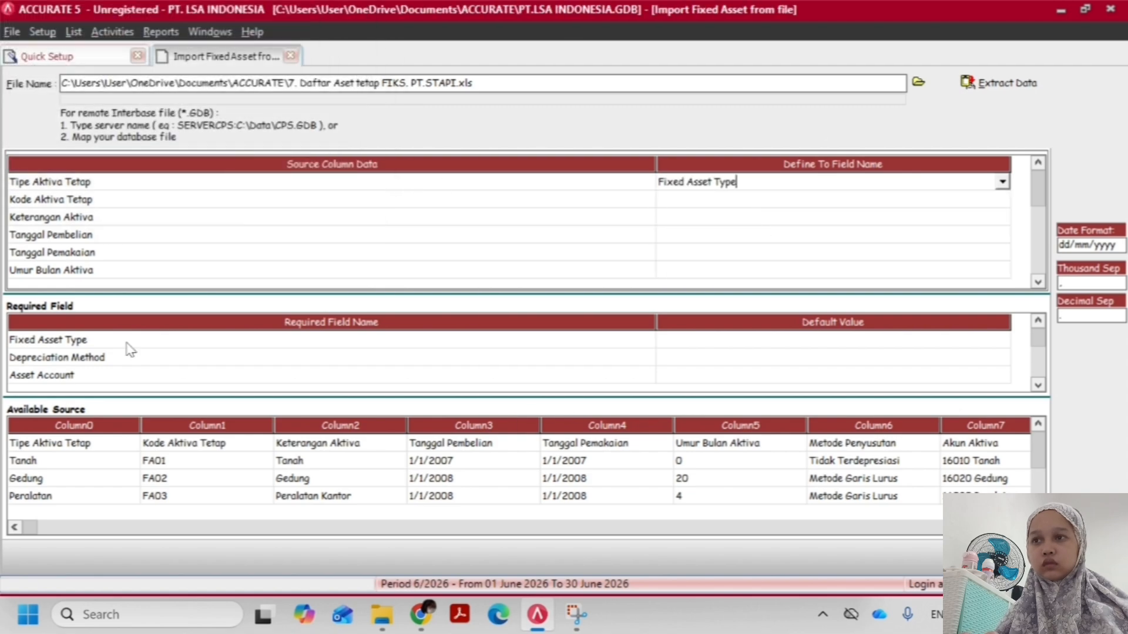
# Delete the Tipe Aktiva Tetap header row from the available source data and confirm the deletion
pyautogui.rightClick(111, 454)
pyautogui.click(146, 476)
pyautogui.click(527, 351)
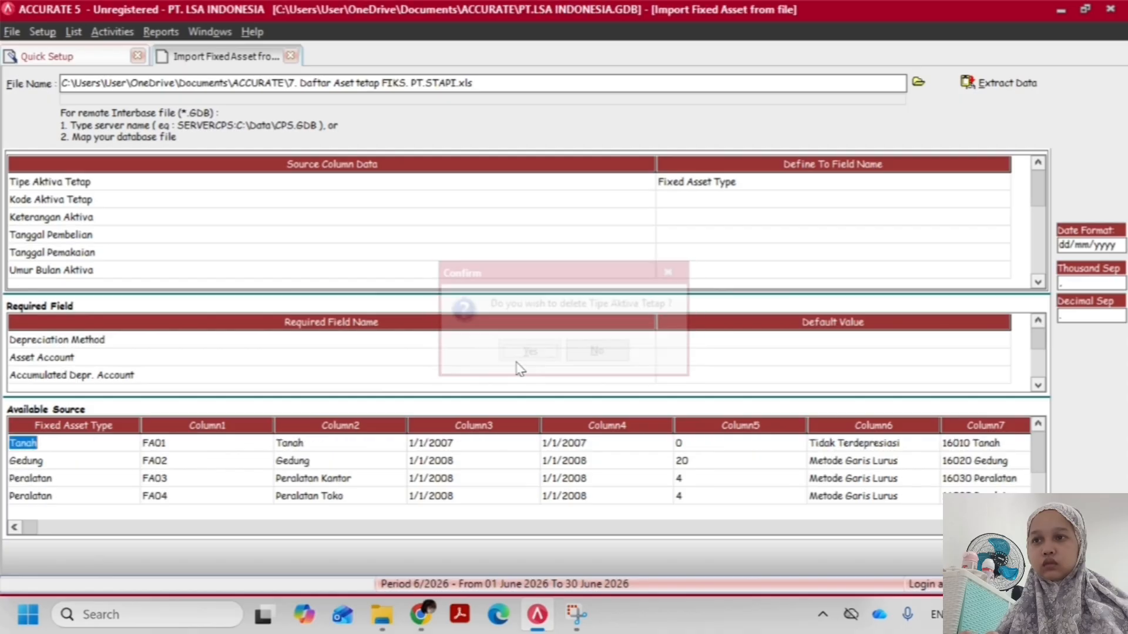
# Define the Fixed Asset Type source values Tanah as Tidak Disusutkan and Gedung as Bangunan Permanen
pyautogui.click(940, 183)
pyautogui.click(243, 53)
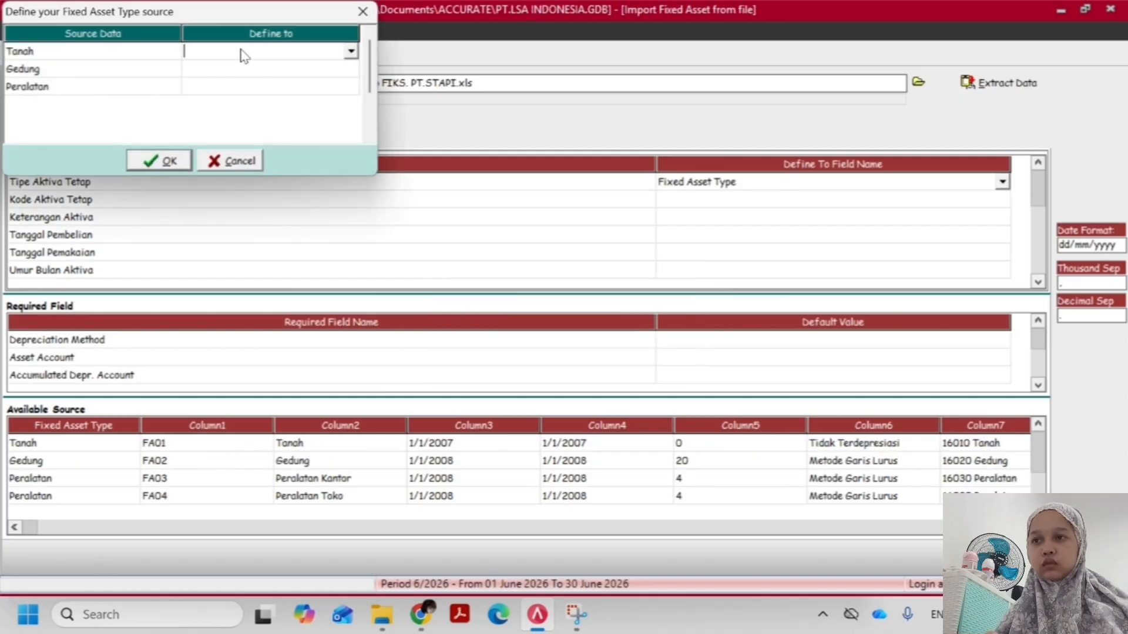
pyautogui.click(351, 51)
pyautogui.click(273, 69)
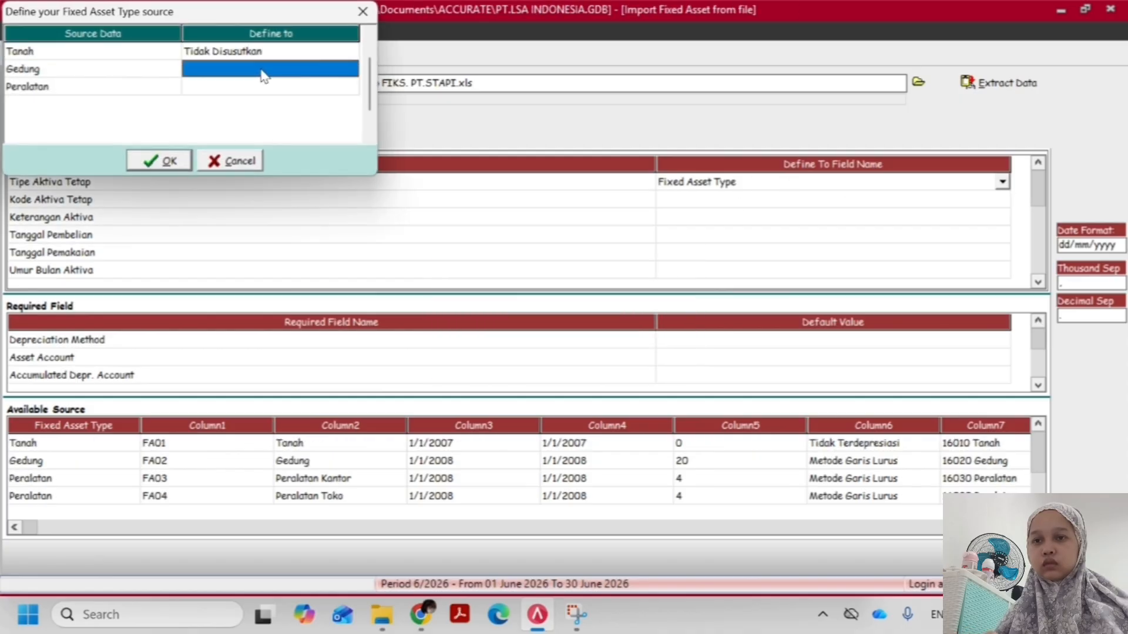
pyautogui.click(259, 71)
pyautogui.click(351, 69)
pyautogui.click(276, 96)
# Define the Peralatan source value as Gol 1 [Garis Lurus] and accept the fixed asset type definitions
pyautogui.click(224, 90)
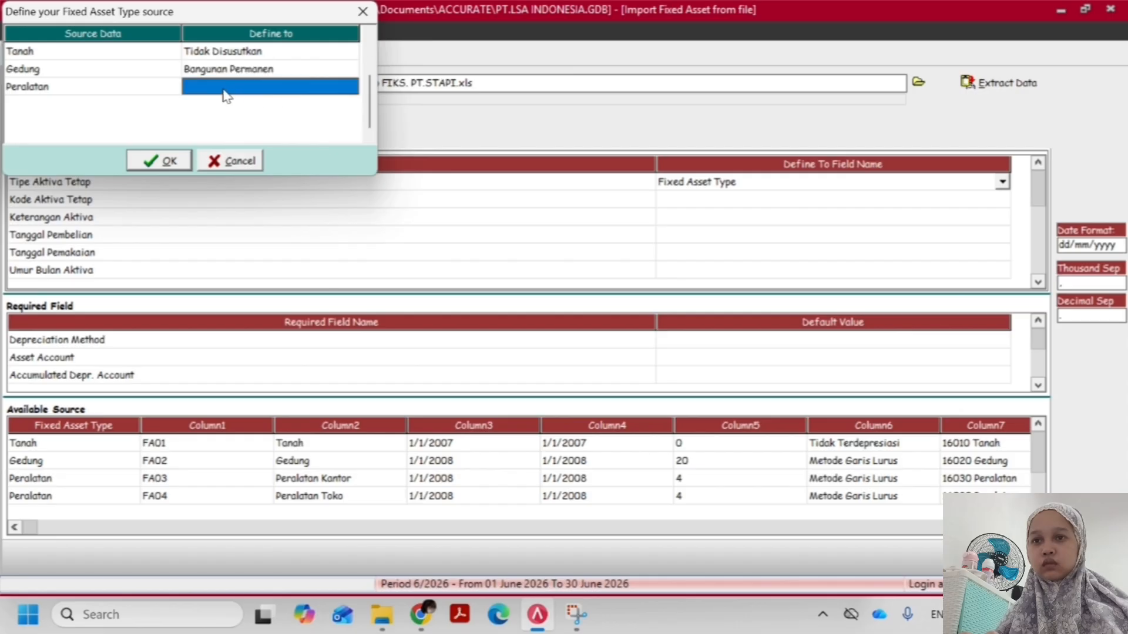
pyautogui.click(350, 87)
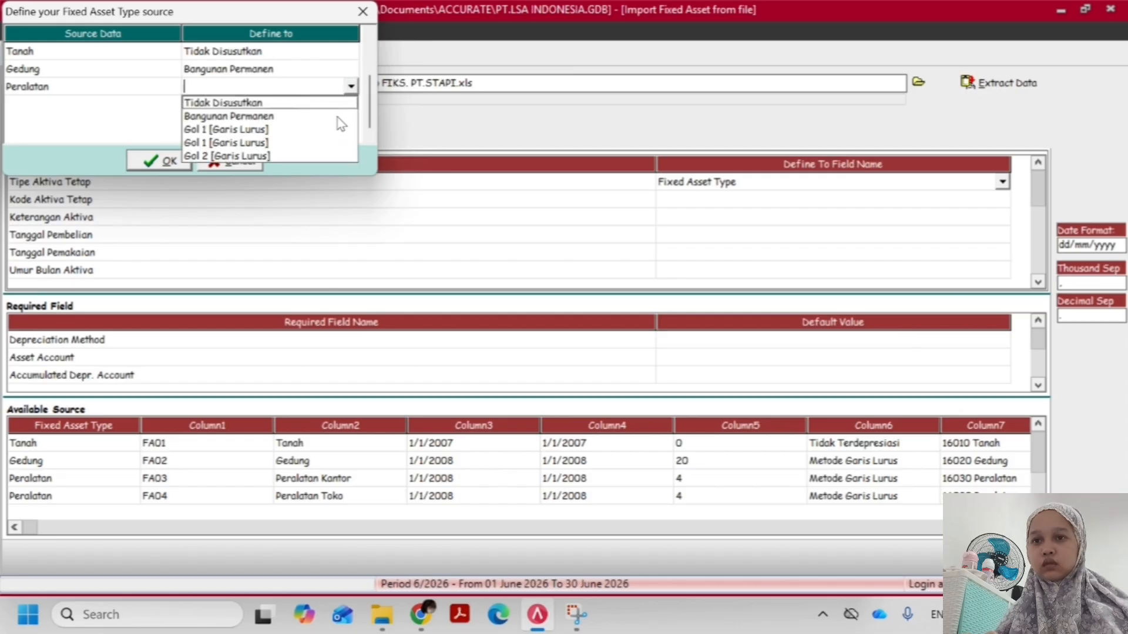
pyautogui.click(295, 139)
pyautogui.click(159, 160)
# Map the Kode Aktiva Tetap column to Asset Code and Keterangan Aktiva to Asset Description
pyautogui.click(718, 201)
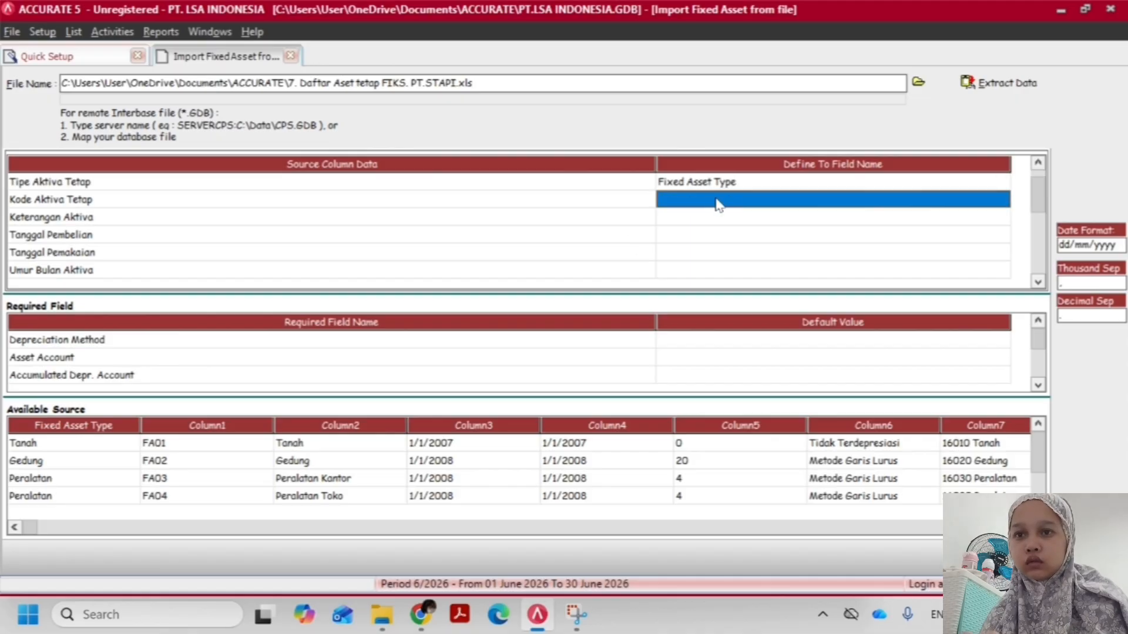
pyautogui.click(1002, 199)
pyautogui.click(712, 228)
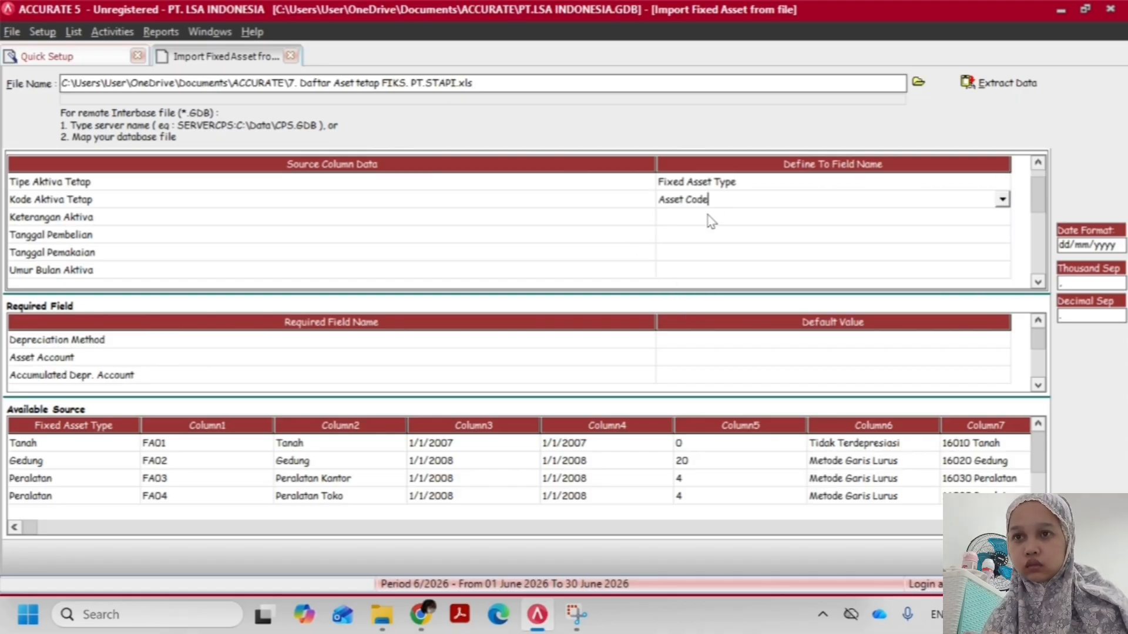
pyautogui.click(806, 224)
pyautogui.click(1001, 217)
pyautogui.click(750, 246)
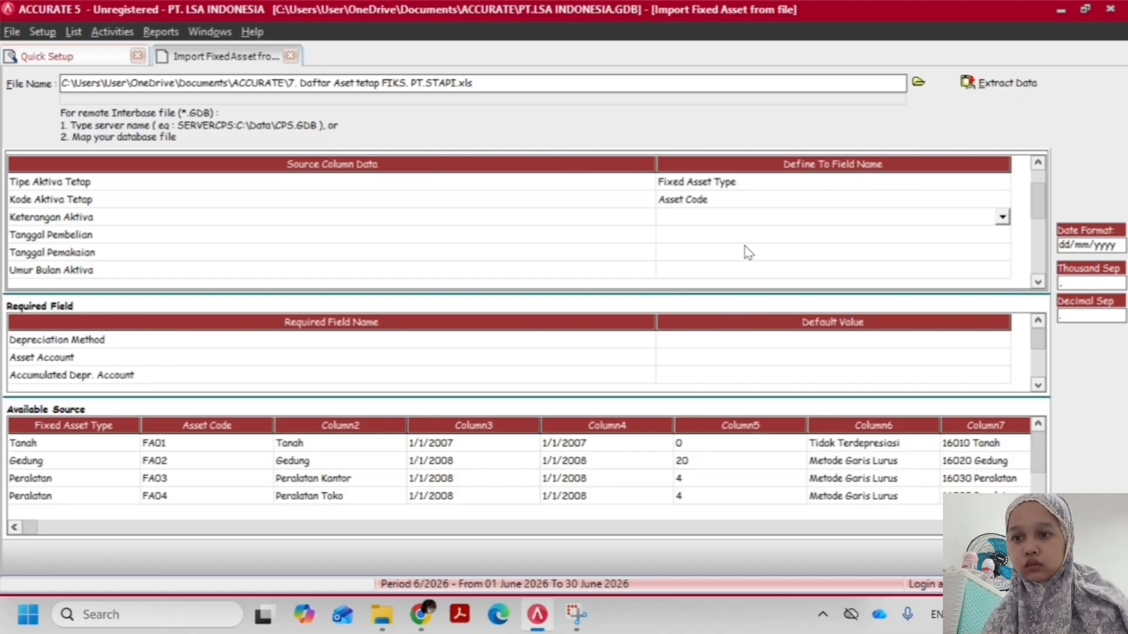
# Map the Tanggal Pembelian column to Purchase Date and Tanggal Pemakaian to Usage Date
pyautogui.click(1001, 234)
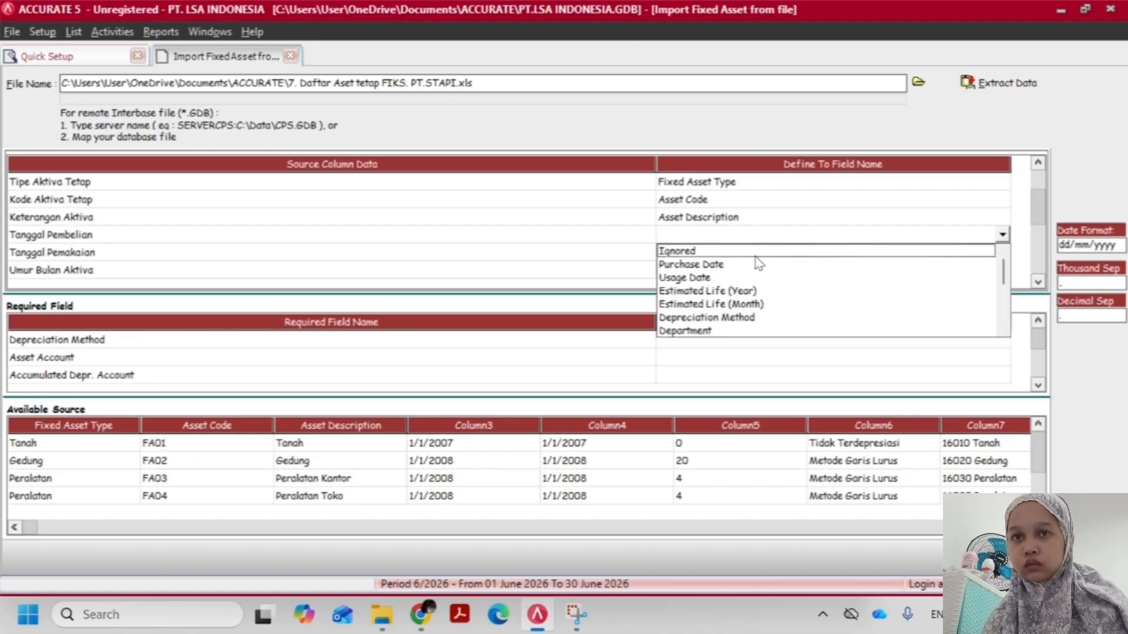
pyautogui.click(755, 264)
pyautogui.click(726, 254)
pyautogui.click(1002, 252)
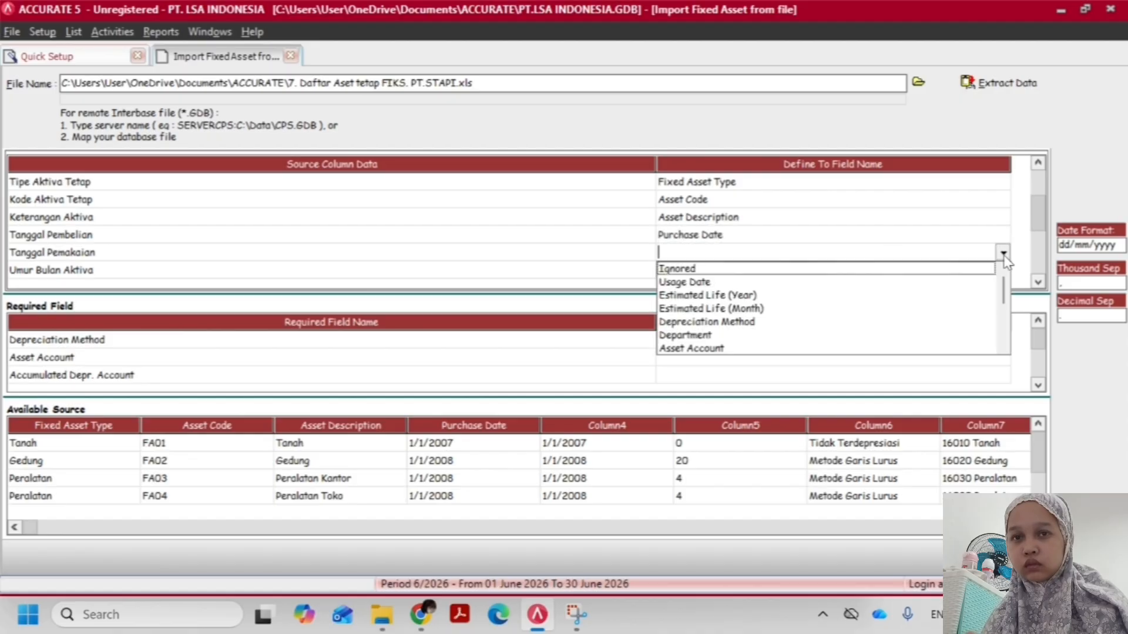
pyautogui.click(684, 282)
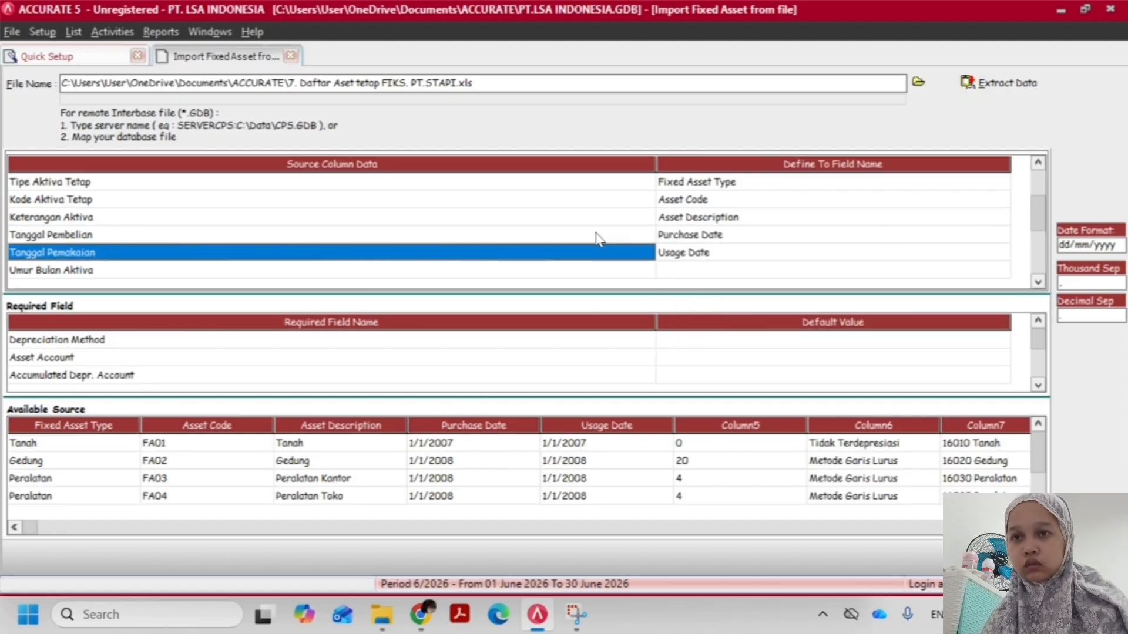
# Map the Umur Bulan Aktiva column to Estimated Life (Year)
pyautogui.scroll(-5, 600, 239)
pyautogui.click(828, 200)
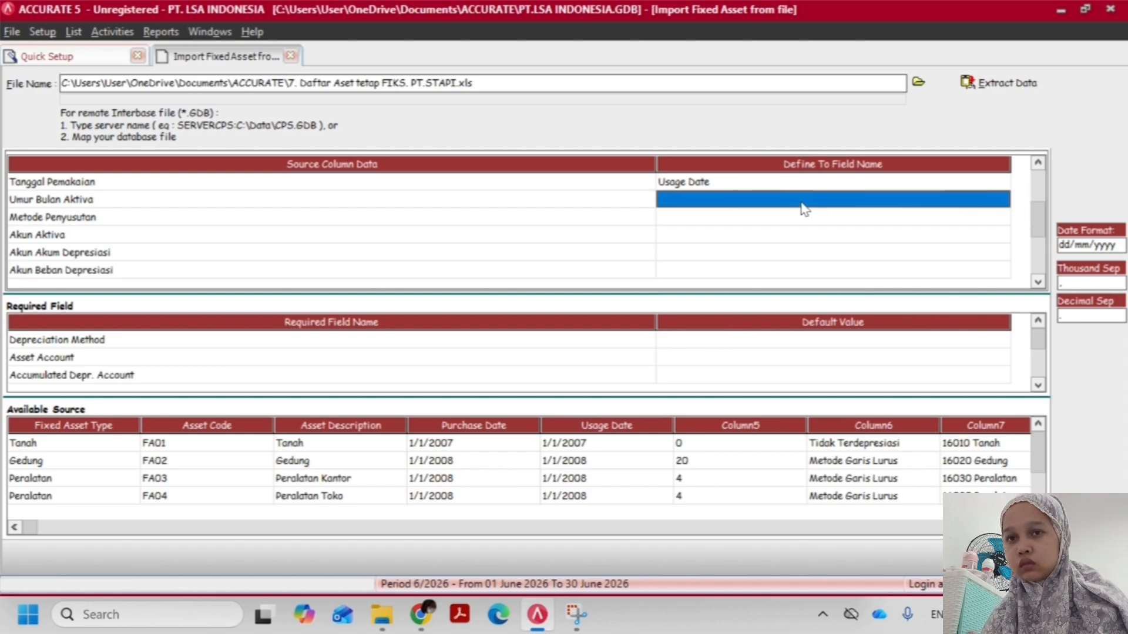
pyautogui.click(806, 202)
pyautogui.click(1002, 199)
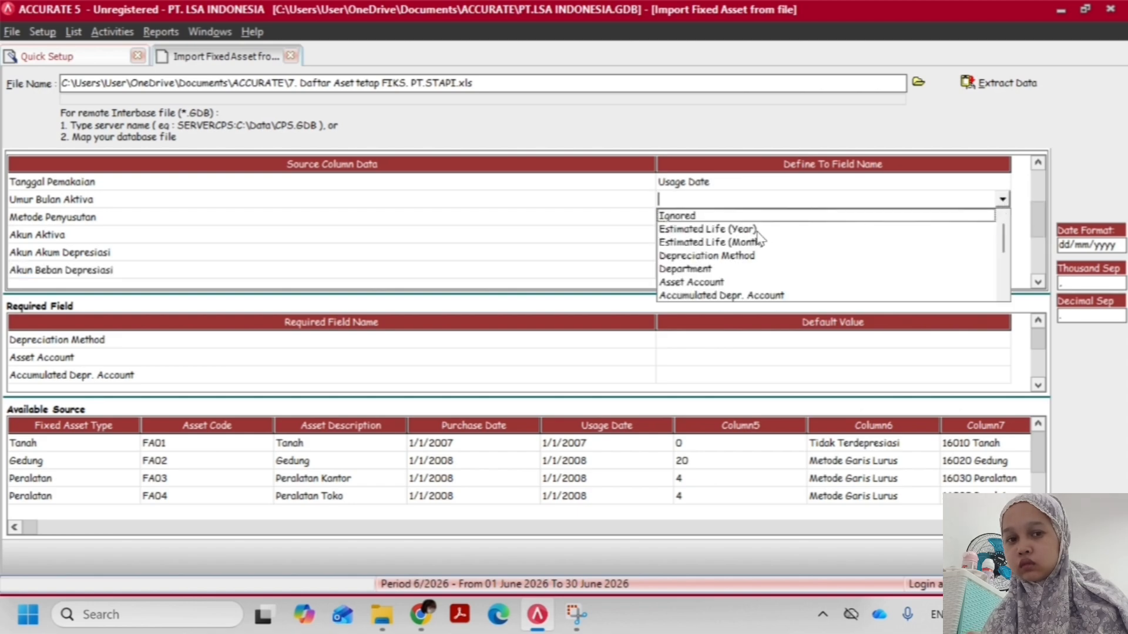
pyautogui.click(740, 229)
# Map the Metode Penyusutan column to Depreciation Method
pyautogui.click(705, 219)
pyautogui.click(716, 216)
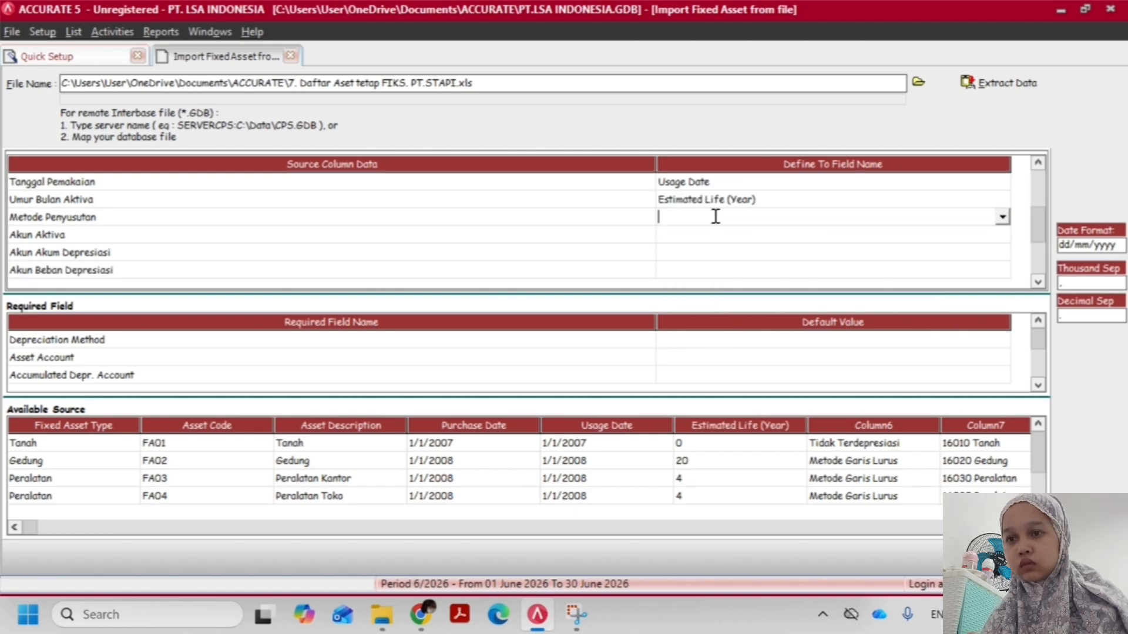
pyautogui.click(996, 229)
pyautogui.click(995, 223)
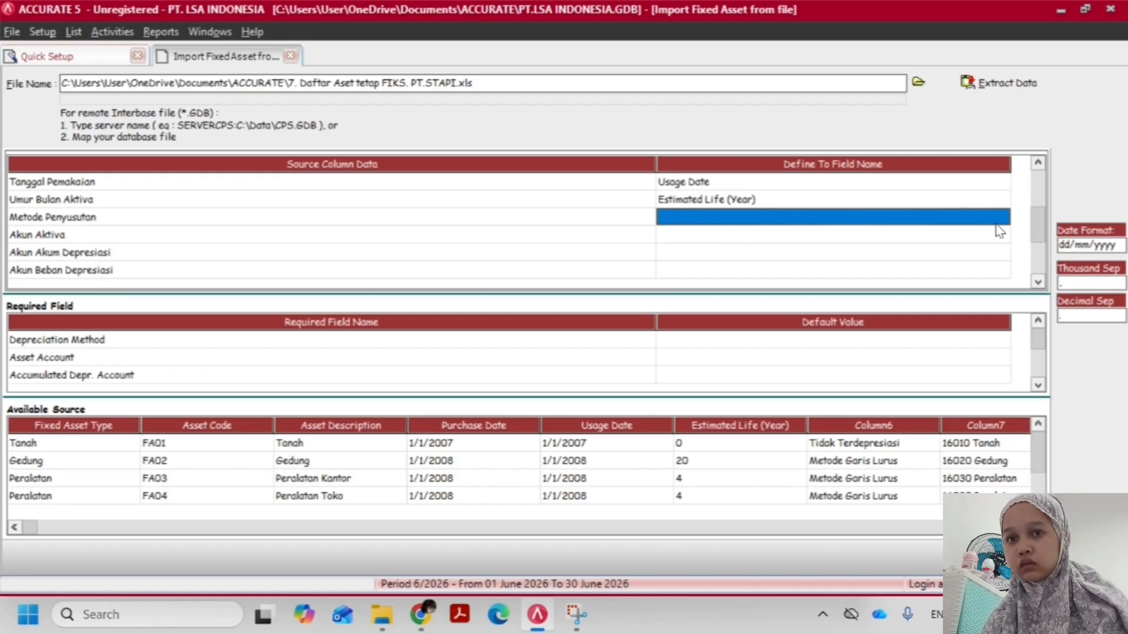
pyautogui.click(965, 220)
pyautogui.click(1002, 219)
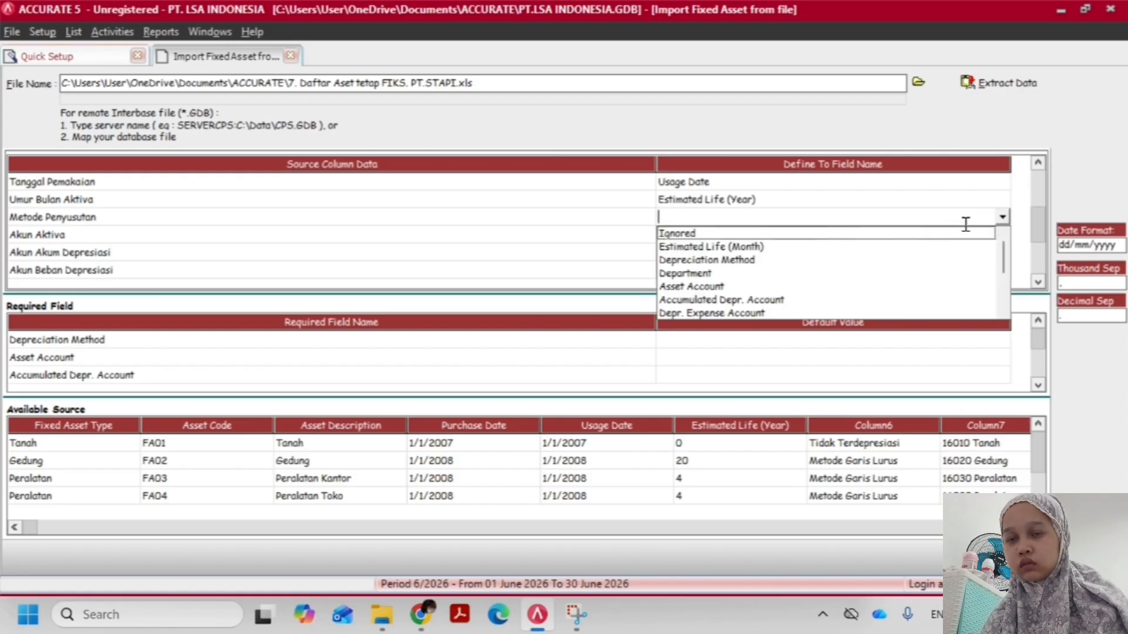
pyautogui.click(753, 262)
# Define Tidak Terdepresiasi as Non Depreciable and Metode Garis Lurus as Straight Line Method, and accept the depreciation method definitions
pyautogui.click(311, 59)
pyautogui.click(322, 55)
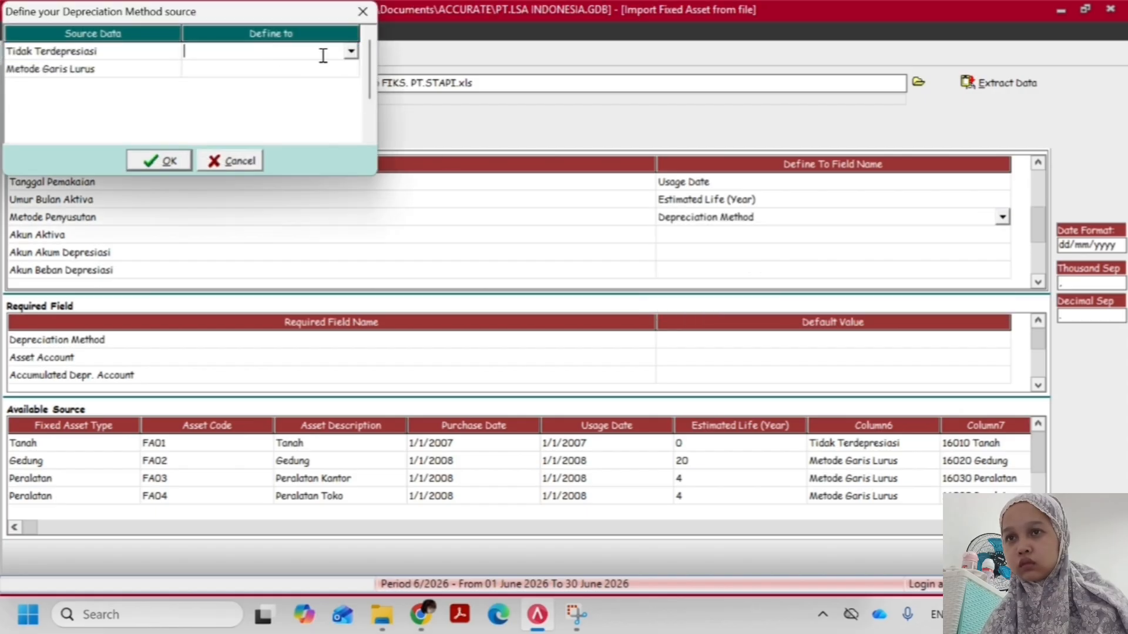
pyautogui.click(351, 52)
pyautogui.click(294, 67)
pyautogui.click(293, 69)
pyautogui.click(351, 70)
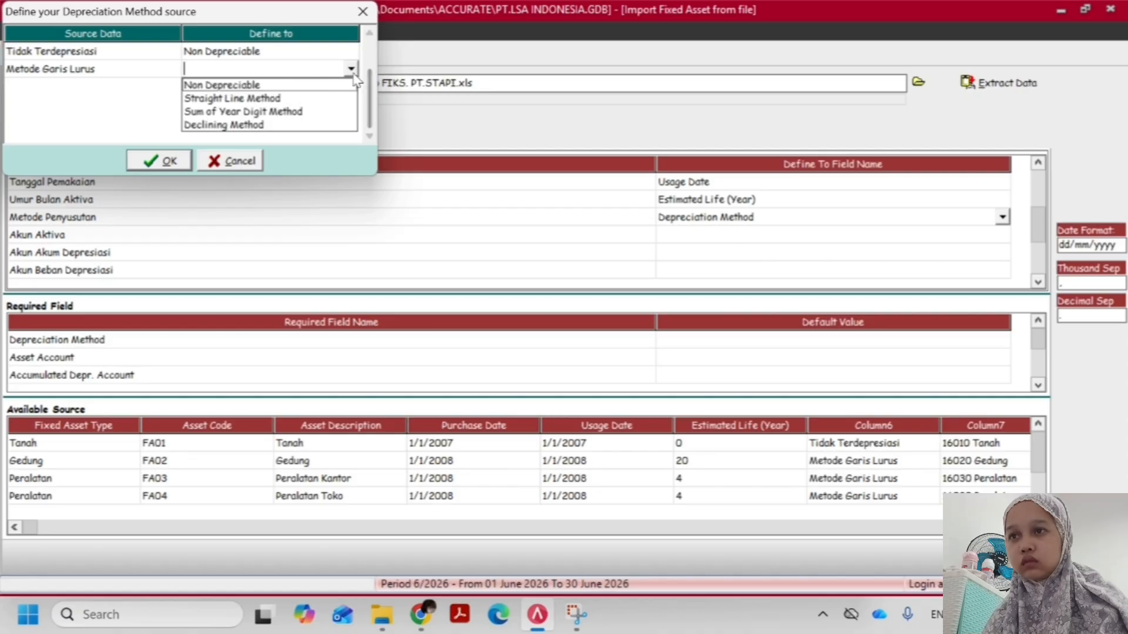
pyautogui.click(247, 98)
pyautogui.click(159, 160)
# Map the Akun Aktiva column to Asset Account
pyautogui.click(781, 249)
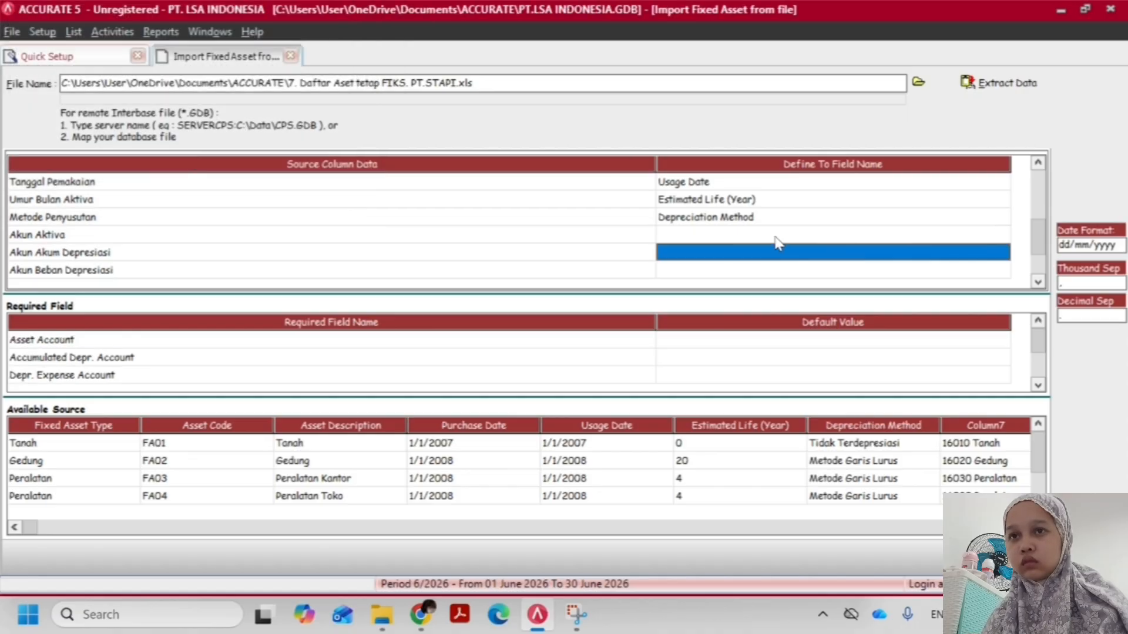
pyautogui.click(778, 241)
pyautogui.click(1002, 235)
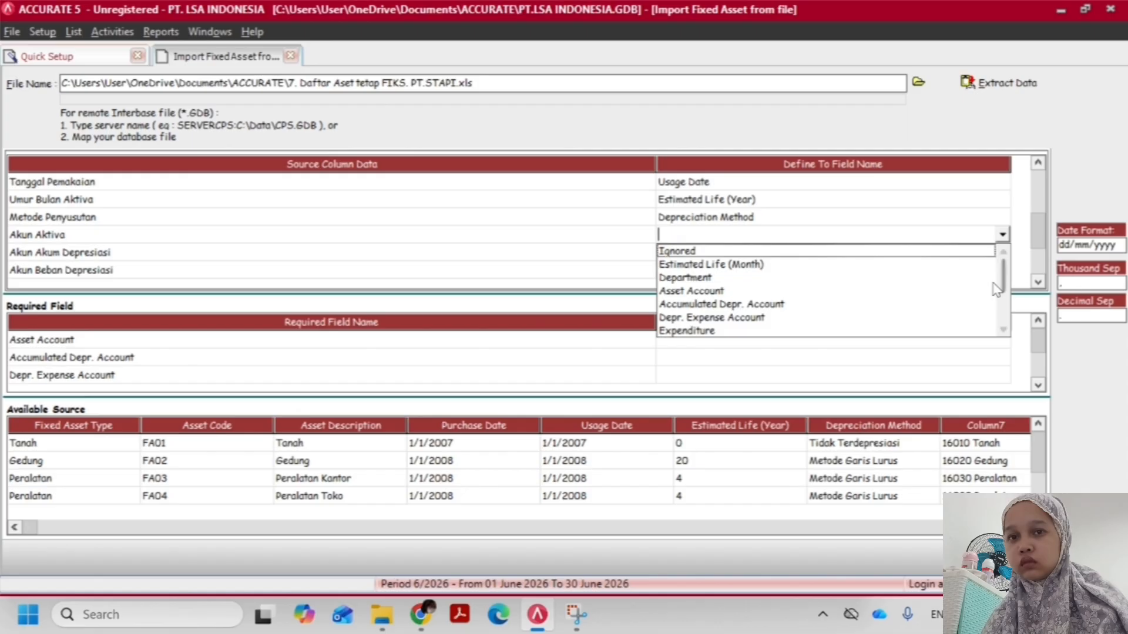
pyautogui.scroll(-1, 709, 228)
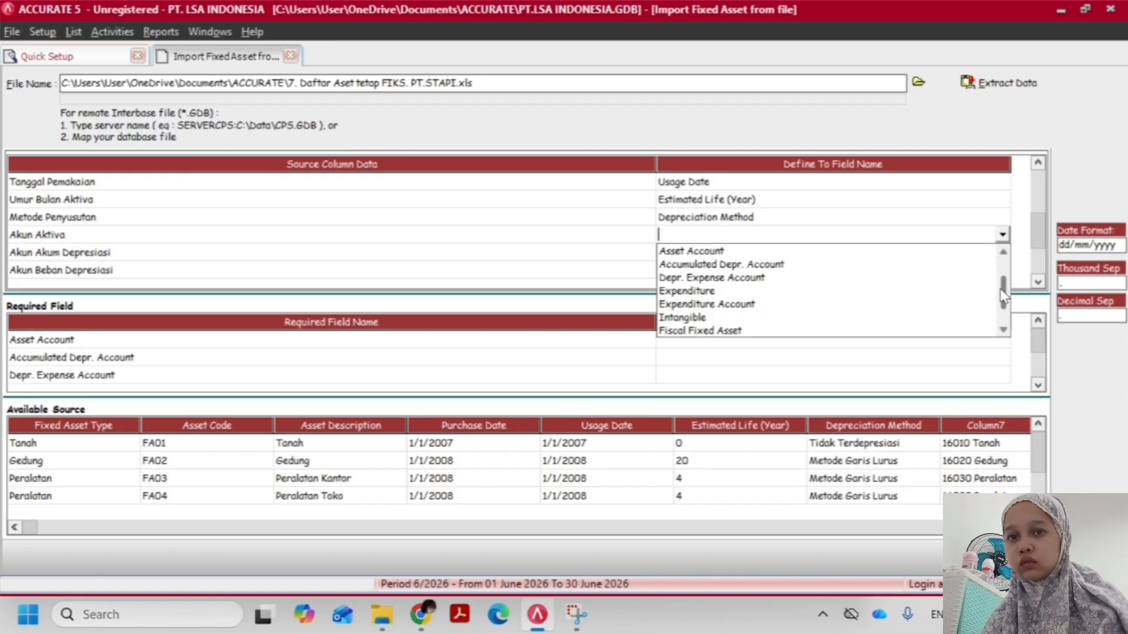
pyautogui.click(696, 250)
# Define the asset account source values as 16010, Tanah; 16020, Gedung; and 16030, Peralatan, and accept them
pyautogui.click(296, 59)
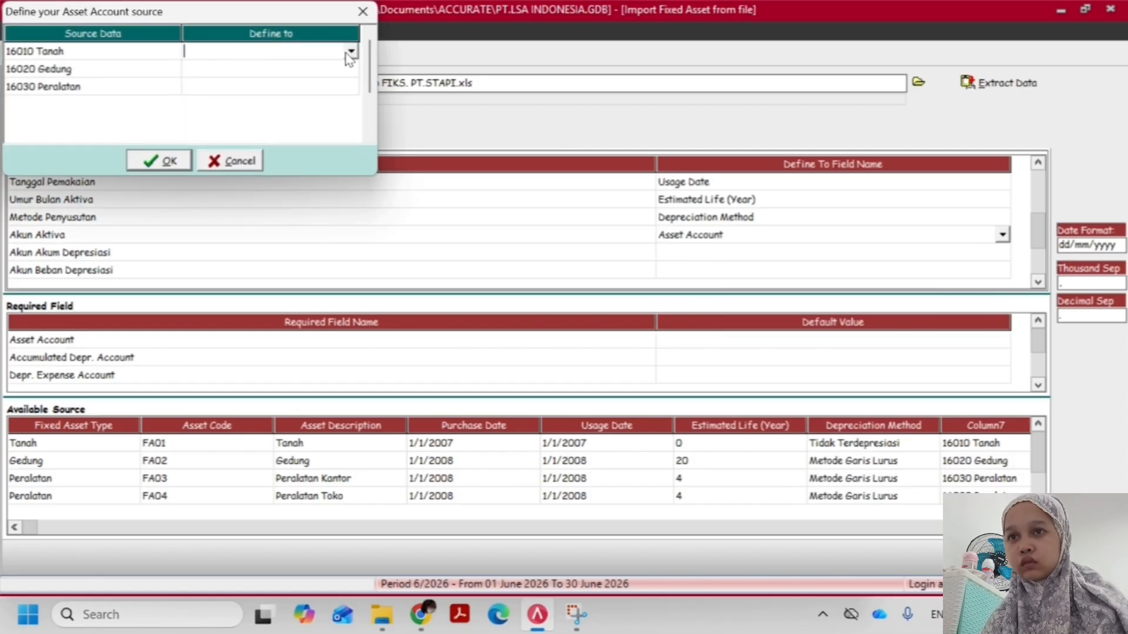
pyautogui.click(352, 52)
pyautogui.click(306, 65)
pyautogui.click(328, 75)
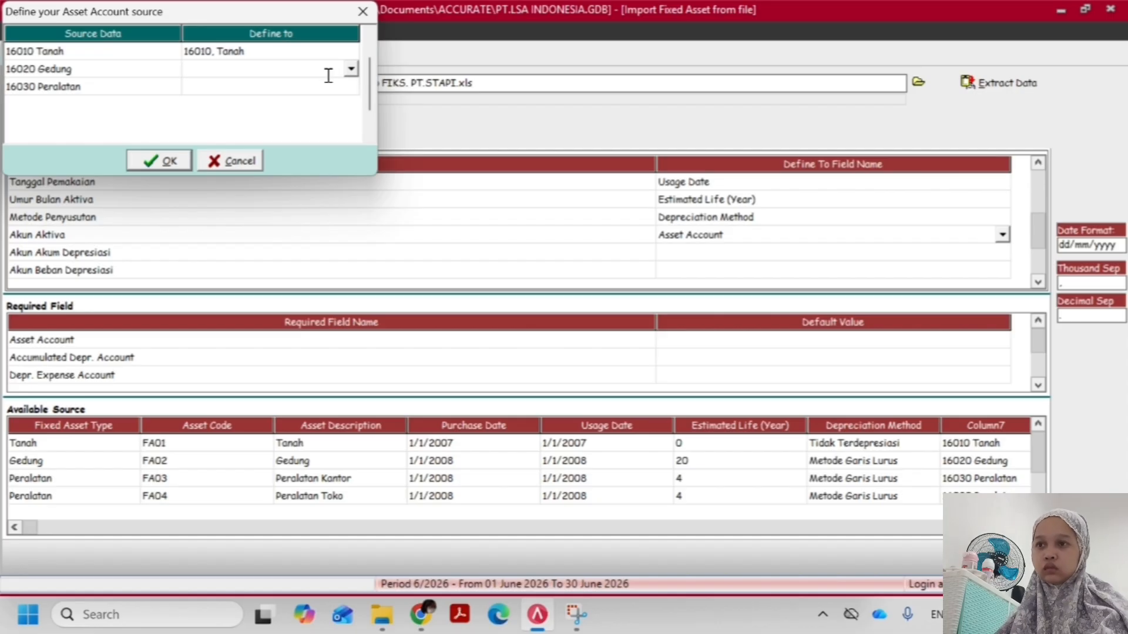
pyautogui.click(351, 68)
pyautogui.click(265, 98)
pyautogui.click(235, 87)
pyautogui.click(351, 87)
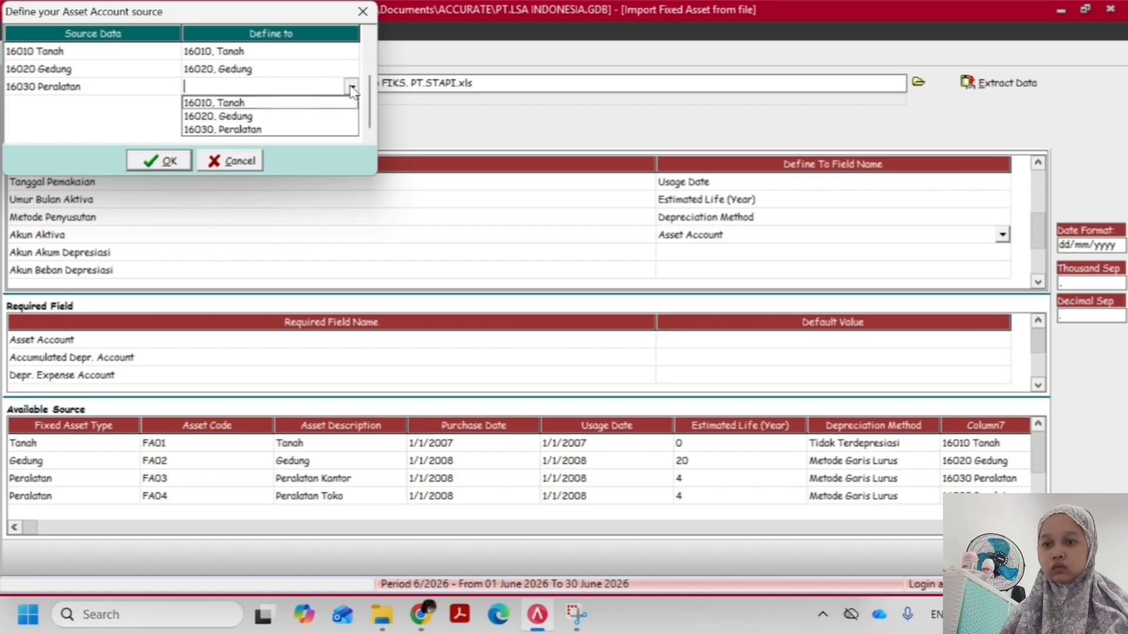
pyautogui.click(298, 129)
pyautogui.click(159, 160)
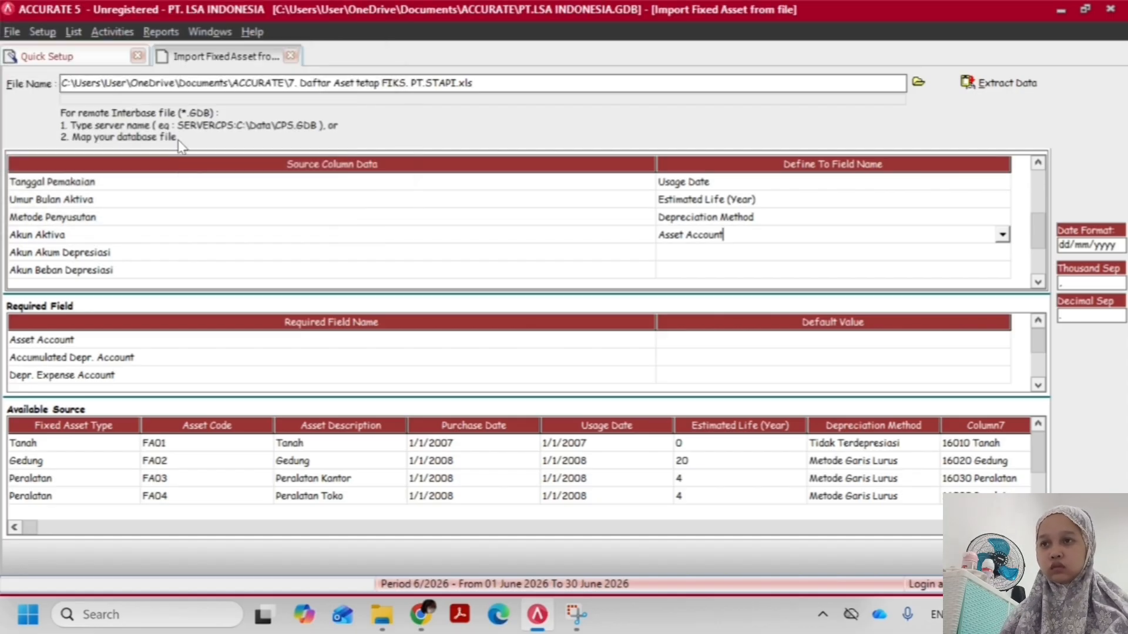
# Map the Akun Akum Depresiasi column to Accumulated Depr. Account
pyautogui.click(755, 254)
pyautogui.click(1002, 253)
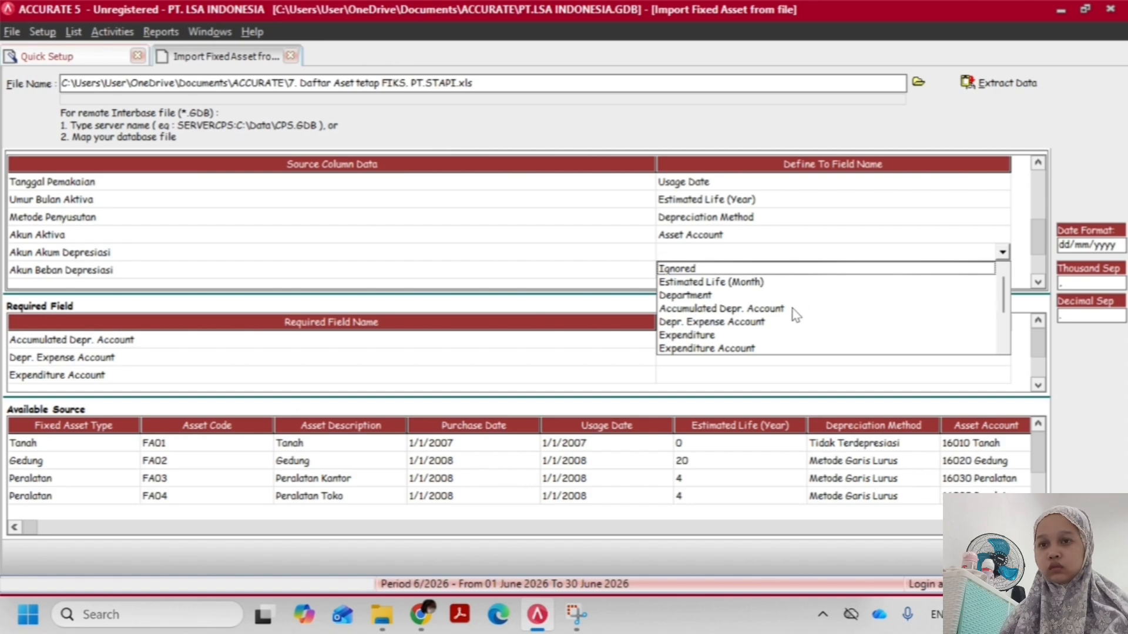
pyautogui.click(758, 309)
# Define the 17010 source value as 17010, Akum Penyust Gedung, choose the account for the 17020 source value, and accept the definitions
pyautogui.click(235, 51)
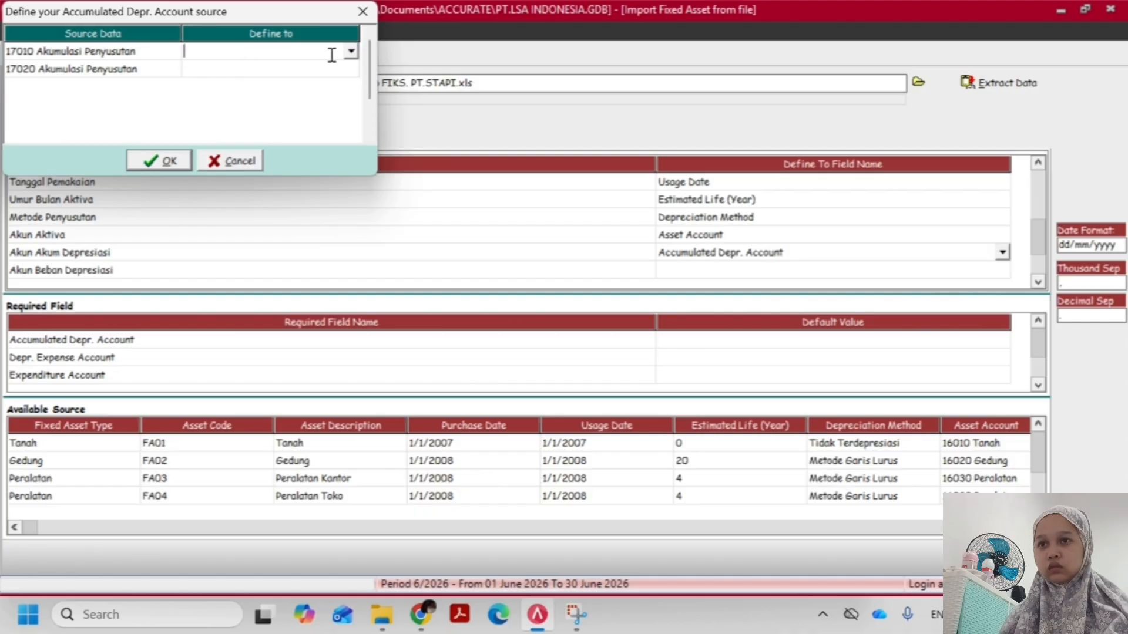
pyautogui.click(351, 52)
pyautogui.click(315, 68)
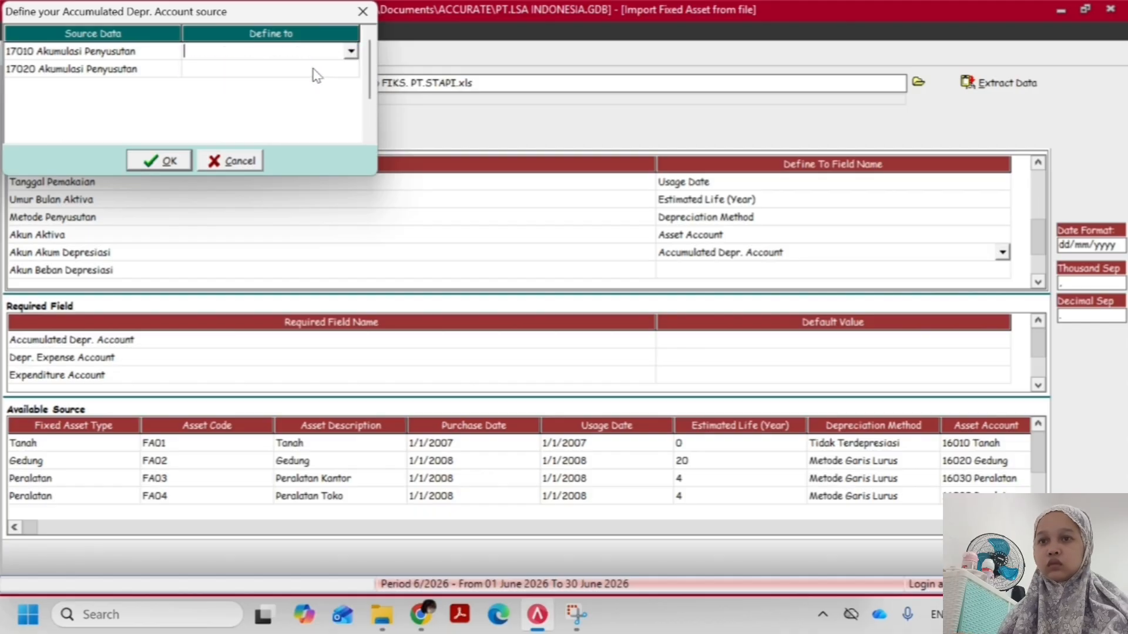
pyautogui.click(296, 70)
pyautogui.click(351, 69)
pyautogui.click(305, 98)
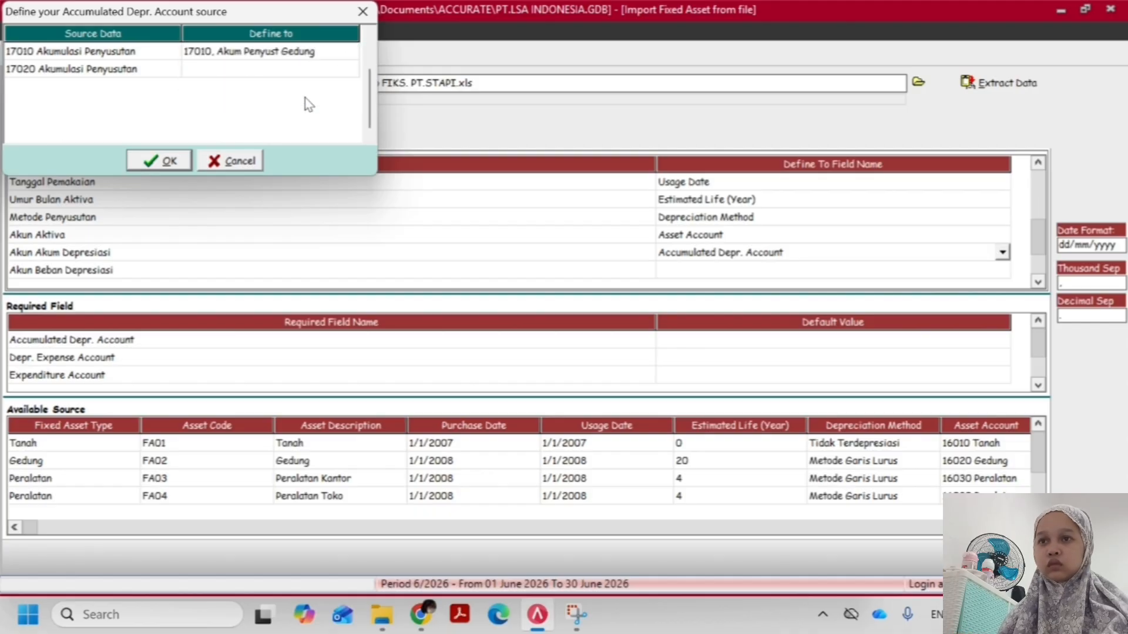
pyautogui.click(188, 161)
# Map the Akun Beban Depresiasi column to Depr. Expense Account
pyautogui.click(778, 273)
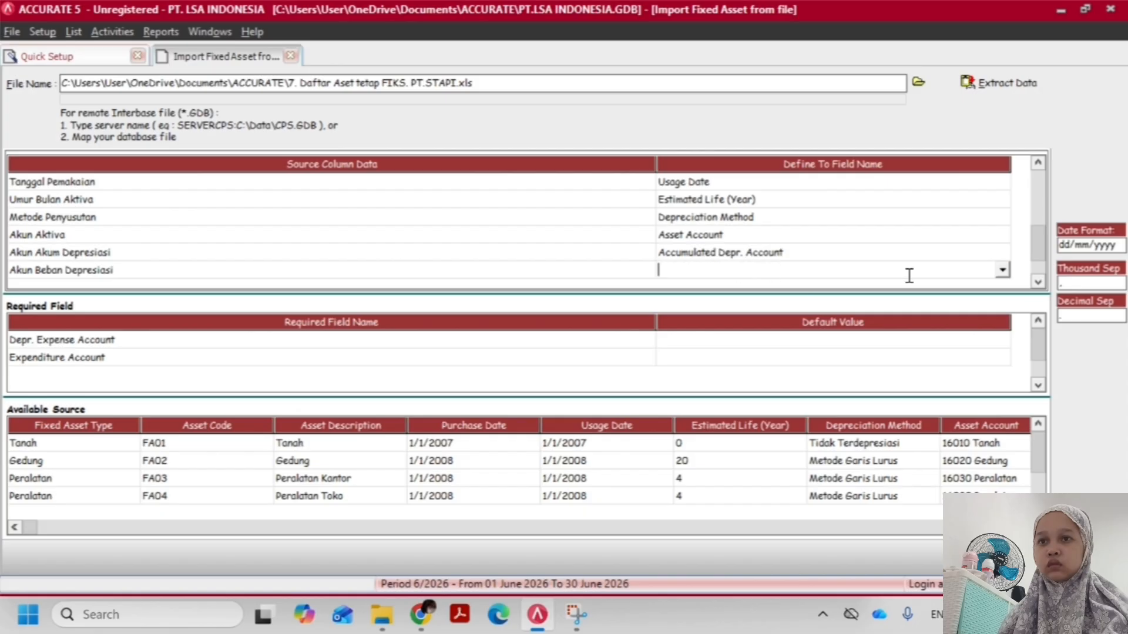
pyautogui.click(1002, 270)
pyautogui.click(727, 330)
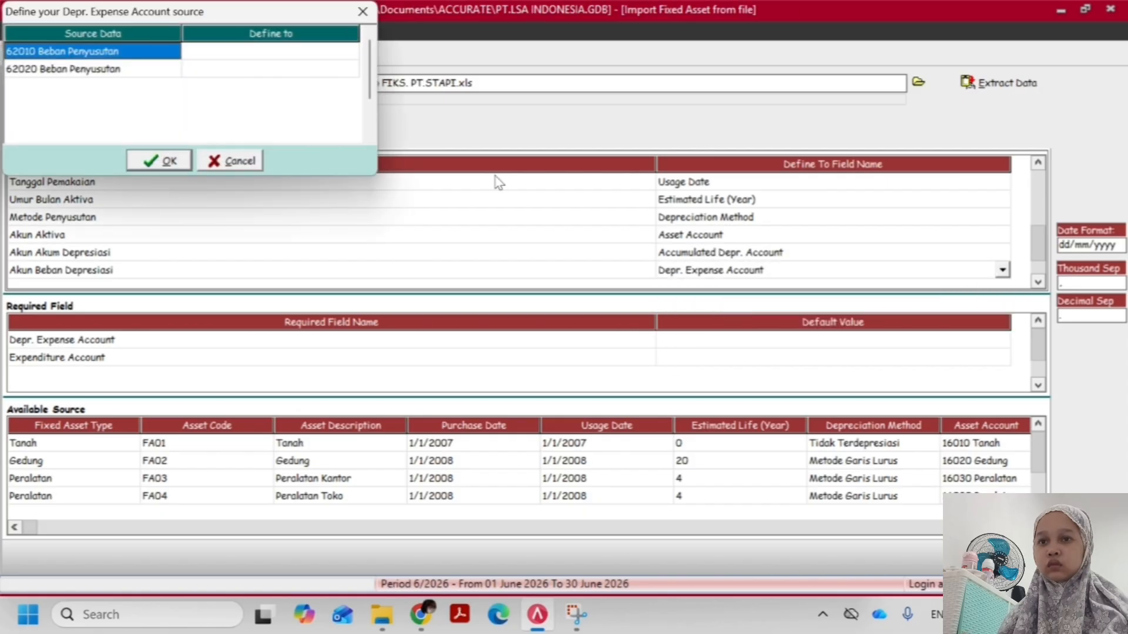
# Define the 62010 depreciation expense source value as 62010, Beban Penyusutan Gedung
pyautogui.click(304, 62)
pyautogui.click(306, 54)
pyautogui.click(350, 52)
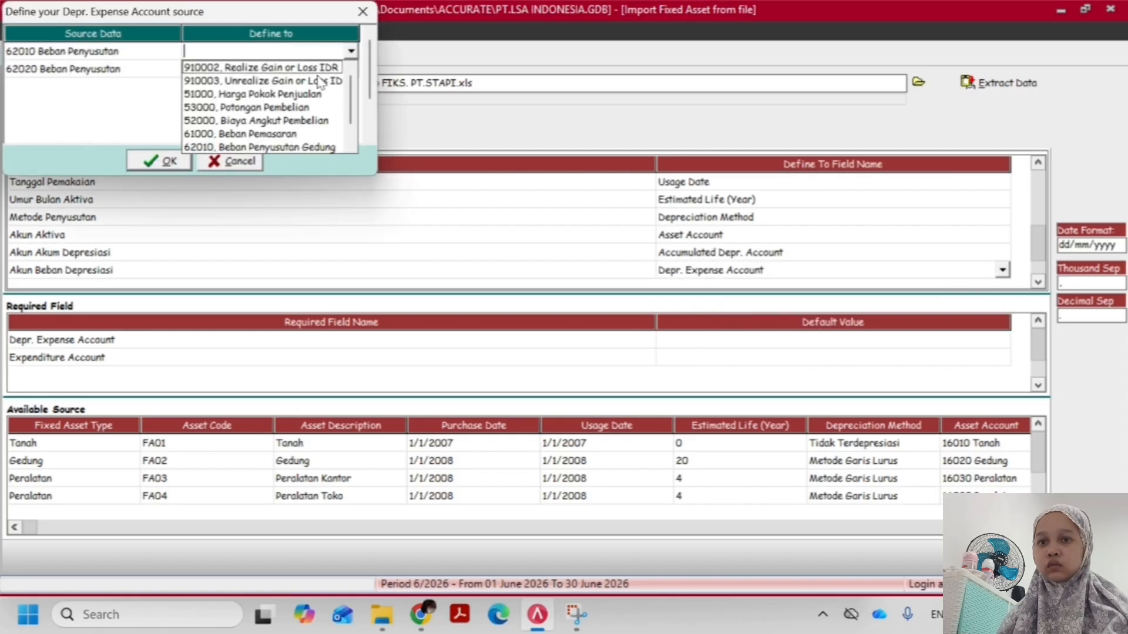
pyautogui.scroll(-1, 345, 94)
pyautogui.click(324, 122)
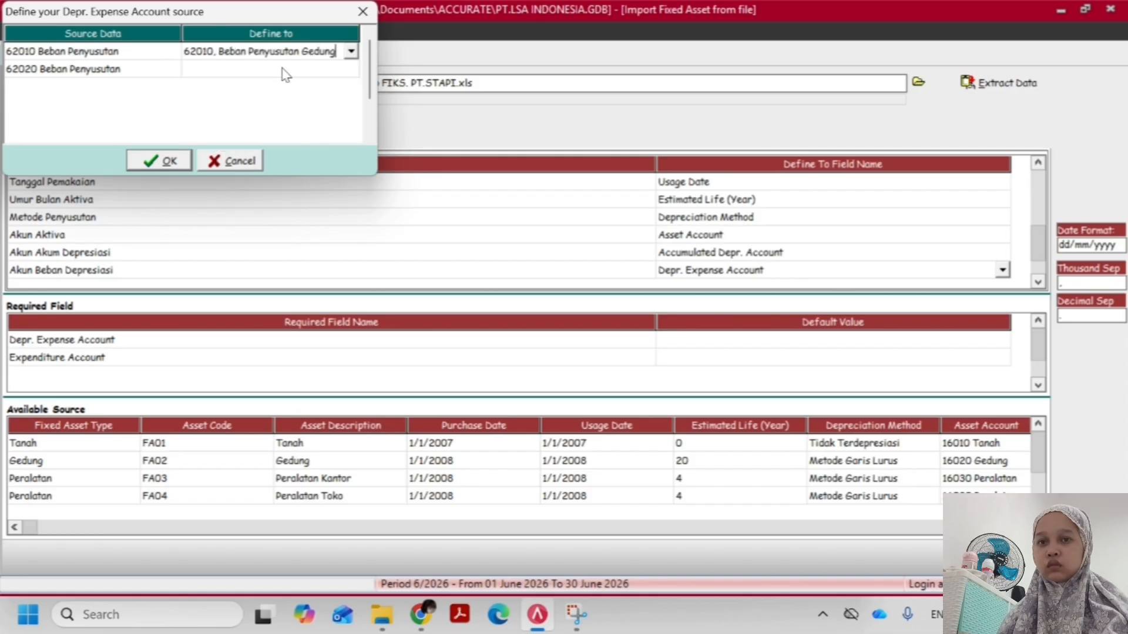
# Define the 62020 depreciation expense source value as 62020, Beban Penyusutan Peralatan, and accept the definitions
pyautogui.click(341, 70)
pyautogui.click(351, 69)
pyautogui.scroll(-2, 347, 129)
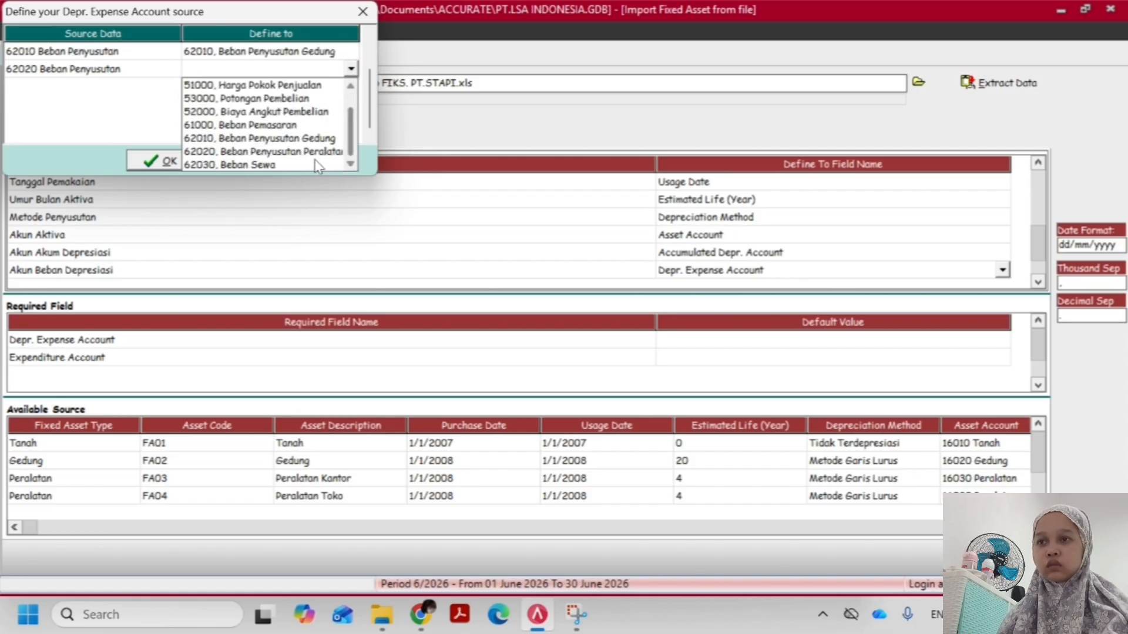
pyautogui.click(317, 165)
pyautogui.click(350, 69)
pyautogui.click(344, 151)
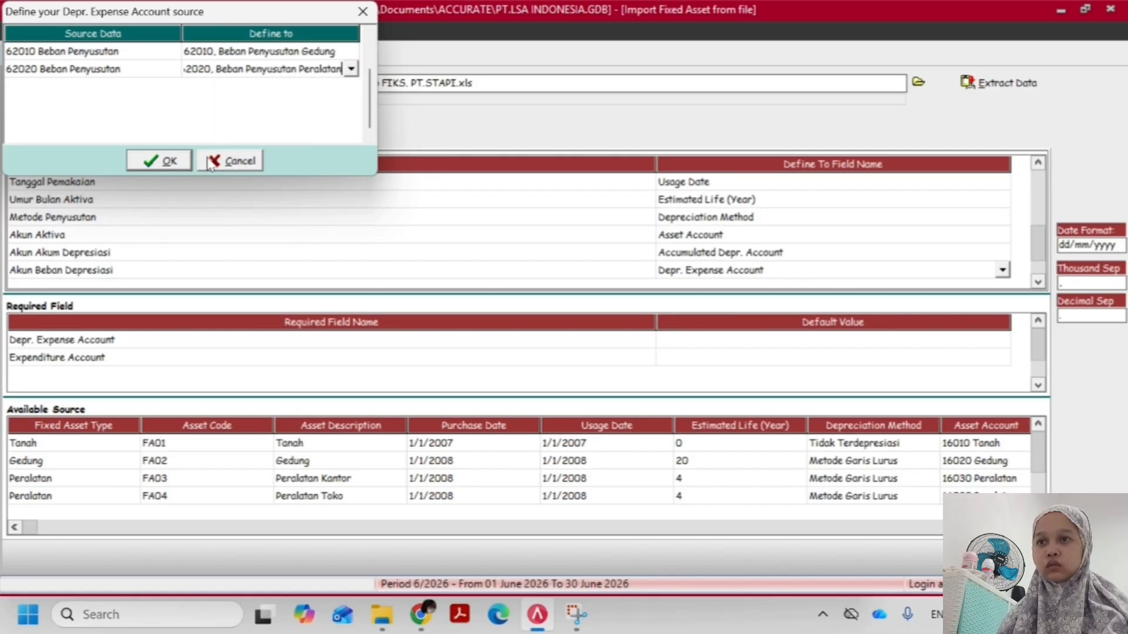
pyautogui.click(156, 160)
# Map the Sumber Dana column to Expenditure and open the field choices for the Akun Sumber Dana column
pyautogui.scroll(-3, 770, 252)
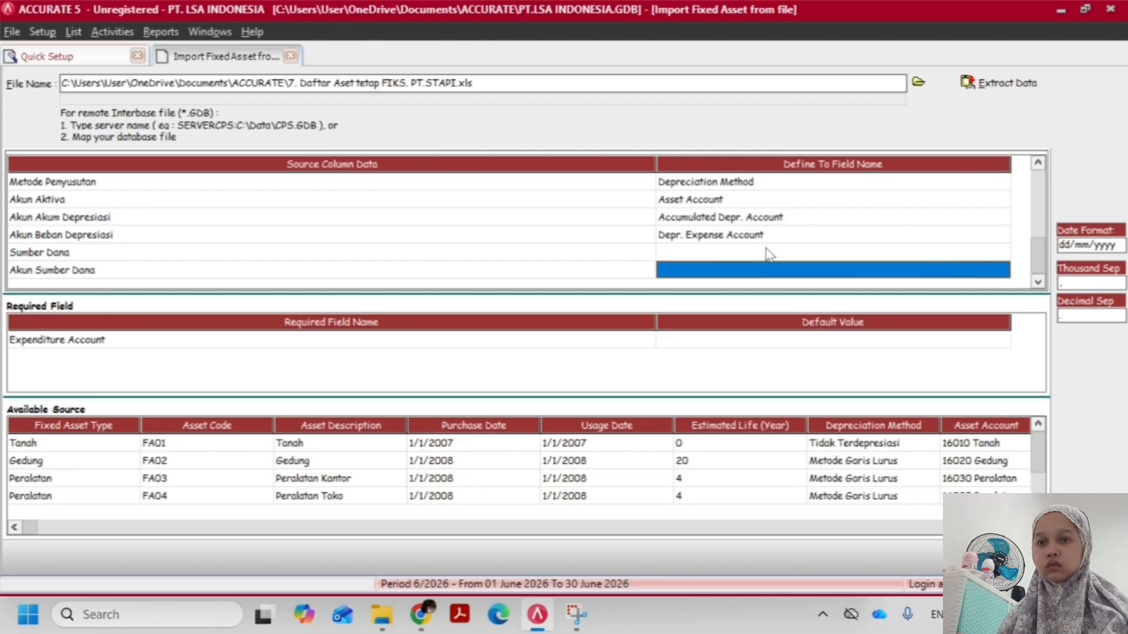
pyautogui.click(770, 254)
pyautogui.click(1002, 252)
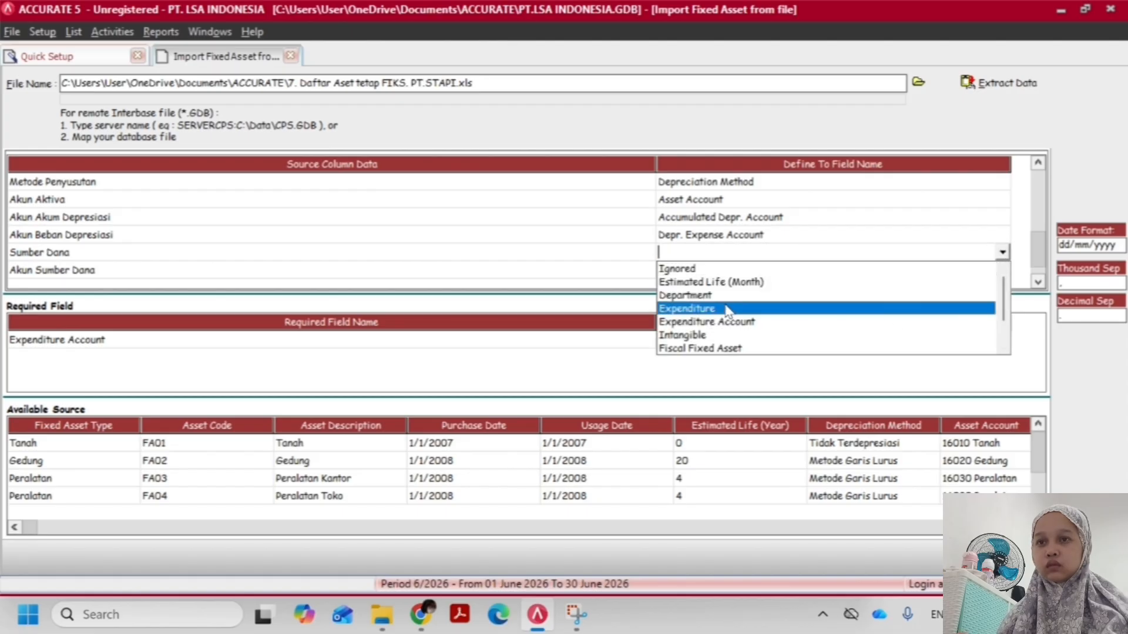
pyautogui.click(728, 309)
pyautogui.click(717, 271)
pyautogui.click(1002, 270)
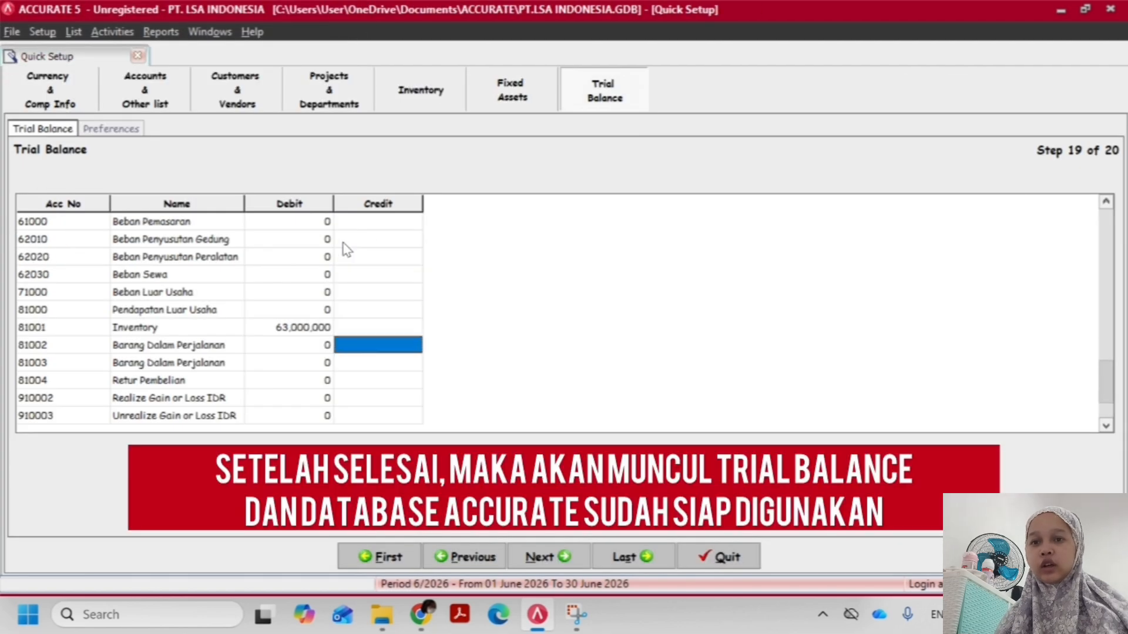
pyautogui.scroll(-4, 342, 242)
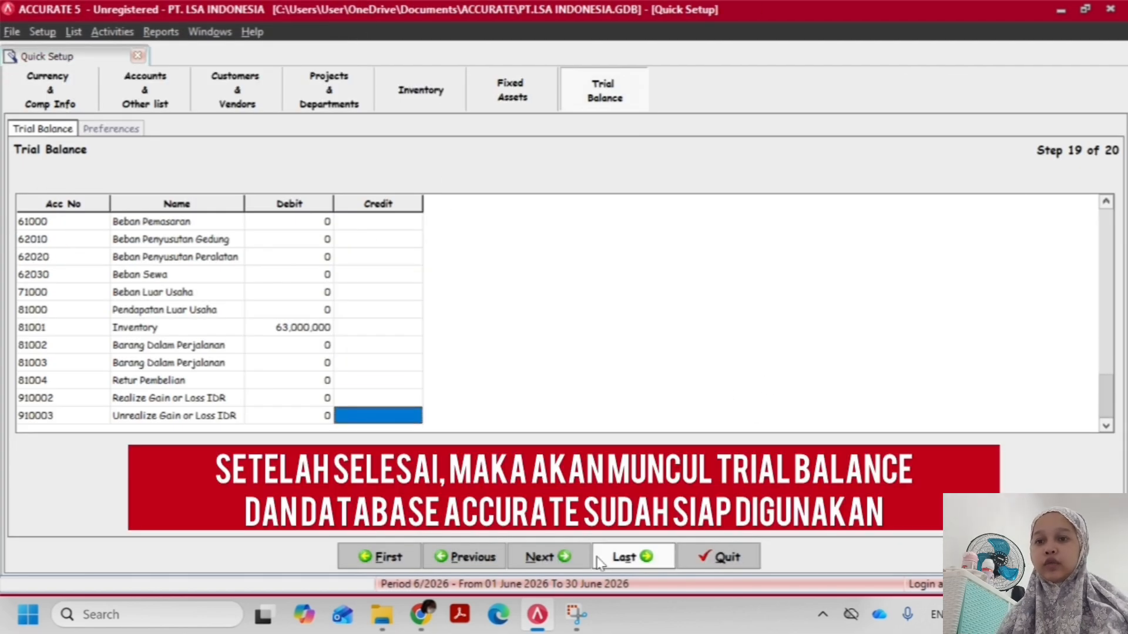
# Advance through the Trial Balance and Company Preferences pages, finish Quick Setup, and close the Explorer pane
pyautogui.click(549, 556)
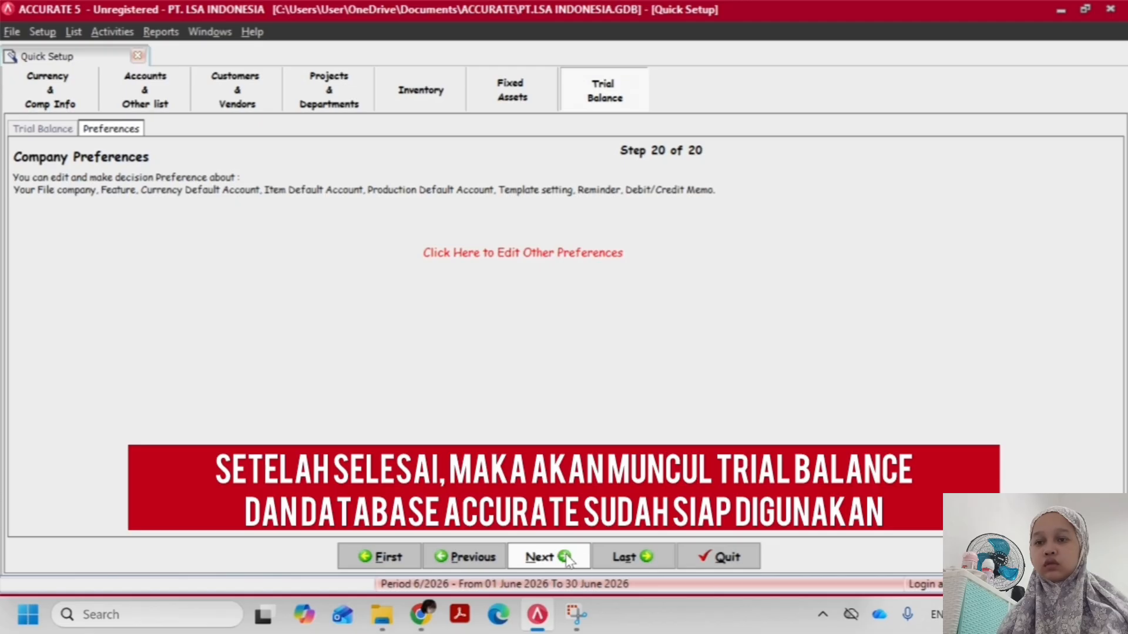
pyautogui.click(548, 557)
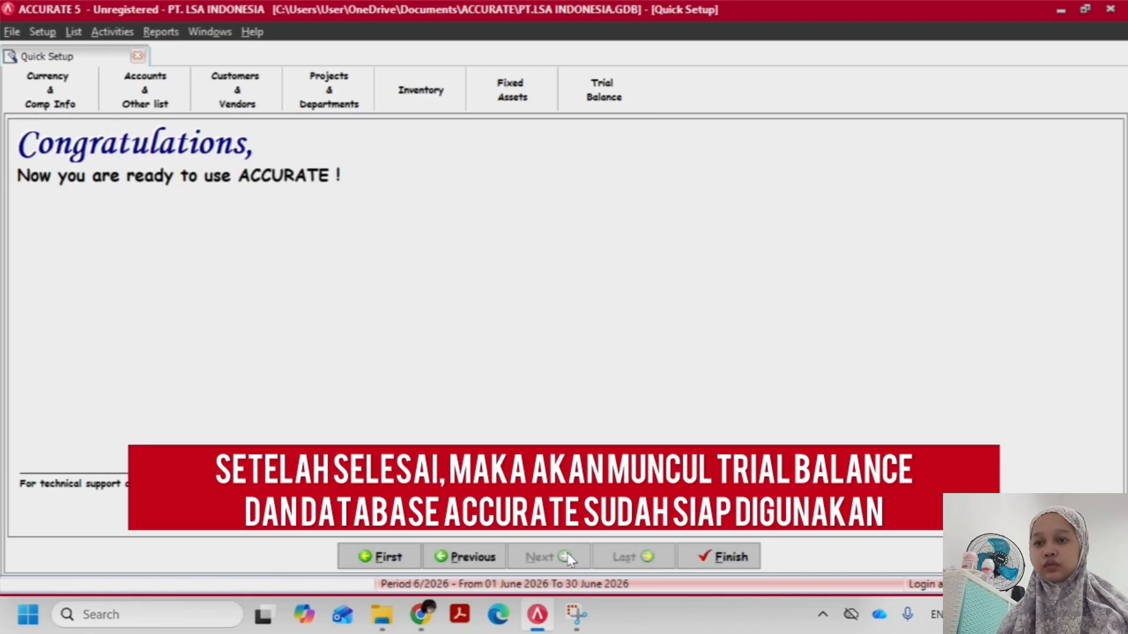
pyautogui.click(694, 555)
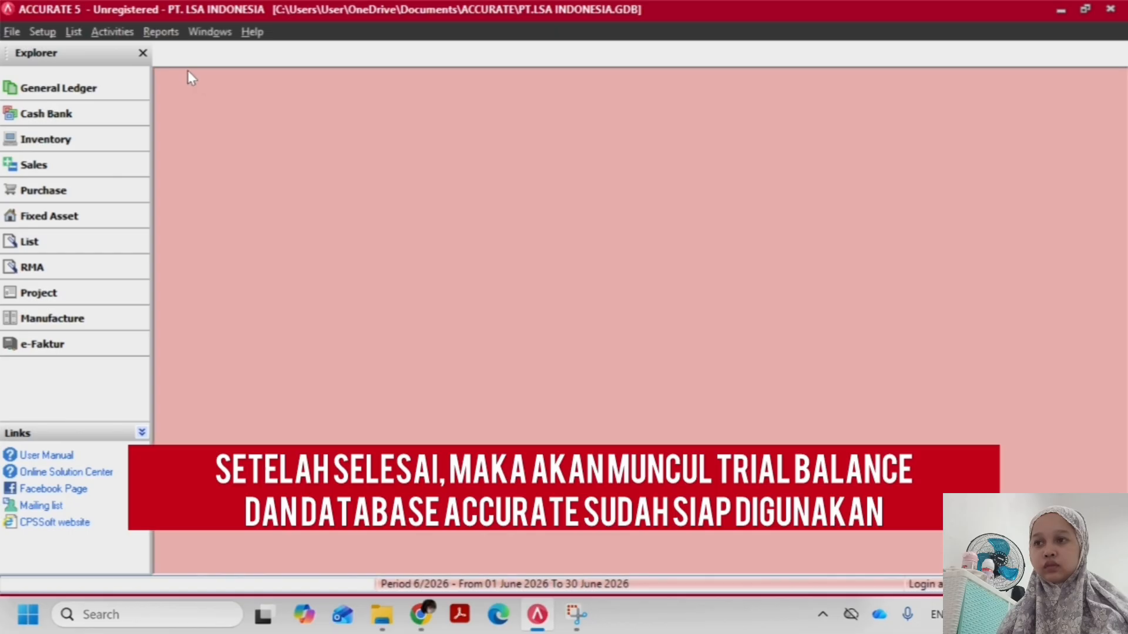
pyautogui.click(143, 52)
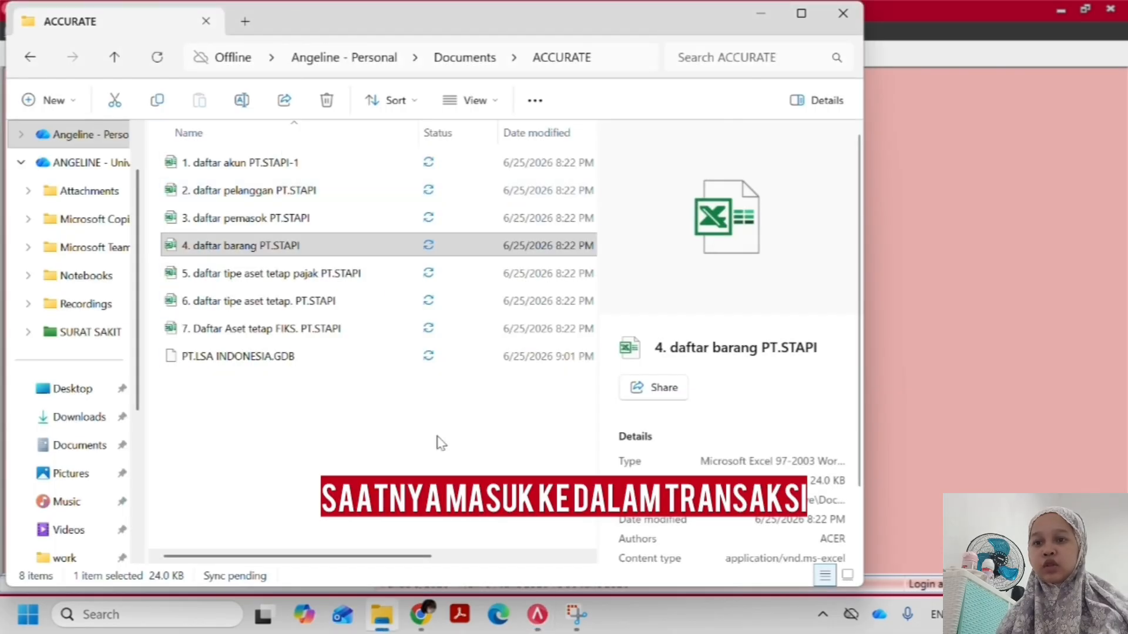
# Switch to Chrome and examine the first sales transaction in TUGAS AKHIR ACCURATE (TRANSAKSI).pdf, then return to Accurate
pyautogui.click(387, 621)
pyautogui.click(421, 615)
pyautogui.click(537, 614)
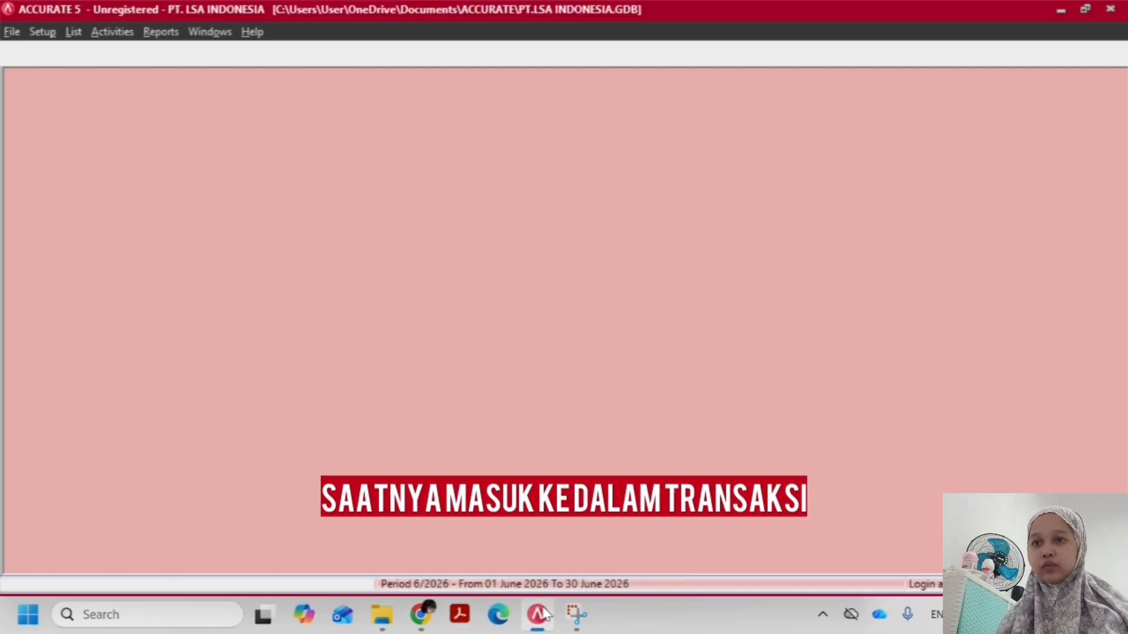
pyautogui.click(539, 614)
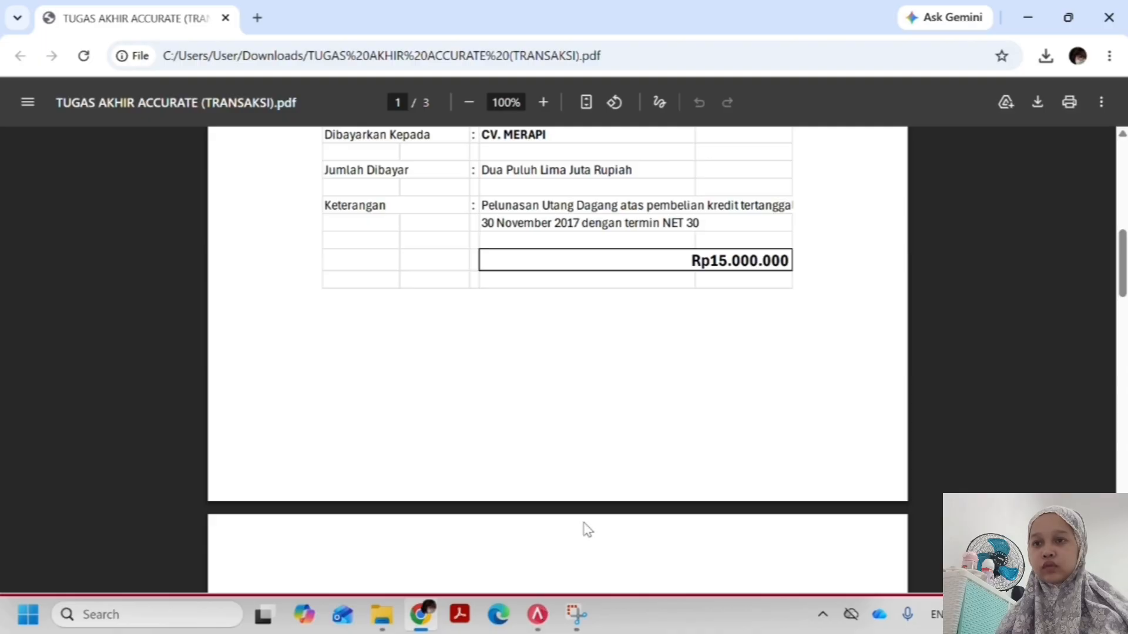
pyautogui.scroll(10, 558, 500)
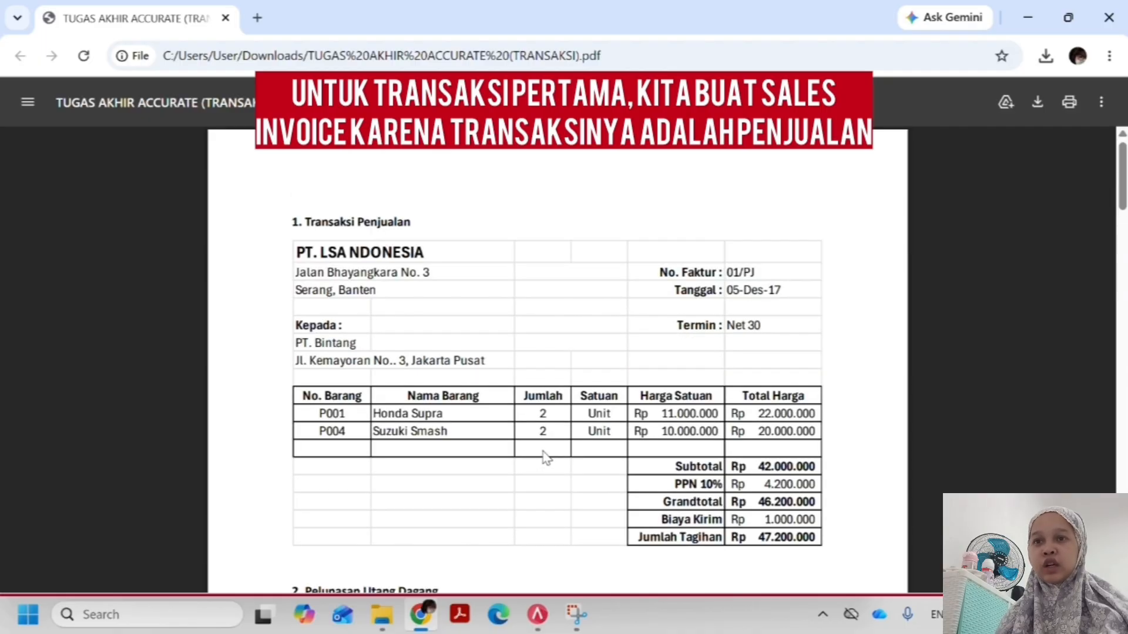
pyautogui.scroll(-2, 546, 457)
pyautogui.hotkey('alt', 'Tab')
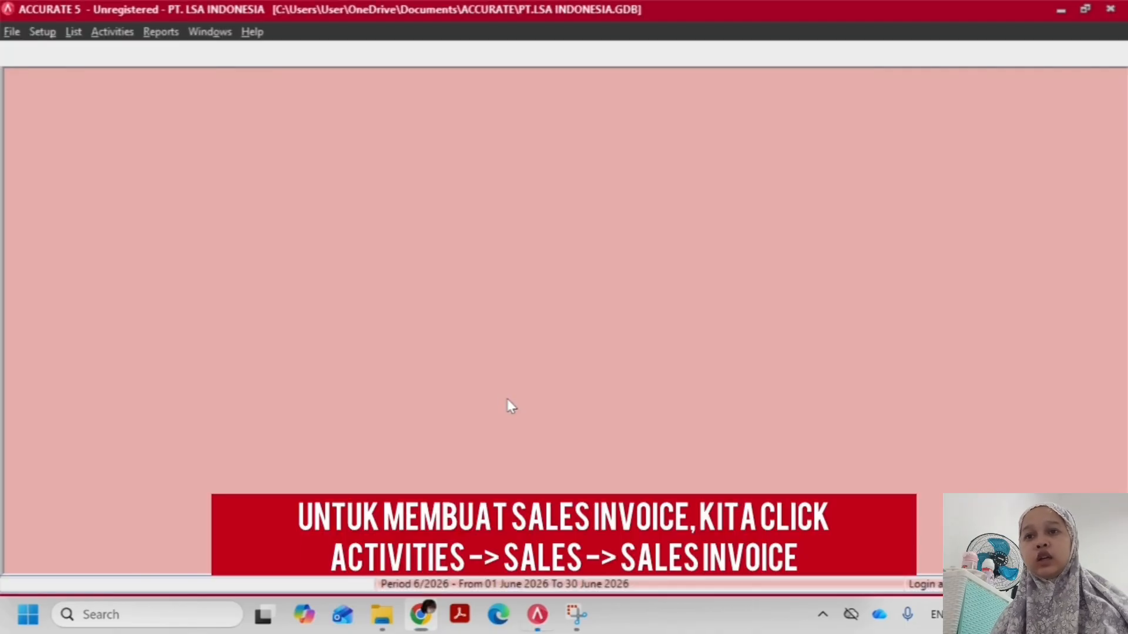
# Create a new sales invoice for the customer PT. Bintang, as named in the transaction PDF
pyautogui.click(113, 33)
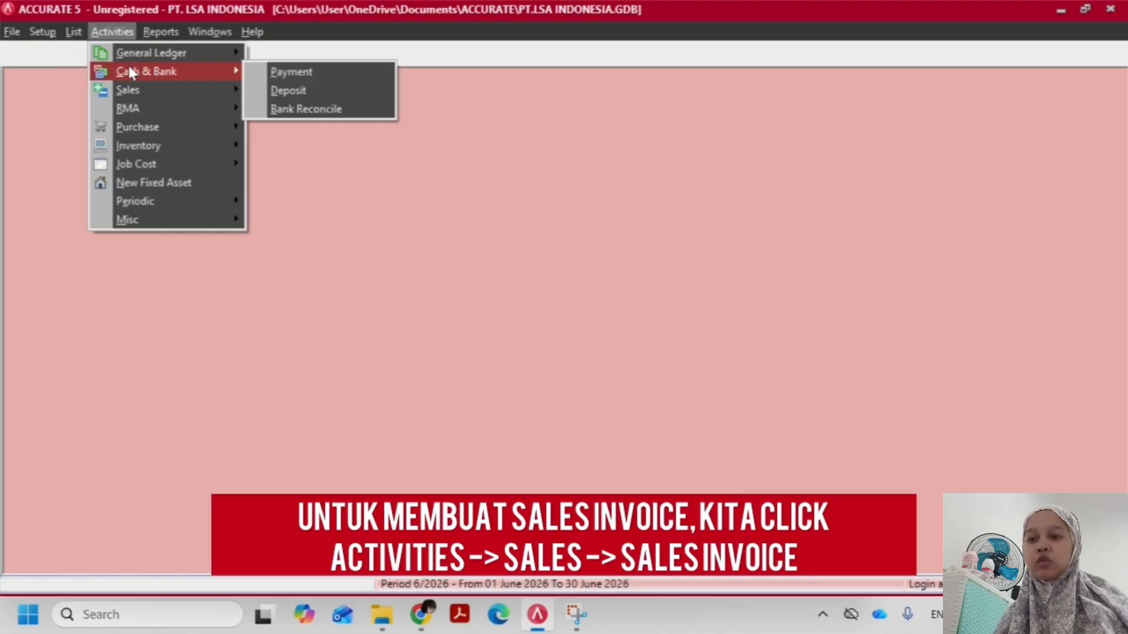
pyautogui.moveTo(125, 90)
pyautogui.click(308, 144)
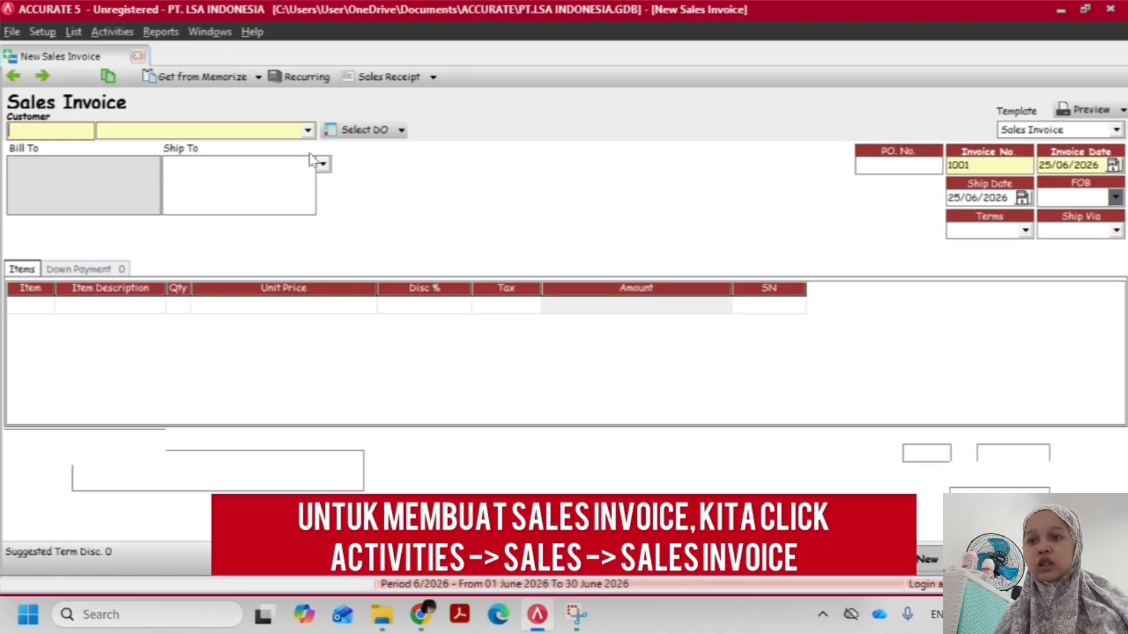
pyautogui.hotkey('alt', 'Tab')
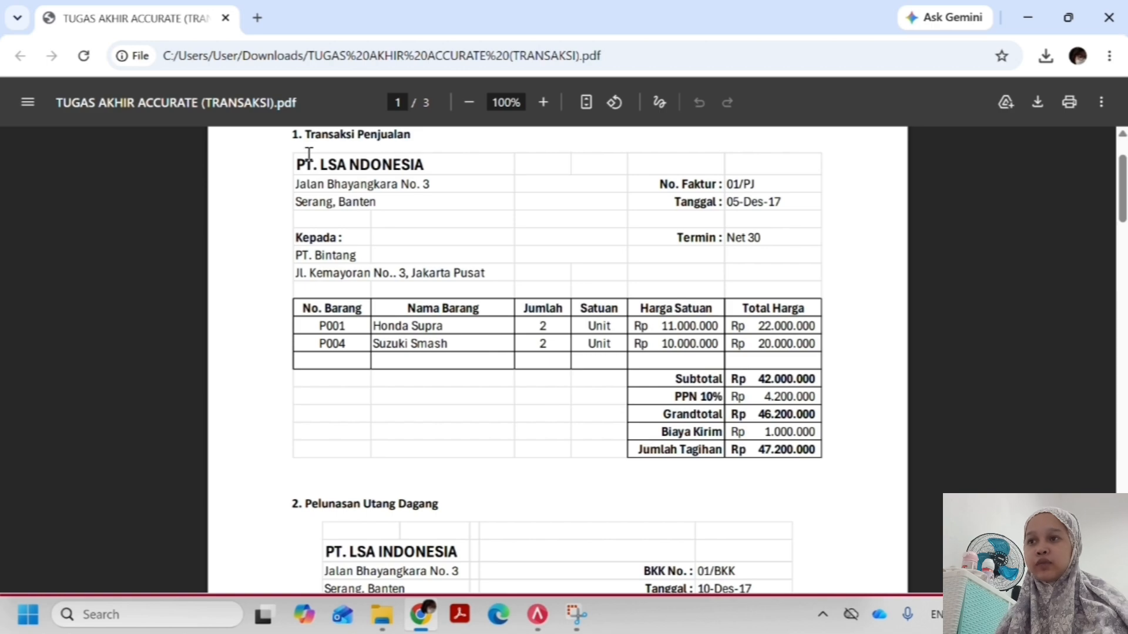
pyautogui.hotkey('alt', 'Tab')
pyautogui.write('PT. Bintang')
pyautogui.press('Tab')
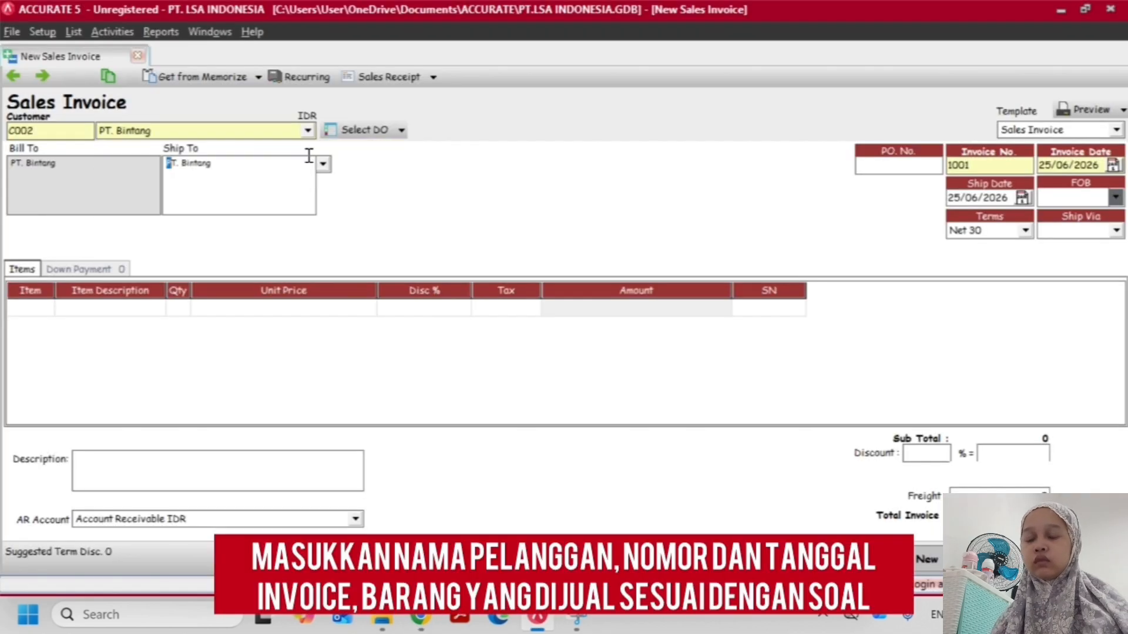
# Check the invoice number in the transaction PDF and set the sales invoice's number to 01/pj
pyautogui.hotkey('alt', 'Tab')
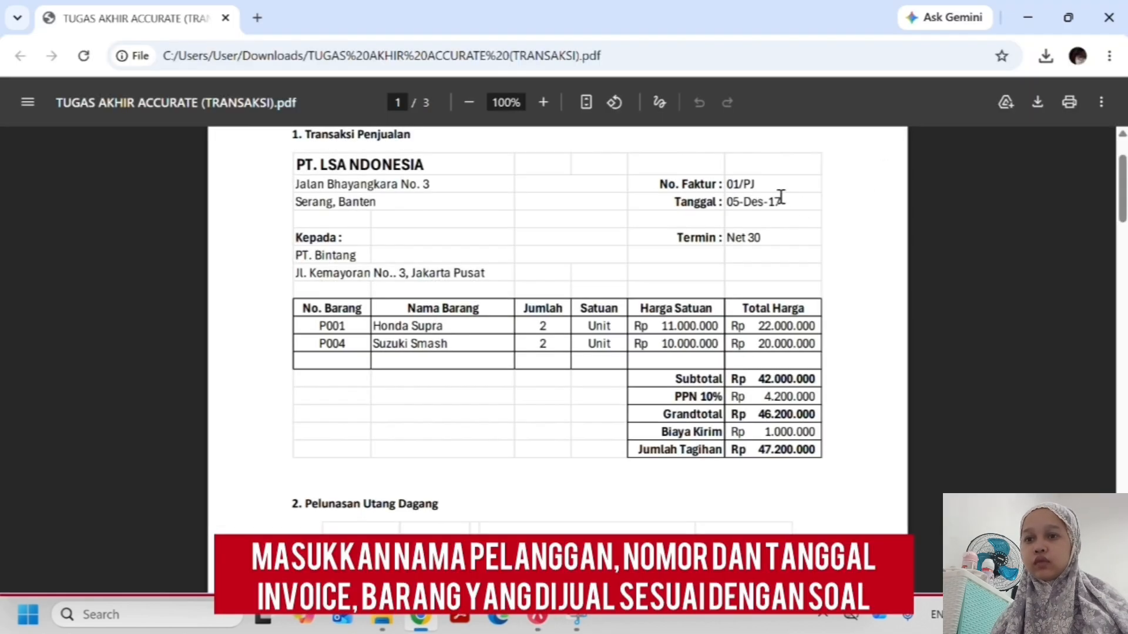
pyautogui.moveTo(768, 196); pyautogui.dragTo(739, 185)
pyautogui.click(739, 185)
pyautogui.hotkey('alt', 'Tab')
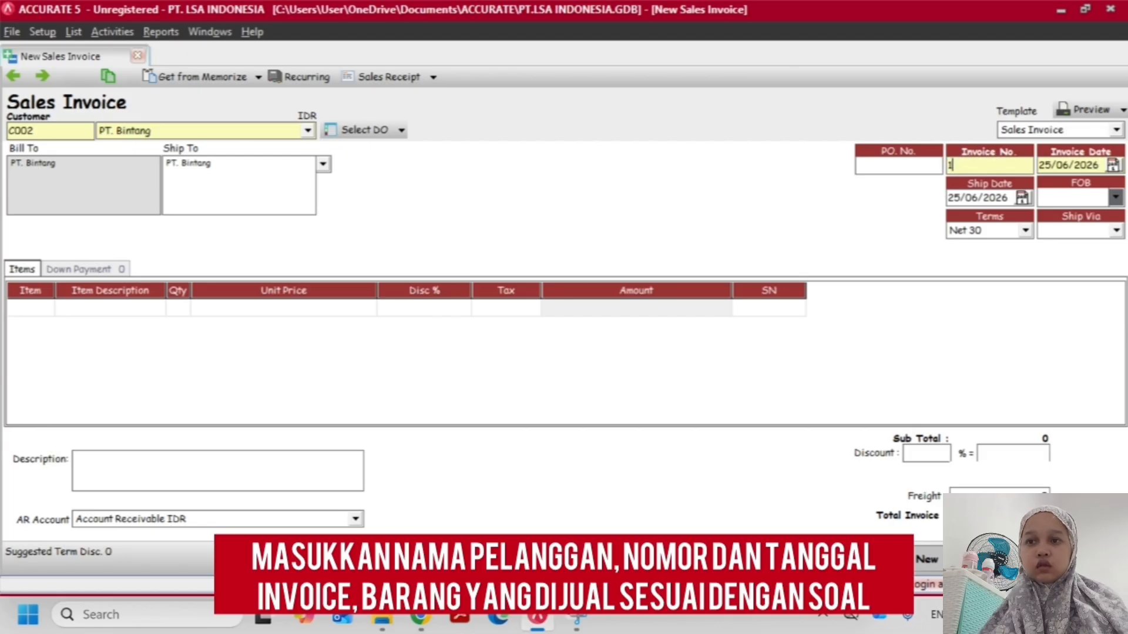
pyautogui.write('01/pj')
pyautogui.press('Tab')
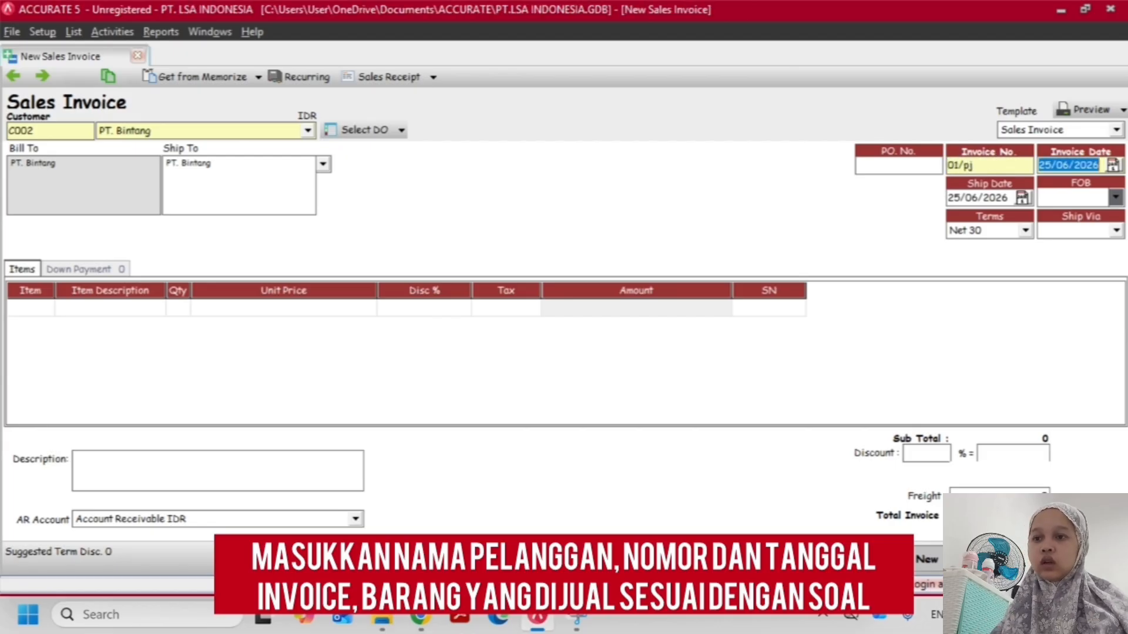
# Set both the invoice date and the ship date to 05/12/2017, following the transaction PDF
pyautogui.hotkey('alt', 'Tab')
pyautogui.hotkey('alt', 'Tab')
pyautogui.write('05/1')
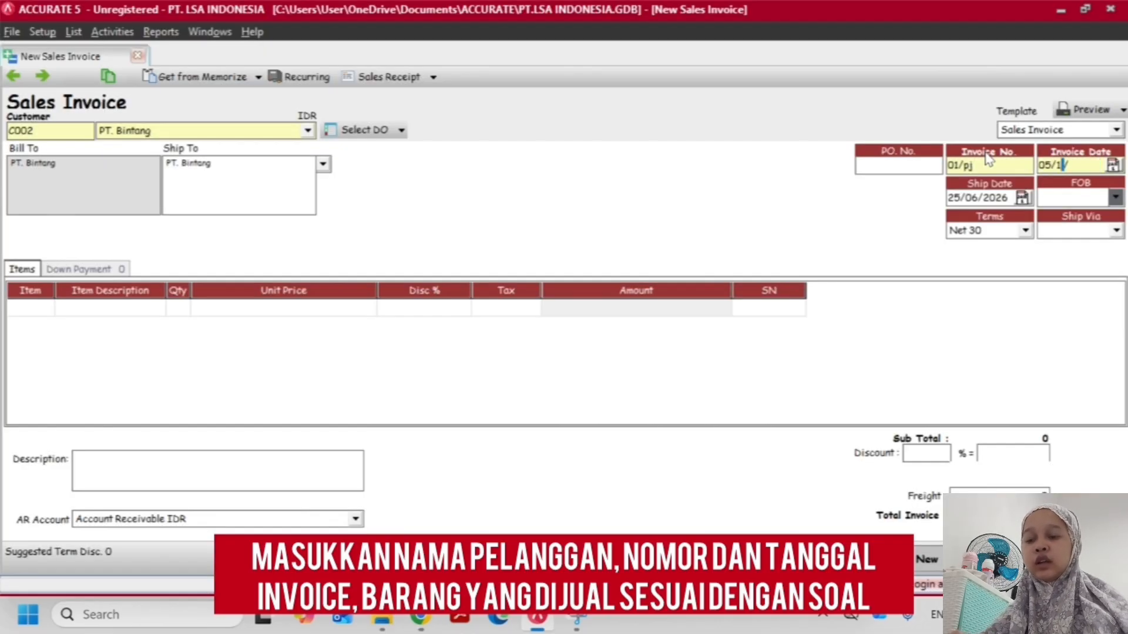
pyautogui.write('2/2017')
pyautogui.press('Tab')
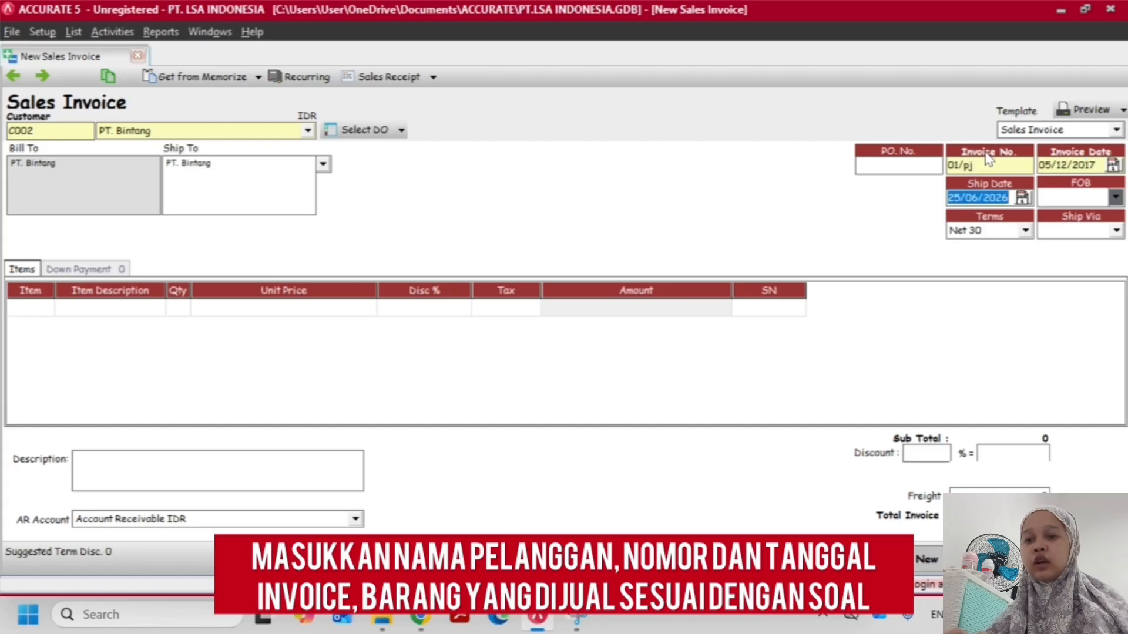
pyautogui.write('05/12/17')
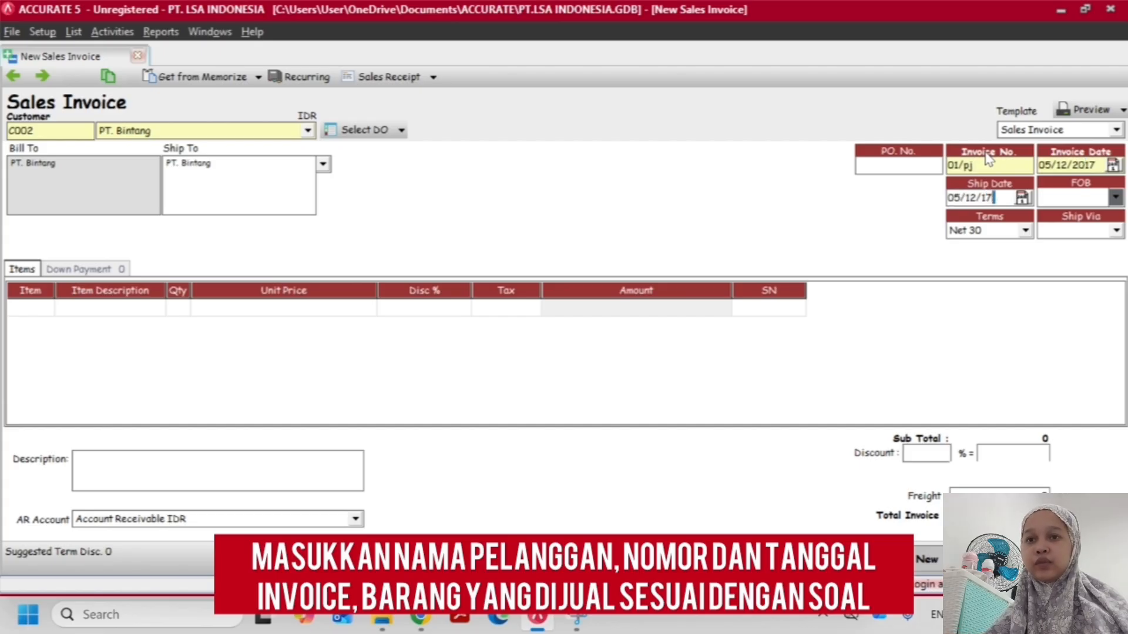
pyautogui.press('Tab')
# Add item P001 Honda Supra to the invoice with a quantity of 2, following the transaction PDF
pyautogui.hotkey('alt', 'Tab')
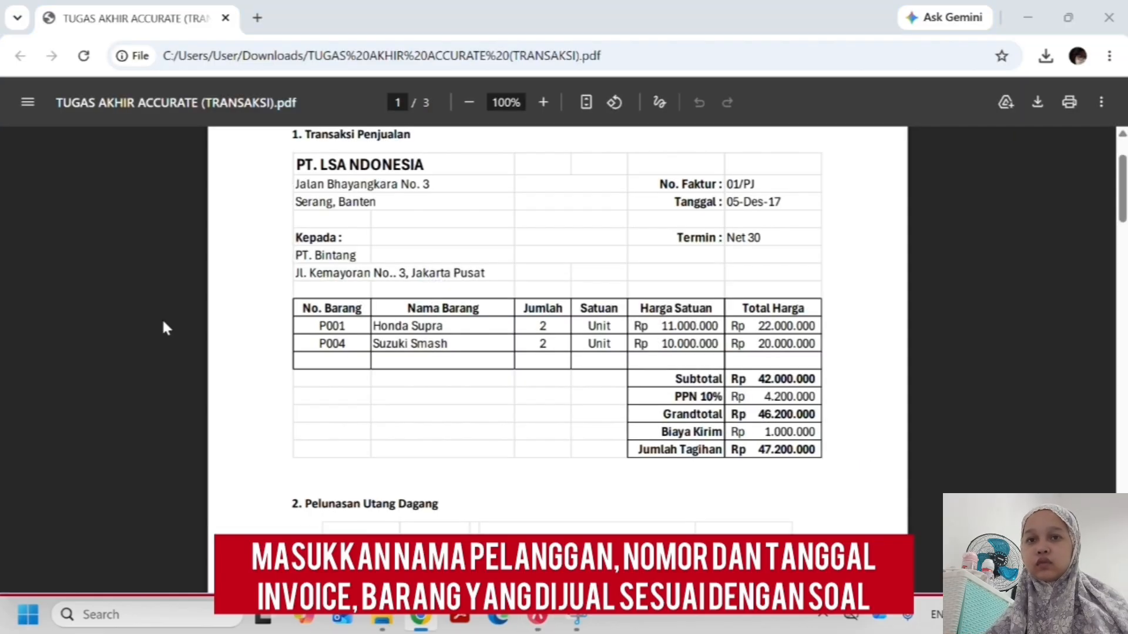
pyautogui.hotkey('alt', 'Tab')
pyautogui.click(47, 308)
pyautogui.write('supra')
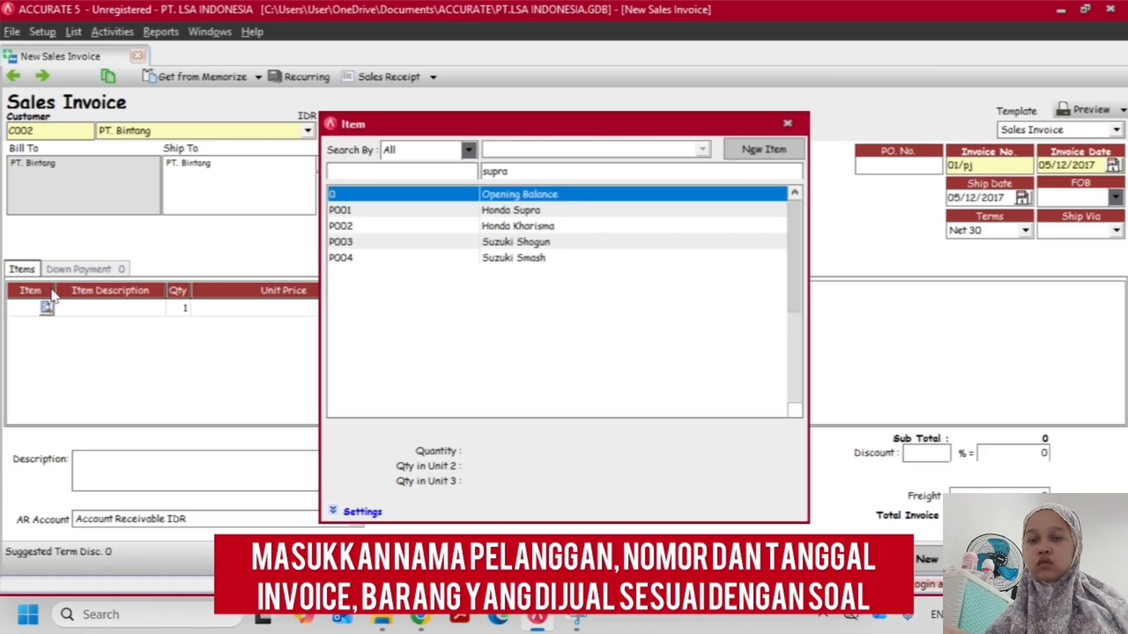
pyautogui.press('Return')
pyautogui.hotkey('alt', 'Tab')
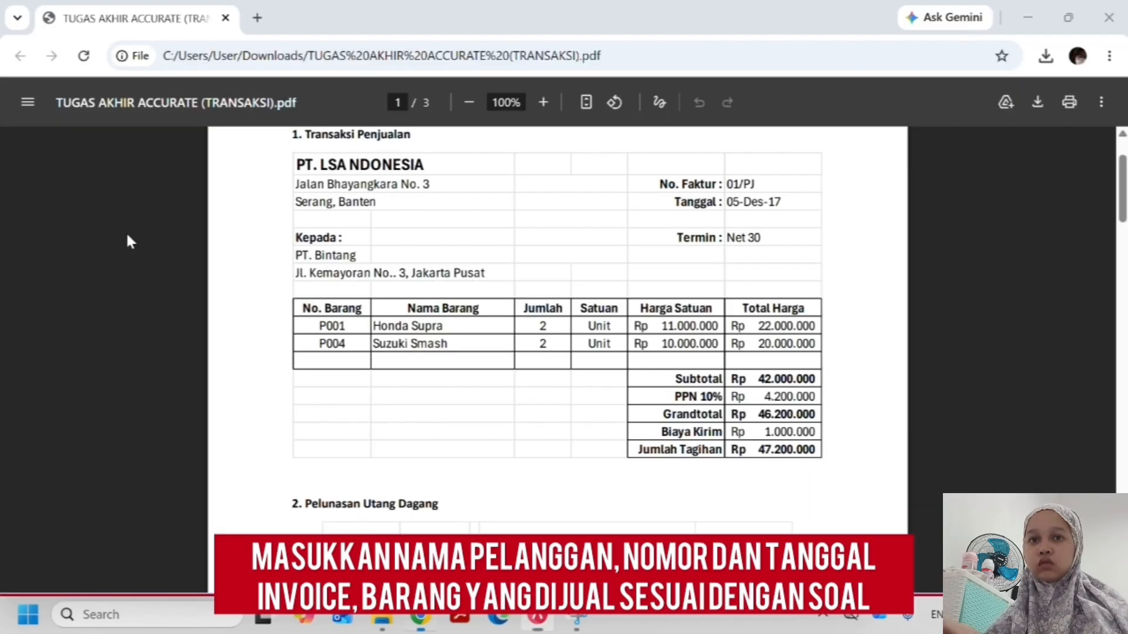
pyautogui.hotkey('alt', 'Tab')
pyautogui.write('2')
# Add item P004 Suzuki Smash as the second invoice line with a quantity of 2, following the transaction PDF
pyautogui.hotkey('alt', 'Tab')
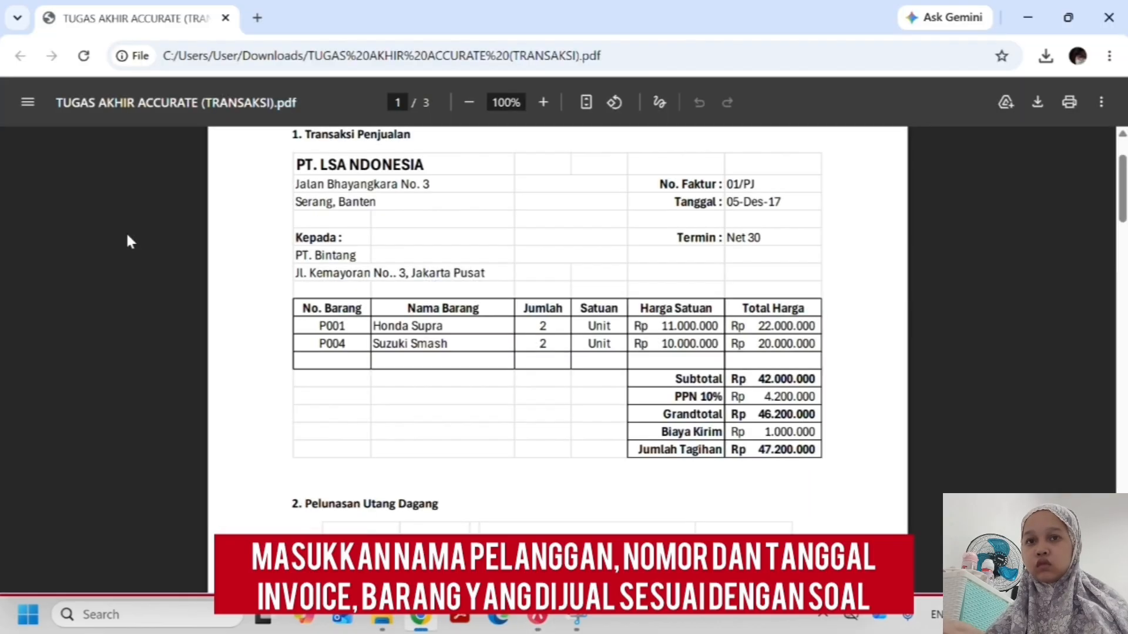
pyautogui.hotkey('alt', 'Tab')
pyautogui.press('Down')
pyautogui.write('suzuki')
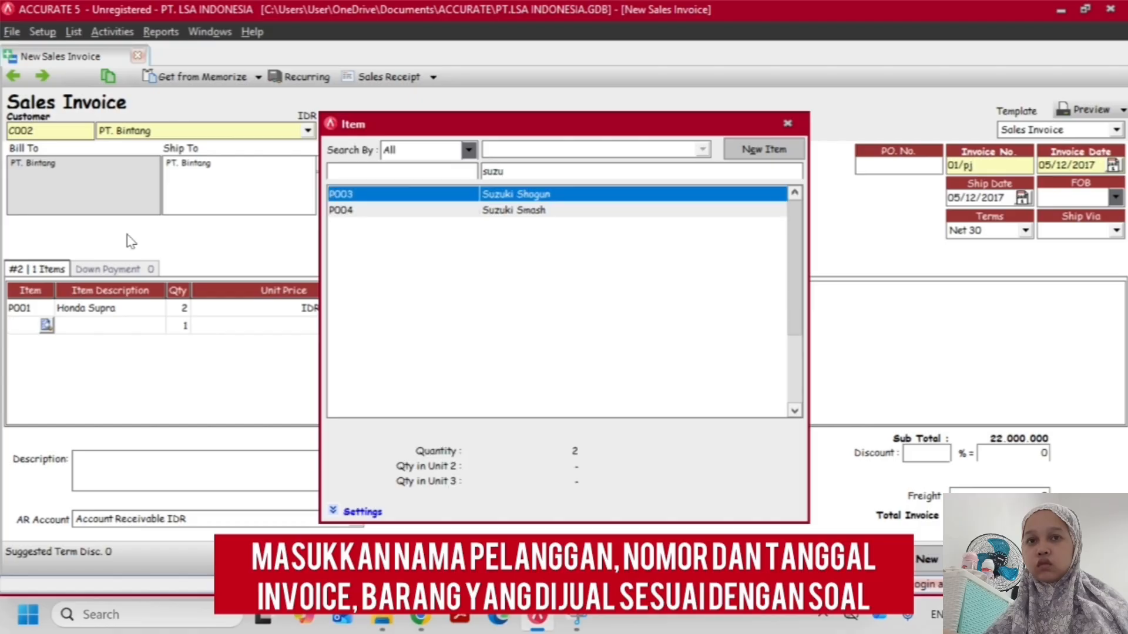
pyautogui.press('Down')
pyautogui.press('Return')
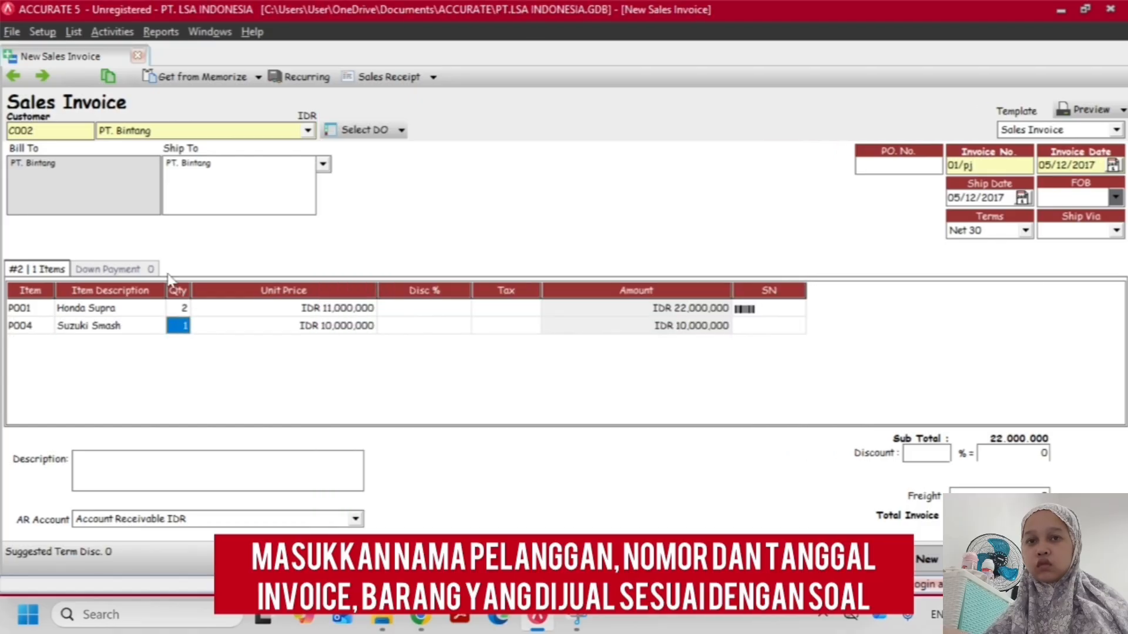
pyautogui.hotkey('alt', 'Tab')
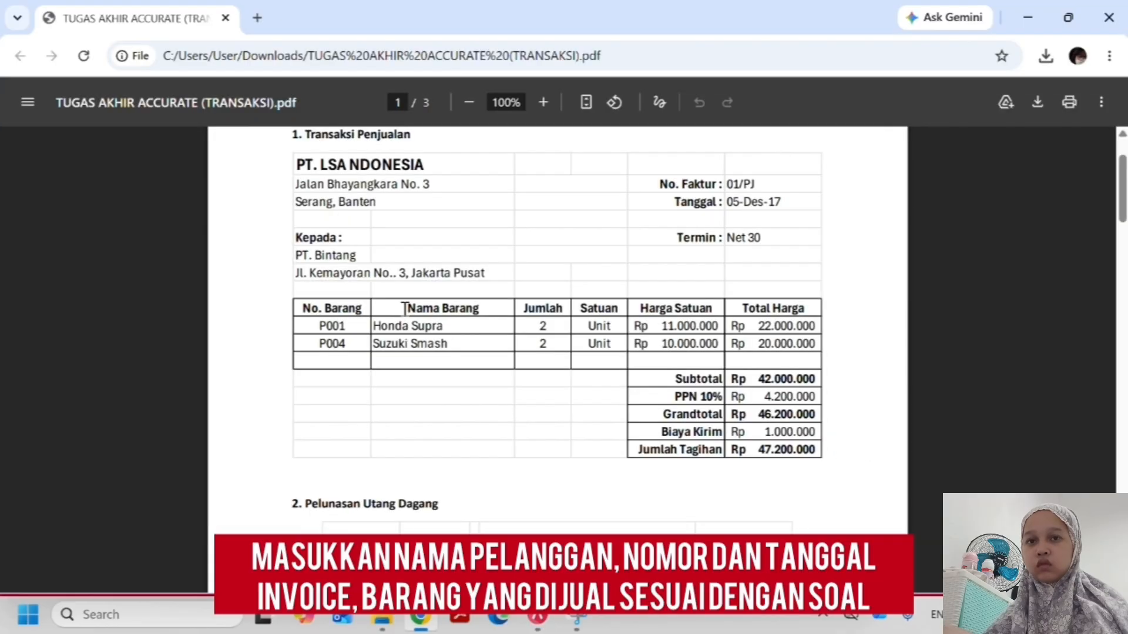
pyautogui.hotkey('alt', 'Tab')
pyautogui.click(297, 308)
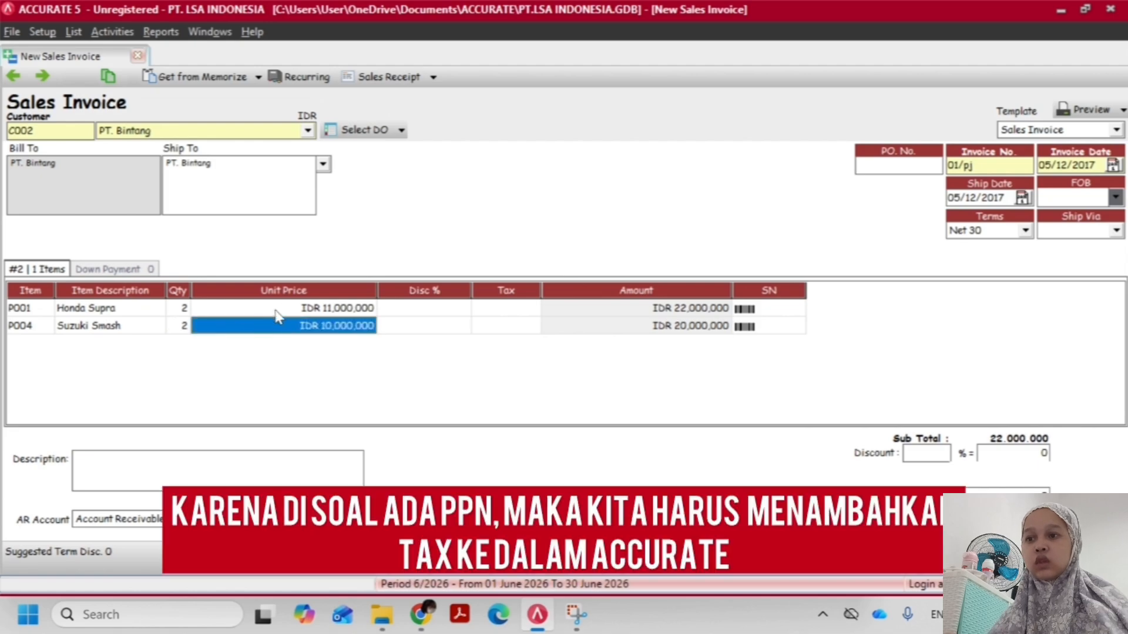
pyautogui.click(445, 309)
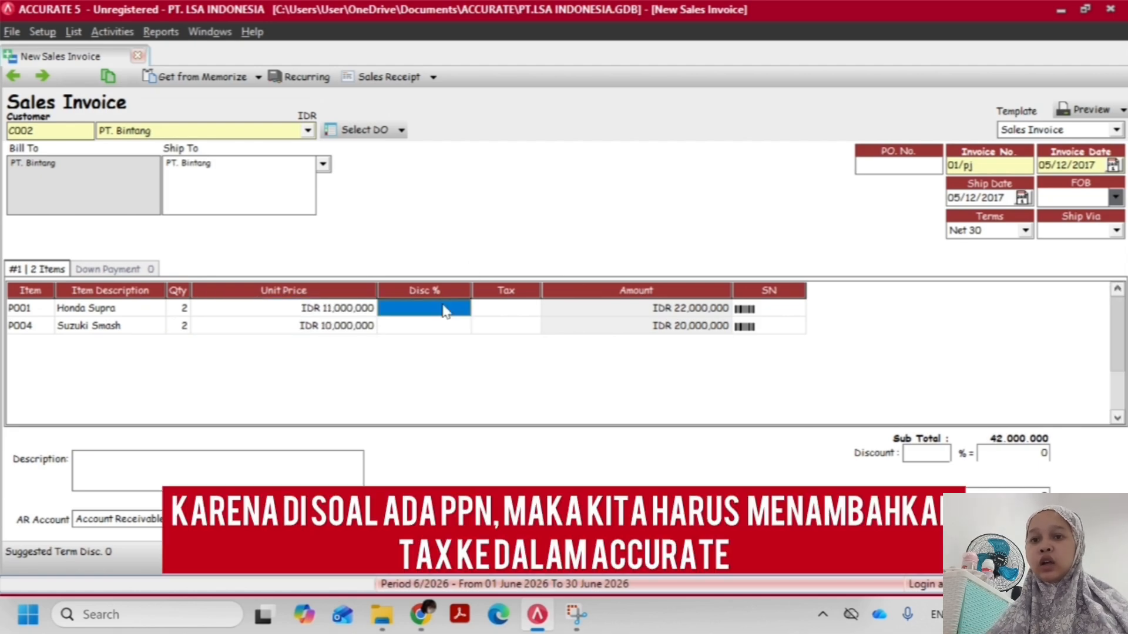
# Create a new tax in the tax list named PPN 10% with a 10% rate, code T and description PPN 10%
pyautogui.click(497, 318)
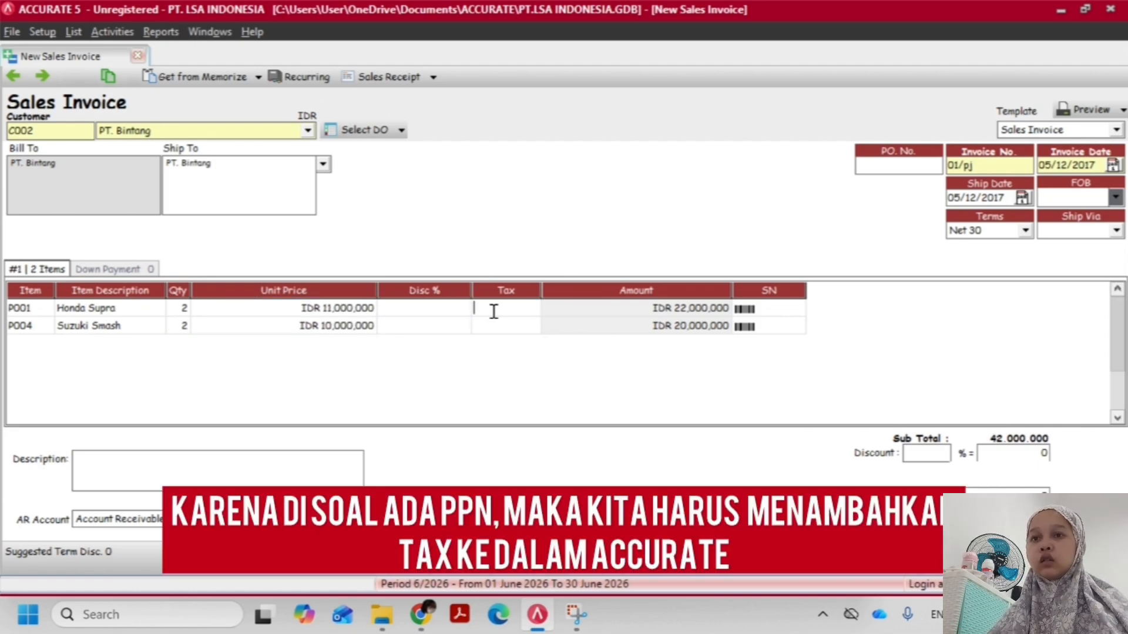
pyautogui.click(73, 32)
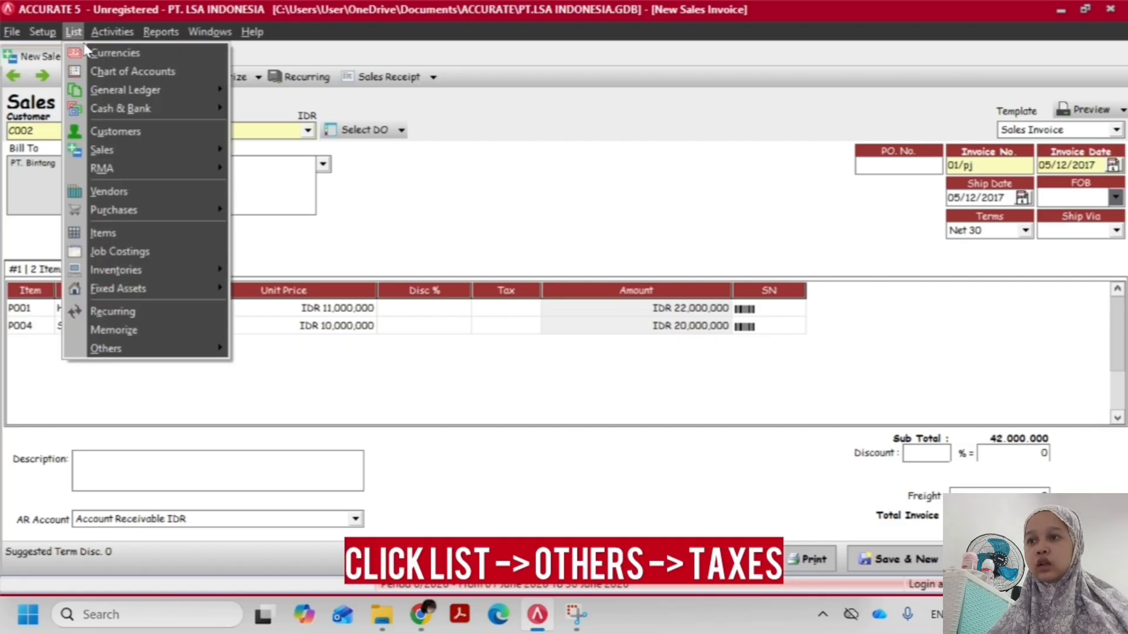
pyautogui.moveTo(132, 347)
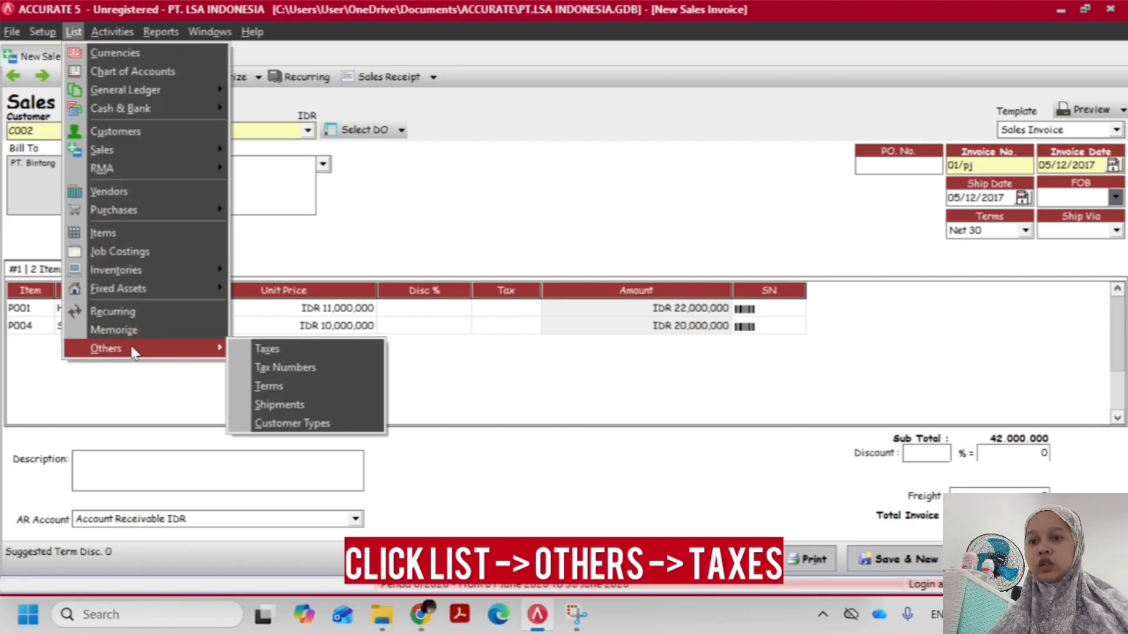
pyautogui.click(245, 351)
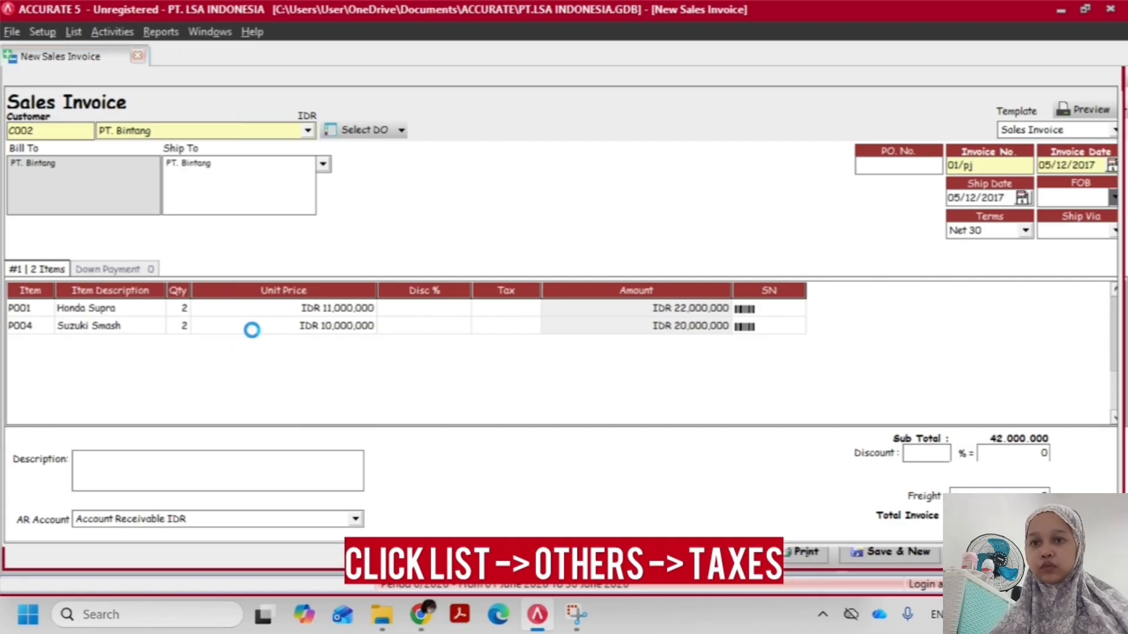
pyautogui.click(15, 76)
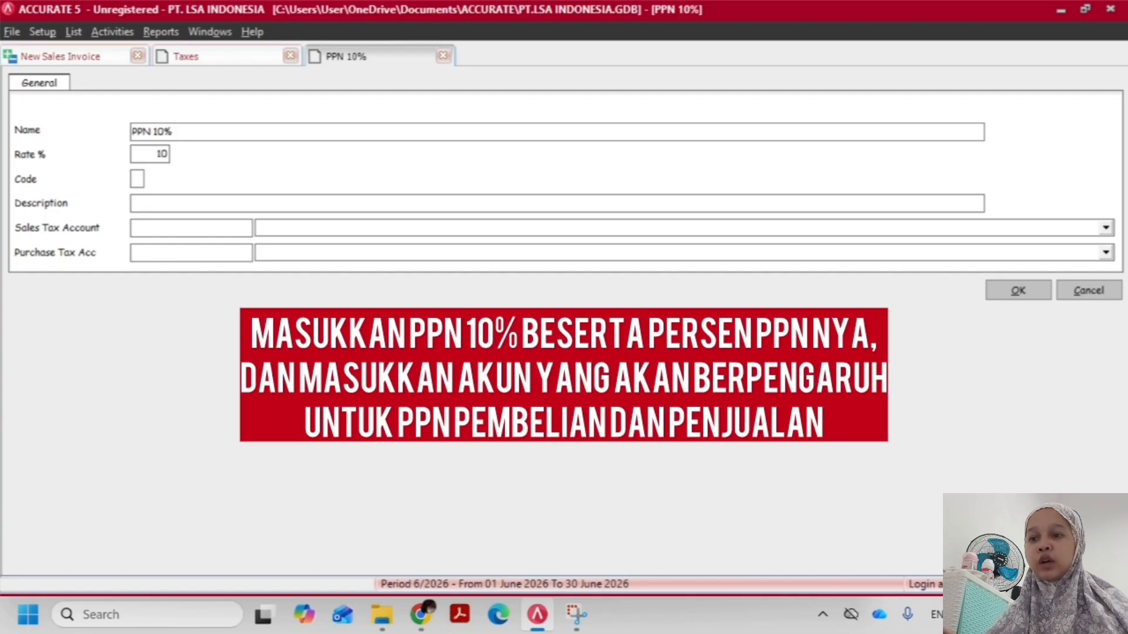
pyautogui.write('T')
pyautogui.press('Tab')
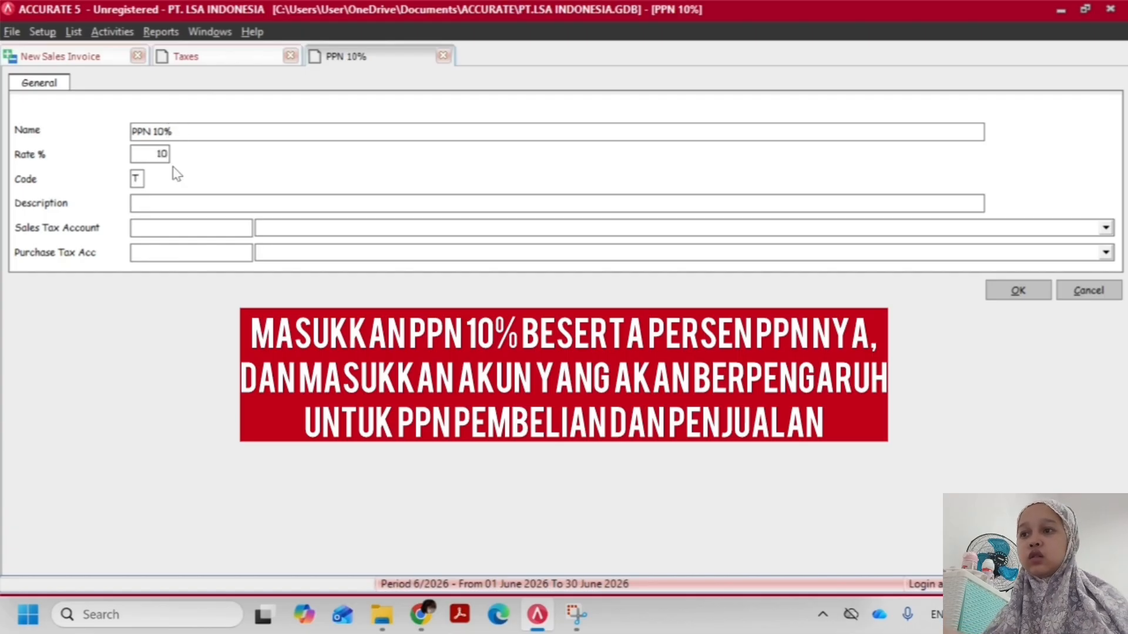
pyautogui.write('PPN 10%')
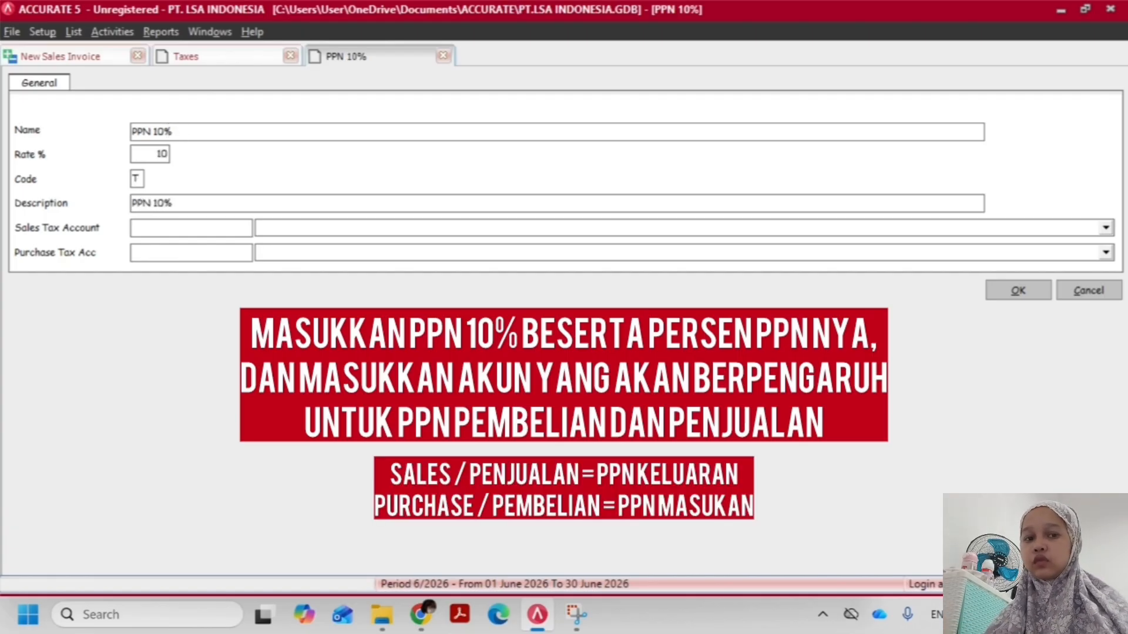
# Assign PPN Keluaran as the sales tax account and PPN Masukan as the purchase tax account, and save the PPN 10% tax
pyautogui.click(300, 231)
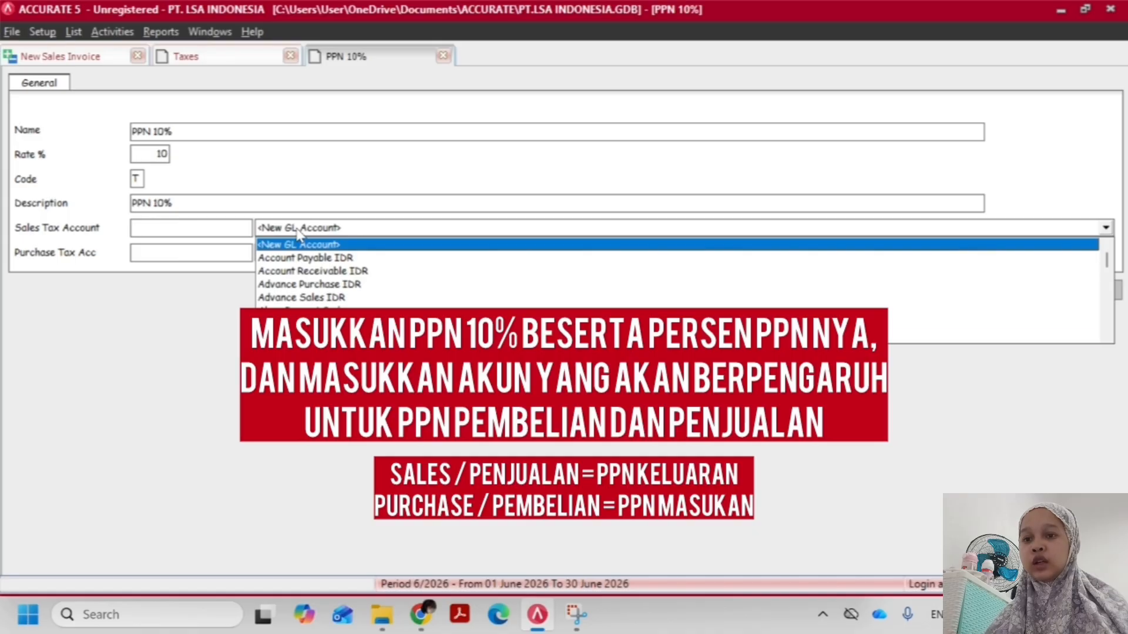
pyautogui.write('PPN')
pyautogui.press('Return')
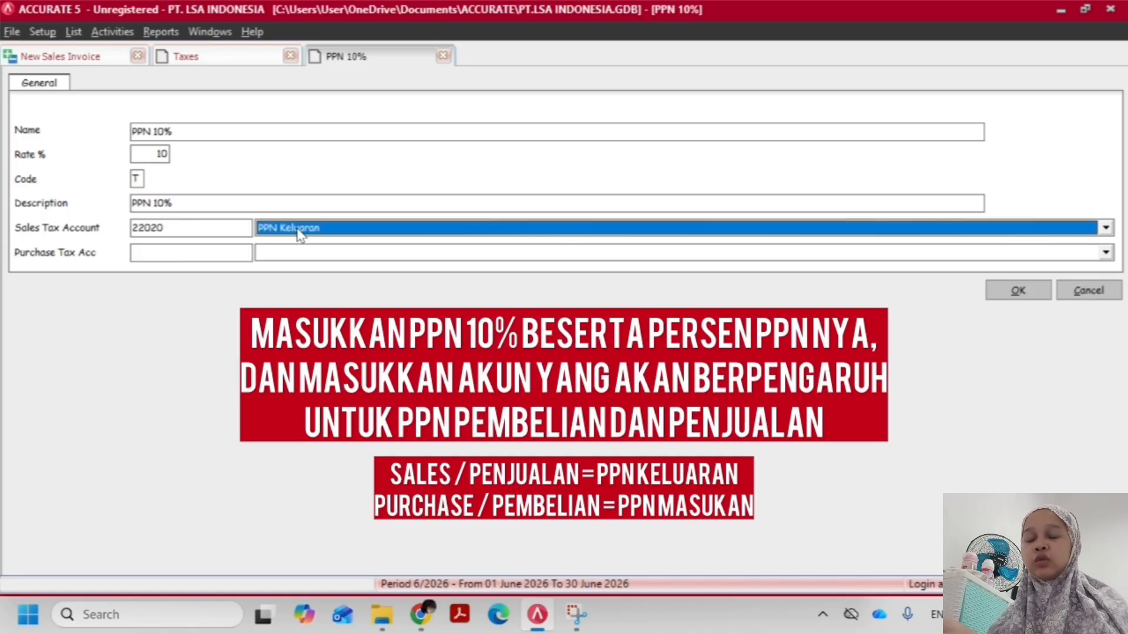
pyautogui.click(303, 256)
pyautogui.write('PPN')
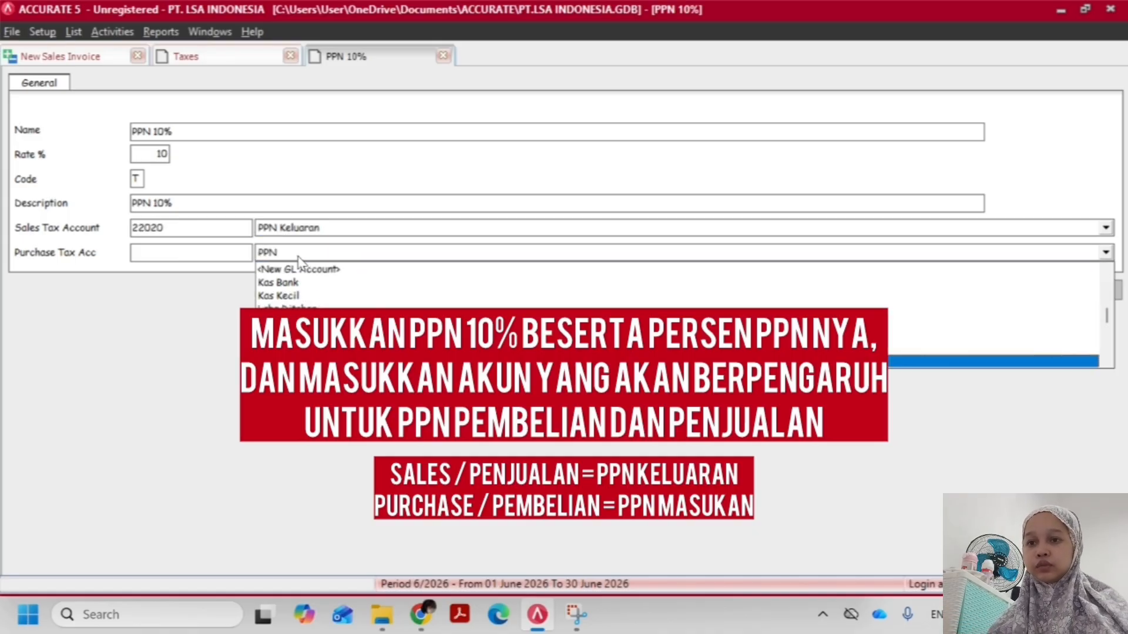
pyautogui.press('Return')
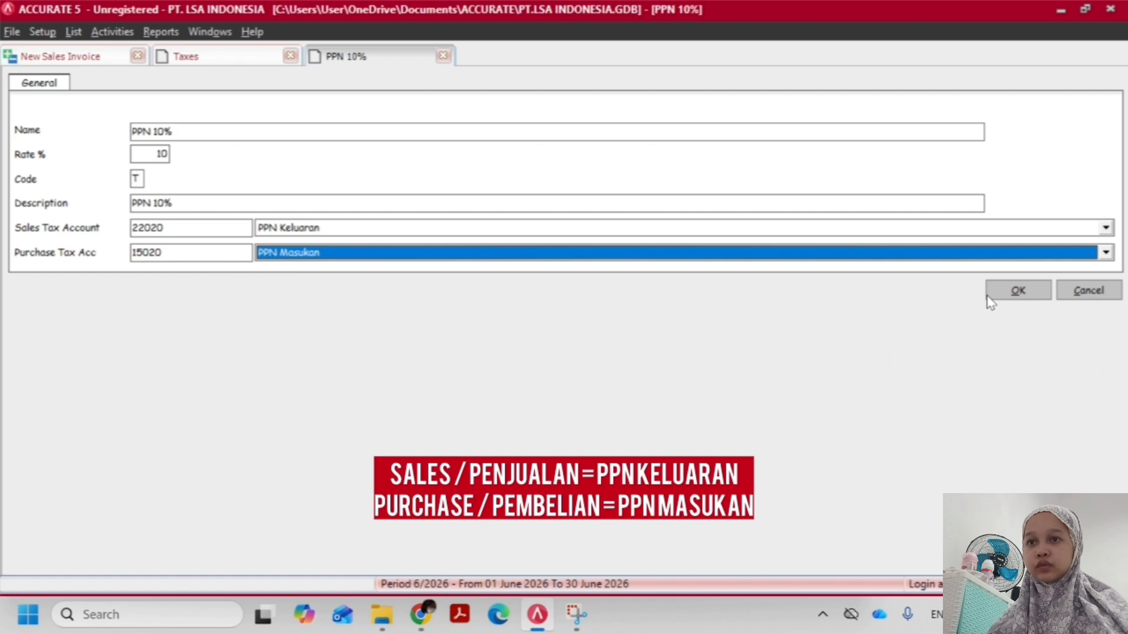
pyautogui.click(1030, 295)
# Check the tax cells on both lines of the open PT. Bintang sales invoice and discard that invoice
pyautogui.click(74, 59)
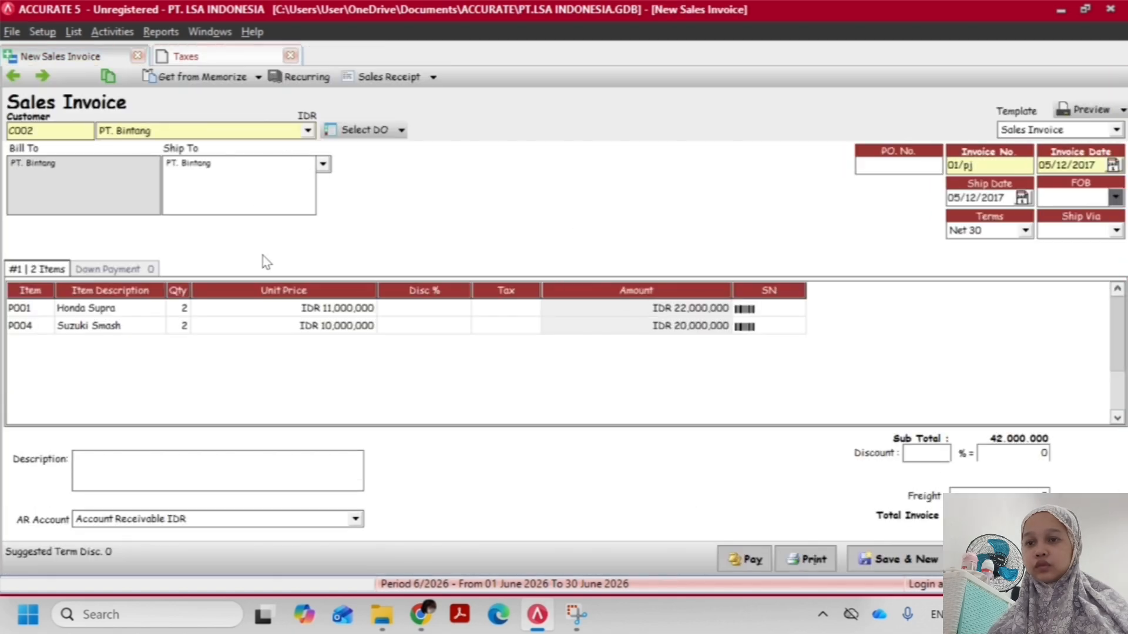
pyautogui.click(513, 329)
pyautogui.click(499, 309)
pyautogui.click(496, 324)
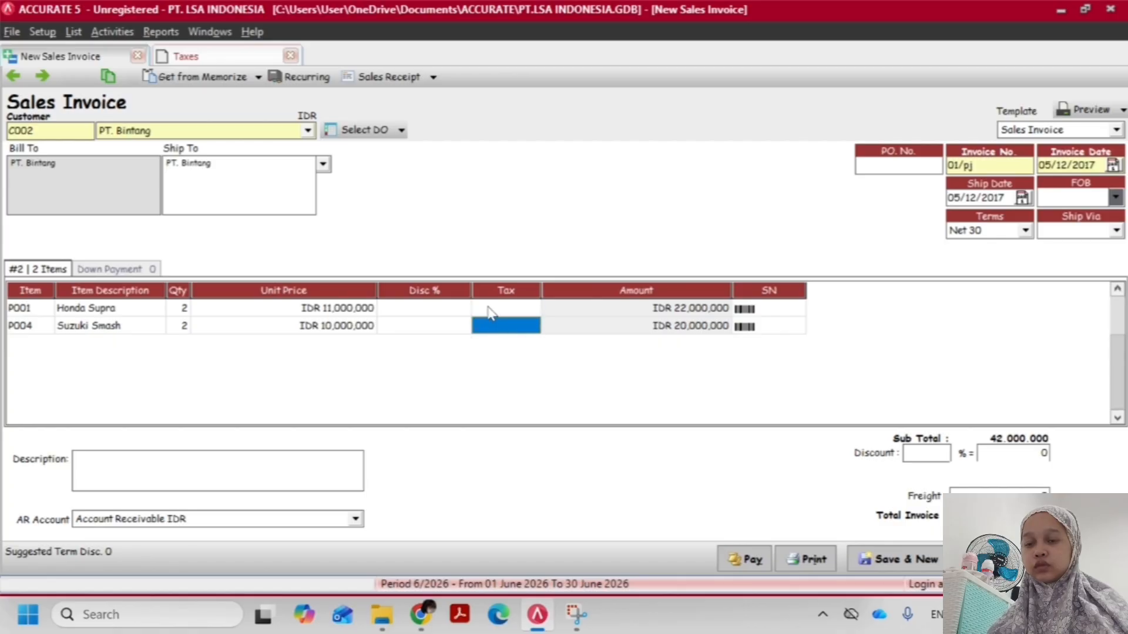
pyautogui.click(491, 310)
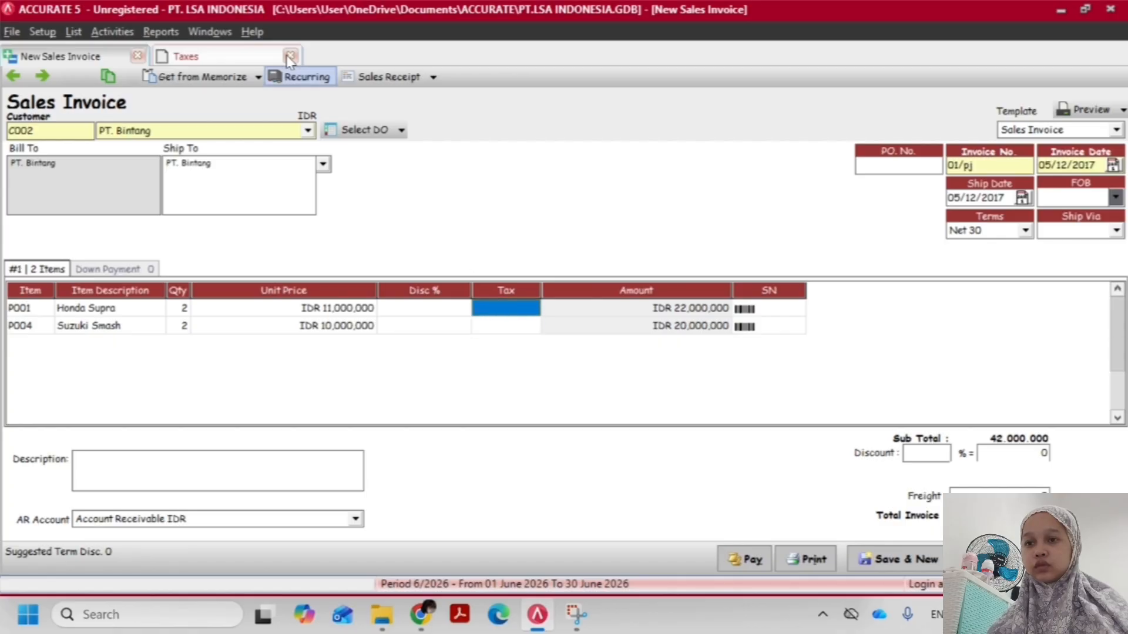
pyautogui.click(139, 56)
pyautogui.click(564, 352)
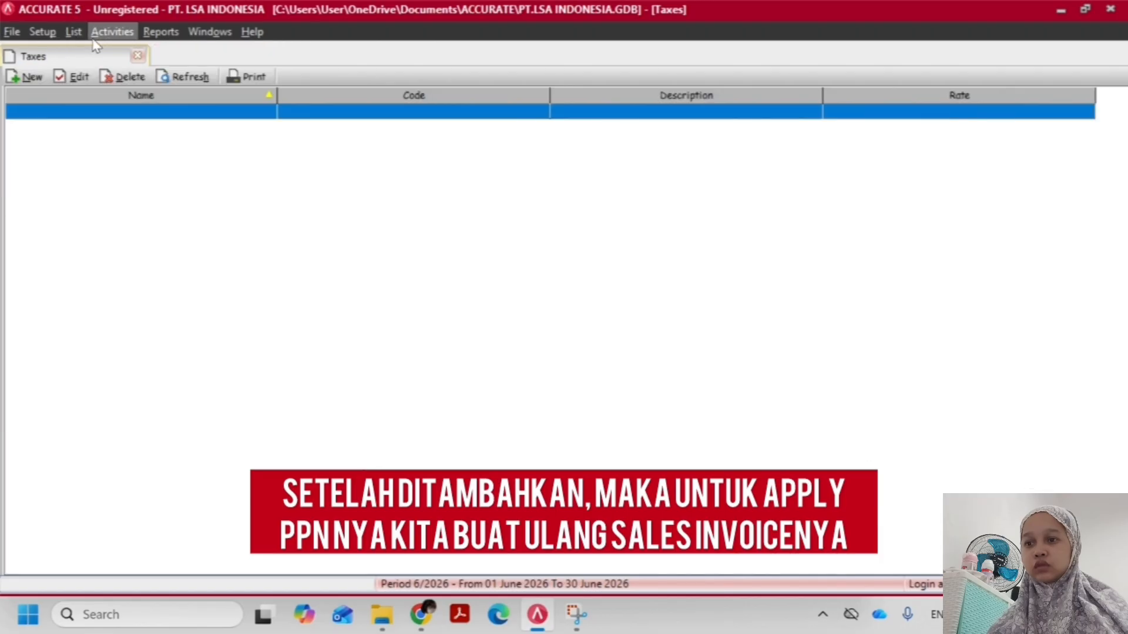
# Start a new sales invoice for customer PT. Bintang
pyautogui.click(102, 33)
pyautogui.moveTo(132, 88)
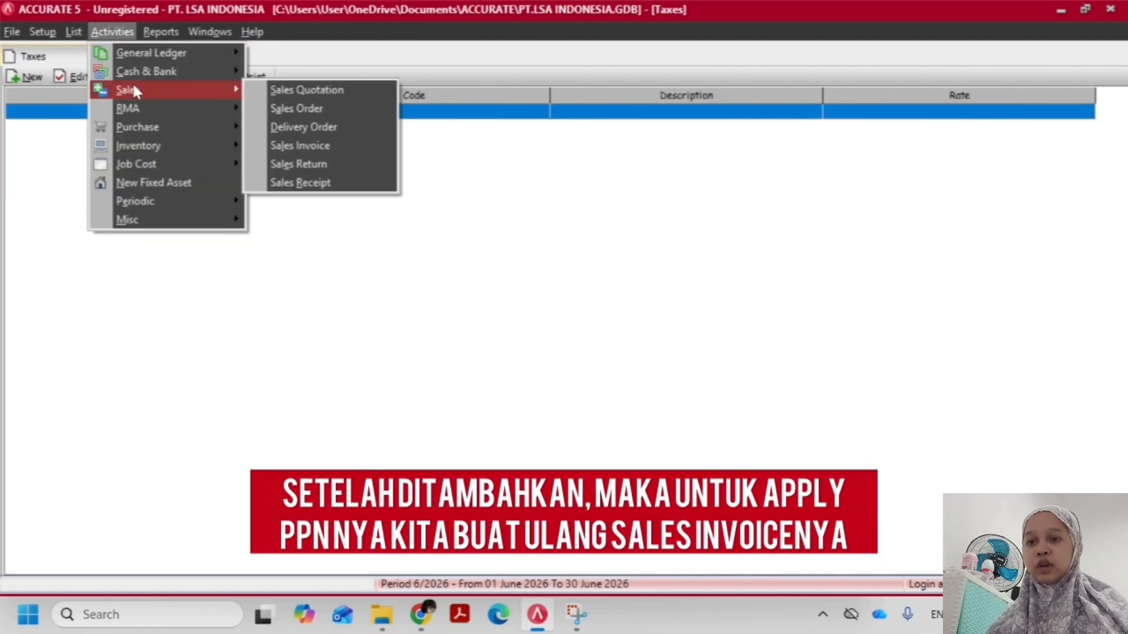
pyautogui.click(304, 147)
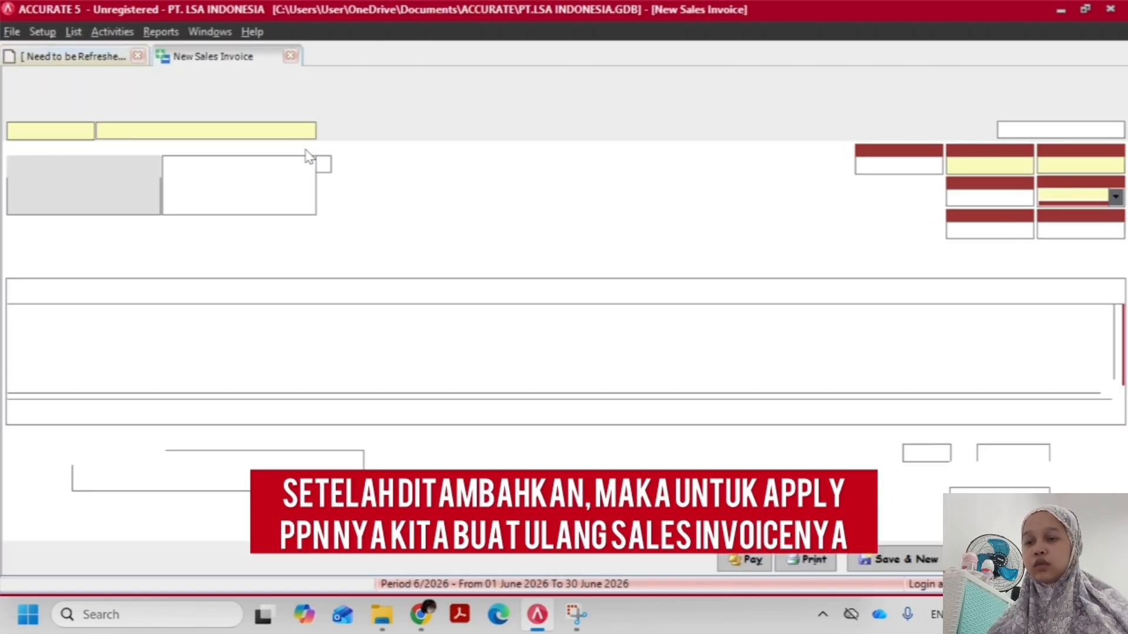
pyautogui.write('PT.')
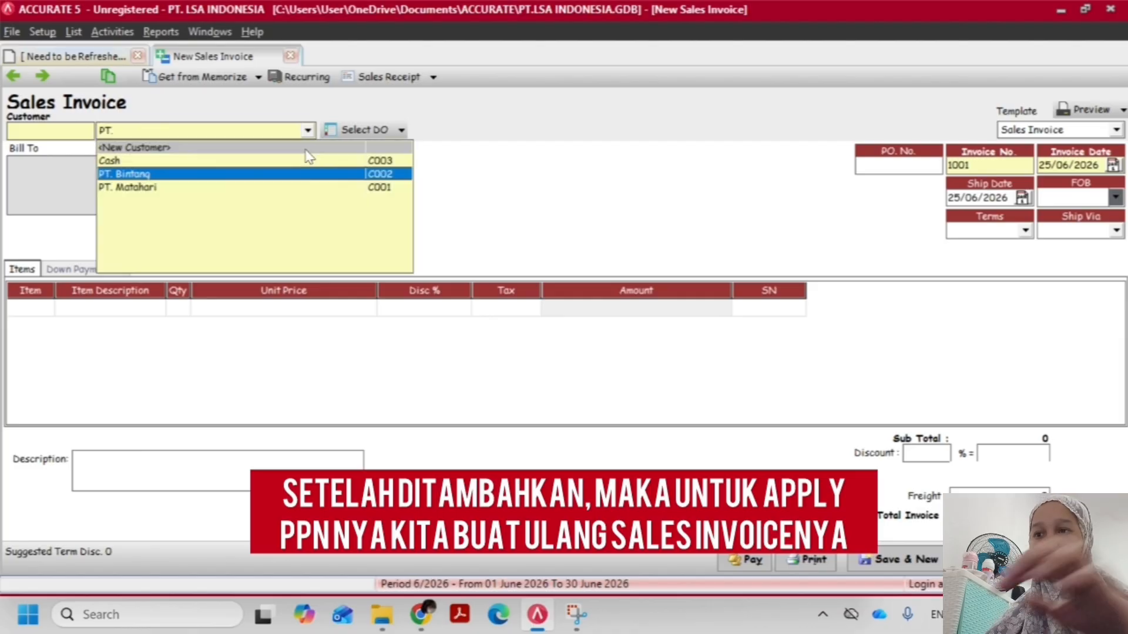
pyautogui.press('Return')
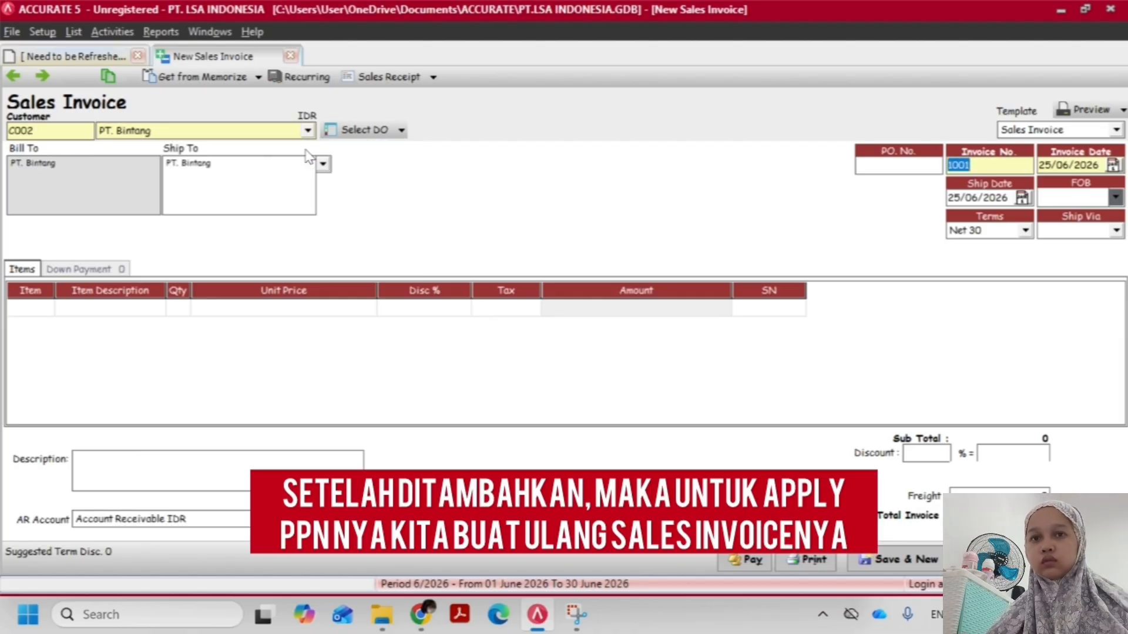
# Set the new sales invoice's number to 01/PJ, following the transaction PDF
pyautogui.write('PJ/0')
pyautogui.hotkey('alt', 'Tab')
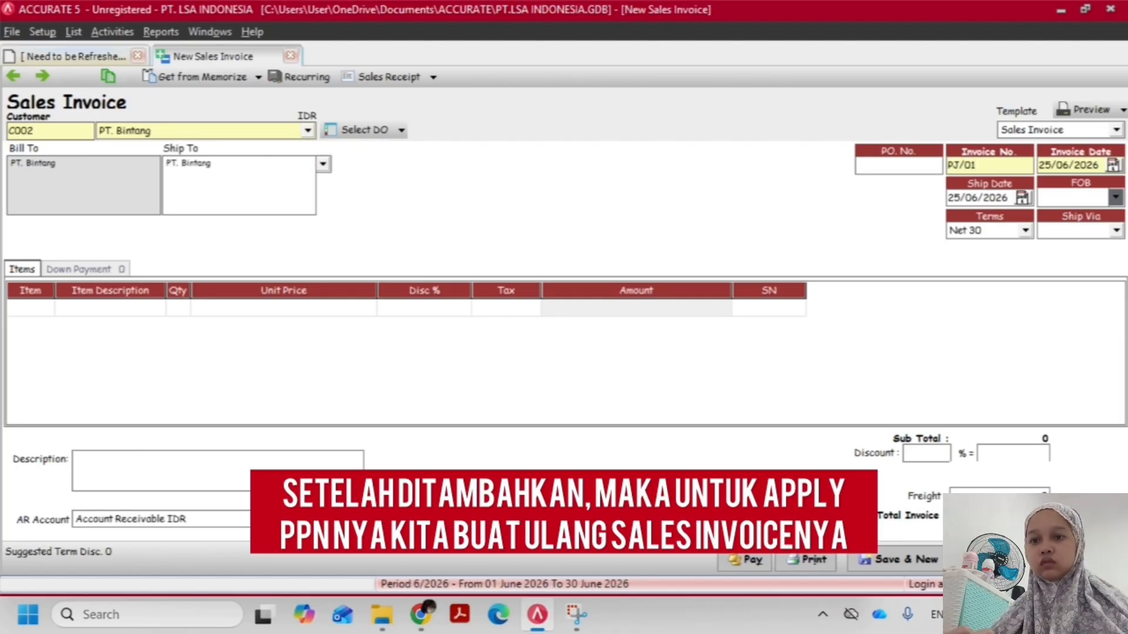
pyautogui.hotkey('alt', 'Tab')
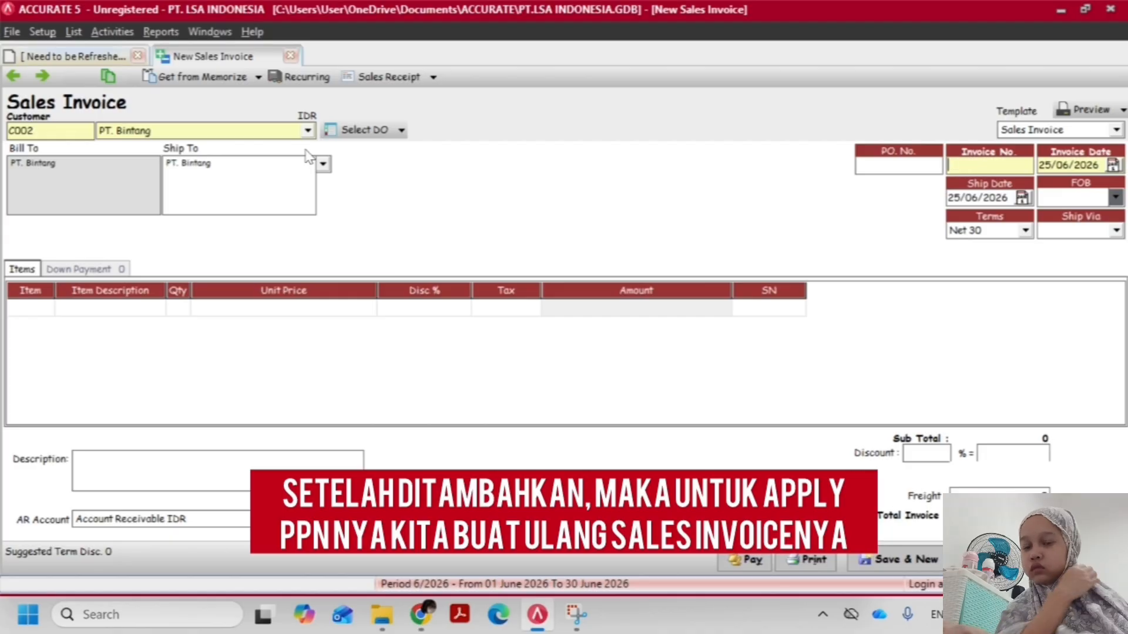
pyautogui.write('01/PJ')
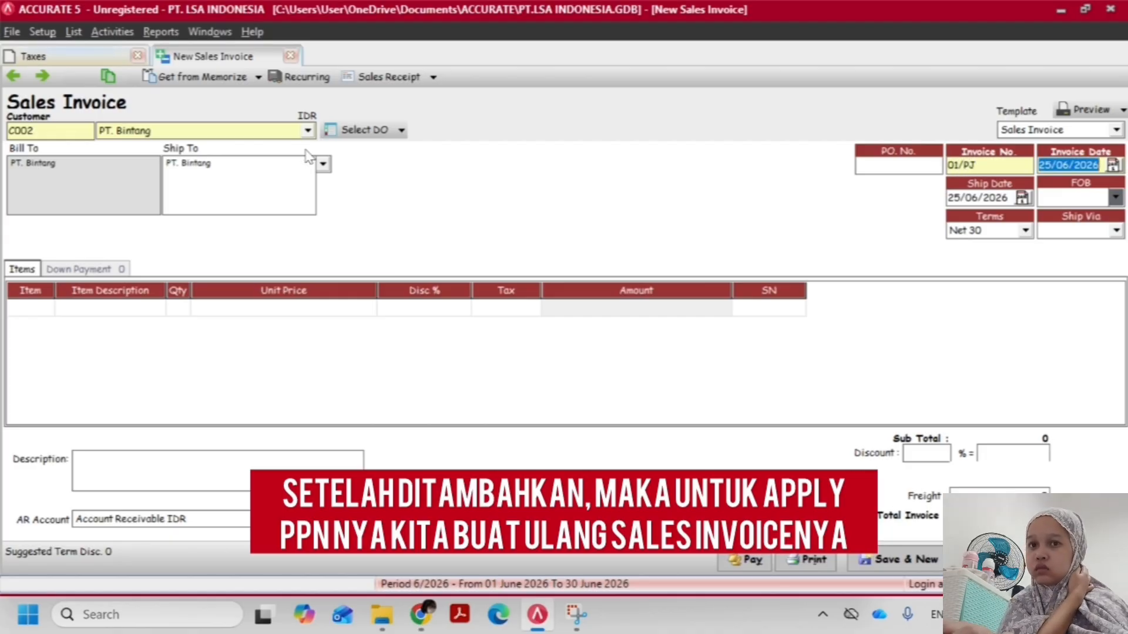
# Check the date in the transaction PDF and set the new invoice's invoice date and ship date to 05/12/2017
pyautogui.hotkey('alt', 'Tab')
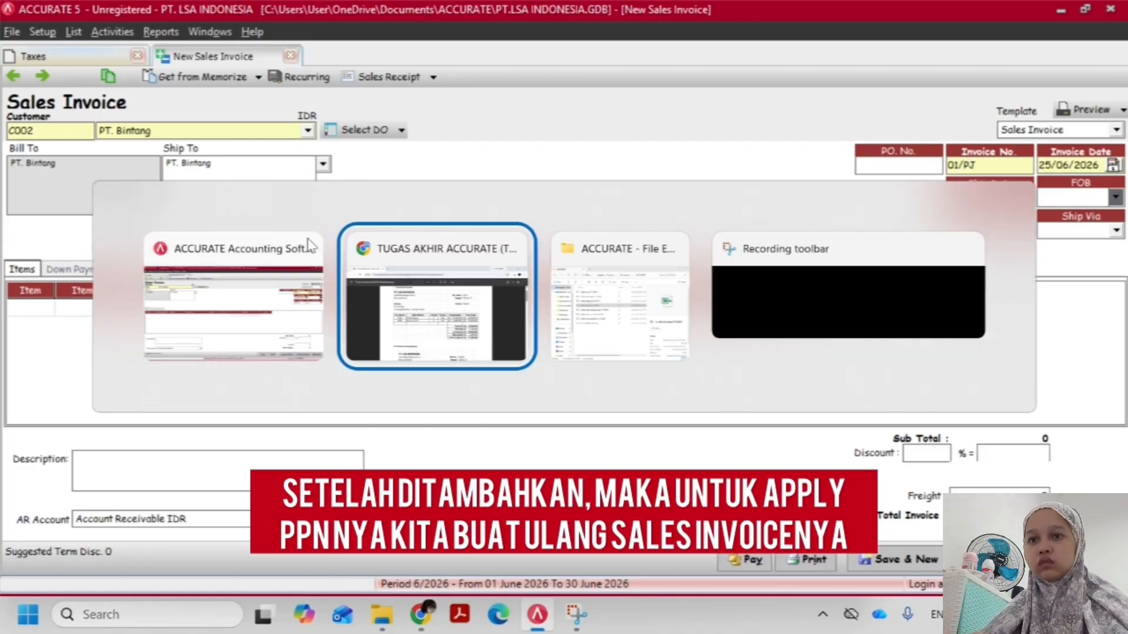
pyautogui.hotkey('alt', 'Tab')
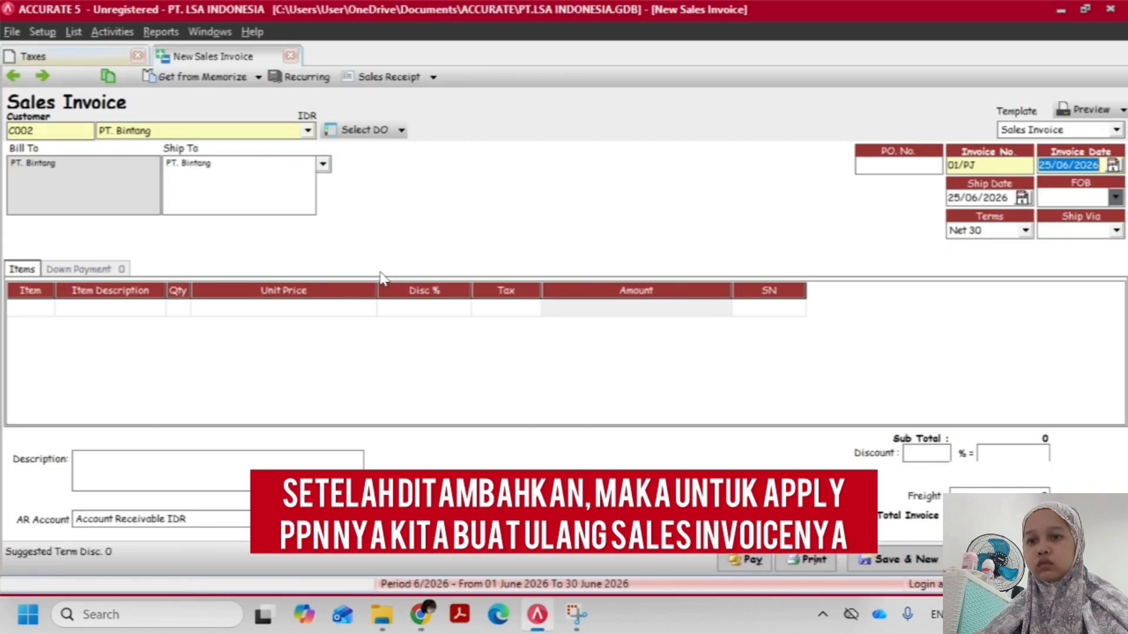
pyautogui.write('05/12/1017')
pyautogui.press('Tab')
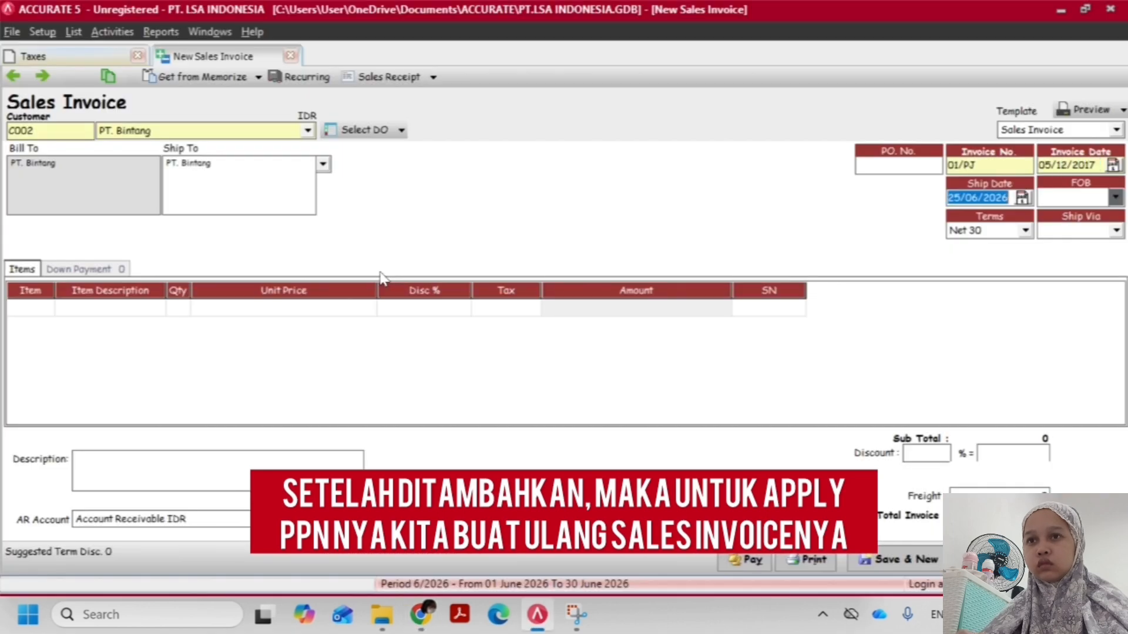
pyautogui.write('0')
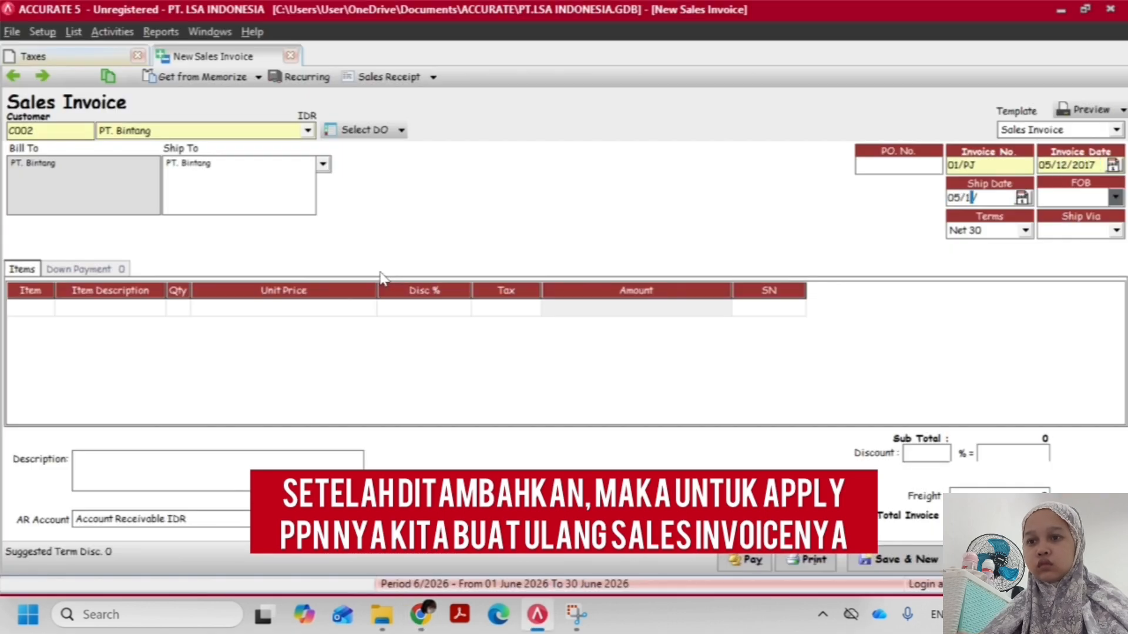
pyautogui.write('5/12/17')
pyautogui.press('Tab')
pyautogui.press('Tab')
pyautogui.press('Tab')
pyautogui.press('Tab')
pyautogui.press('Tab')
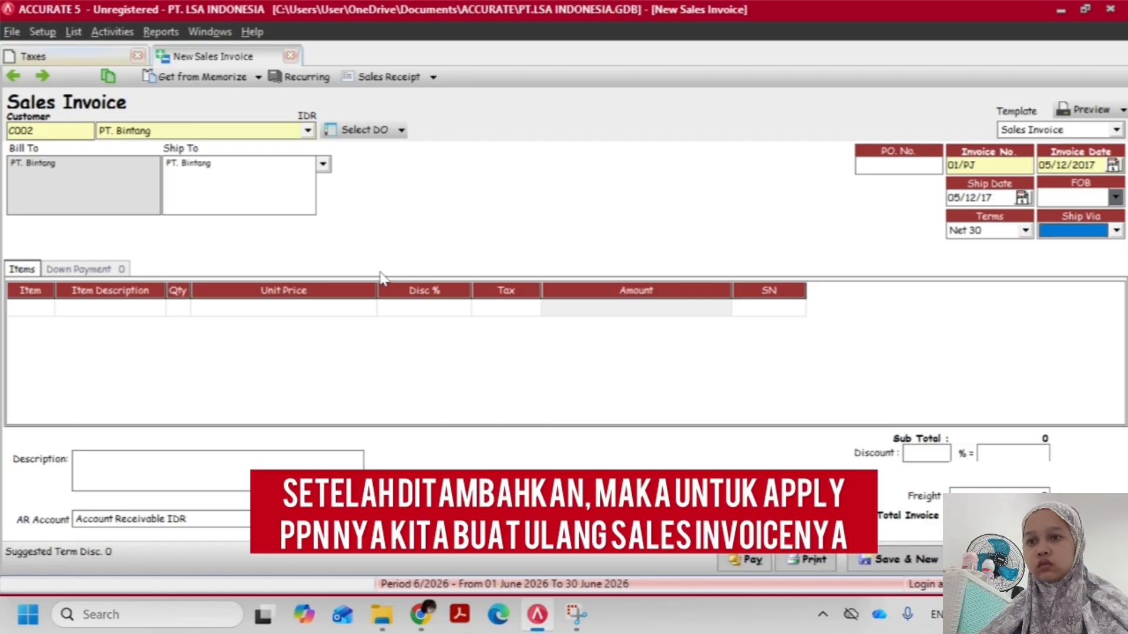
# Check the items in the transaction PDF and add item P001 Honda Supra as the first line of the new invoice
pyautogui.click(61, 307)
pyautogui.hotkey('alt', 'Tab')
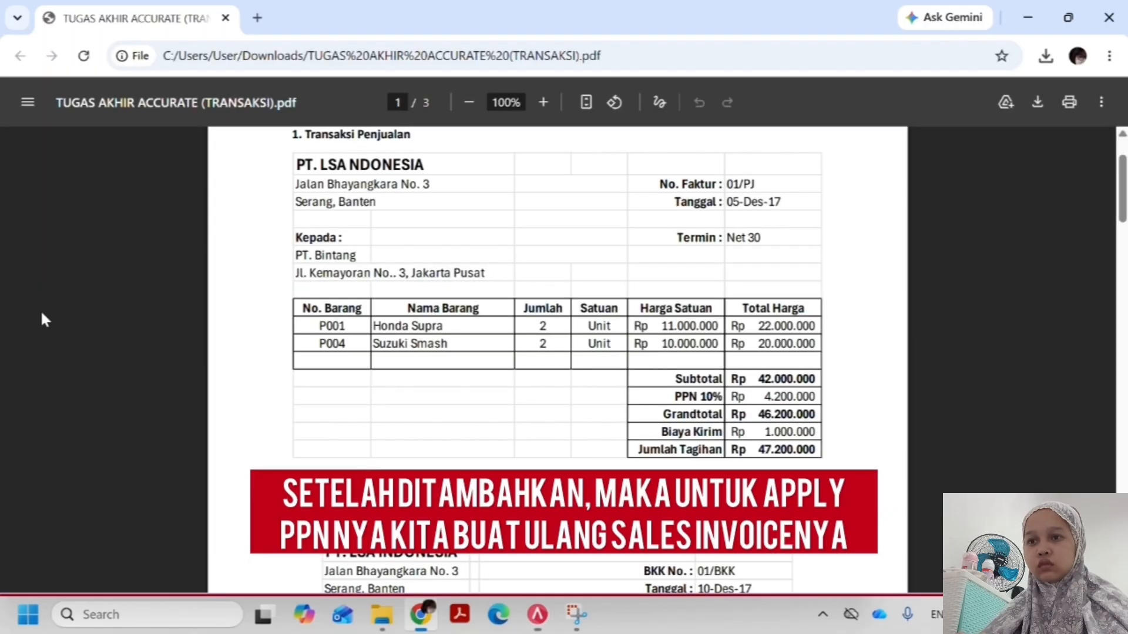
pyautogui.hotkey('alt', 'Tab')
pyautogui.click(34, 308)
pyautogui.write('3')
pyautogui.press('Return')
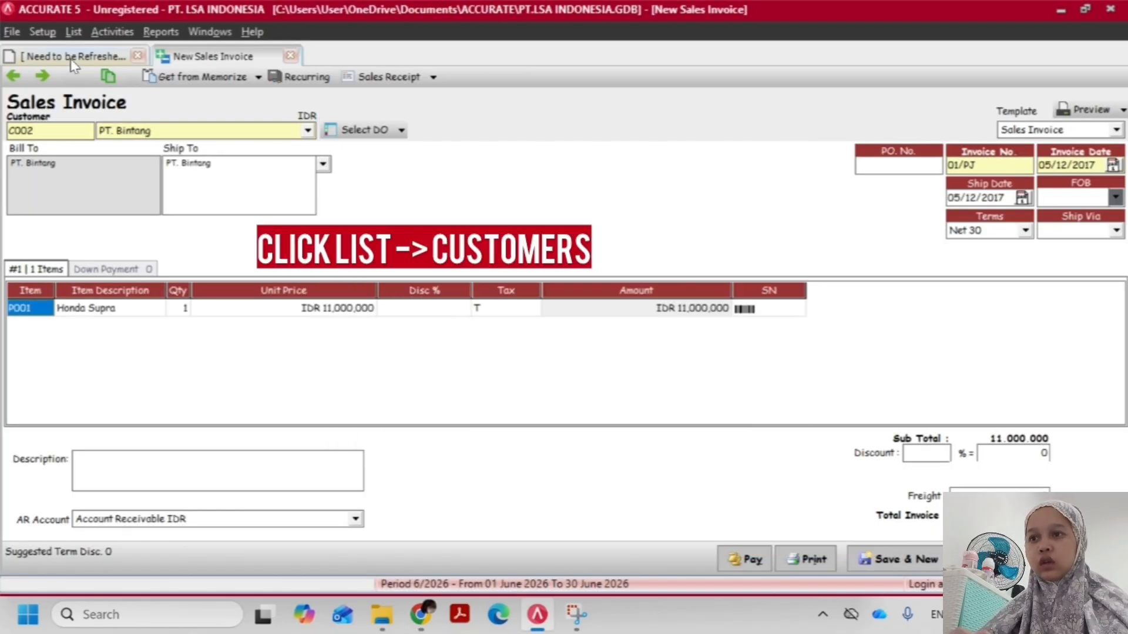
# Set Tax 1 to PPN 10% in the sales settings of customer PT. Bintang and save the customer record
pyautogui.click(73, 32)
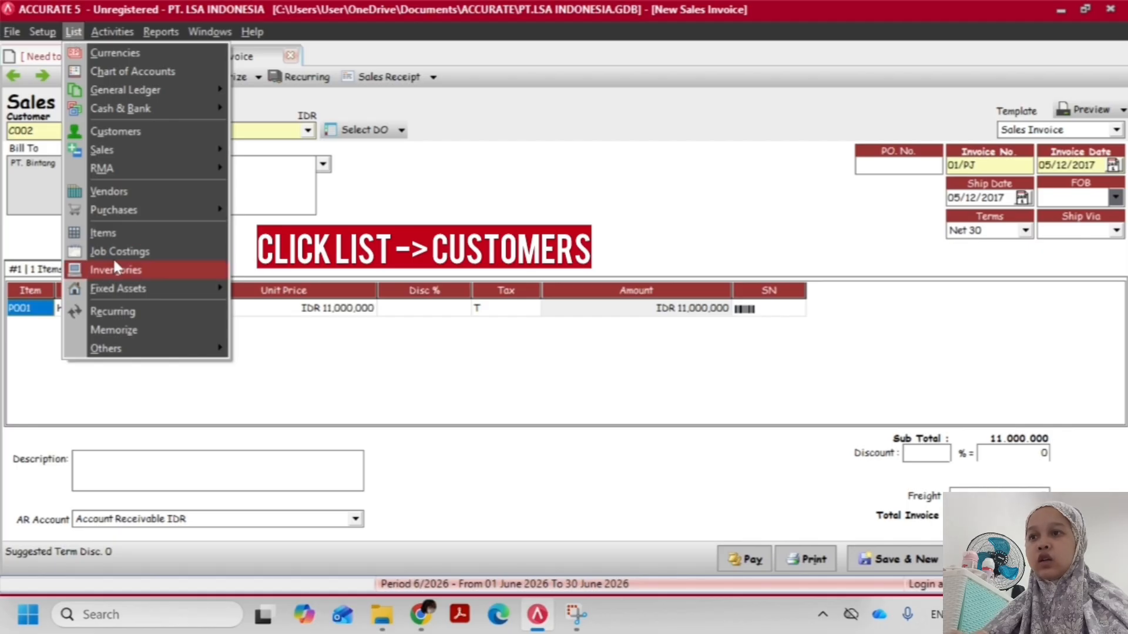
pyautogui.click(122, 130)
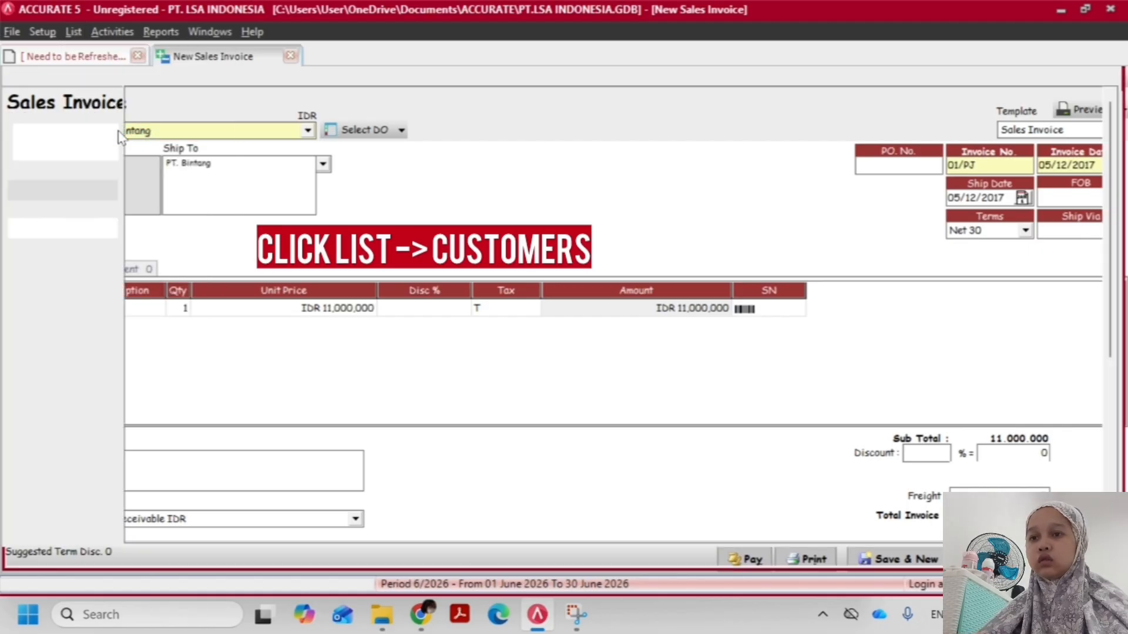
pyautogui.click(209, 133)
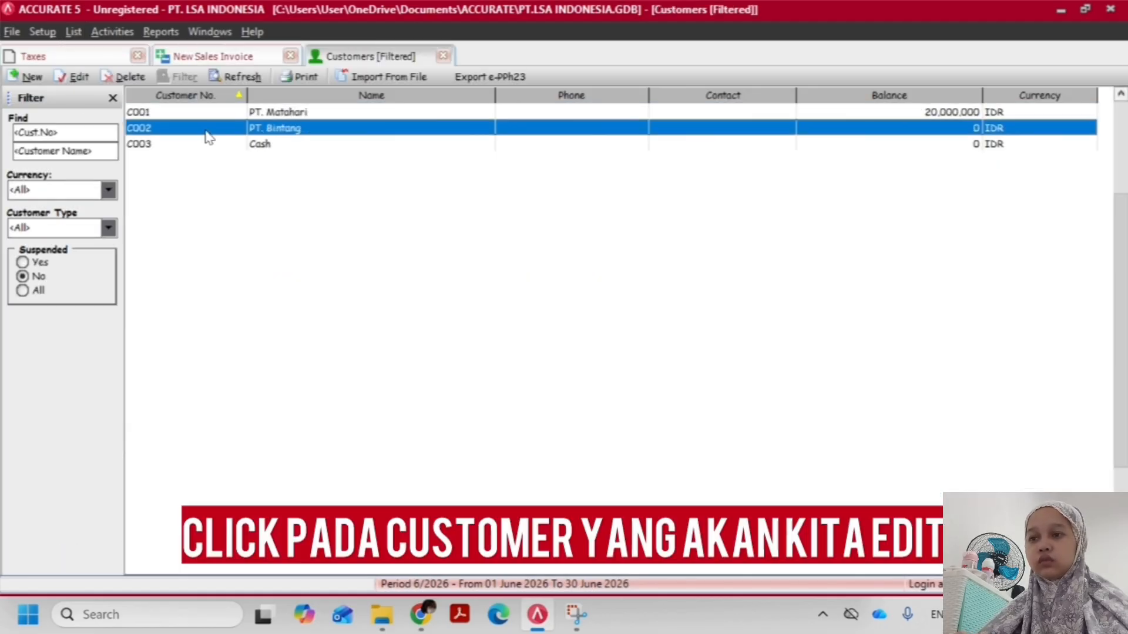
pyautogui.doubleClick(214, 130)
pyautogui.click(110, 87)
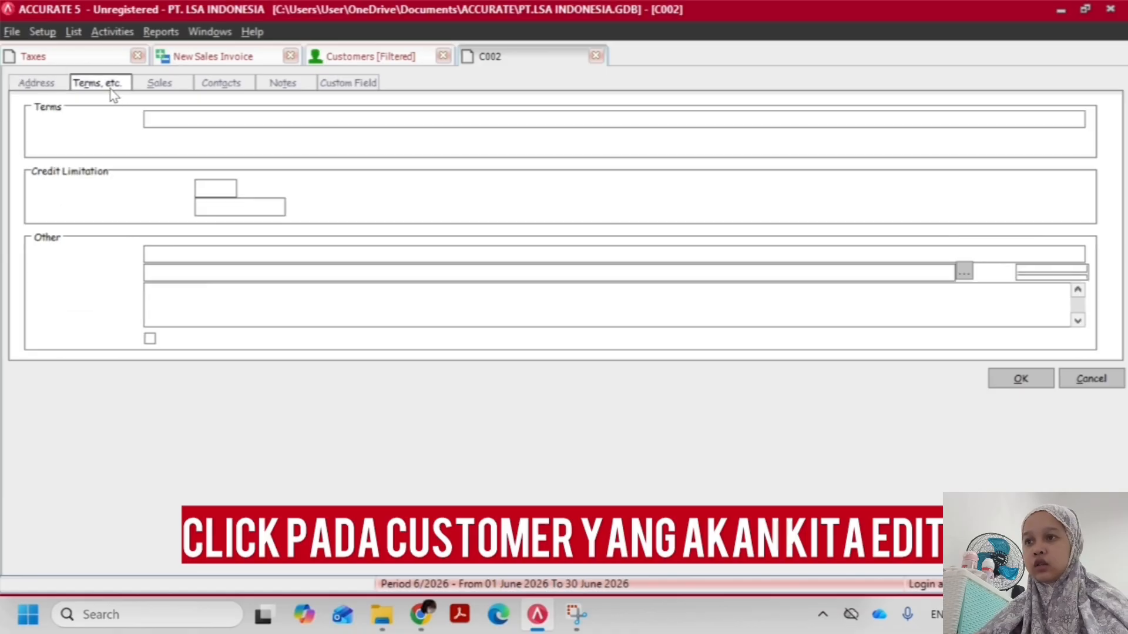
pyautogui.click(178, 87)
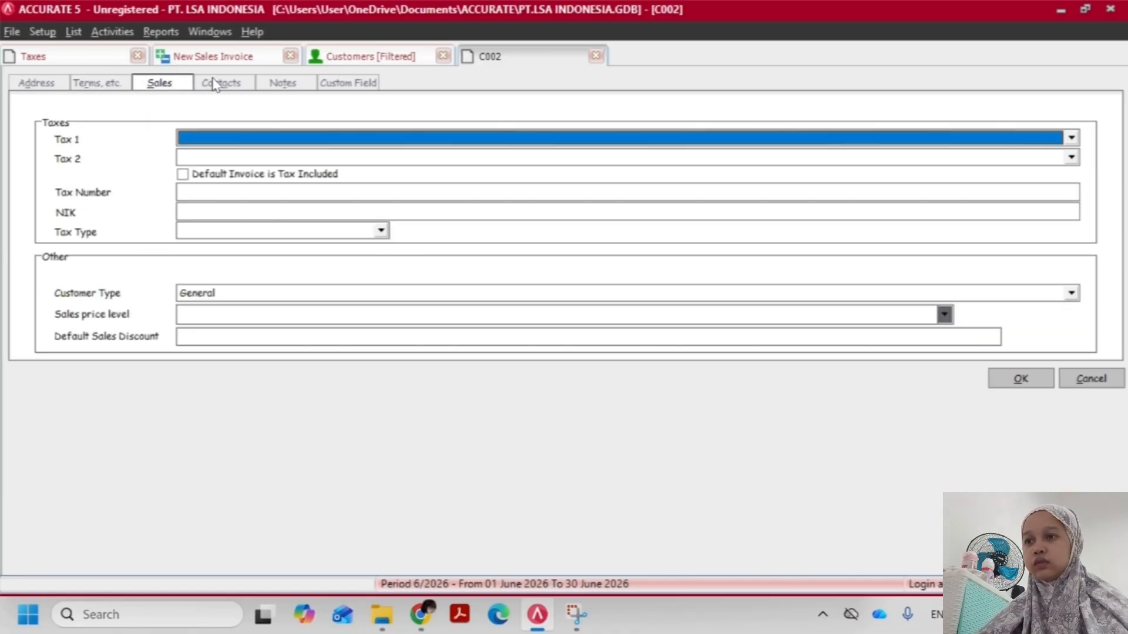
pyautogui.click(212, 138)
pyautogui.click(203, 168)
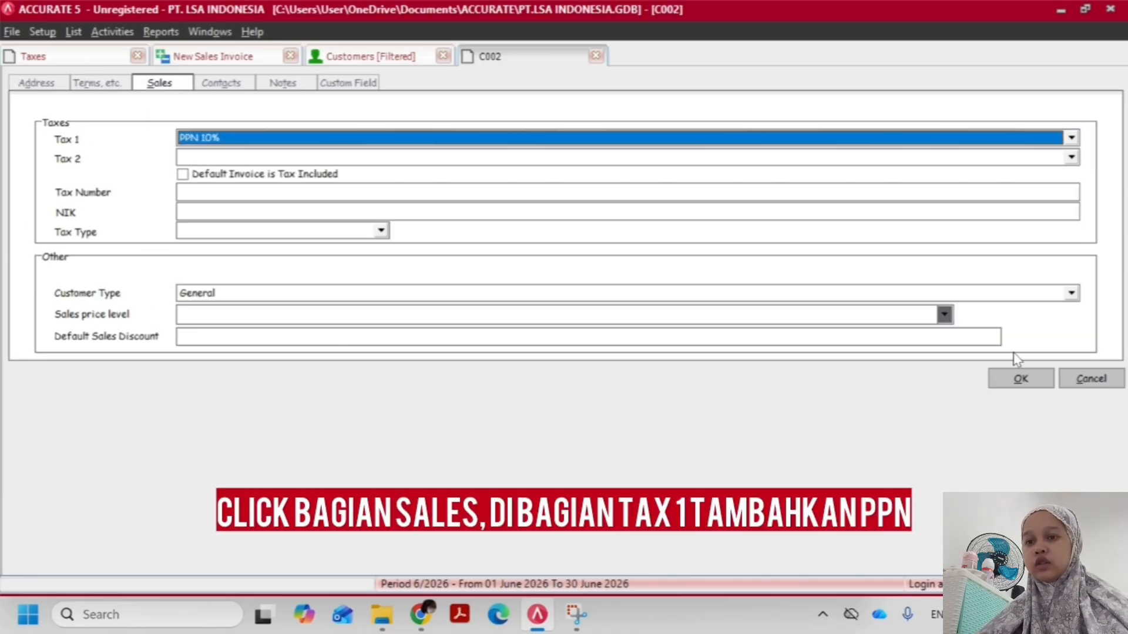
pyautogui.click(1050, 384)
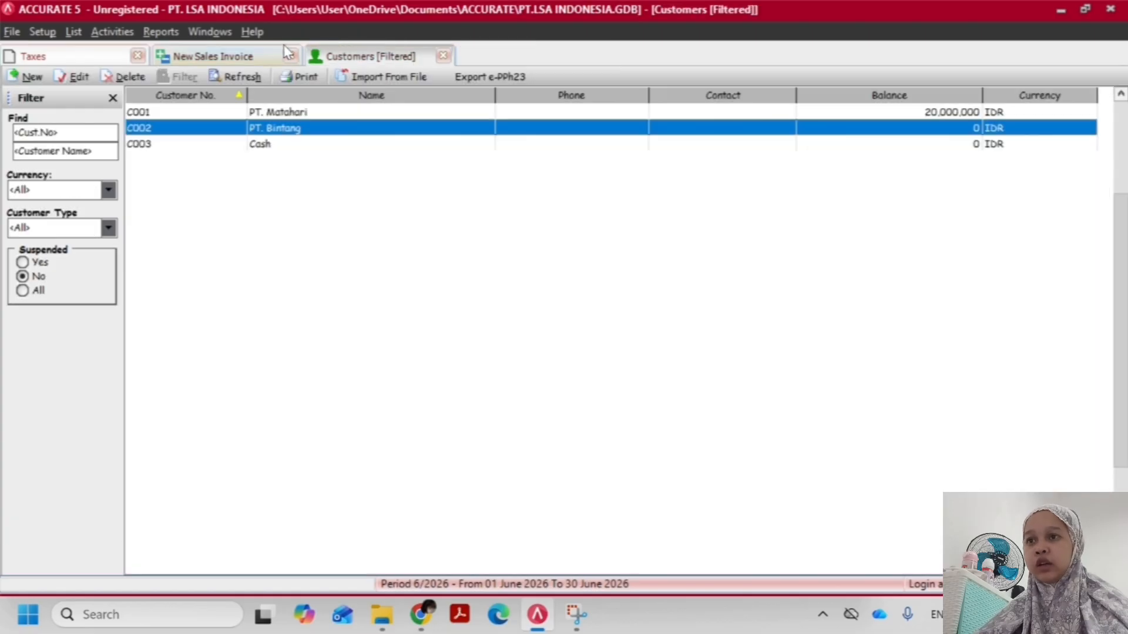
# Return to the new sales invoice, try to reselect its customer, and delete the Honda Supra item line
pyautogui.click(275, 58)
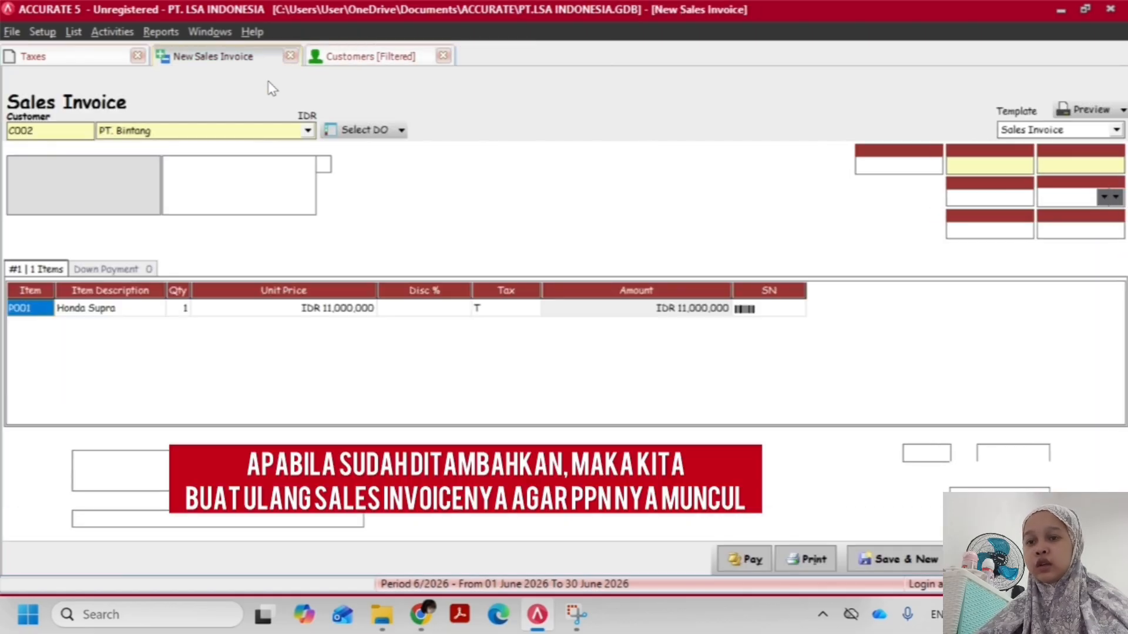
pyautogui.click(253, 130)
pyautogui.click(165, 173)
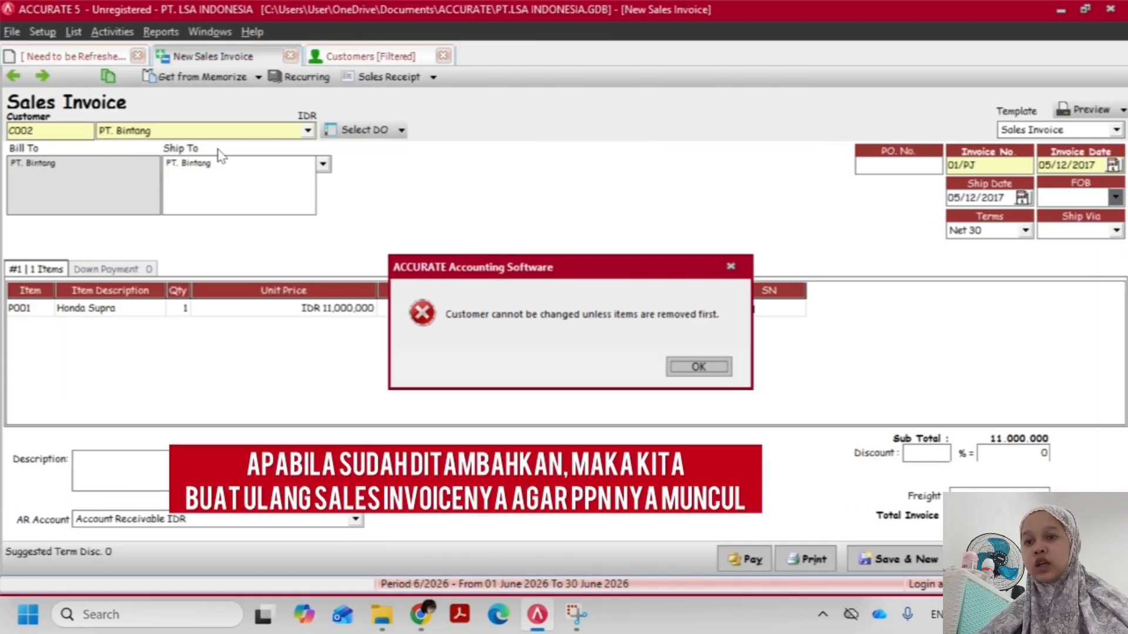
pyautogui.click(695, 367)
pyautogui.rightClick(49, 313)
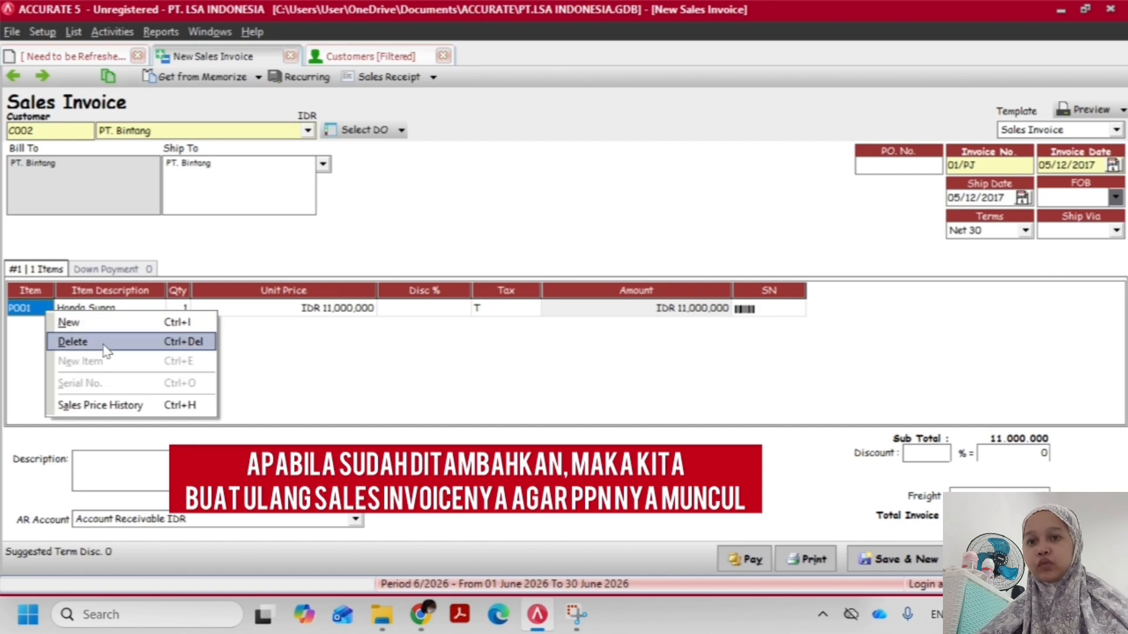
pyautogui.click(88, 340)
# Change the invoice's customer to PT. Matahari and back to PT. Bintang to load the customer's tax setting
pyautogui.click(228, 132)
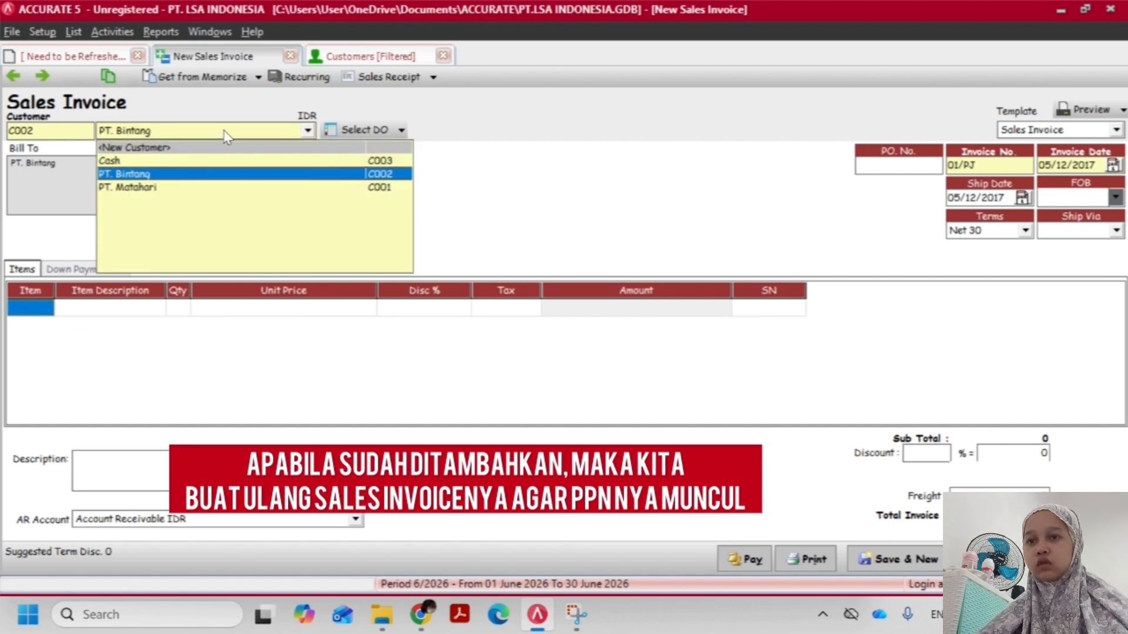
pyautogui.click(179, 187)
pyautogui.click(177, 174)
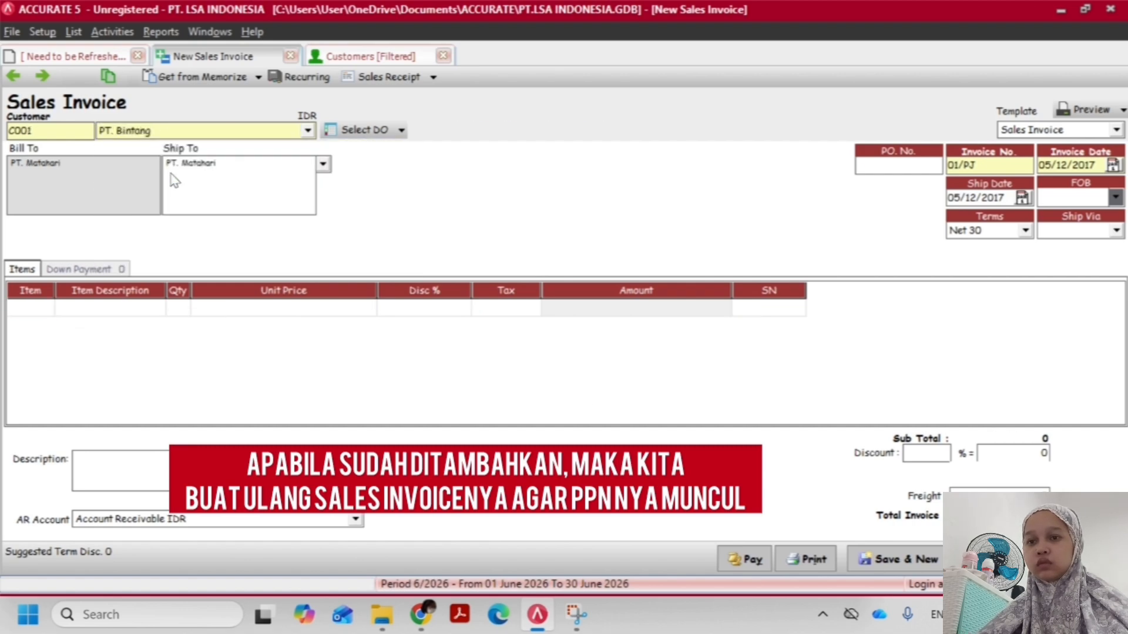
# Search the items for supra and add P001 Honda Supra as the invoice's first line
pyautogui.click(43, 302)
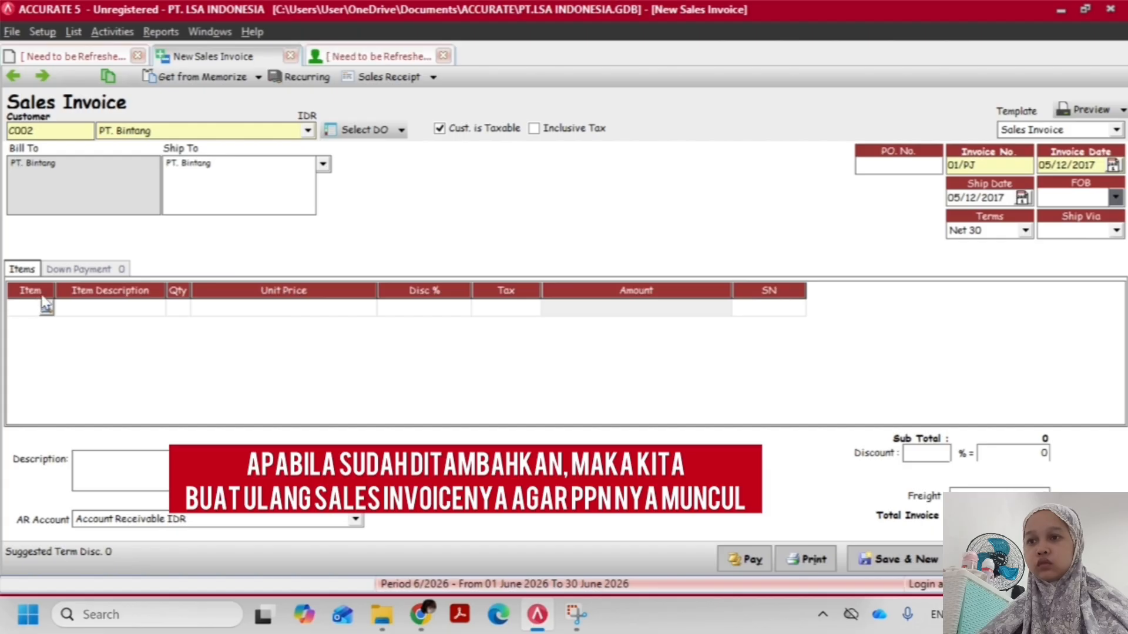
pyautogui.write('supra')
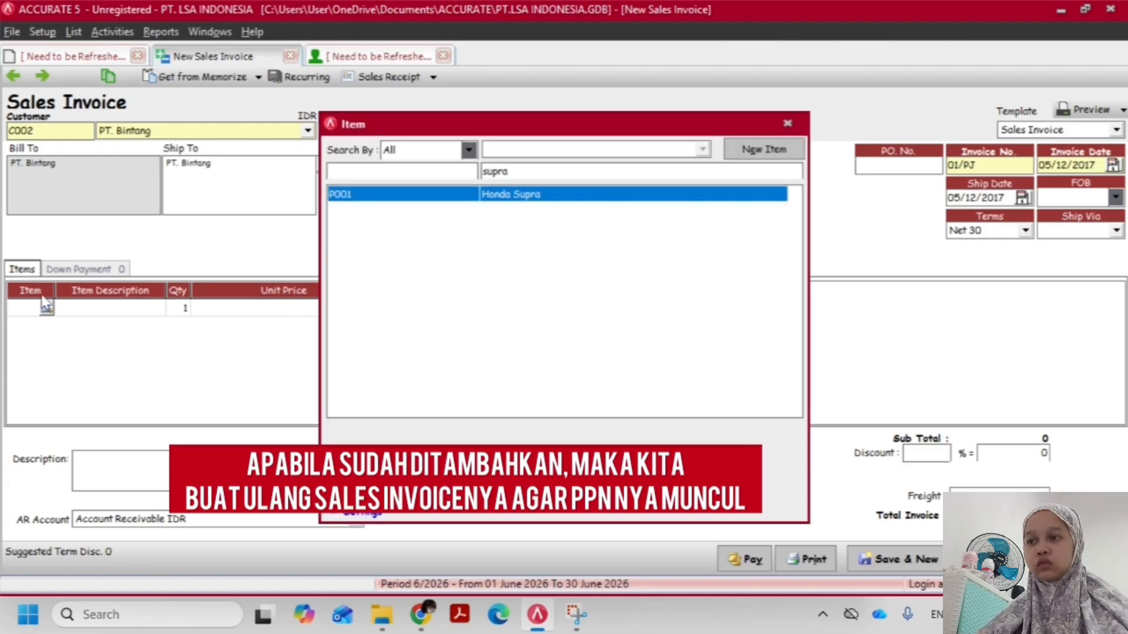
pyautogui.press('Return')
# Check the quantity in the transaction PDF and set the Honda Supra line to quantity 2 with tax code T
pyautogui.hotkey('alt', 'Tab')
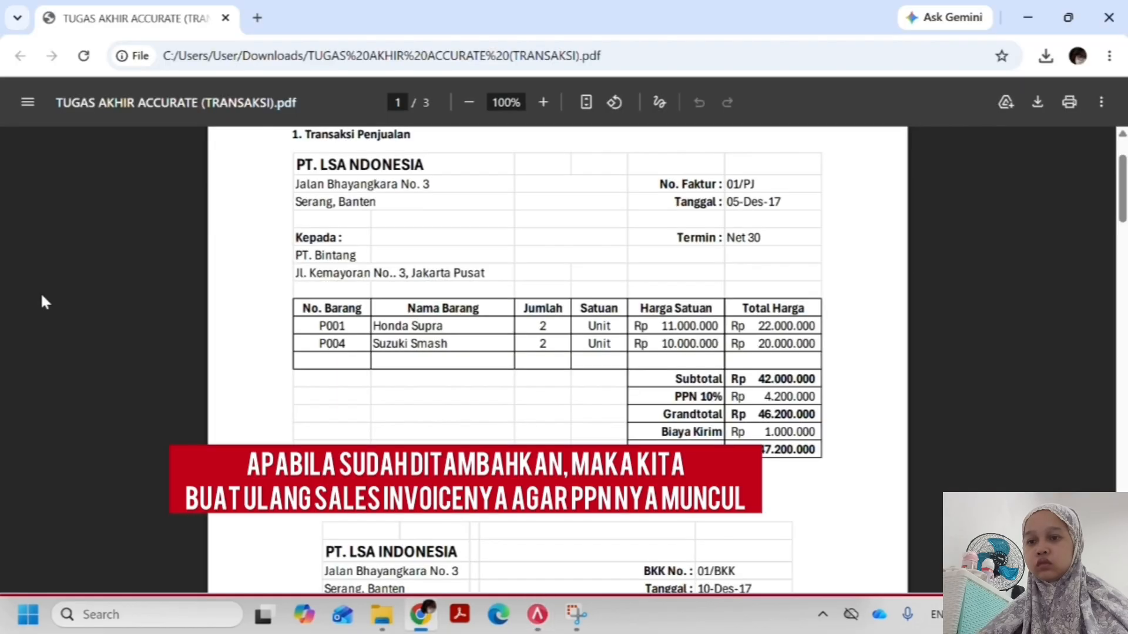
pyautogui.hotkey('alt', 'Tab')
pyautogui.write('2')
pyautogui.press('Tab')
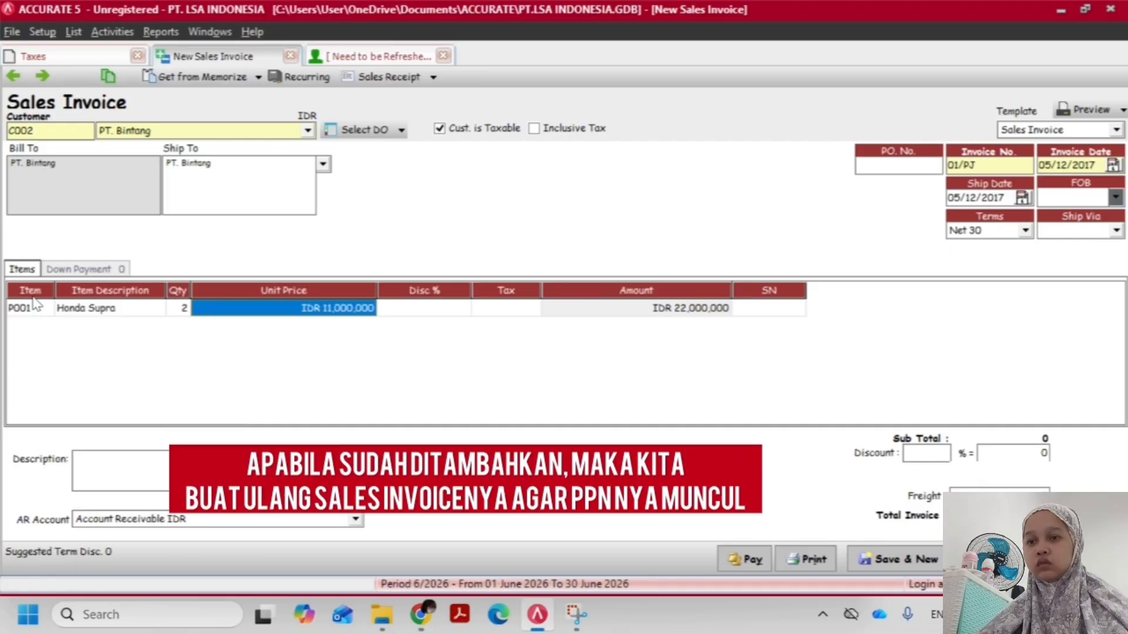
pyautogui.press('Tab')
pyautogui.press('Tab')
pyautogui.write('T')
pyautogui.press('Tab')
pyautogui.press('Tab')
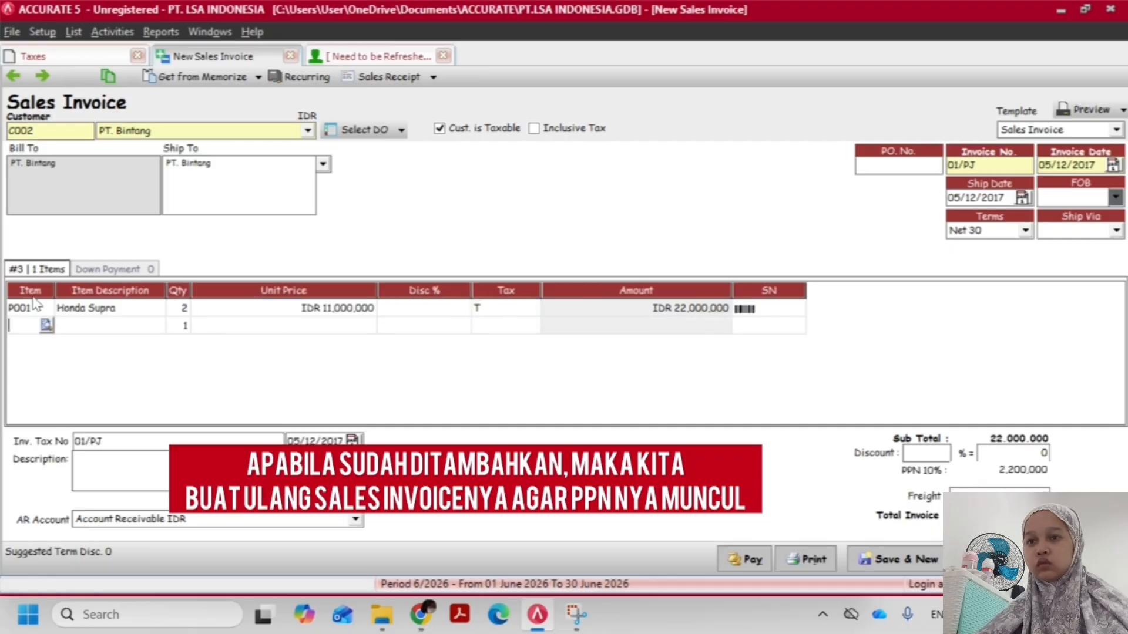
# Check the second item in the transaction PDF and add P004 Suzuki Smash with quantity 2 and tax code T
pyautogui.hotkey('alt', 'Tab')
pyautogui.hotkey('alt', 'Tab')
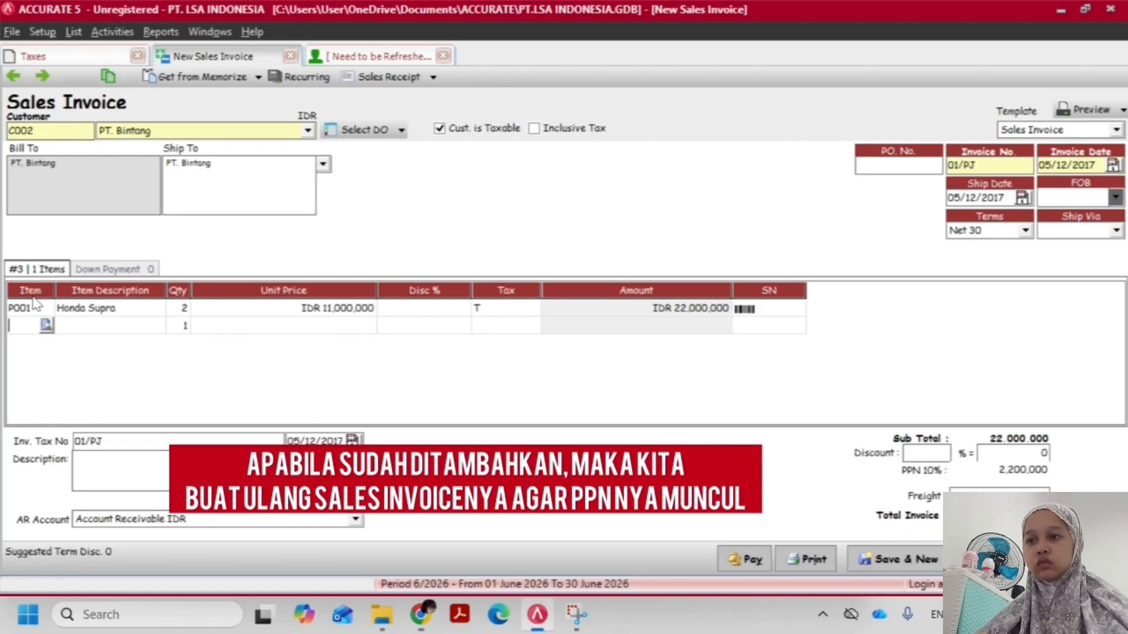
pyautogui.write('P004')
pyautogui.press('Return')
pyautogui.write('2')
pyautogui.press('Tab')
pyautogui.press('Tab')
pyautogui.press('Tab')
pyautogui.write('T')
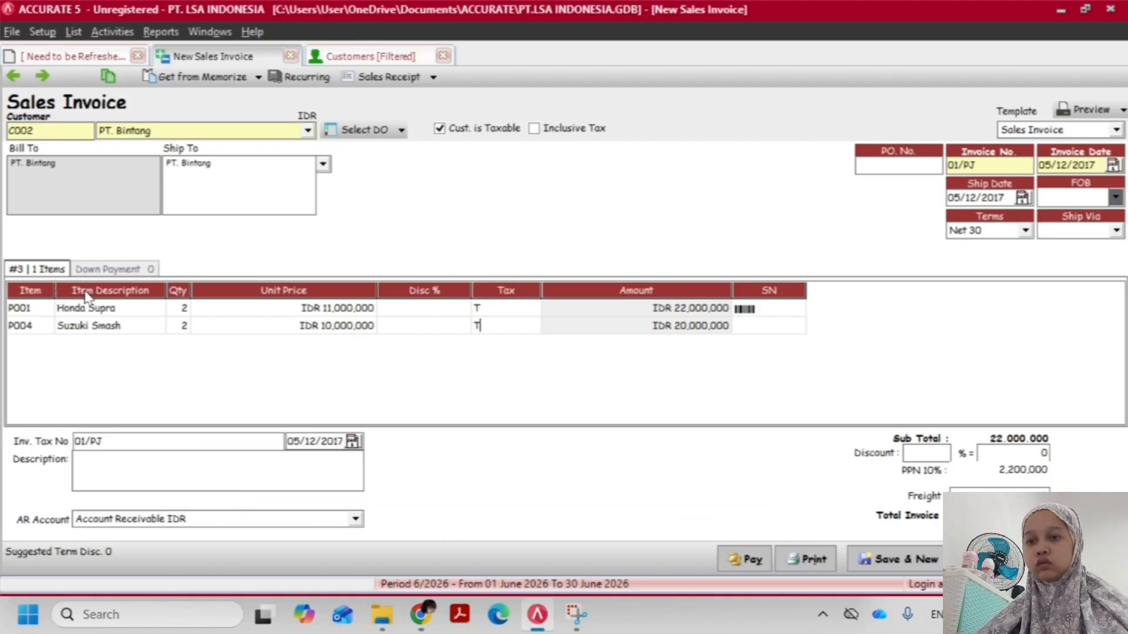
# Compare the amounts of the two invoice lines with those in the transaction PDF
pyautogui.hotkey('alt', 'Tab')
pyautogui.hotkey('alt', 'Tab')
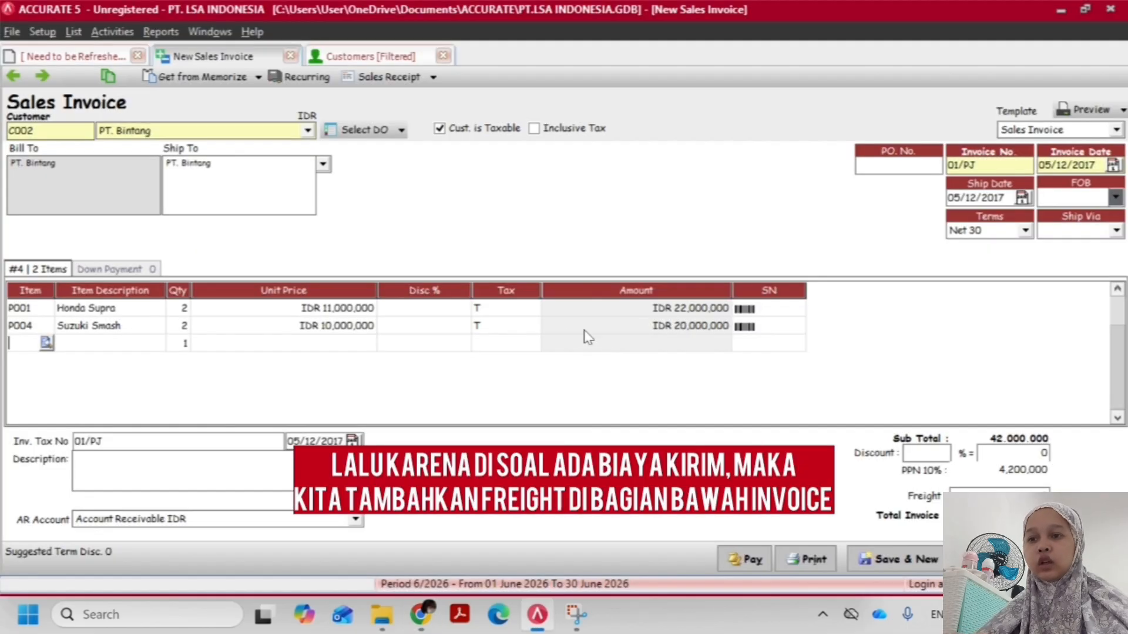
pyautogui.click(568, 330)
pyautogui.click(631, 309)
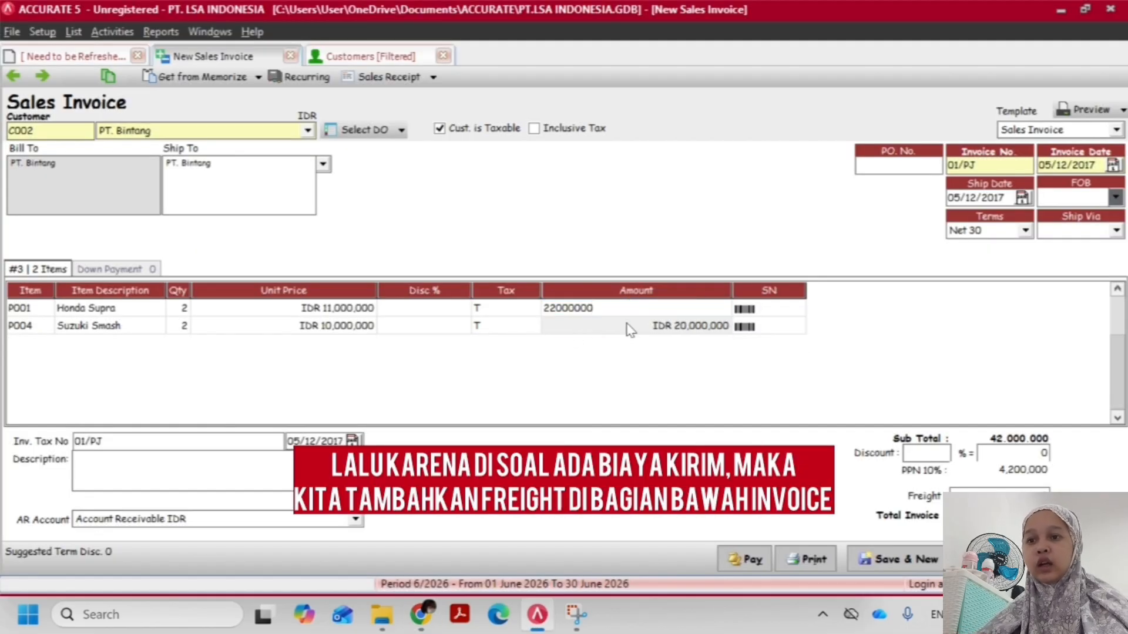
pyautogui.click(627, 326)
# Enter the 1.000.000 shipping cost (Biaya Kirim) from the transaction PDF as the invoice's freight and try to save the invoice
pyautogui.click(1000, 494)
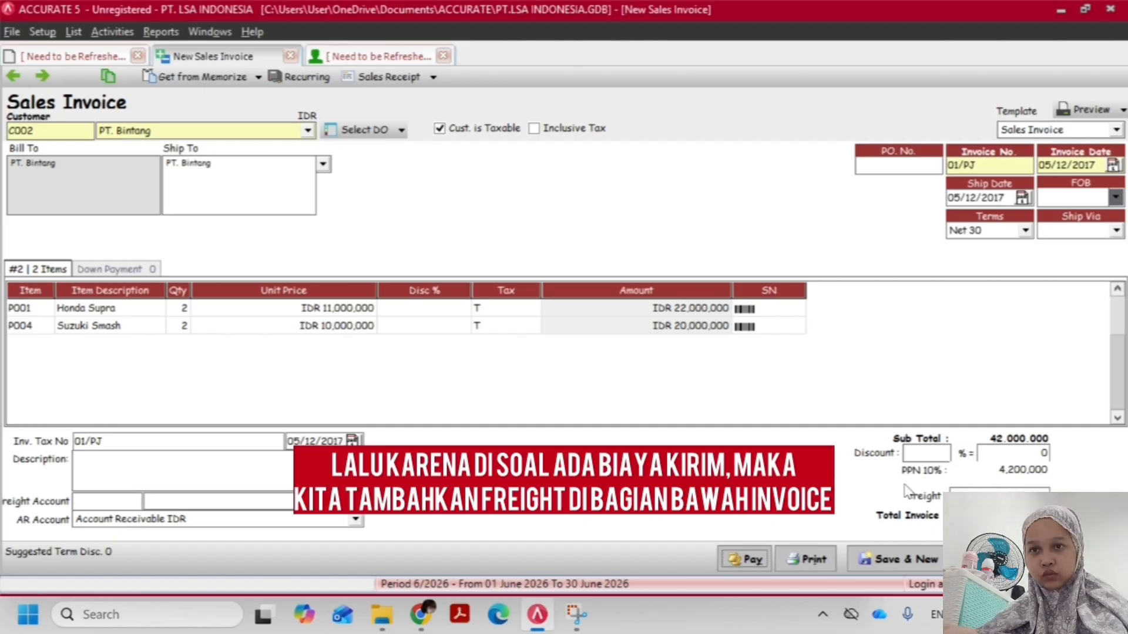
pyautogui.hotkey('alt', 'Tab')
pyautogui.hotkey('alt', 'Tab')
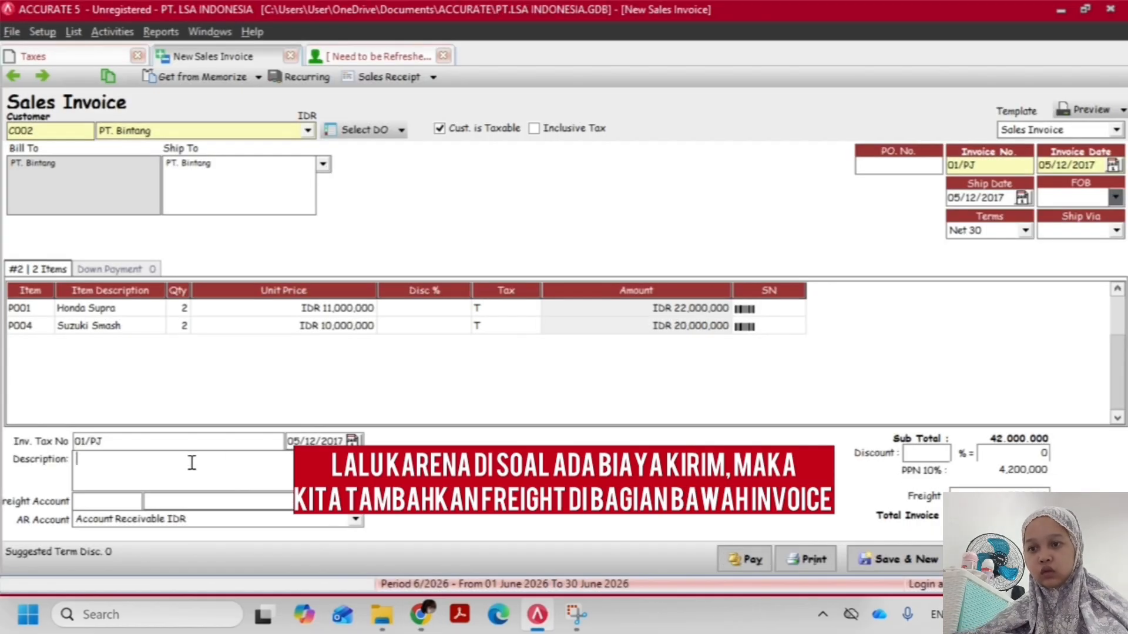
pyautogui.hotkey('alt', 'Tab')
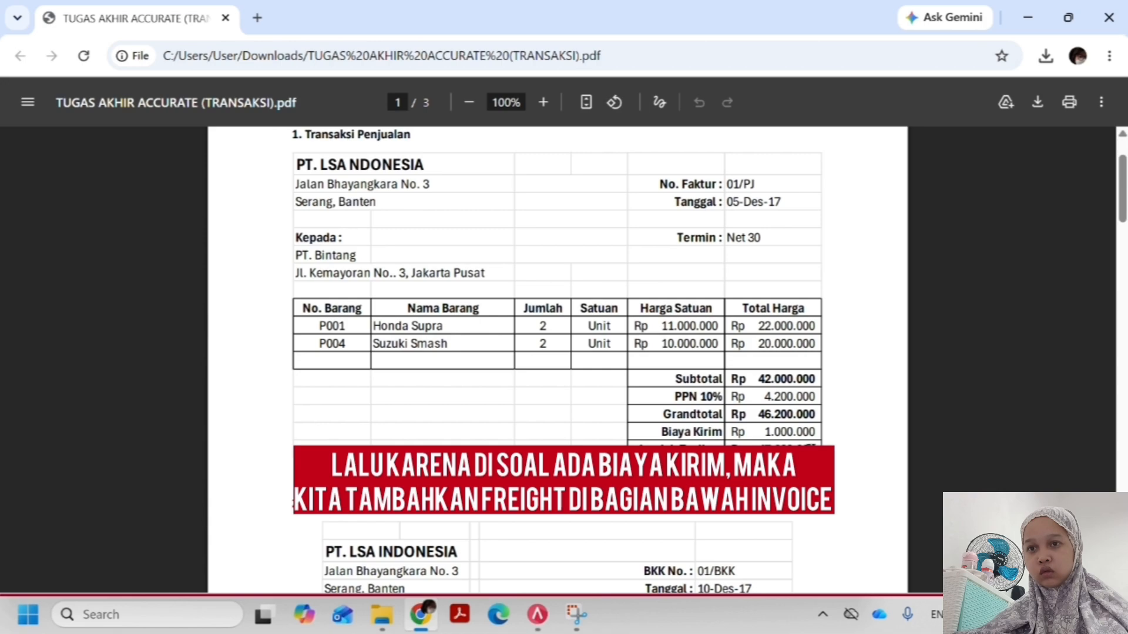
pyautogui.hotkey('alt', 'Tab')
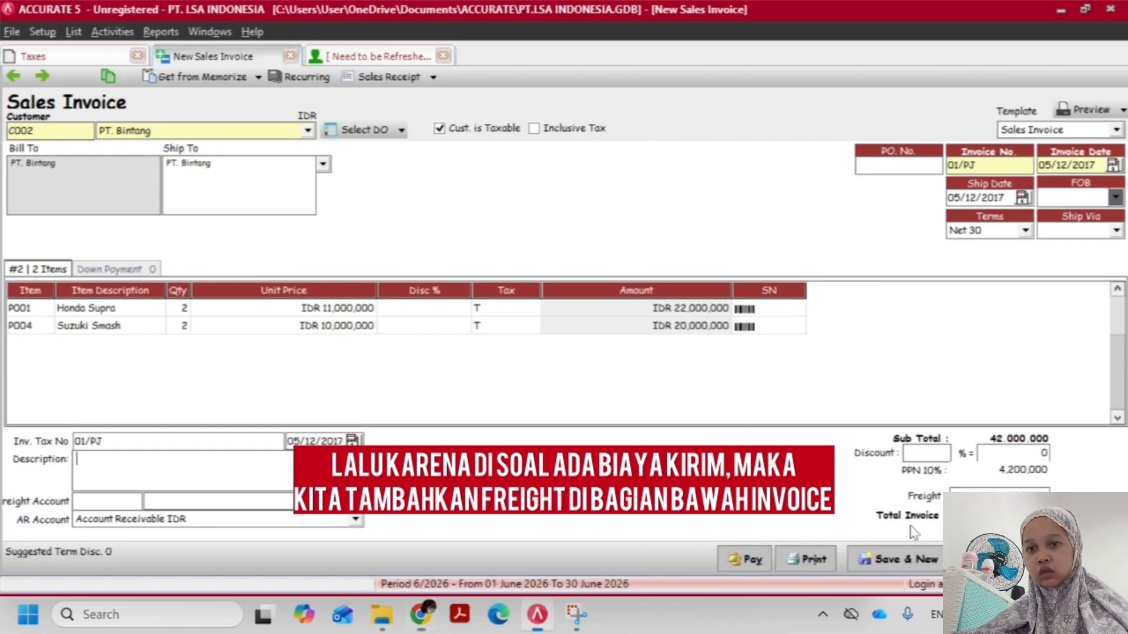
pyautogui.click(859, 550)
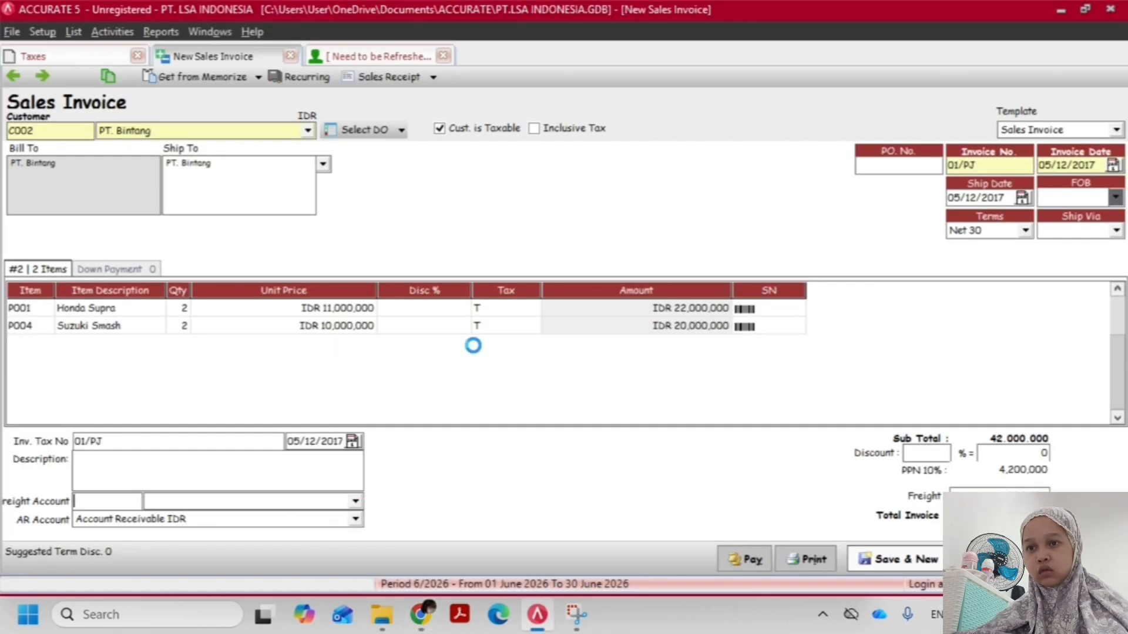
pyautogui.click(628, 366)
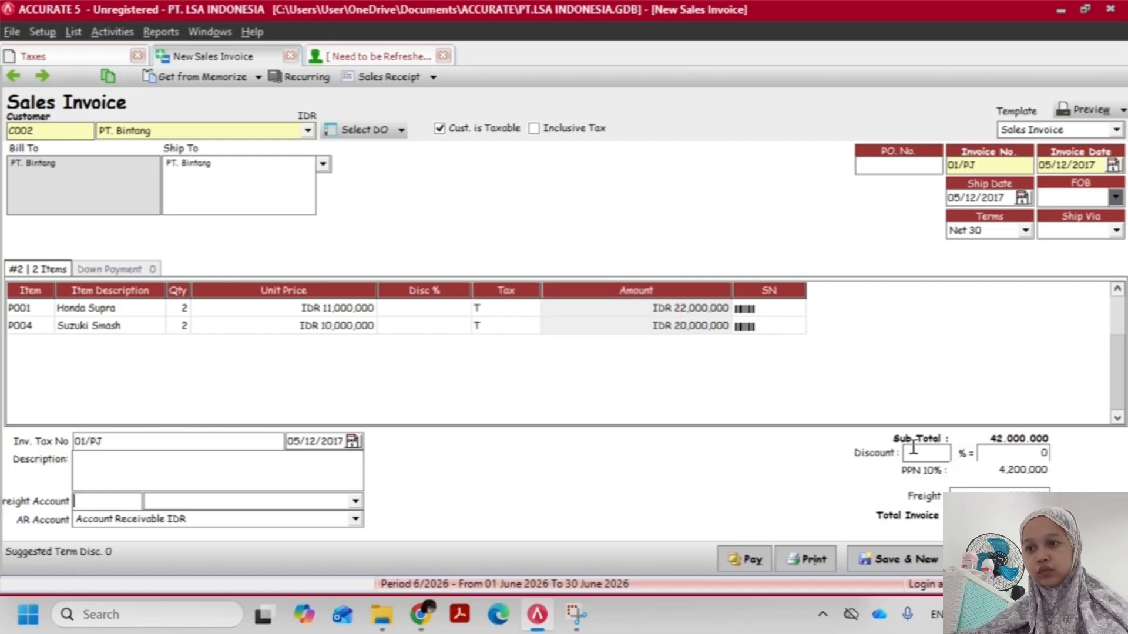
# Search the PT. Bintang sales invoice's freight account list for an account suited to sales shipping costs
pyautogui.click(186, 503)
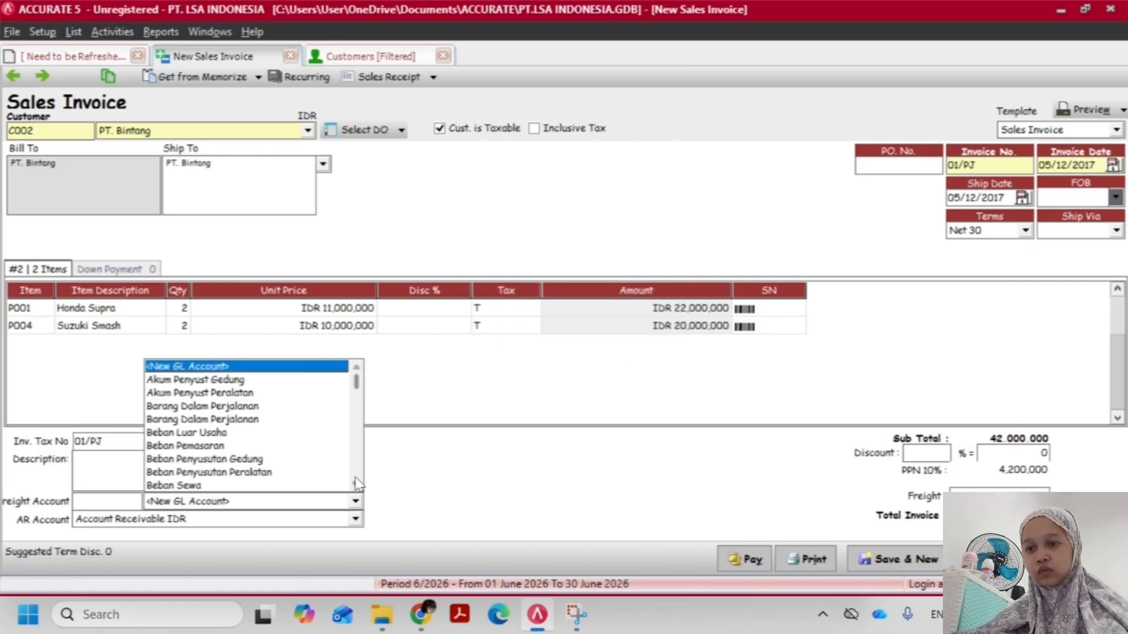
pyautogui.scroll(-1, 354, 493)
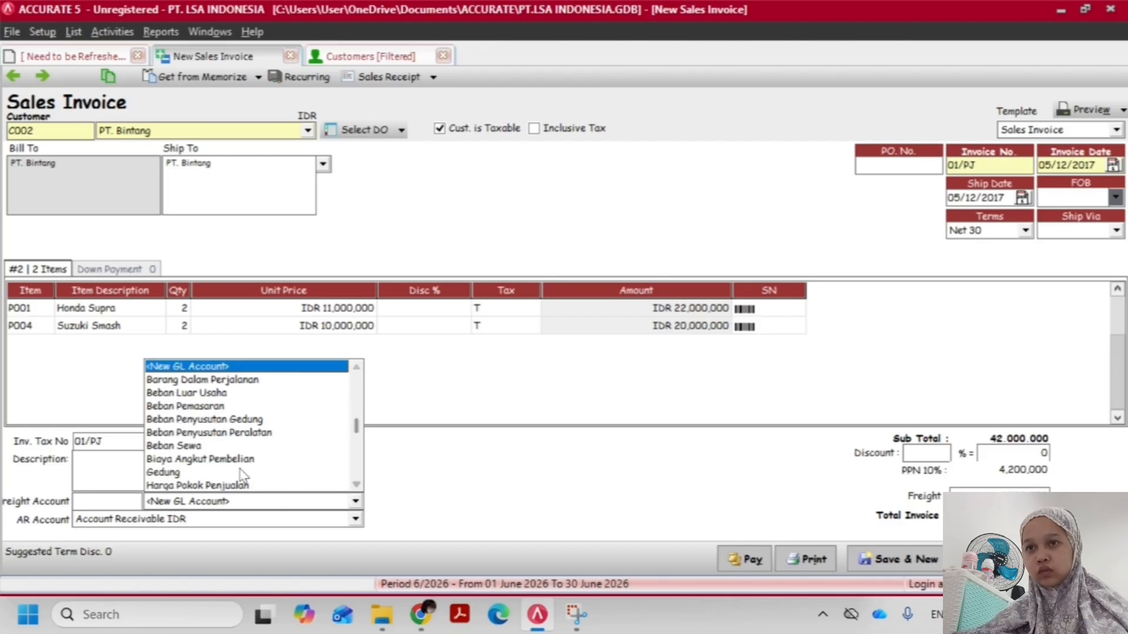
pyautogui.scroll(-4, 356, 487)
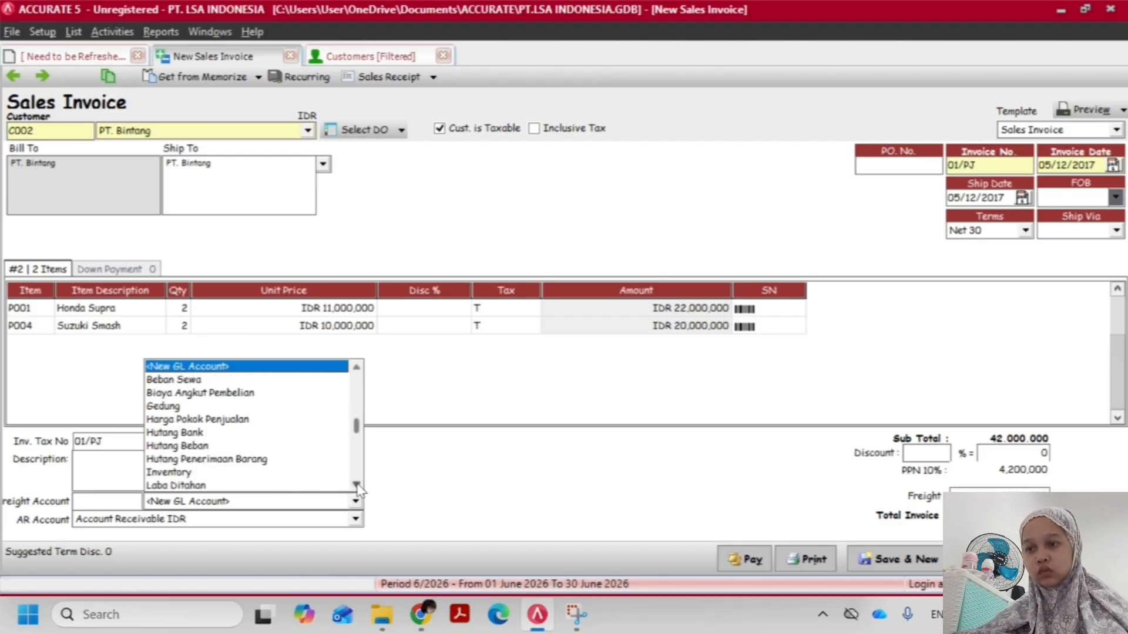
pyautogui.scroll(-4, 356, 487)
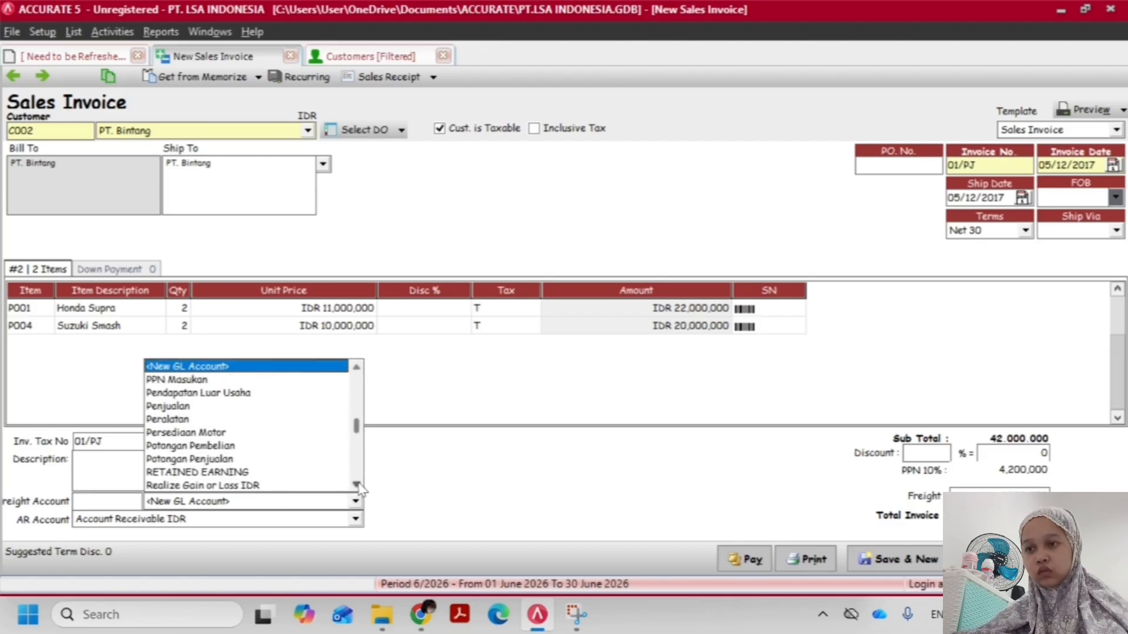
pyautogui.scroll(-1, 360, 486)
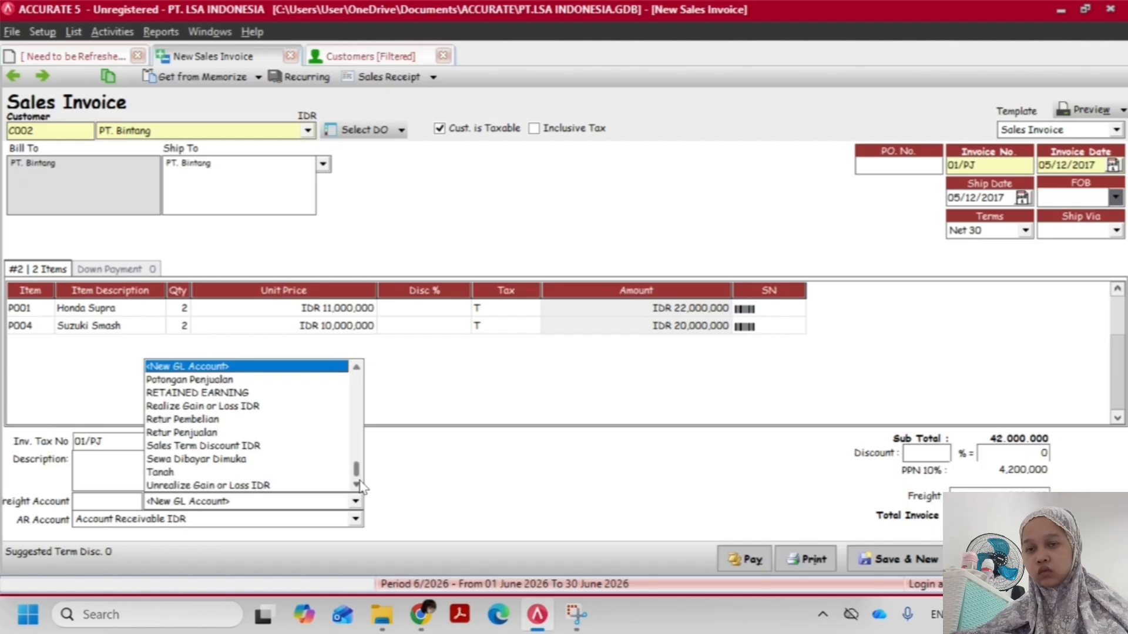
pyautogui.scroll(8, 376, 405)
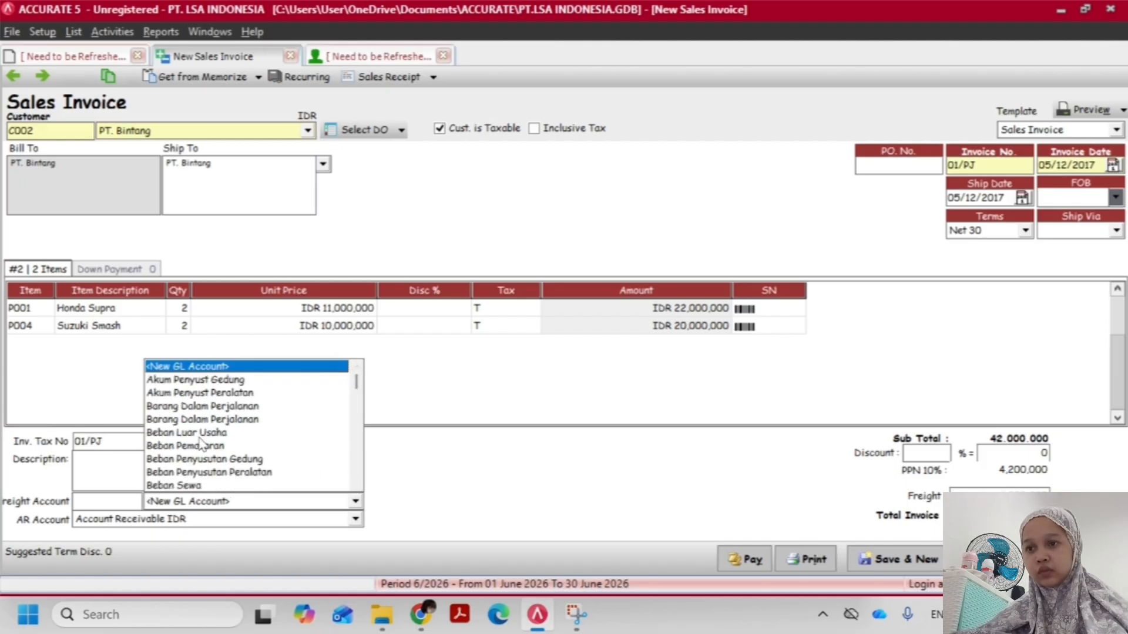
pyautogui.click(356, 485)
pyautogui.click(356, 485)
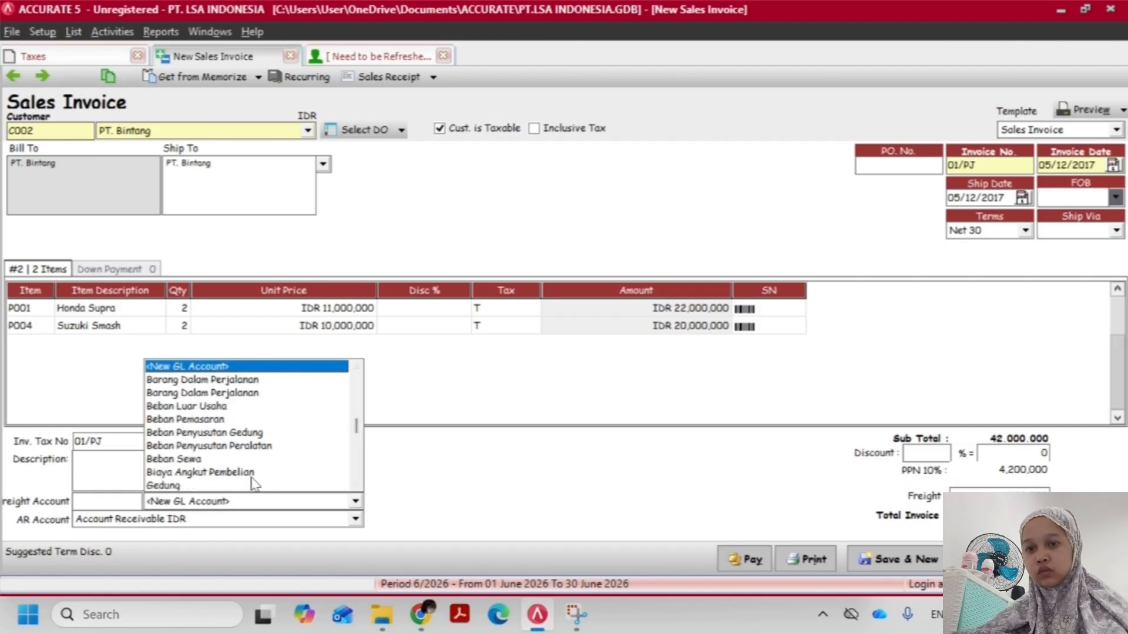
pyautogui.click(356, 486)
pyautogui.click(356, 485)
pyautogui.click(356, 485)
pyautogui.click(356, 485)
pyautogui.click(356, 486)
pyautogui.click(356, 485)
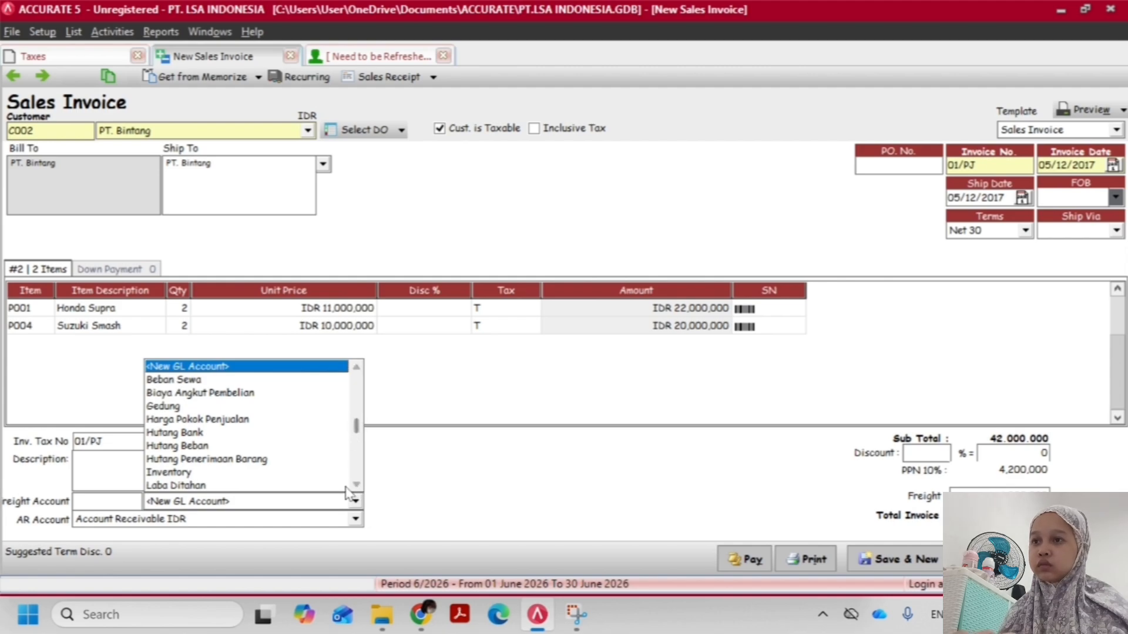
pyautogui.click(357, 369)
pyautogui.click(356, 369)
pyautogui.click(357, 369)
pyautogui.click(357, 369)
pyautogui.click(356, 368)
pyautogui.click(357, 368)
pyautogui.click(356, 368)
pyautogui.click(357, 368)
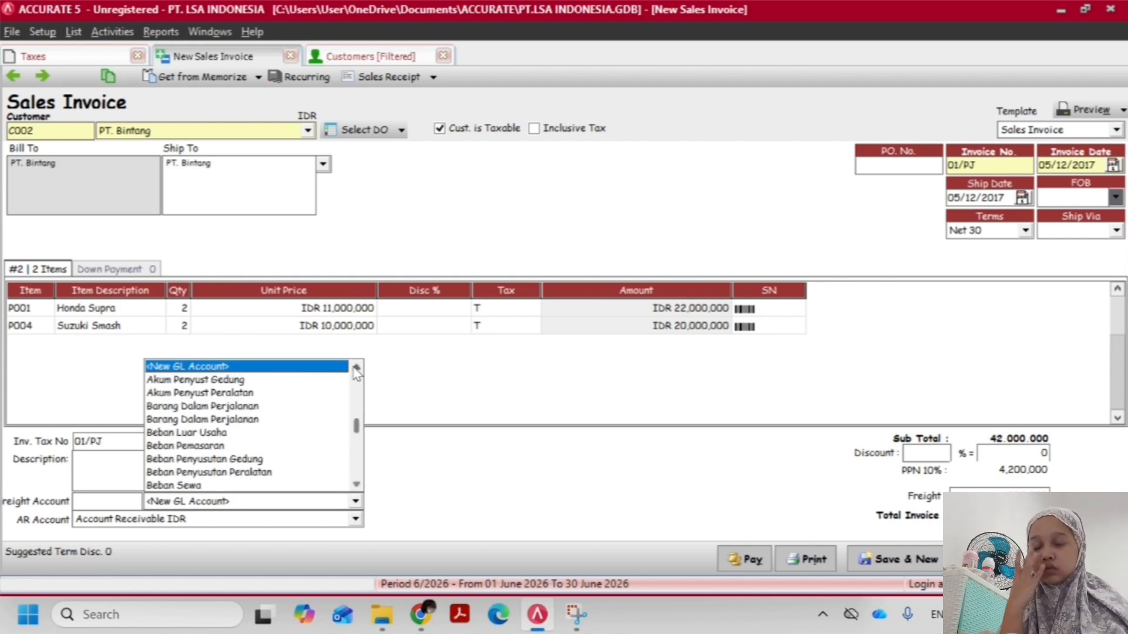
pyautogui.click(357, 485)
pyautogui.click(357, 485)
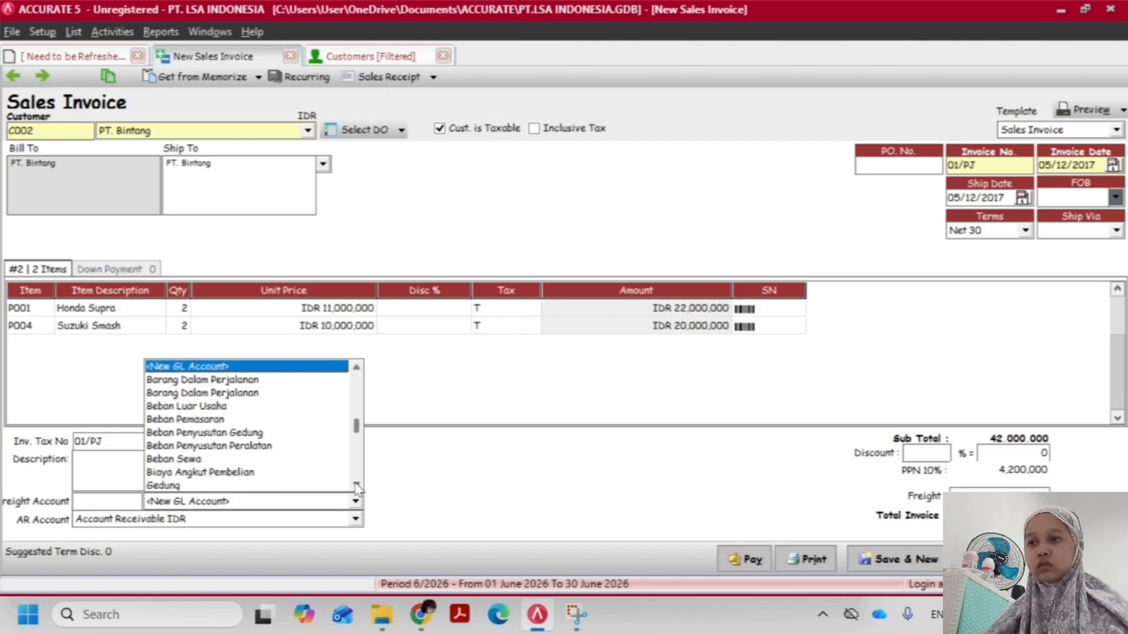
pyautogui.click(357, 485)
pyautogui.click(357, 486)
pyautogui.click(357, 486)
pyautogui.click(357, 485)
pyautogui.click(357, 485)
pyautogui.click(357, 485)
pyautogui.click(357, 485)
pyautogui.click(357, 485)
pyautogui.click(356, 485)
pyautogui.click(357, 485)
pyautogui.click(356, 486)
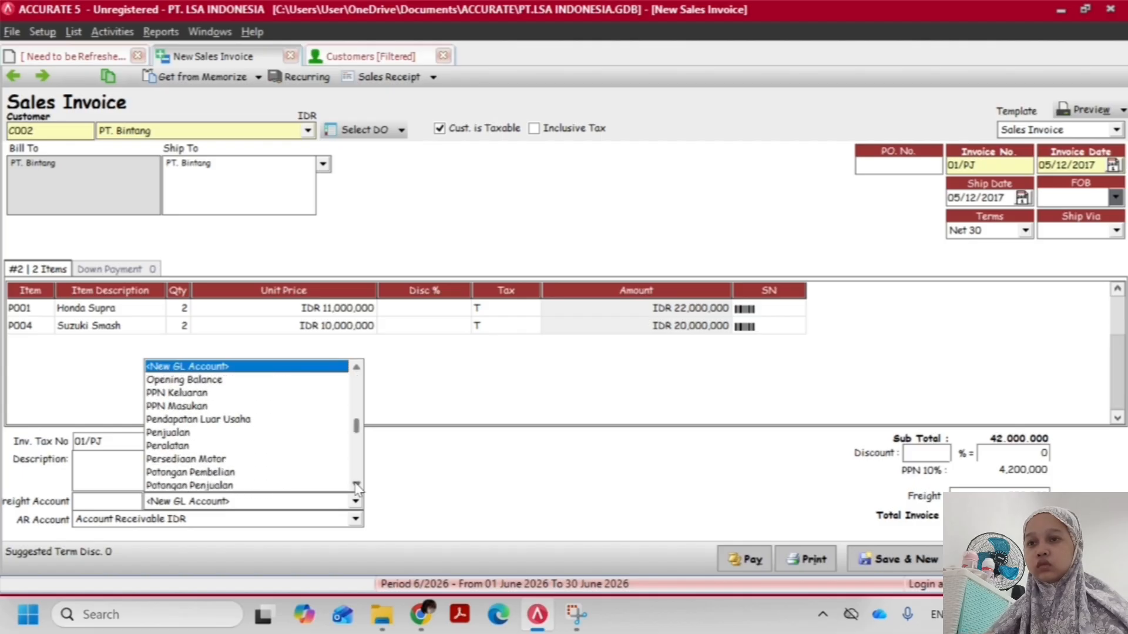
pyautogui.click(356, 485)
pyautogui.click(356, 485)
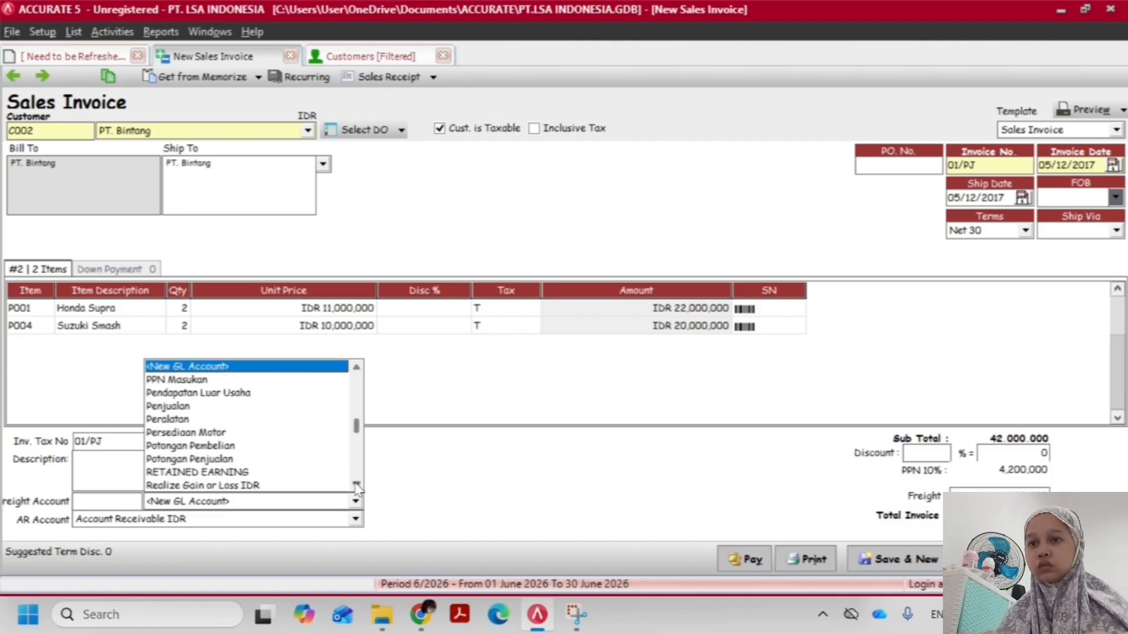
pyautogui.click(357, 367)
pyautogui.click(356, 367)
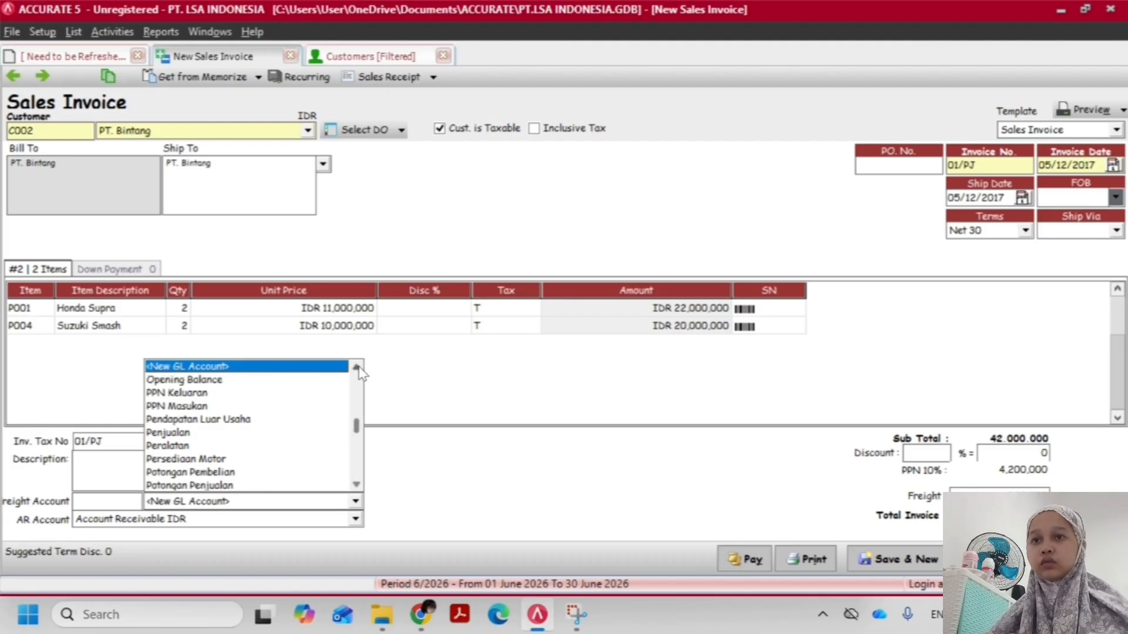
pyautogui.click(357, 367)
pyautogui.click(356, 367)
pyautogui.click(358, 485)
pyautogui.click(357, 486)
pyautogui.click(357, 485)
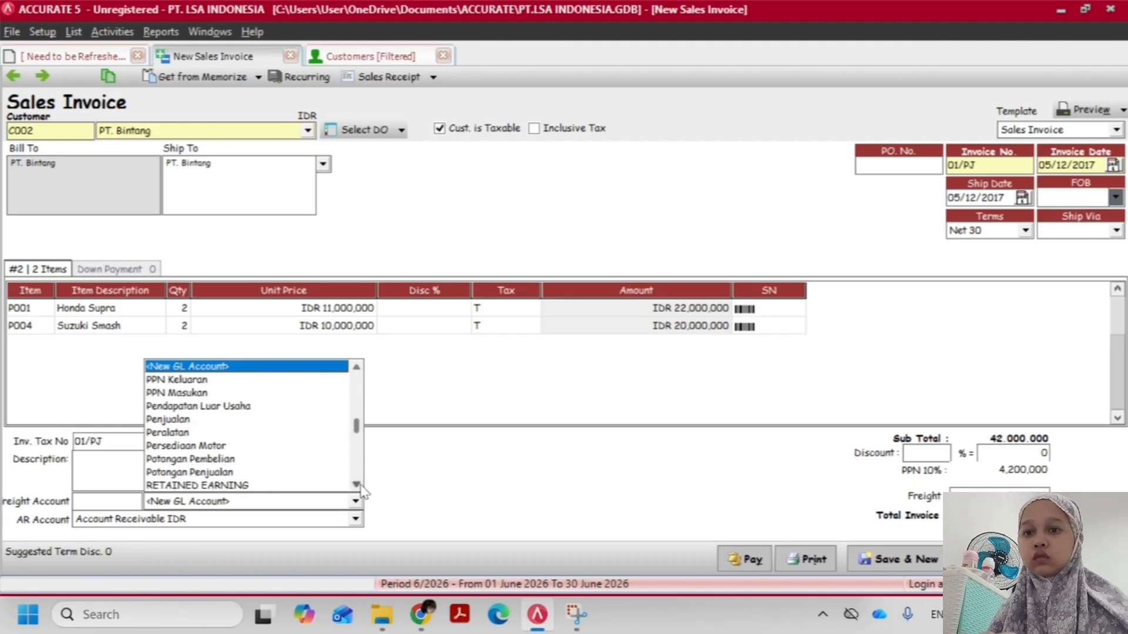
pyautogui.click(357, 485)
pyautogui.click(357, 485)
pyautogui.click(357, 485)
pyautogui.click(357, 485)
pyautogui.click(357, 486)
pyautogui.click(357, 485)
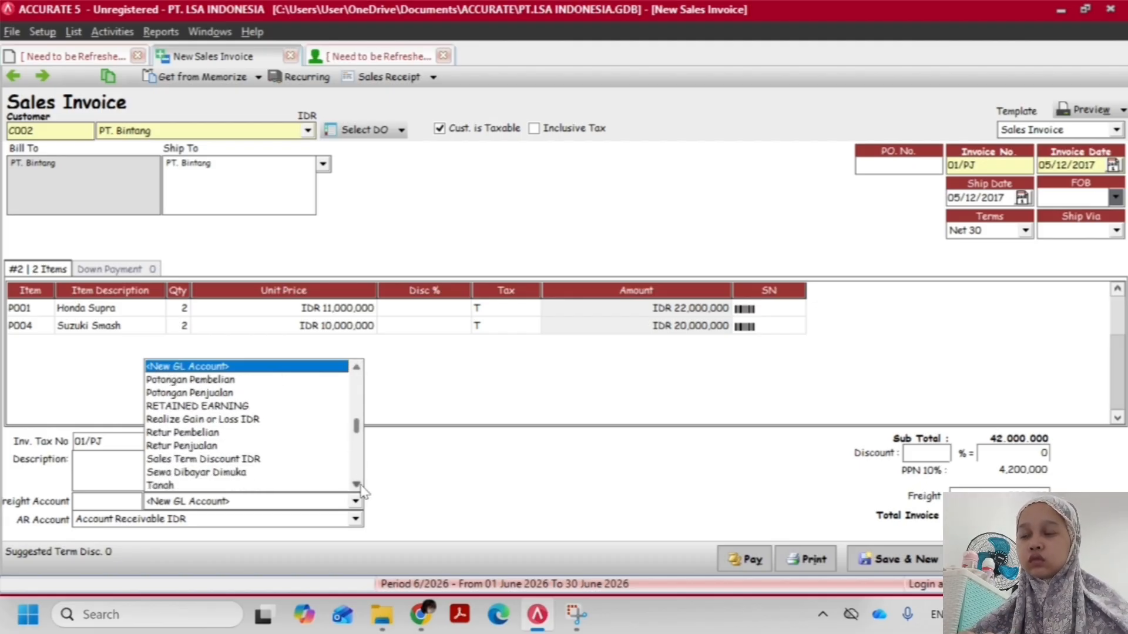
pyautogui.click(358, 485)
pyautogui.click(421, 379)
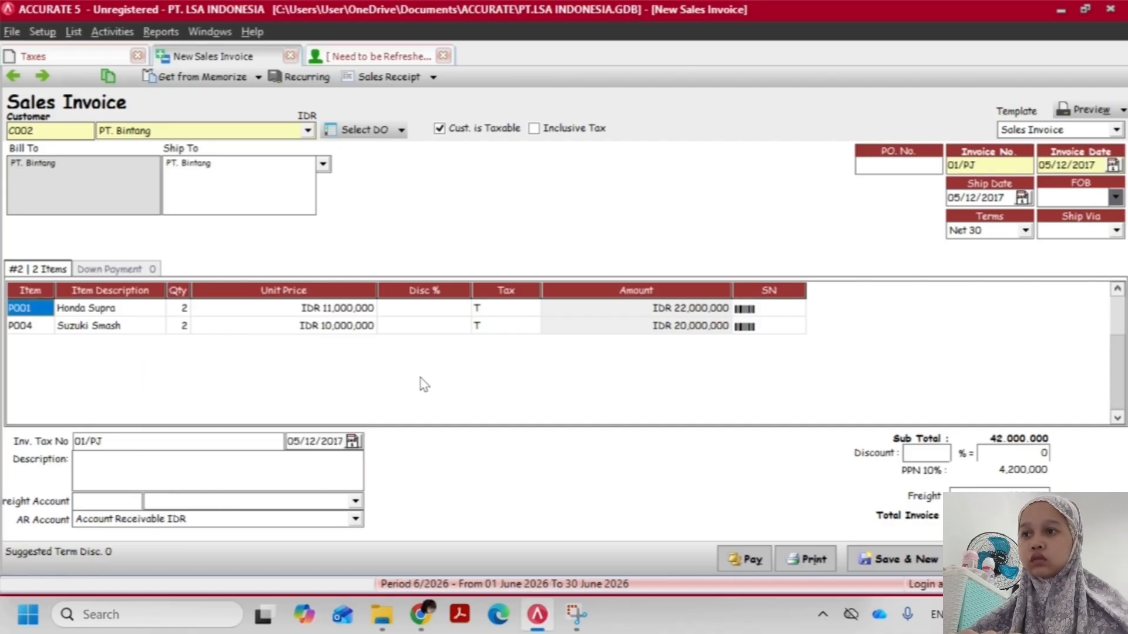
# Open the chart of accounts, start a new account and view its available account types
pyautogui.click(73, 32)
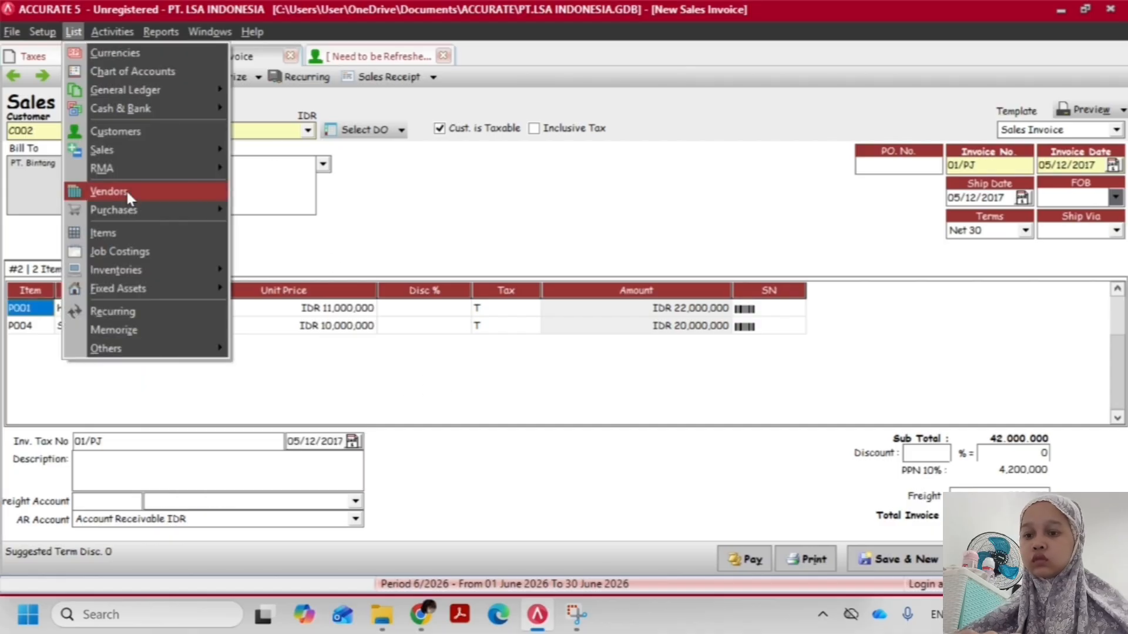
pyautogui.moveTo(129, 89)
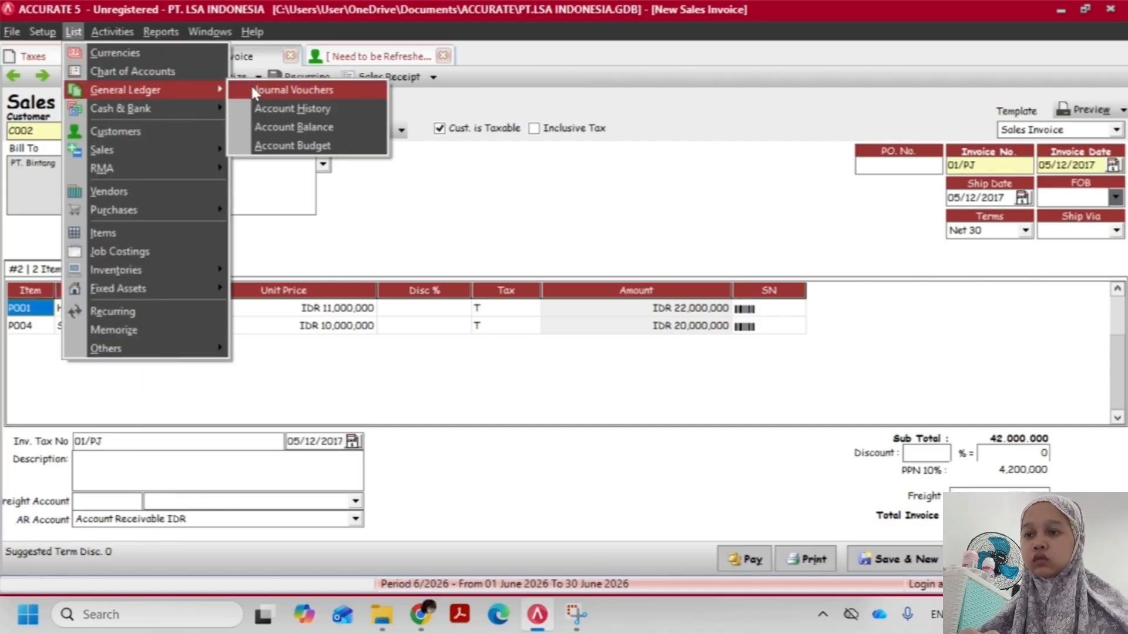
pyautogui.click(161, 66)
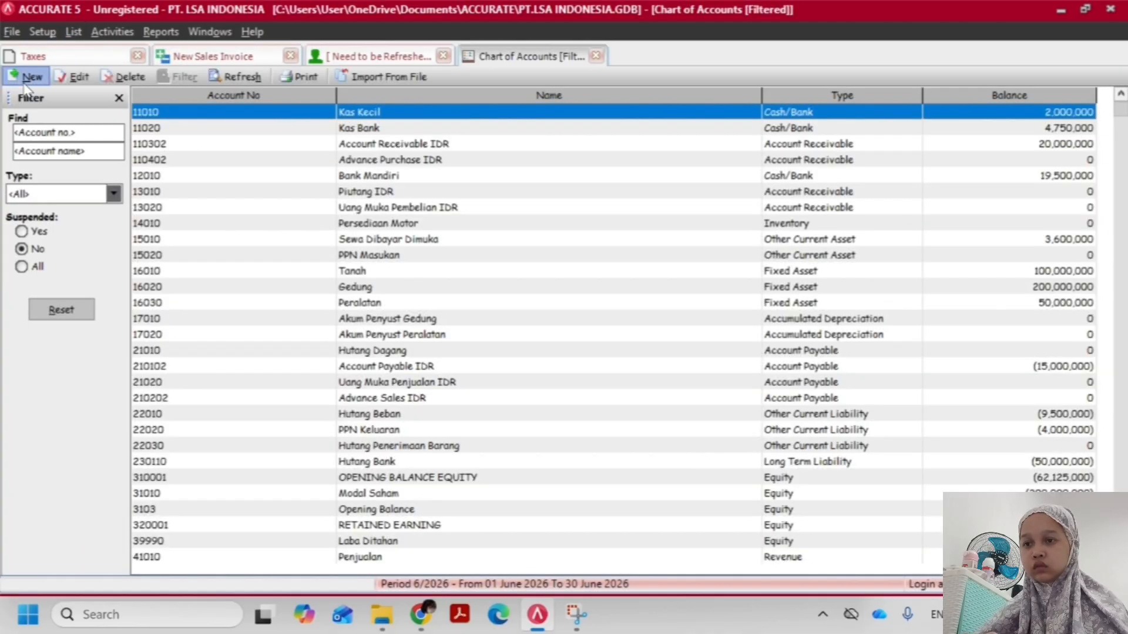
pyautogui.click(26, 81)
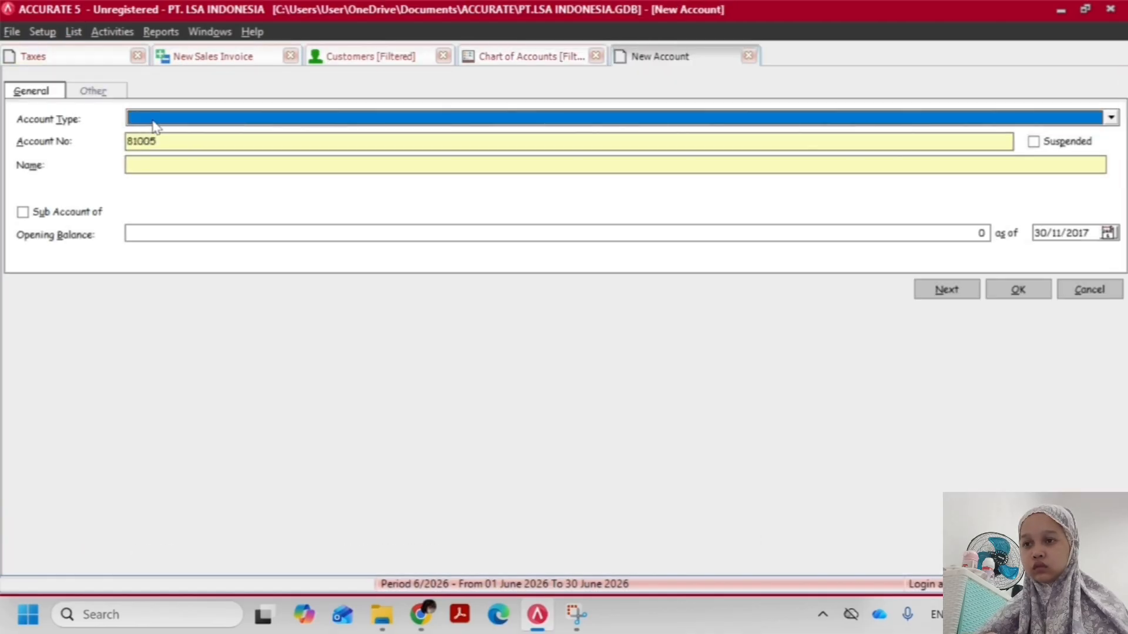
pyautogui.click(158, 119)
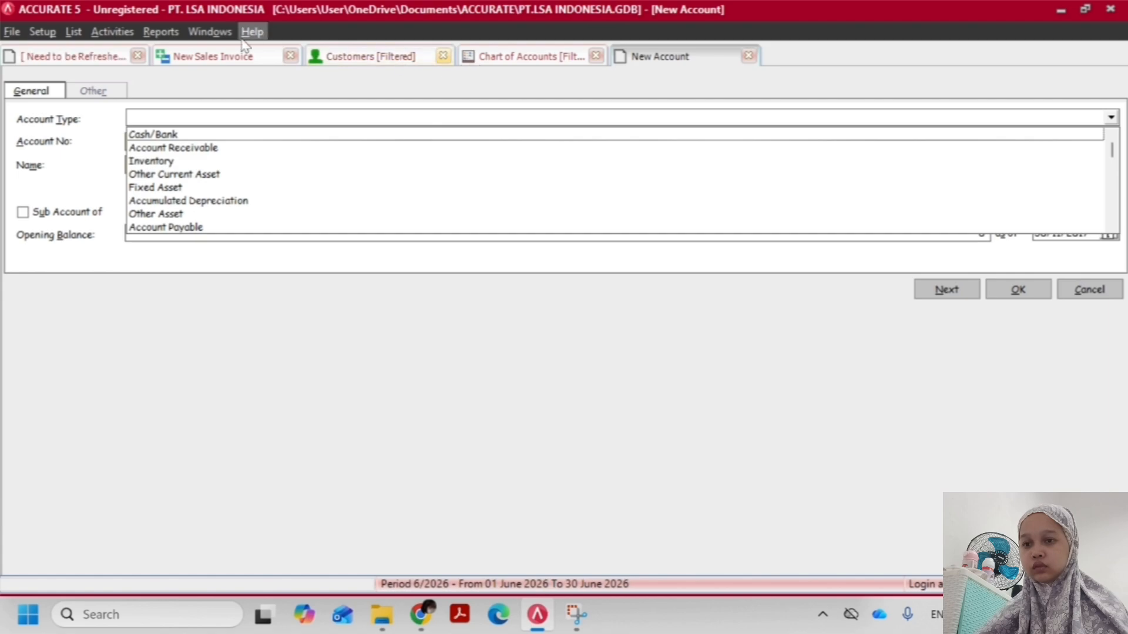
# Check the freight account field on the sales invoice and return to the new account form
pyautogui.click(212, 31)
pyautogui.click(167, 56)
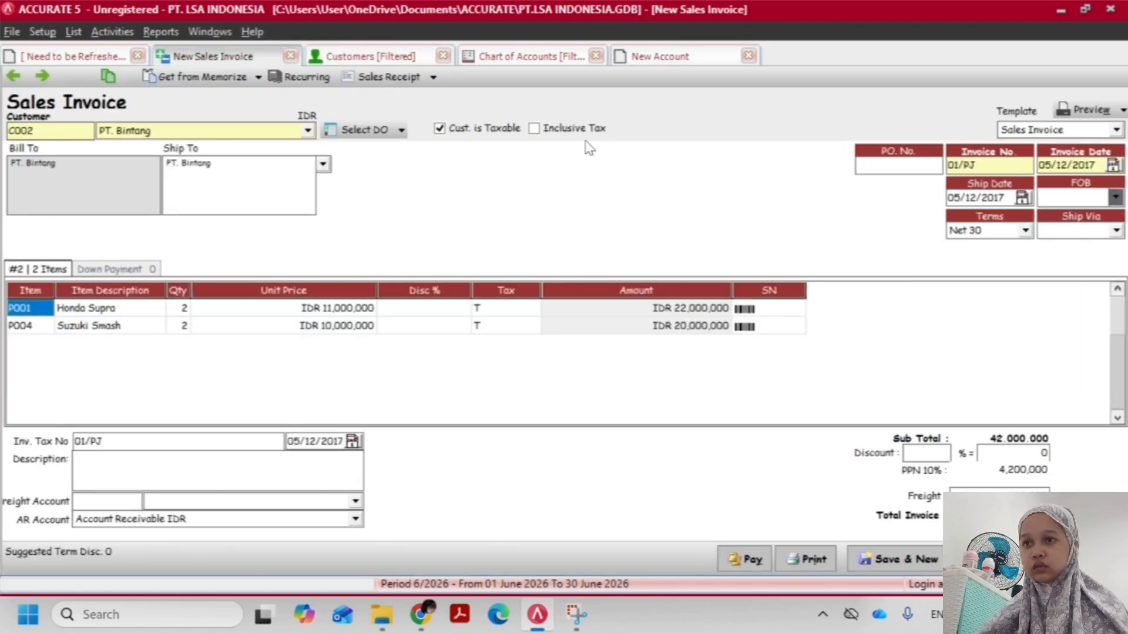
pyautogui.click(289, 507)
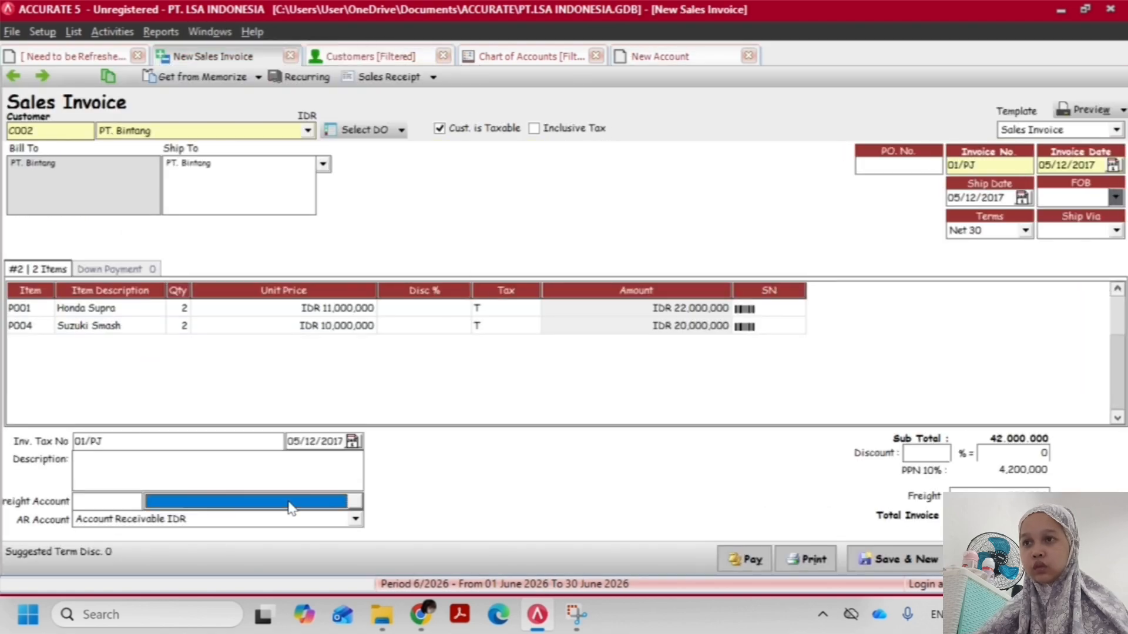
pyautogui.click(675, 59)
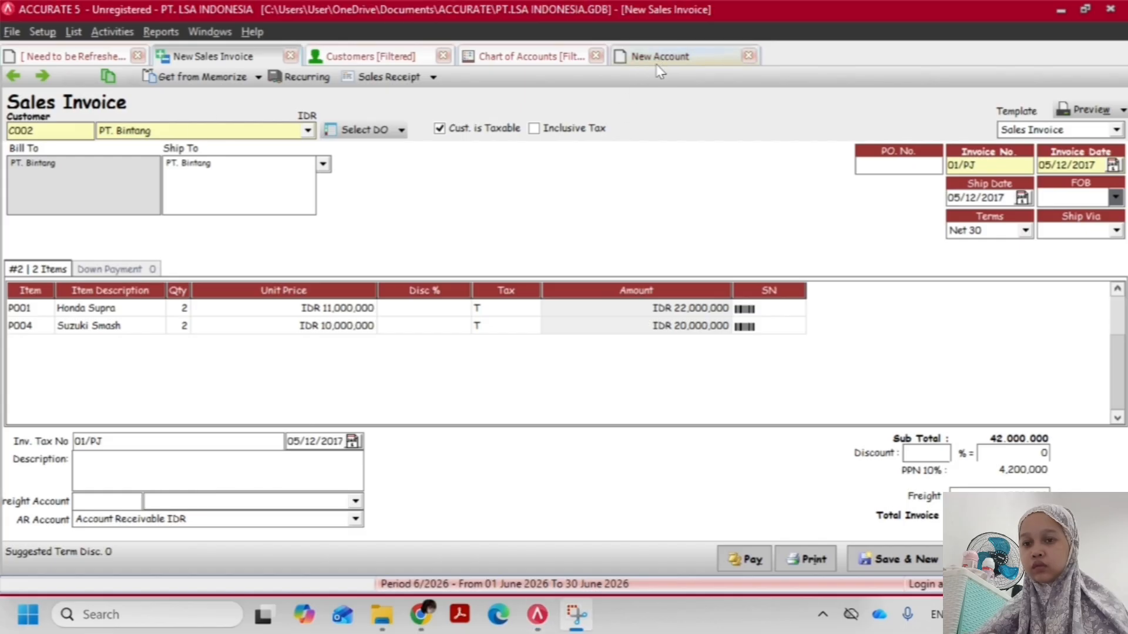
pyautogui.click(660, 58)
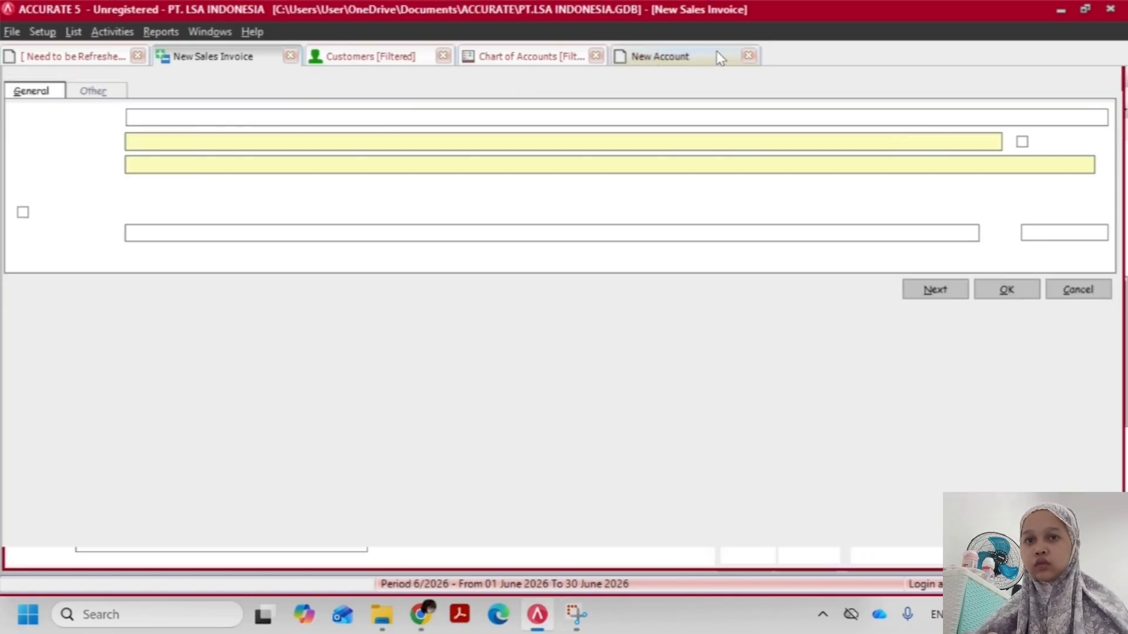
# Set the new account's type to Account Receivable, name it Beban Angkut Penjualan and save it
pyautogui.click(160, 121)
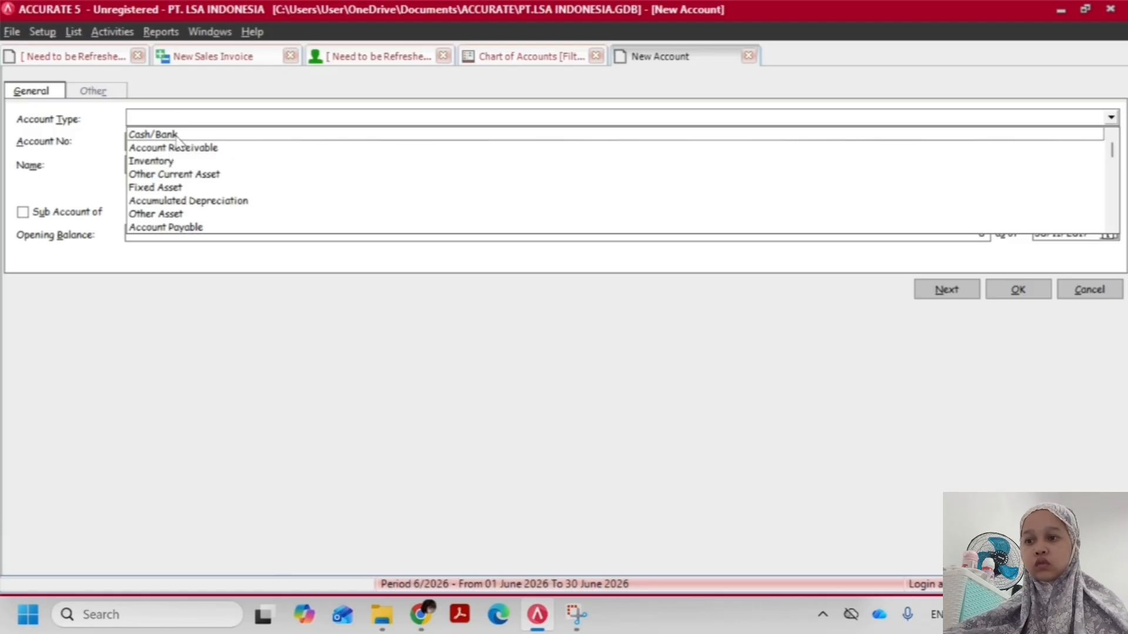
pyautogui.click(172, 148)
pyautogui.click(146, 164)
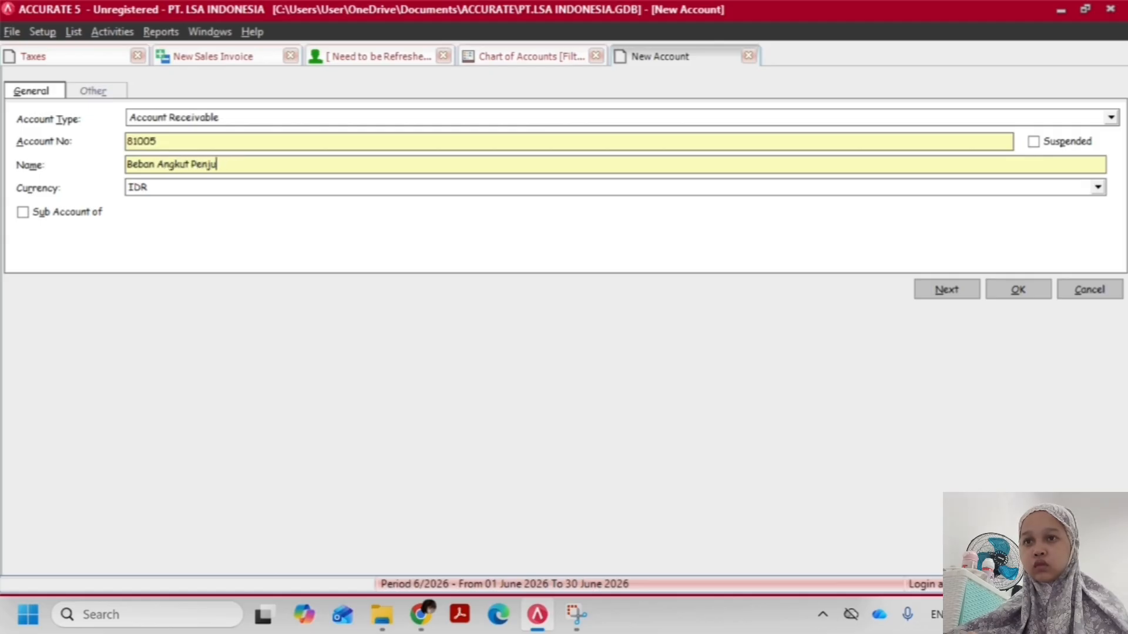
pyautogui.write('alan')
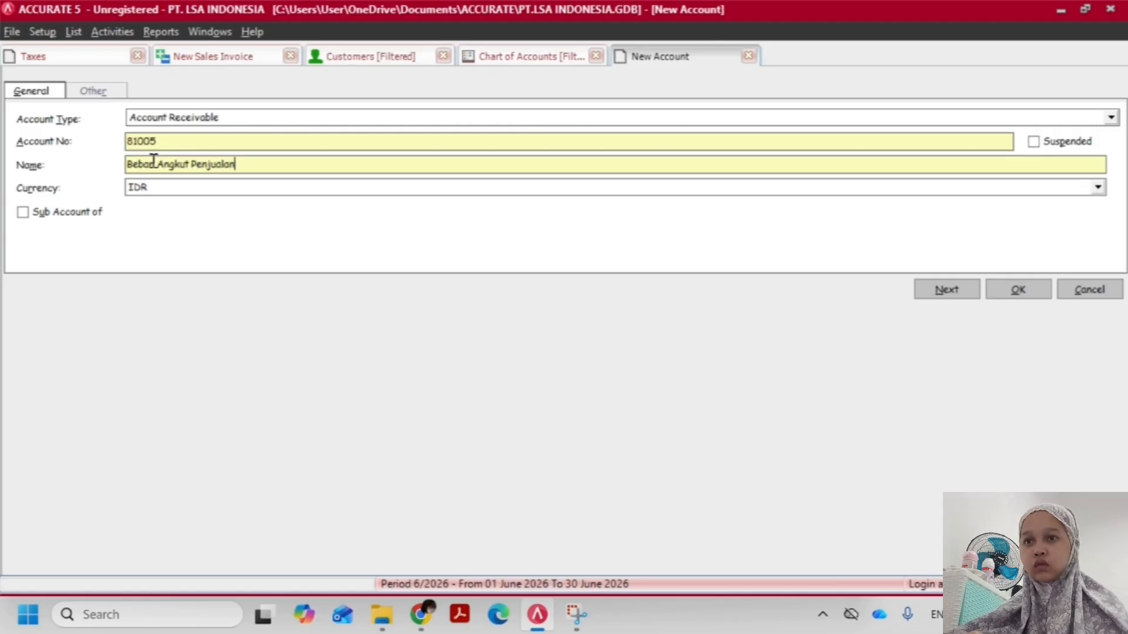
pyautogui.click(1023, 281)
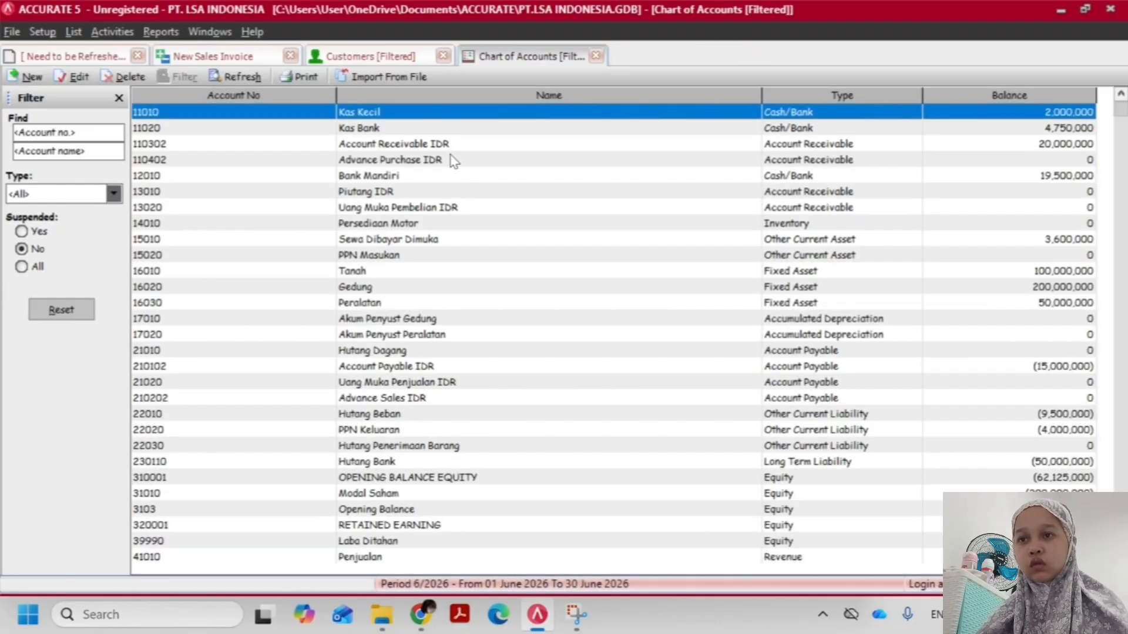
# Try Biaya Angkut Pembelian and Beban Pemasaran as the freight account on the PT. Bintang sales invoice
pyautogui.click(213, 56)
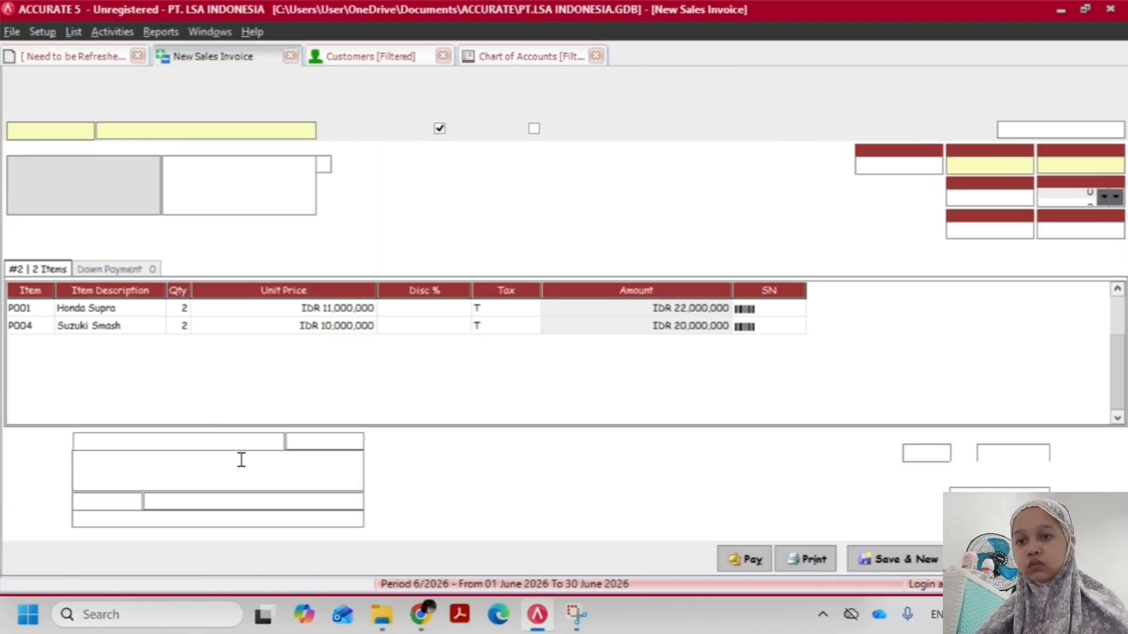
pyautogui.click(224, 508)
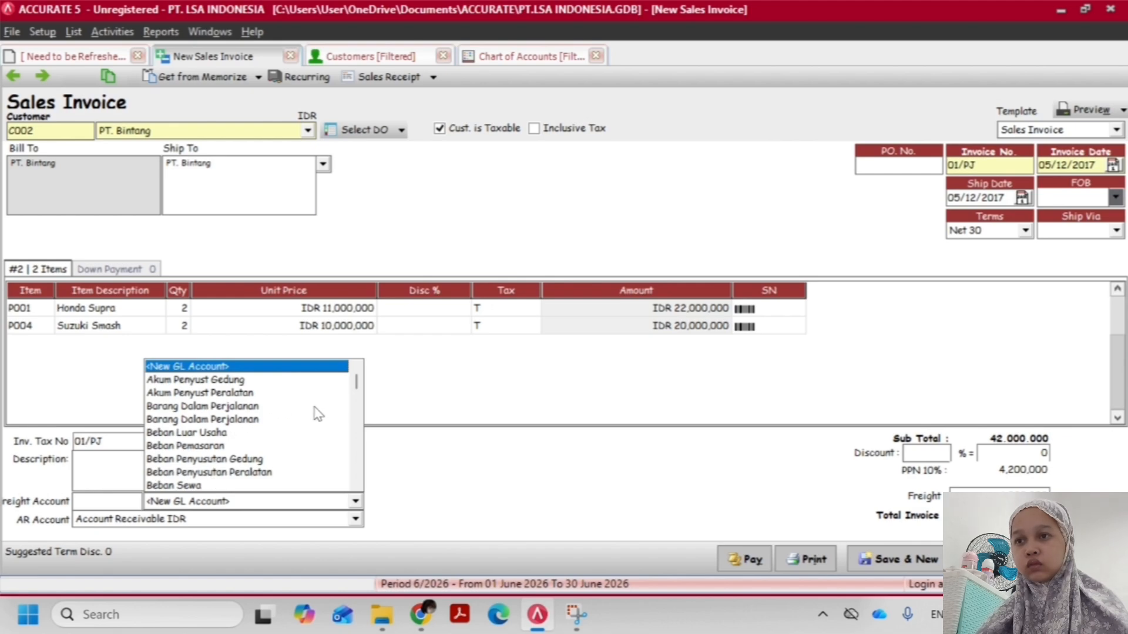
pyautogui.scroll(-3, 358, 493)
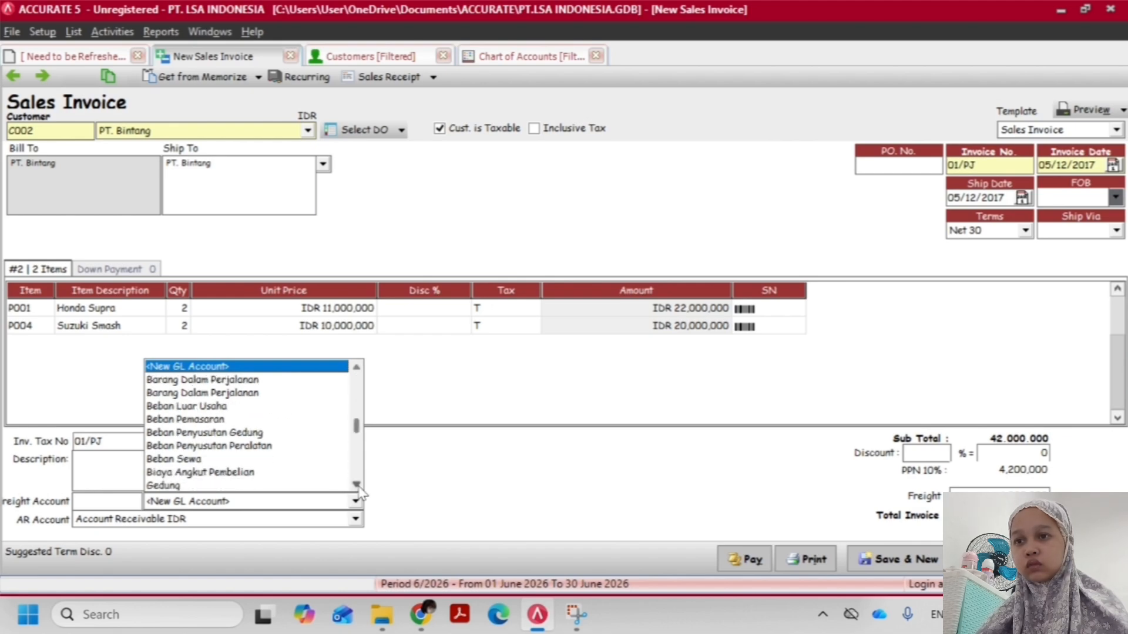
pyautogui.click(246, 419)
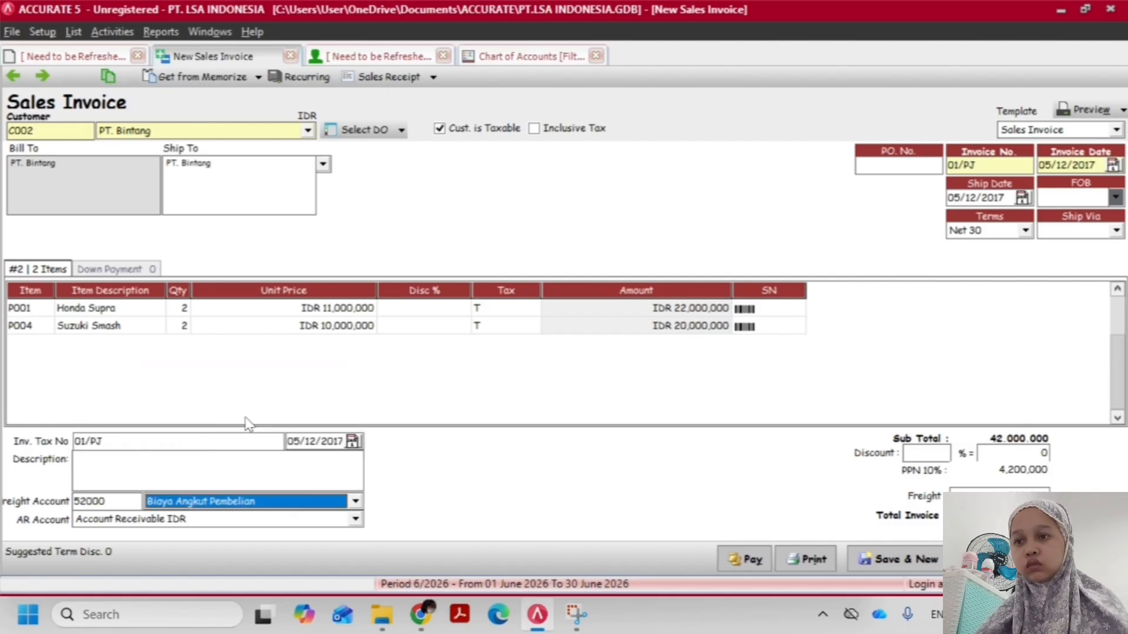
pyautogui.click(234, 502)
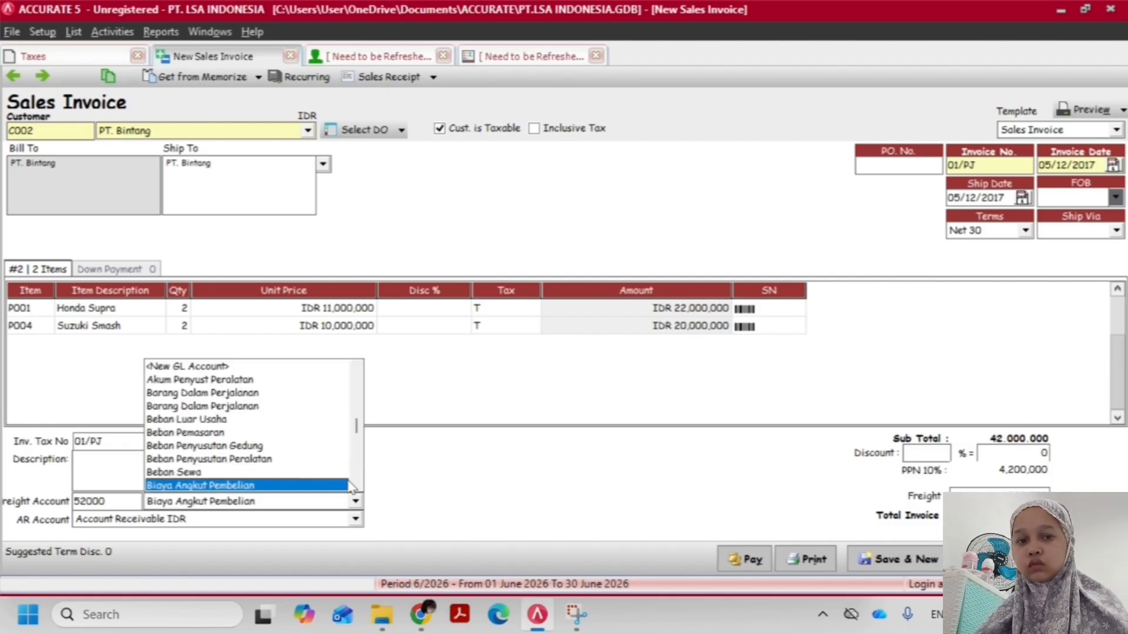
pyautogui.scroll(-2, 350, 486)
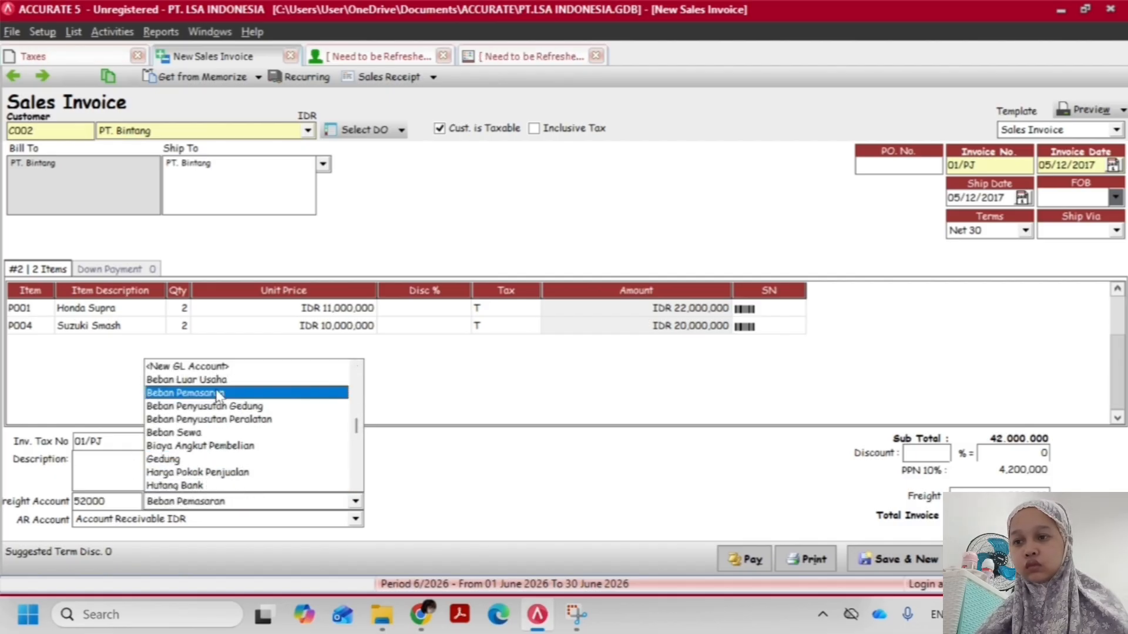
pyautogui.click(213, 394)
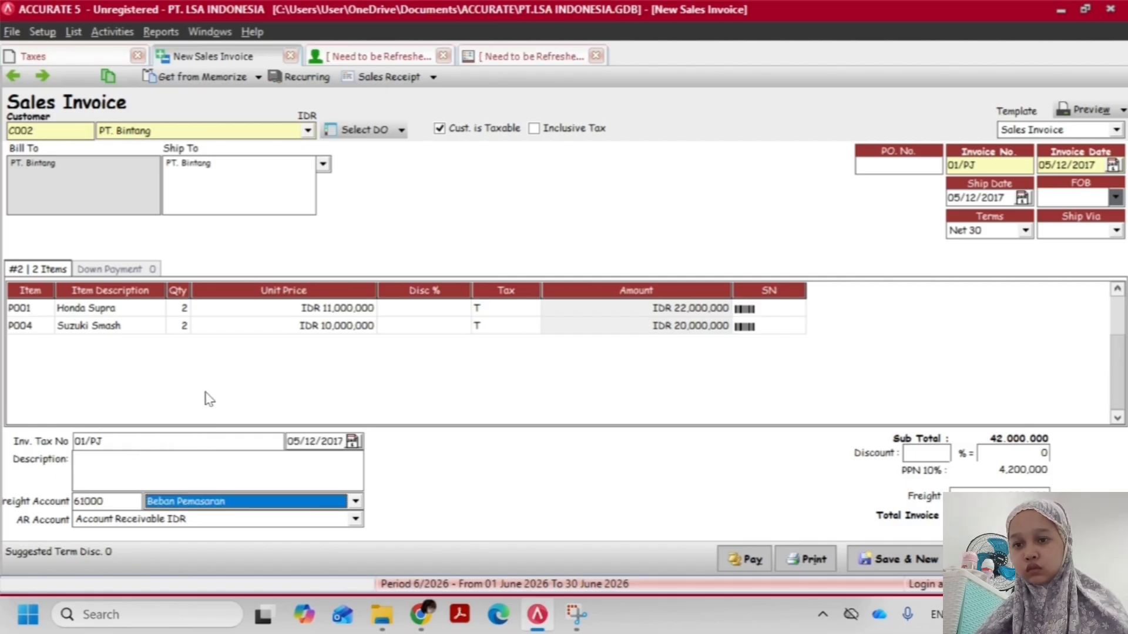
# Discard the unfinished sales invoice and start a new one for customer PT. Bintang
pyautogui.click(297, 76)
pyautogui.click(555, 355)
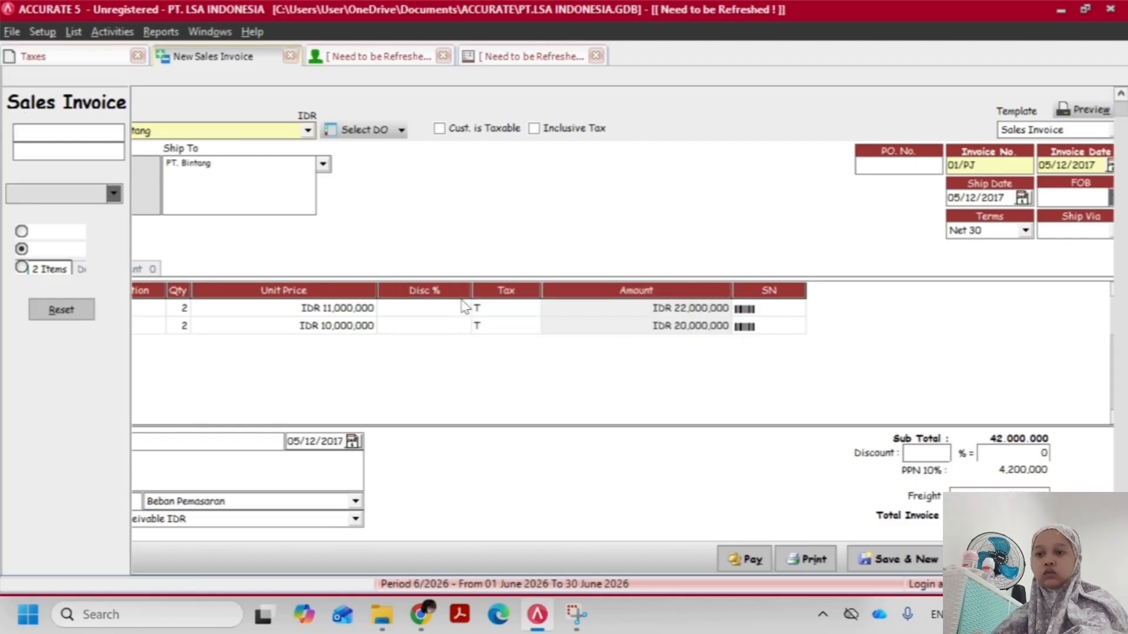
pyautogui.click(112, 32)
pyautogui.moveTo(200, 91)
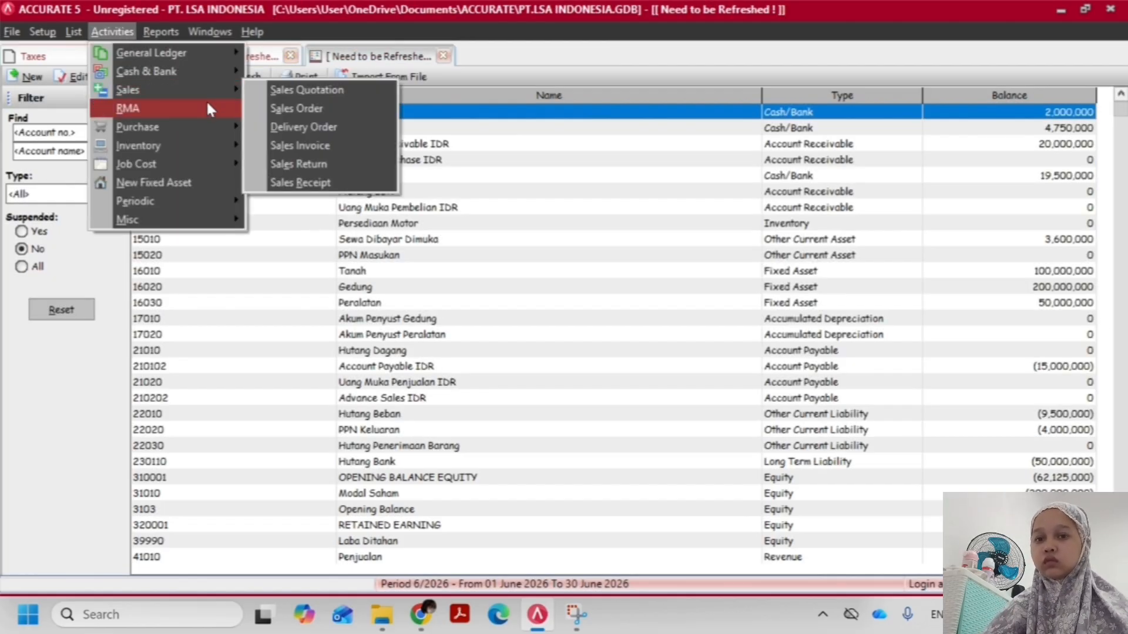
pyautogui.click(315, 148)
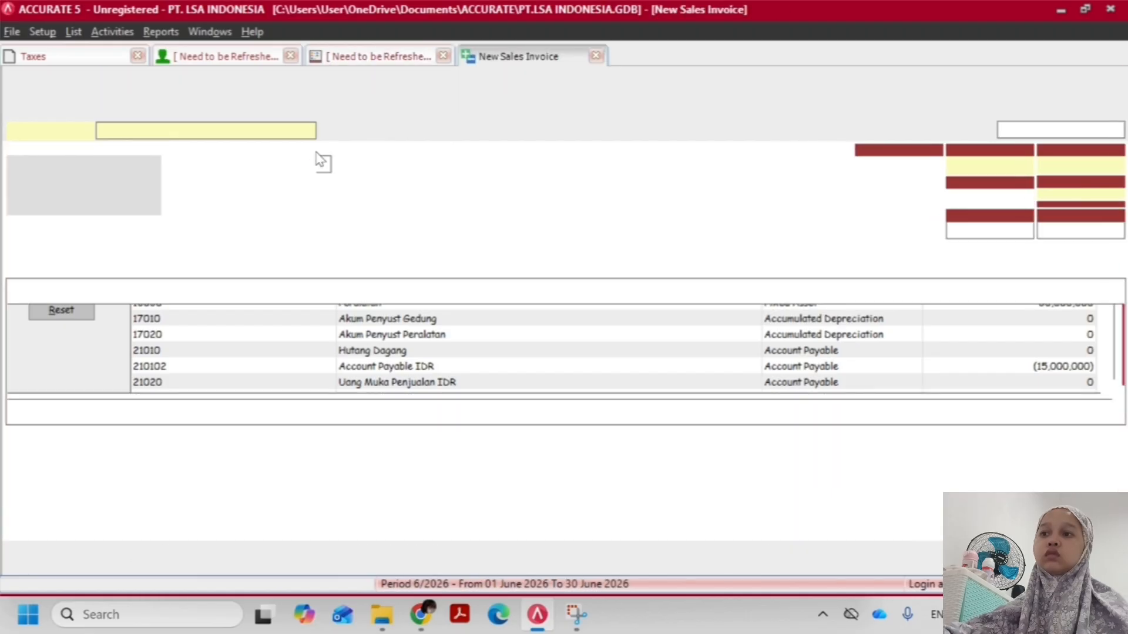
pyautogui.write('PT.')
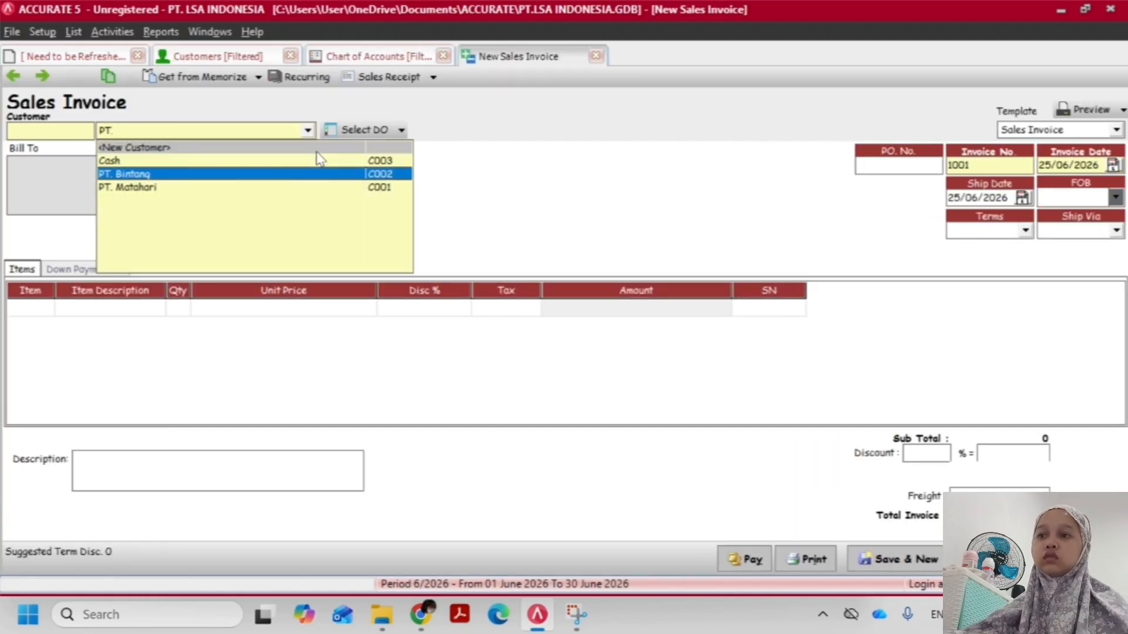
pyautogui.press('Return')
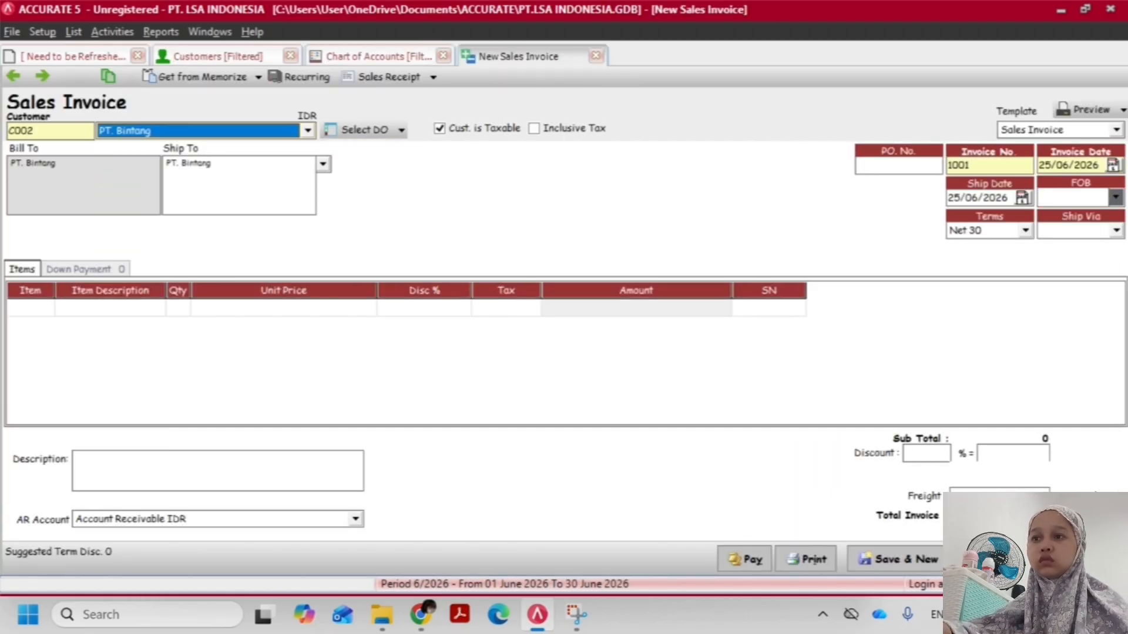
# Fill in invoice 01/PJ dated 05/12/2017 with Honda Supra and Suzuki Smash, and set its freight account to Beban Angkut Penjualan
pyautogui.click(989, 166)
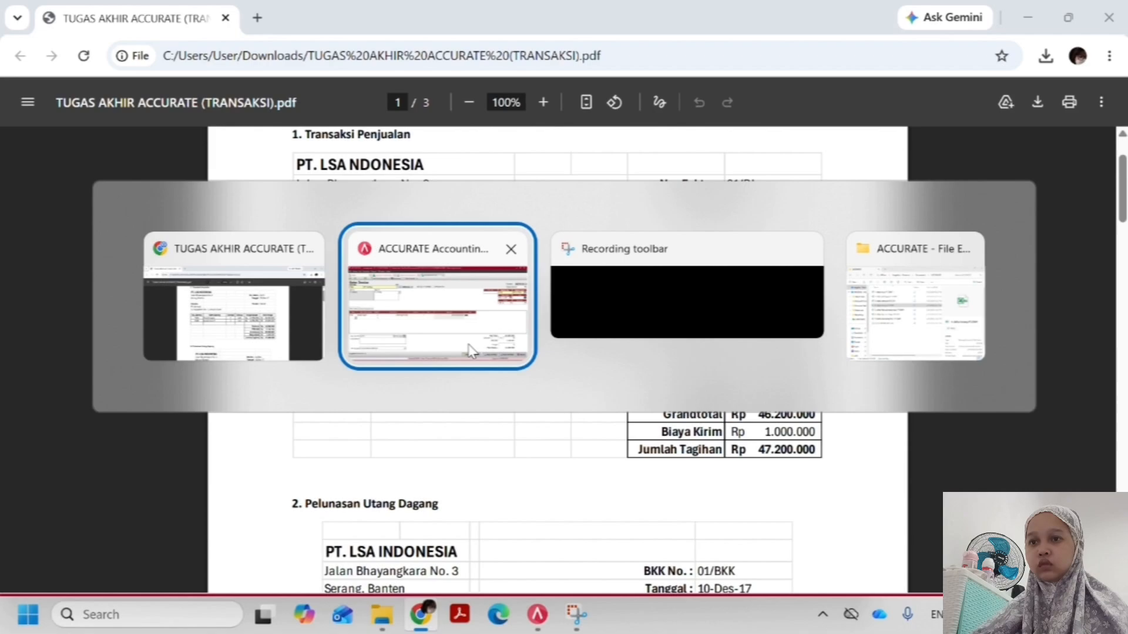
pyautogui.hotkey('alt', 'Tab')
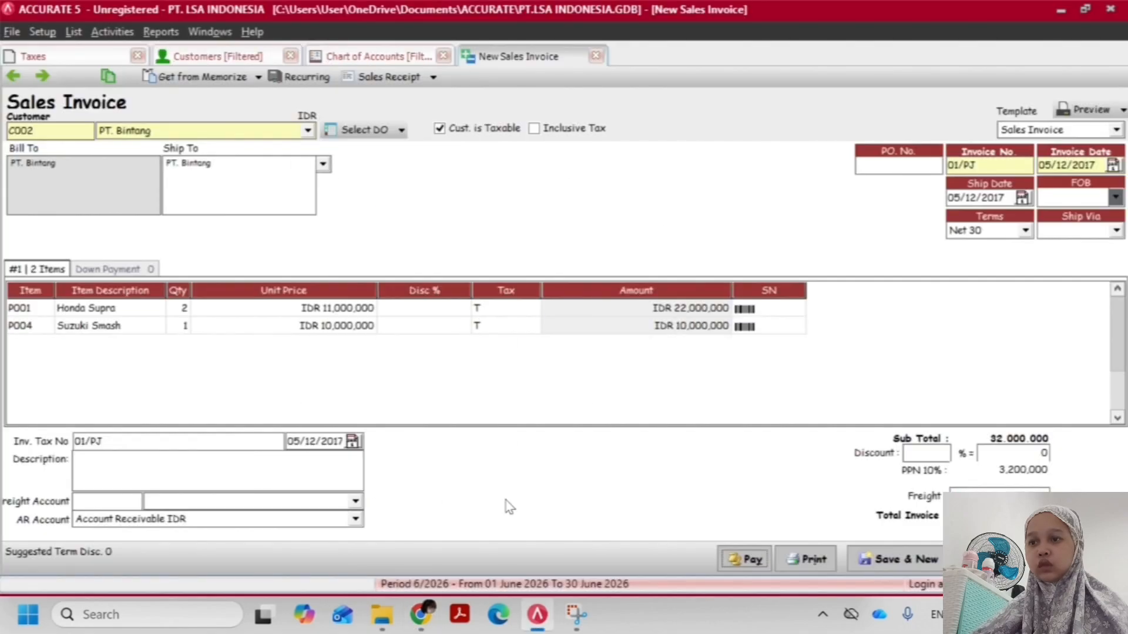
pyautogui.click(356, 501)
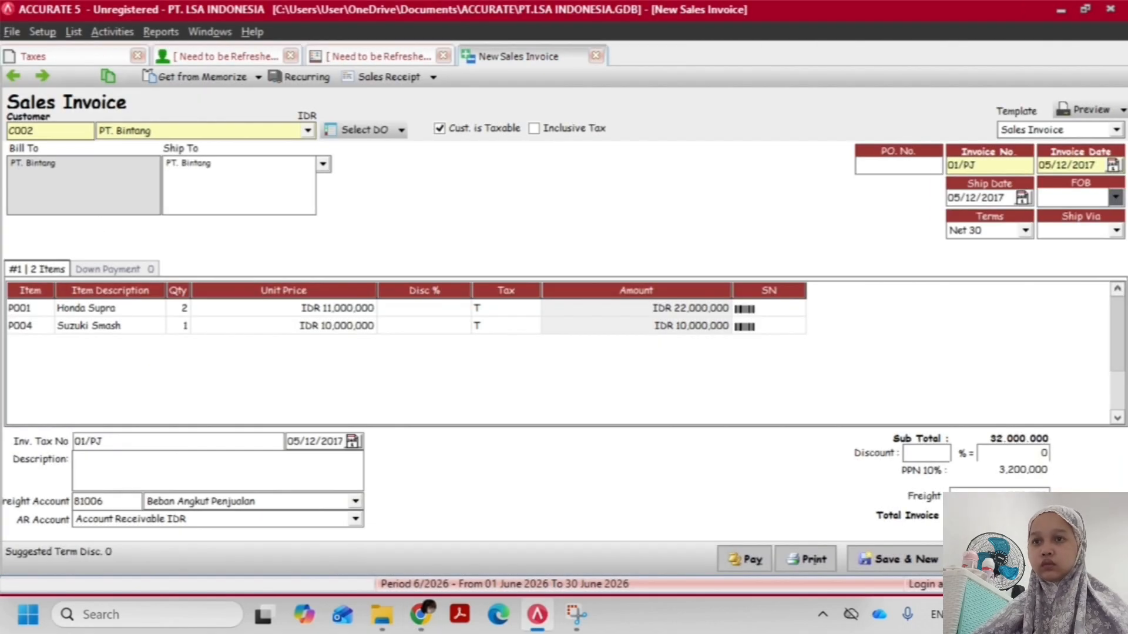
pyautogui.hotkey('alt', 'Tab')
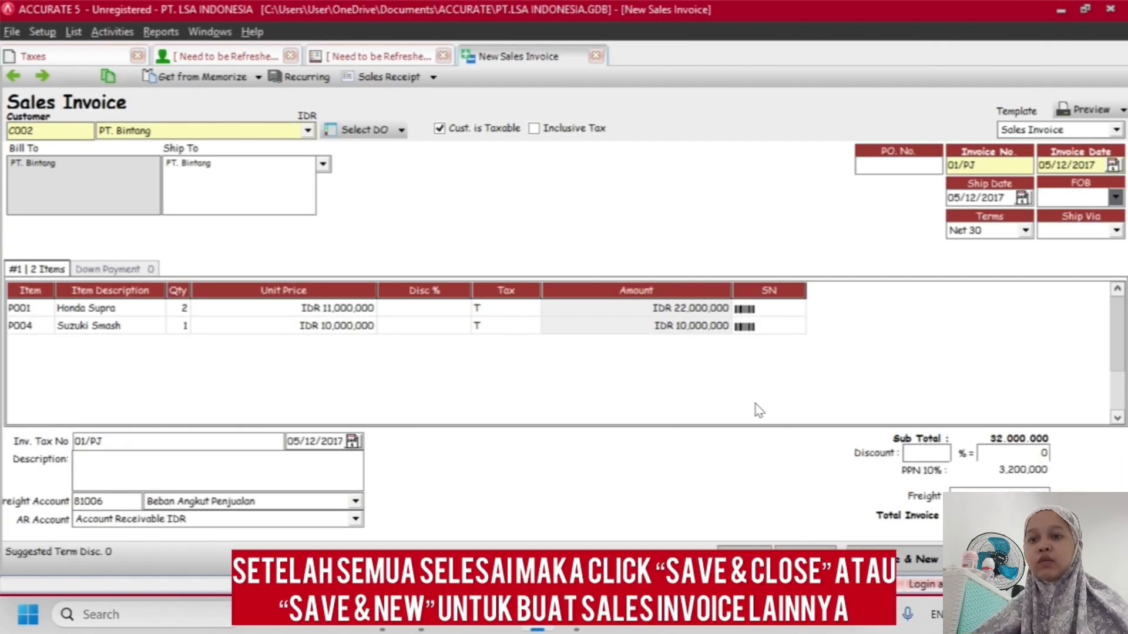
# Set the Suzuki Smash quantity to 2, check the invoice against the assignment PDF and save it
pyautogui.hotkey('alt', 'Tab')
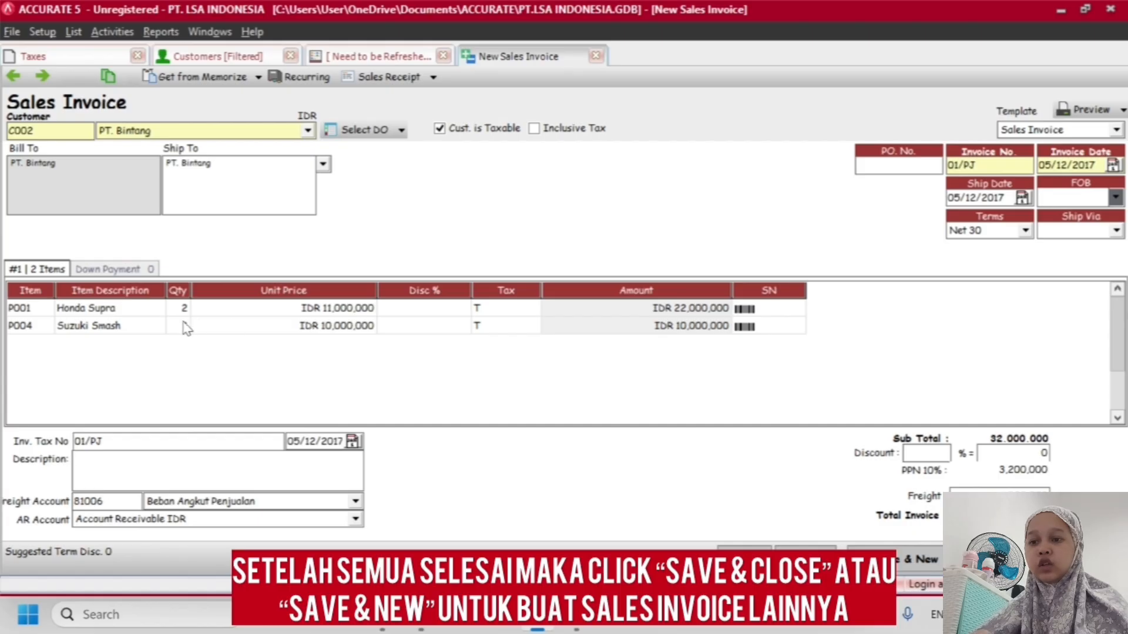
pyautogui.write('2')
pyautogui.click(216, 331)
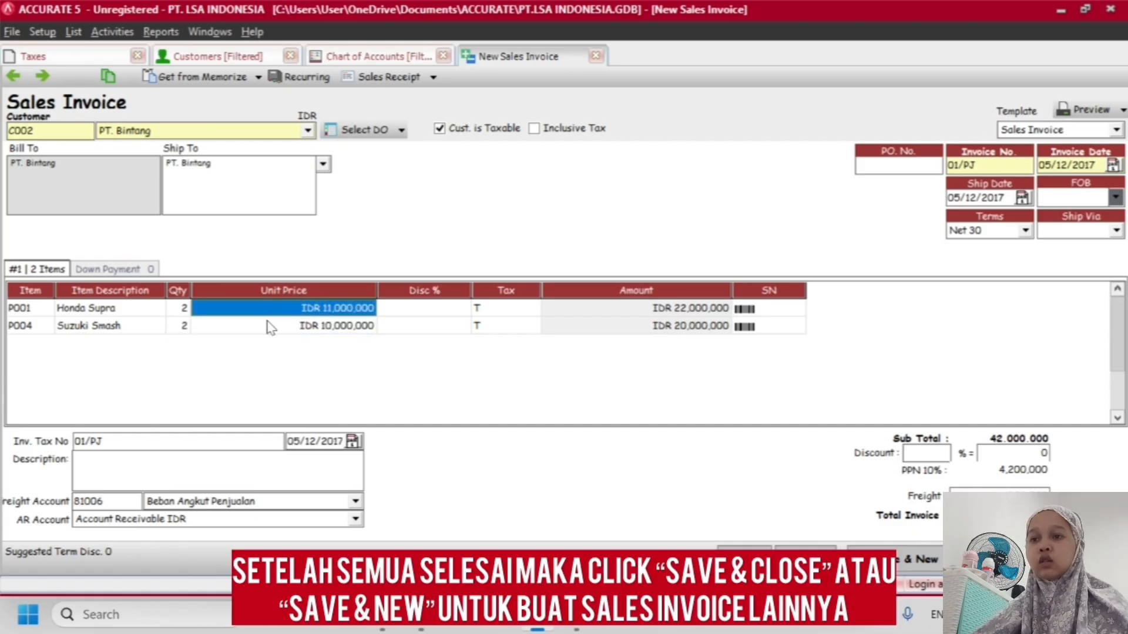
pyautogui.hotkey('alt', 'Tab')
pyautogui.hotkey('alt', 'Tab')
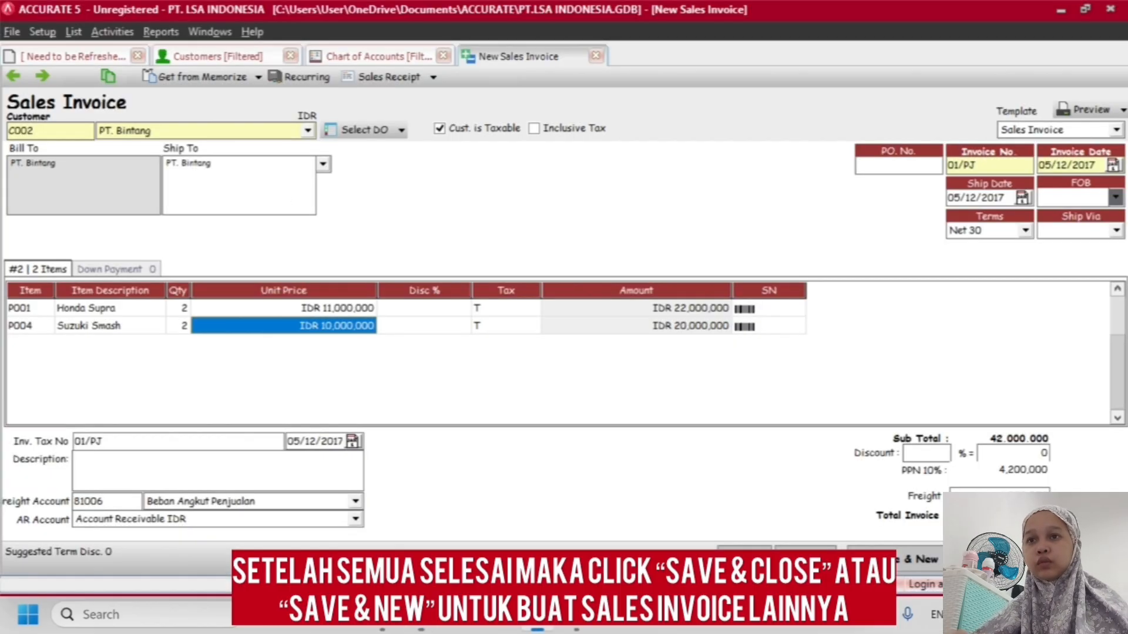
# Read the second transaction, Pelunasan Utang Dagang, in the assignment PDF and return to ACCURATE
pyautogui.click(112, 33)
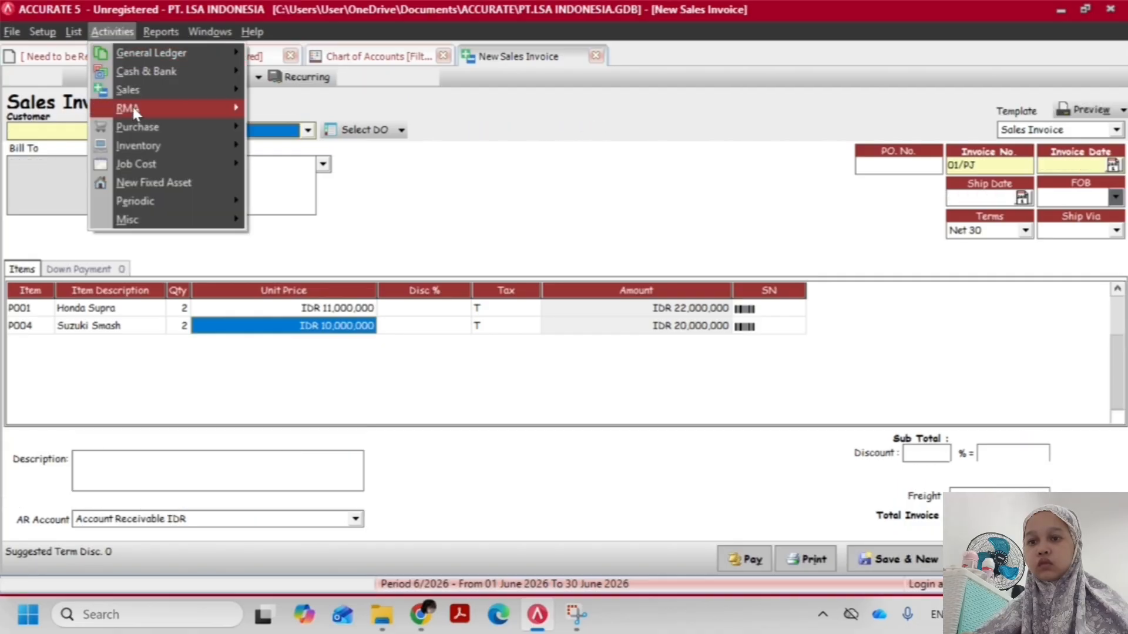
pyautogui.click(434, 304)
pyautogui.hotkey('alt', 'Tab')
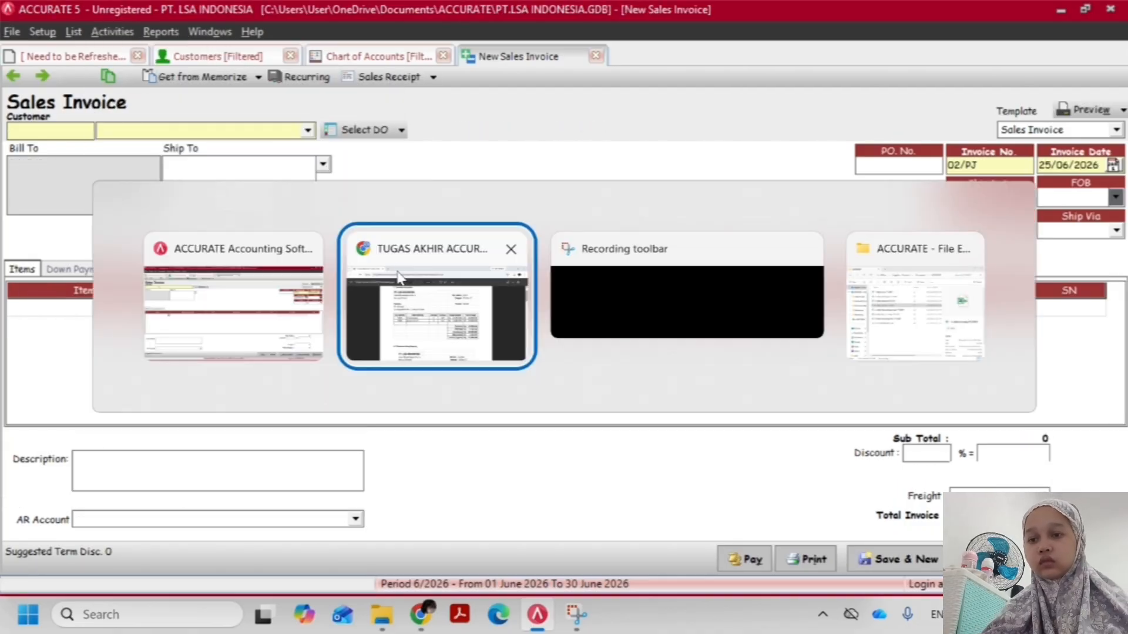
pyautogui.scroll(-6, 390, 367)
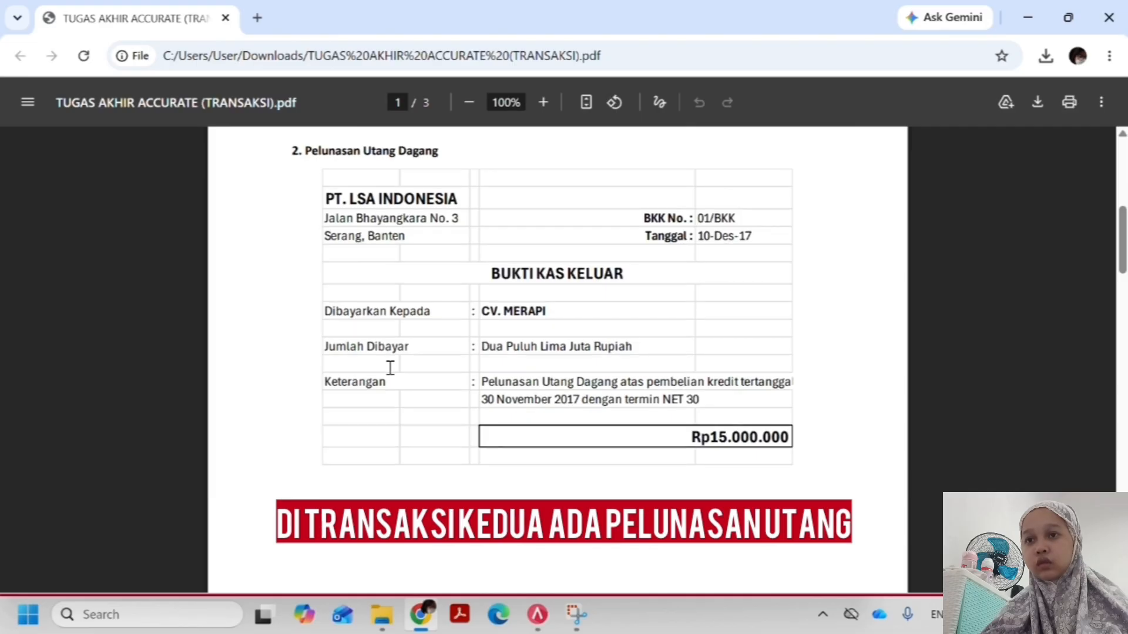
pyautogui.hotkey('alt', 'Tab')
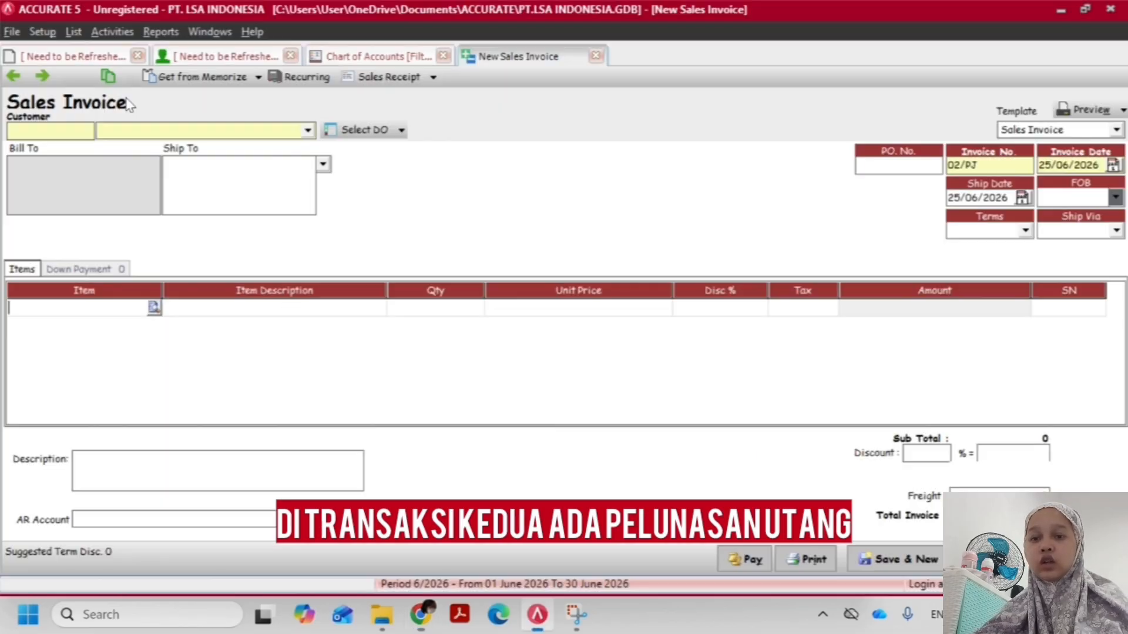
# Start a new purchase payment and select CV Merapi as the vendor, as given in the assignment PDF
pyautogui.click(113, 32)
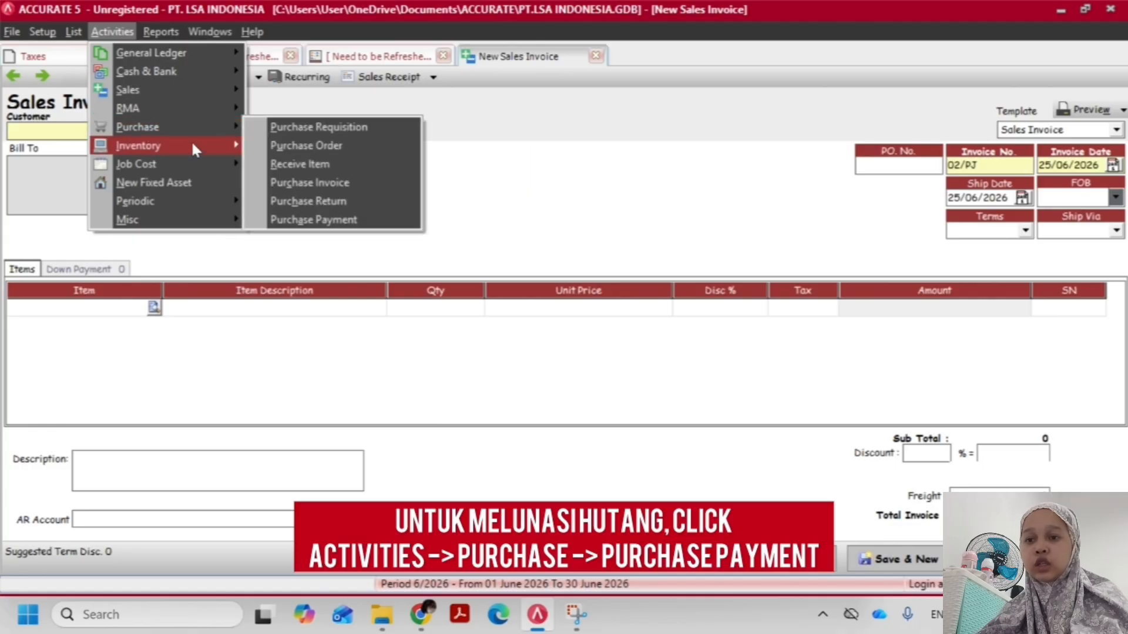
pyautogui.click(317, 220)
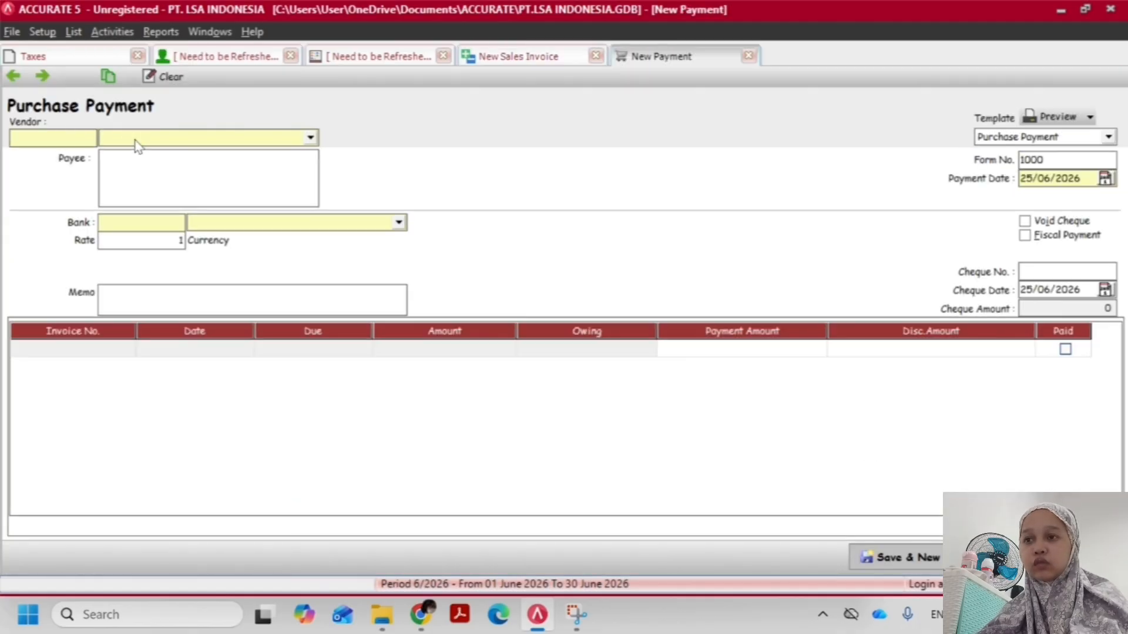
pyautogui.click(136, 145)
pyautogui.hotkey('alt', 'Tab')
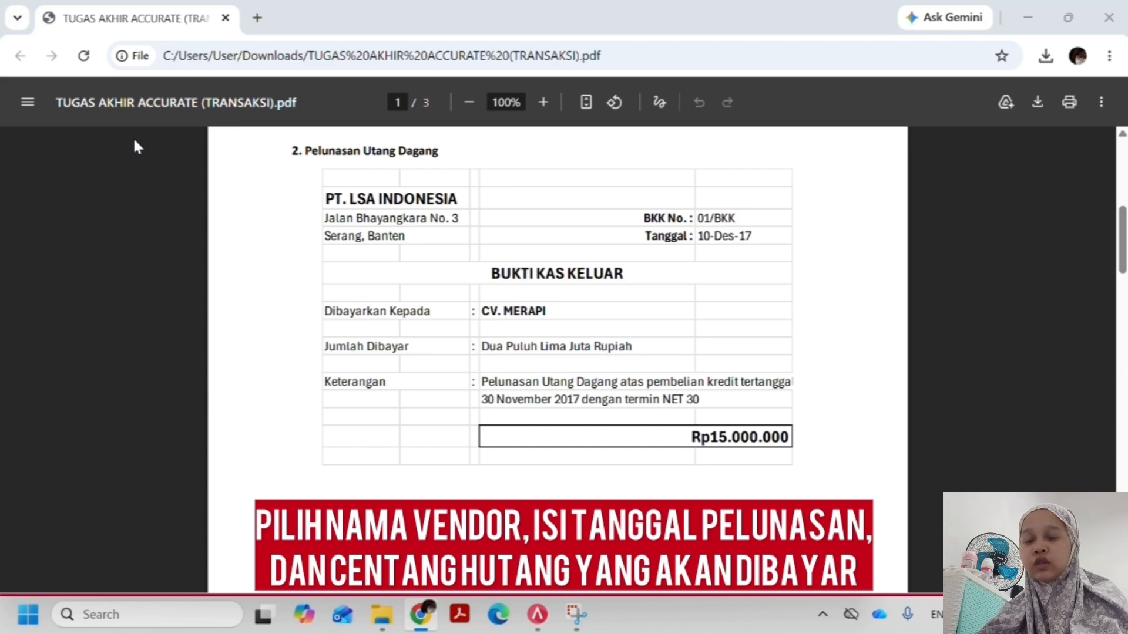
pyautogui.hotkey('alt', 'Tab')
pyautogui.click(151, 155)
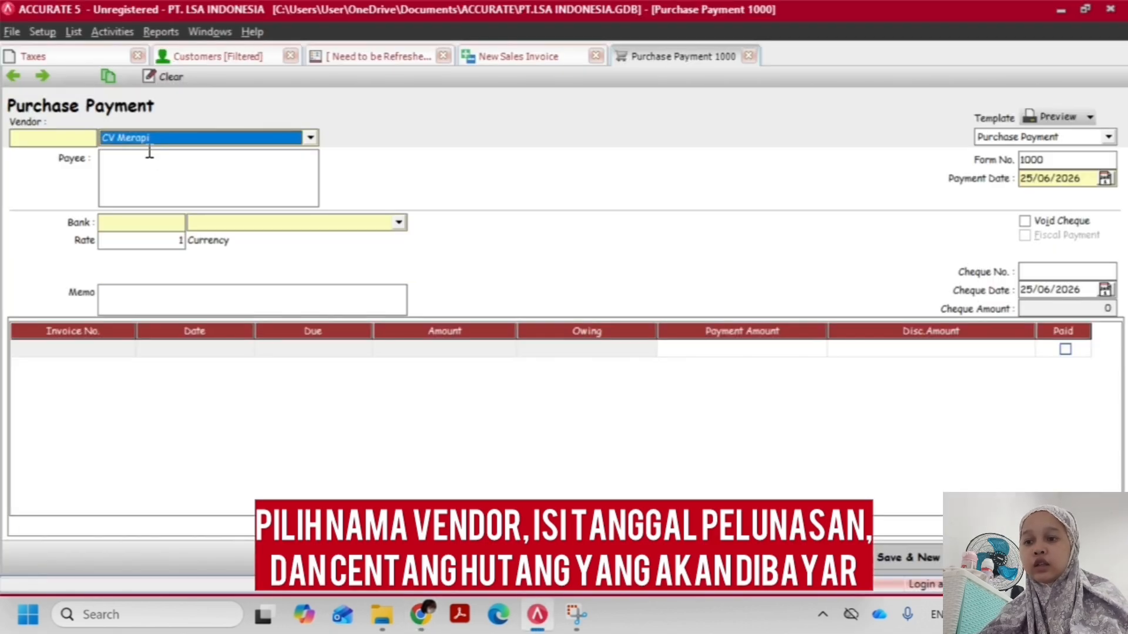
# Reopen TUGAS AKHIR ACCURATE (TRANSAKSI) from the Downloads folder in Adobe Acrobat DC and go to the Pelunasan Utang Dagang transaction
pyautogui.hotkey('alt', 'Tab')
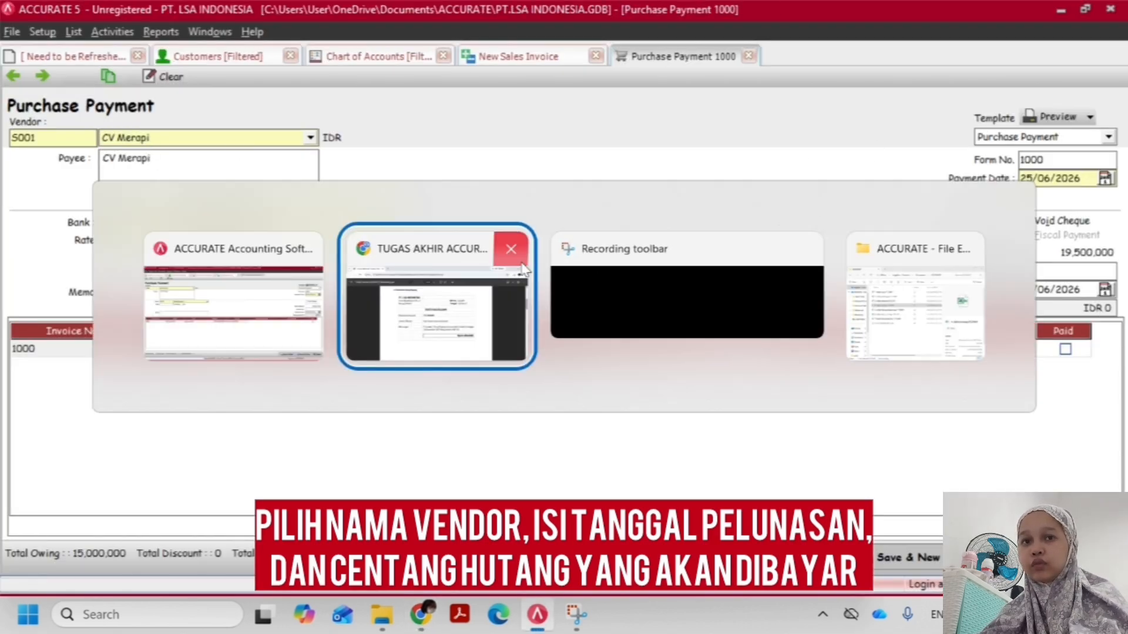
pyautogui.click(511, 245)
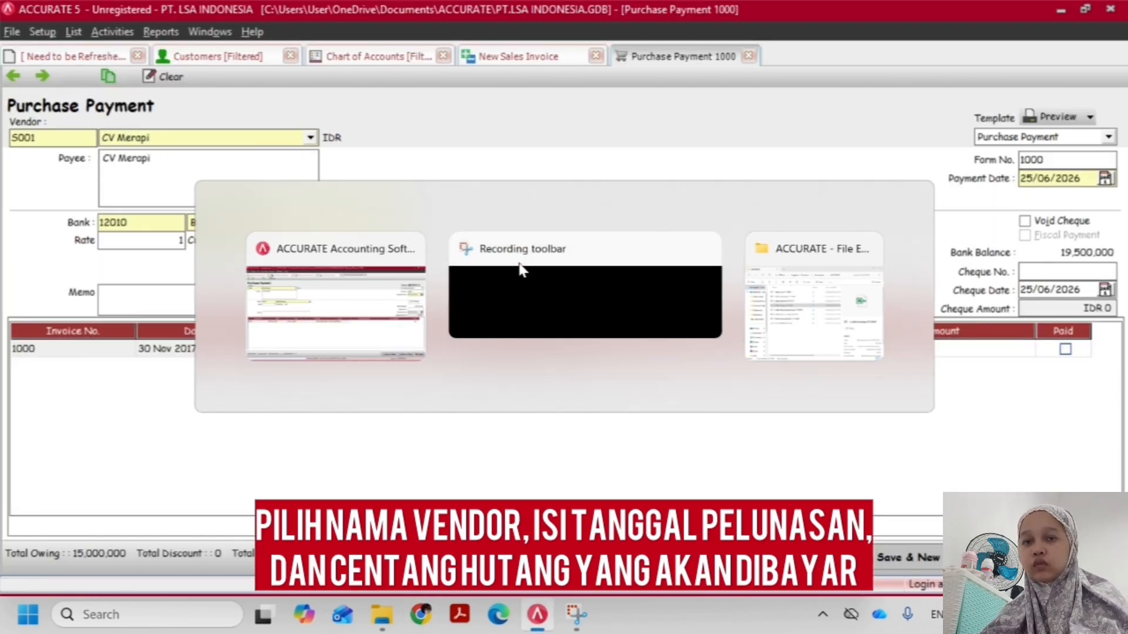
pyautogui.click(379, 616)
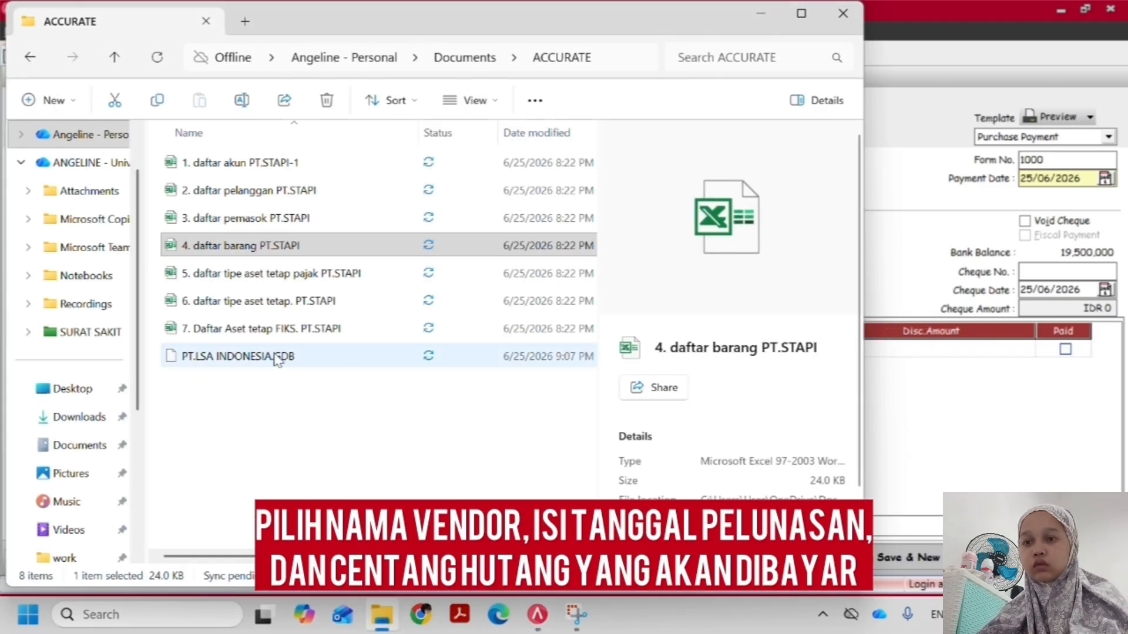
pyautogui.click(76, 414)
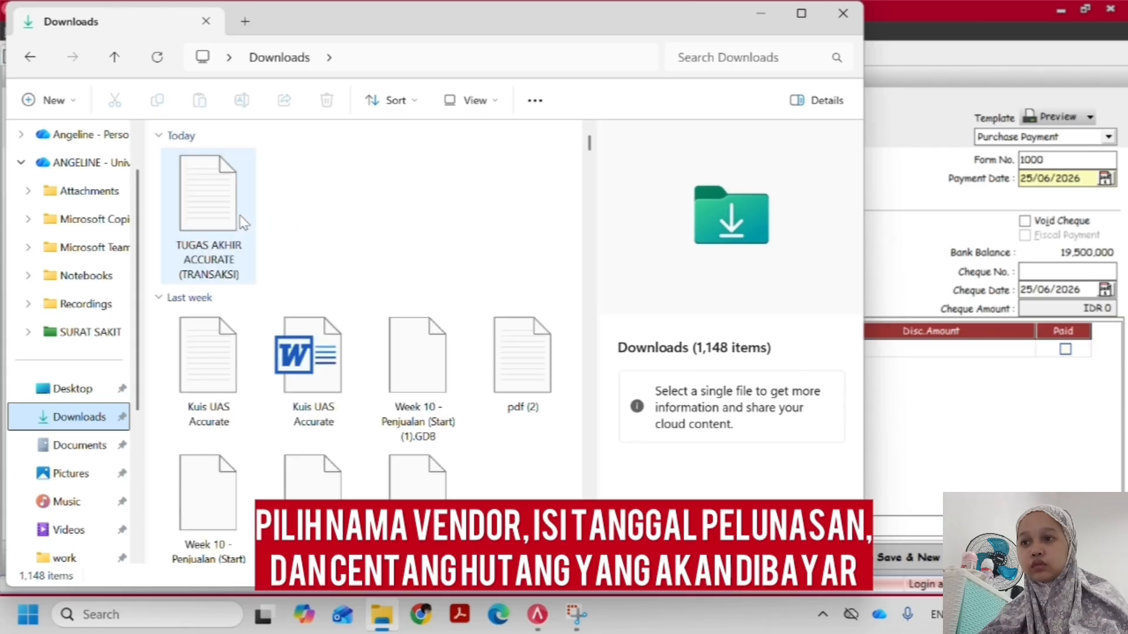
pyautogui.click(231, 226)
pyautogui.rightClick(231, 226)
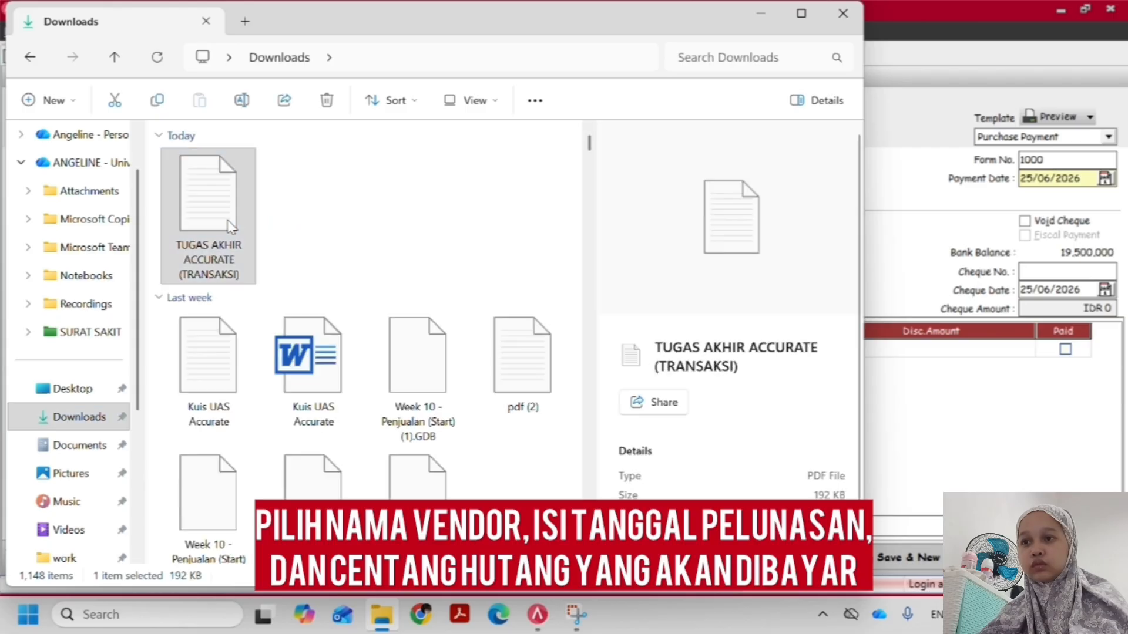
pyautogui.moveTo(317, 138)
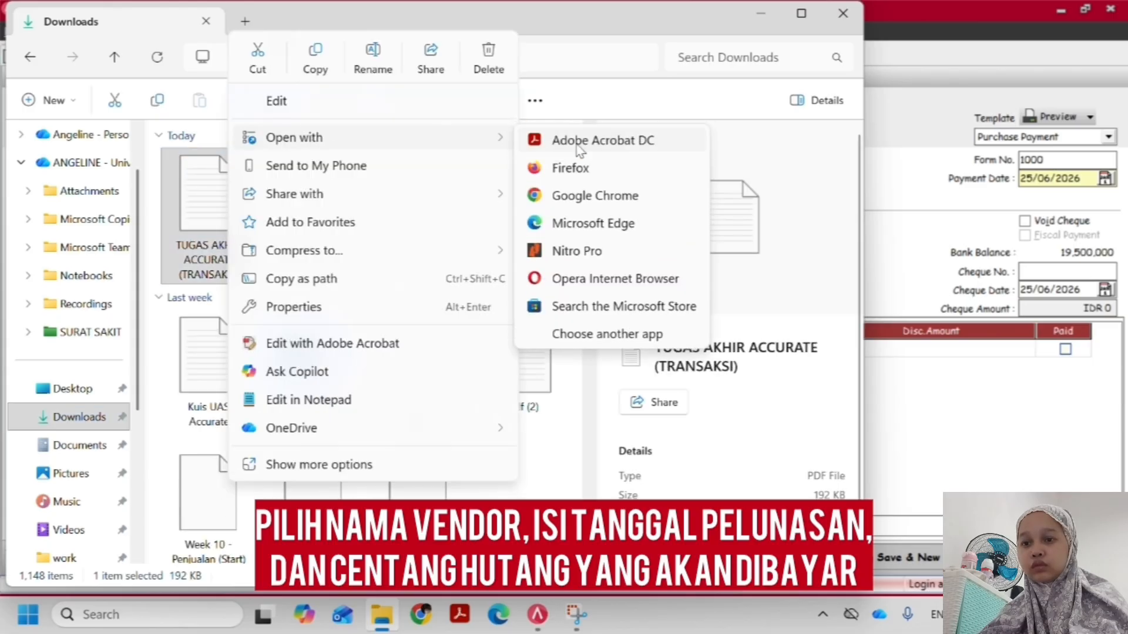
pyautogui.click(576, 141)
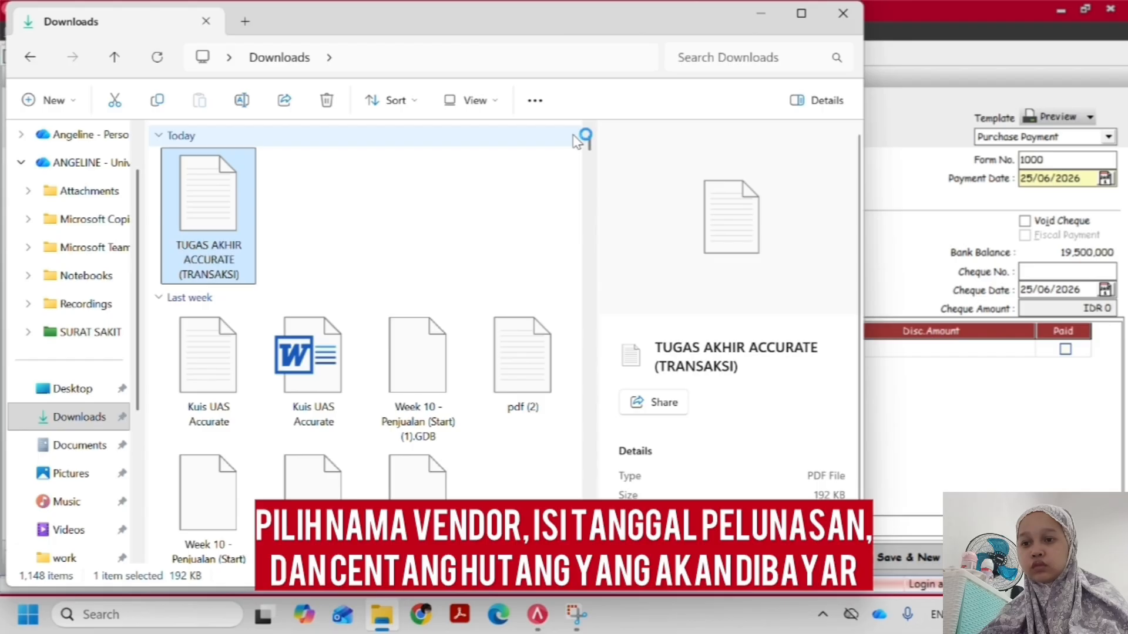
pyautogui.scroll(-5, 508, 345)
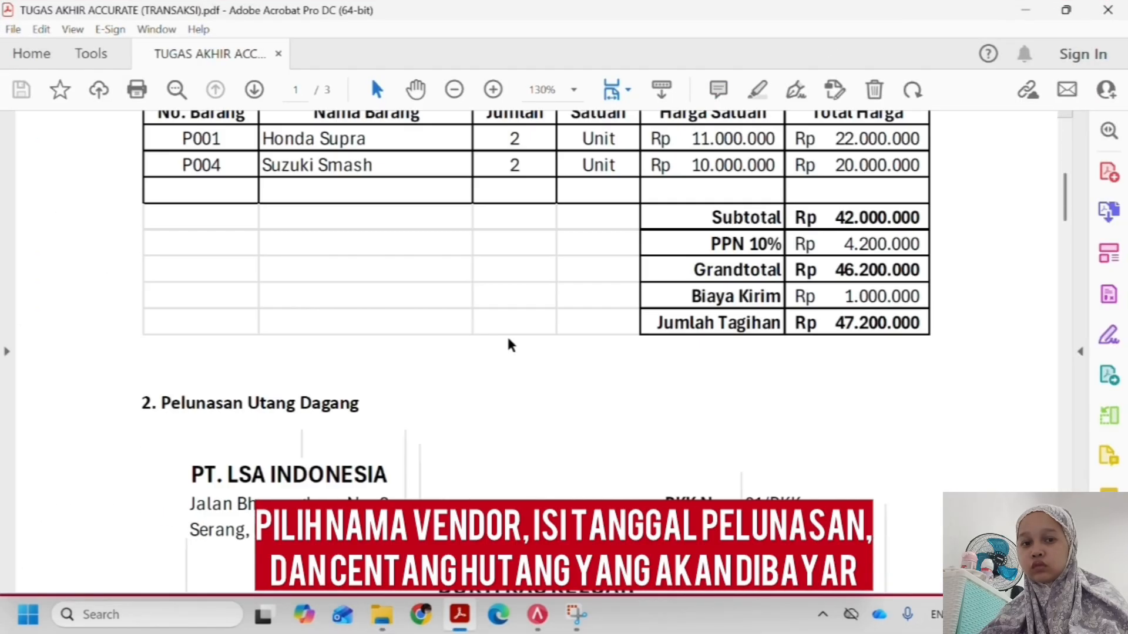
# Set the payment's form number to 01/BKK and its payment date to 10/12/2017, as given in the assignment PDF's cash-out voucher
pyautogui.scroll(-5, 509, 346)
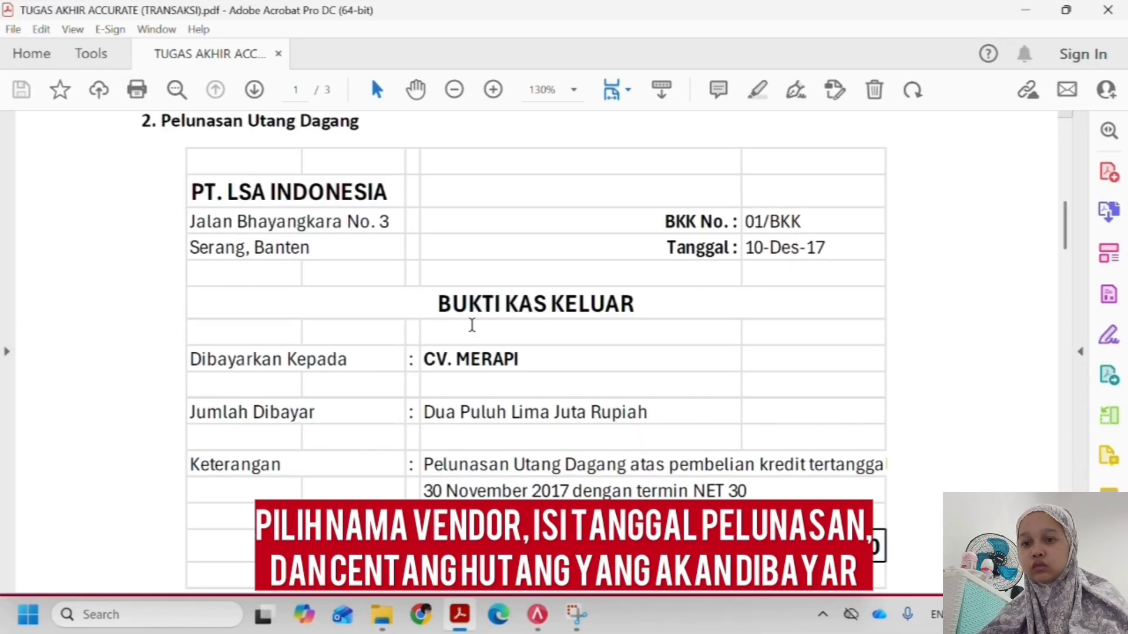
pyautogui.click(537, 615)
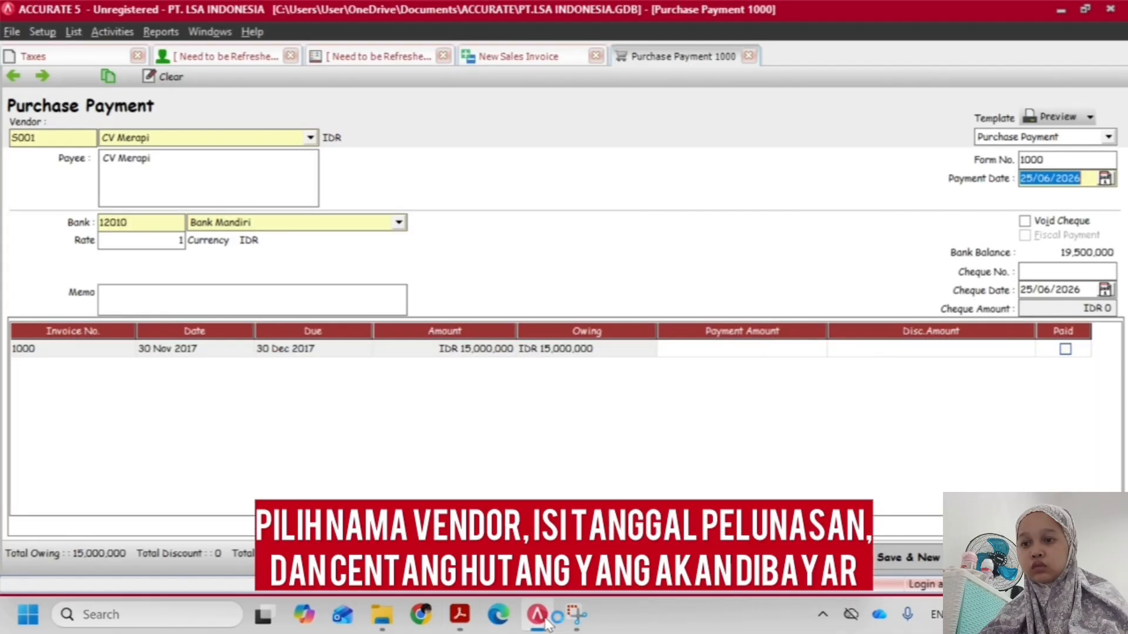
pyautogui.click(462, 621)
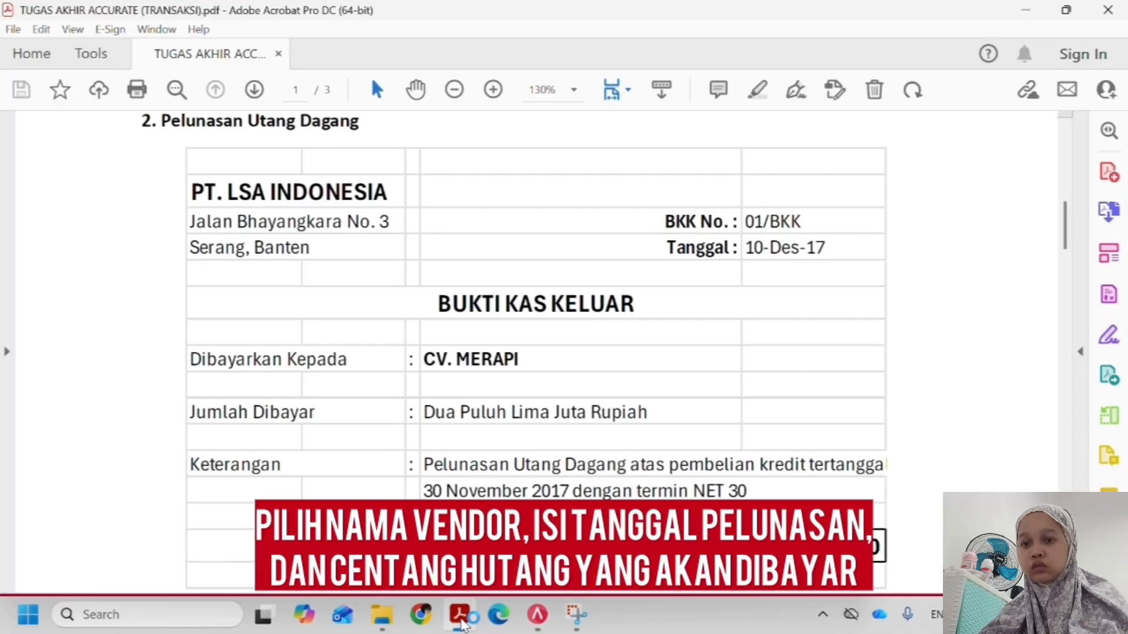
pyautogui.click(534, 620)
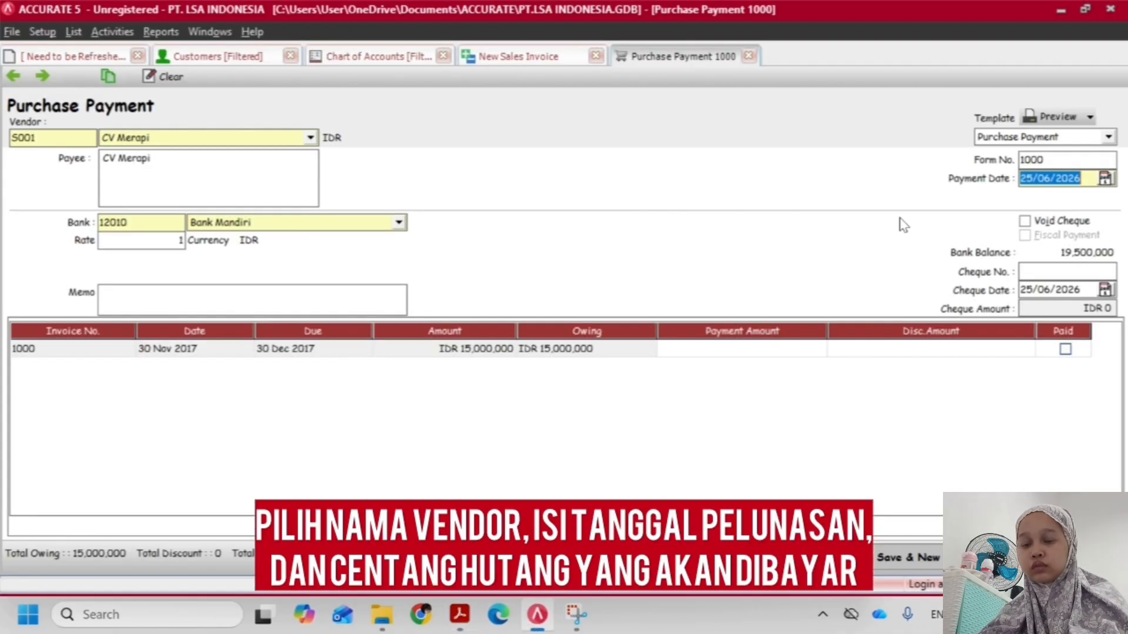
pyautogui.moveTo(1048, 160); pyautogui.dragTo(961, 159)
pyautogui.write('01/BKK')
pyautogui.hotkey('alt', 'Tab')
# Compare the payment with the voucher in the assignment PDF and set the cheque date to 10/12/17
pyautogui.hotkey('alt', 'Tab')
pyautogui.press('Tab')
pyautogui.write('10/12/2017')
pyautogui.hotkey('alt', 'Tab')
pyautogui.hotkey('alt', 'Tab')
pyautogui.click(311, 222)
pyautogui.press('Tab')
pyautogui.hotkey('alt', 'Tab')
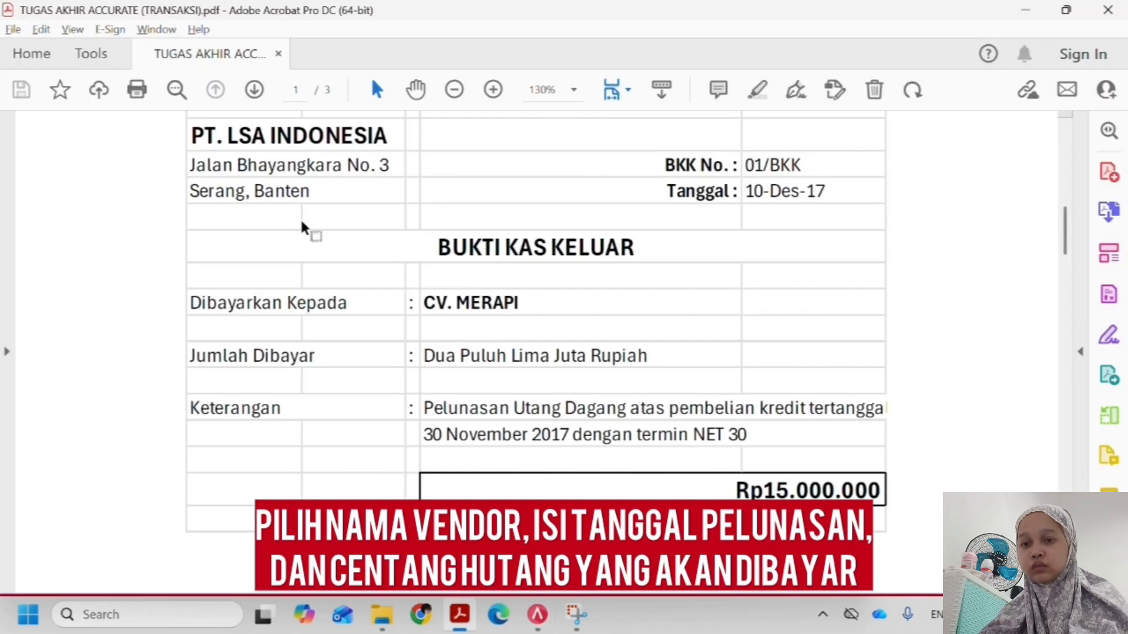
# Mark invoice 1000 as paid in full from Bank Mandiri, check the amount against the voucher and save the payment
pyautogui.hotkey('alt', 'Tab')
pyautogui.press('Tab')
pyautogui.write('10/12/17')
pyautogui.click(1065, 349)
pyautogui.click(399, 223)
pyautogui.click(252, 239)
pyautogui.hotkey('alt', 'Tab')
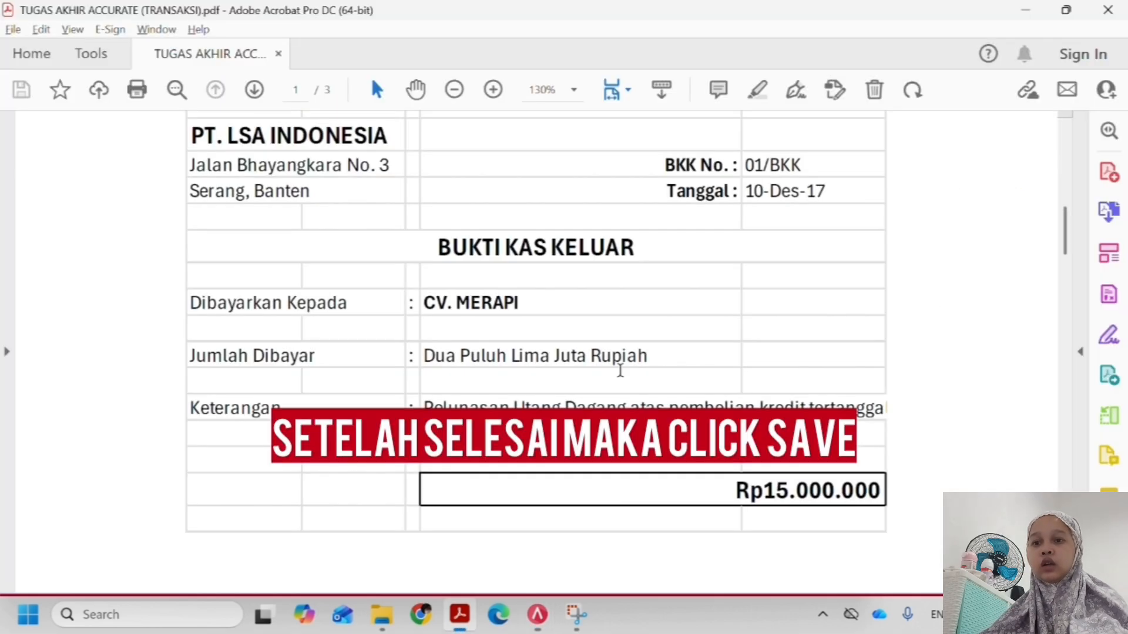
pyautogui.hotkey('alt', 'Tab')
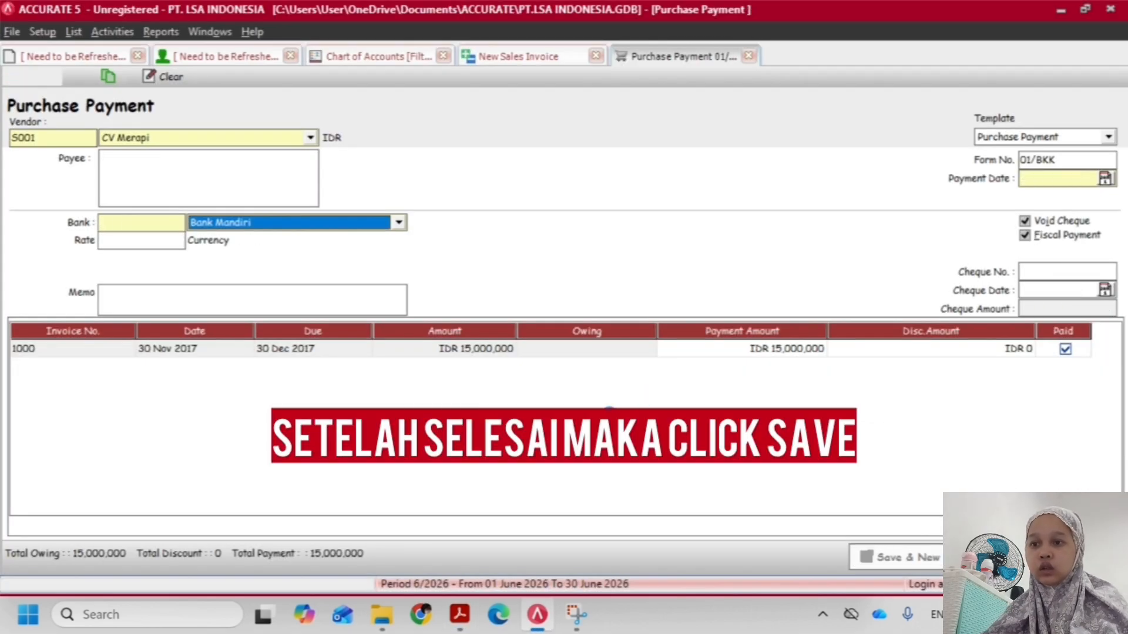
# Read the third transaction, Pembelian from PT. Kinabalu, in the assignment PDF
pyautogui.hotkey('alt', 'Tab')
pyautogui.scroll(-5, 521, 402)
pyautogui.scroll(-20, 520, 402)
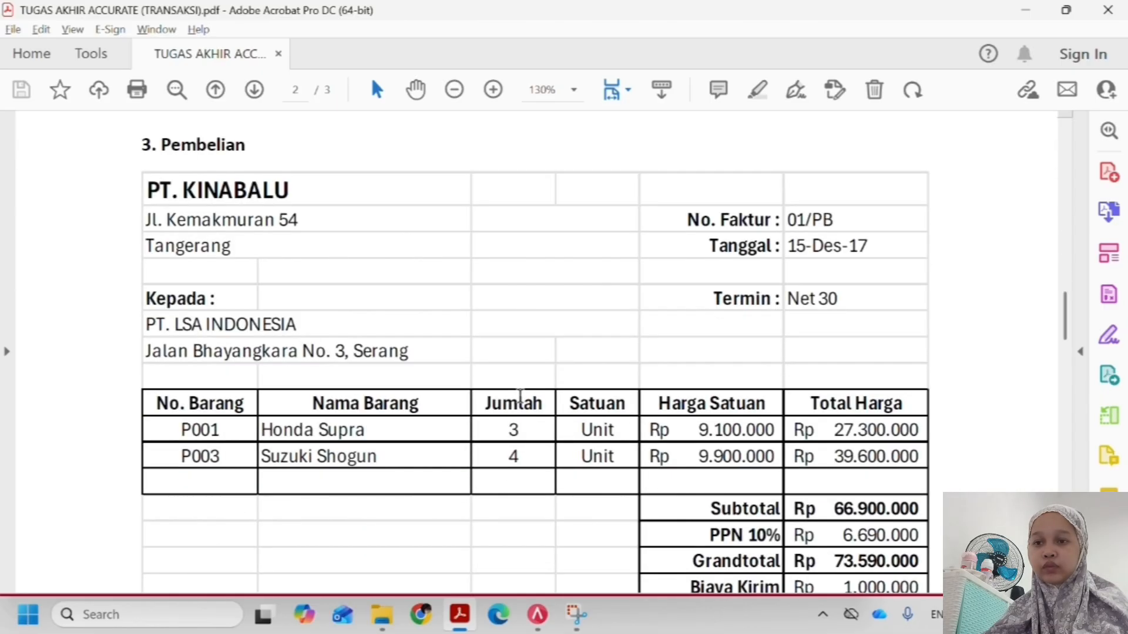
pyautogui.scroll(15, 514, 405)
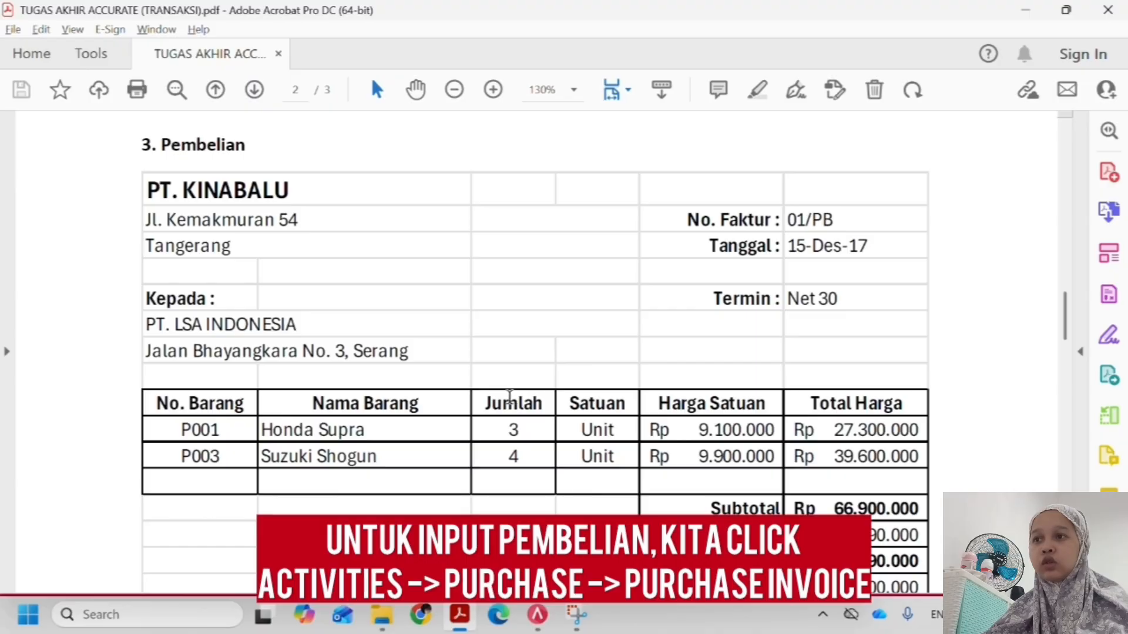
# Return to ACCURATE, start a new purchase invoice and select PT Kinibalu as the vendor
pyautogui.hotkey('alt', 'Tab')
pyautogui.click(120, 52)
pyautogui.click(114, 37)
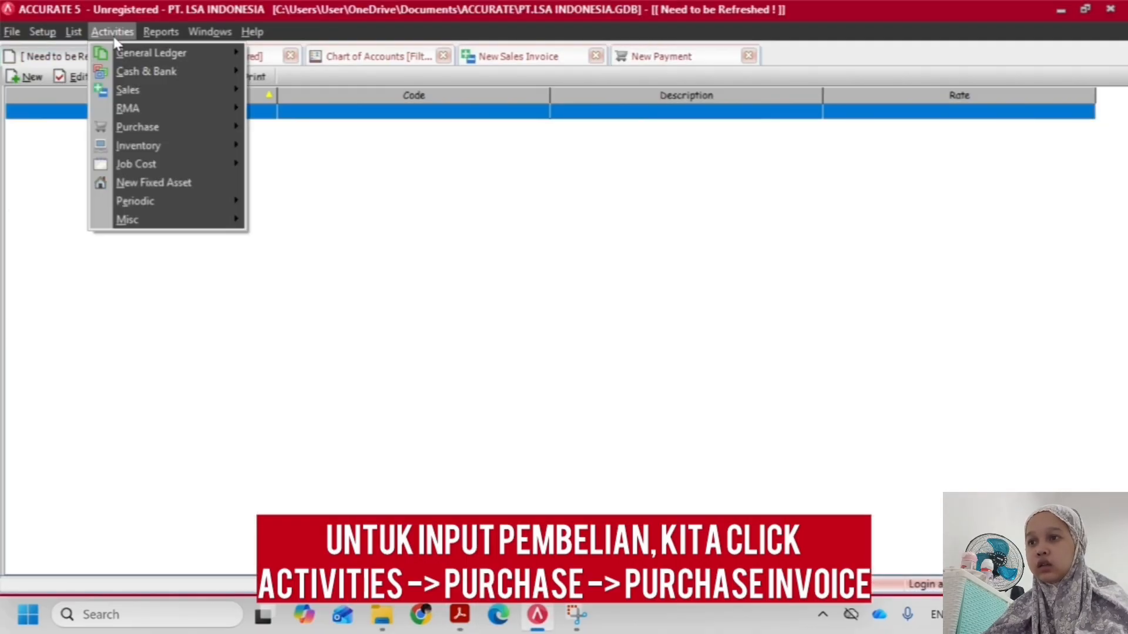
pyautogui.moveTo(141, 126)
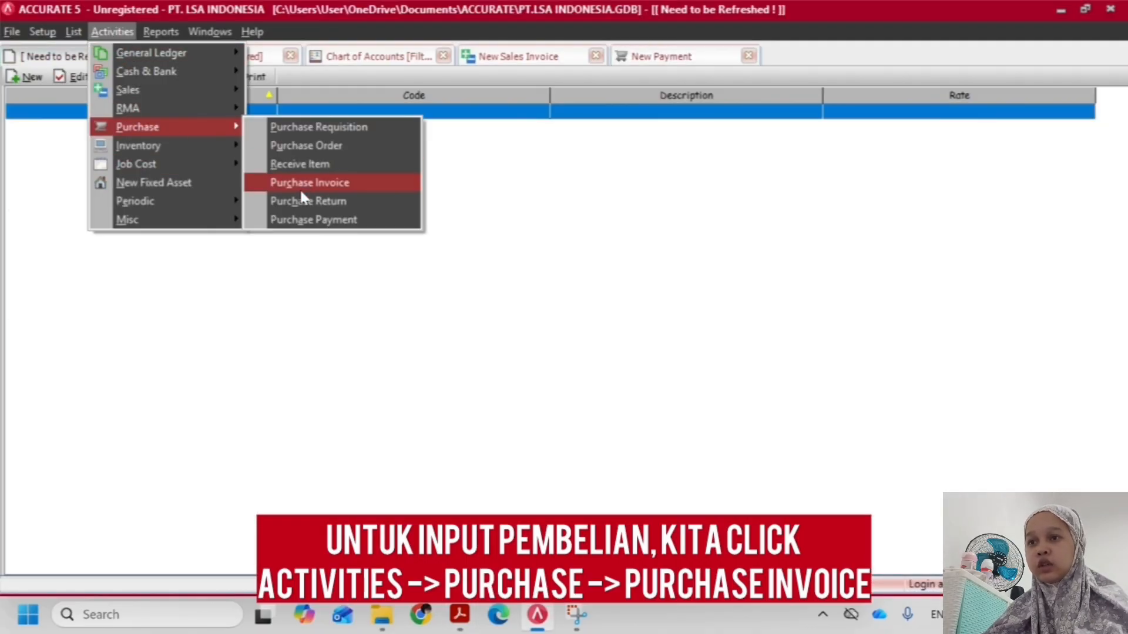
pyautogui.click(298, 184)
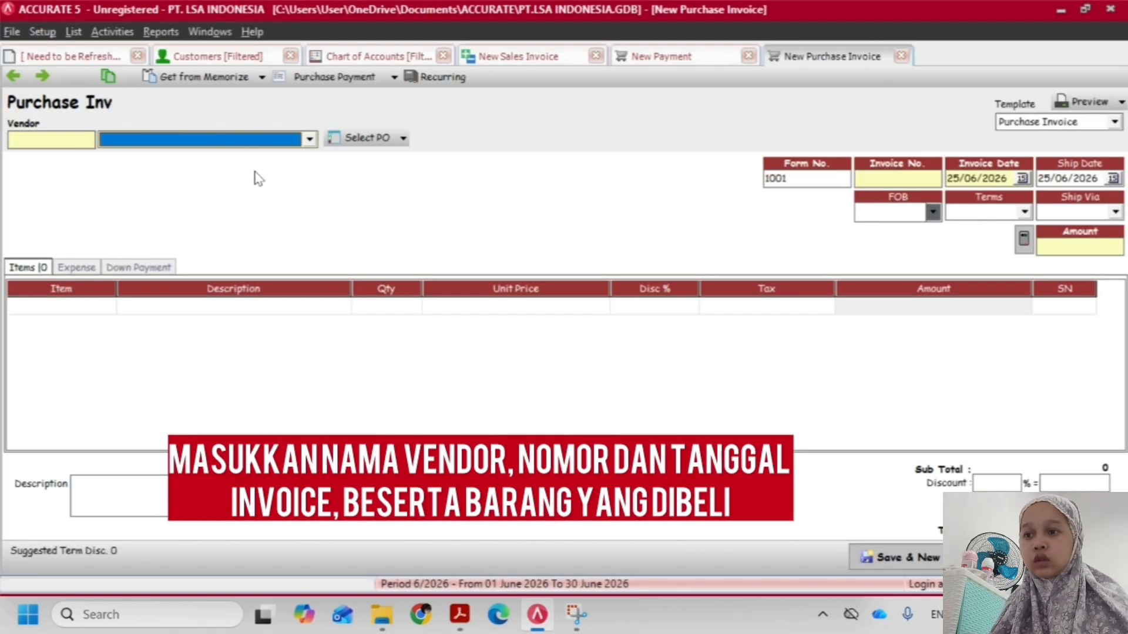
pyautogui.write('PT Kinabalu')
pyautogui.press('Tab')
pyautogui.hotkey('alt', 'Tab')
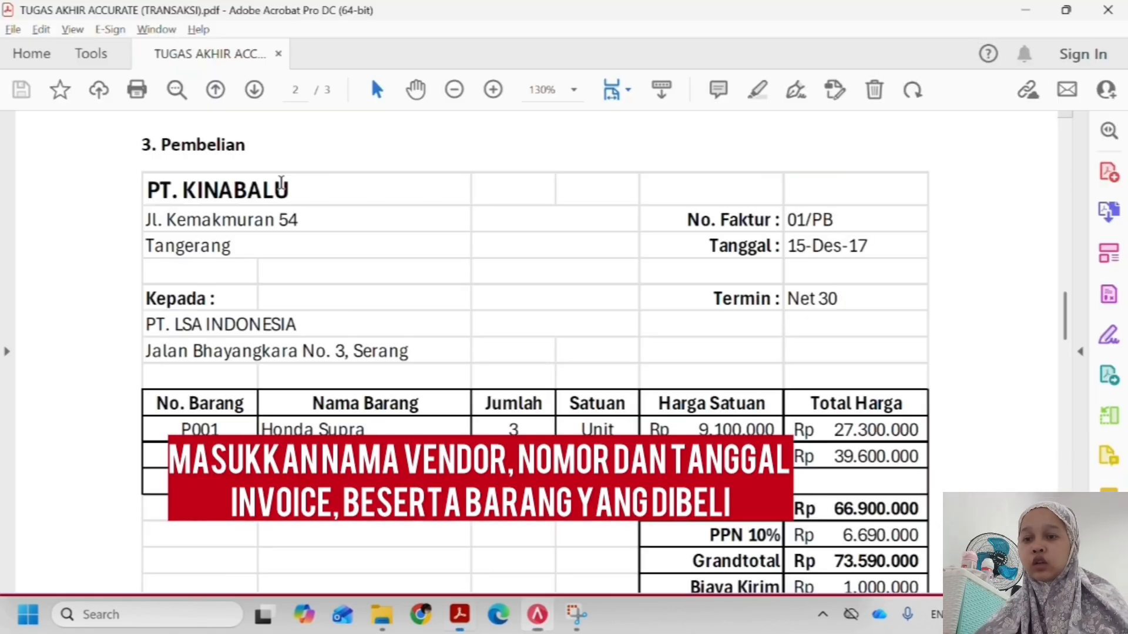
# Enter 01/PB as the purchase invoice number
pyautogui.hotkey('alt', 'Tab')
pyautogui.press('Tab')
pyautogui.write('0')
pyautogui.write('b')
pyautogui.press('Tab')
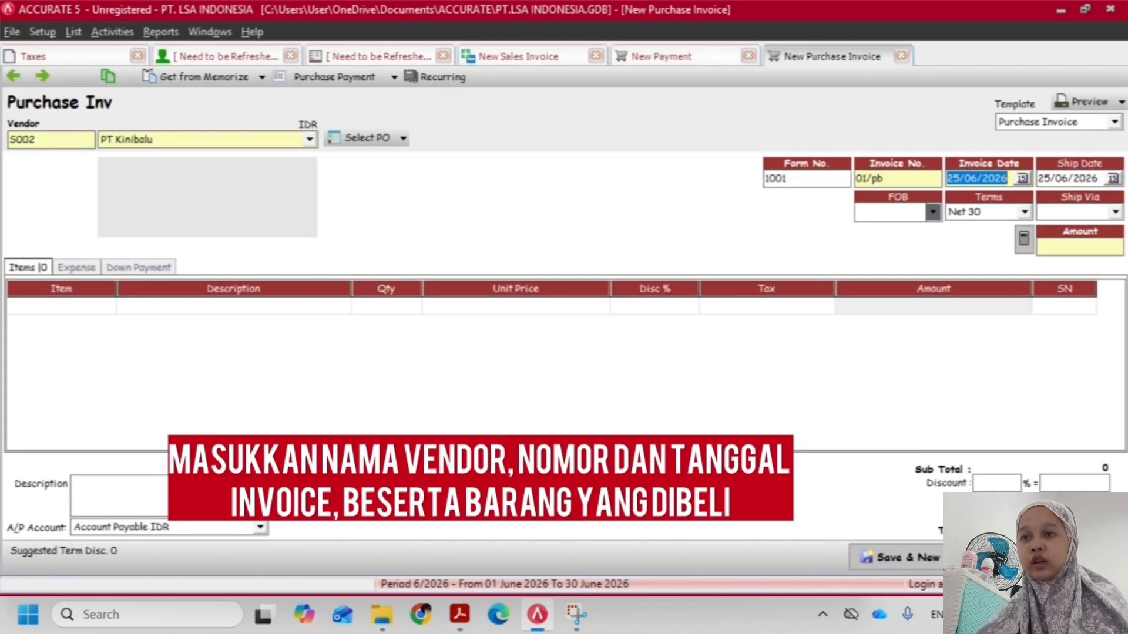
pyautogui.click(889, 182)
pyautogui.press('BackSpace')
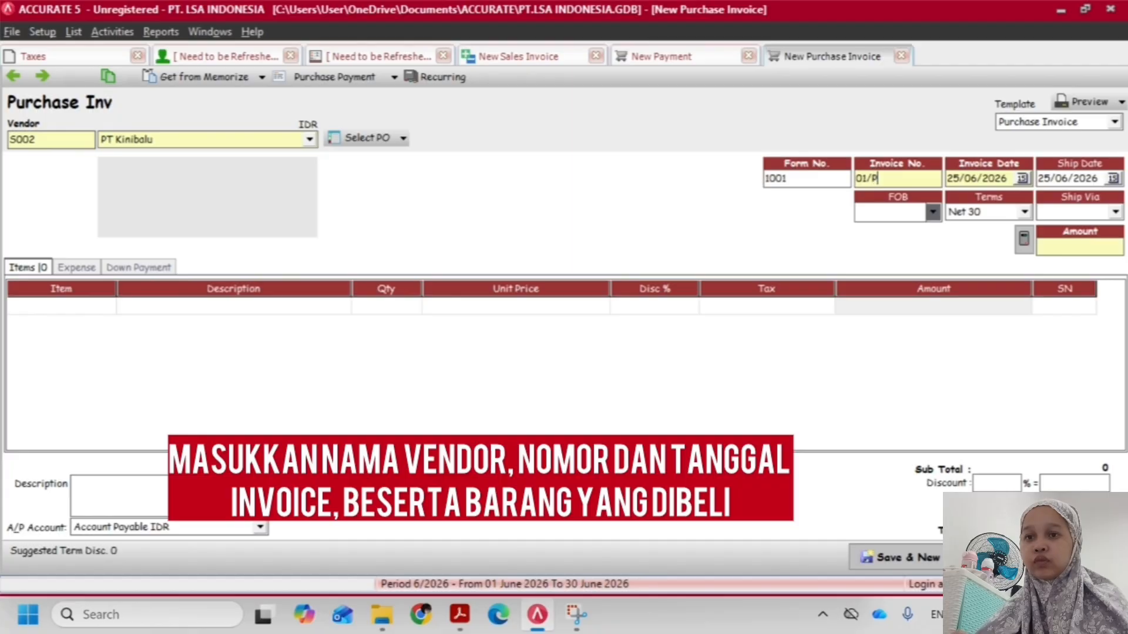
pyautogui.write('B')
pyautogui.press('Tab')
# Set both the invoice date and the ship date to 15/12/2017, following the assignment PDF
pyautogui.hotkey('alt', 'Tab')
pyautogui.hotkey('alt', 'Tab')
pyautogui.write('15/12/')
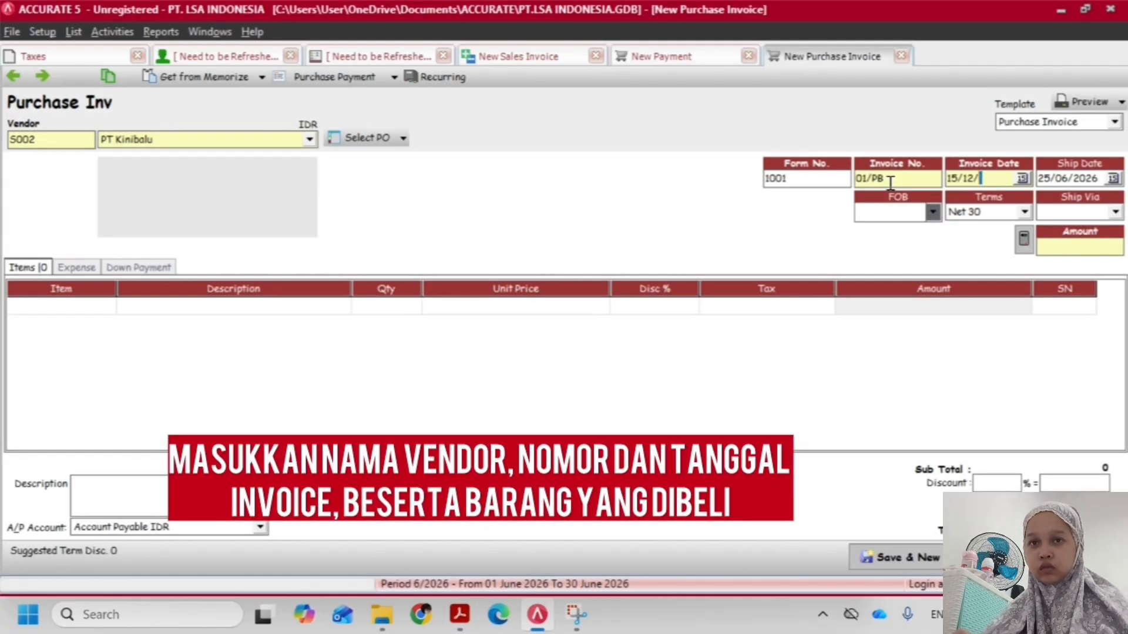
pyautogui.write('2017')
pyautogui.press('Tab')
pyautogui.write('15/')
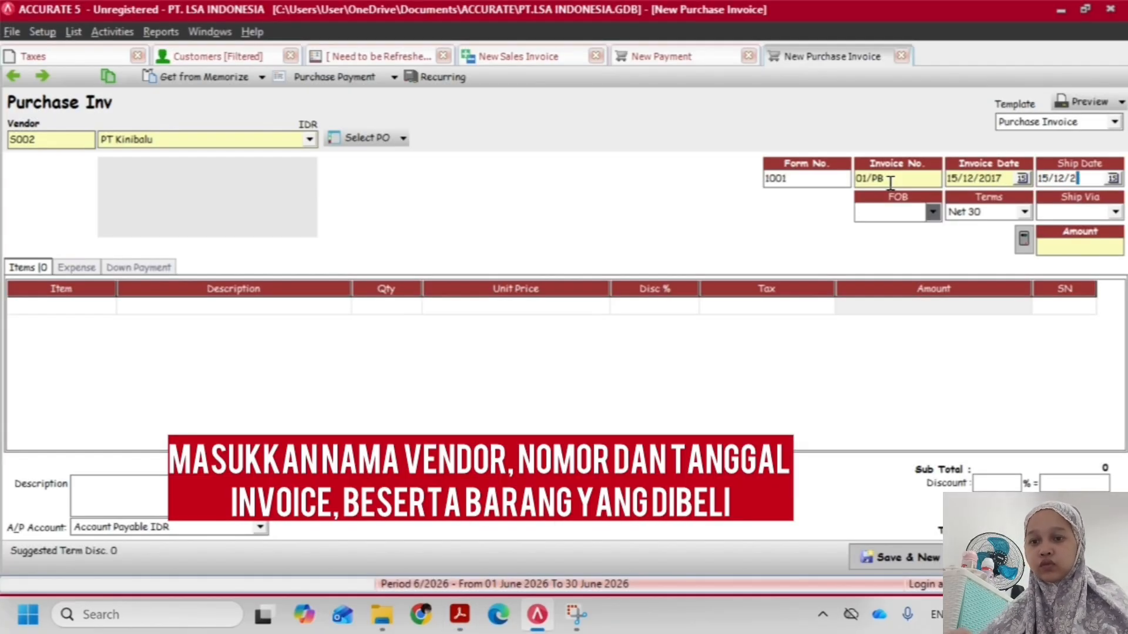
pyautogui.write('12/2017')
pyautogui.press('Tab')
pyautogui.press('Tab')
pyautogui.press('Tab')
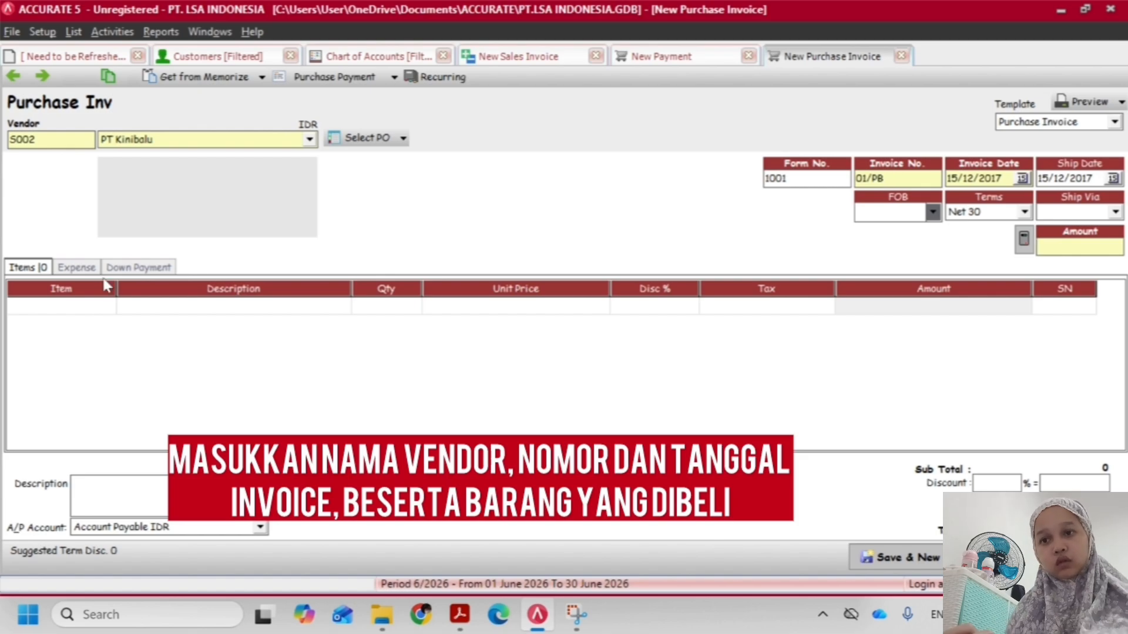
# Add Honda Supra (P001) as the first item line of the purchase invoice
pyautogui.click(91, 306)
pyautogui.hotkey('alt', 'Tab')
pyautogui.hotkey('alt', 'Tab')
pyautogui.write('S')
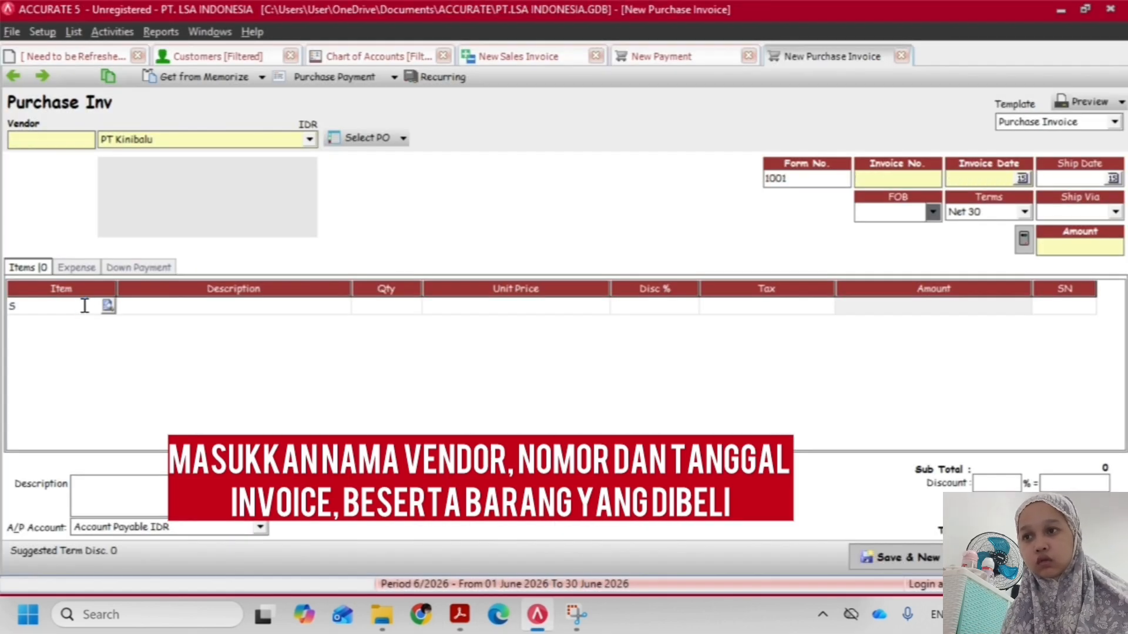
pyautogui.write('UPRA')
pyautogui.press('Tab')
pyautogui.press('Return')
pyautogui.press('Tab')
# Set the Honda Supra line to quantity 3, unit price 9,100,000 and tax code T
pyautogui.hotkey('alt', 'Tab')
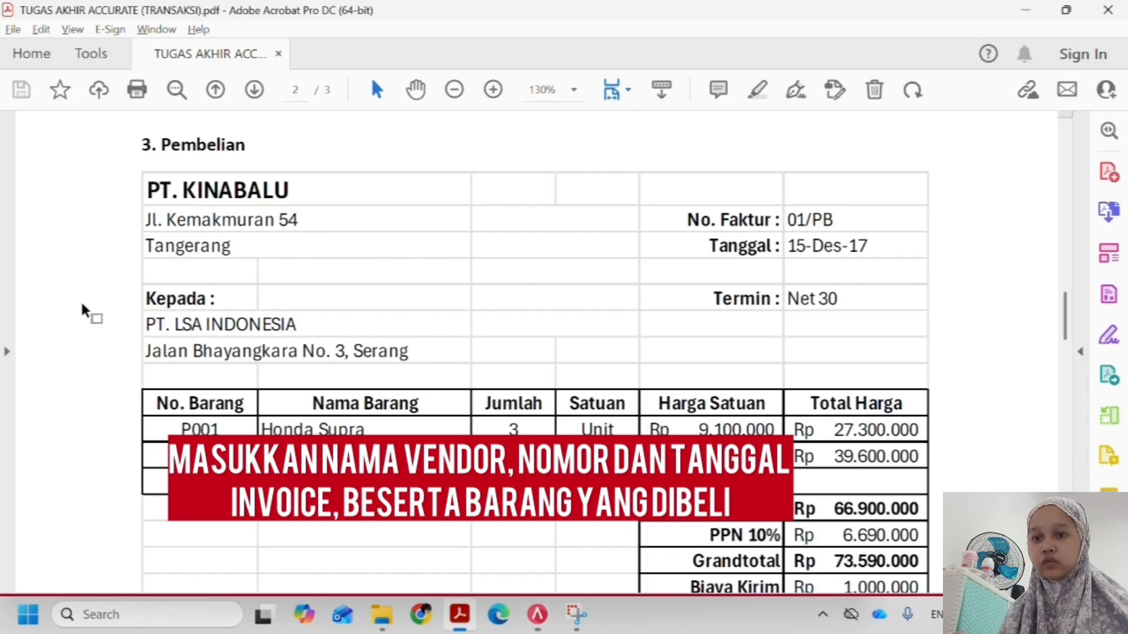
pyautogui.hotkey('alt', 'Tab')
pyautogui.write('3')
pyautogui.press('Tab')
pyautogui.write('9,10')
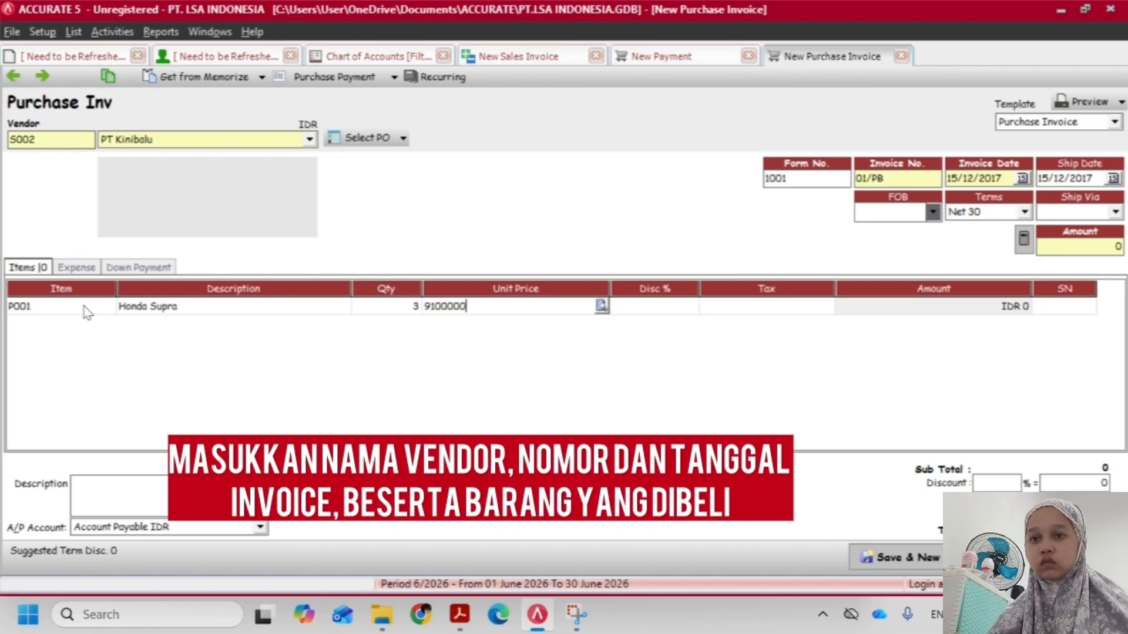
pyautogui.write('0,000')
pyautogui.press('Tab')
pyautogui.hotkey('alt', 'Tab')
pyautogui.hotkey('alt', 'Tab')
pyautogui.press('Tab')
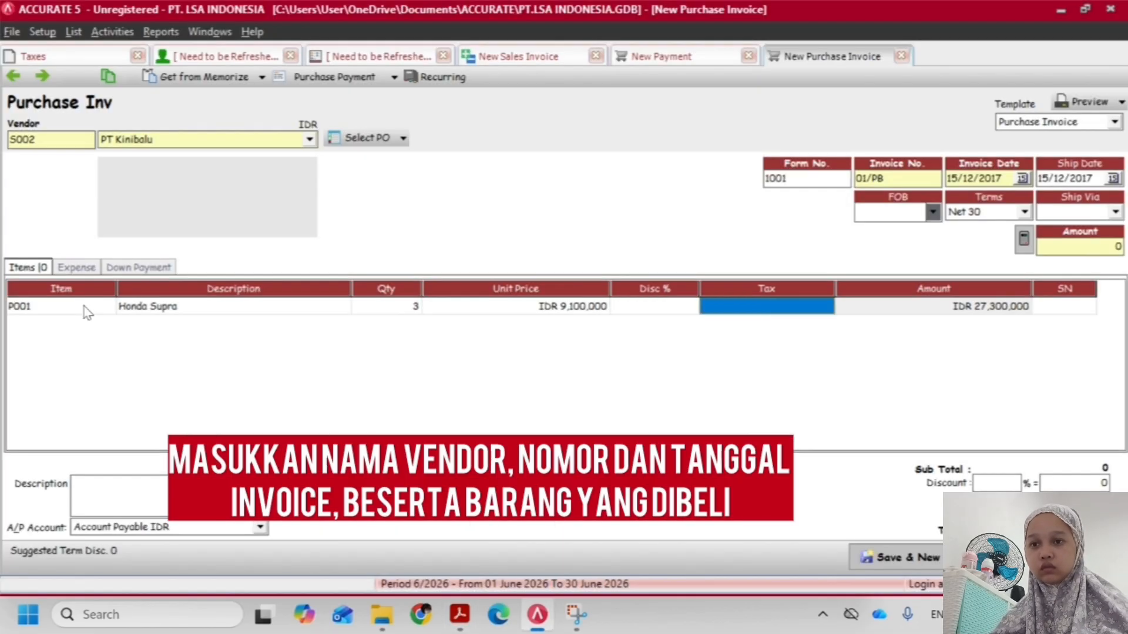
pyautogui.write('T')
pyautogui.press('Tab')
pyautogui.press('Up')
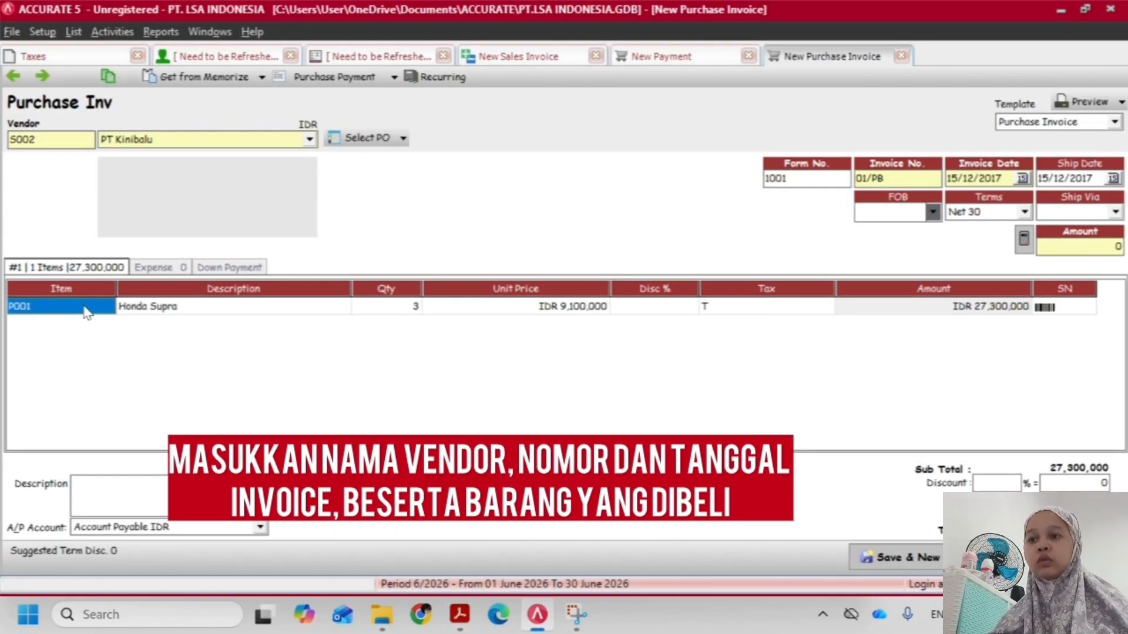
pyautogui.press('Right')
pyautogui.press('Right')
pyautogui.press('Right')
pyautogui.press('Right')
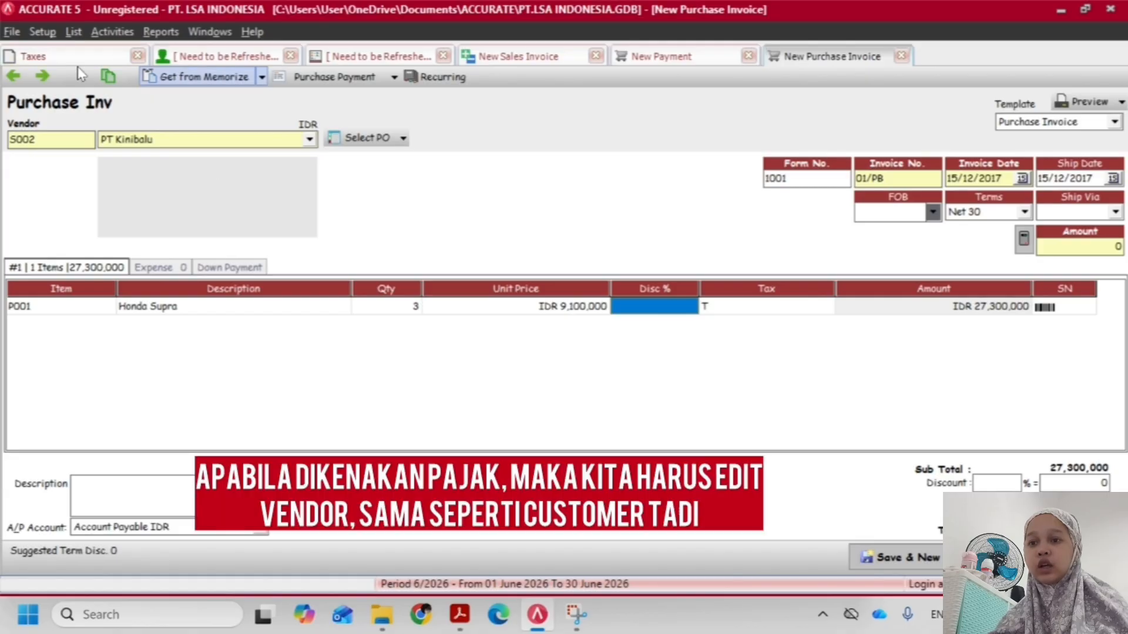
# Open the PT Kinibalu vendor record, set its Tax 1 to PPN 10% and save the change
pyautogui.click(68, 34)
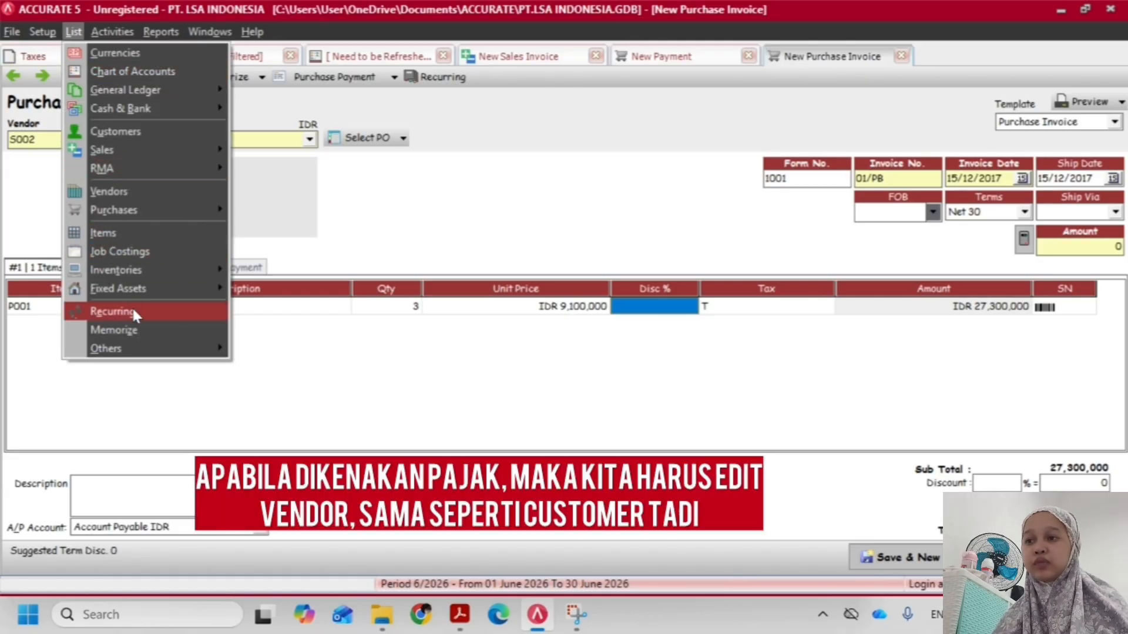
pyautogui.click(135, 193)
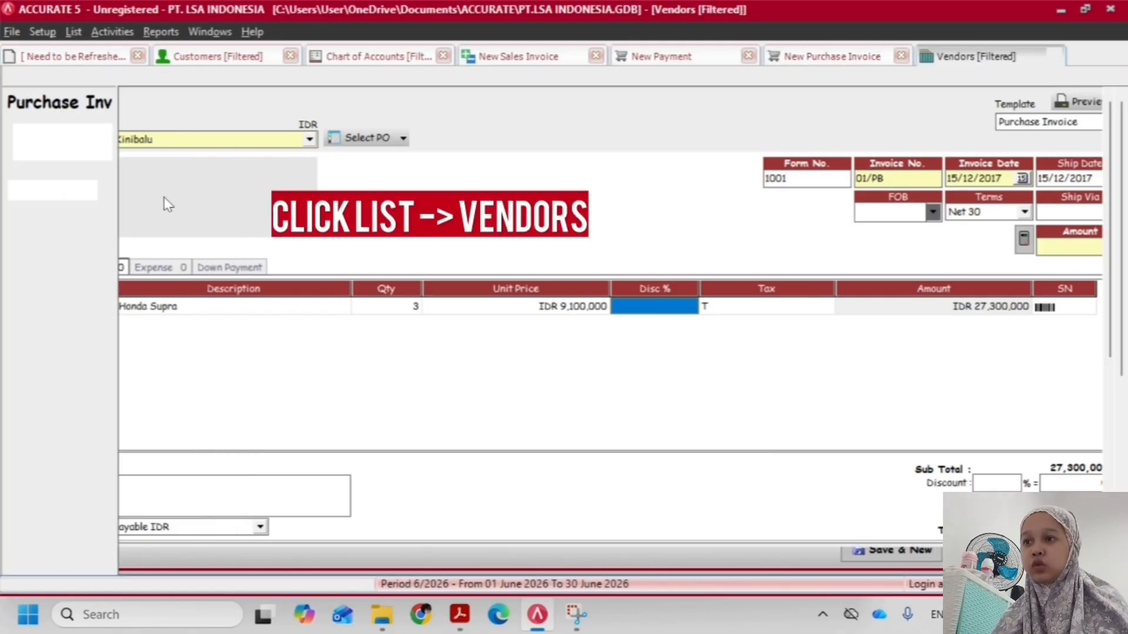
pyautogui.doubleClick(148, 127)
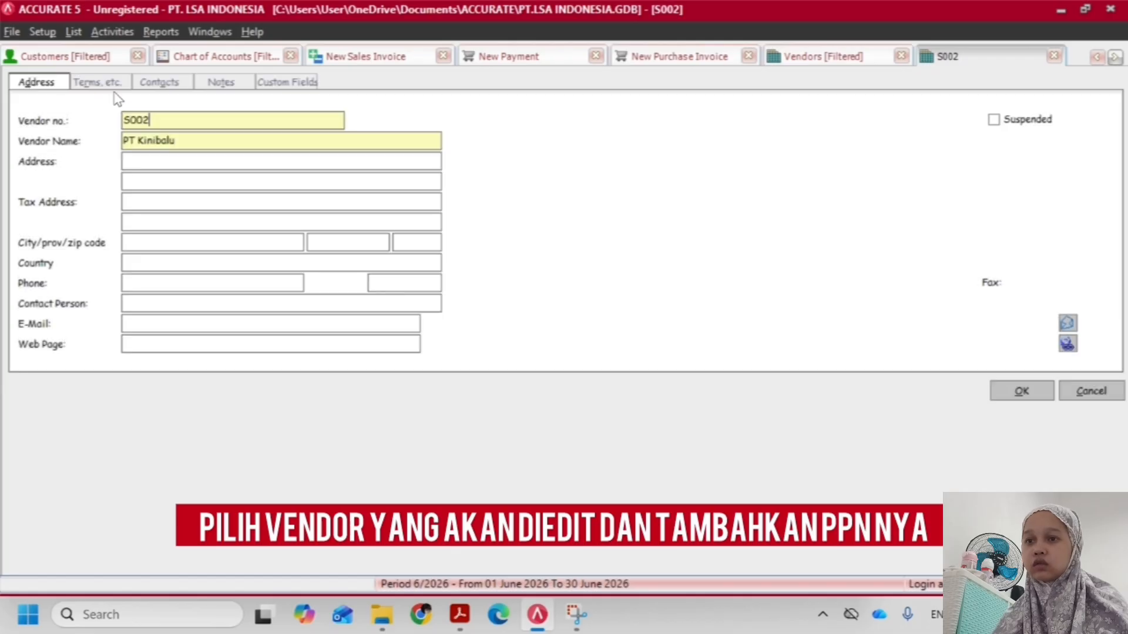
pyautogui.click(103, 82)
pyautogui.click(159, 82)
pyautogui.click(113, 84)
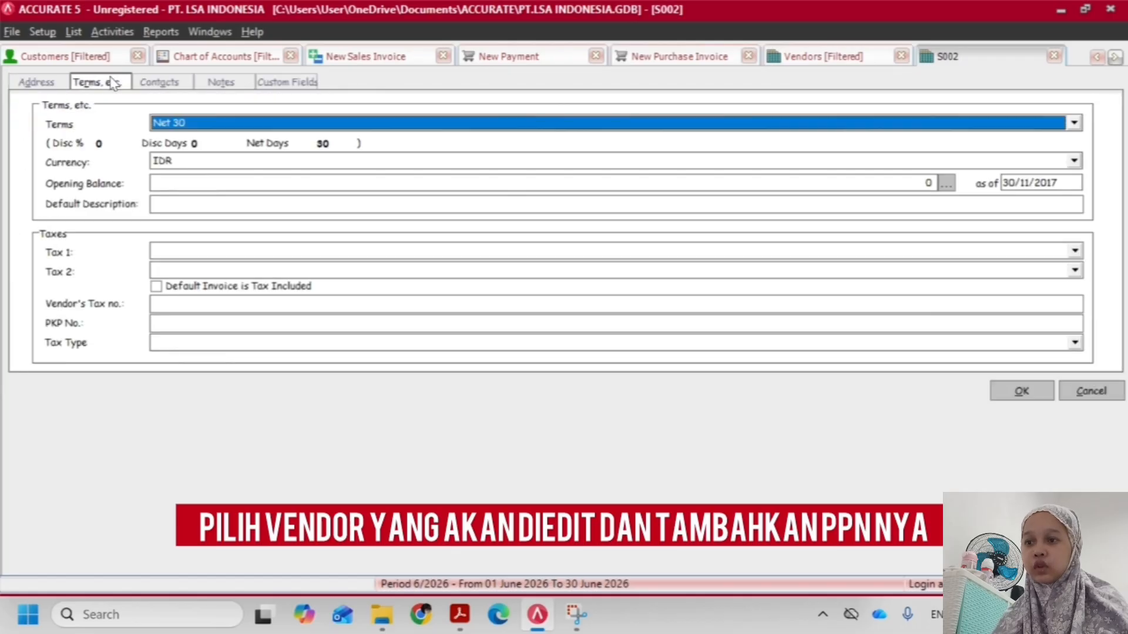
pyautogui.click(211, 251)
pyautogui.click(202, 277)
pyautogui.click(1032, 383)
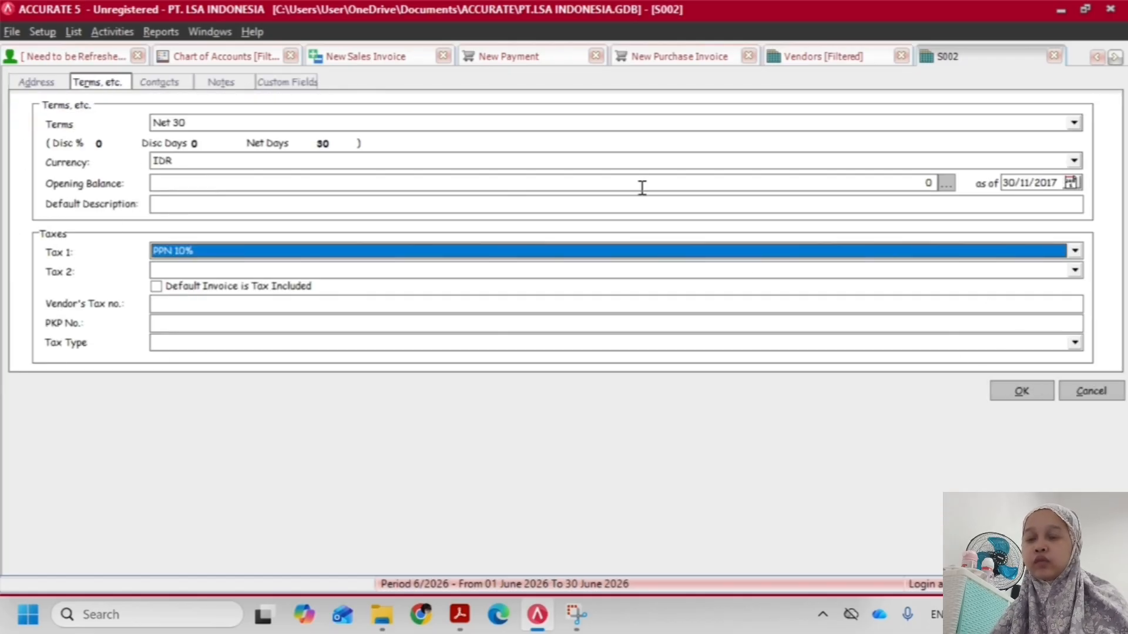
# Return to the new purchase invoice and delete its Honda Supra item line
pyautogui.click(790, 54)
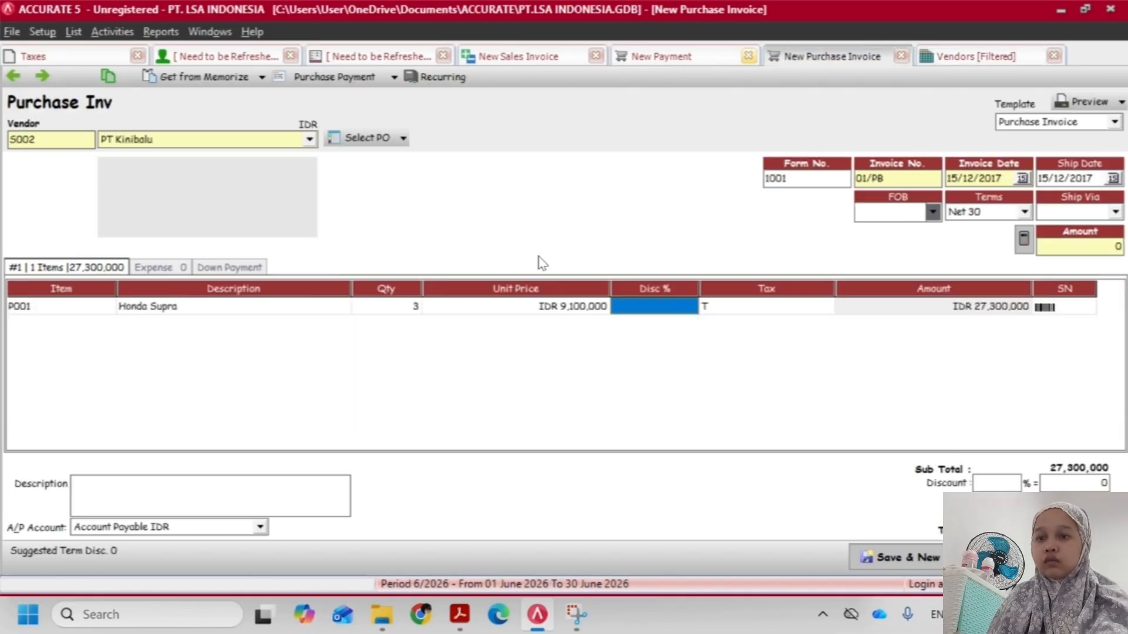
pyautogui.click(723, 308)
pyautogui.click(88, 309)
pyautogui.rightClick(88, 310)
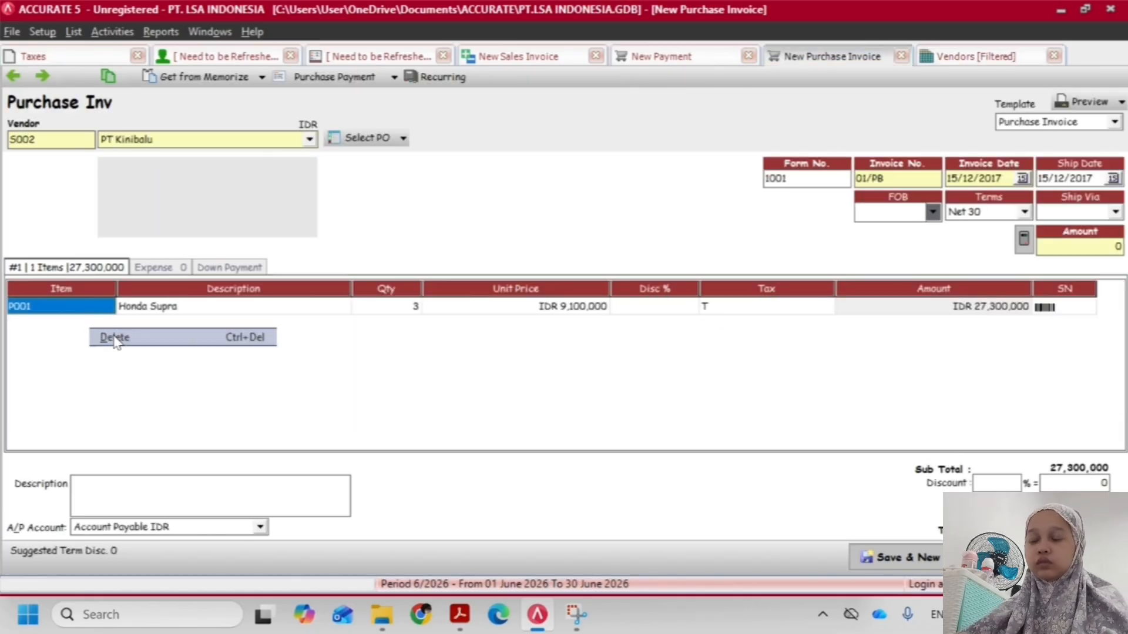
pyautogui.click(114, 334)
# Switch the invoice's vendor to CV Merapi and back to PT Kinibalu to apply the vendor's tax setting
pyautogui.click(256, 143)
pyautogui.click(175, 171)
pyautogui.click(179, 142)
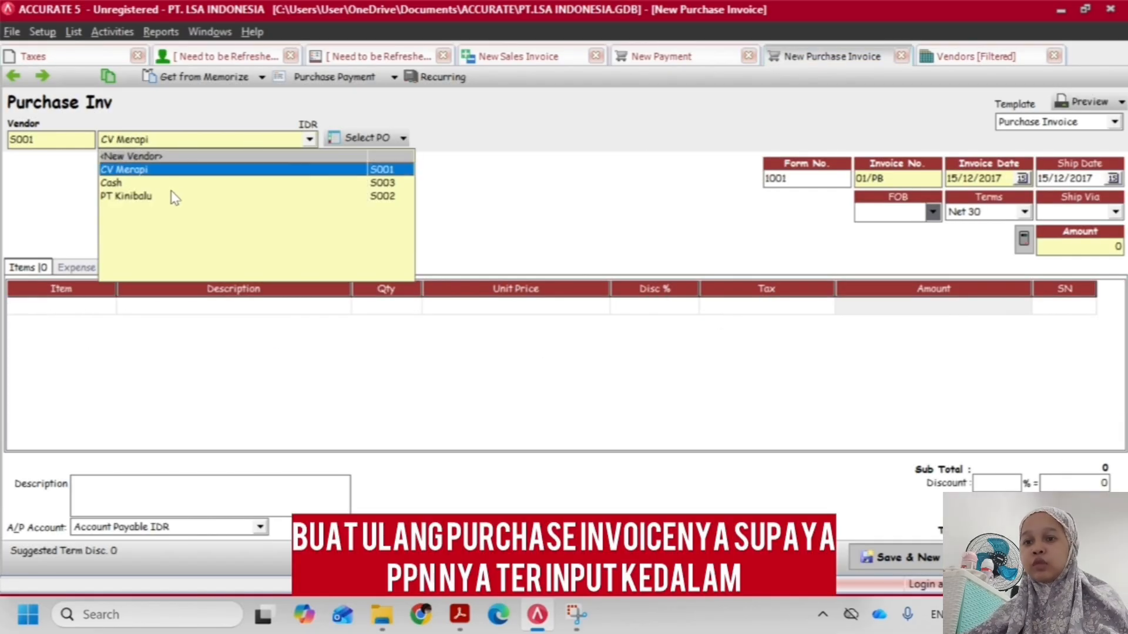
pyautogui.click(171, 195)
# Add item P001 Honda Supra to the purchase invoice with quantity 3, unit price 9,100,000 and tax code T
pyautogui.click(86, 306)
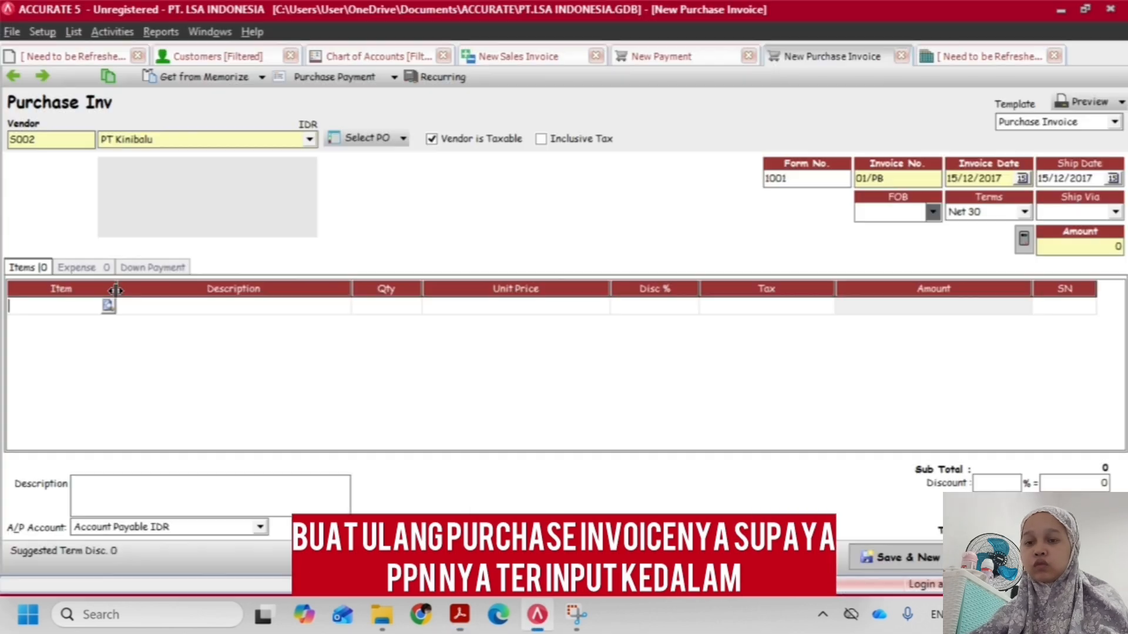
pyautogui.click(107, 305)
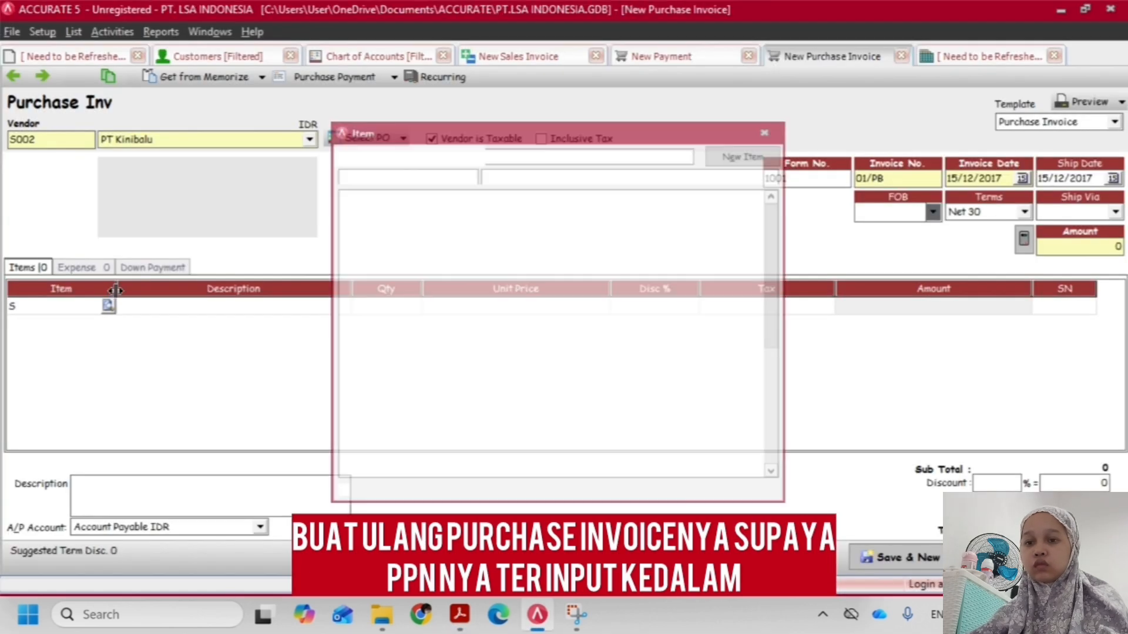
pyautogui.press('Return')
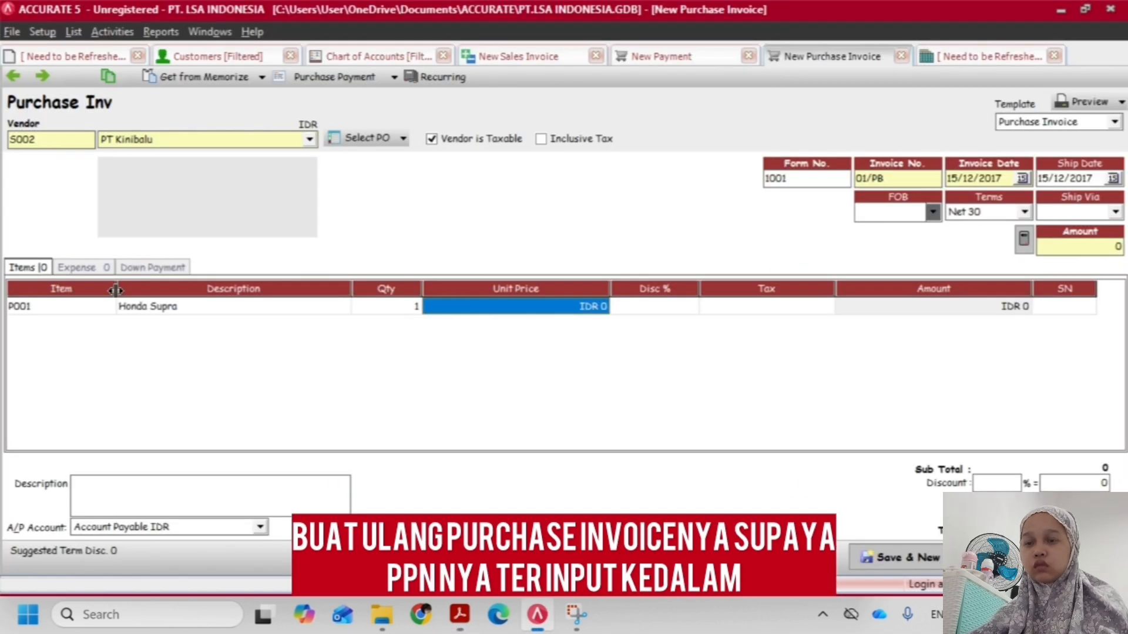
pyautogui.press('Left')
pyautogui.write('3')
pyautogui.press('Return')
pyautogui.write('910')
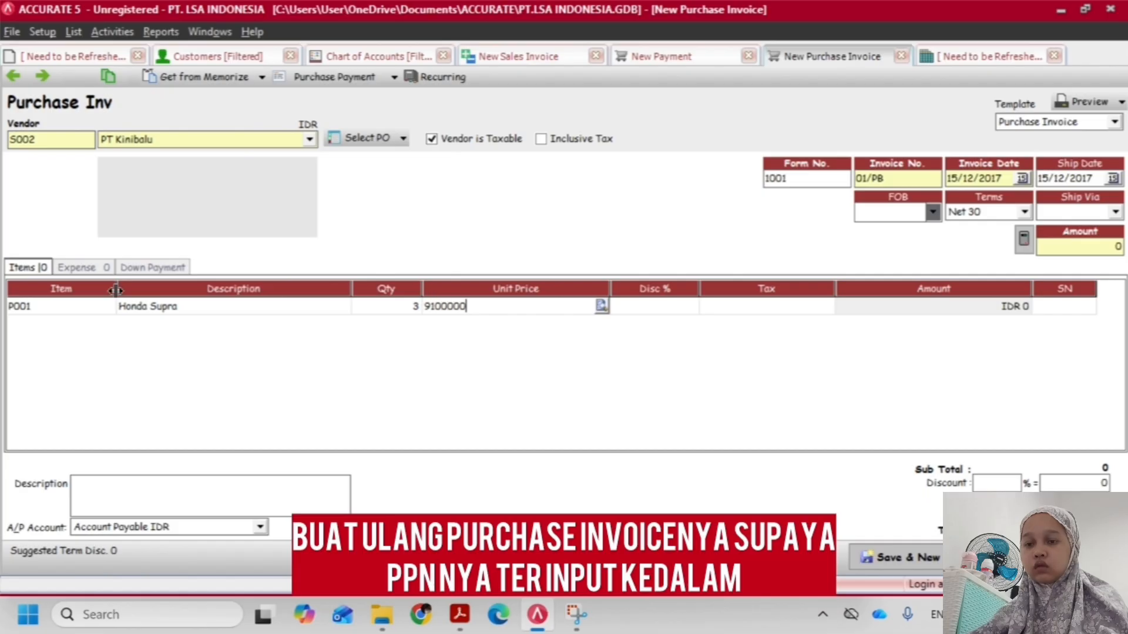
pyautogui.press('Return')
pyautogui.write('T')
pyautogui.press('Return')
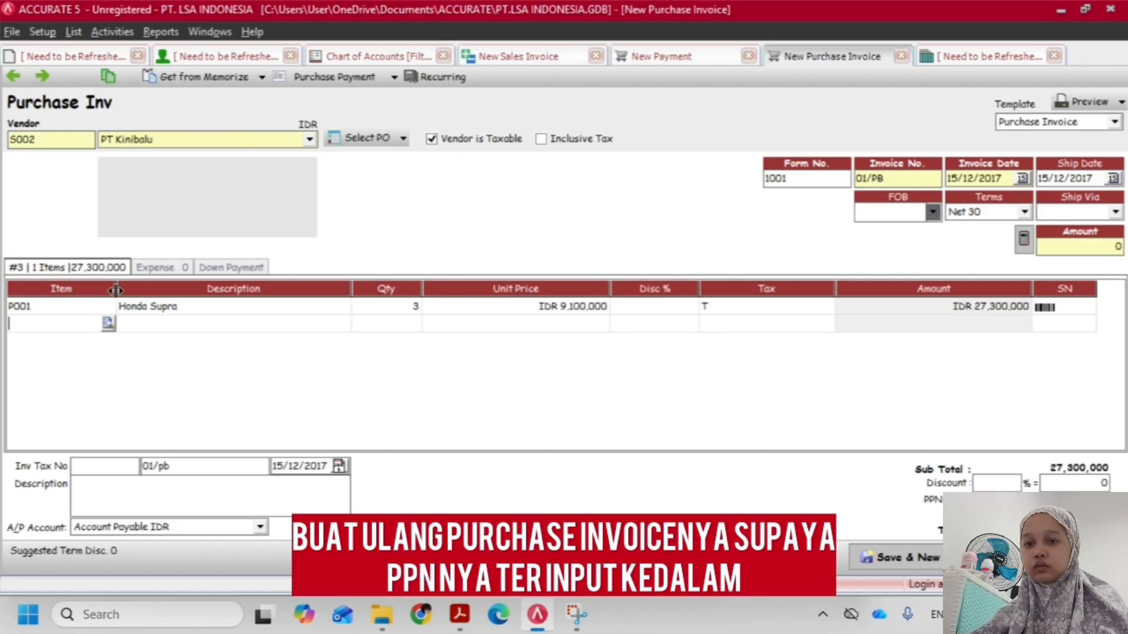
# Add item P003 Suzuki Shogun to the invoice with quantity 4, unit price 9,900,000 and tax code T
pyautogui.write('S')
pyautogui.write('UZU')
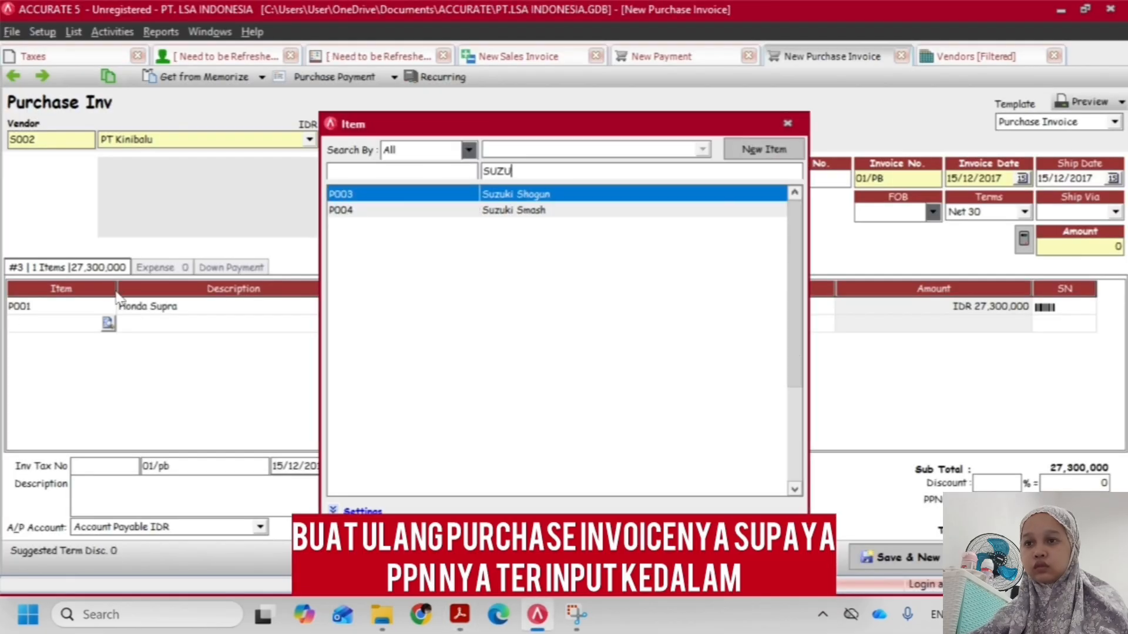
pyautogui.press('Return')
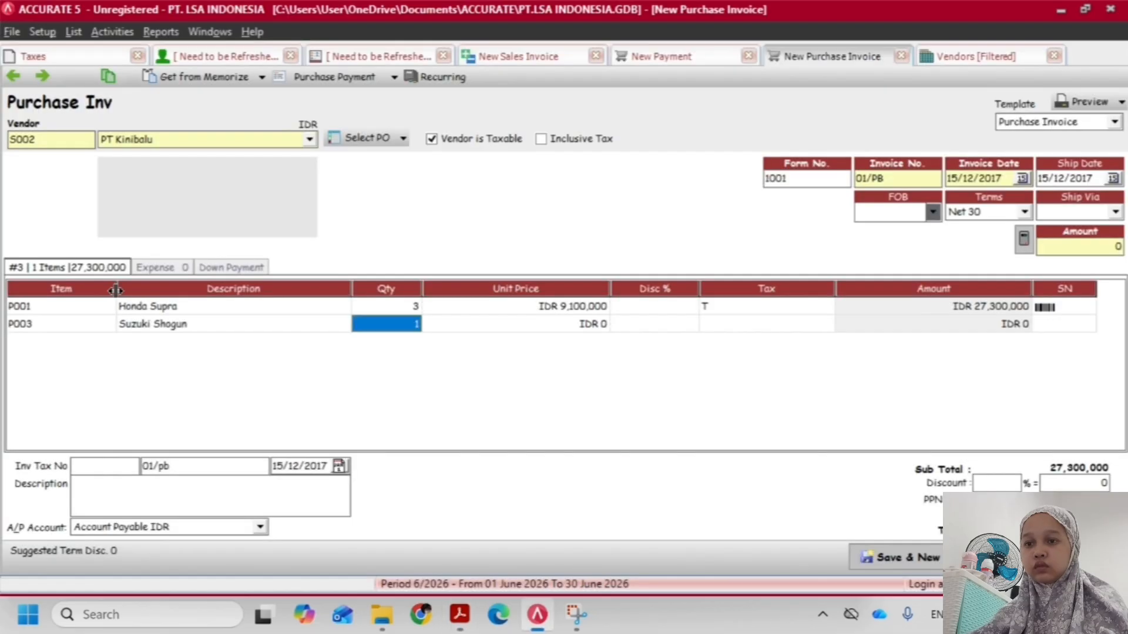
pyautogui.write('4')
pyautogui.press('Return')
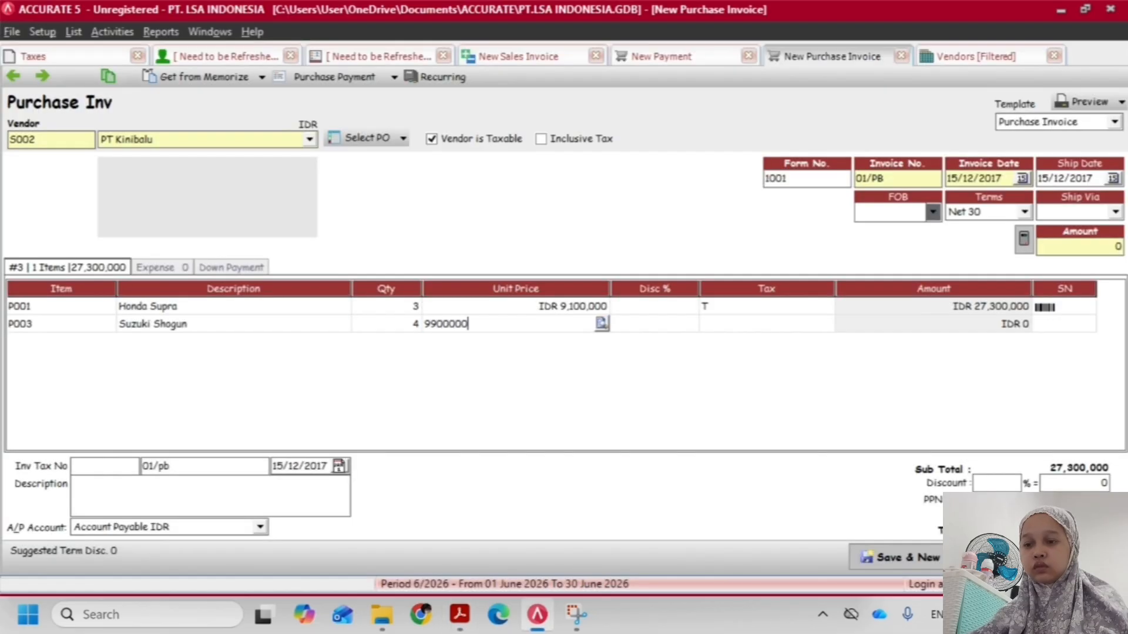
pyautogui.press('Return')
pyautogui.press('Return')
pyautogui.write('T')
pyautogui.press('Return')
pyautogui.click(218, 326)
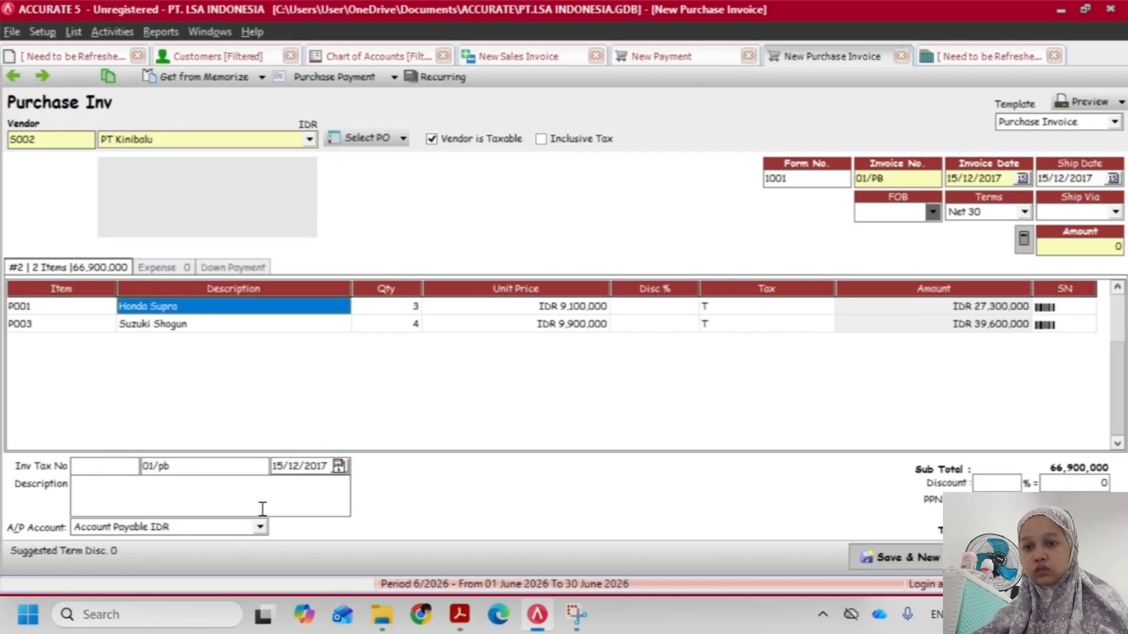
# Set the purchase invoice's tax number to 01/PB
pyautogui.doubleClick(141, 466)
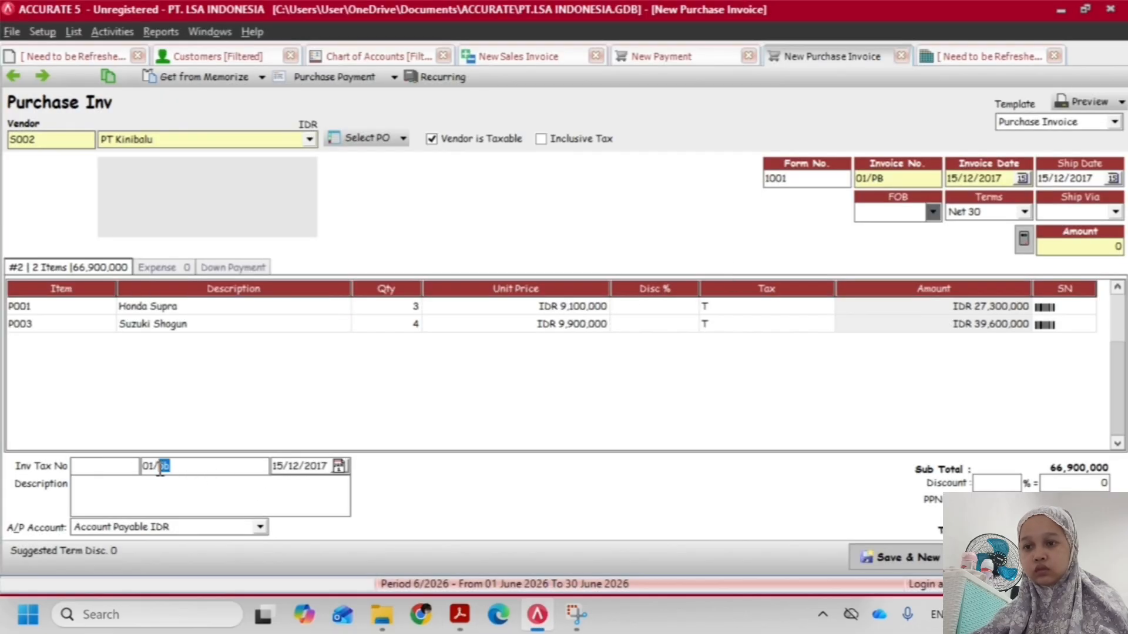
pyautogui.write('01/PB')
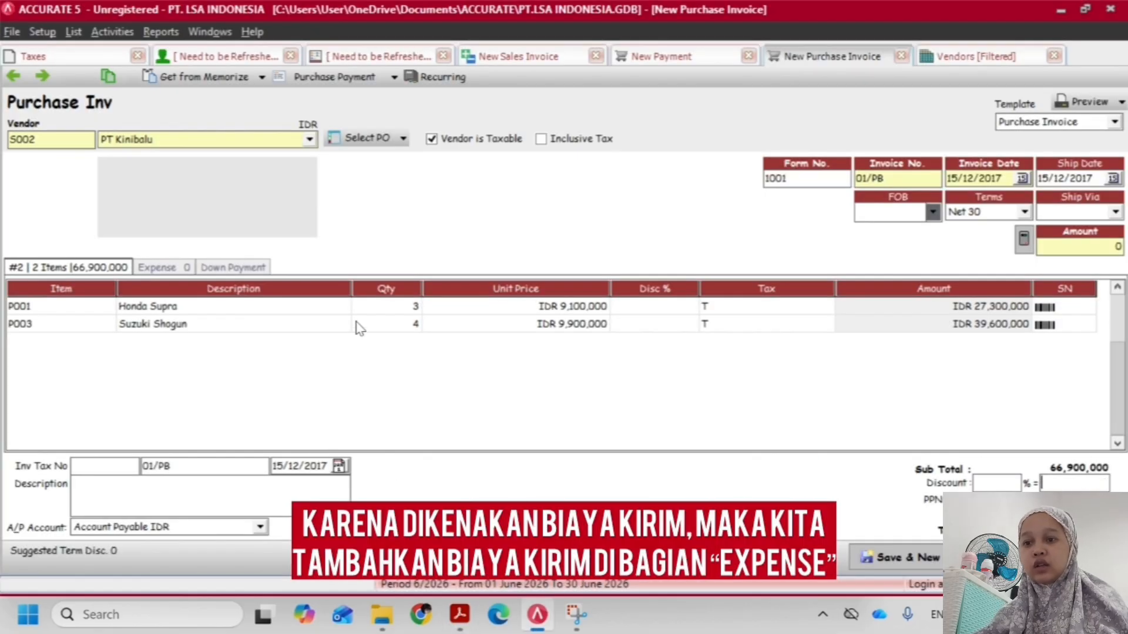
# Add the shipping cost as a 1,000,000 expense on account 52000 Biaya Angkut Pembelian and save the invoice
pyautogui.click(157, 268)
pyautogui.doubleClick(116, 310)
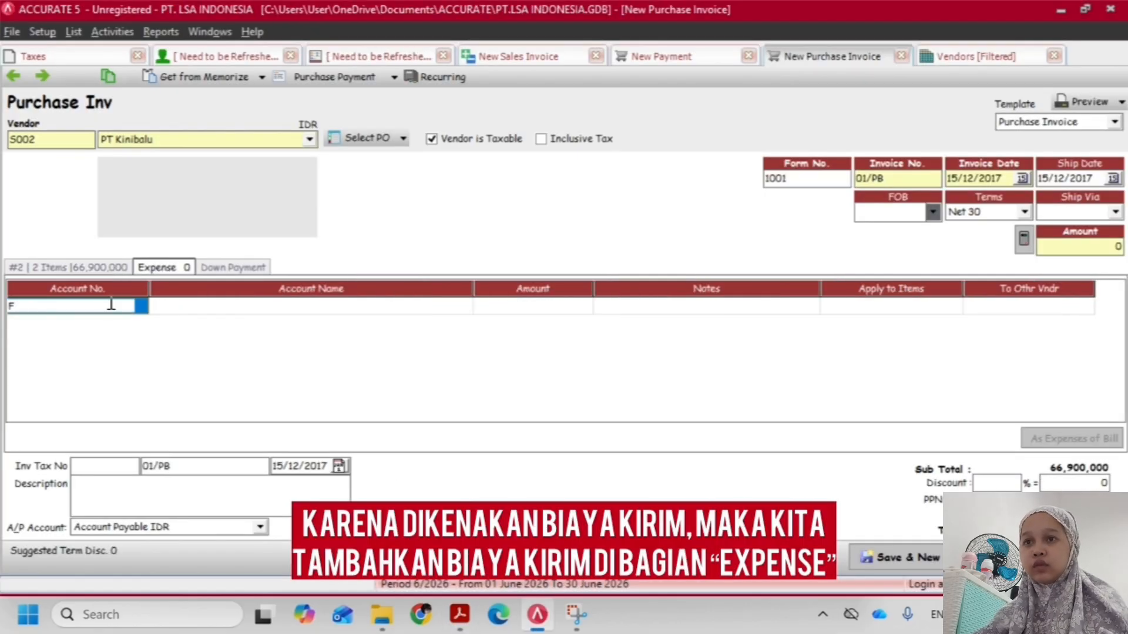
pyautogui.write('ANGK')
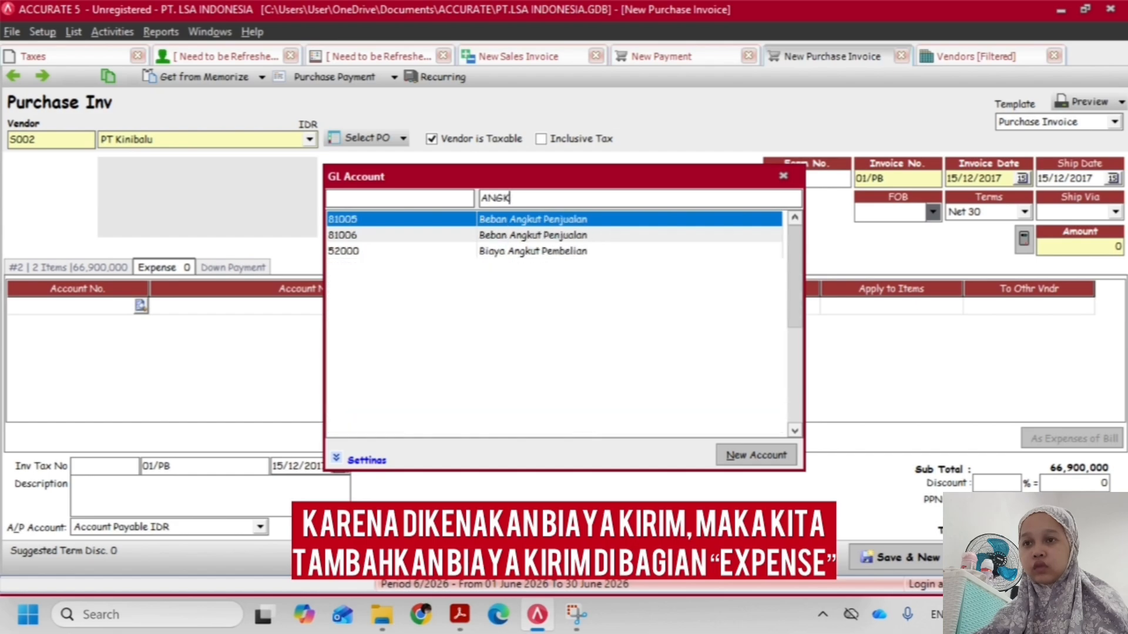
pyautogui.press('Down')
pyautogui.press('Down')
pyautogui.press('Return')
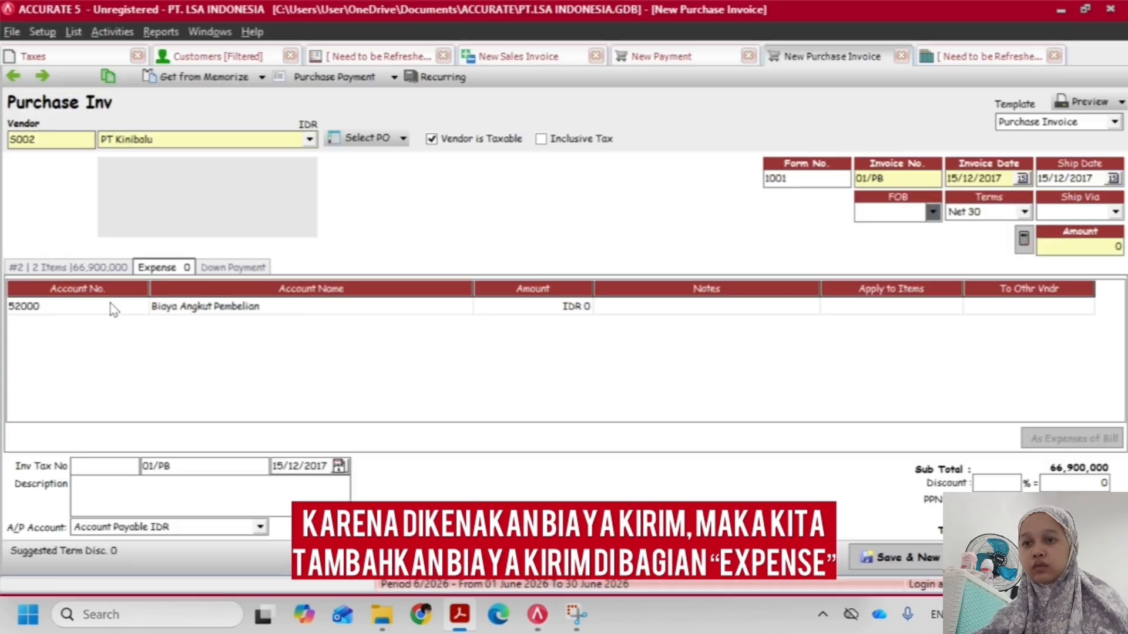
pyautogui.write('1000000')
pyautogui.press('Return')
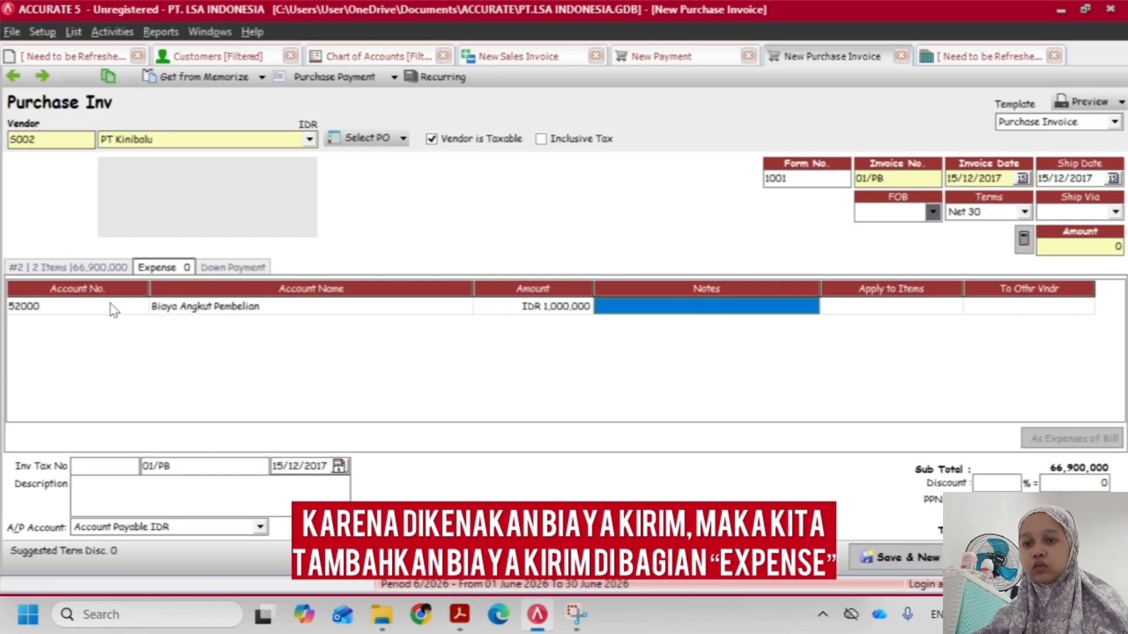
pyautogui.click(46, 269)
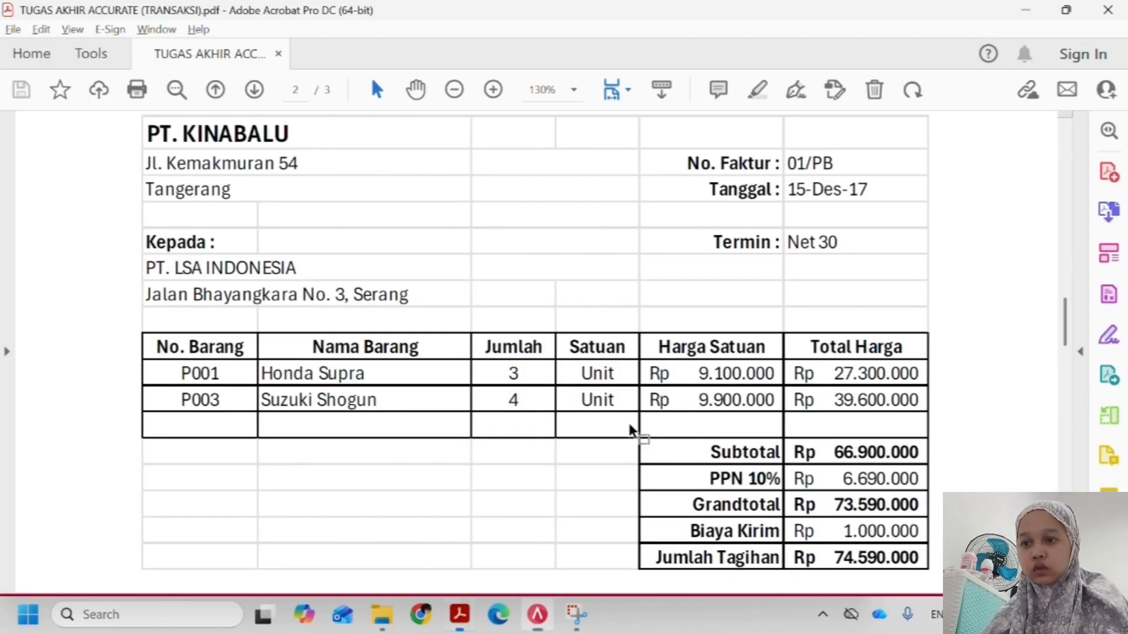
# Check transaction 4 in the assignment PDF and start a new sales receipt in ACCURATE for customer PT. Matahari
pyautogui.scroll(-10, 629, 429)
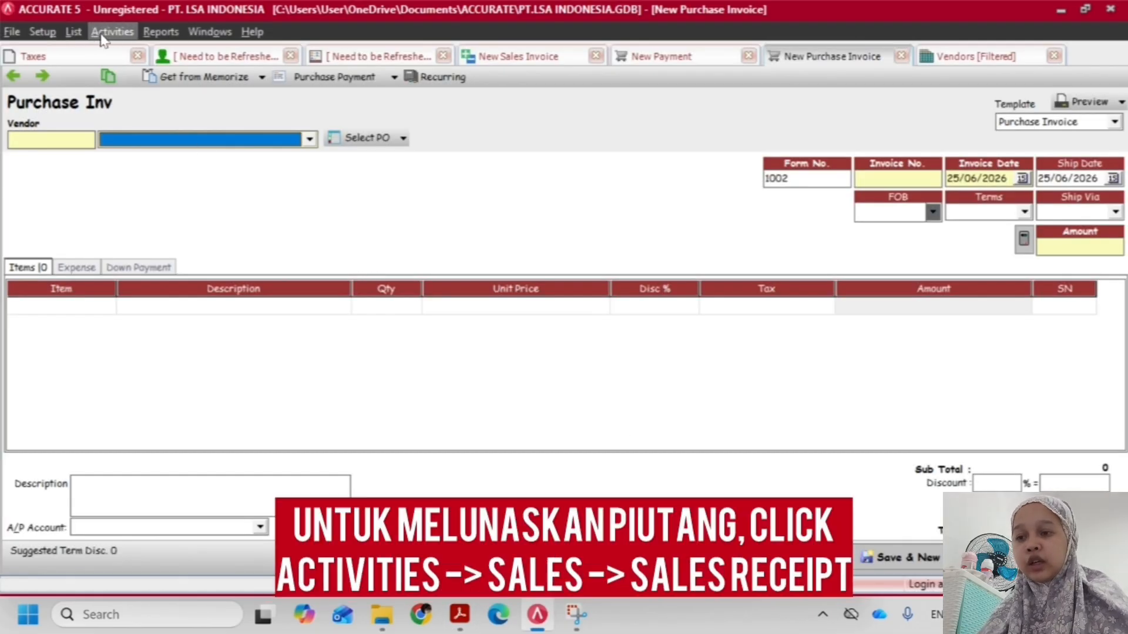
pyautogui.click(112, 32)
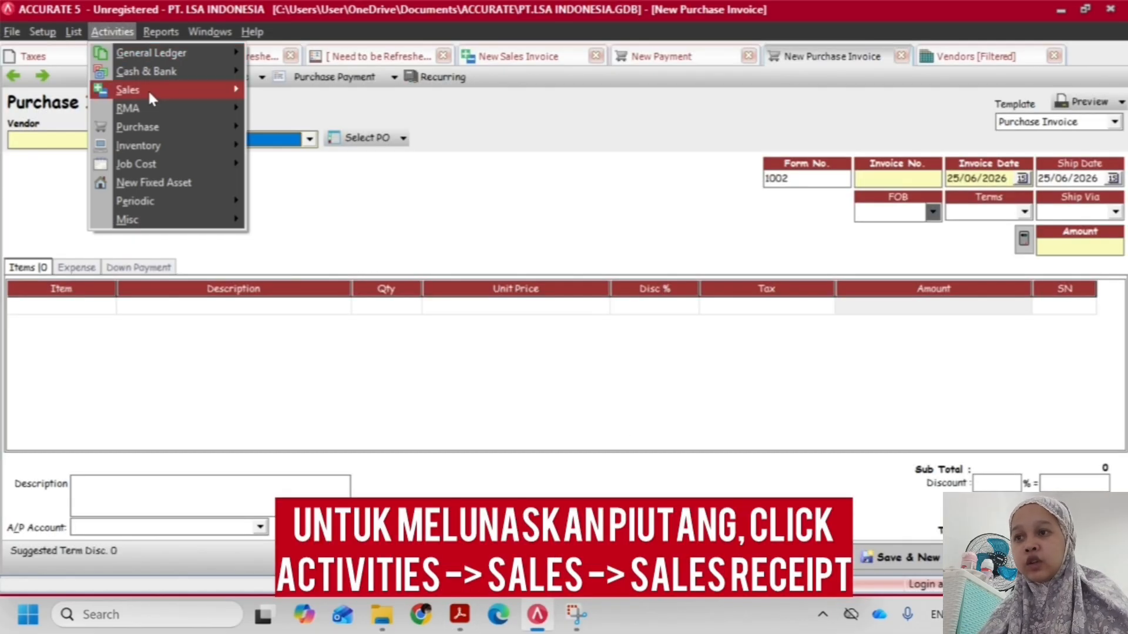
pyautogui.moveTo(150, 94)
pyautogui.click(299, 182)
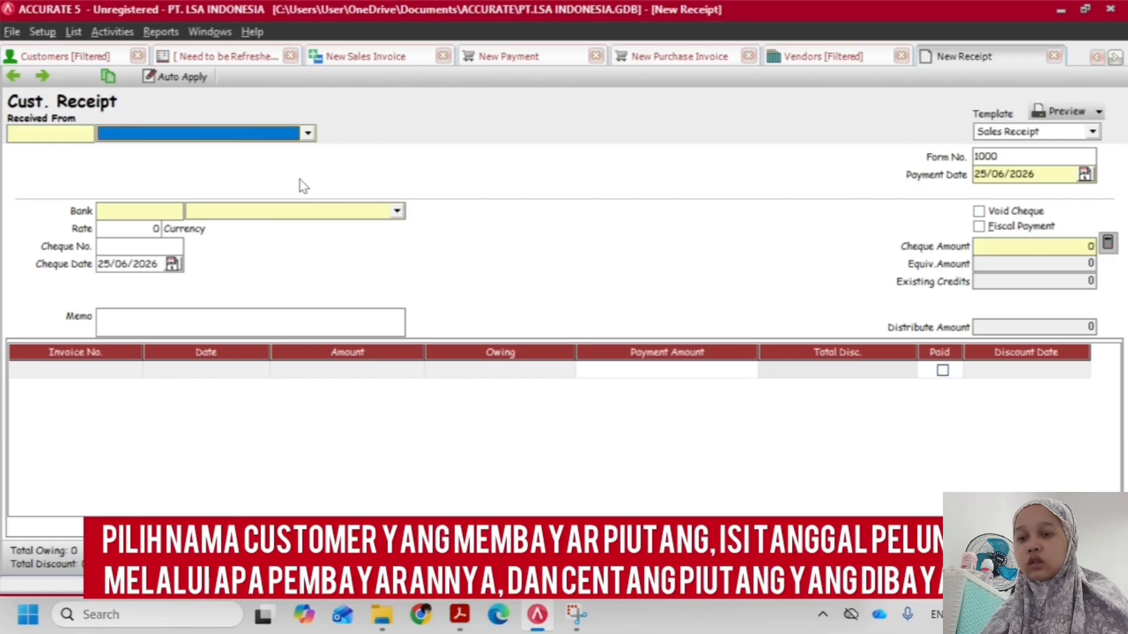
pyautogui.click(308, 133)
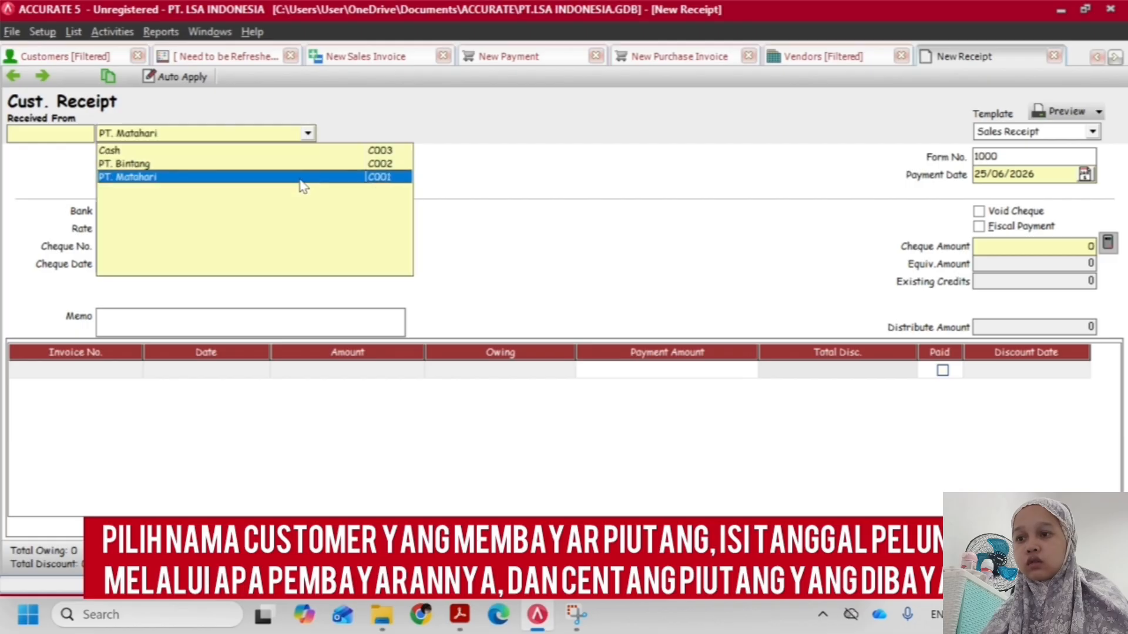
pyautogui.click(303, 179)
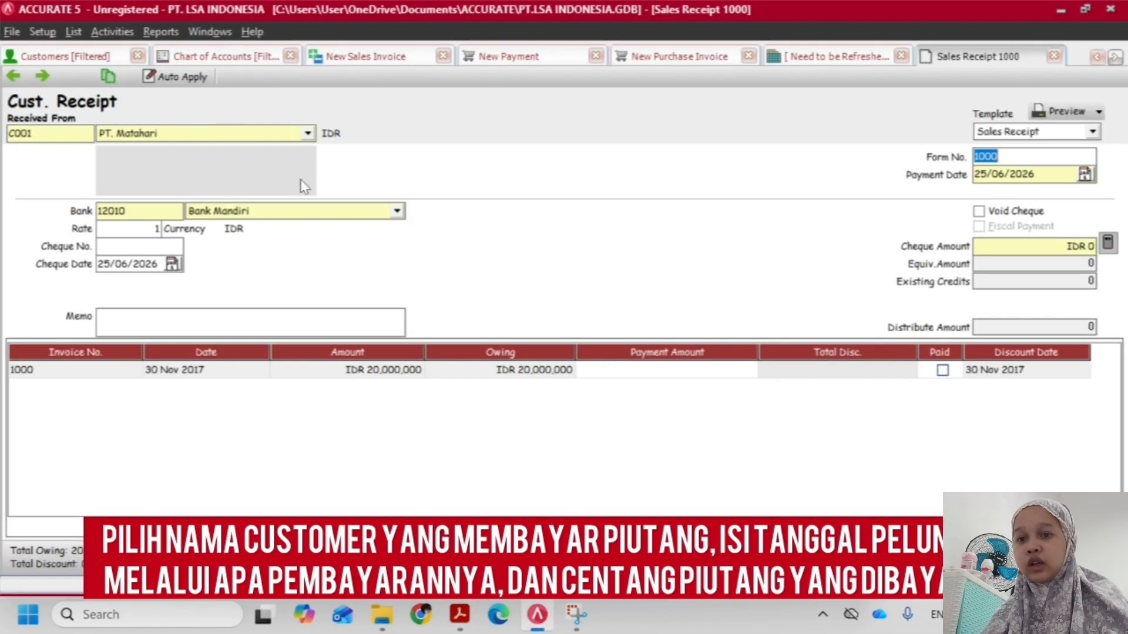
# Set the receipt's form number to 01/BKM and its payment and cheque dates to 20/12/2017
pyautogui.write('01/BKM')
pyautogui.press('Tab')
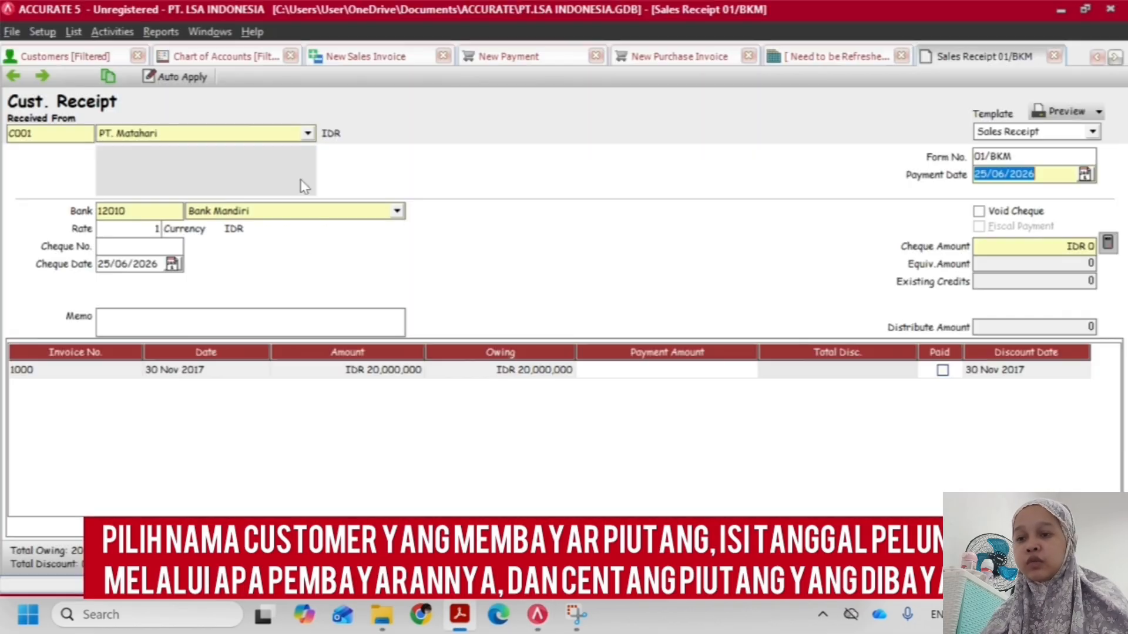
pyautogui.write('20122017')
pyautogui.press('Tab')
pyautogui.hotkey('alt', 'Tab')
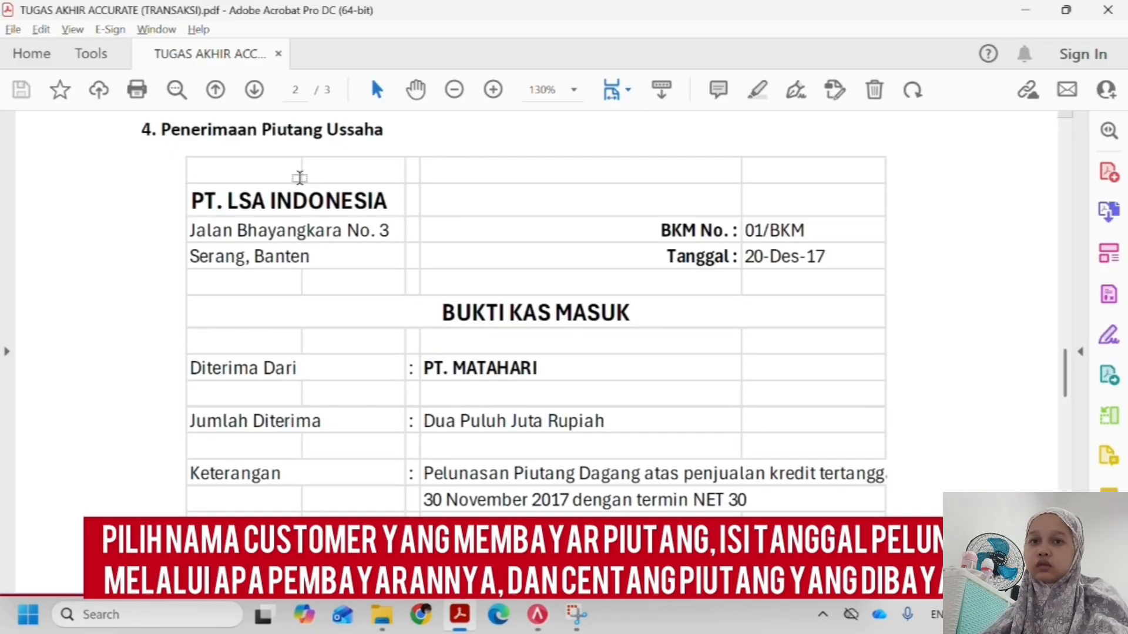
pyautogui.hotkey('alt', 'Tab')
pyautogui.press('Tab')
pyautogui.press('Tab')
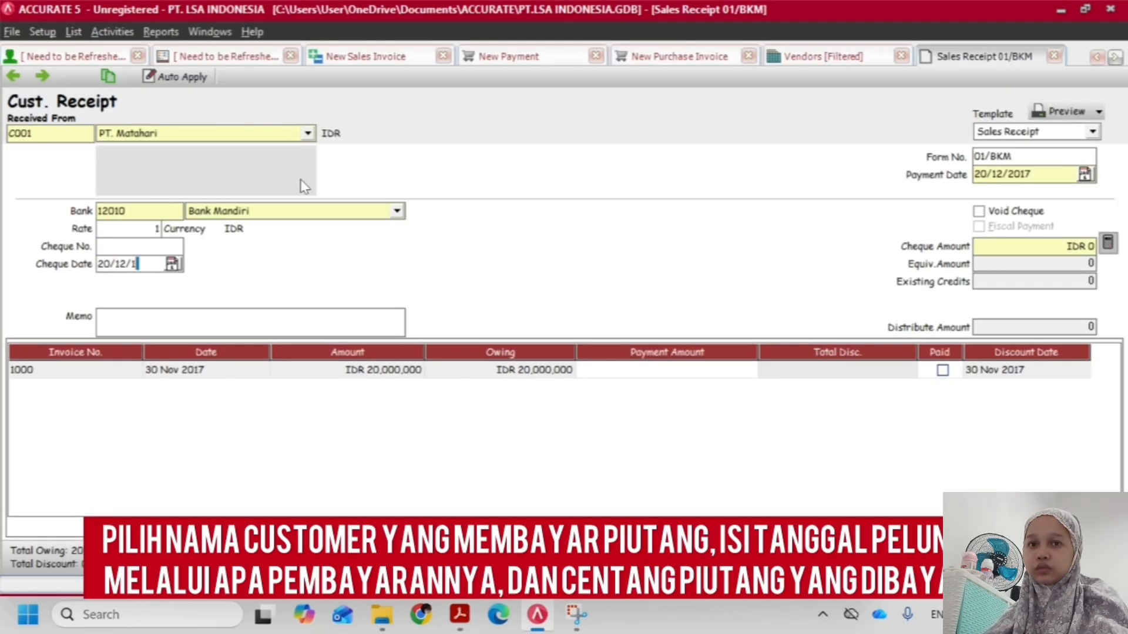
pyautogui.hotkey('alt', 'Tab')
pyautogui.hotkey('alt', 'Tab')
# Enter a cheque amount of 20,000,000, mark the 30 Nov 2017 invoice as paid and save the receipt
pyautogui.write('2')
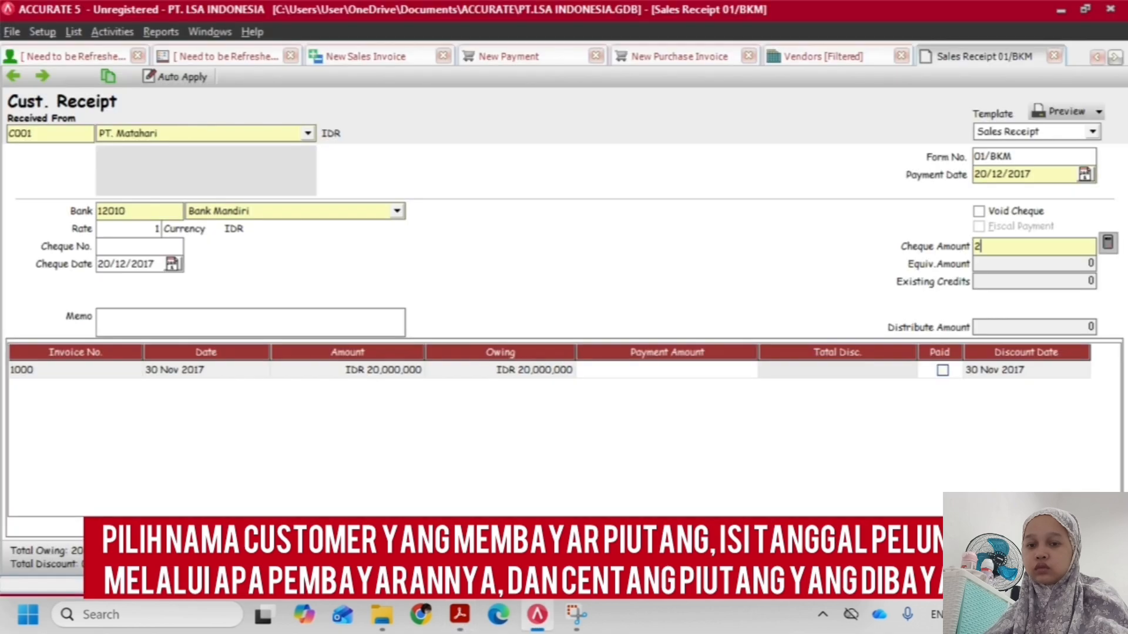
pyautogui.write('0,000,000')
pyautogui.press('Tab')
pyautogui.click(943, 370)
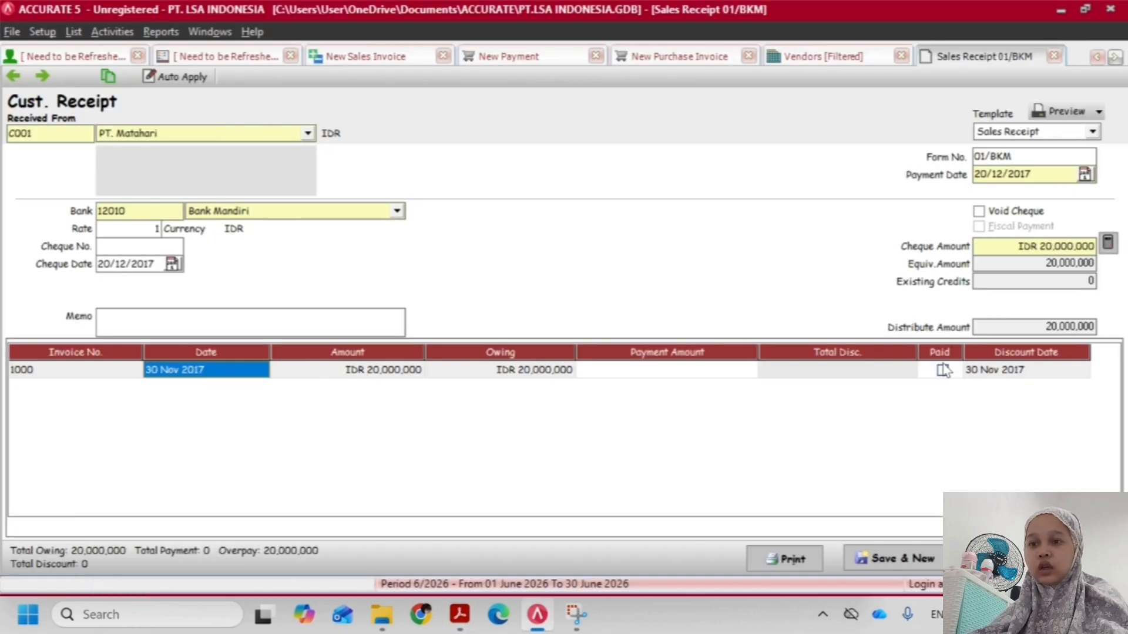
pyautogui.click(1029, 558)
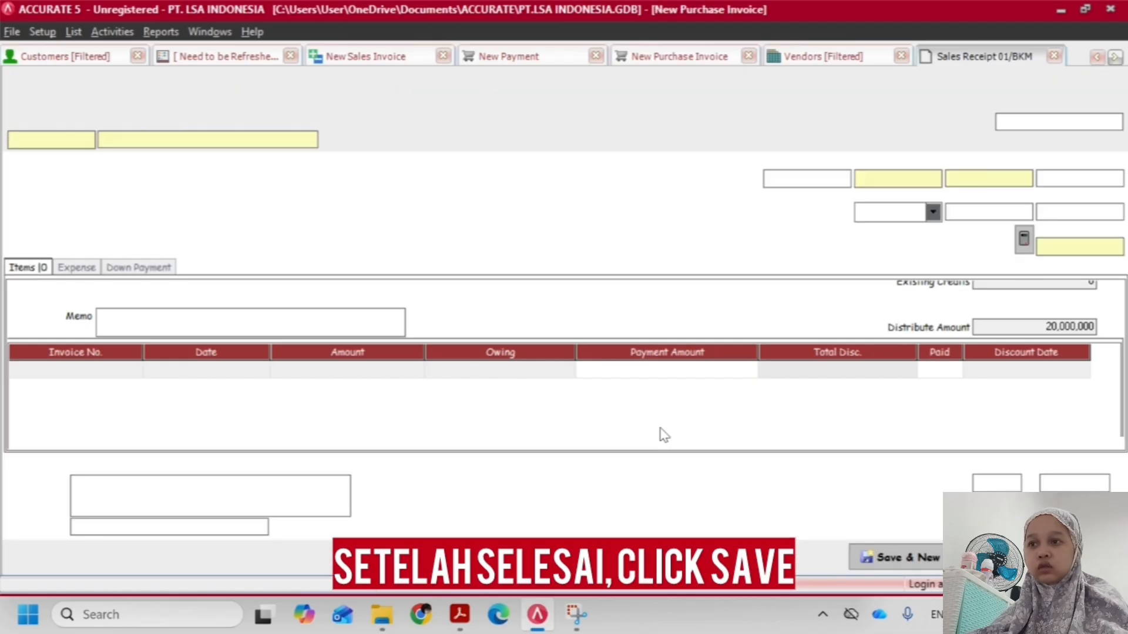
# Check transaction 5, voucher 02/BKK, in the assignment PDF and open a new journal voucher in ACCURATE
pyautogui.hotkey('alt', 'Tab')
pyautogui.scroll(-15, 664, 421)
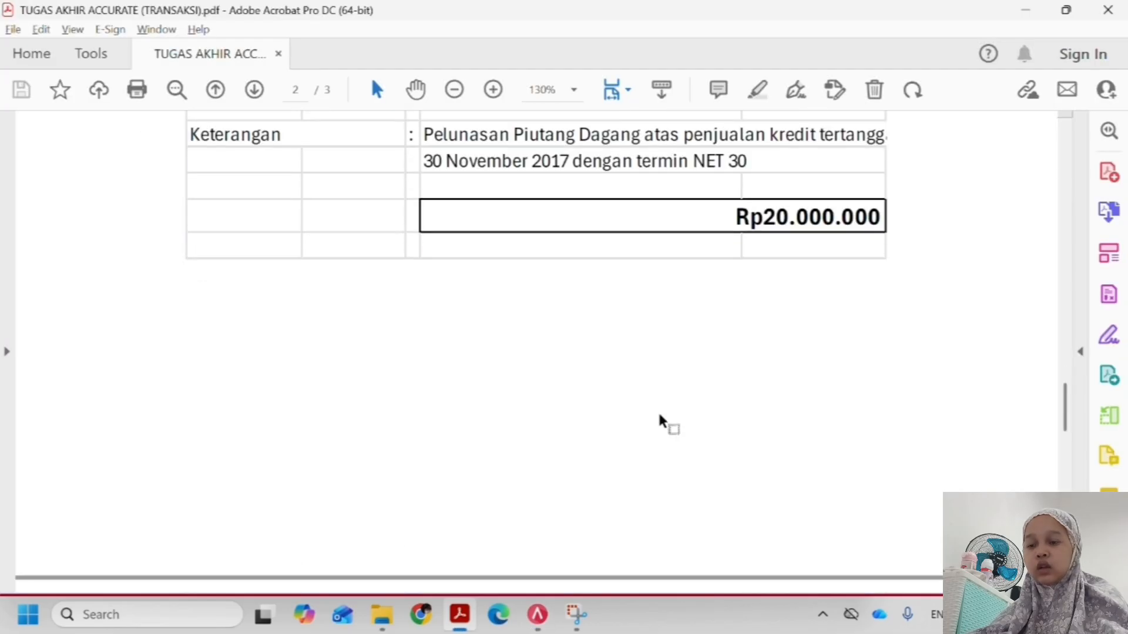
pyautogui.scroll(-2, 658, 418)
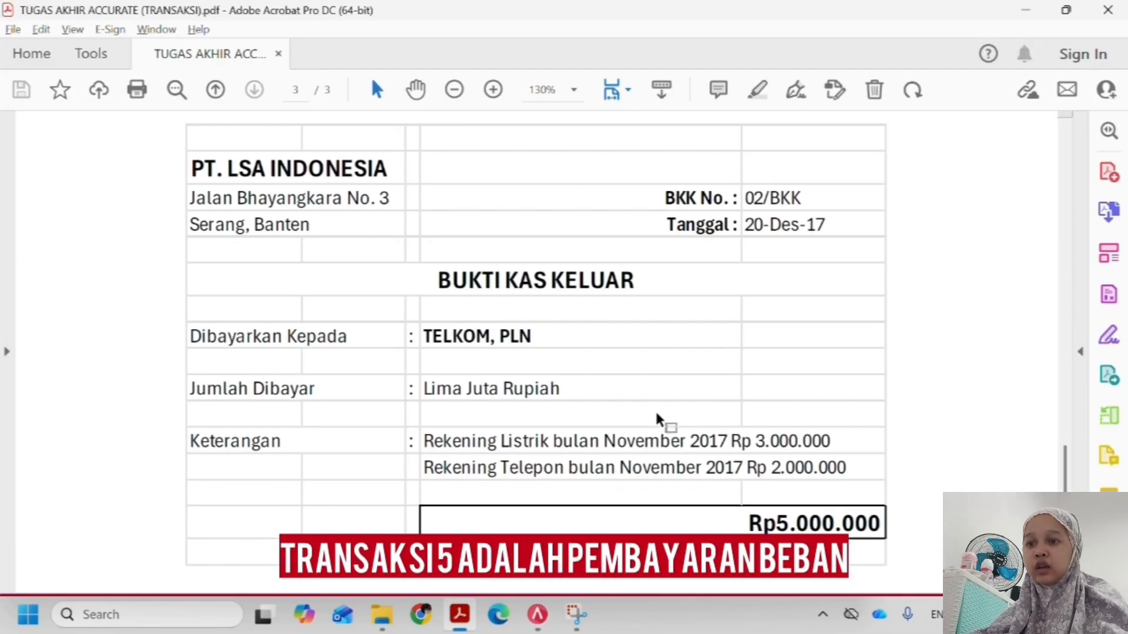
pyautogui.hotkey('alt', 'Tab')
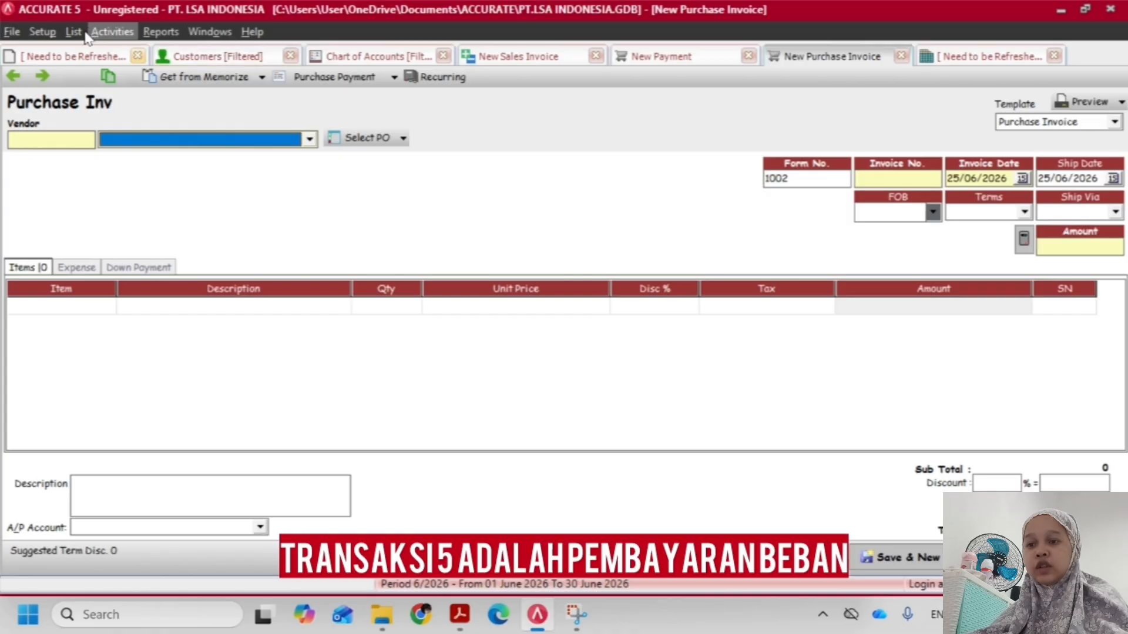
pyautogui.click(112, 32)
pyautogui.moveTo(114, 50)
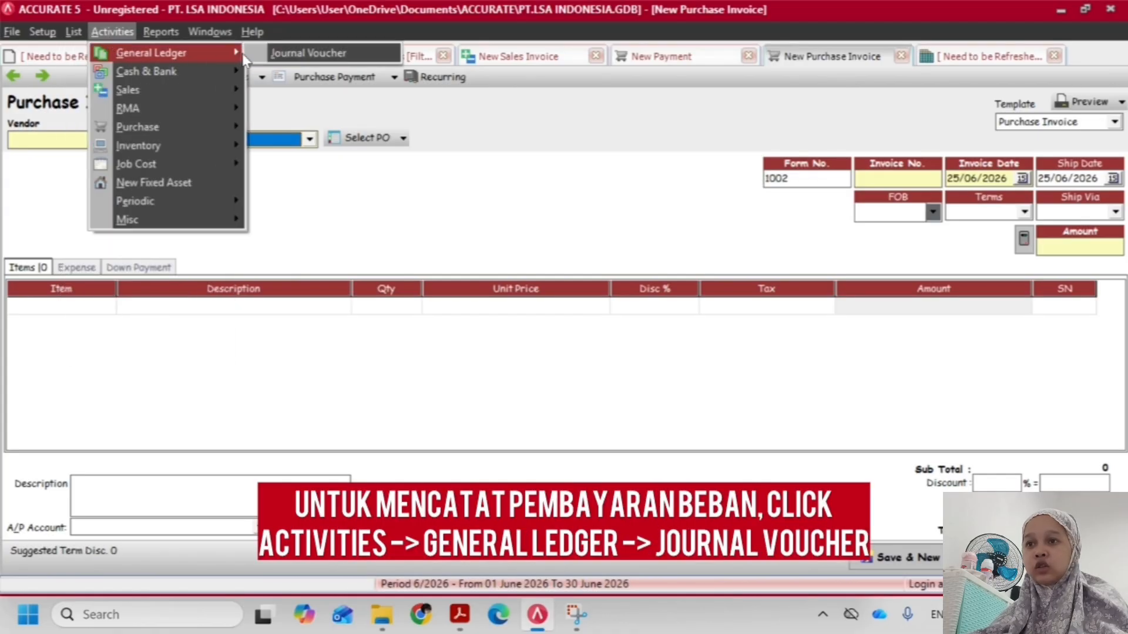
pyautogui.click(305, 53)
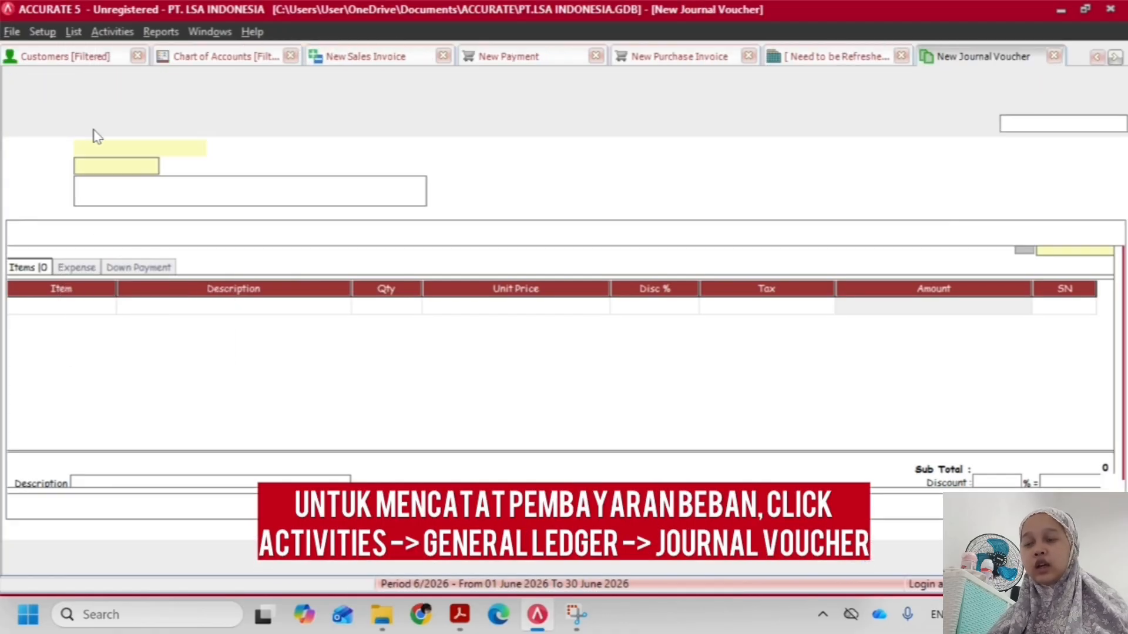
# Date the journal voucher 20/12/2017 and consult the PDF's payment details for its description
pyautogui.hotkey('alt', 'Tab')
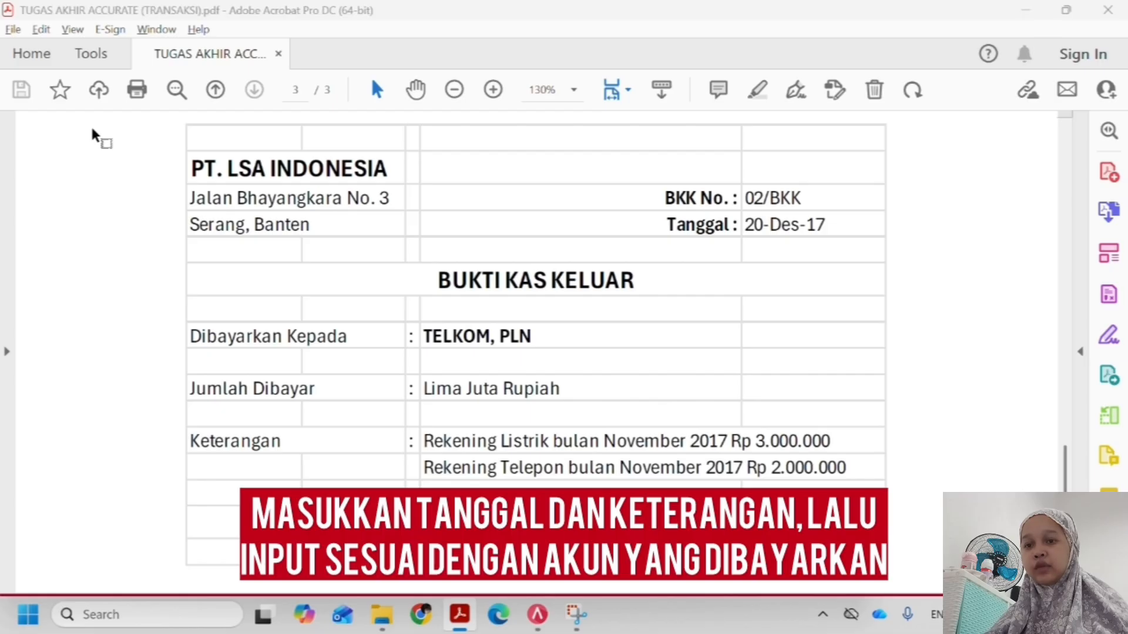
pyautogui.hotkey('alt', 'Tab')
pyautogui.write('20')
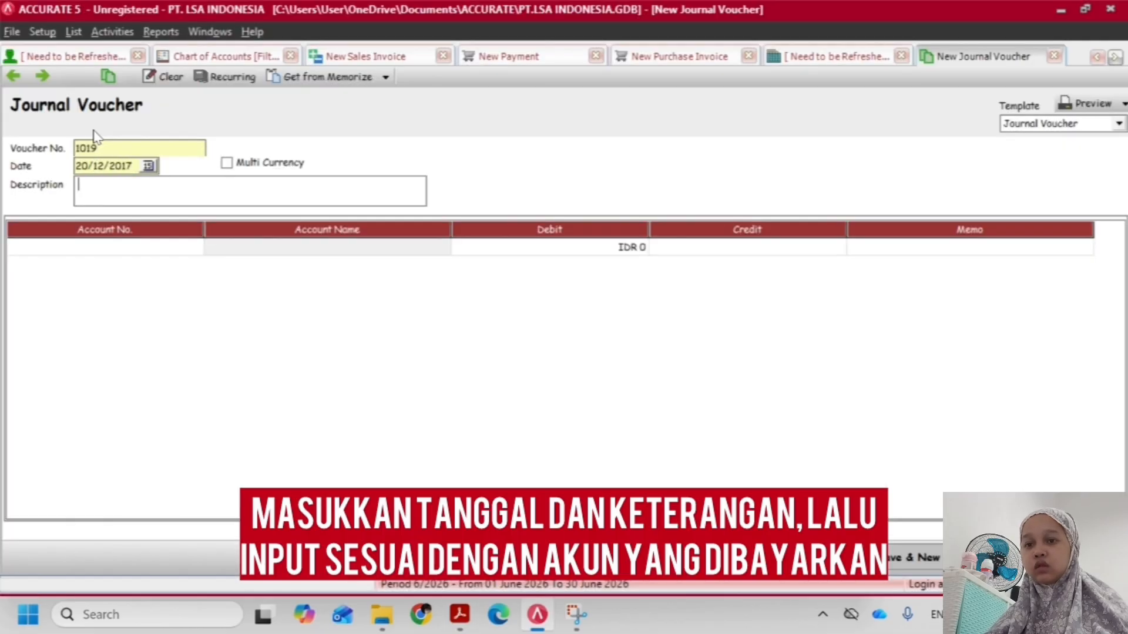
pyautogui.hotkey('alt', 'Tab')
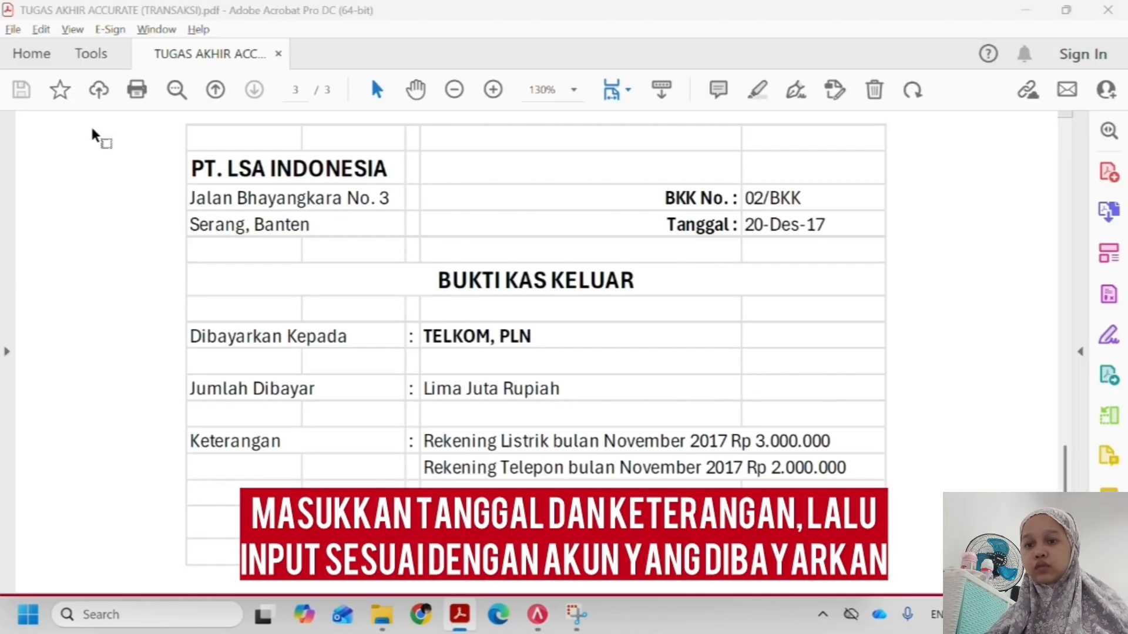
# Describe the journal voucher as "Pembayaran Listrik dan Telepon bln Nov 2017" and search the GL account names for electricity and "beban" accounts
pyautogui.hotkey('alt', 'Tab')
pyautogui.write('pEM')
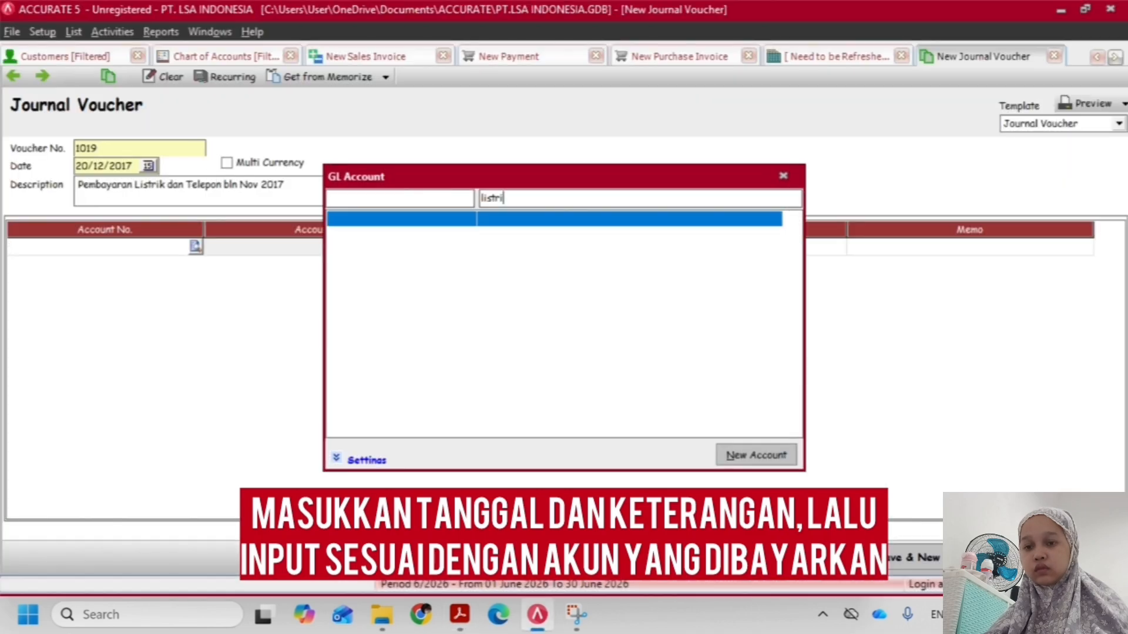
pyautogui.write('beban')
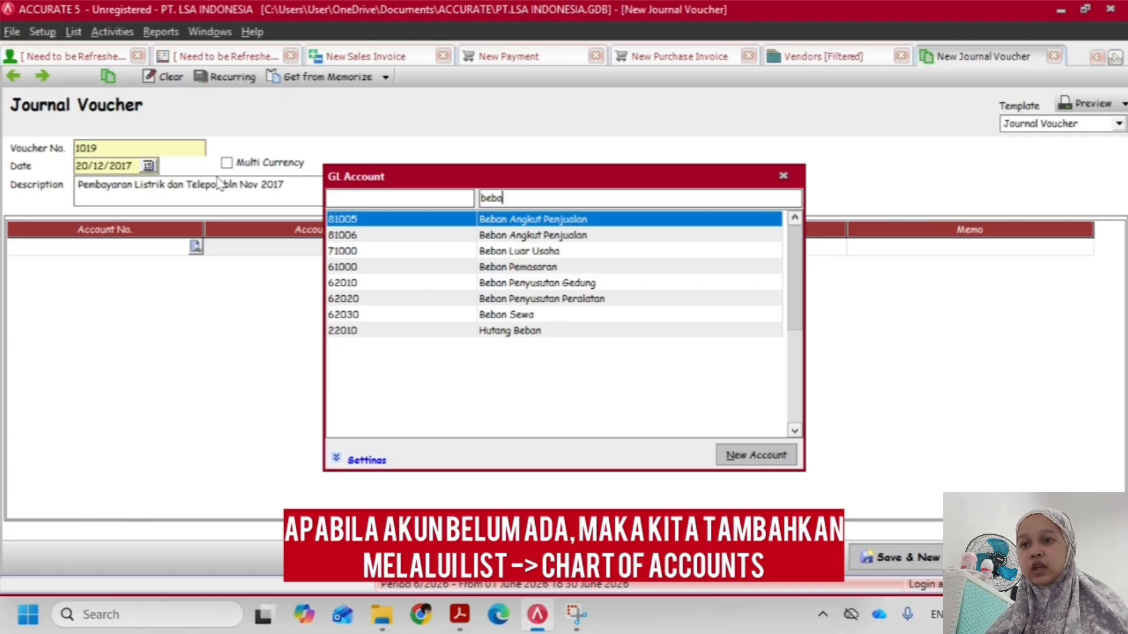
pyautogui.press('BackSpace')
pyautogui.press('BackSpace')
pyautogui.press('BackSpace')
pyautogui.press('BackSpace')
pyautogui.press('BackSpace')
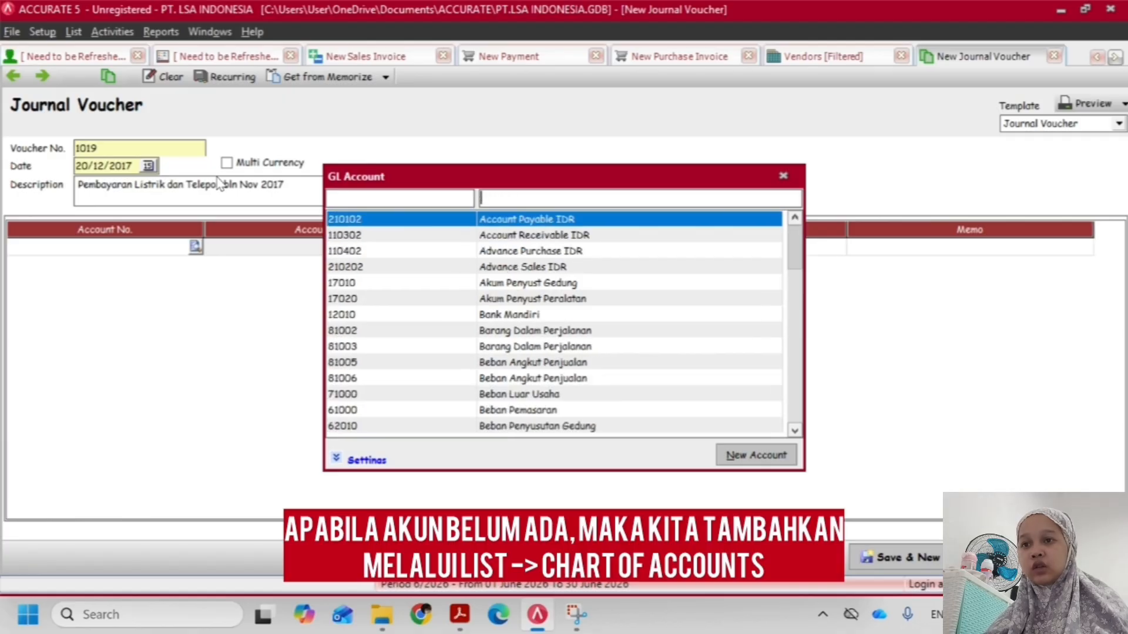
pyautogui.click(783, 178)
# Add a new Expense account named "Beban Listrik" to the chart of accounts and save it, continuing to another new account
pyautogui.click(43, 33)
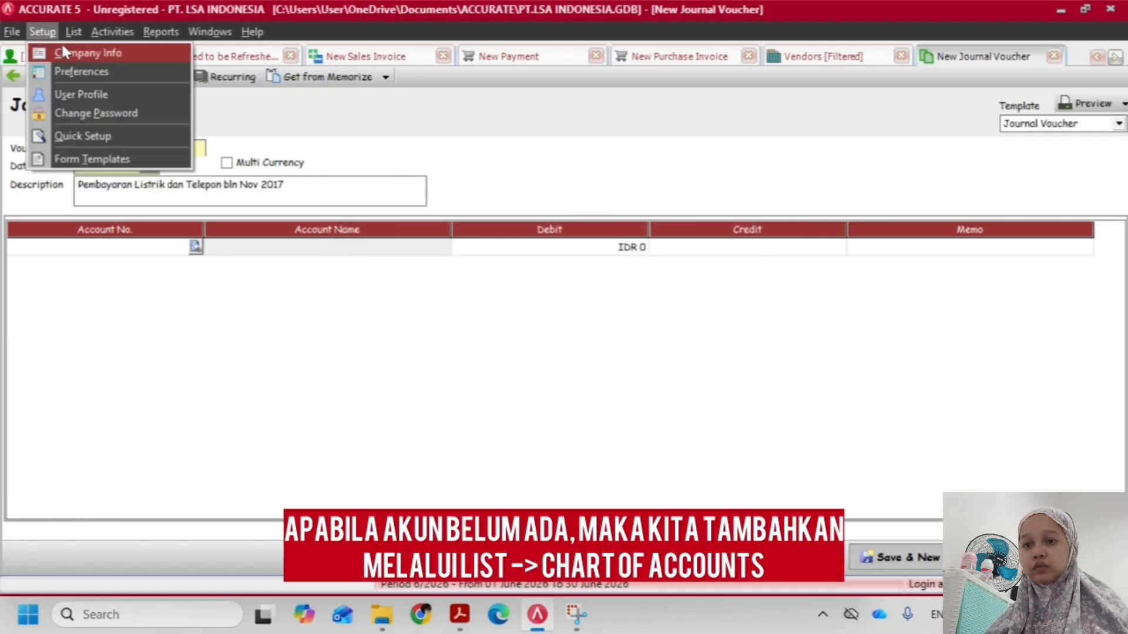
pyautogui.moveTo(70, 36)
pyautogui.click(82, 71)
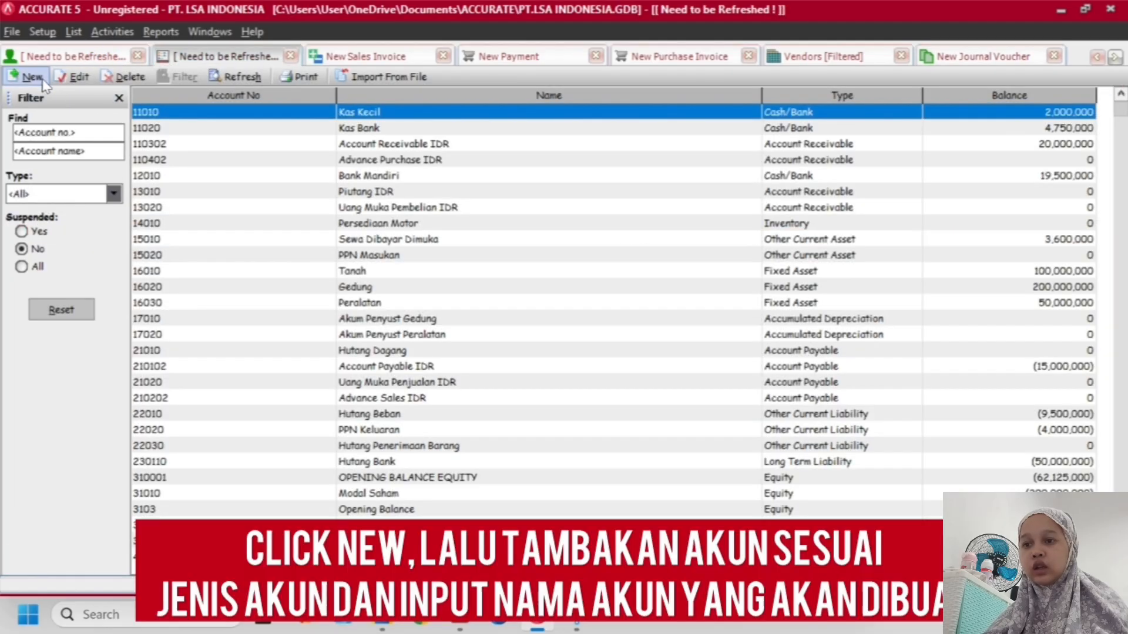
pyautogui.click(33, 77)
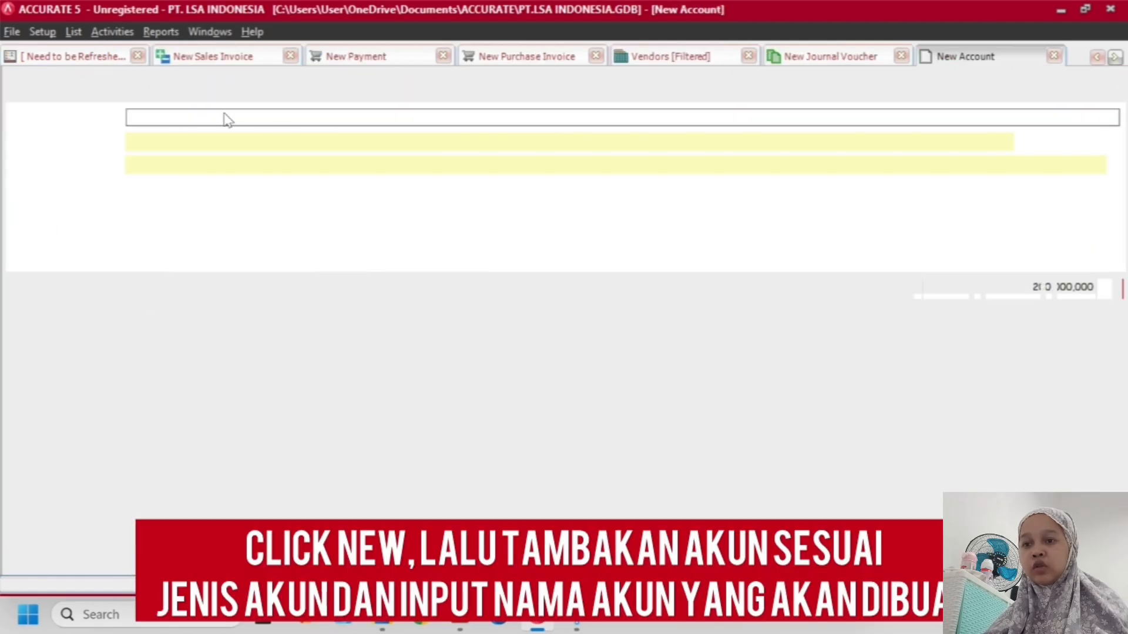
pyautogui.click(194, 118)
pyautogui.scroll(-1, 188, 149)
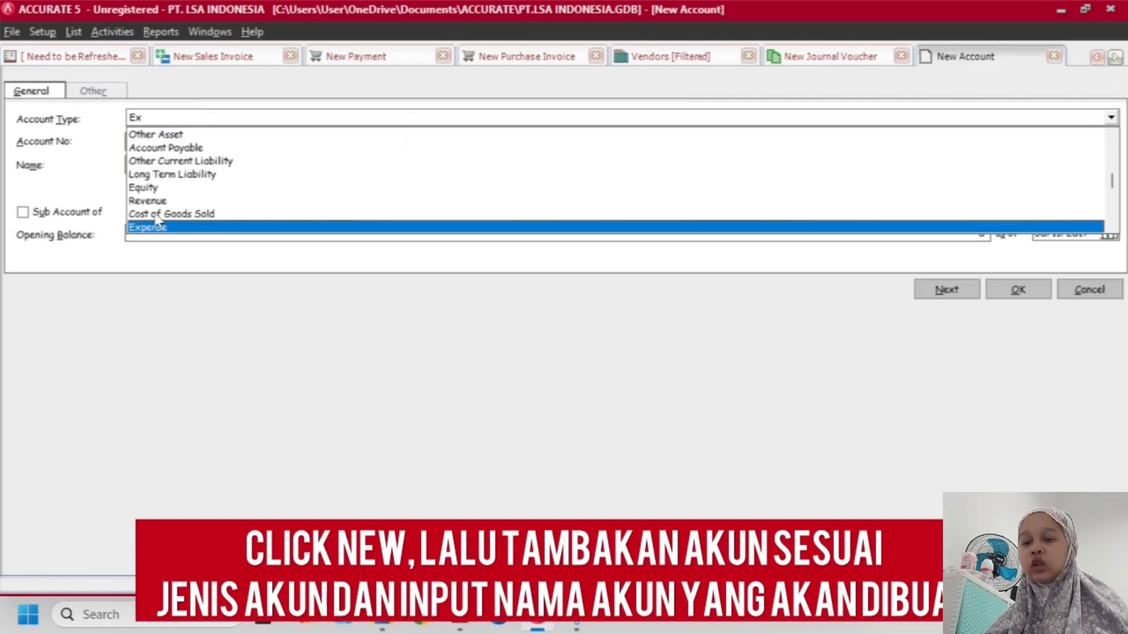
pyautogui.click(158, 229)
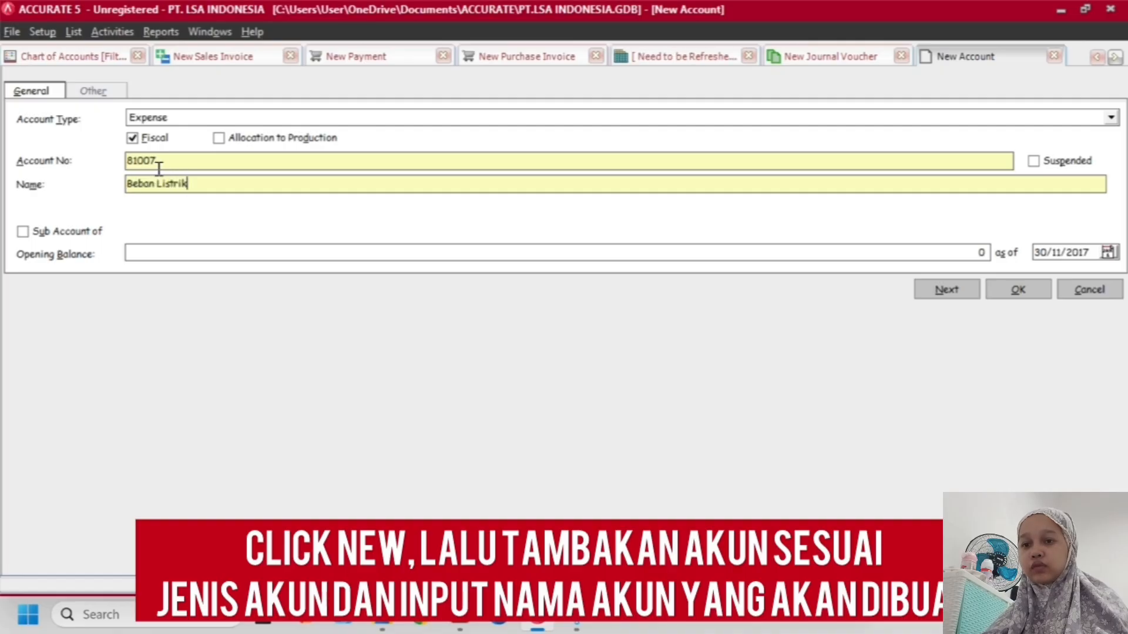
pyautogui.click(964, 291)
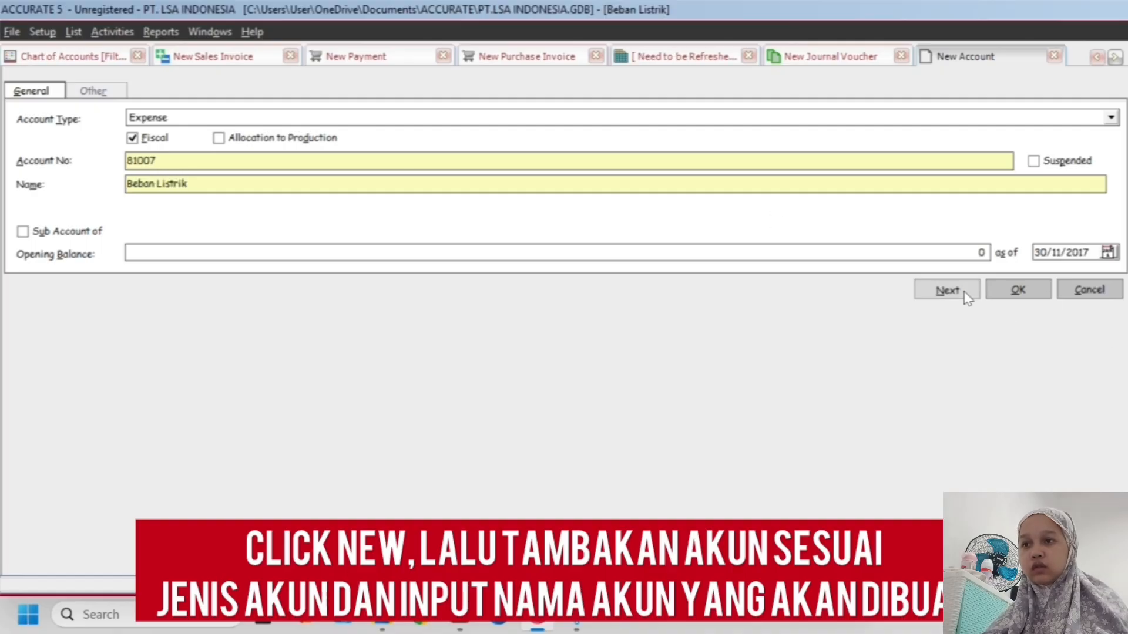
# Create and save a second Expense account named "Beban Telepon", and return to the open journal voucher
pyautogui.write('Ex')
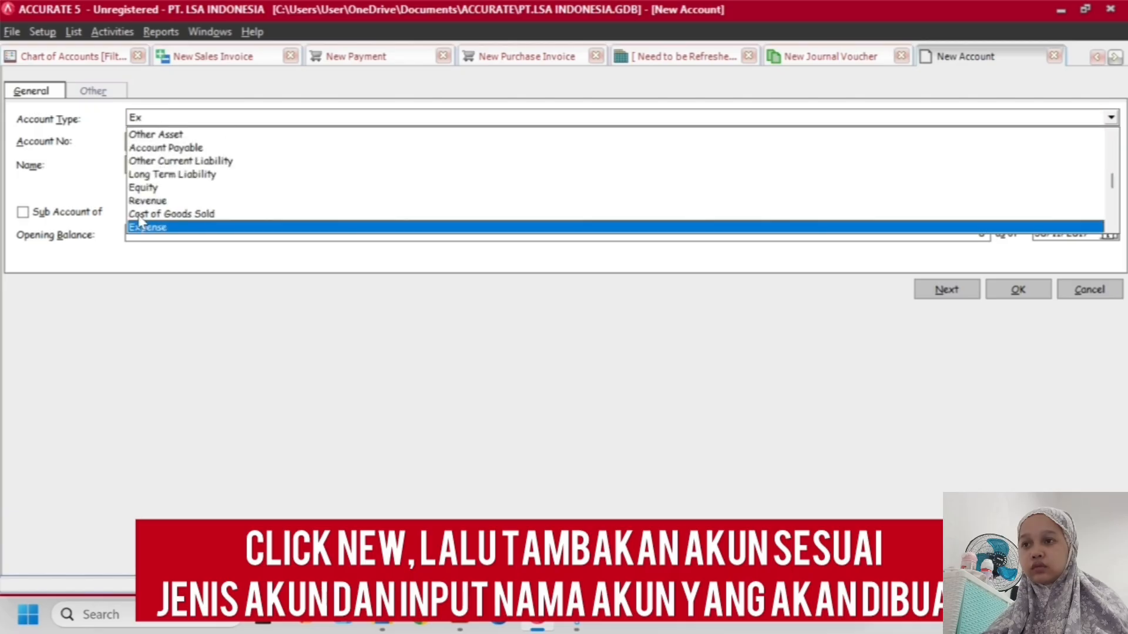
pyautogui.click(144, 228)
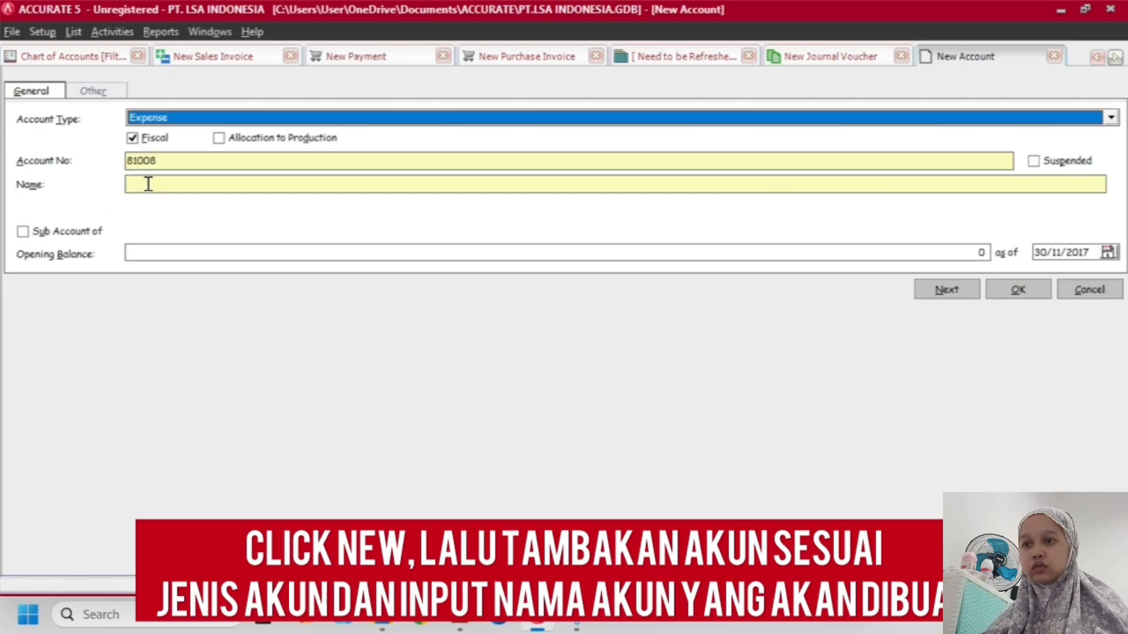
pyautogui.click(149, 184)
pyautogui.write('Beban Telepon')
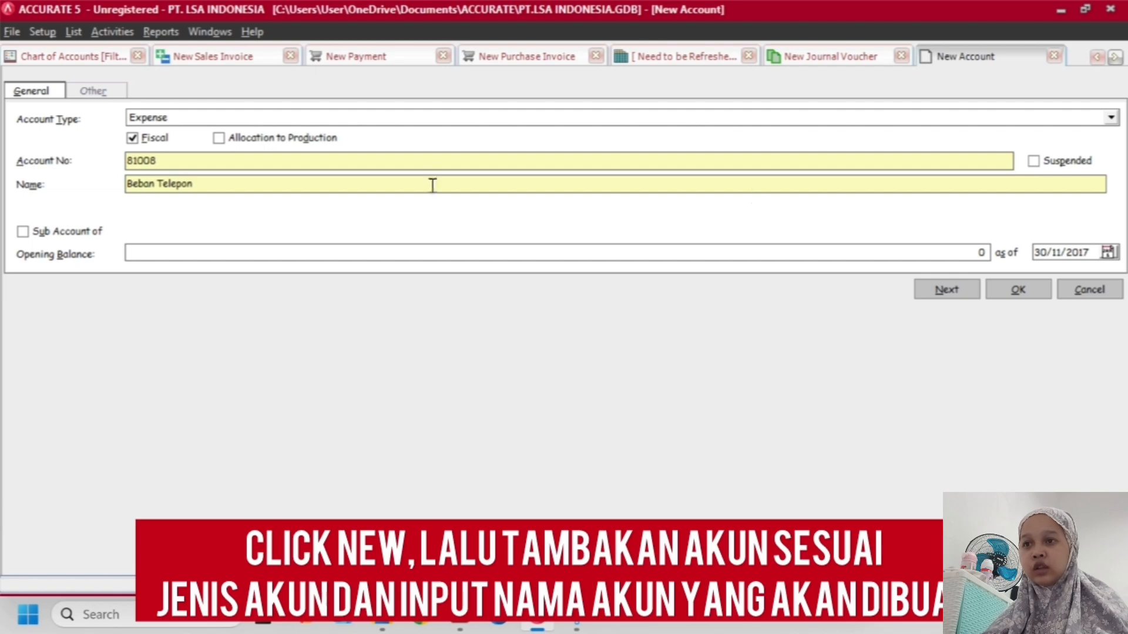
pyautogui.click(1004, 291)
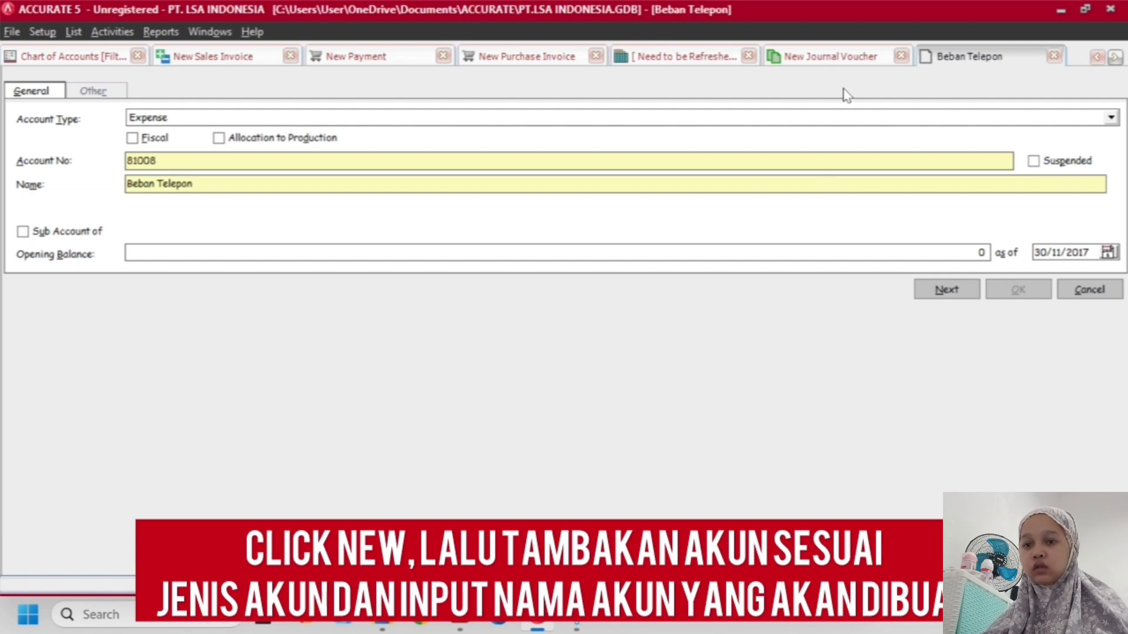
pyautogui.click(841, 56)
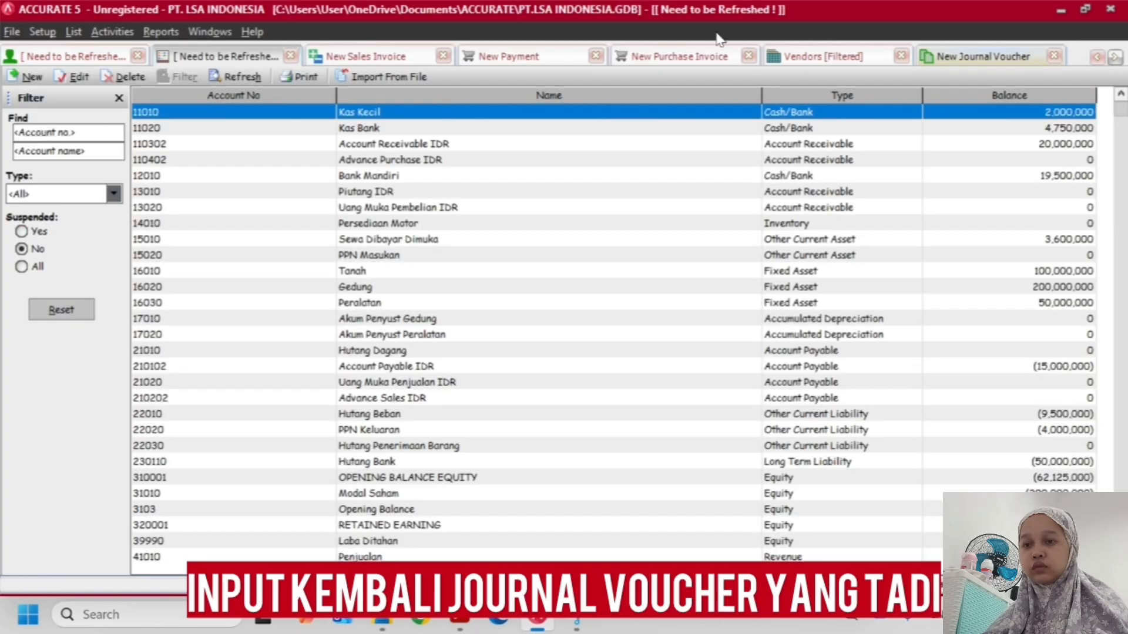
pyautogui.click(948, 56)
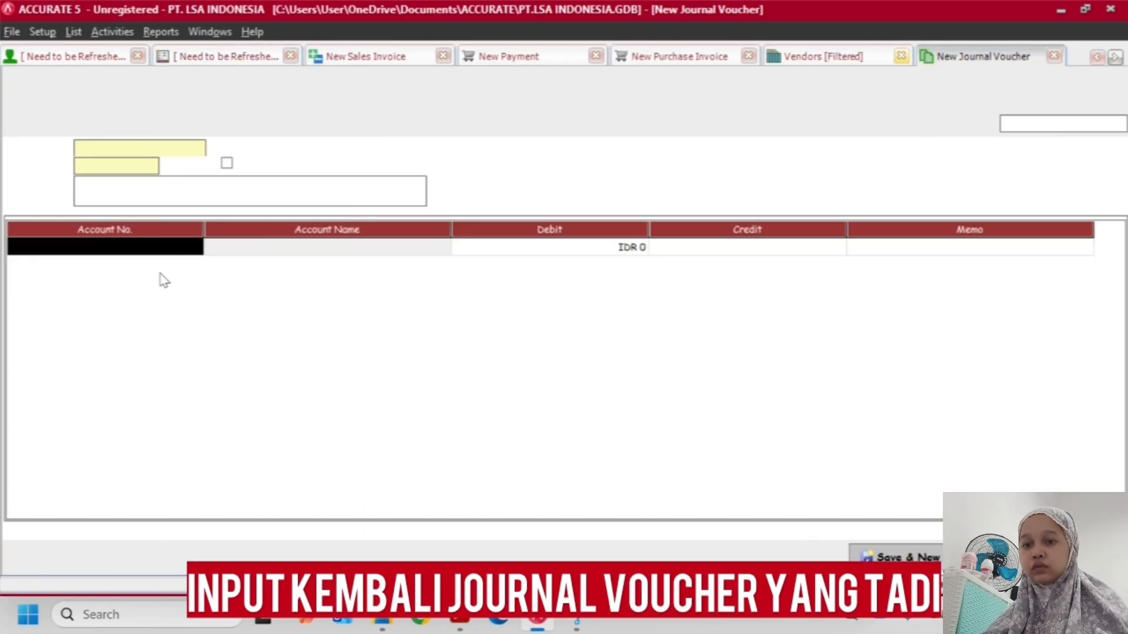